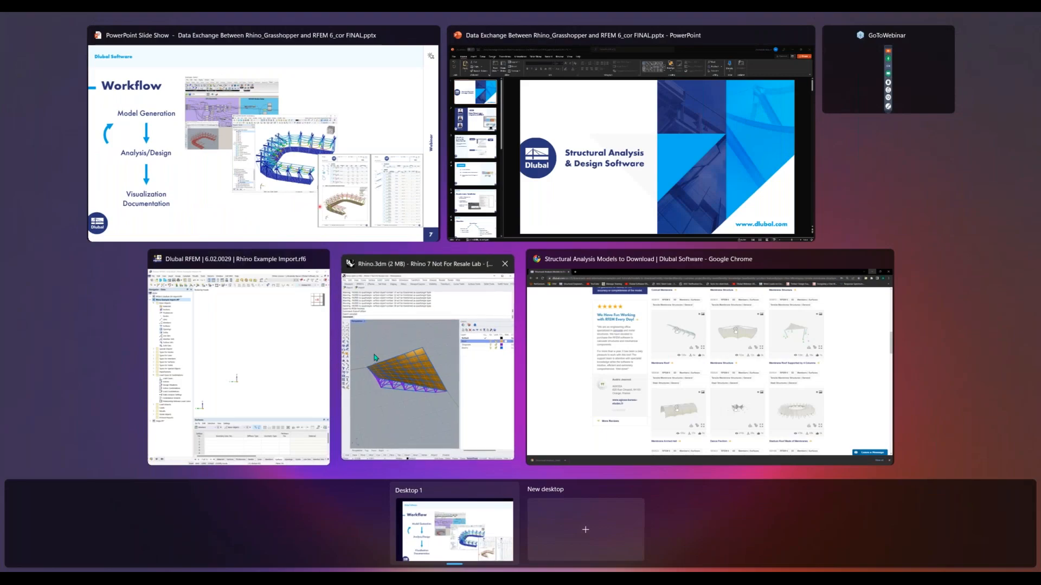
Switch to the Rhino model, select a lower chord beam surface and read its geometry in the detailed object description
key(super+Tab)
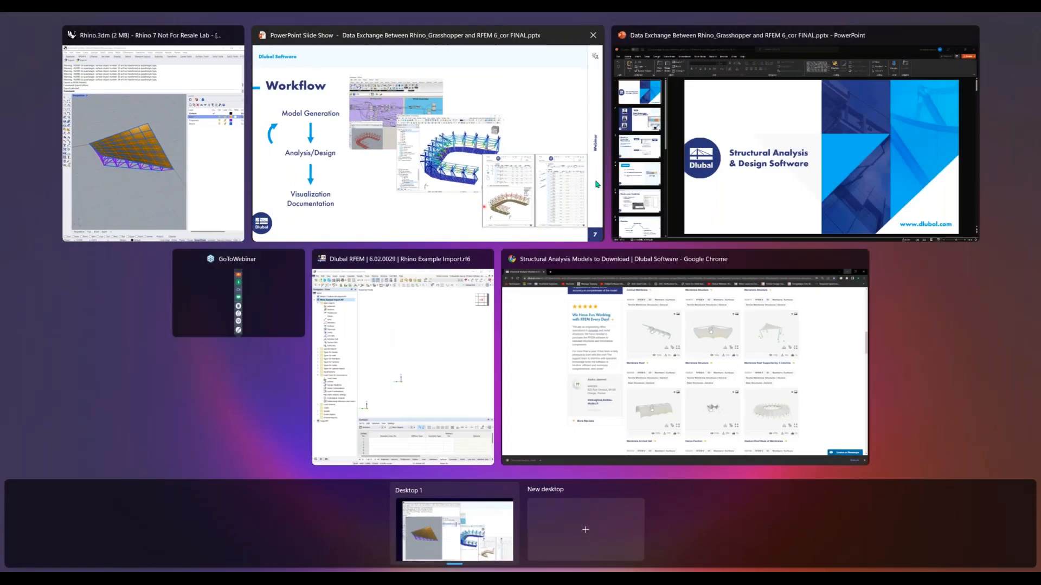
click(414, 349)
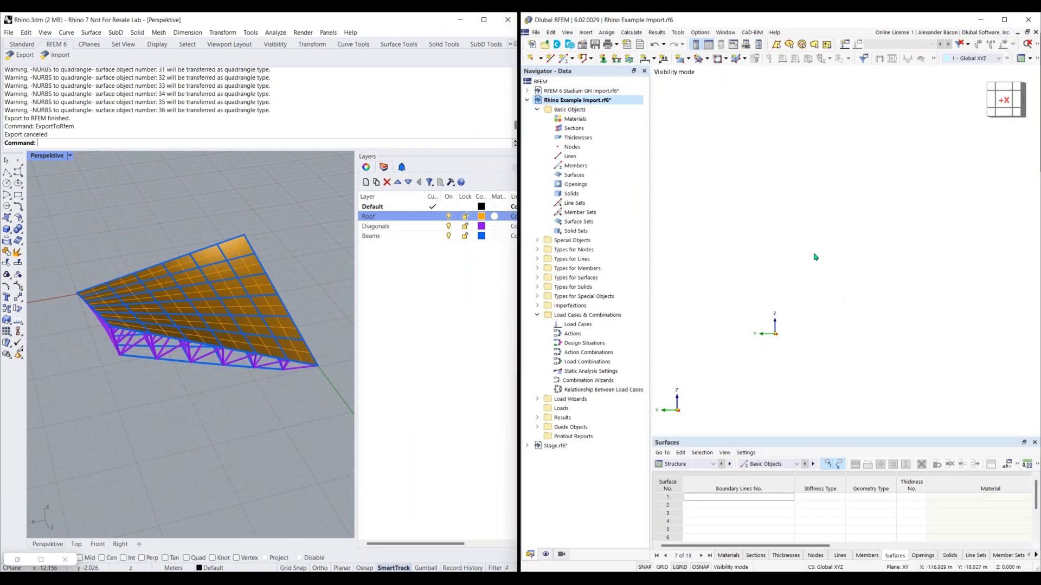
right_drag(221, 402, 235, 333)
scroll(234, 333, up, 3)
click(235, 333)
click(160, 358)
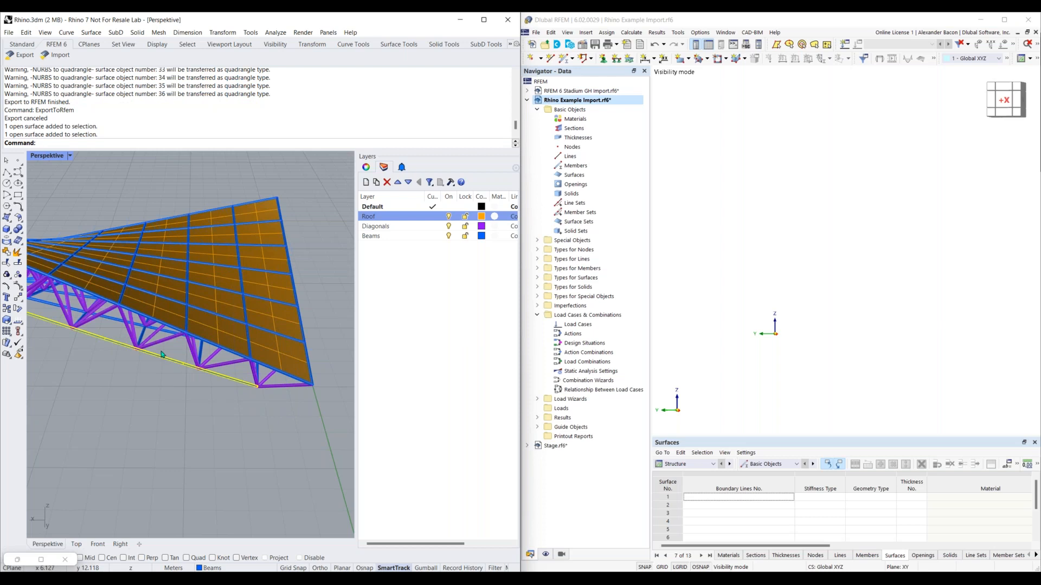
scroll(136, 358, up, 2)
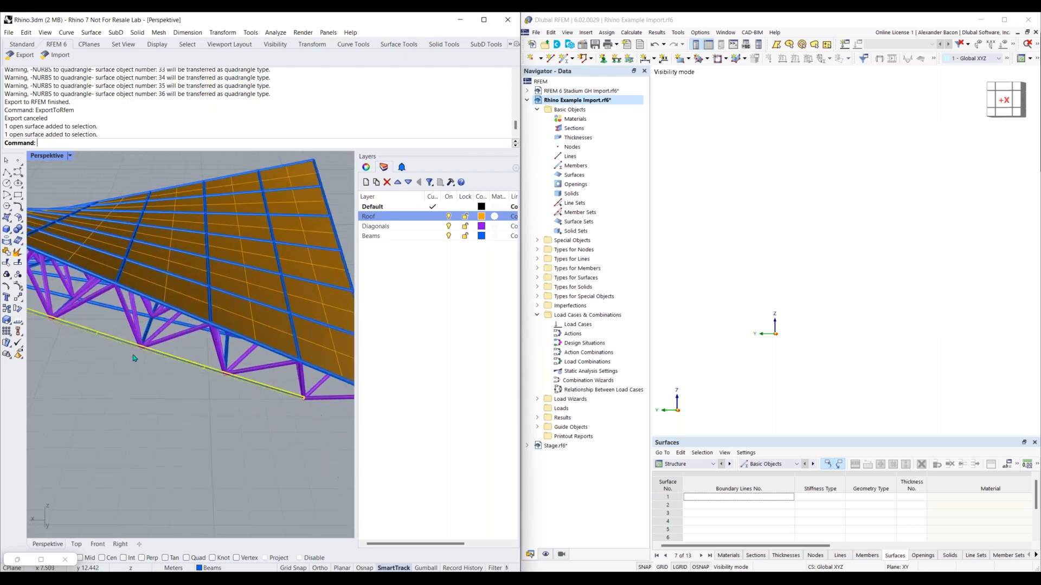
click(367, 168)
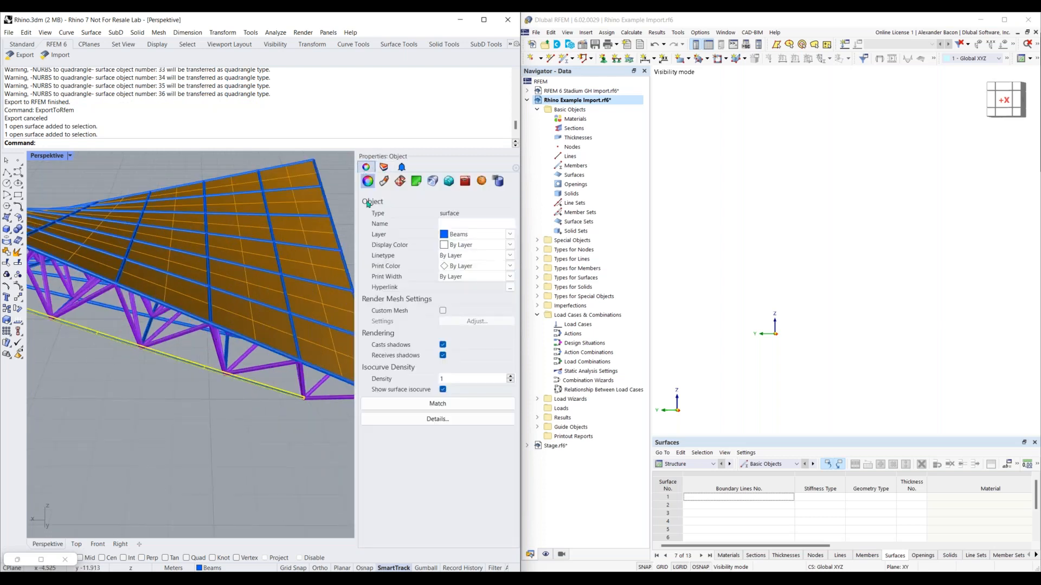
click(423, 419)
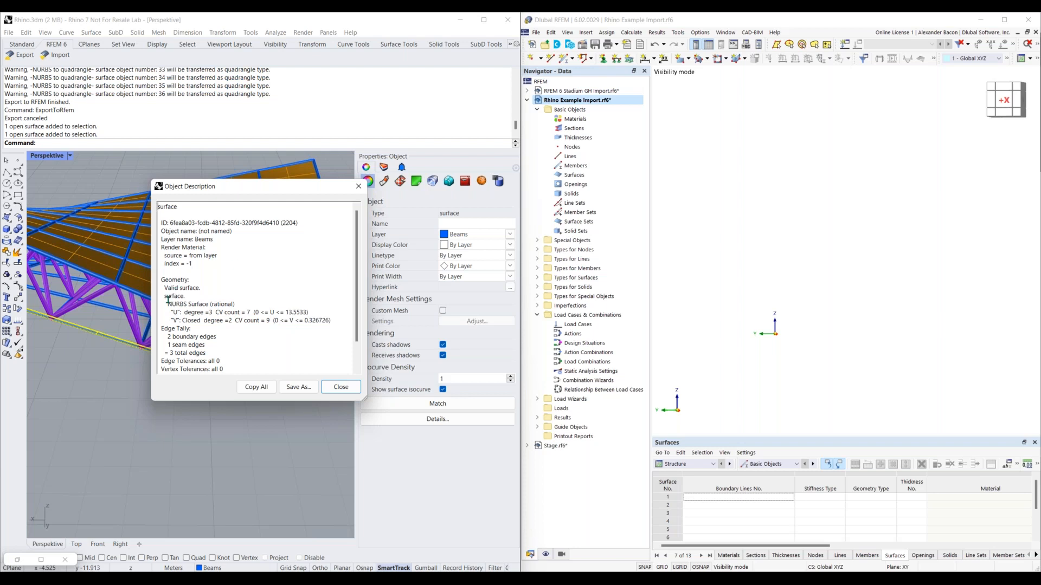
drag(168, 304, 236, 305)
click(341, 387)
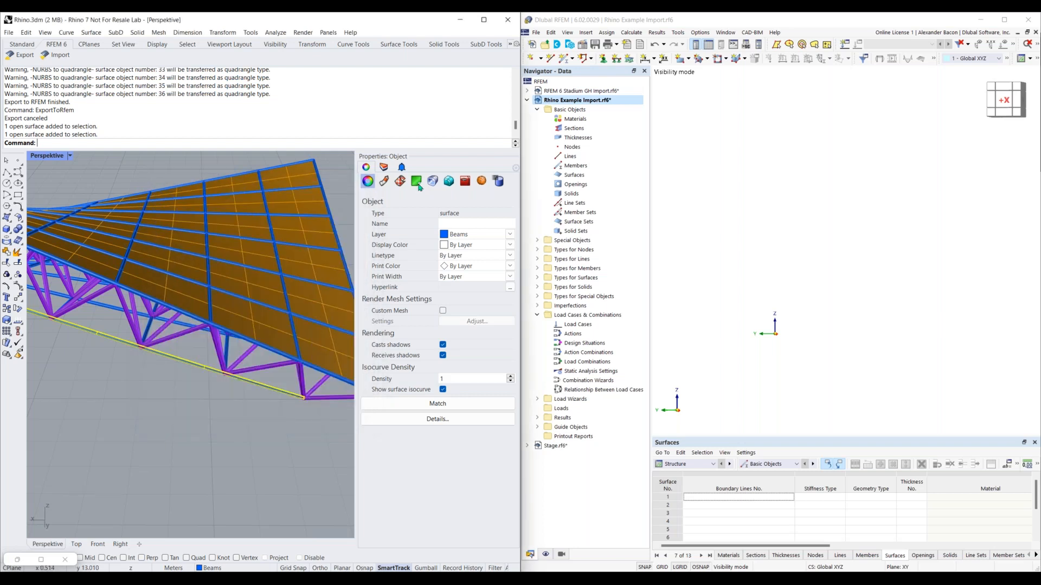
Show the layer list and toggle the Roof, Diagonals and Beams layers off and back on one by one
click(385, 168)
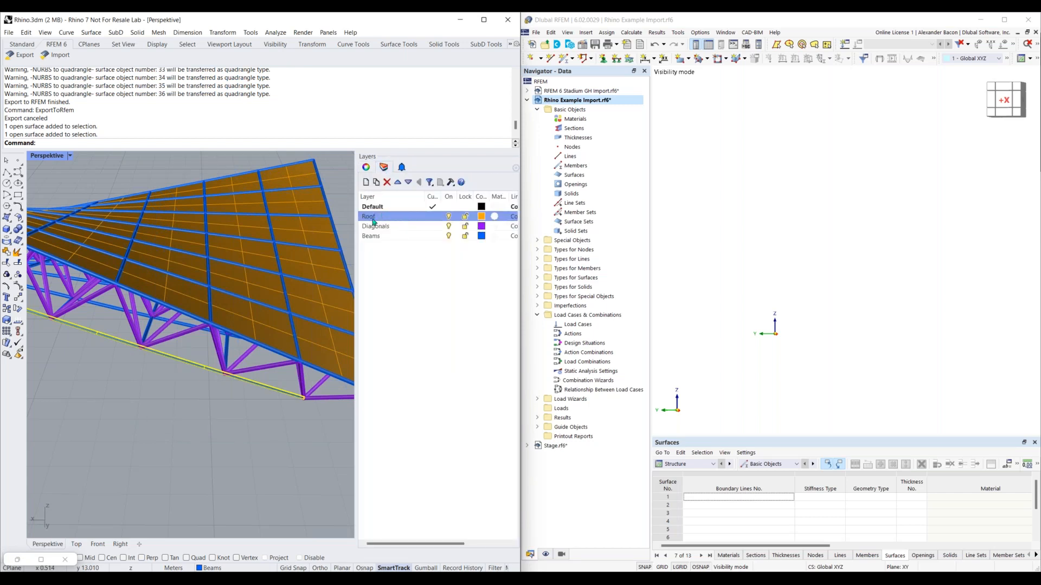
click(449, 217)
click(449, 217)
click(449, 226)
click(449, 226)
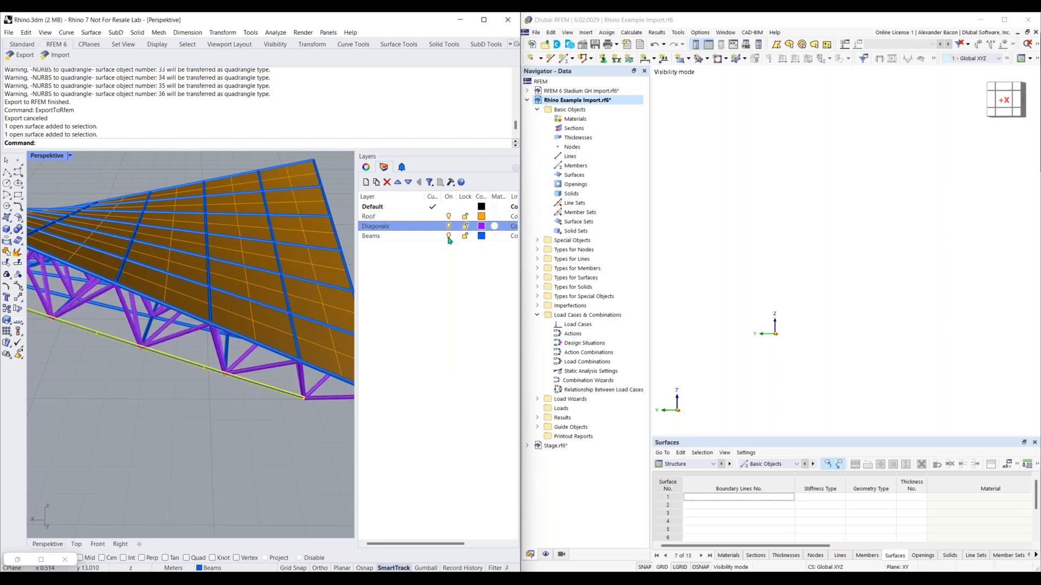
click(448, 236)
click(449, 236)
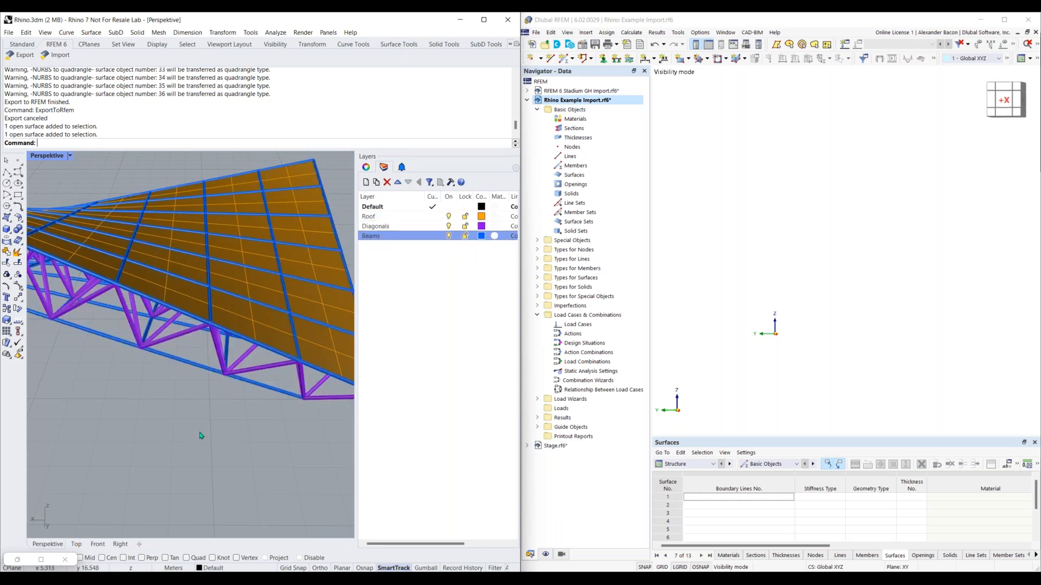
Set up the export to RFEM 6 in Overwrite mode, restricted to the Roof and Diagonals layers
scroll(202, 437, down, 3)
right_drag(200, 429, 237, 394)
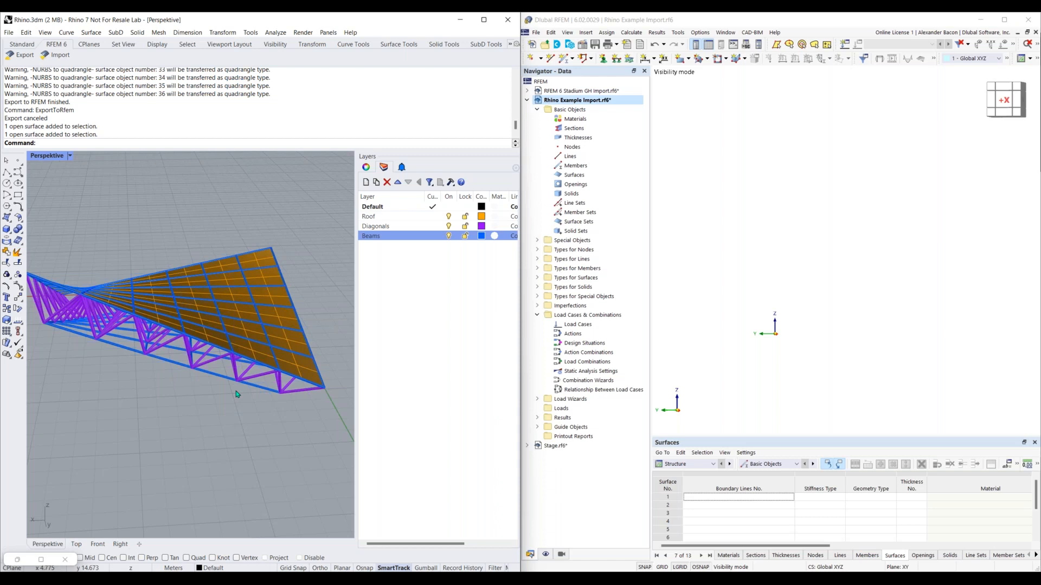
click(510, 44)
click(524, 65)
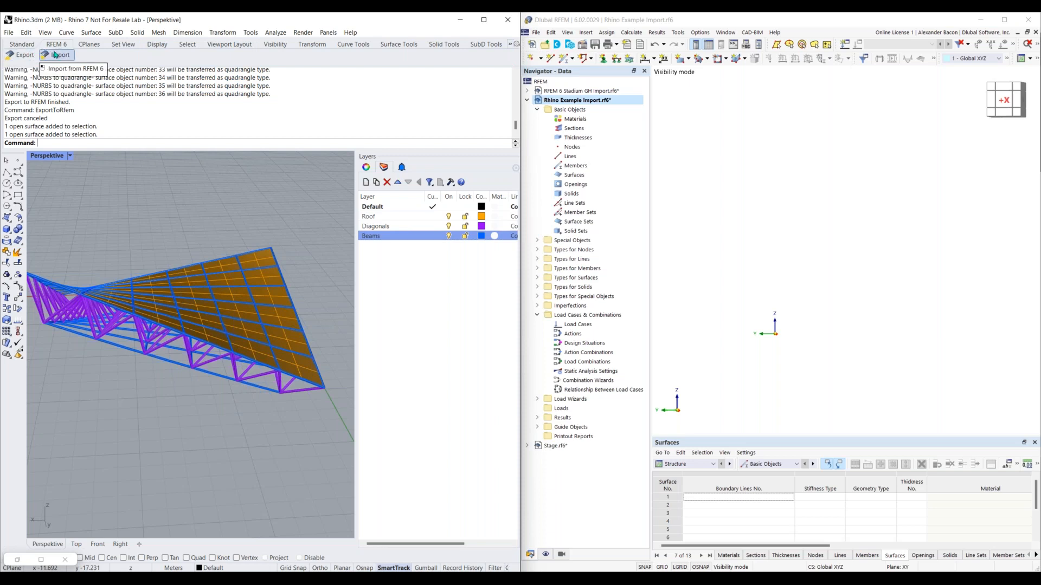
click(24, 55)
drag(344, 276, 328, 243)
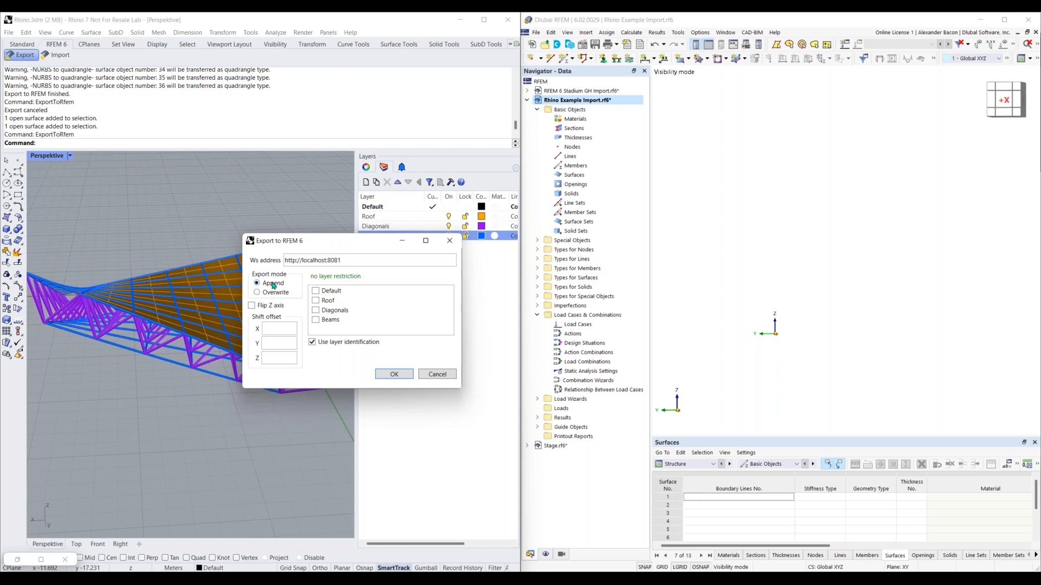
click(275, 293)
click(277, 345)
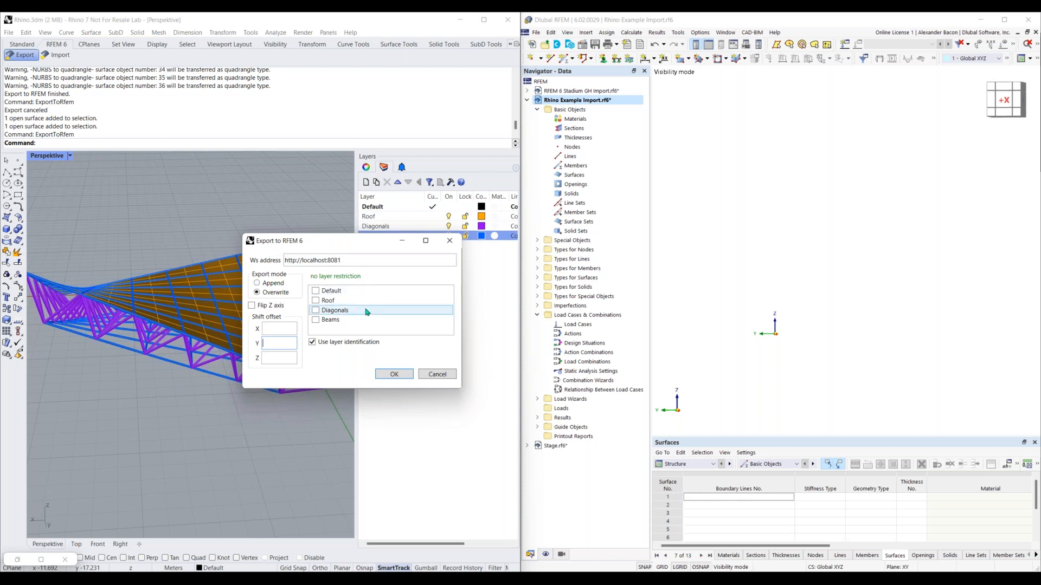
click(316, 301)
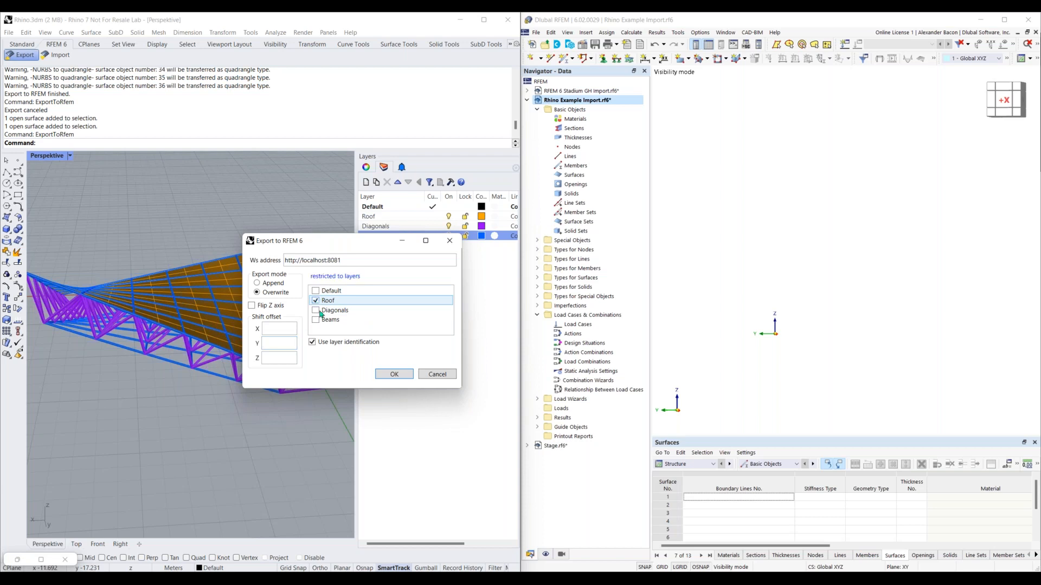
click(316, 311)
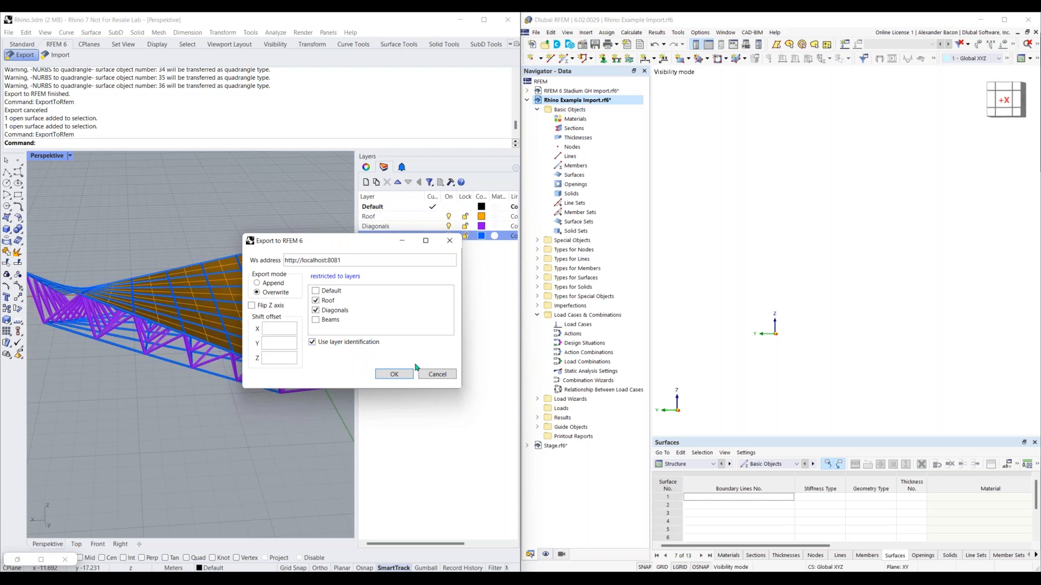
Check RFEM's program options for the WebService setting that starts the server automatically with the application
click(701, 32)
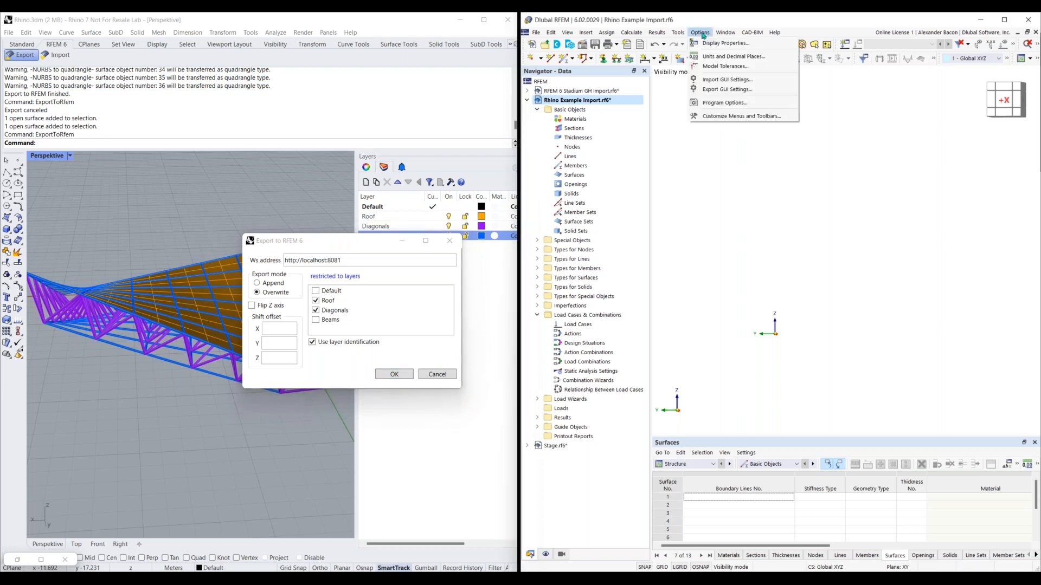
click(723, 103)
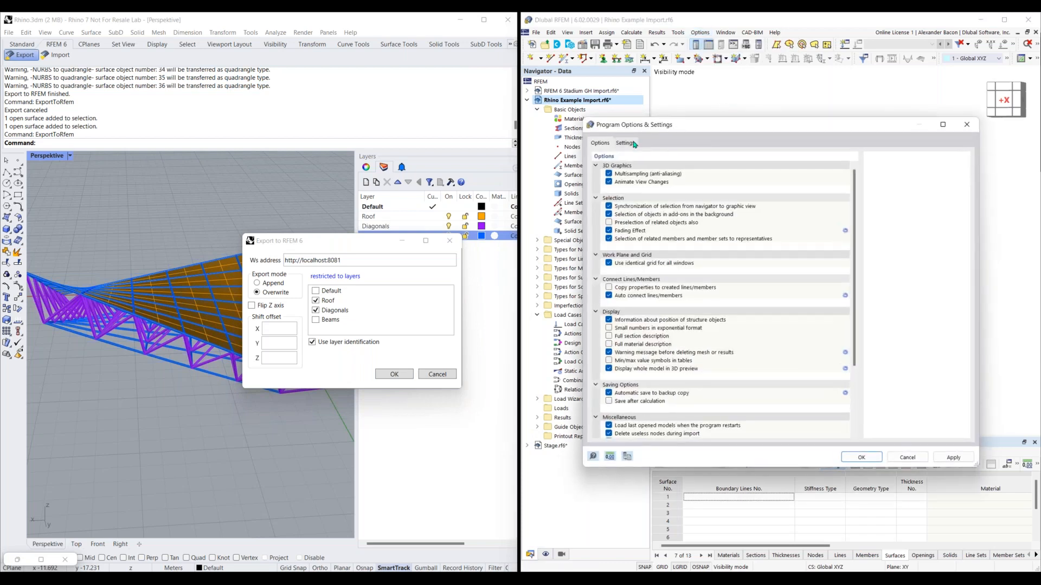
scroll(677, 233, down, 4)
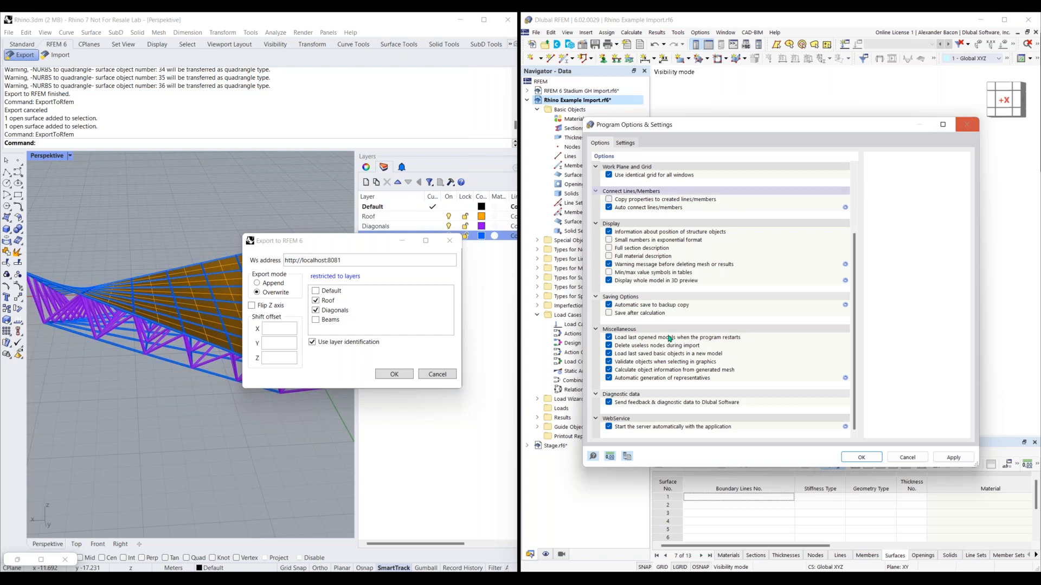
click(968, 124)
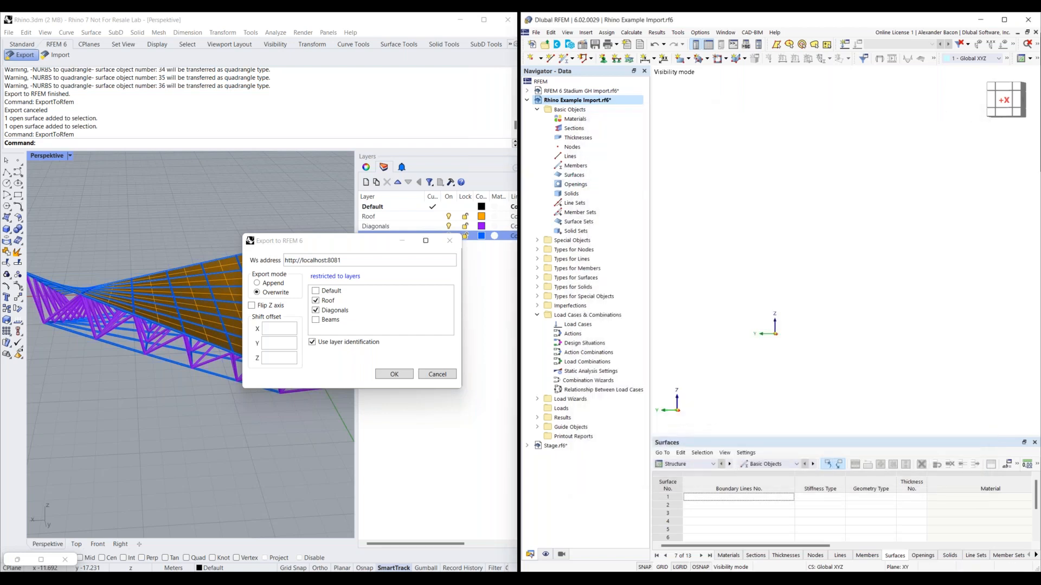
Run the Rhino export and abort the external application connection in RFEM to unlock the program
click(396, 374)
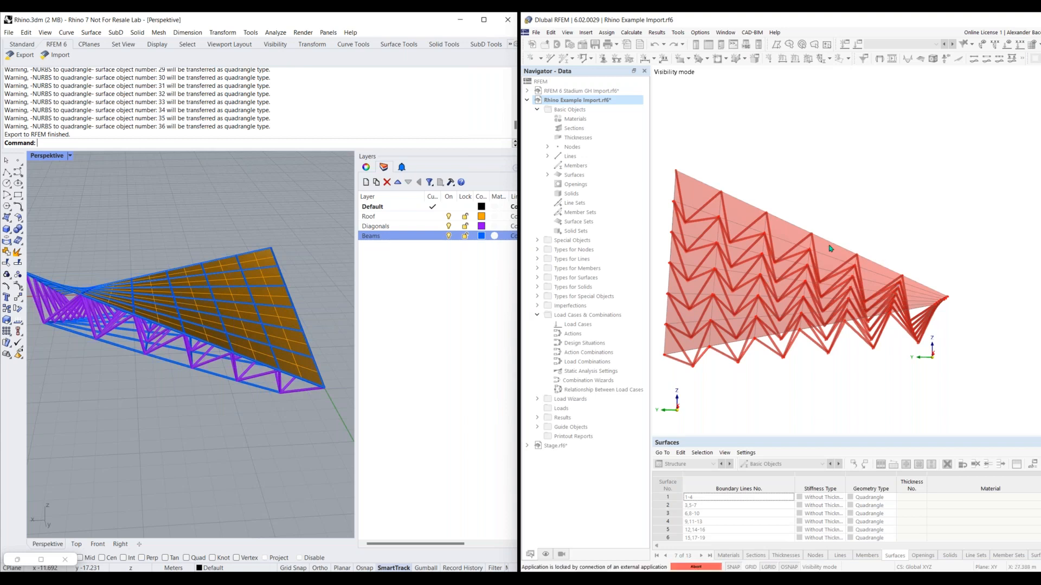
click(694, 567)
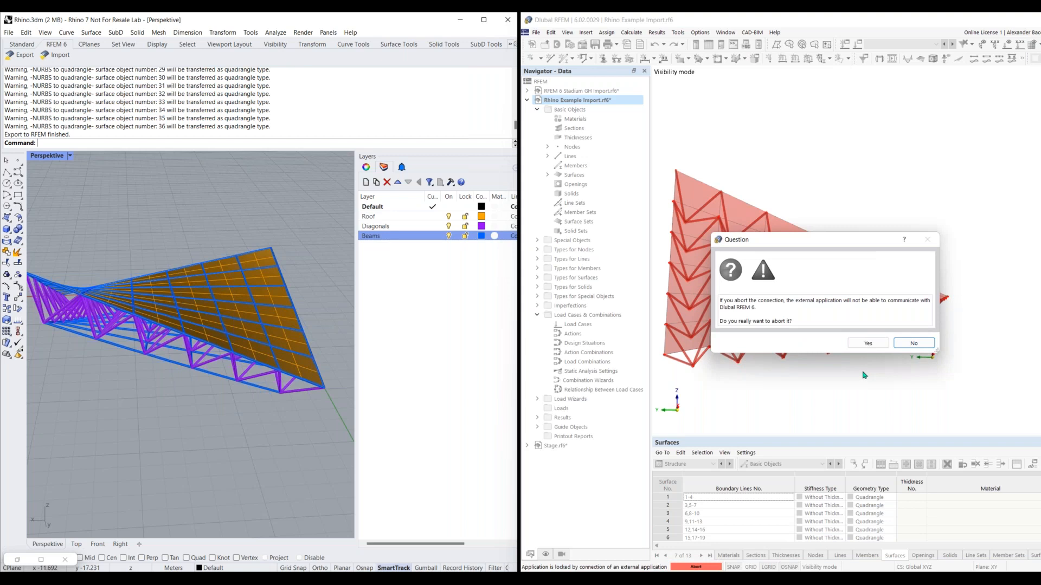
click(866, 343)
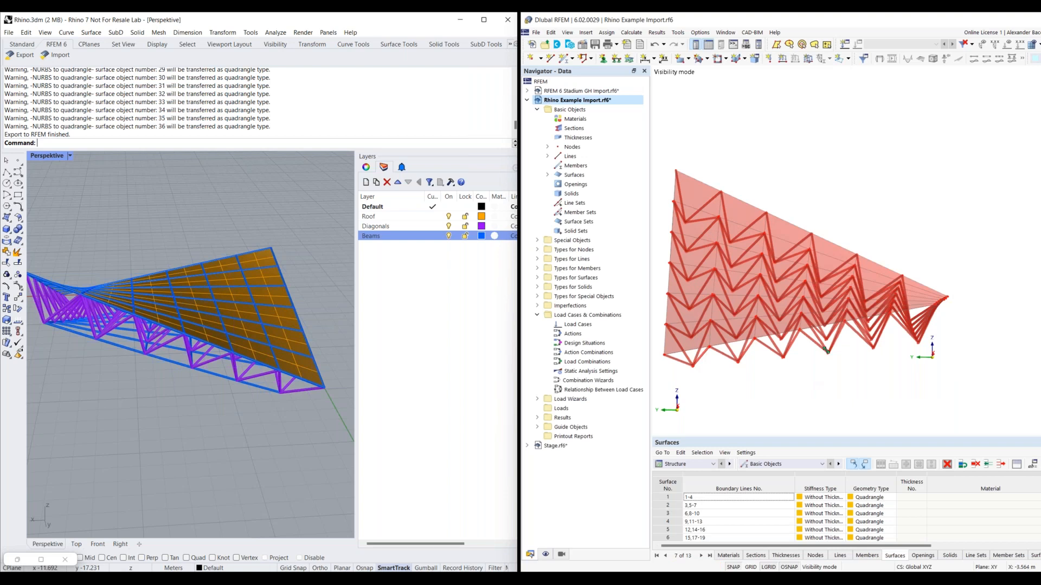
Select a roof surface in the RFEM model and review the comments of the roof and diagonal surfaces in the Surfaces table
mouse_move(788, 337)
middle_down()
mouse_move(803, 342)
mouse_move(774, 323)
middle_up()
click(775, 323)
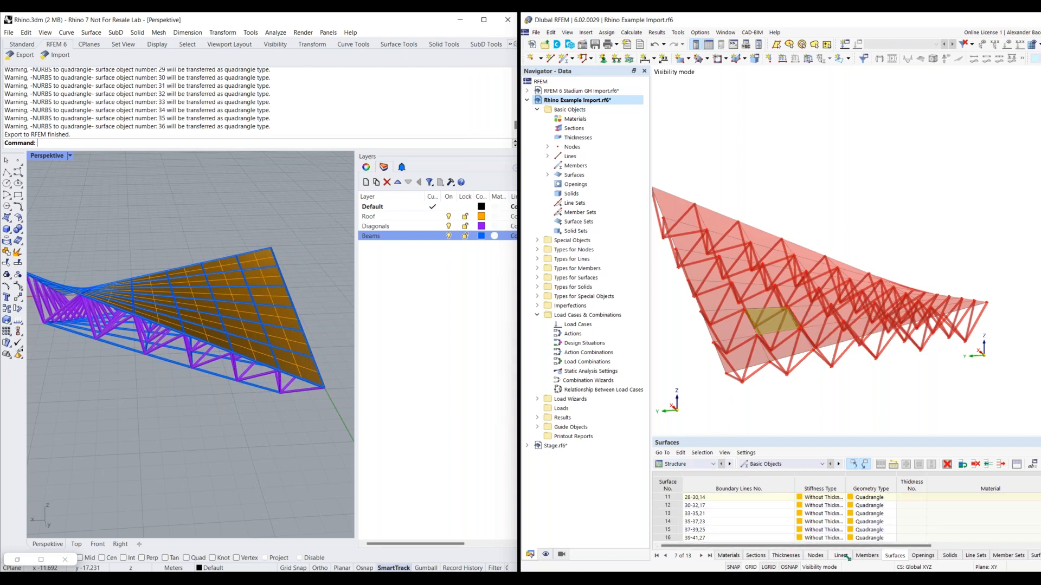
drag(887, 546, 1034, 539)
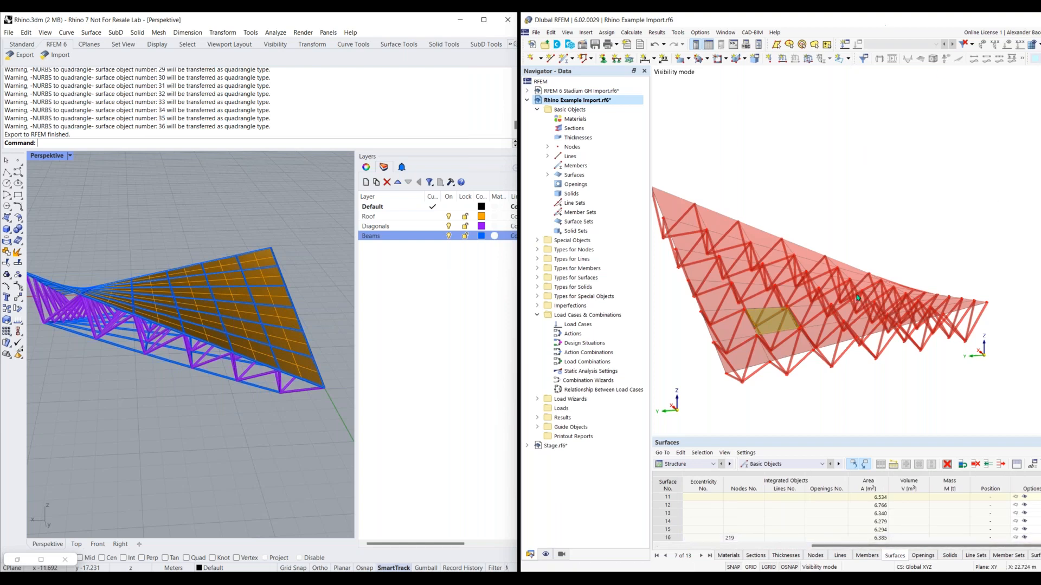
drag(811, 22, 1040, 163)
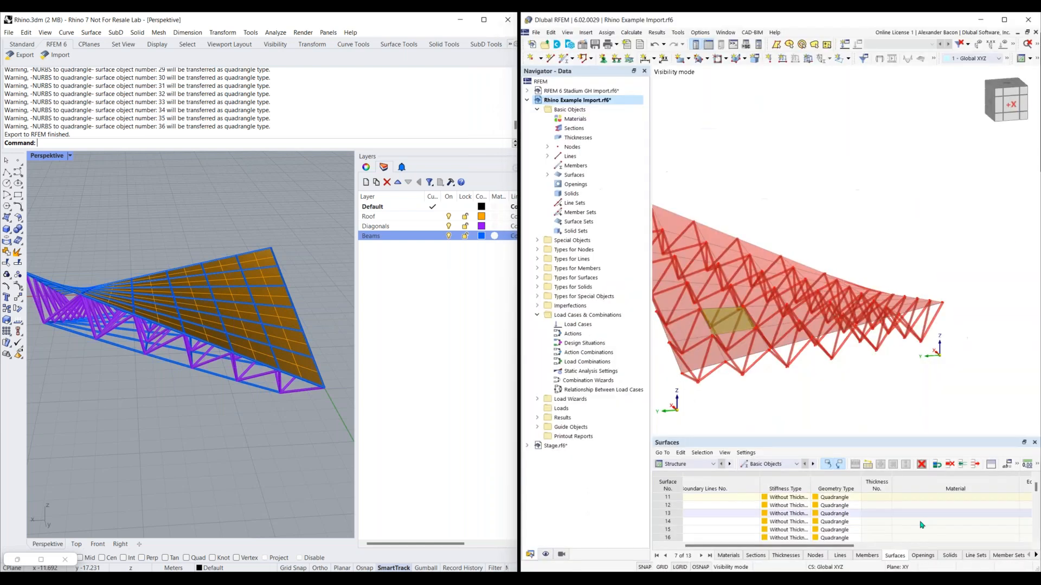
drag(845, 547, 1031, 552)
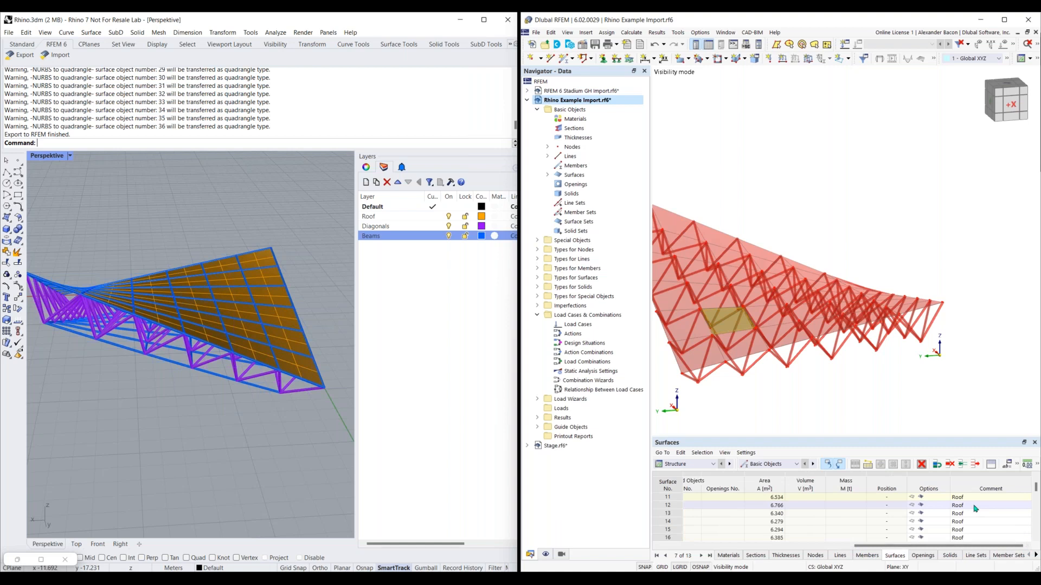
scroll(976, 510, down, 6)
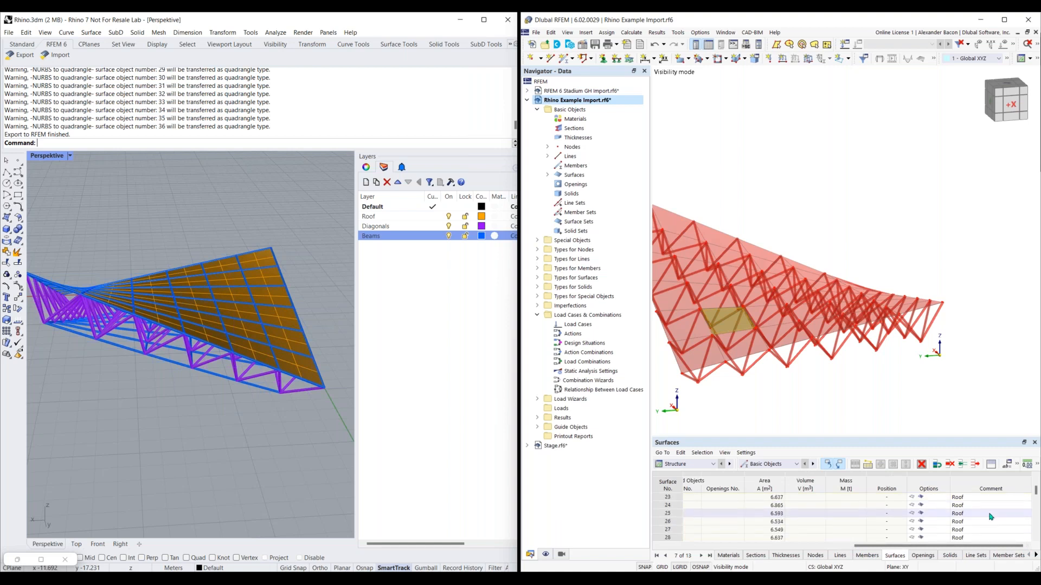
scroll(990, 518, down, 1)
scroll(980, 516, down, 1)
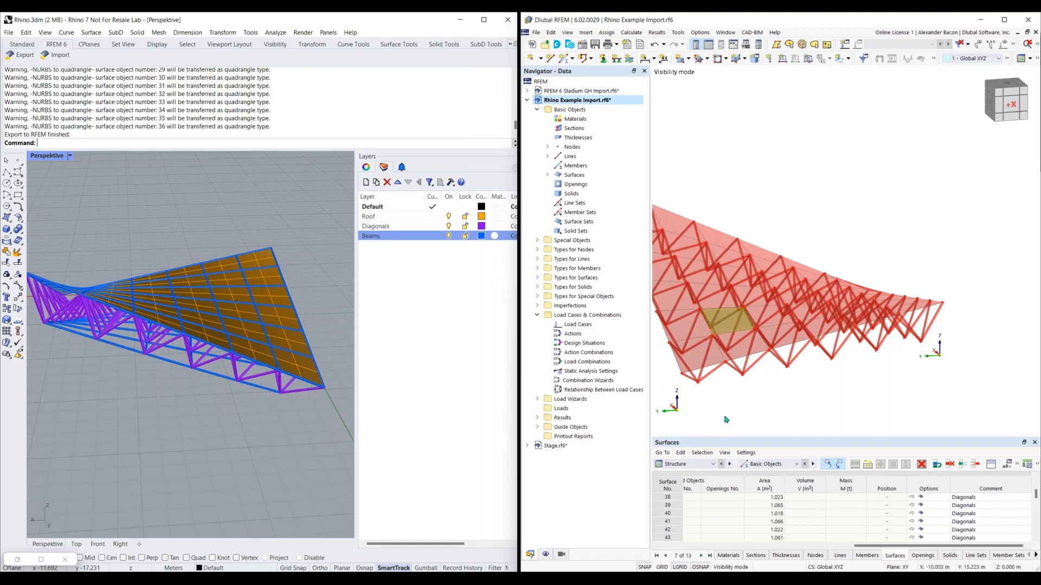
Create an object selection named Roof that picks the surfaces whose Comment equals Roof
click(561, 554)
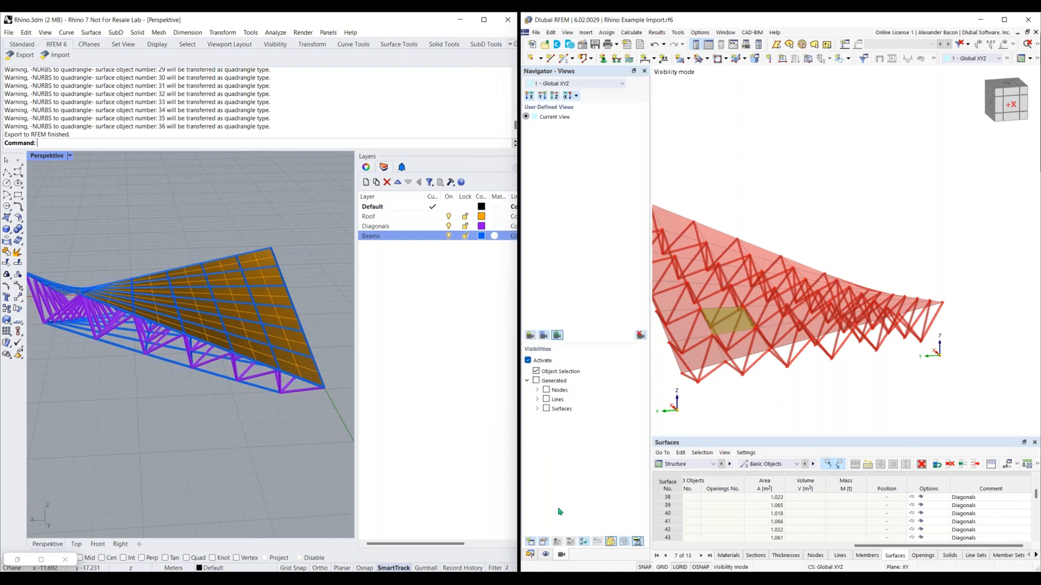
click(528, 543)
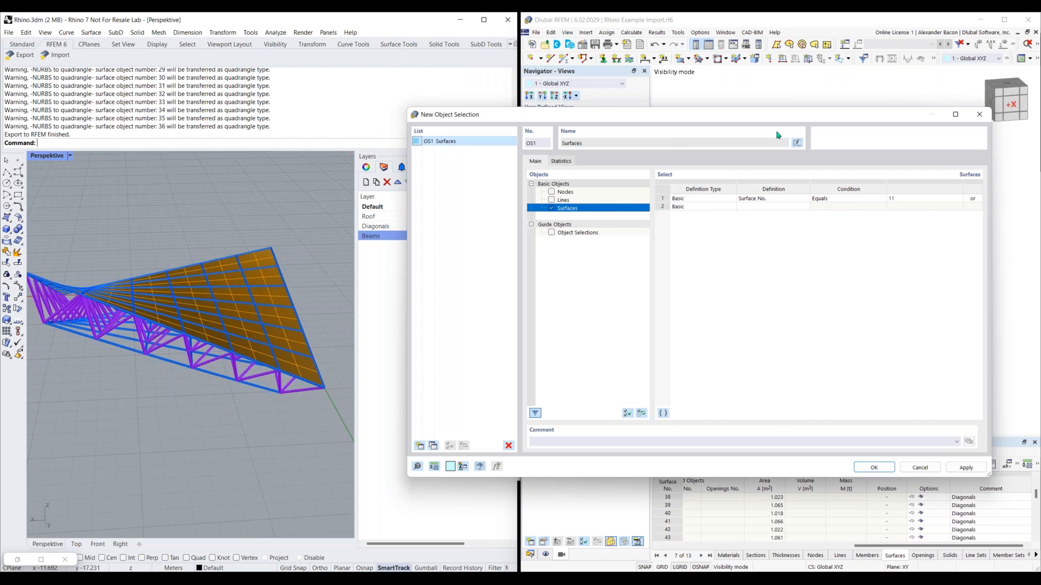
click(797, 142)
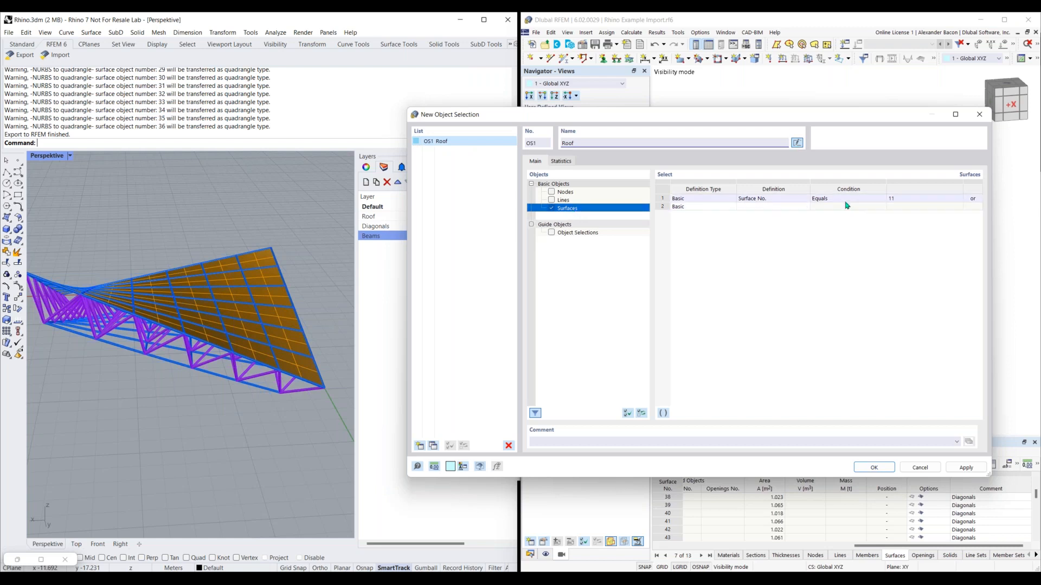
click(778, 200)
click(781, 200)
click(770, 256)
click(908, 199)
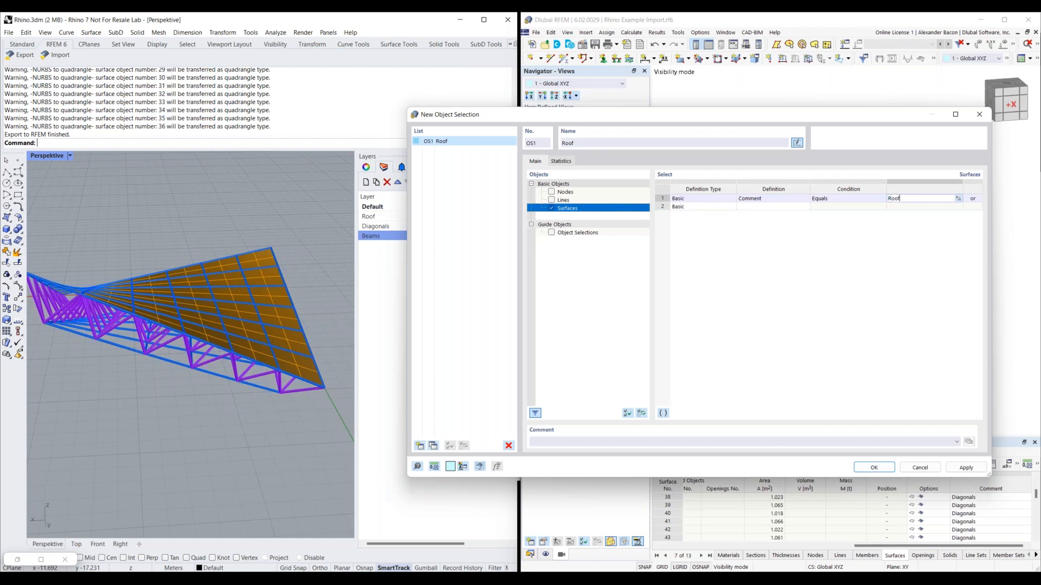
Copy the Roof object selection, name the copy Diagonals and set its Comment condition to Diagonals
click(434, 445)
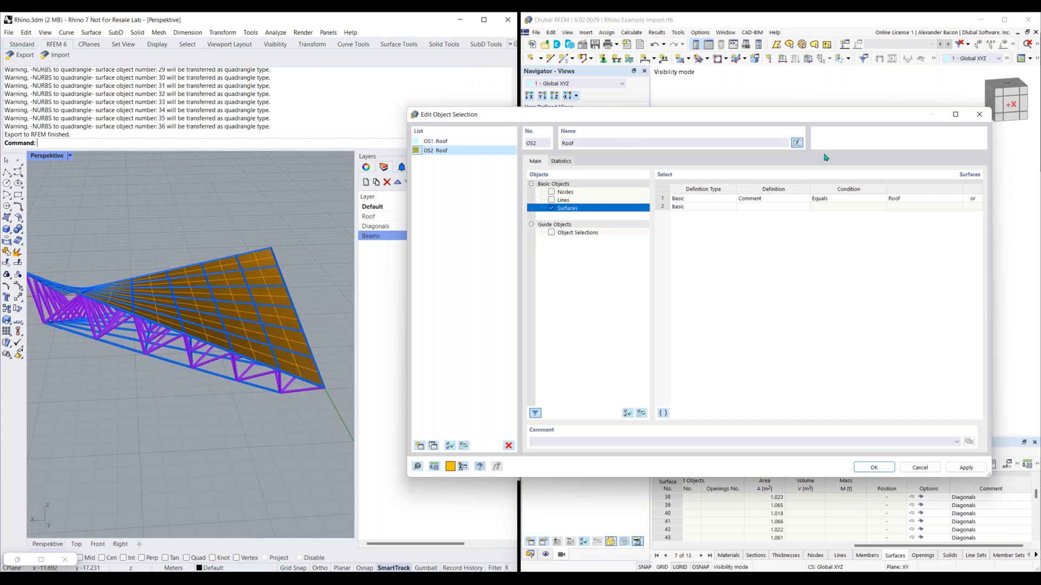
click(796, 142)
click(796, 142)
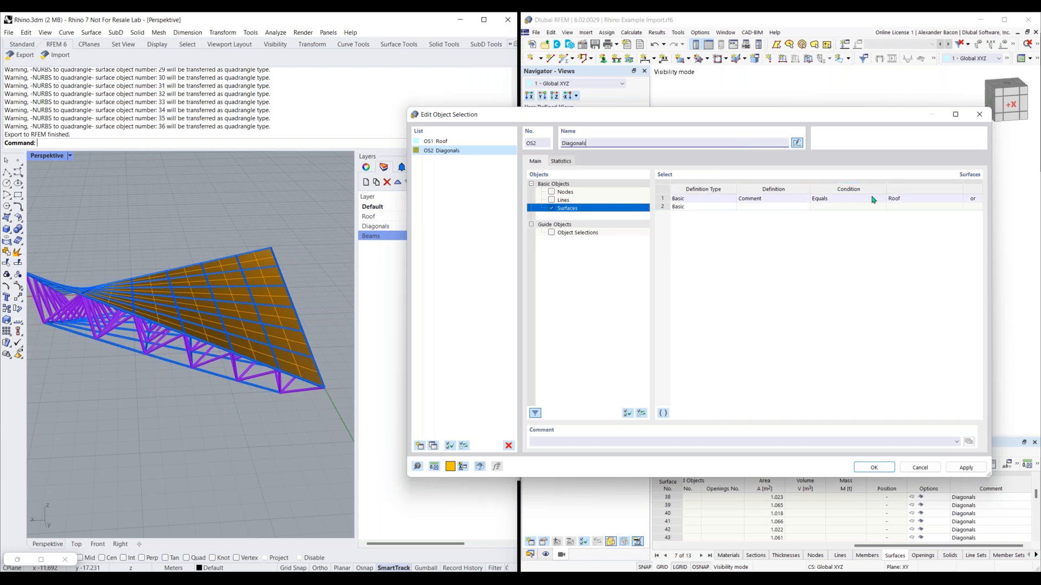
click(910, 202)
key(BackSpace)
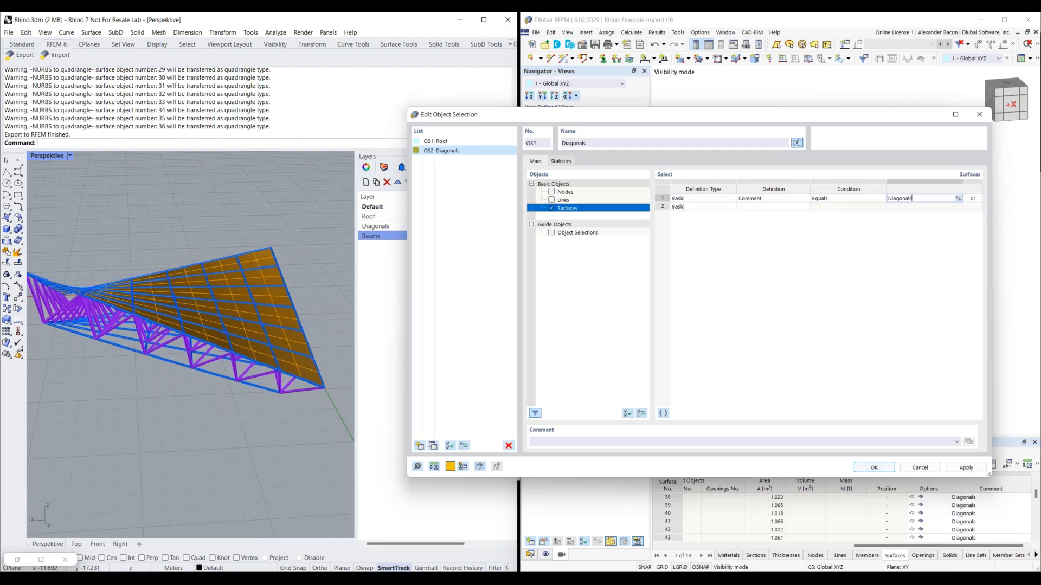
Save the object selections, then hide and show the Roof and Diagonals visibilities one at a time to check them
click(880, 471)
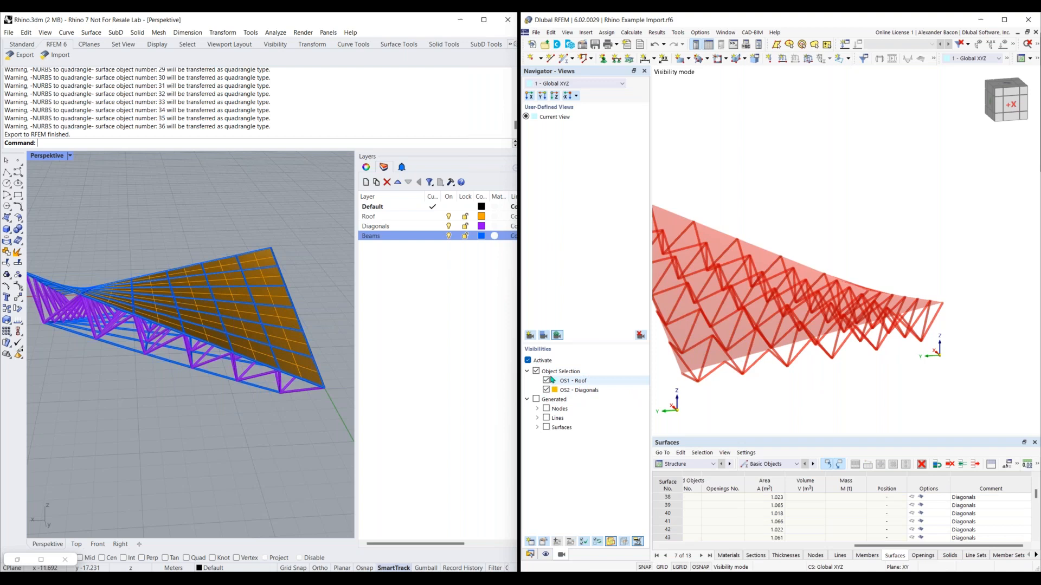
click(547, 382)
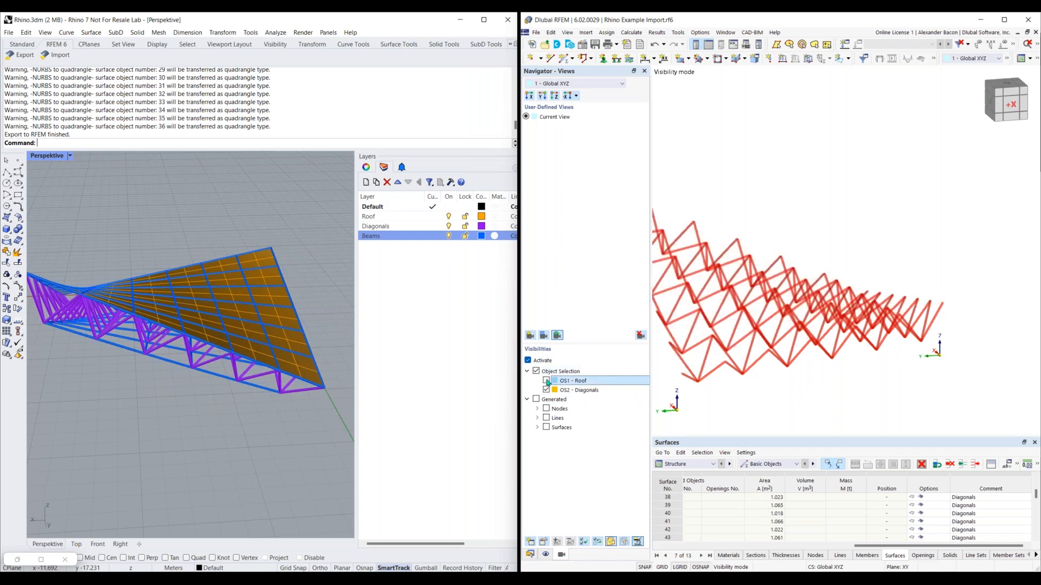
click(546, 381)
click(547, 391)
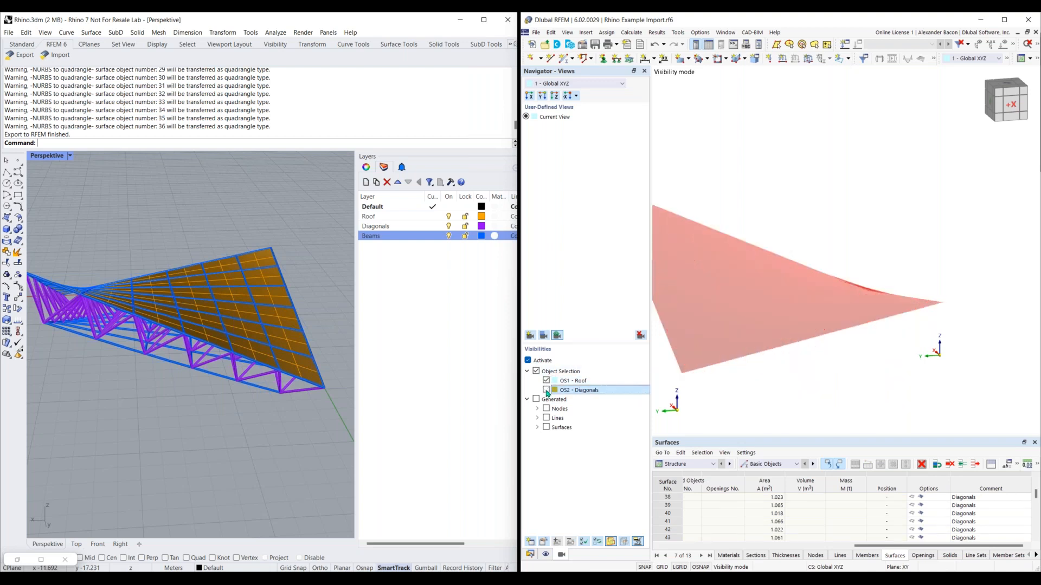
click(547, 390)
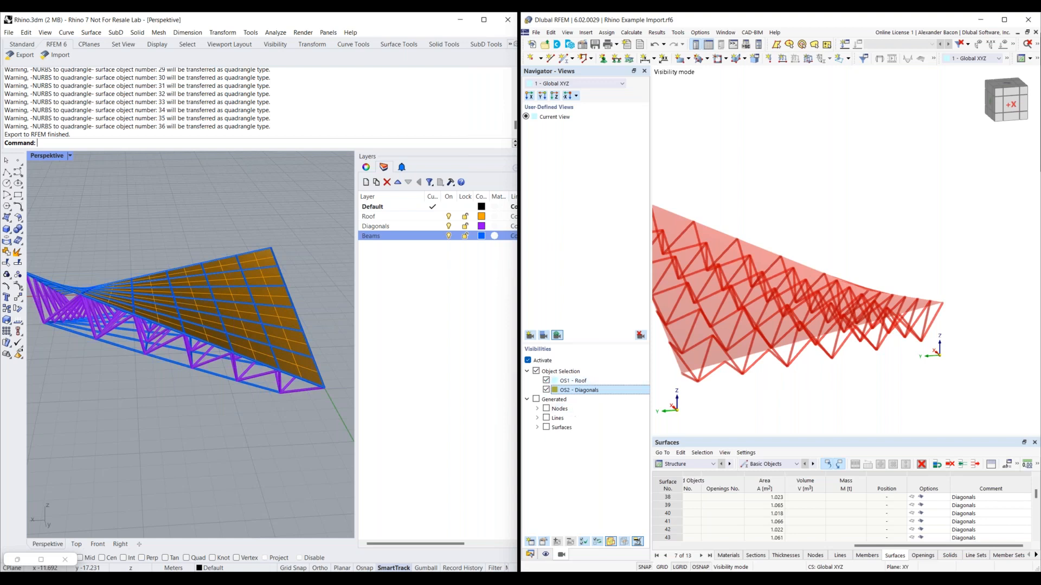
scroll(789, 385, up, 6)
scroll(798, 362, down, 6)
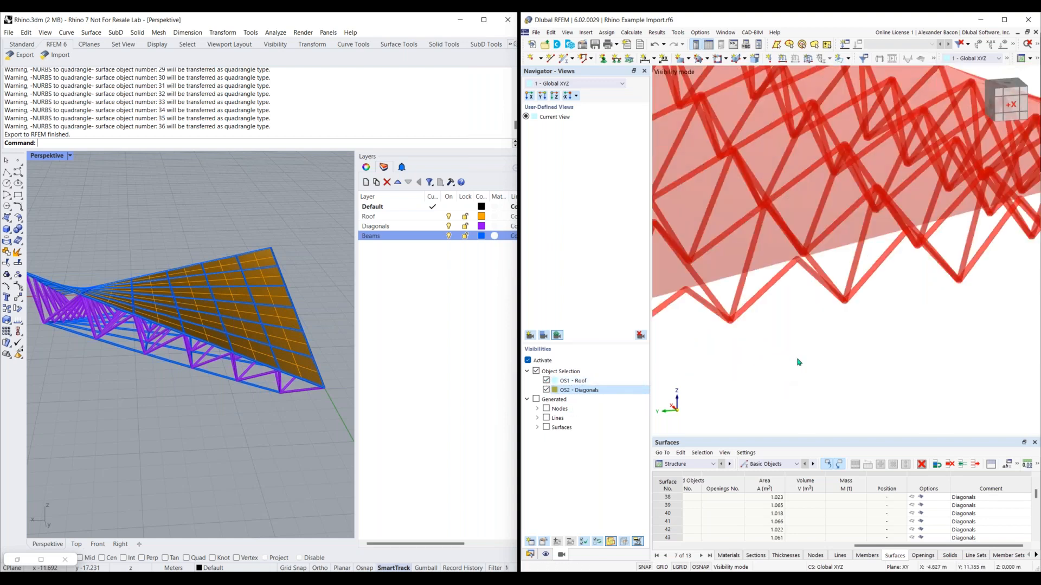
ctrl+middle_drag(793, 365, 807, 379)
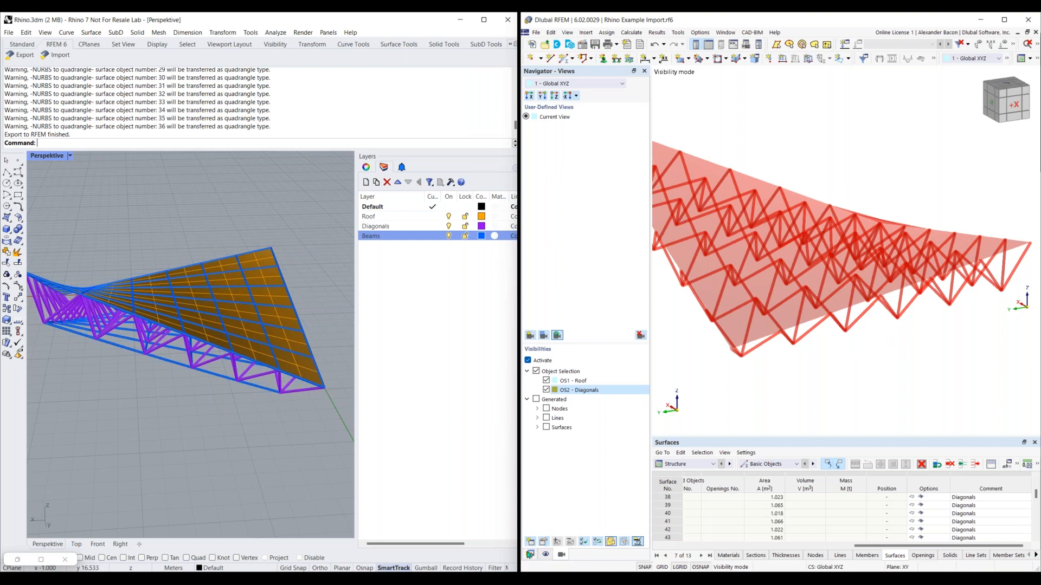
Make the Stage.rf6 model with the stadium roof the active model in RFEM
click(529, 554)
click(558, 446)
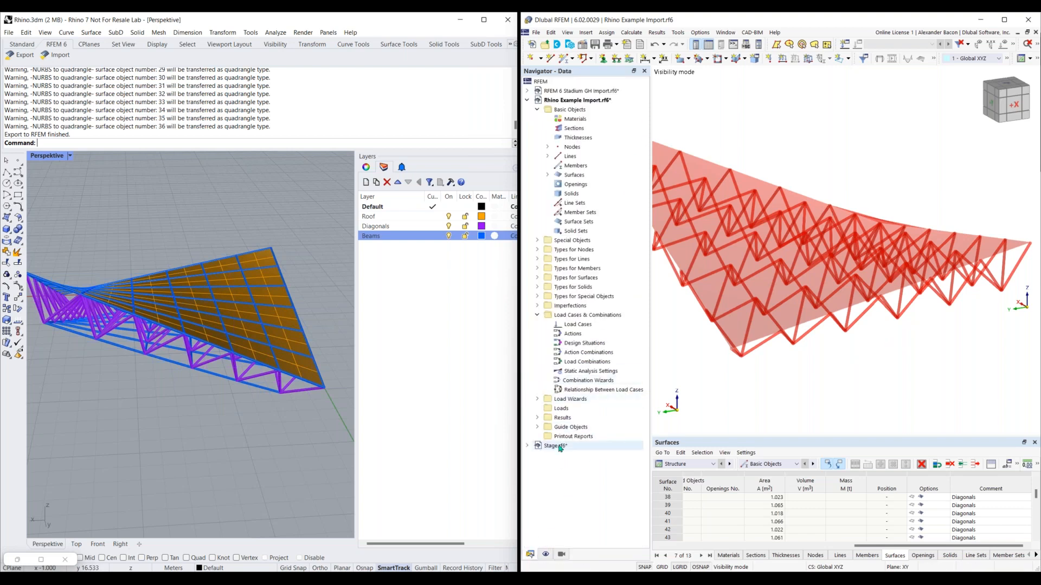
double_click(559, 446)
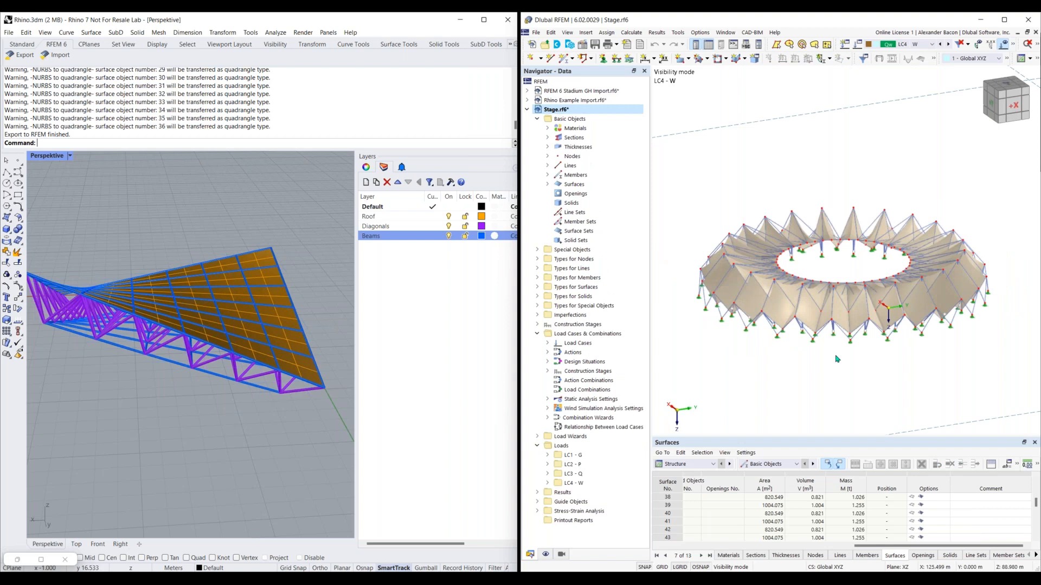
middle_drag(886, 293, 852, 317)
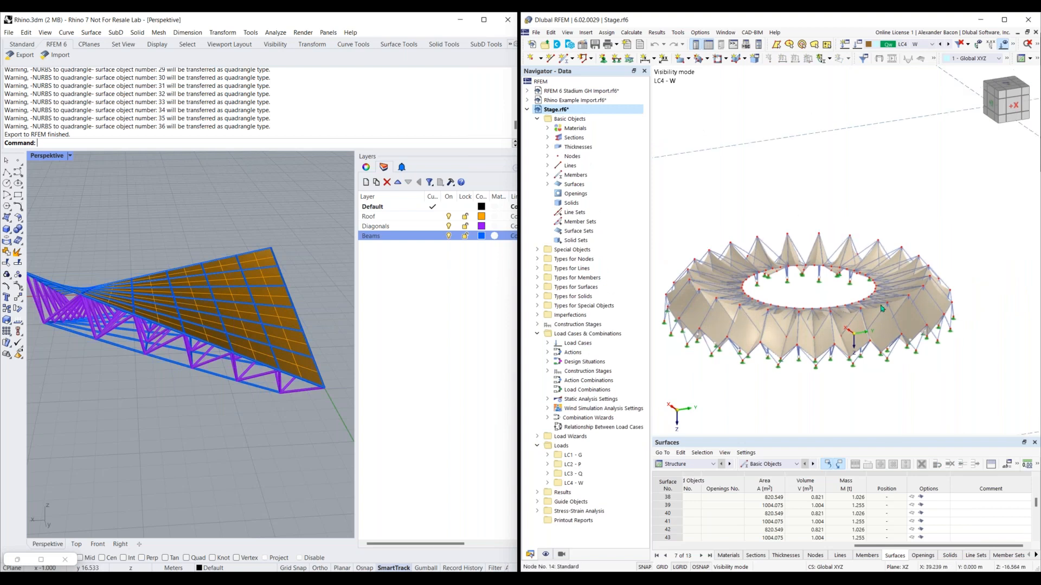
Switch to Chrome and browse the RFEM 6 tensile membrane models on the Dlubal download page, including Stadium Roof Made of Membranes
key(super+Tab)
click(789, 378)
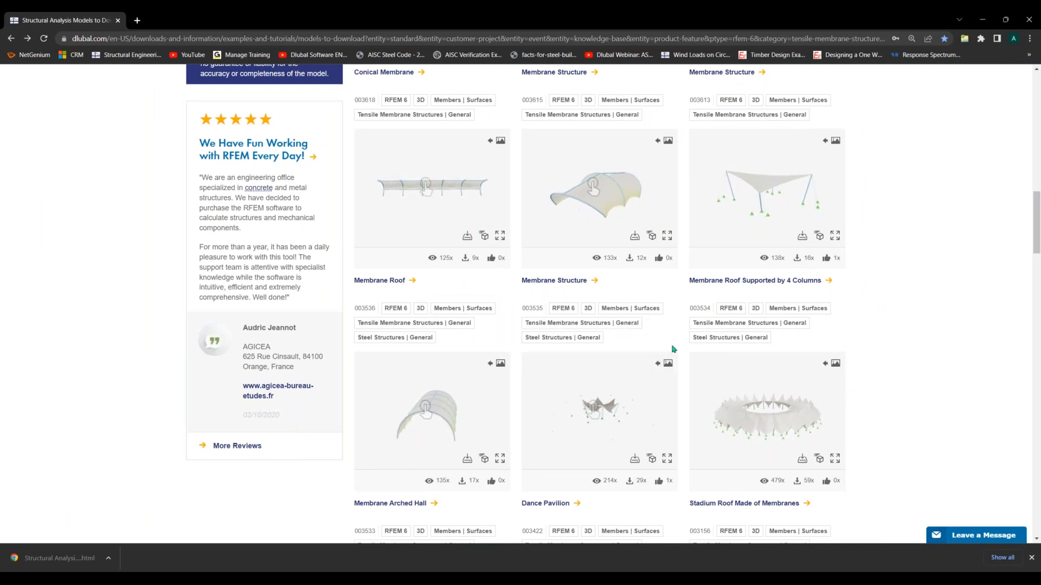
scroll(673, 349, up, 1)
scroll(674, 349, down, 1)
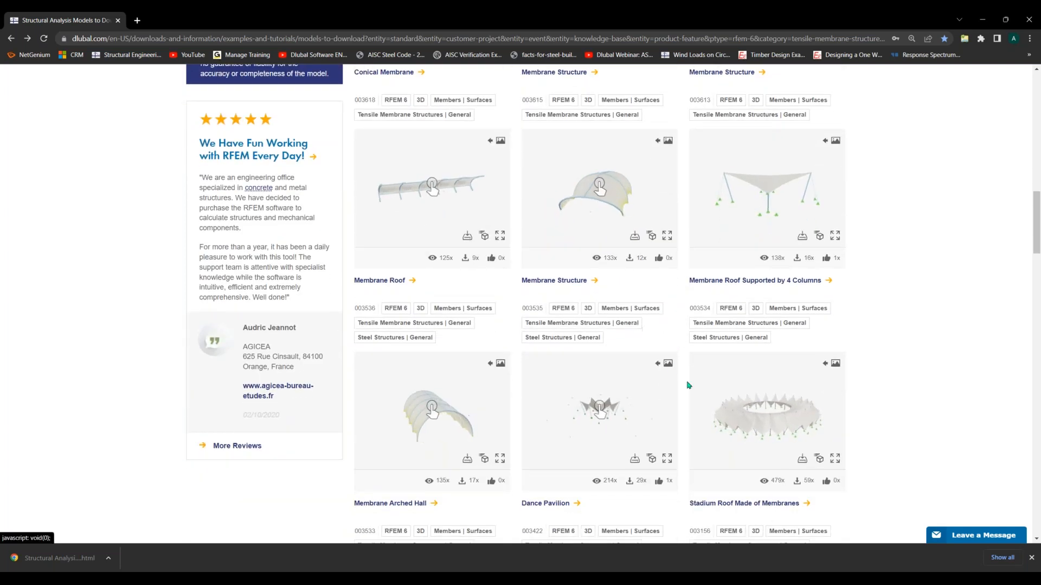
scroll(163, 129, up, 6)
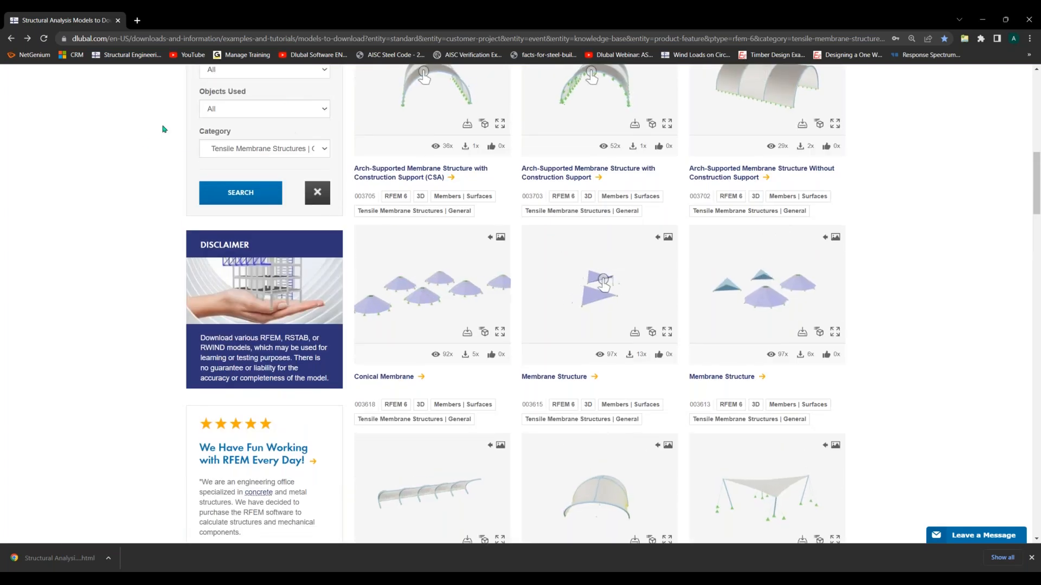
scroll(164, 129, up, 1)
scroll(937, 364, down, 2)
scroll(908, 320, up, 4)
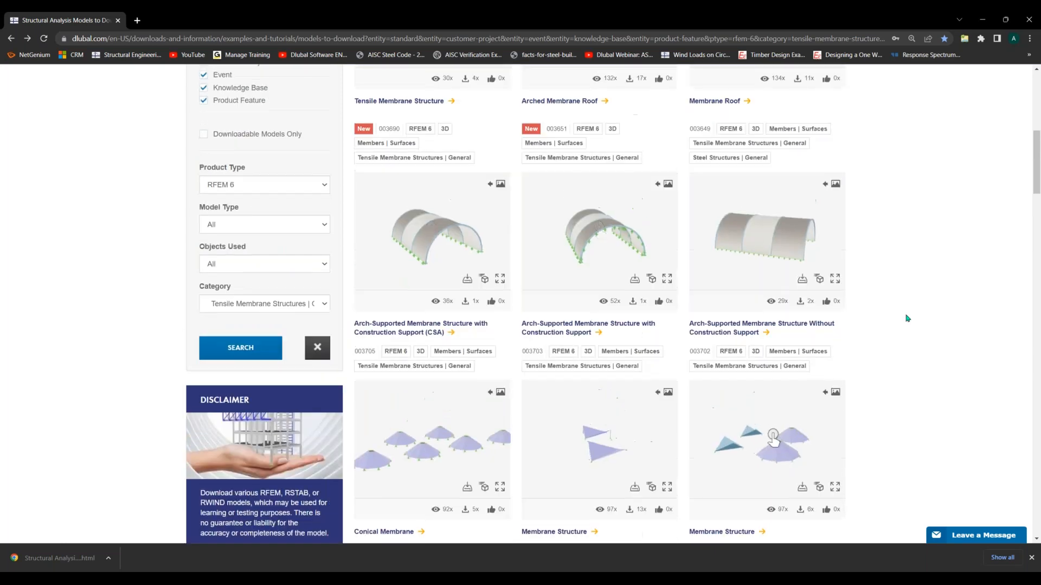
scroll(905, 304, up, 5)
scroll(884, 326, down, 15)
scroll(889, 352, down, 12)
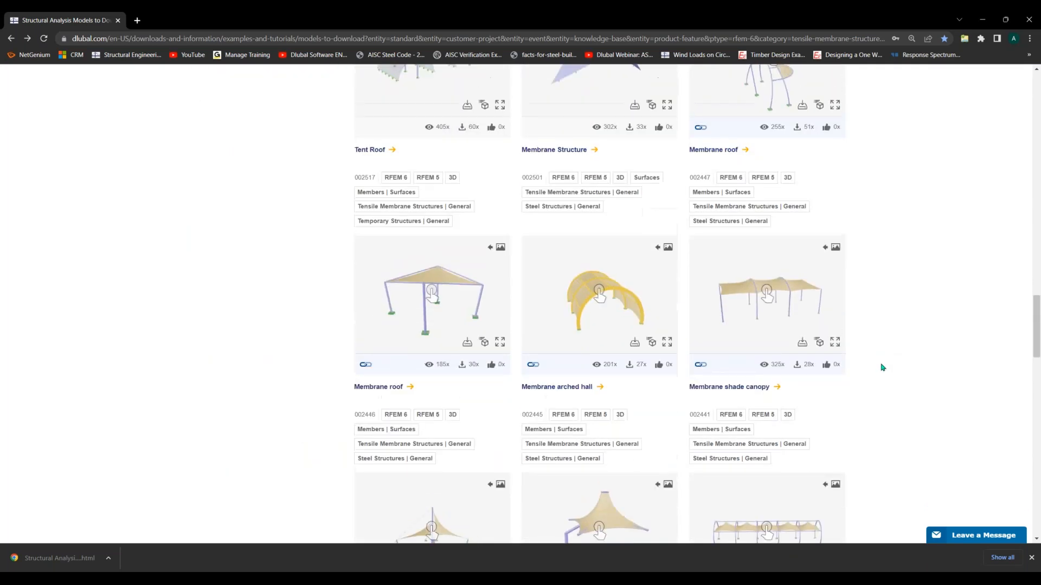
scroll(881, 368, up, 12)
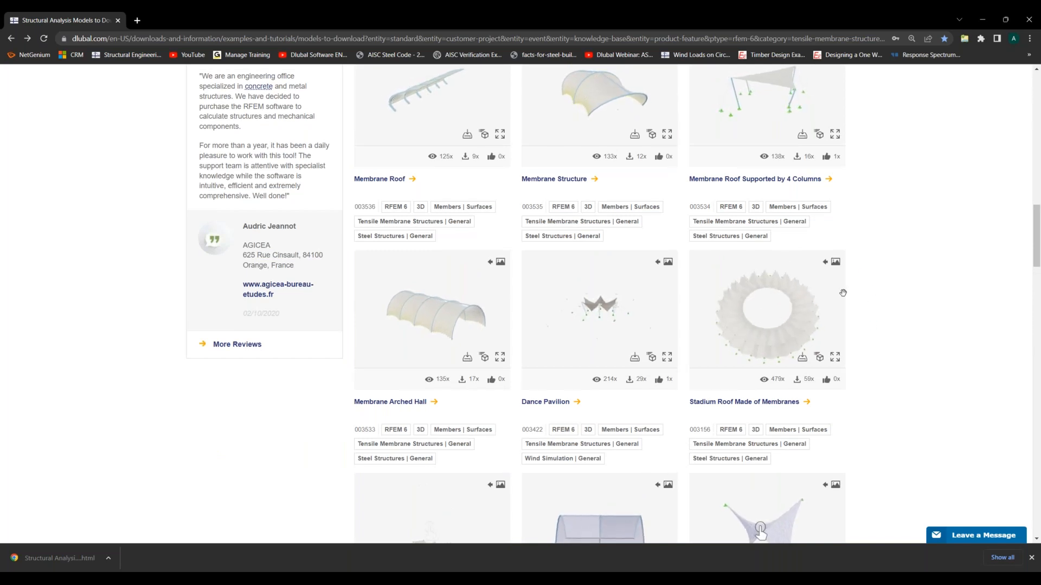
Bring RFEM and Rhino back to the front and delete all roof, diagonal and beam surfaces from the Rhino model
key(super+Tab)
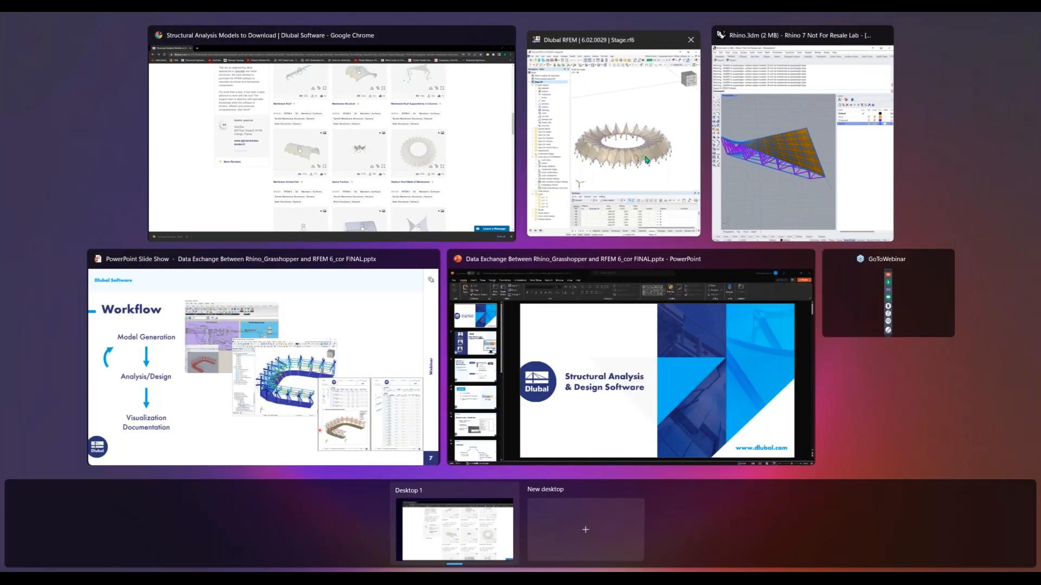
click(645, 160)
key(super+Tab)
click(773, 178)
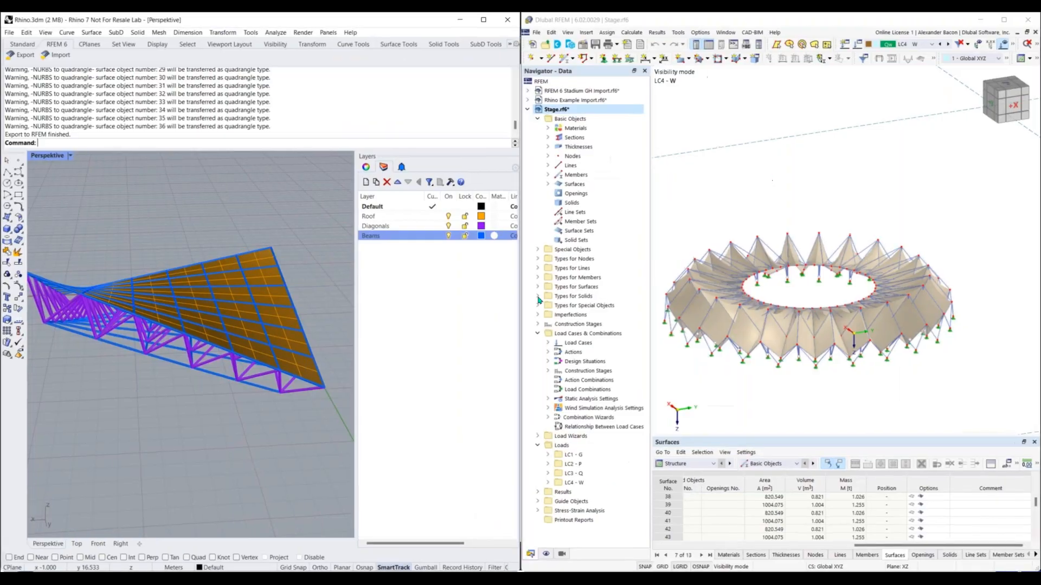
scroll(294, 341, down, 2)
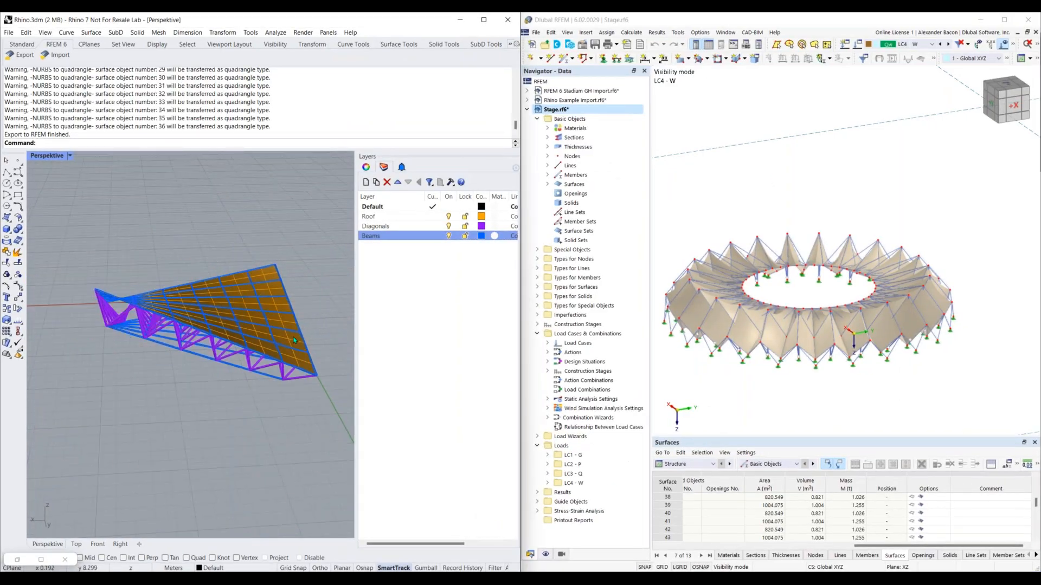
drag(342, 159, 50, 440)
key(Delete)
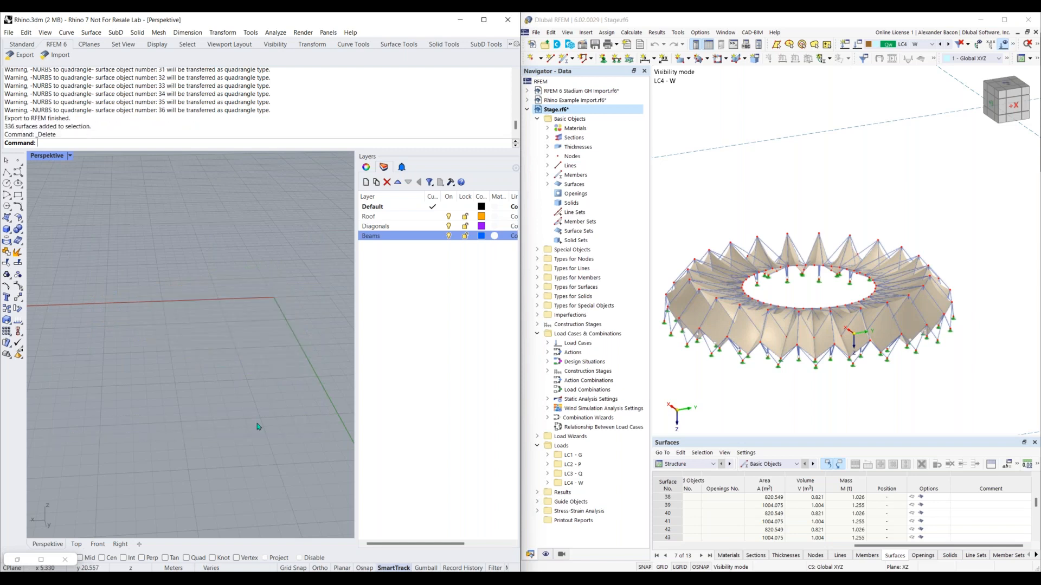
Import the RFEM 6 model into Rhino with the Z axis flipped, placing it on the specific layer Roof
click(57, 61)
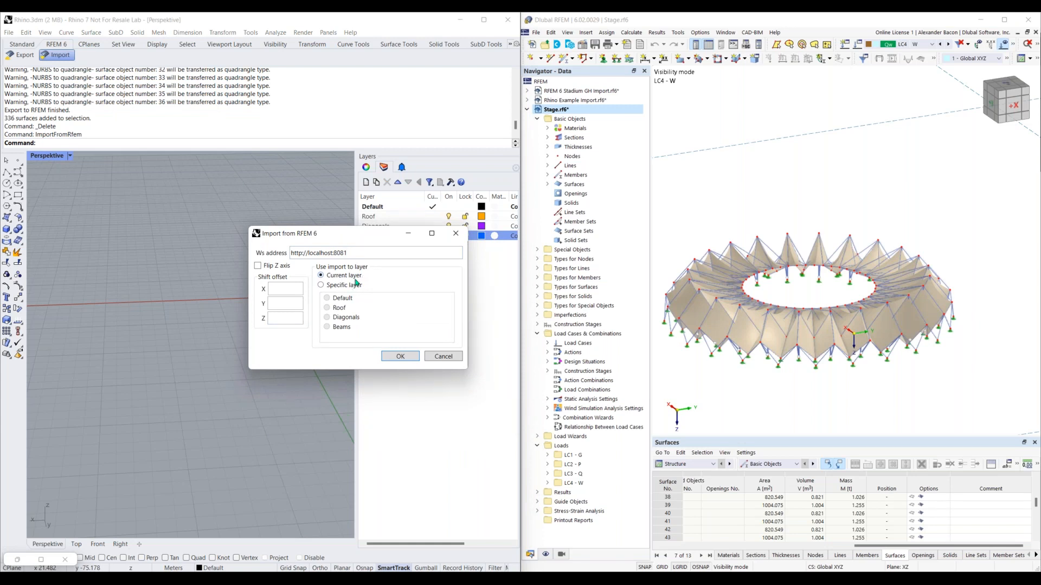
click(258, 266)
click(340, 288)
click(328, 307)
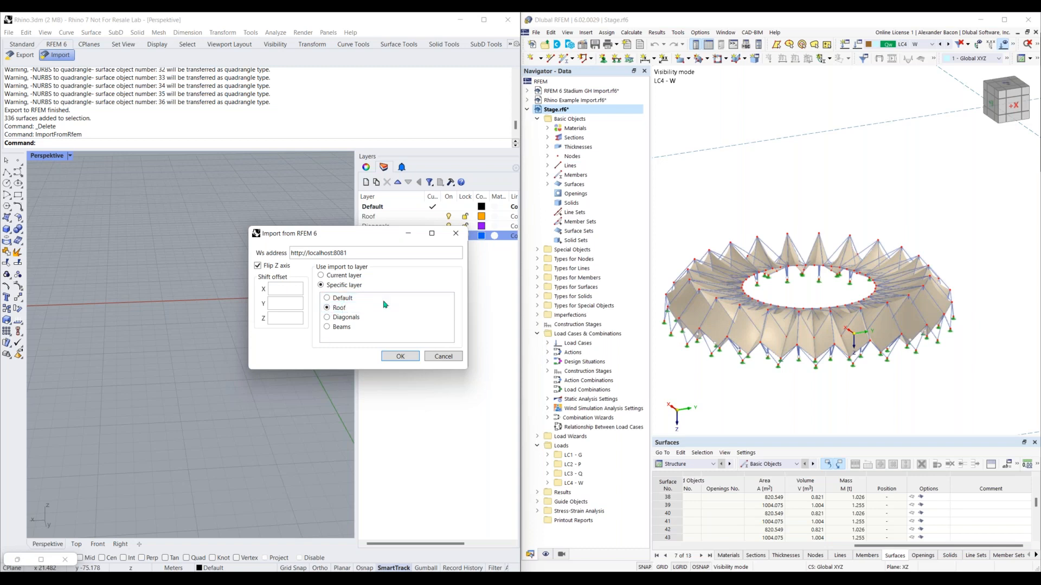
click(400, 357)
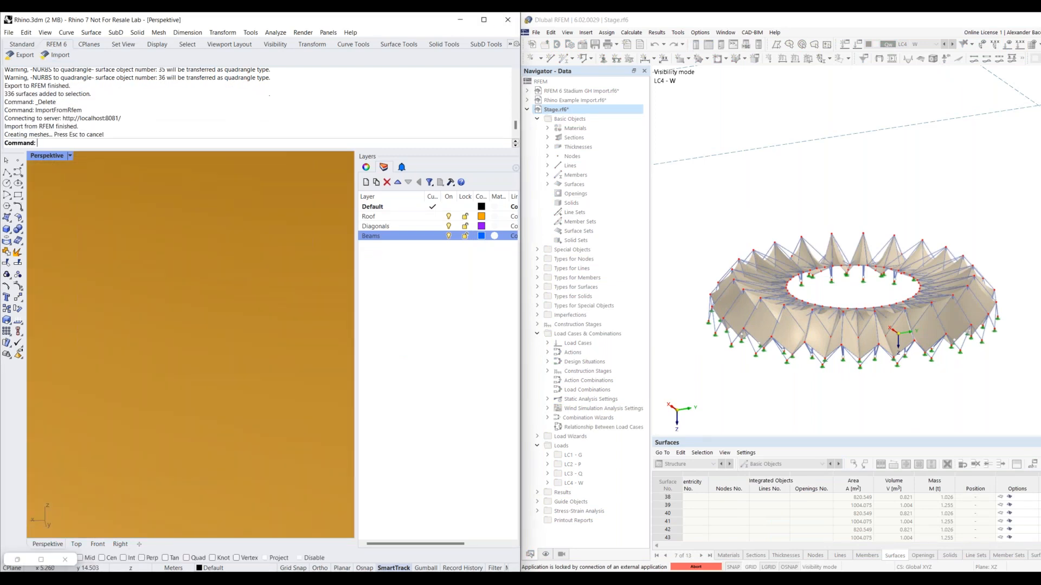
Bring the whole imported stadium roof into view in Rhino and abort the external application connection to unlock RFEM
scroll(243, 381, down, 10)
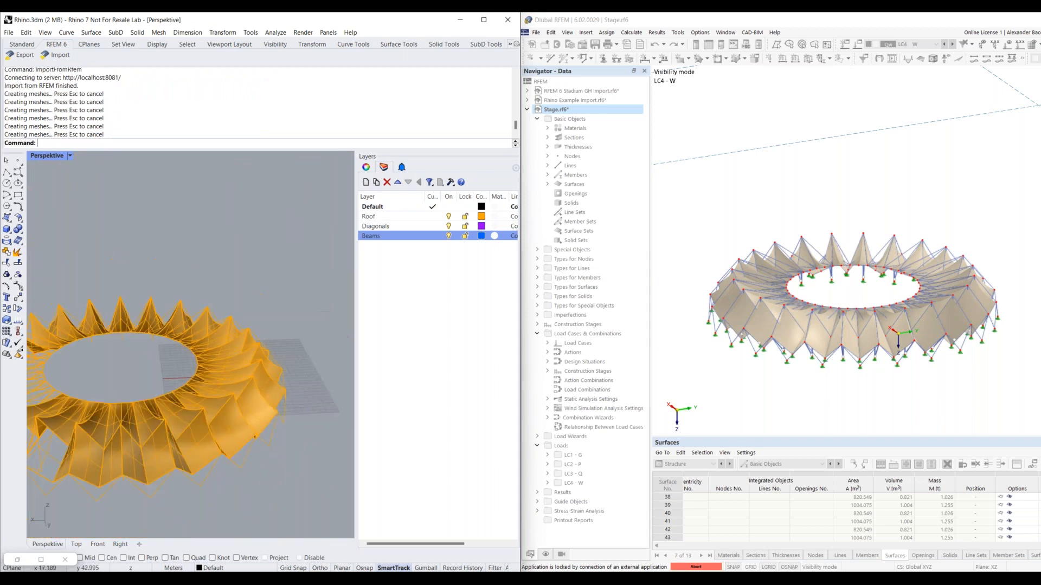
right_drag(184, 462, 206, 463)
scroll(184, 462, up, 5)
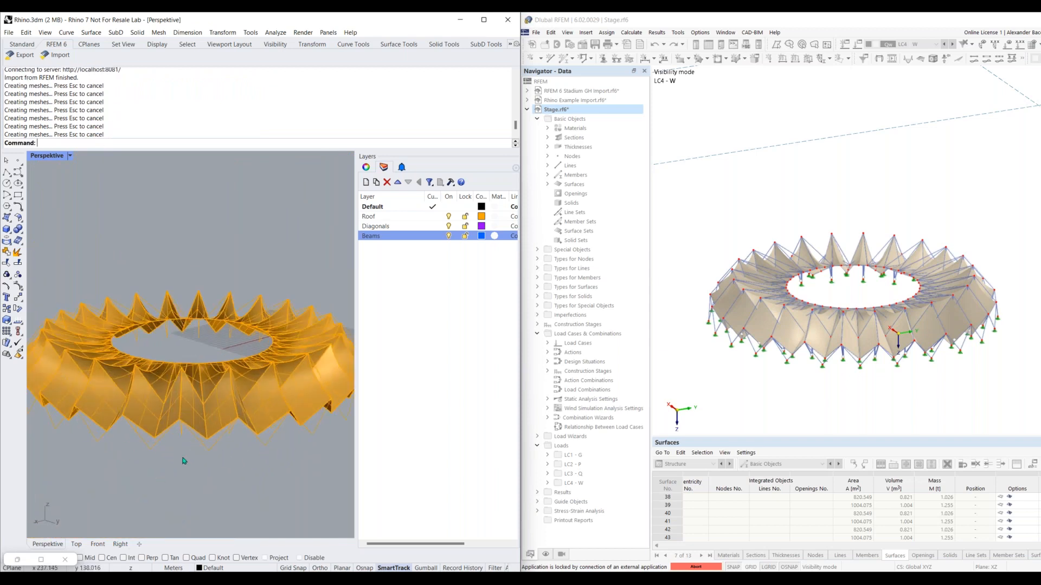
click(696, 567)
click(853, 342)
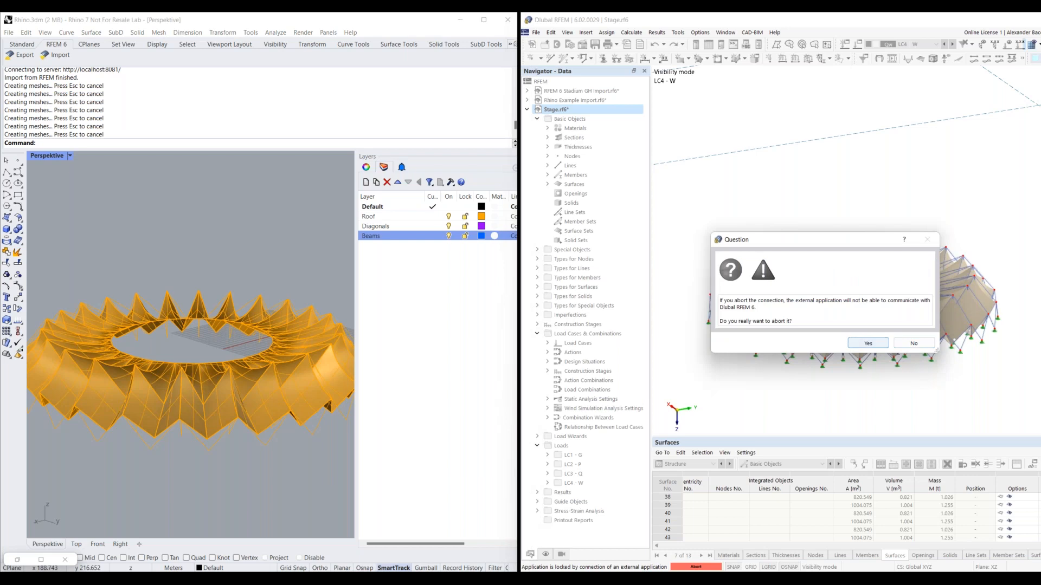
Select individual outer surfaces of the imported stadium roof in Rhino and examine their geometry
click(189, 410)
right_drag(198, 395, 170, 434)
scroll(156, 425, up, 5)
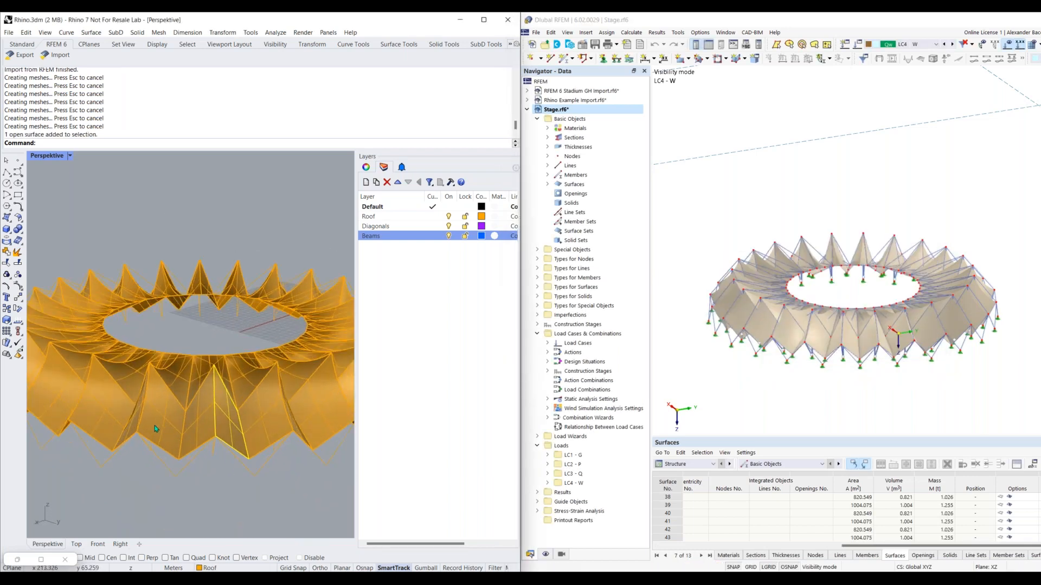
scroll(153, 505, down, 2)
click(165, 483)
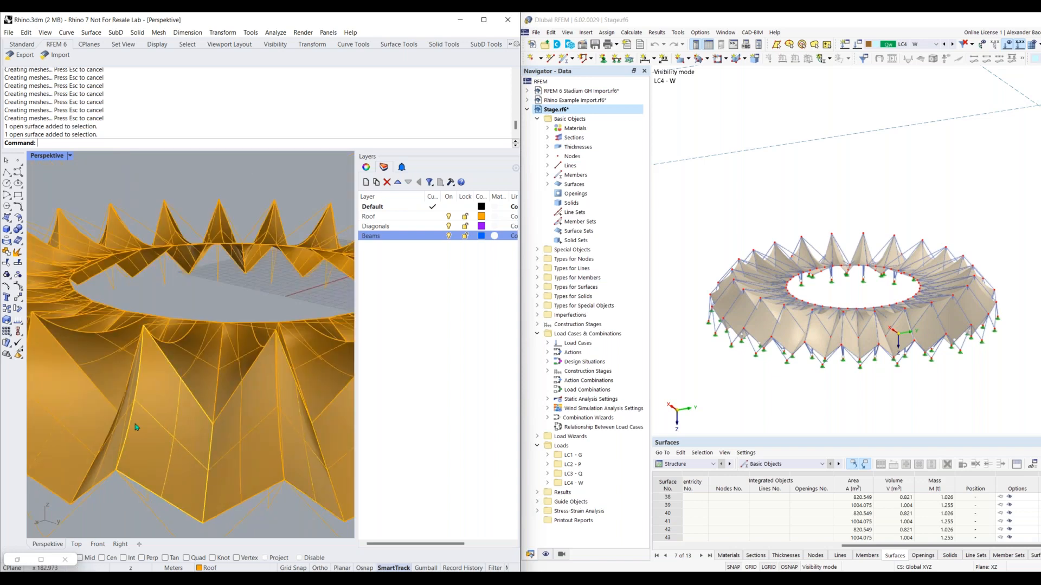
right_drag(164, 447, 202, 406)
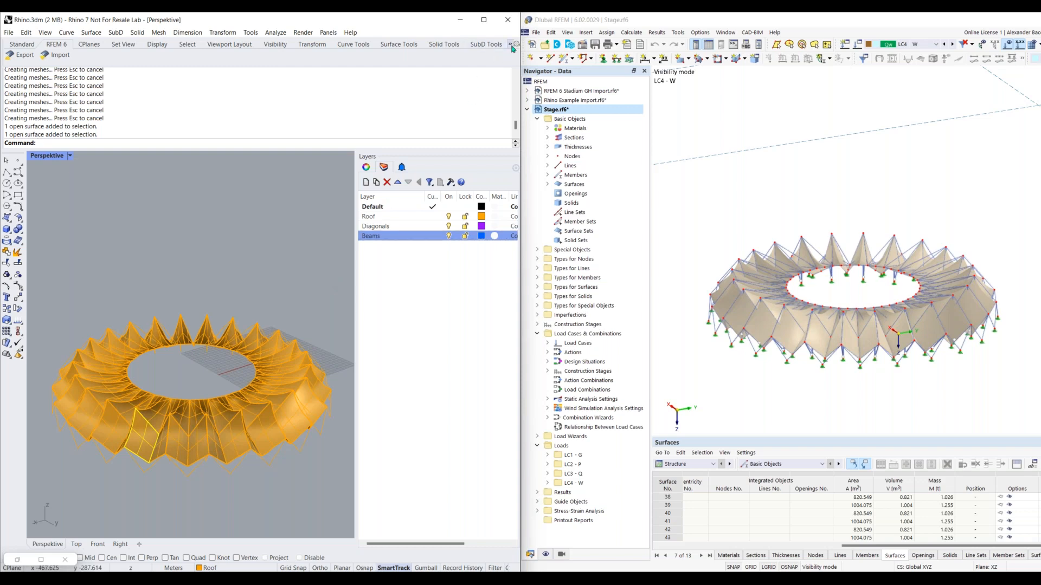
Launch Grasshopper from Rhino and maximize its window
click(24, 45)
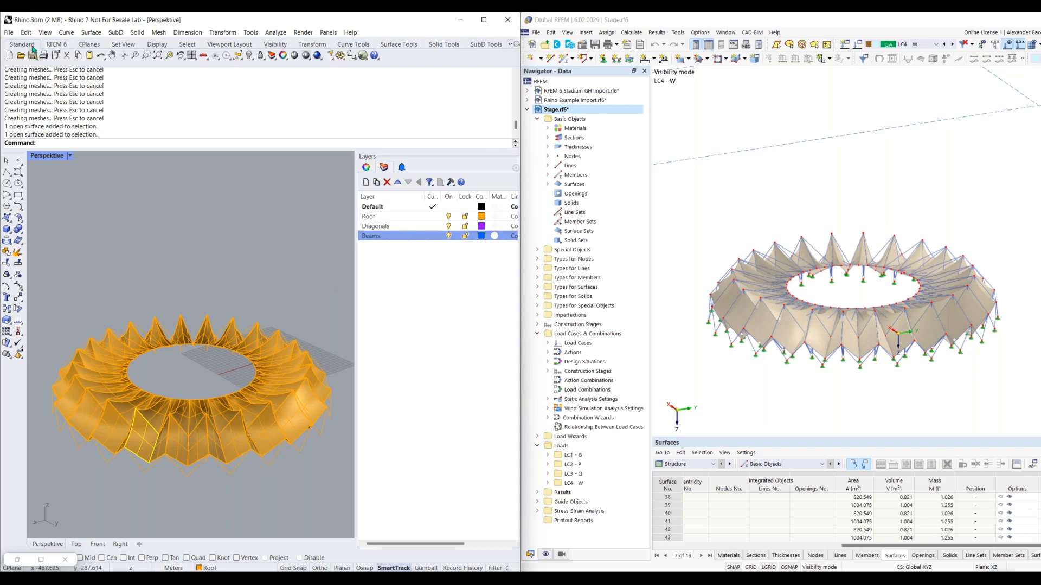
click(362, 56)
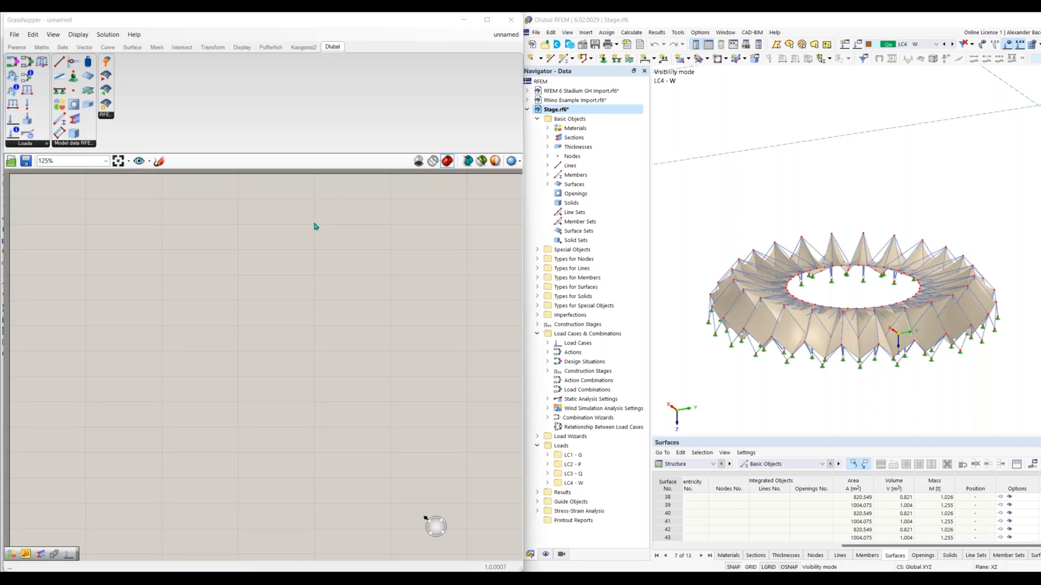
click(487, 20)
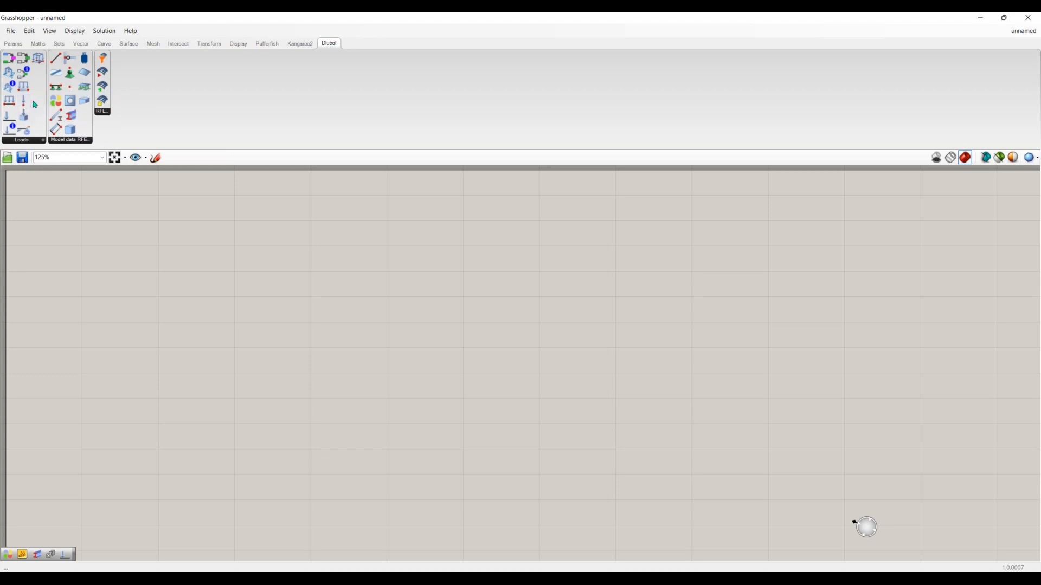
Review the Dlubal components available in the Loads and Model data RFEM groups of Grasshopper
click(32, 142)
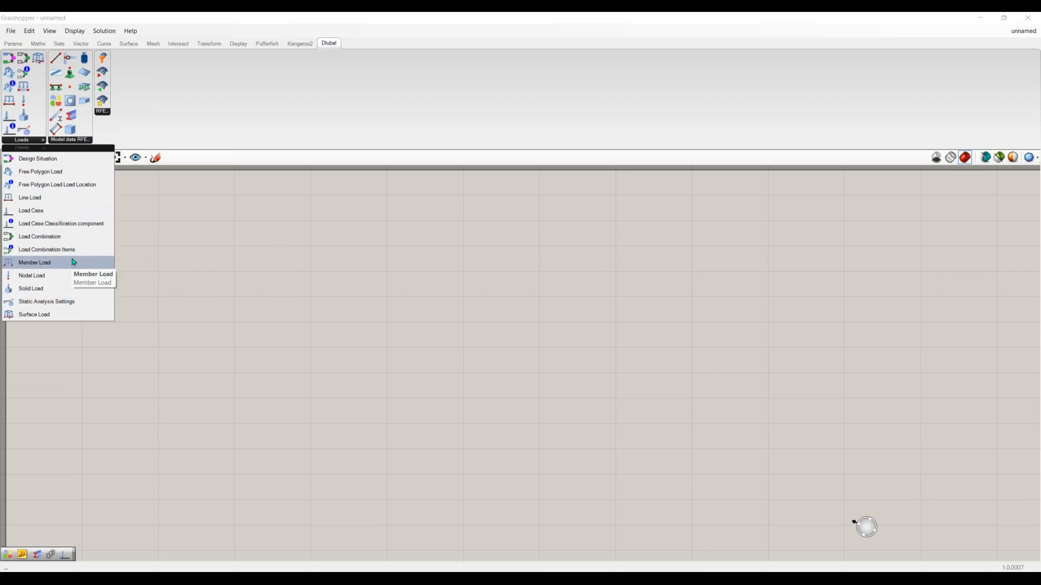
click(75, 142)
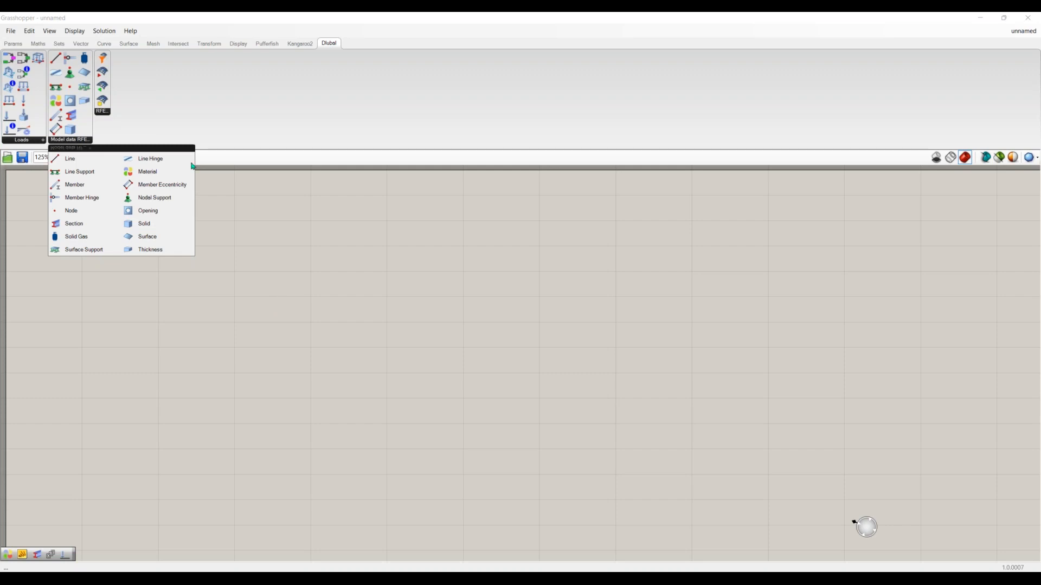
click(110, 114)
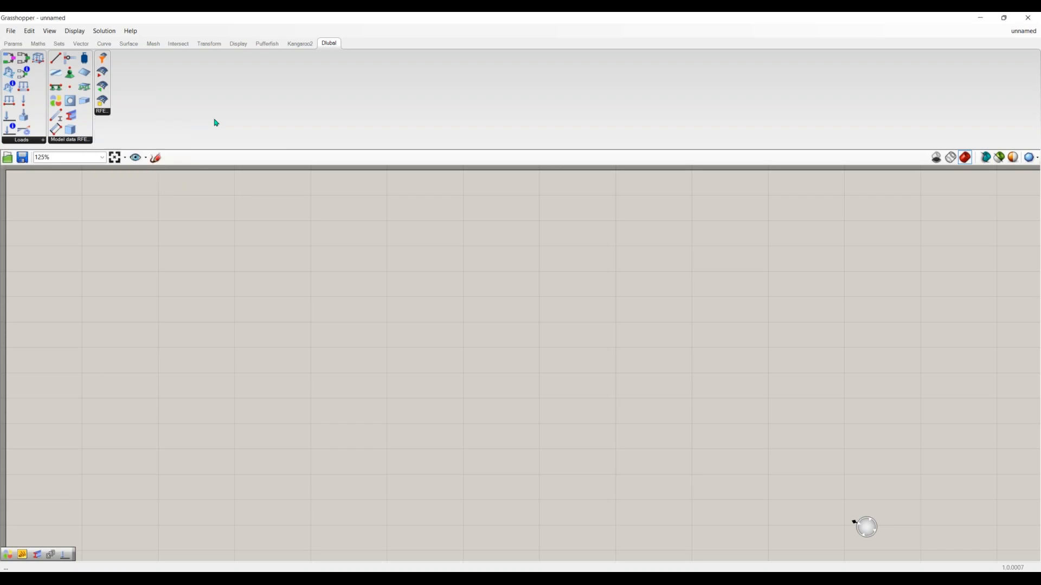
Place a Member component on the canvas and expand its additional inputs to examine the hinge and eccentricity options
drag(56, 115, 407, 325)
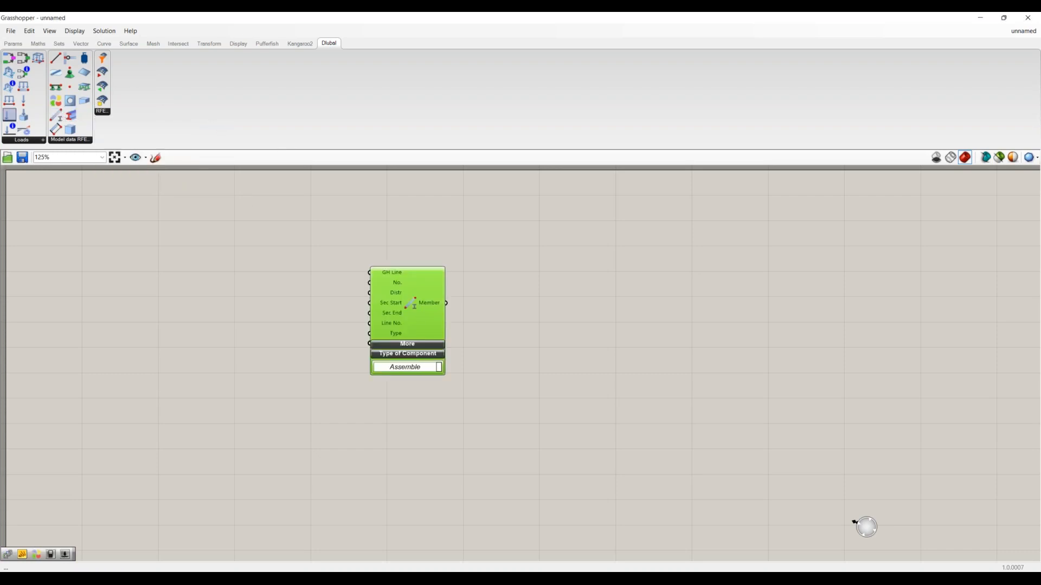
click(460, 327)
scroll(411, 317, up, 3)
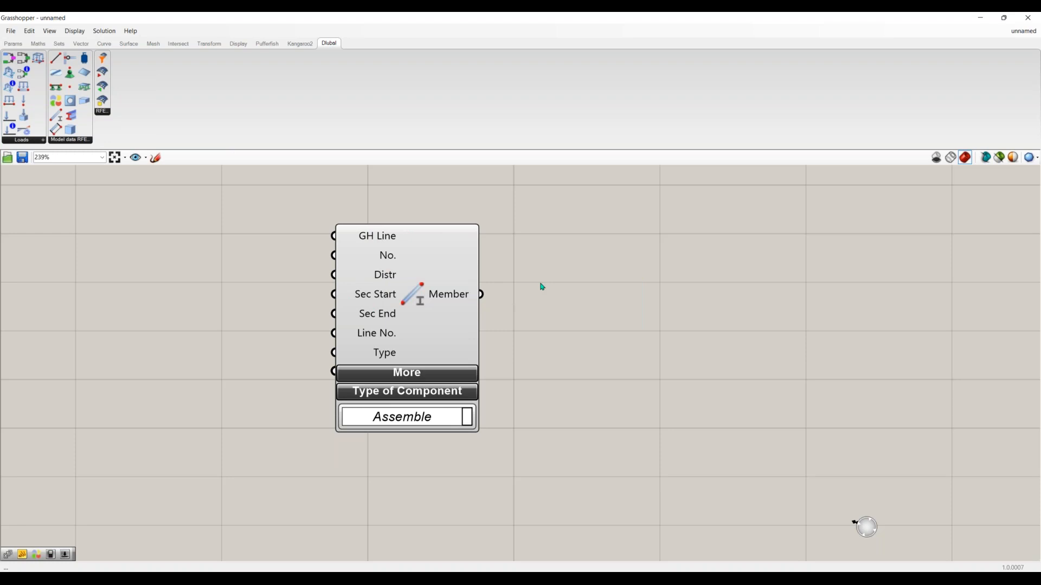
click(431, 383)
scroll(497, 410, down, 2)
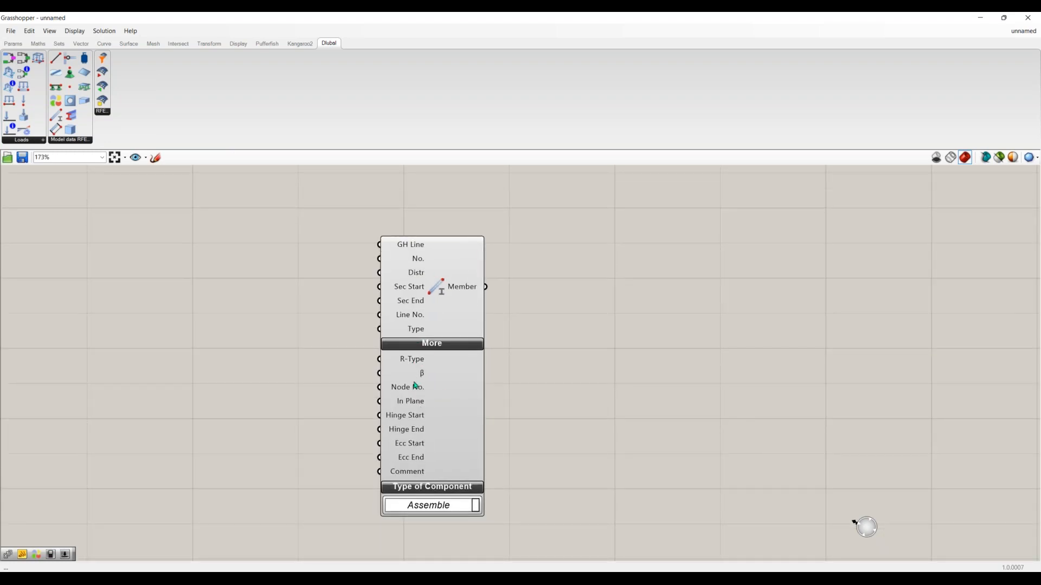
mouse_move(414, 460)
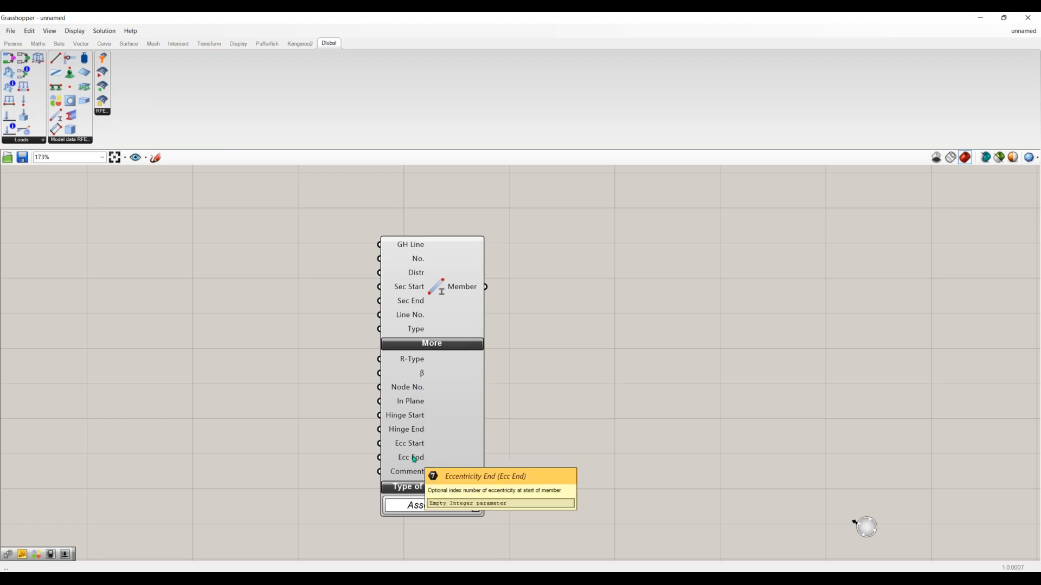
mouse_move(418, 414)
right_drag(476, 517, 476, 483)
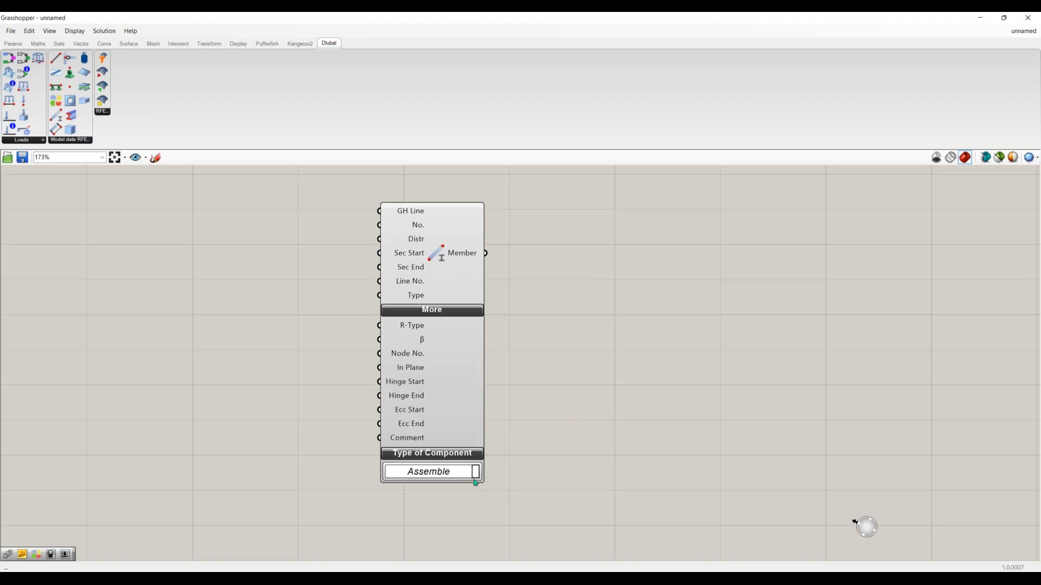
mouse_move(458, 475)
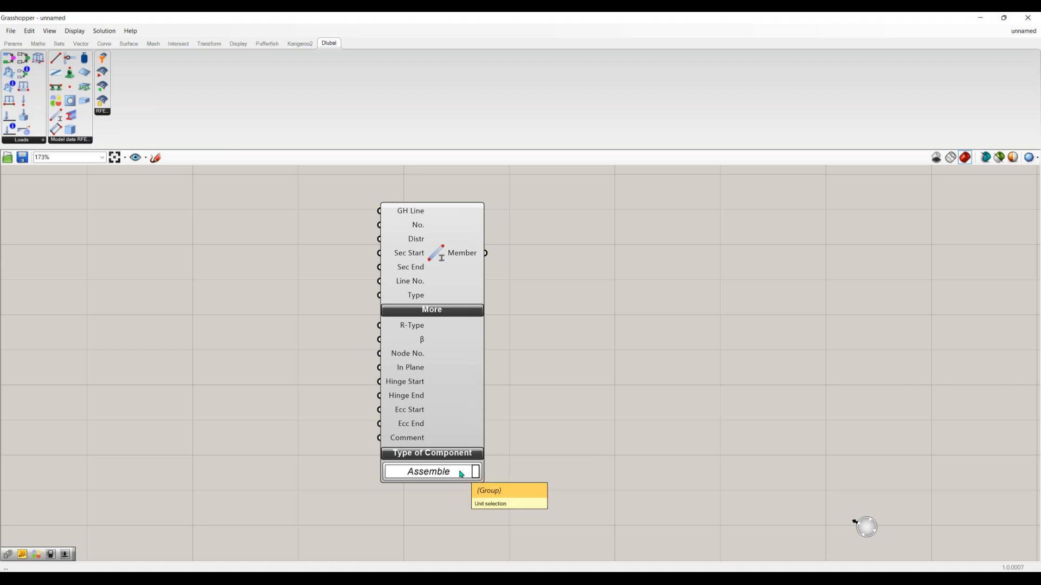
Switch the Member component's type to Extract, review its outputs, and remove the component from the canvas
click(461, 475)
click(451, 490)
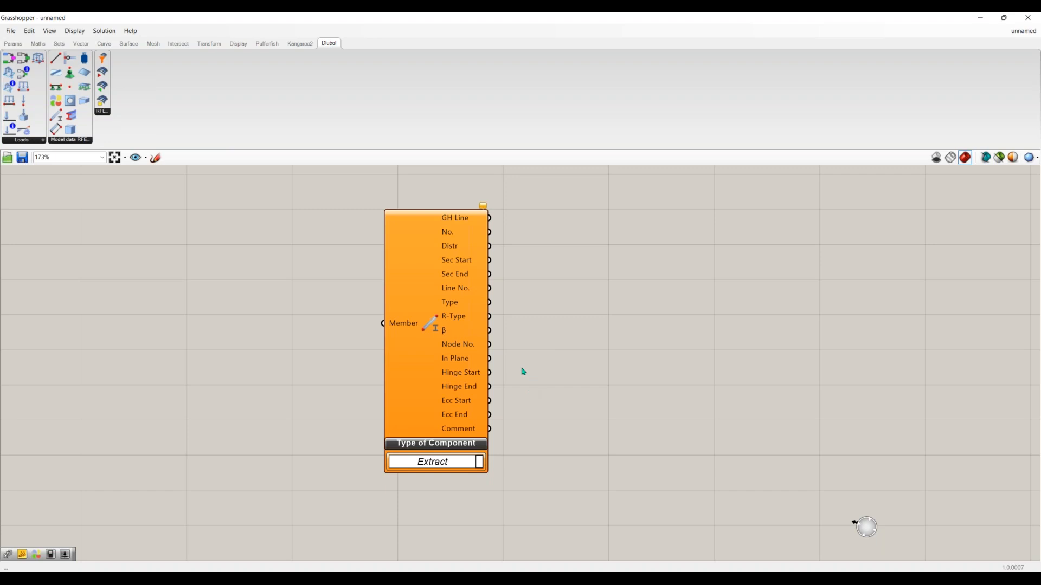
click(469, 465)
click(584, 380)
click(422, 263)
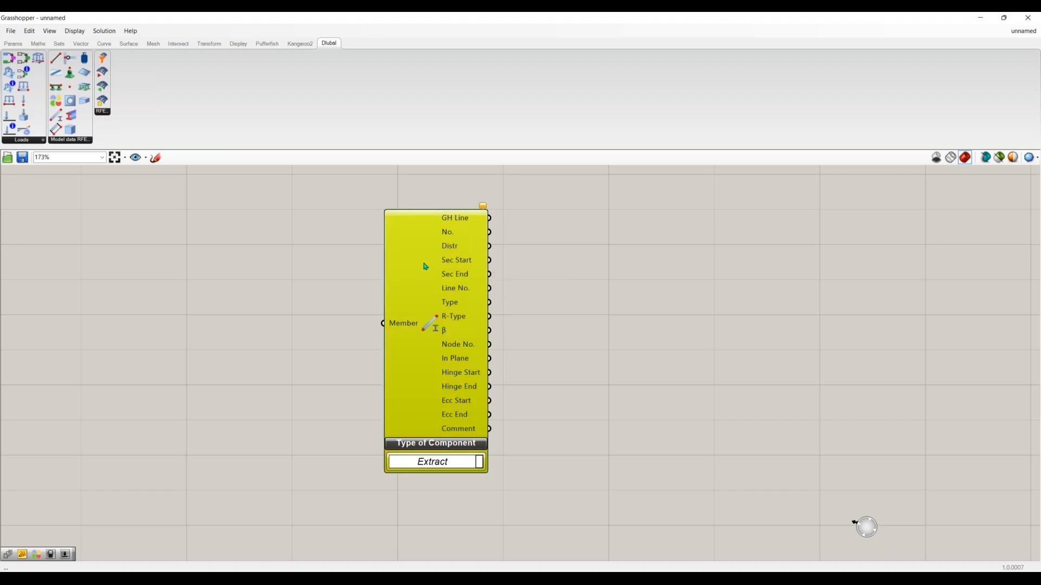
key(Delete)
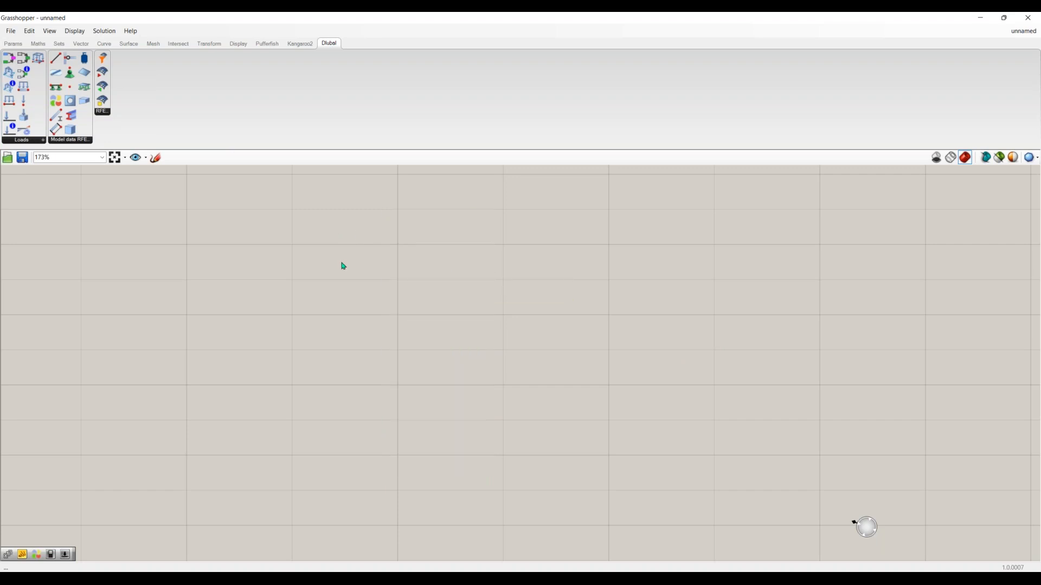
Open the recent Grasshopper definition Webinar Start FINAL
click(11, 31)
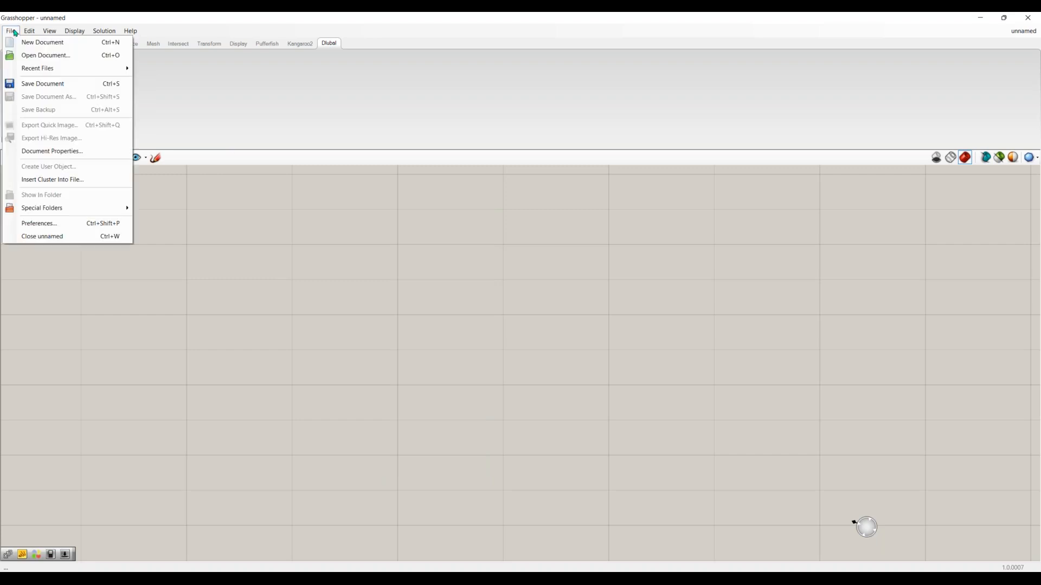
mouse_move(64, 70)
click(198, 101)
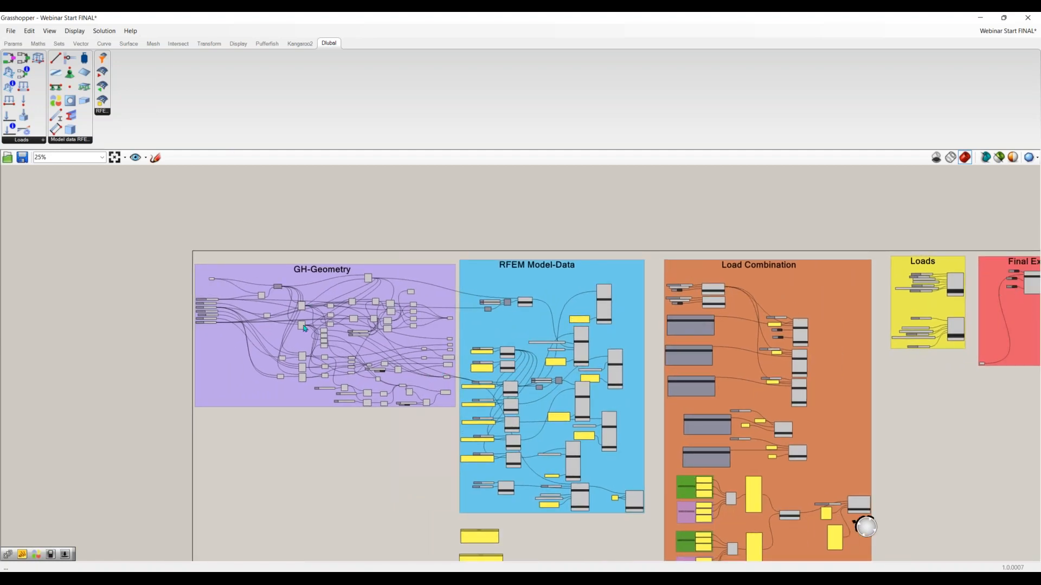
Review the definition's groups in order, from GH-Geometry through RFEM Model-Data, Load Combination and Loads to Final Export
scroll(304, 328, up, 5)
scroll(326, 317, up, 1)
right_drag(328, 316, 368, 359)
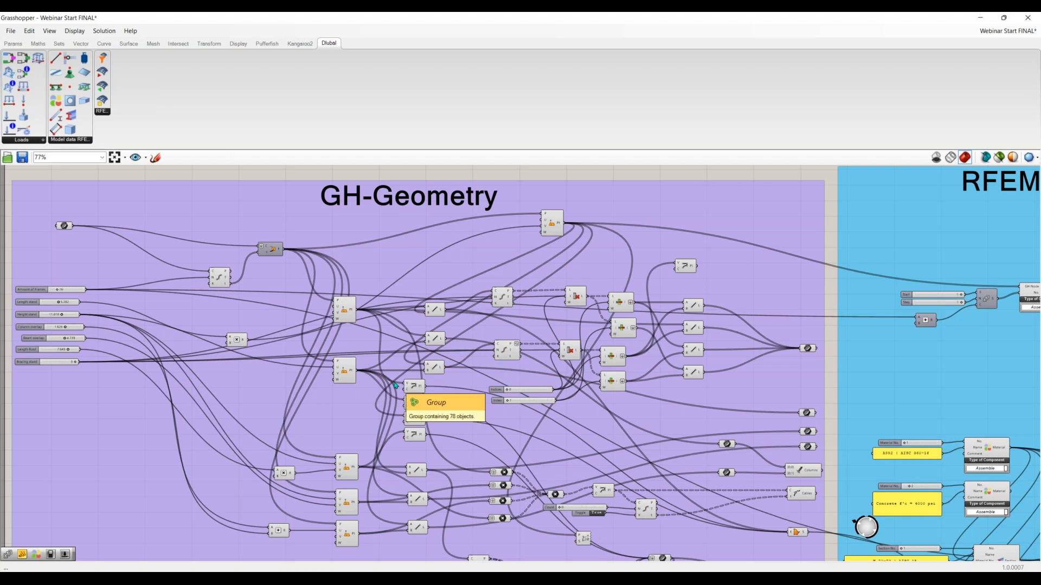
right_drag(759, 399, 574, 360)
scroll(574, 363, down, 1)
right_drag(875, 369, 551, 370)
scroll(550, 369, up, 1)
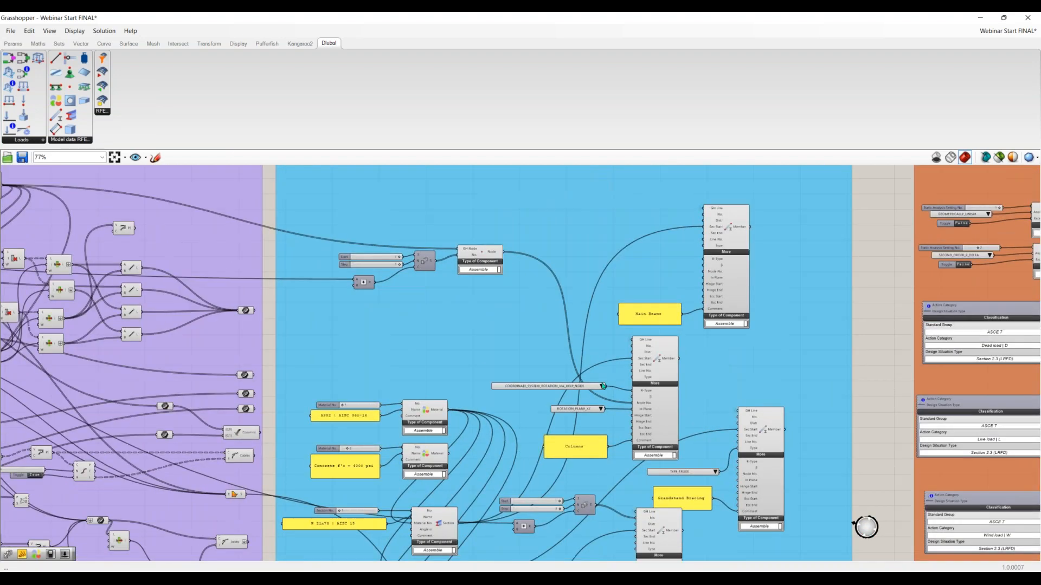
right_drag(615, 385, 490, 369)
scroll(489, 368, down, 2)
right_drag(924, 343, 609, 341)
scroll(609, 342, up, 1)
scroll(610, 341, up, 1)
right_drag(623, 235, 579, 186)
right_drag(594, 346, 562, 369)
right_drag(586, 261, 445, 328)
right_drag(989, 294, 653, 344)
scroll(654, 344, up, 4)
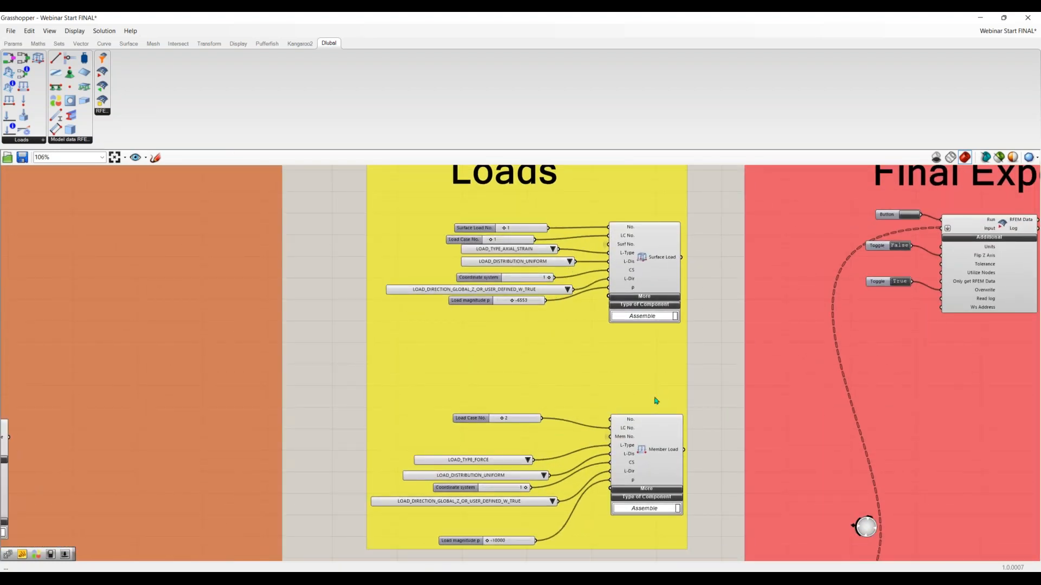
scroll(612, 328, down, 2)
right_drag(684, 347, 407, 345)
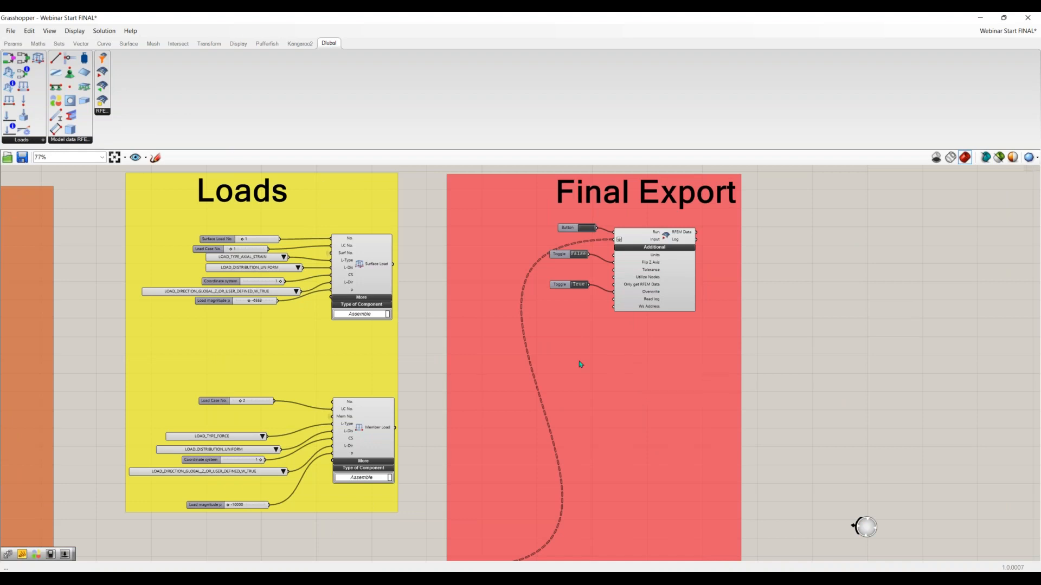
Go back through the definition from Final Export to the GH-Geometry group and examine its components
scroll(580, 363, down, 2)
right_drag(385, 370, 460, 374)
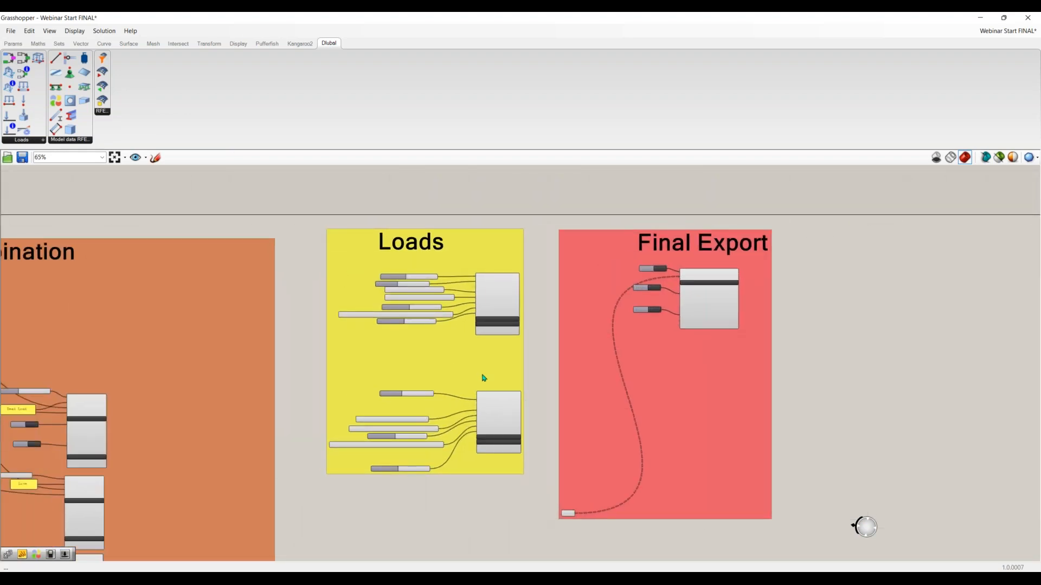
right_drag(341, 389, 486, 403)
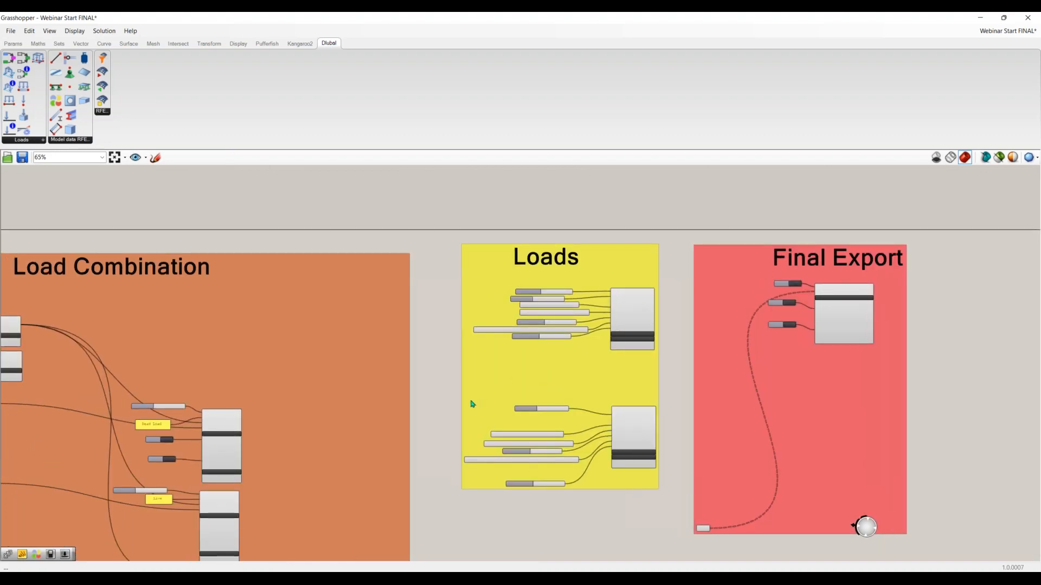
right_drag(330, 397, 536, 408)
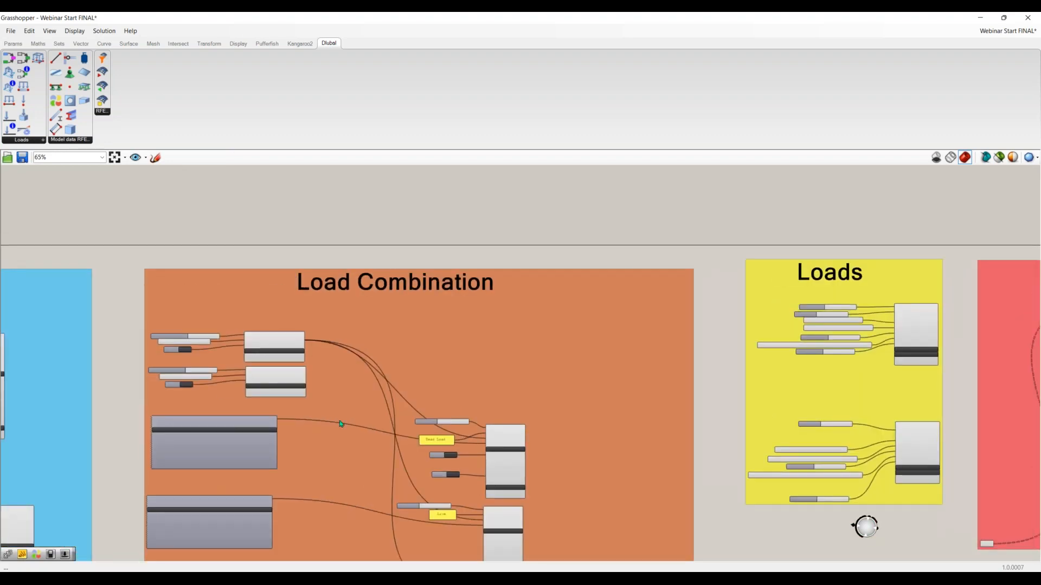
right_drag(340, 424, 627, 415)
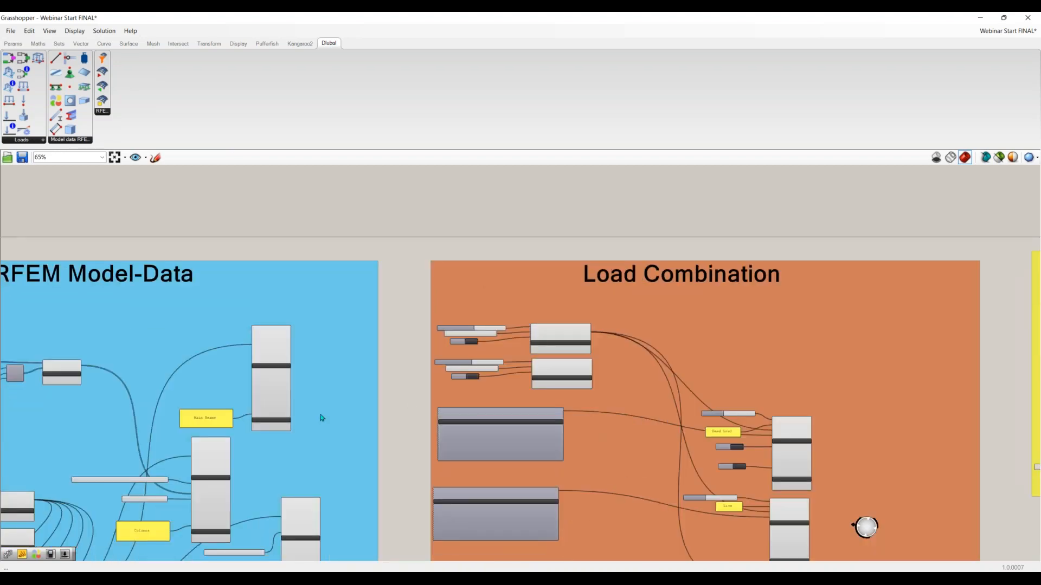
right_drag(316, 422, 693, 412)
right_drag(425, 427, 584, 379)
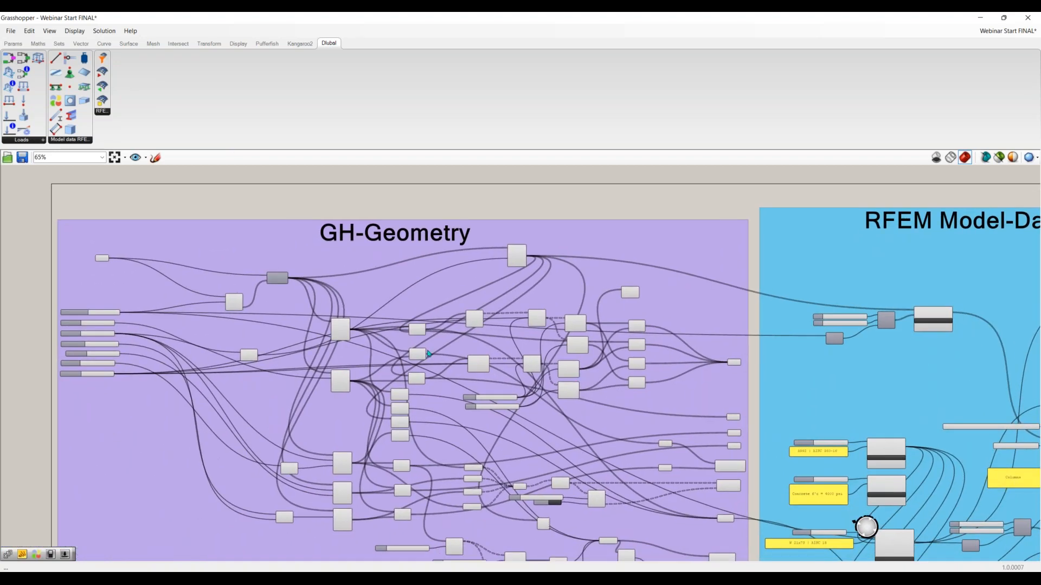
right_drag(447, 428, 447, 404)
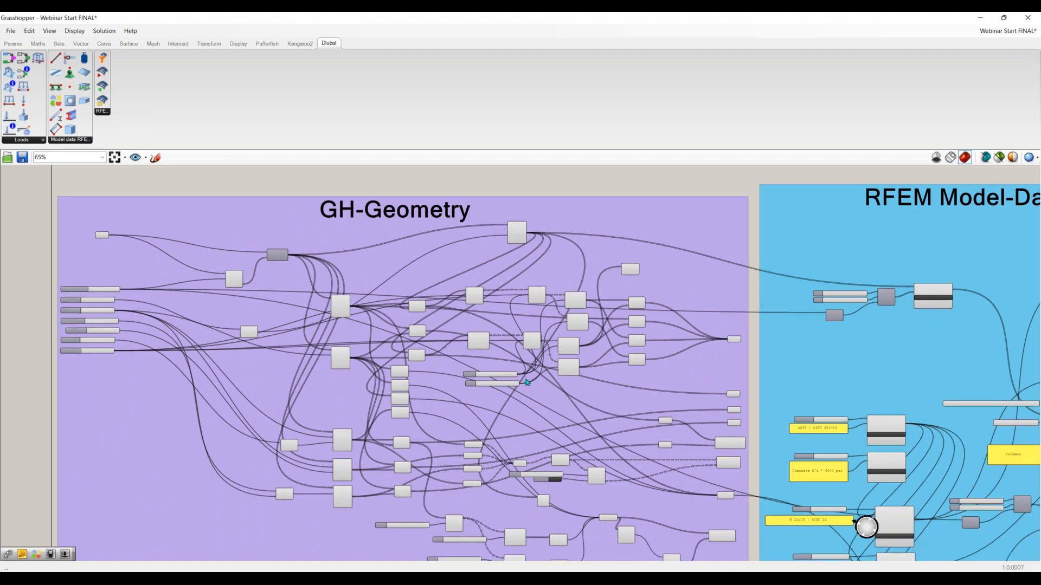
scroll(478, 395, up, 1)
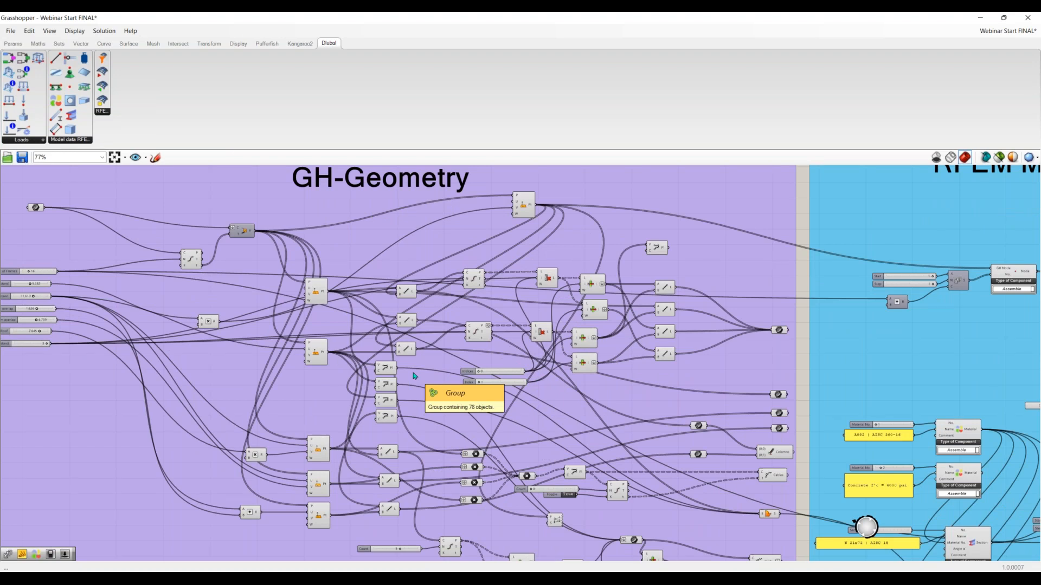
Arrange Grasshopper side by side with Rhino and delete the imported stadium roof curves and surfaces in Rhino
mouse_move(429, 20)
mouse_down()
mouse_move(518, 90)
mouse_move(751, 136)
mouse_move(1039, 142)
mouse_up()
scroll(298, 315, down, 2)
drag(340, 296, 78, 463)
key(Delete)
Adjust the geometry sliders to 17 frames, stand length 6.470, stand height 10.326, column overlap 1.723, beam overlap 5.517 and roof length 7.489
scroll(291, 369, up, 3)
scroll(293, 375, up, 3)
right_drag(306, 390, 170, 397)
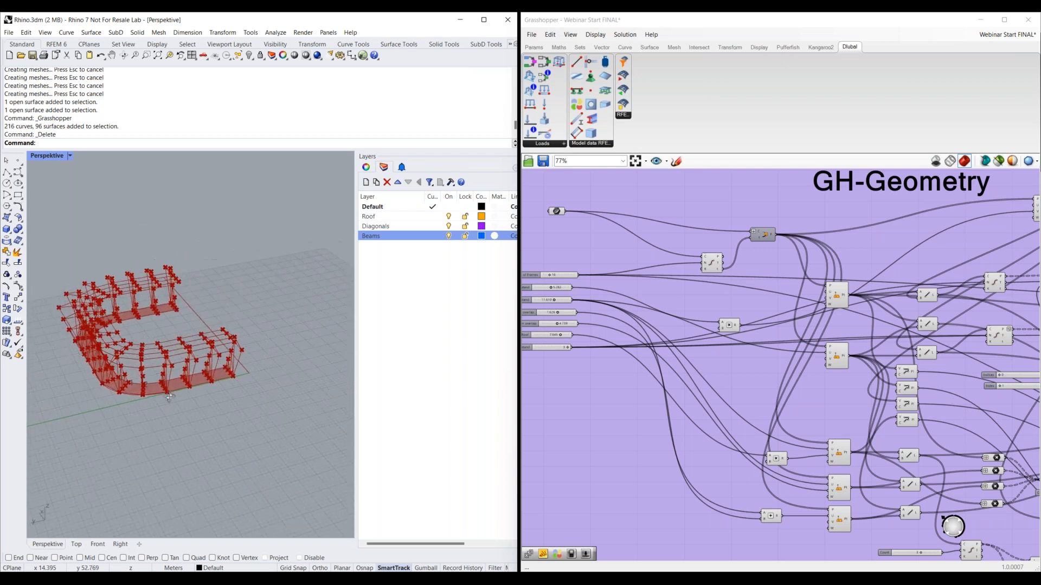
scroll(198, 372, up, 2)
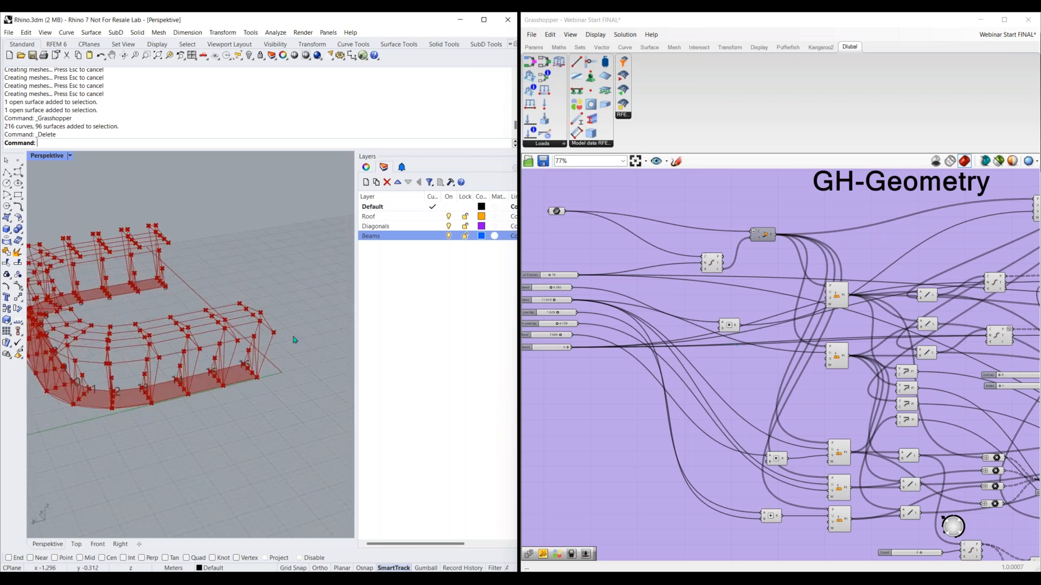
right_drag(558, 376, 618, 386)
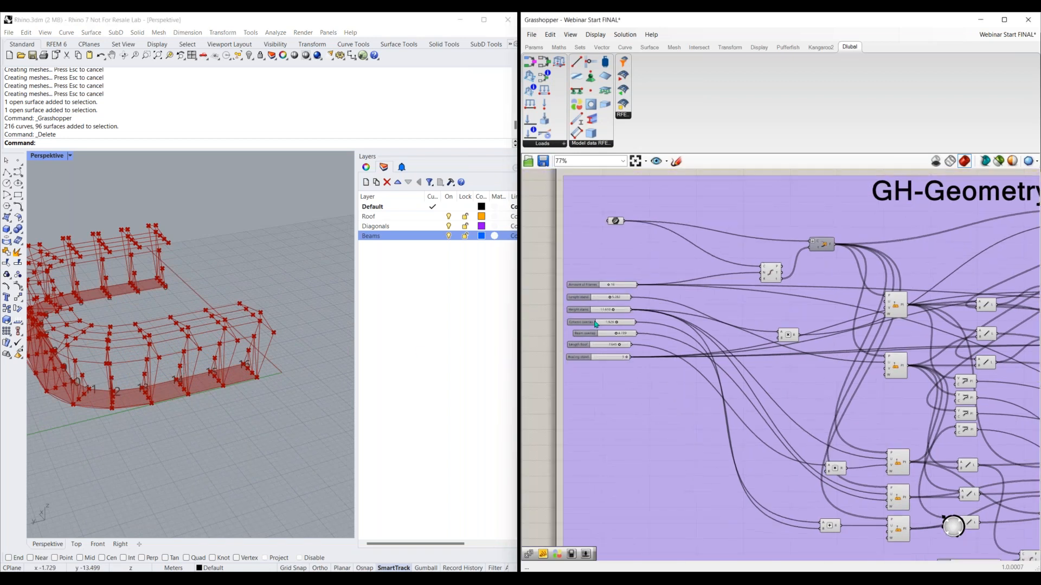
right_drag(145, 391, 234, 388)
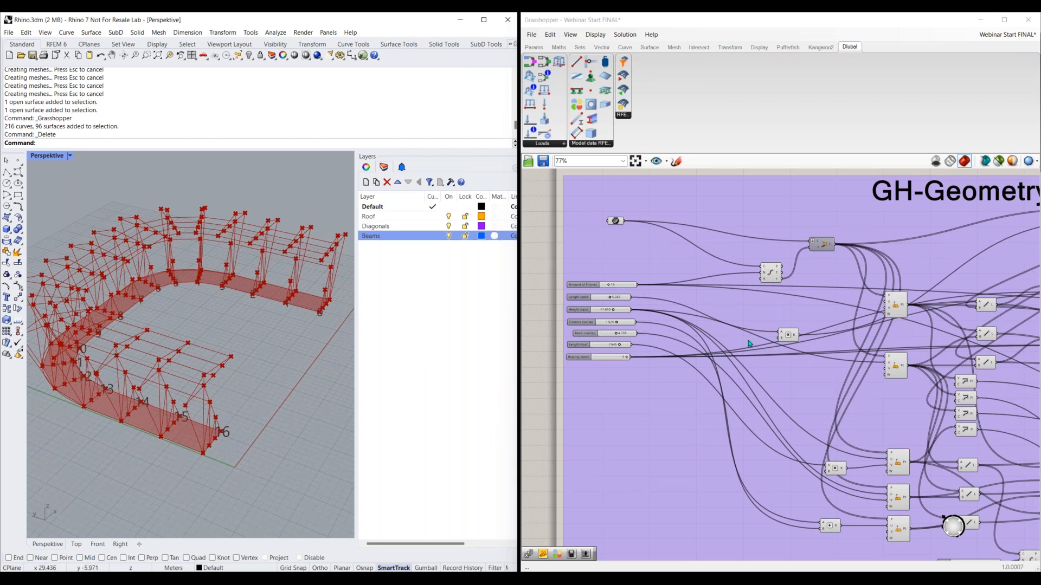
scroll(584, 306, up, 4)
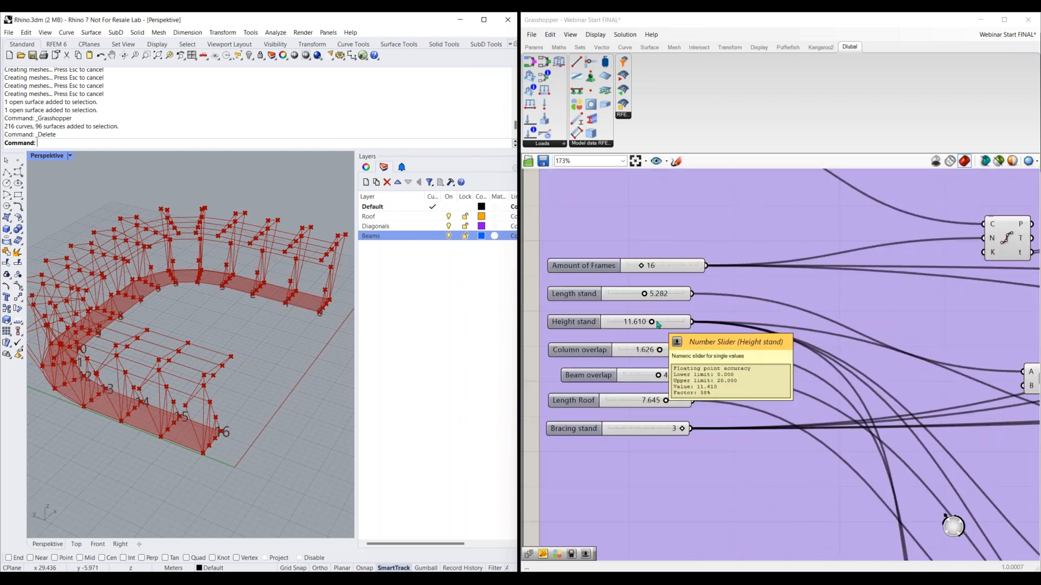
click(642, 266)
drag(642, 266, 682, 429)
click(90, 410)
scroll(90, 411, up, 4)
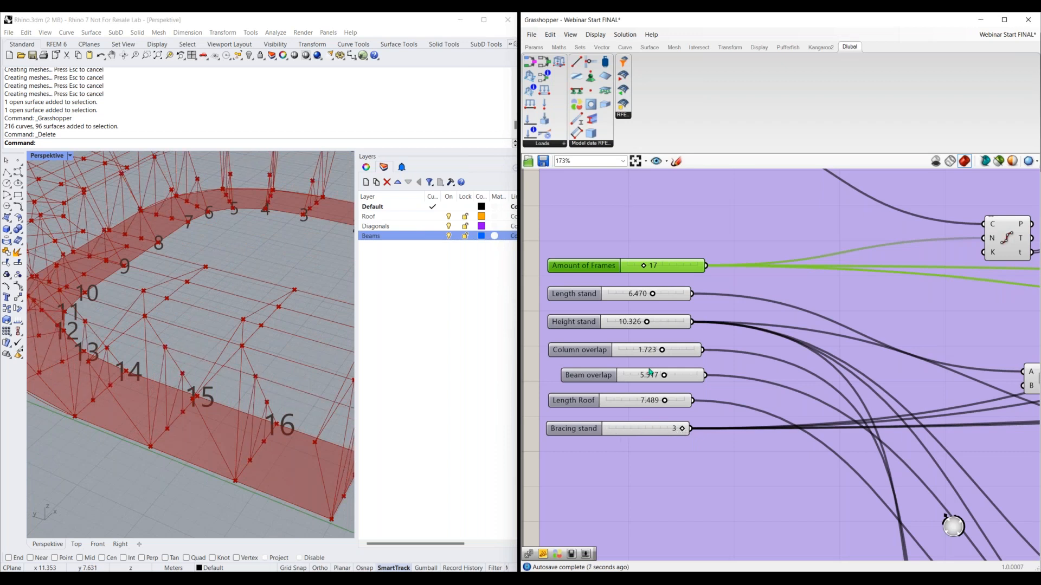
Turn off icon drawing so the components at the end of the GH-Geometry group show their names
click(687, 224)
scroll(690, 229, down, 2)
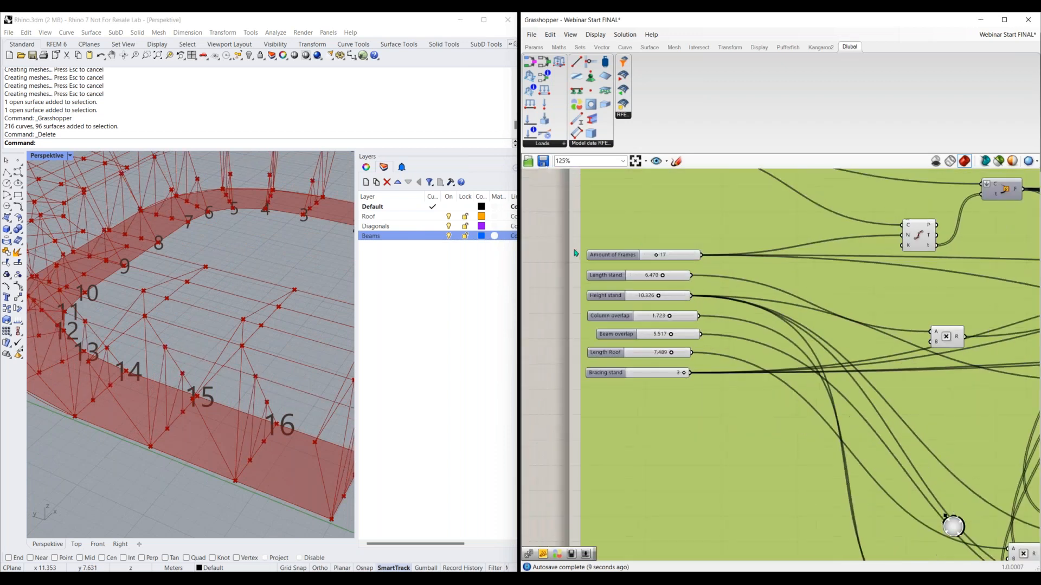
click(775, 360)
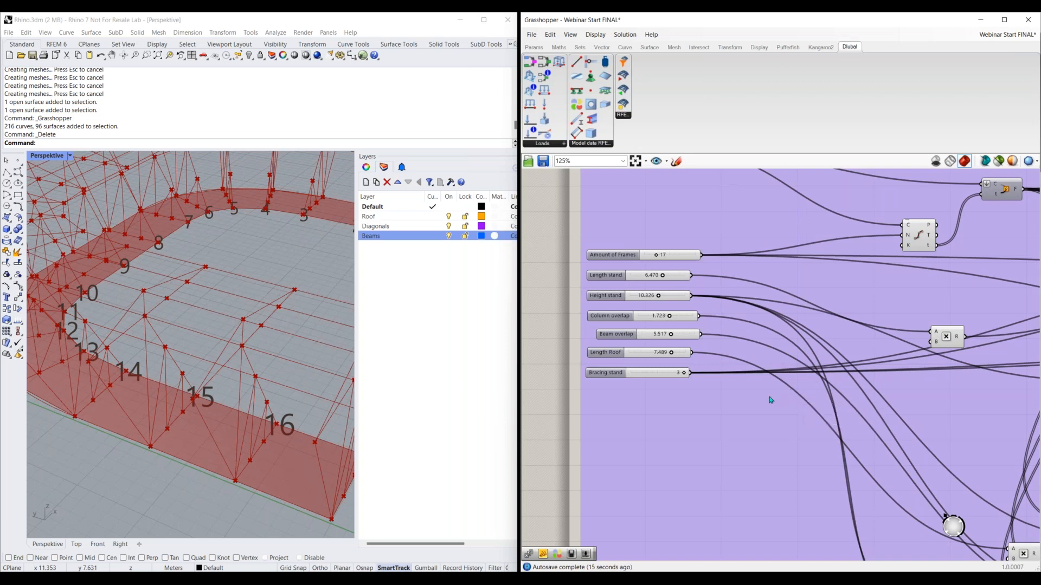
scroll(769, 400, down, 3)
right_drag(772, 329, 613, 296)
right_drag(954, 427, 701, 391)
scroll(753, 357, up, 1)
scroll(754, 356, up, 1)
click(595, 34)
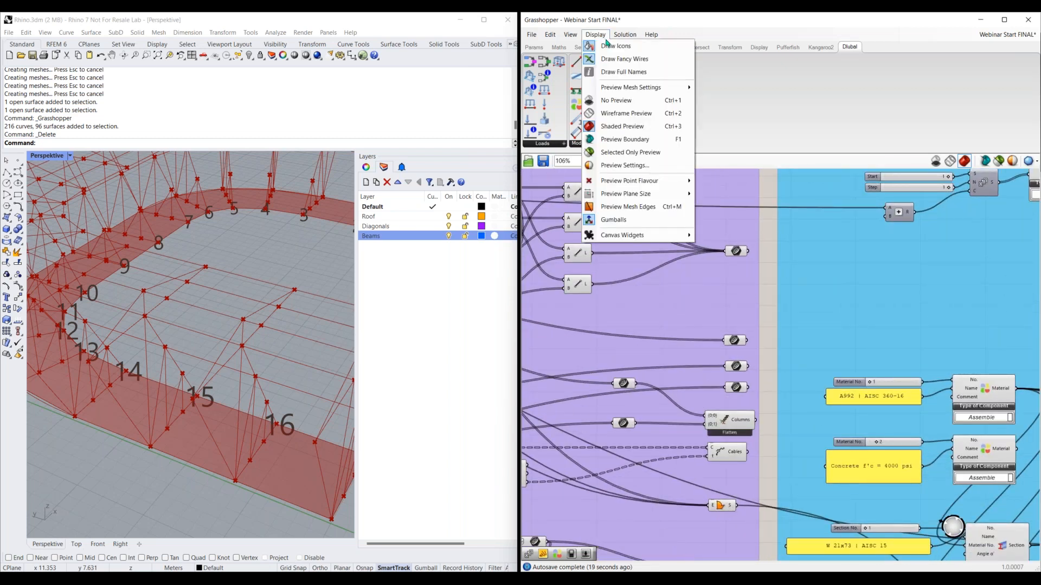
click(618, 47)
Select the Bracing, Stand Supports, Beams, Columns and Joists outputs one after another to examine their geometry in Rhino
scroll(759, 271, up, 1)
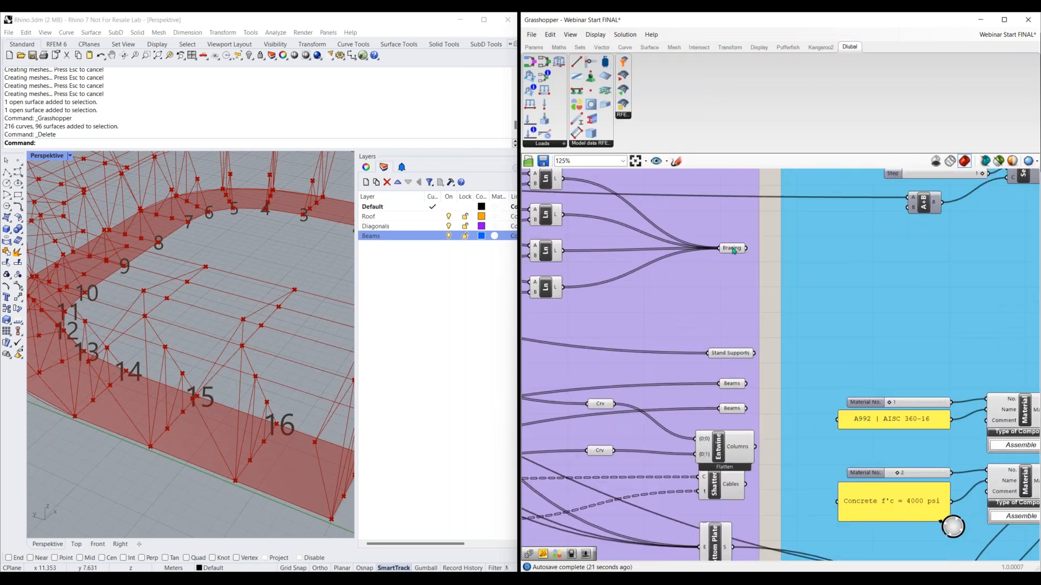
click(732, 248)
right_drag(733, 361, 737, 301)
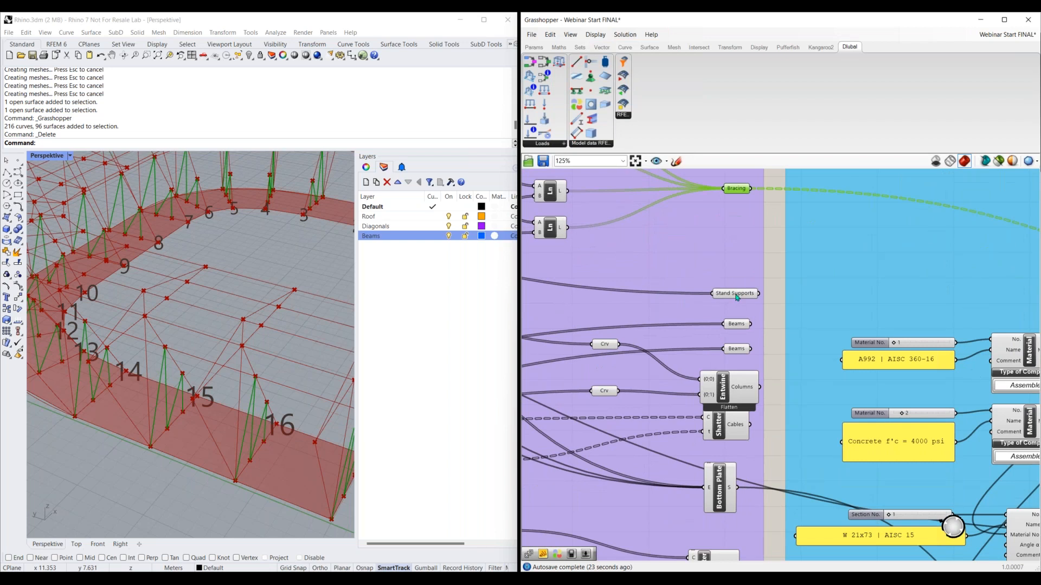
click(736, 294)
click(737, 324)
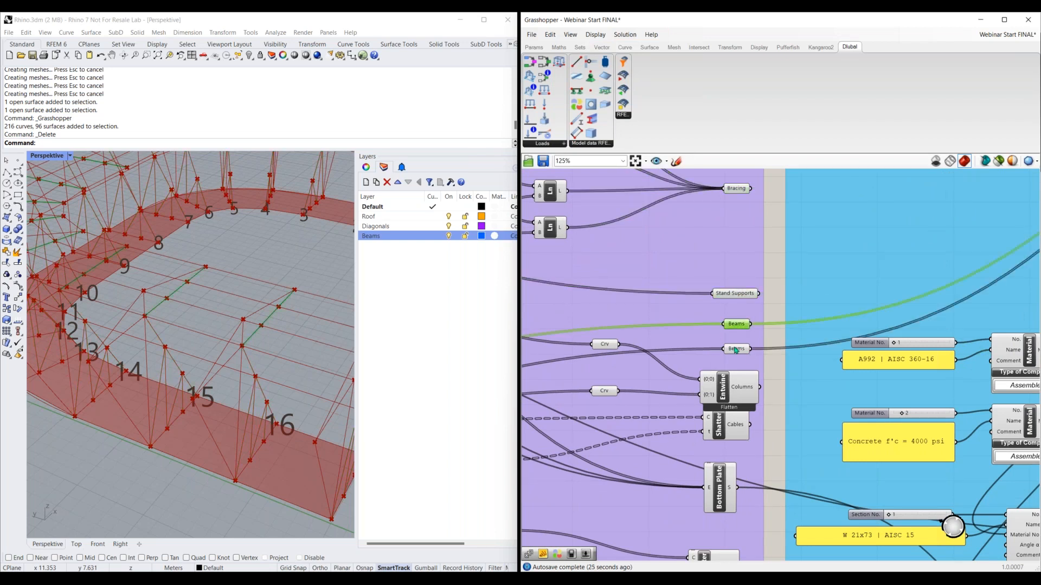
right_drag(730, 335, 732, 264)
click(733, 324)
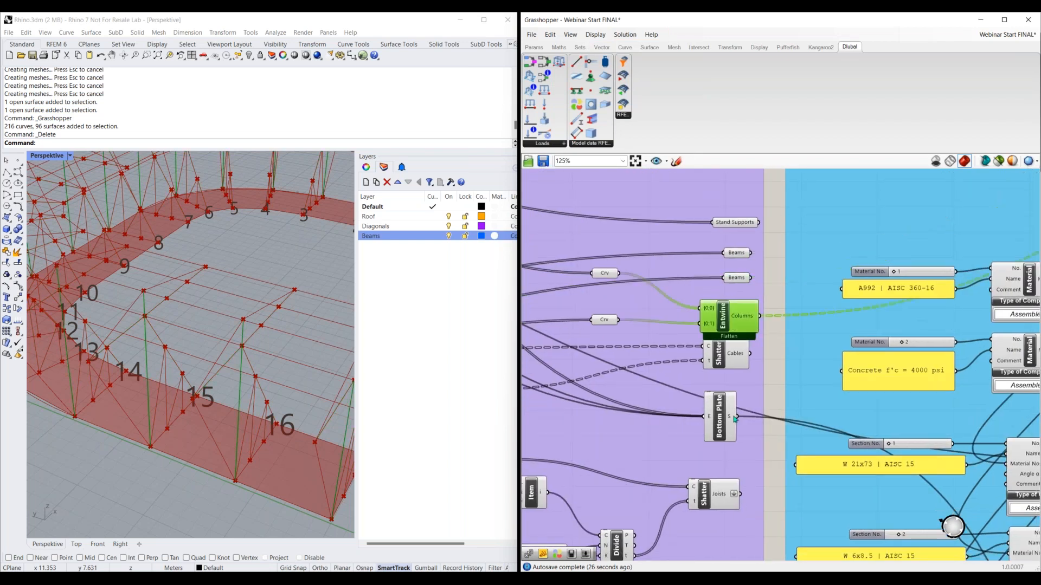
click(722, 498)
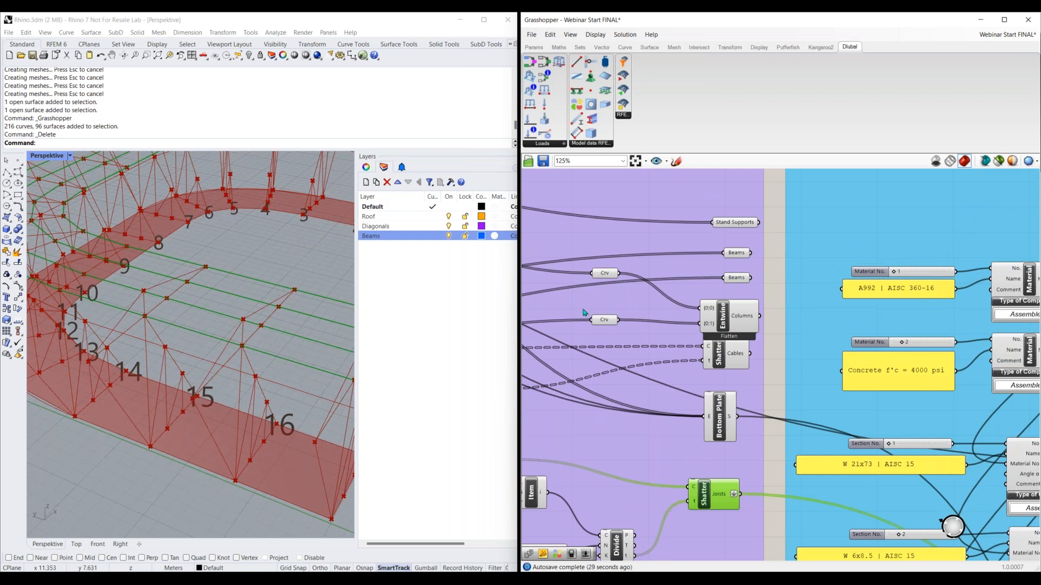
Select the Bottom Plate output to examine its geometry in Rhino
scroll(708, 412, down, 2)
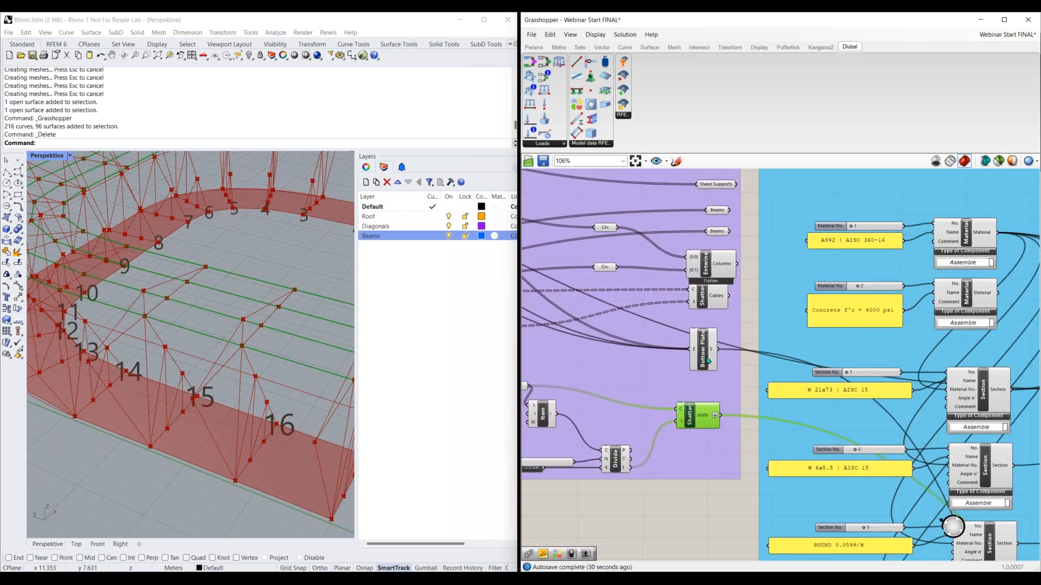
click(708, 360)
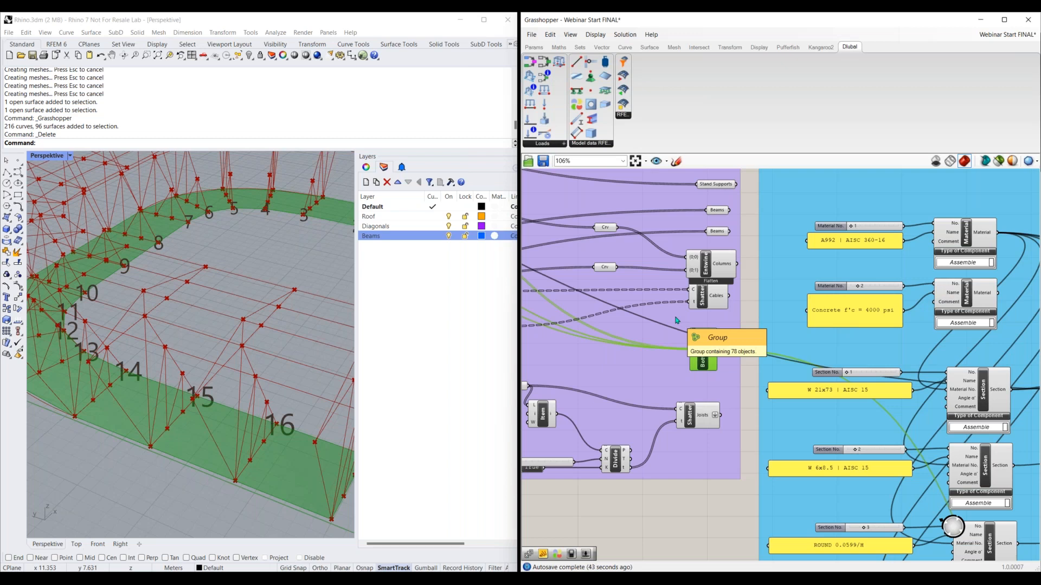
scroll(671, 321, down, 1)
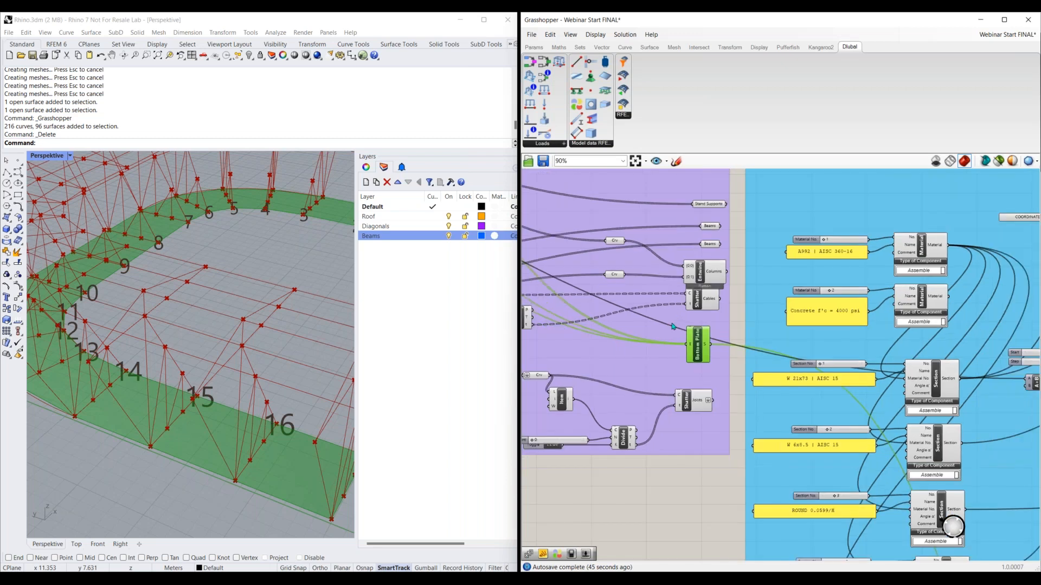
Move the GH-Geometry group down, below the RFEM Model-Data group's level, so it sits beside the two yellow panels
scroll(648, 434, down, 10)
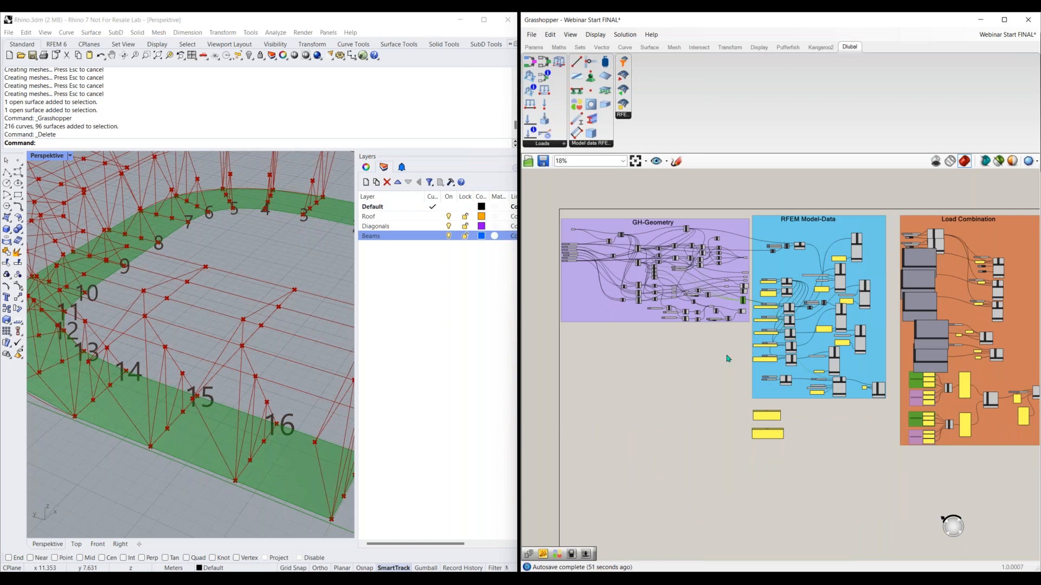
right_drag(711, 349, 724, 343)
drag(607, 293, 617, 484)
right_drag(590, 484, 578, 365)
drag(589, 366, 587, 387)
right_drag(820, 381, 818, 373)
Rearrange the Material and Sections panels one above the other, close to the GH-Geometry group's outputs
scroll(792, 329, up, 5)
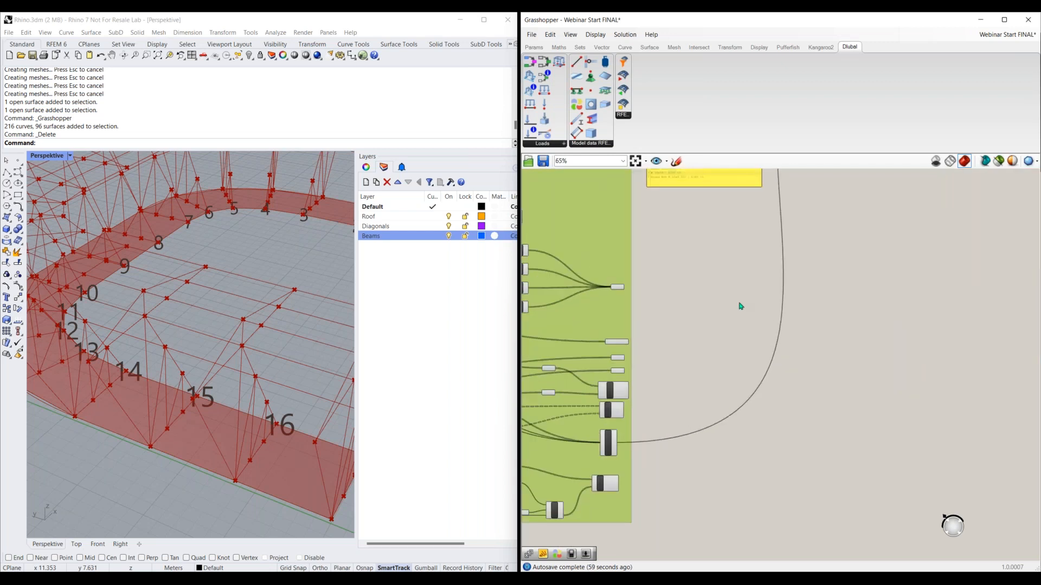
right_drag(736, 217, 736, 333)
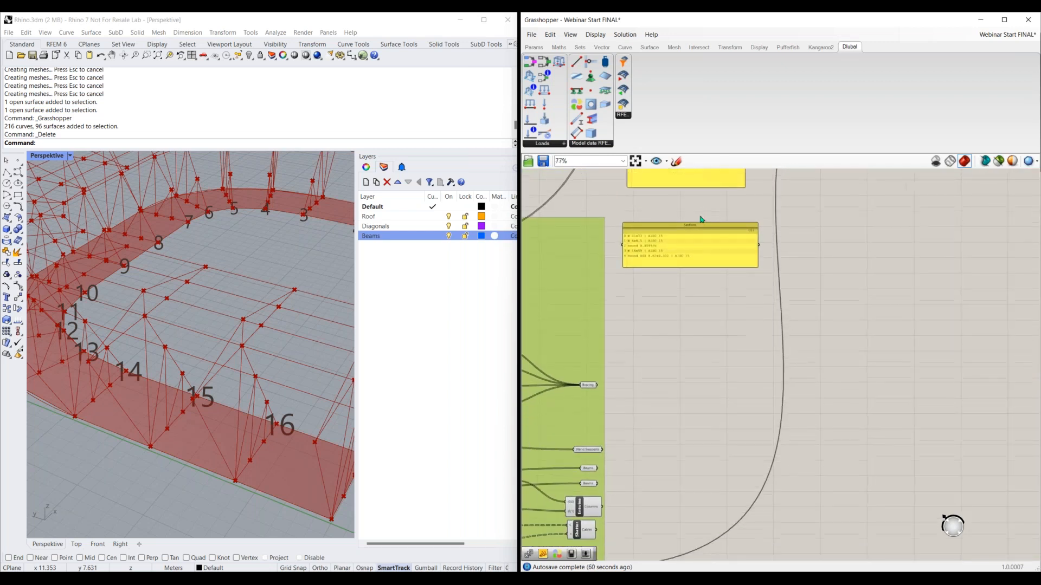
drag(696, 229, 700, 348)
right_drag(692, 155, 687, 209)
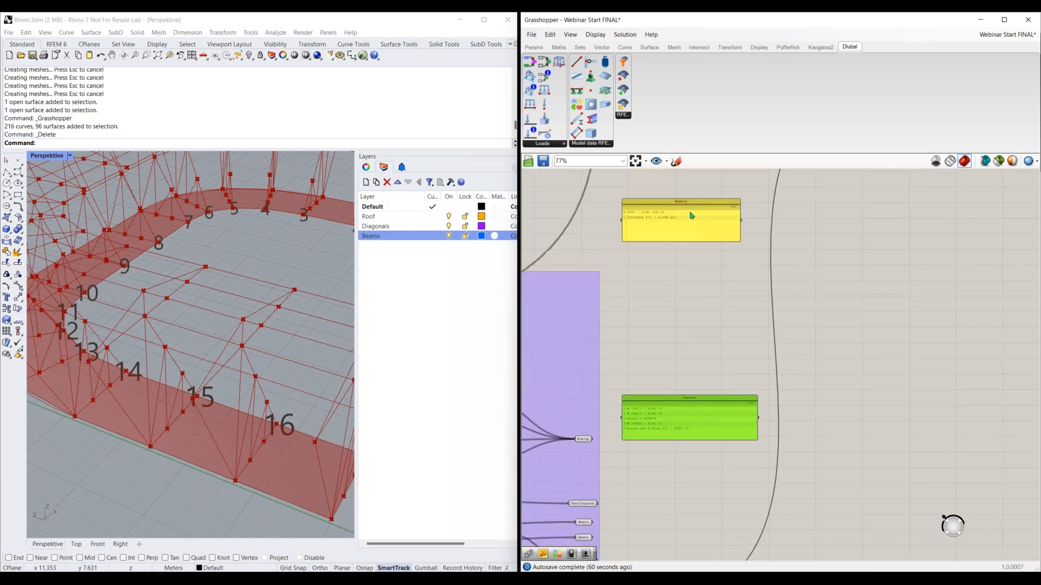
drag(687, 210, 690, 312)
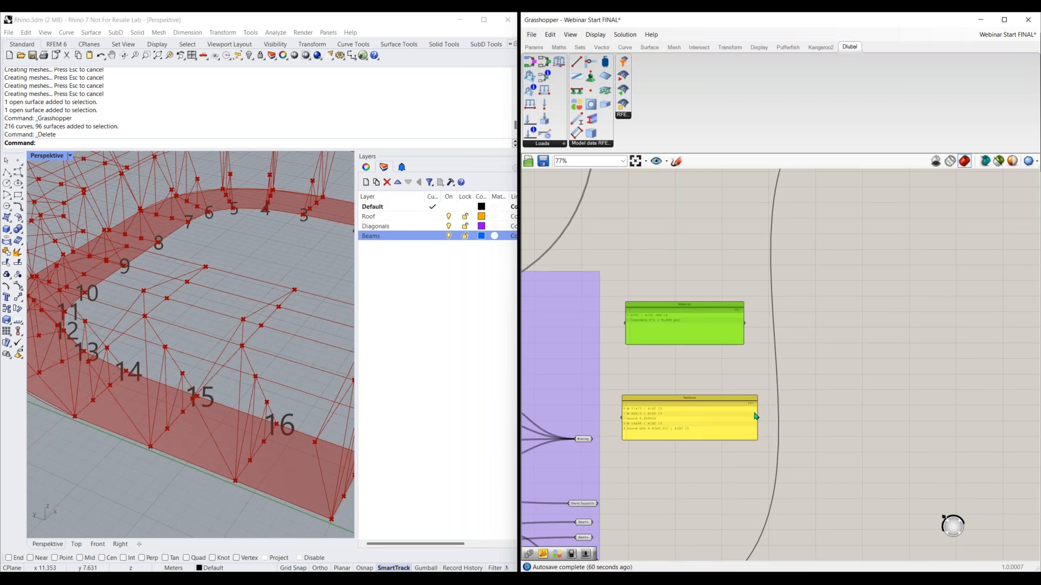
right_drag(731, 465, 719, 420)
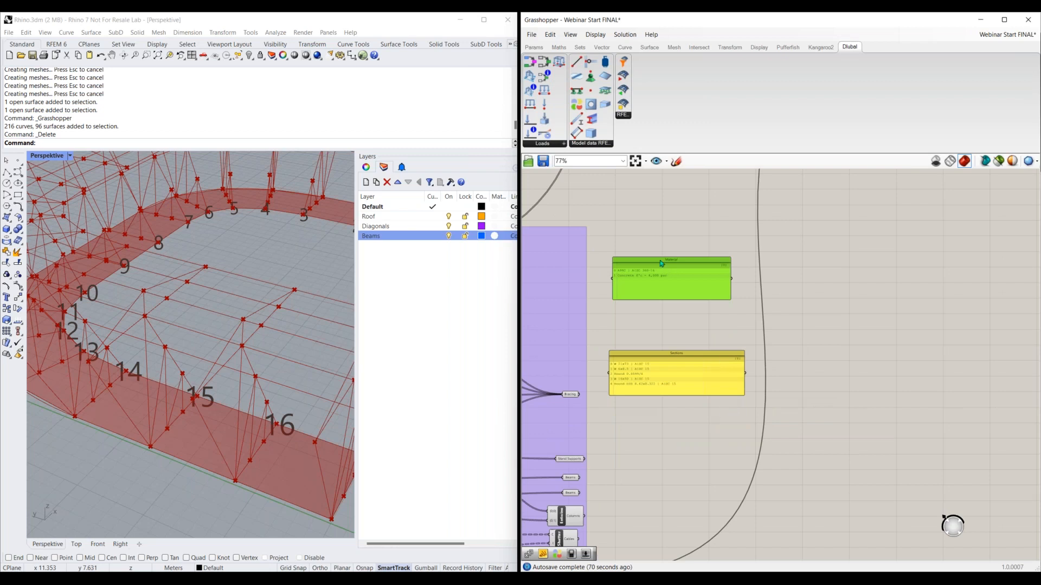
drag(662, 264, 646, 247)
drag(668, 354, 653, 302)
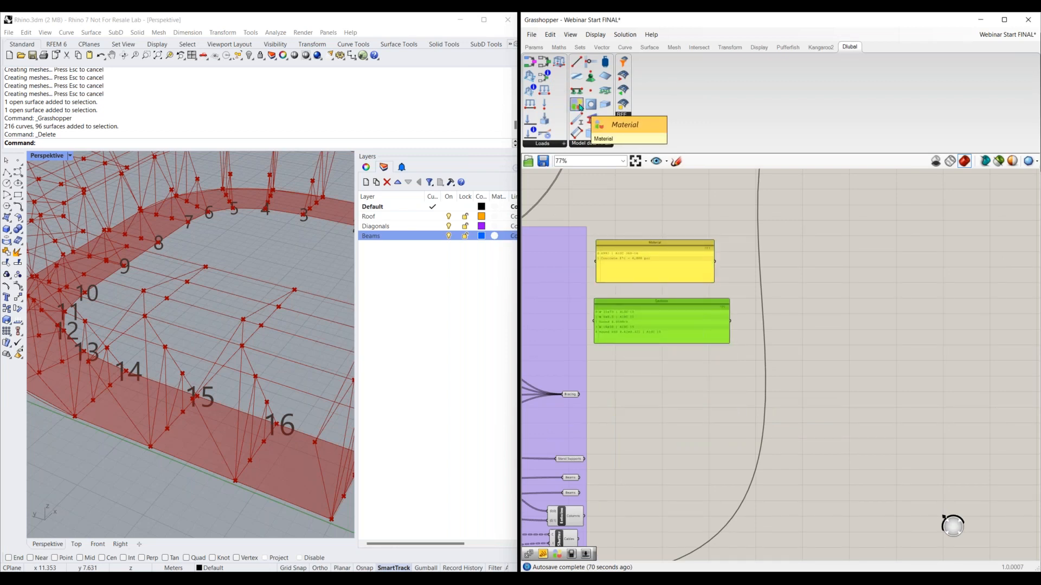
Place a Dlubal Material component to the right of the Material and Sections panels and turn on icon drawing
drag(577, 107, 778, 299)
scroll(785, 345, up, 5)
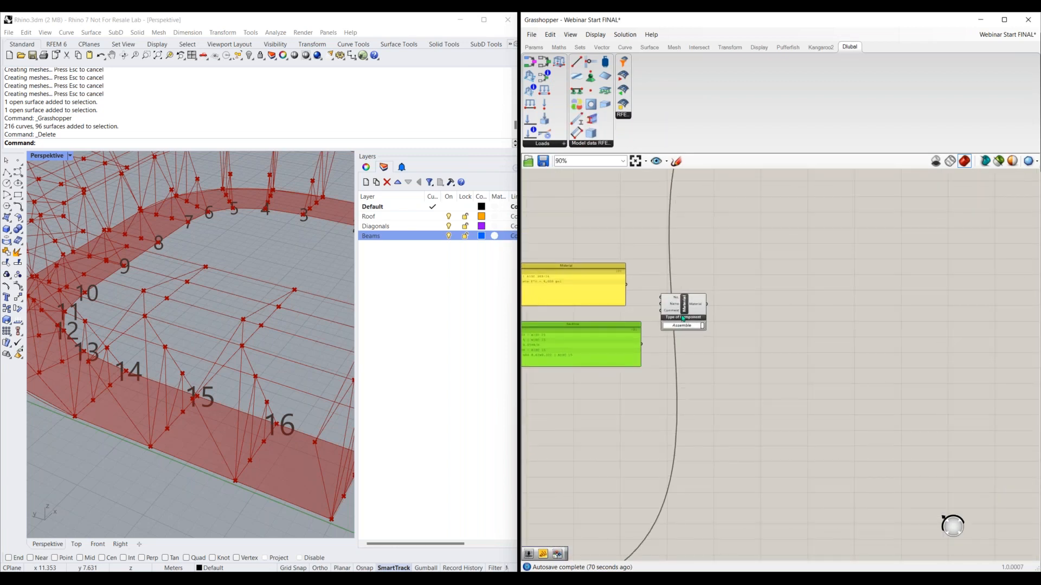
drag(743, 304, 782, 300)
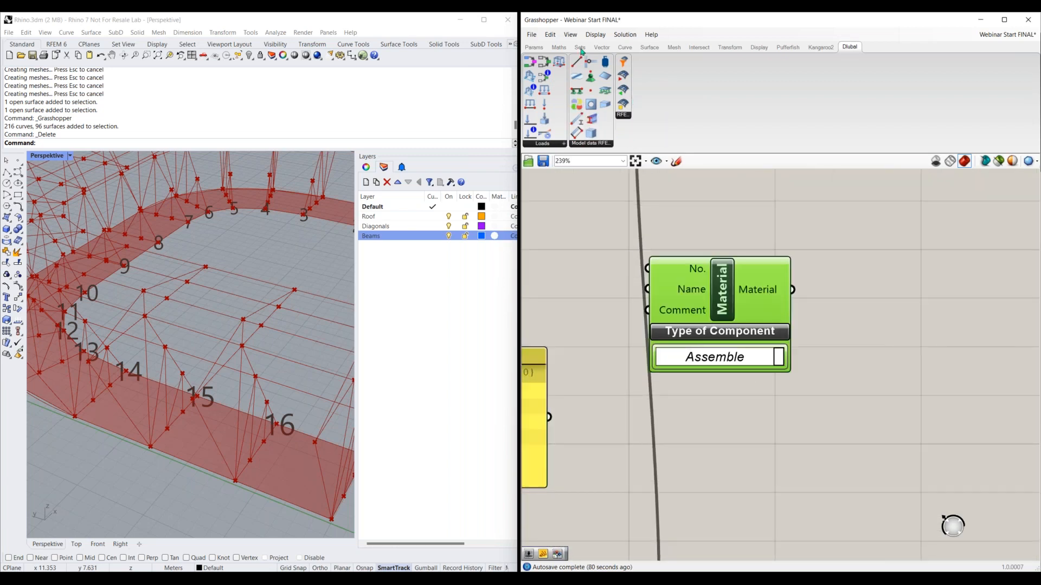
click(596, 35)
click(617, 46)
click(812, 322)
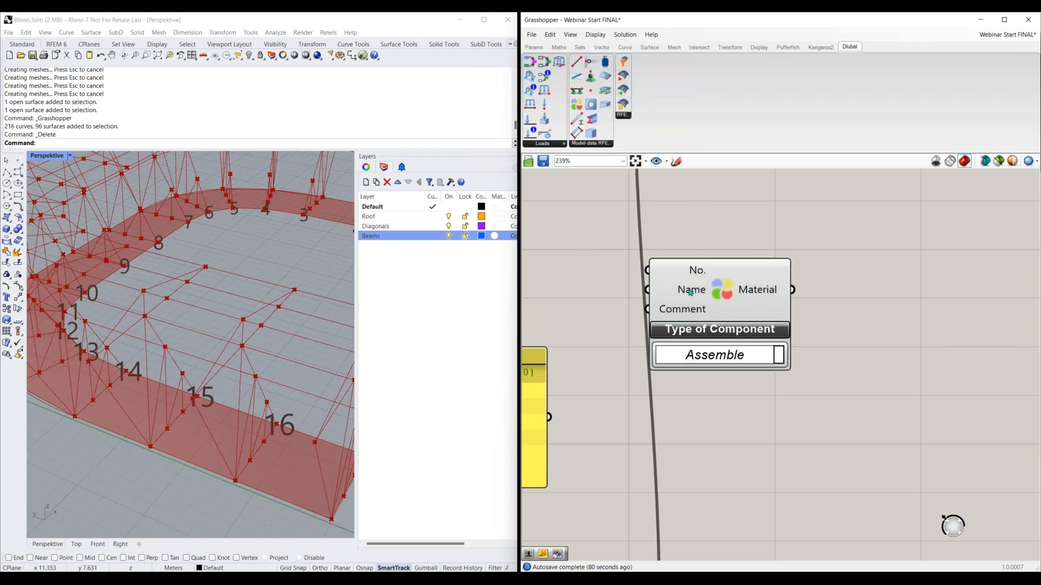
mouse_move(679, 292)
drag(745, 298, 803, 312)
right_drag(760, 436, 741, 400)
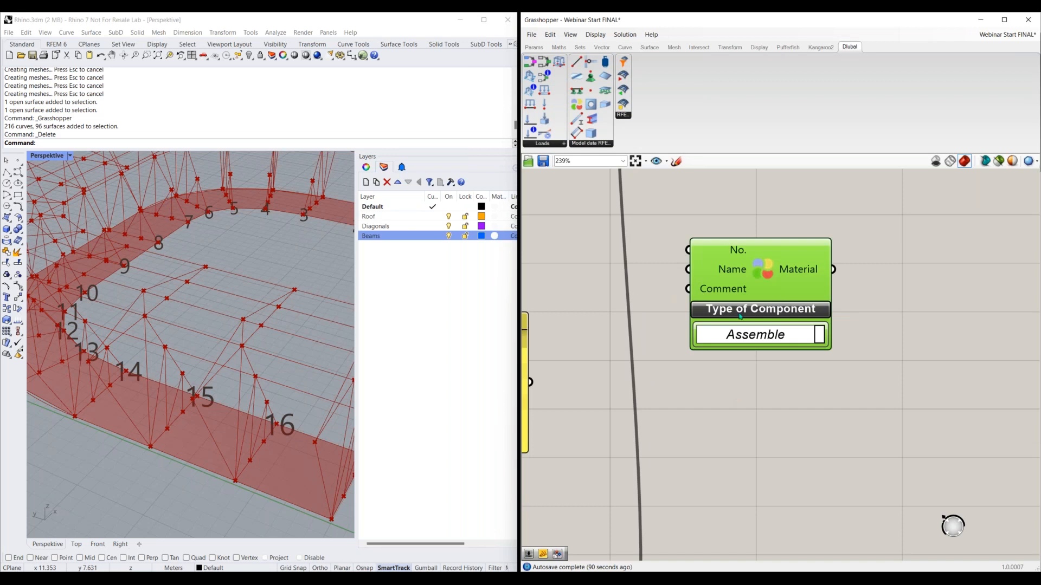
Add a number slider with value 1, connect it to the Material component's No. input, and leave space between the two
mouse_move(721, 255)
drag(750, 274, 835, 351)
double_click(654, 314)
text(1)
key(Return)
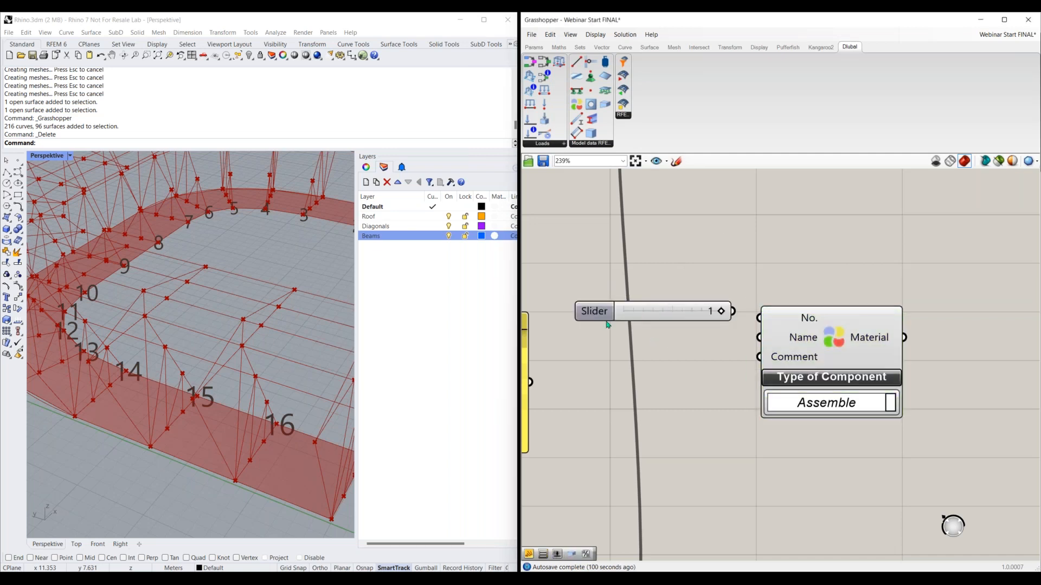
scroll(678, 350, down, 2)
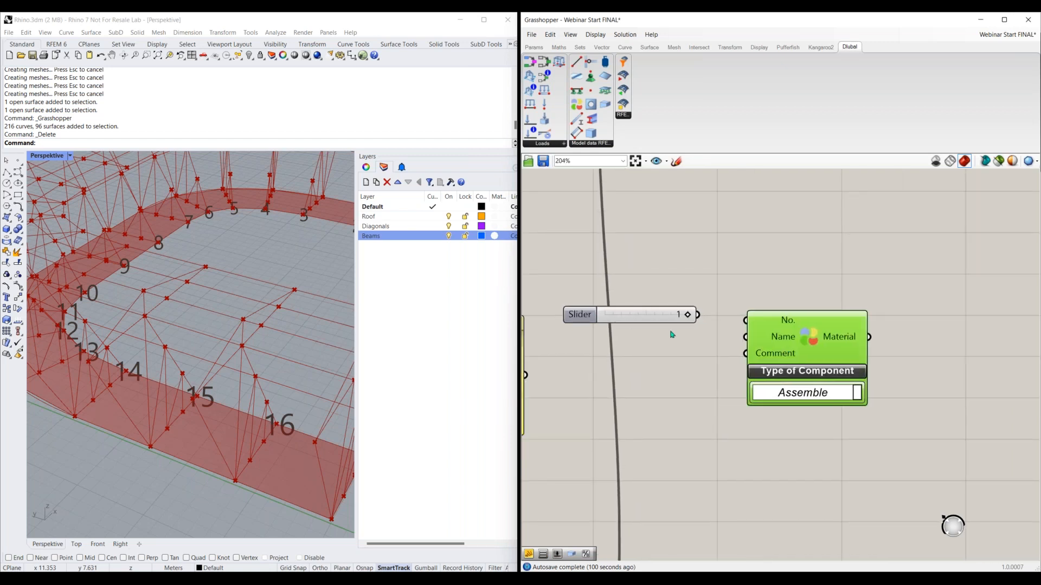
drag(698, 315, 745, 320)
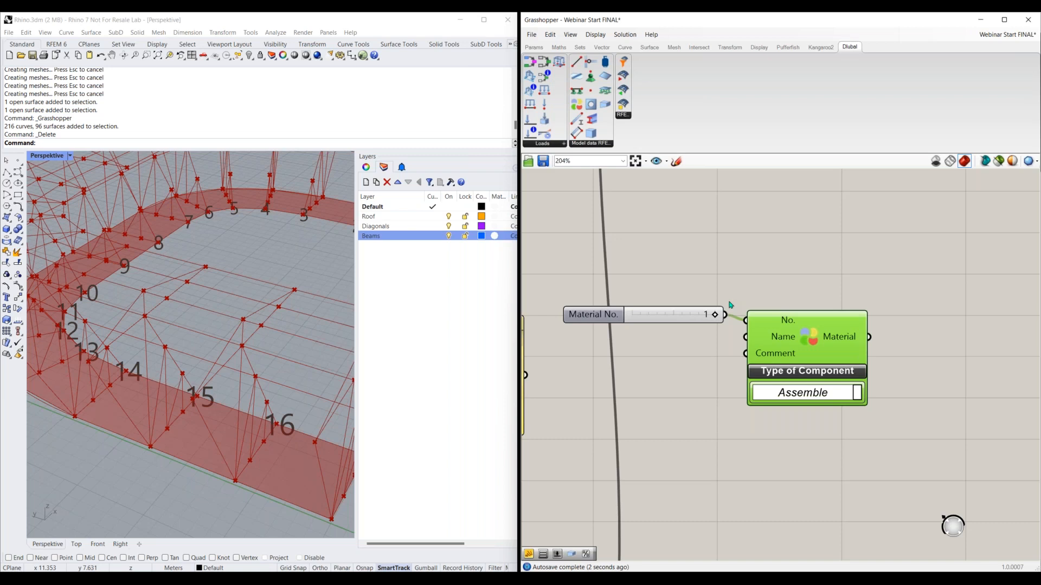
drag(786, 346, 798, 352)
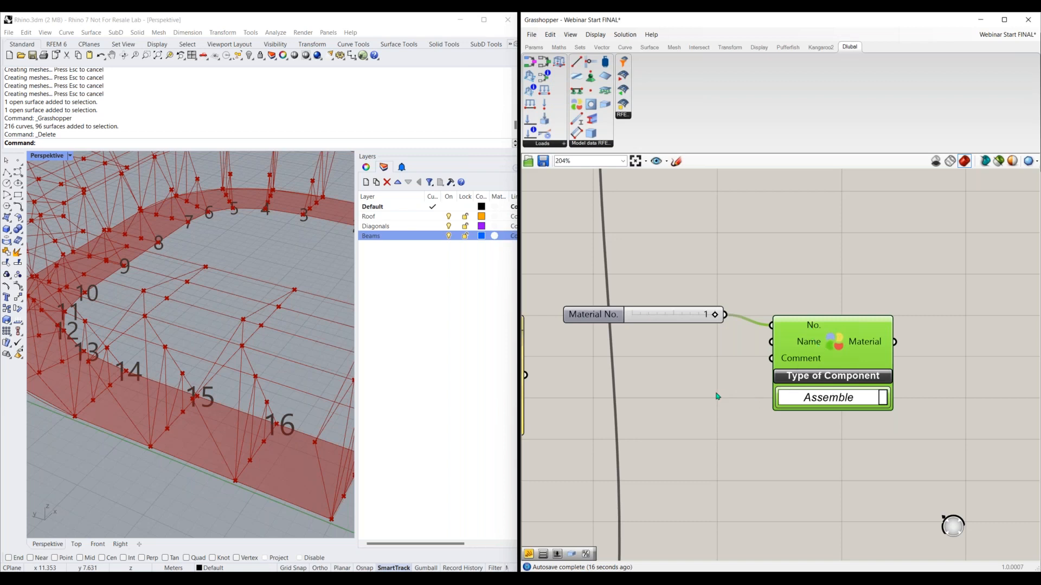
drag(859, 370, 889, 378)
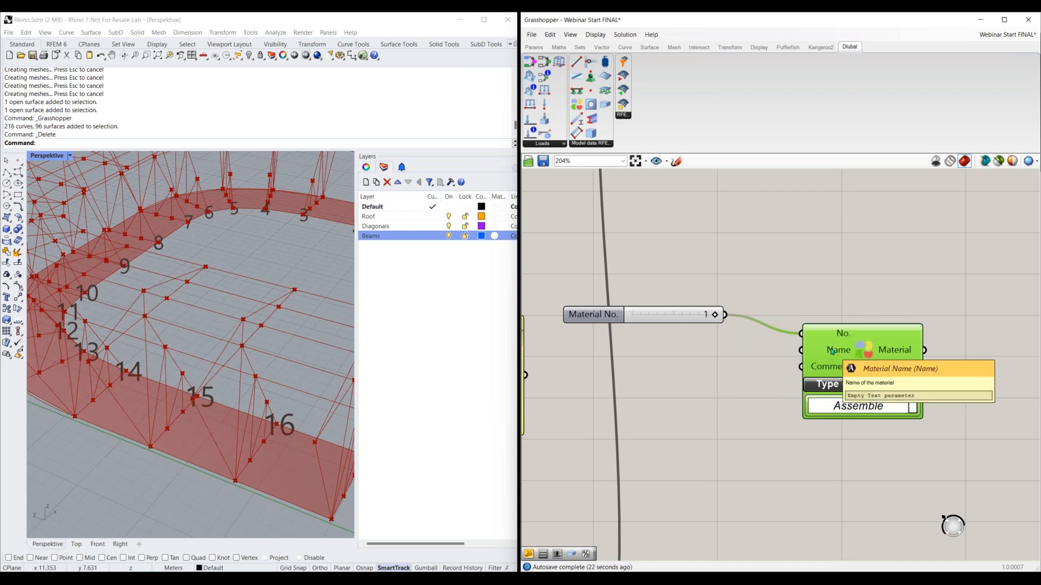
Create a text panel containing A992 and feed it into the Material component's Name input
double_click(736, 362)
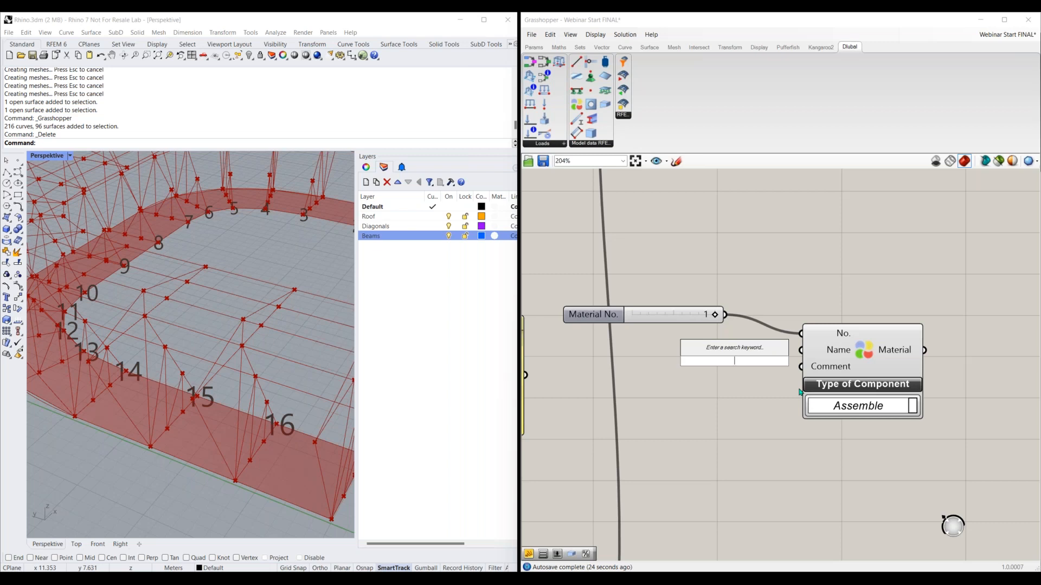
text("A)
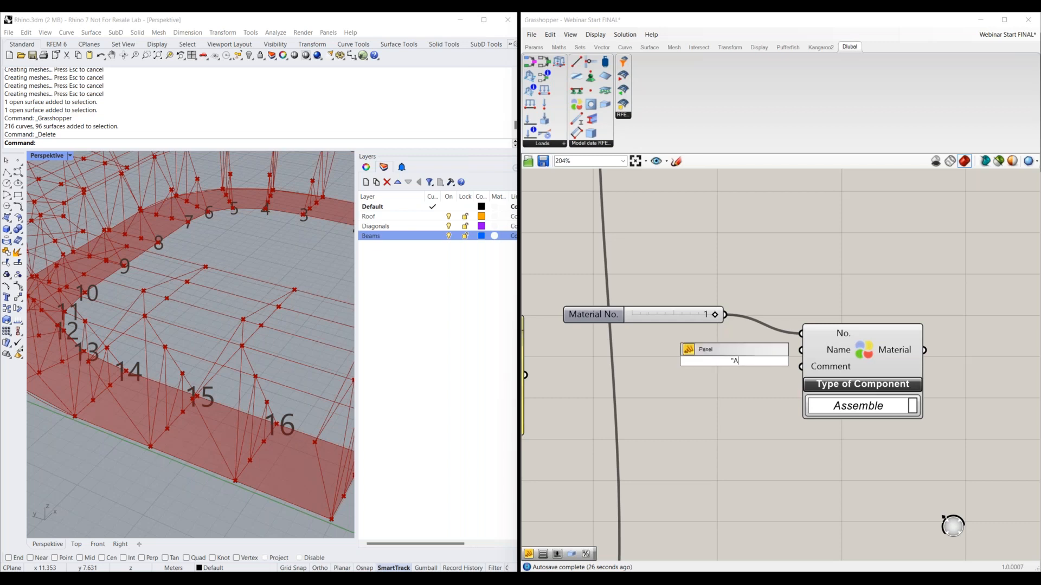
text((()
text(992)
key(Return)
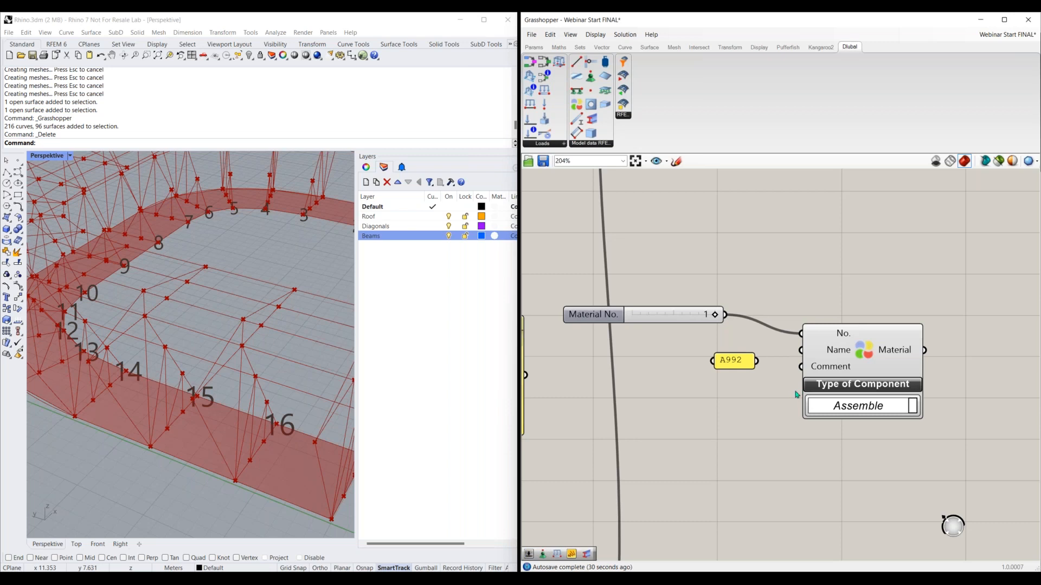
drag(757, 361, 734, 359)
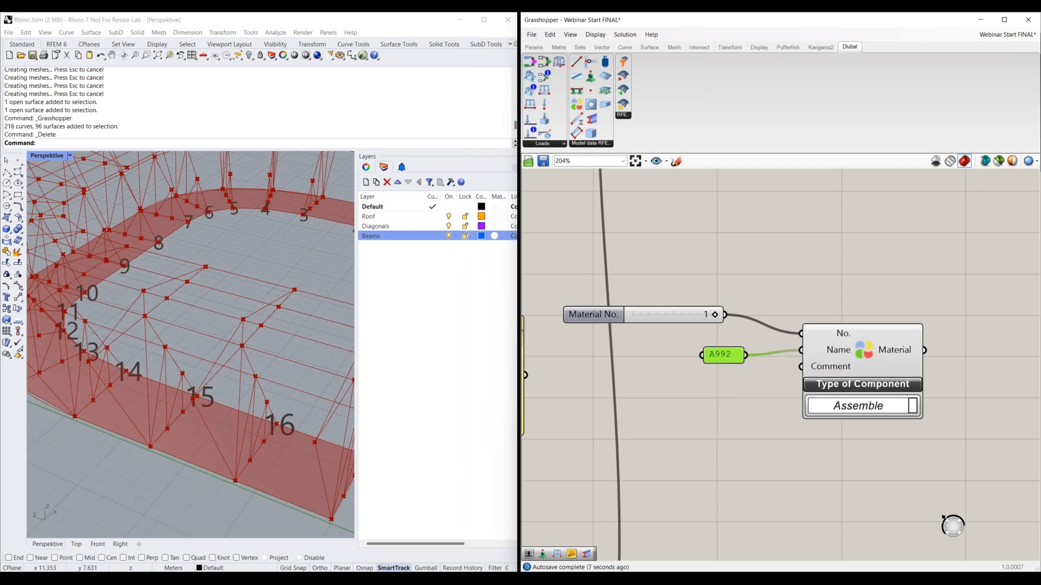
Set the name panel's text to "A992 | AISC 360-16", enlarge it to fit, and delete the panel
double_click(720, 357)
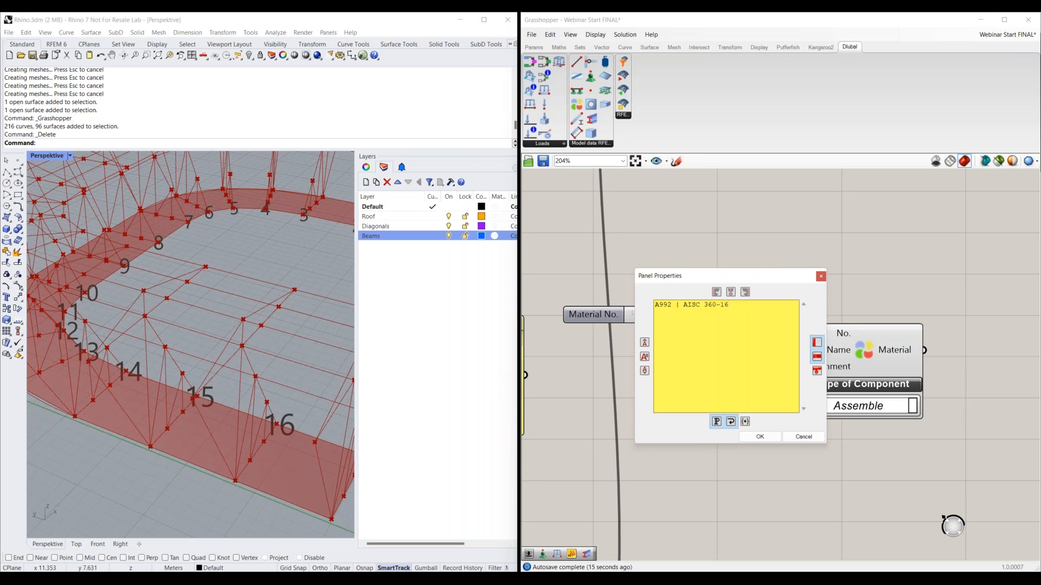
click(760, 437)
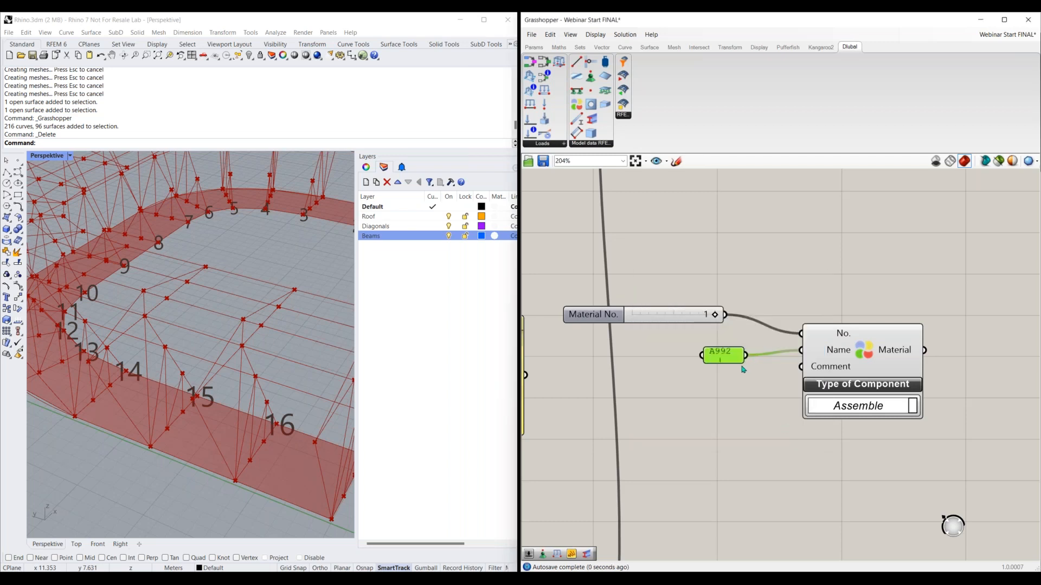
mouse_move(744, 362)
mouse_down()
mouse_move(781, 409)
mouse_move(782, 434)
mouse_move(781, 391)
mouse_move(754, 379)
mouse_up()
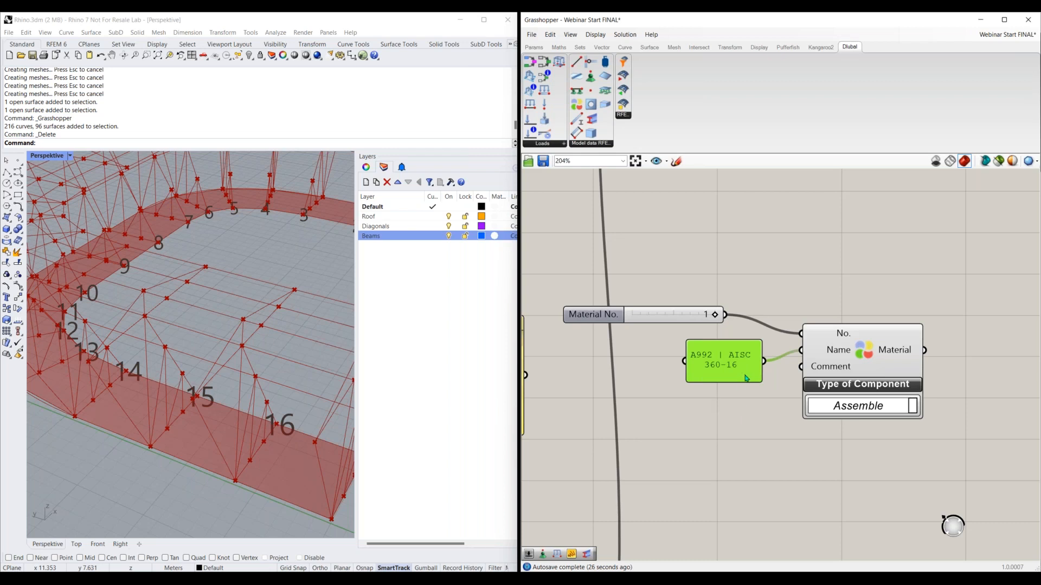
key(Delete)
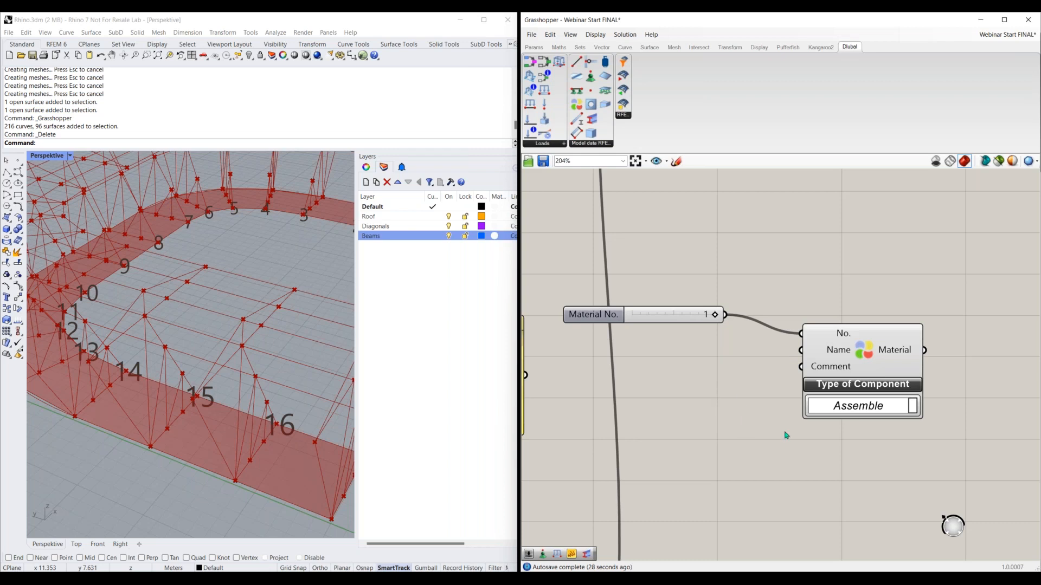
Make the Material panel slightly taller and reposition it above the Sections panel, closer to the Material No. slider
scroll(787, 435, down, 2)
right_drag(566, 331, 766, 412)
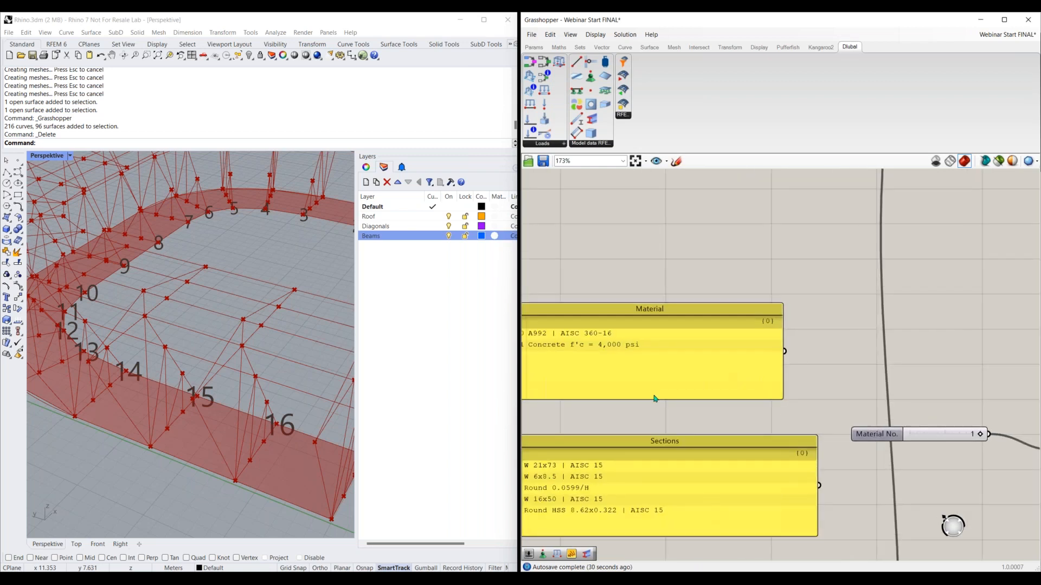
right_drag(652, 397, 678, 382)
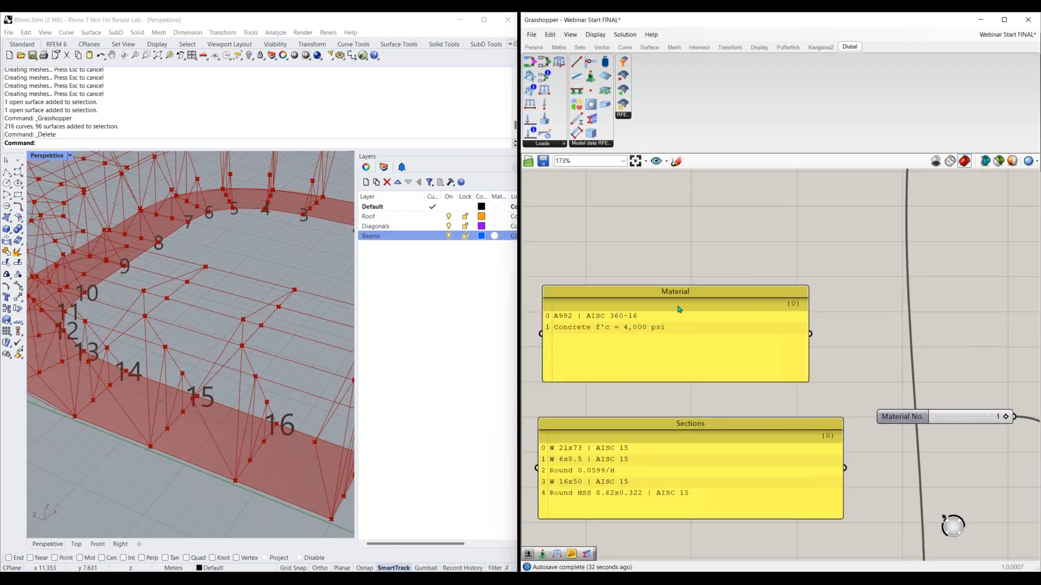
drag(687, 296, 694, 248)
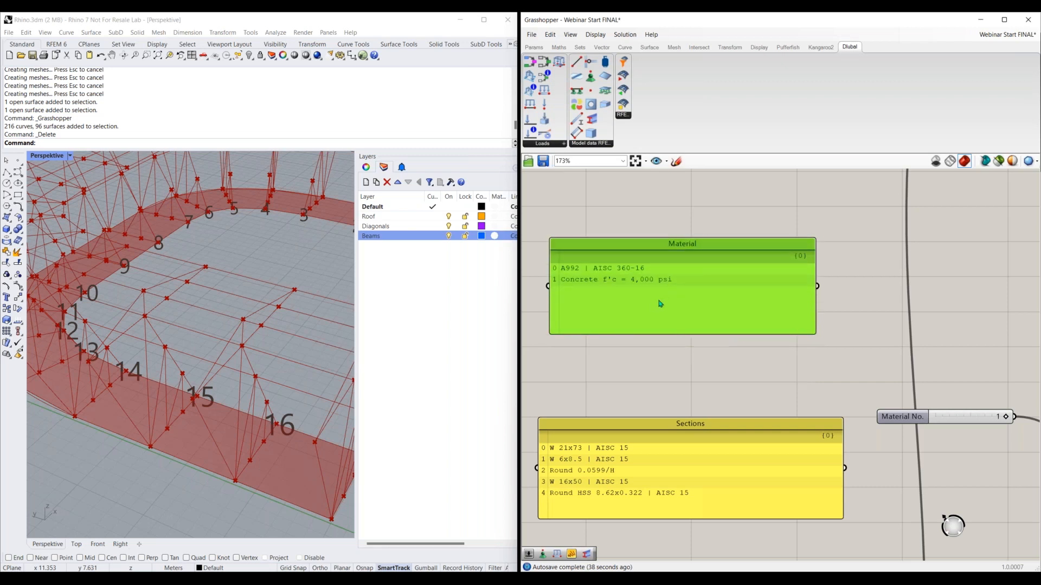
drag(691, 247, 698, 235)
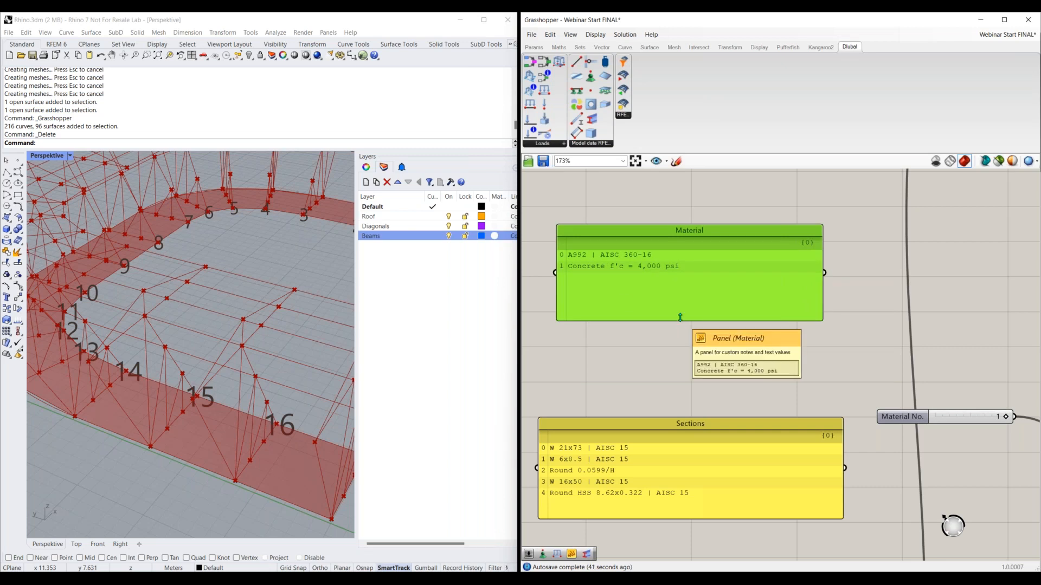
drag(681, 321, 681, 339)
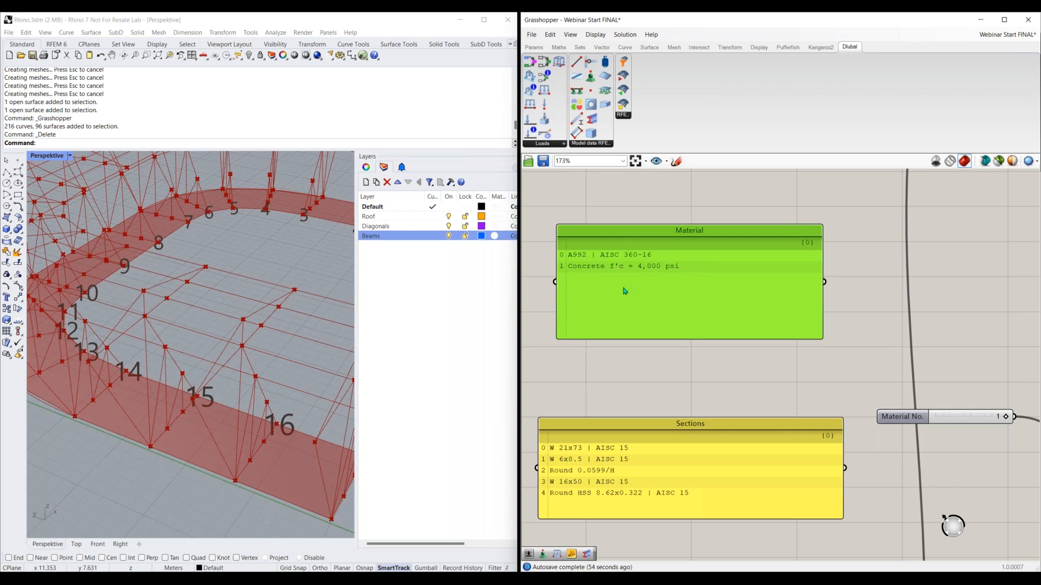
click(544, 280)
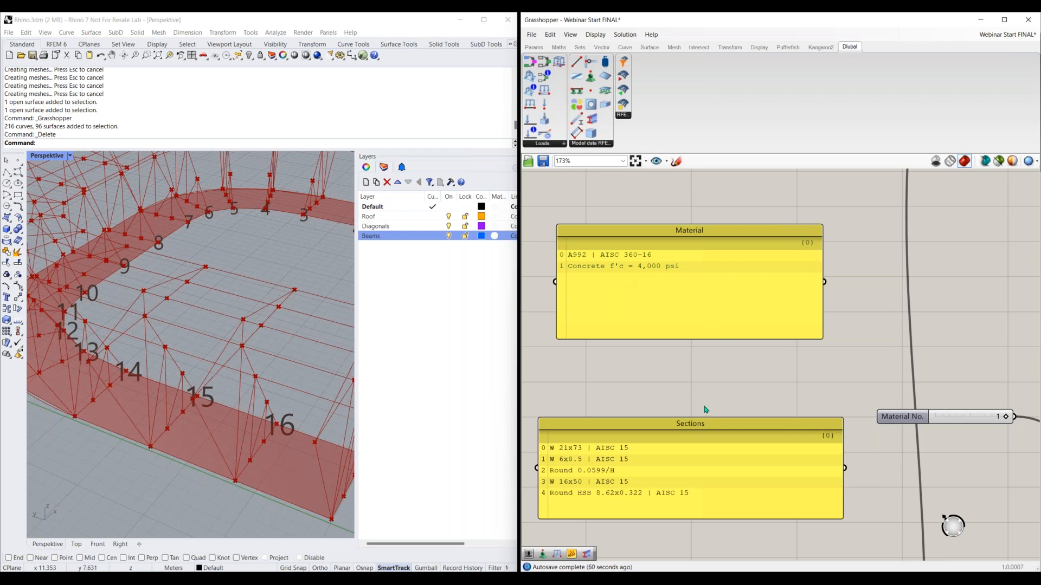
right_drag(856, 389, 713, 365)
drag(649, 273, 754, 316)
Add a List Item component beside the Material panel and move the Material No. slider down to make room for it
right_drag(831, 448, 767, 404)
double_click(767, 402)
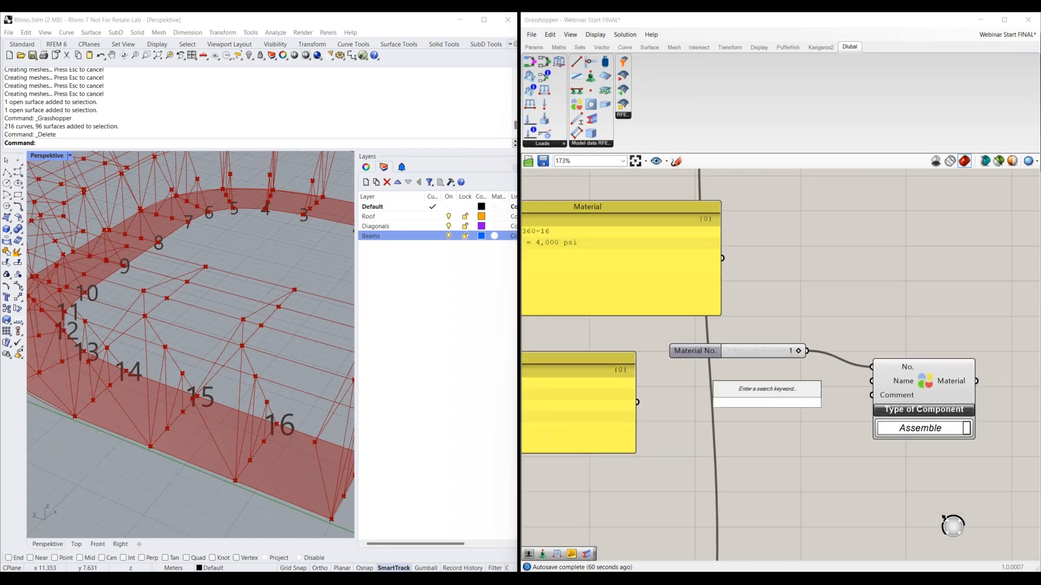
text(list)
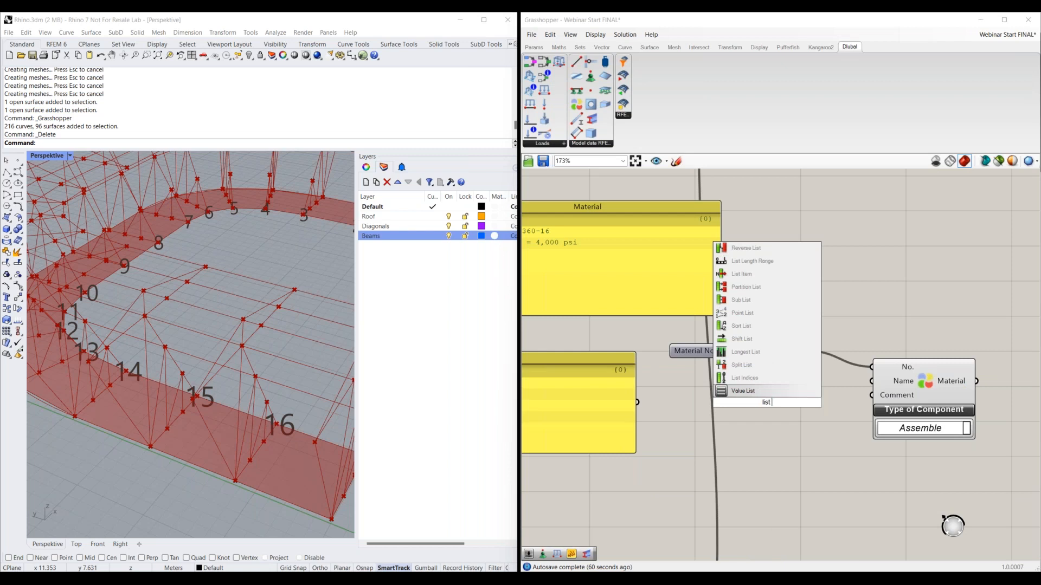
text( it)
click(769, 391)
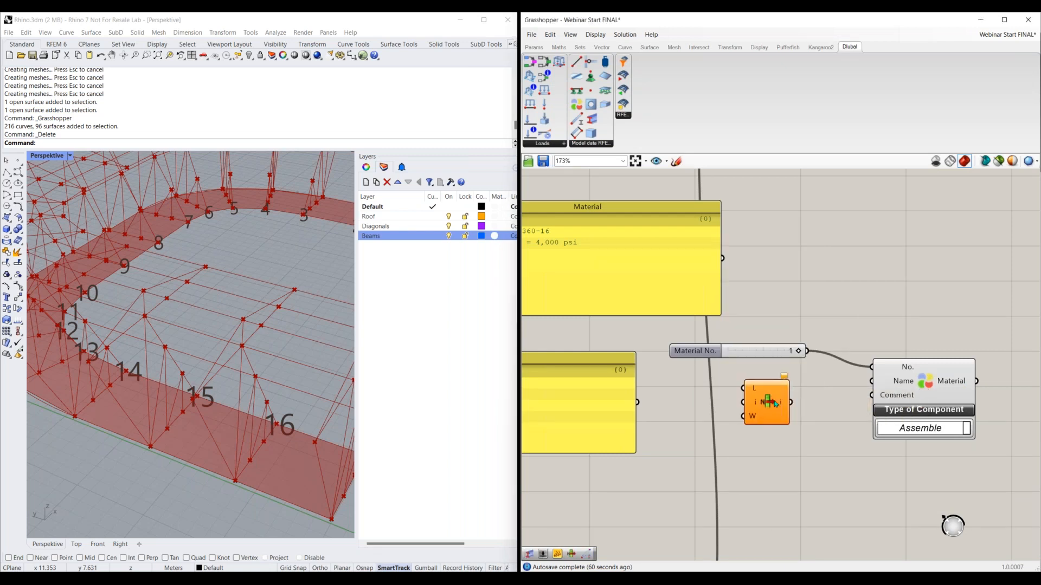
drag(781, 386, 800, 253)
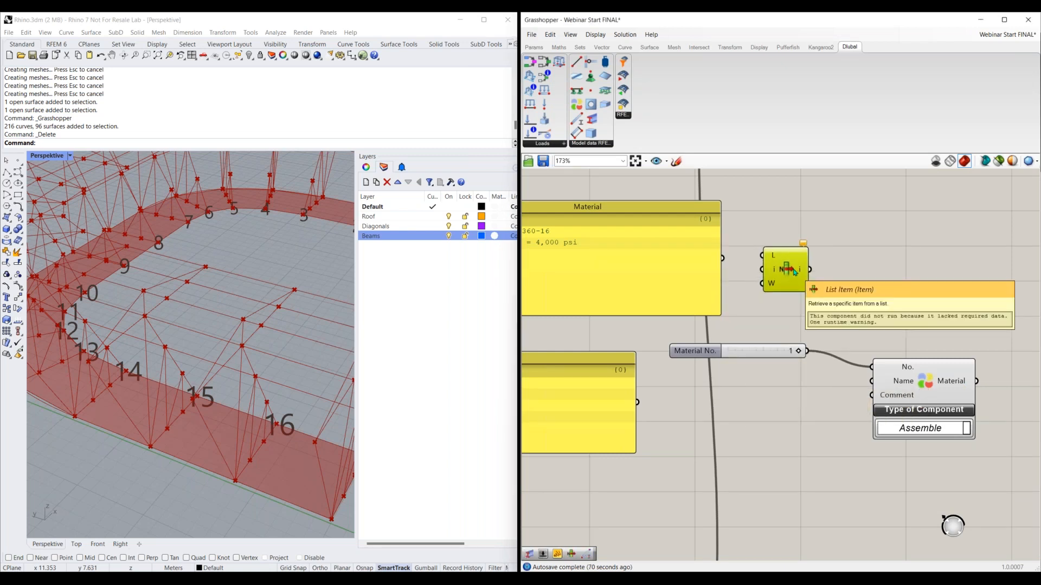
drag(741, 352, 781, 397)
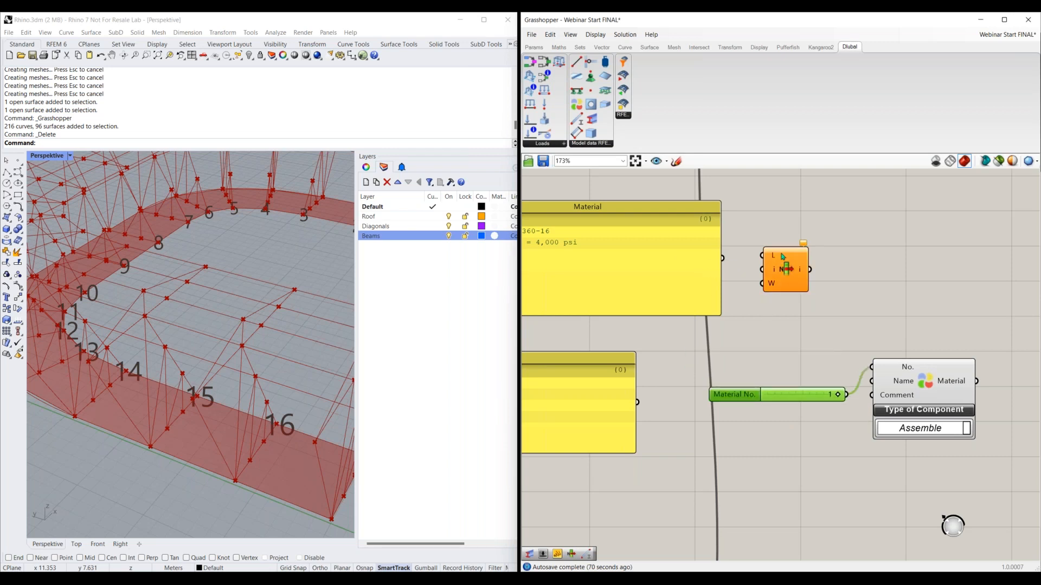
Connect the Material panel to List Item's list input and a new number slider with value 5 to its index input
drag(724, 259, 888, 264)
double_click(780, 309)
text(5)
key(Return)
drag(837, 309, 869, 277)
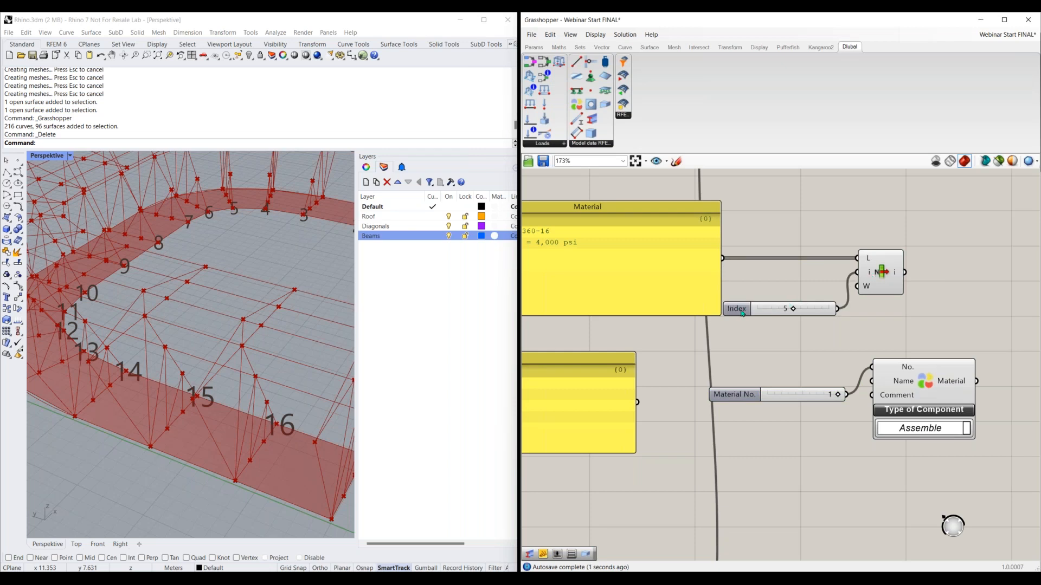
Move the Index slider slightly closer to the List Item component and set it to 0
drag(744, 310, 747, 290)
scroll(777, 327, down, 1)
right_drag(777, 328, 807, 331)
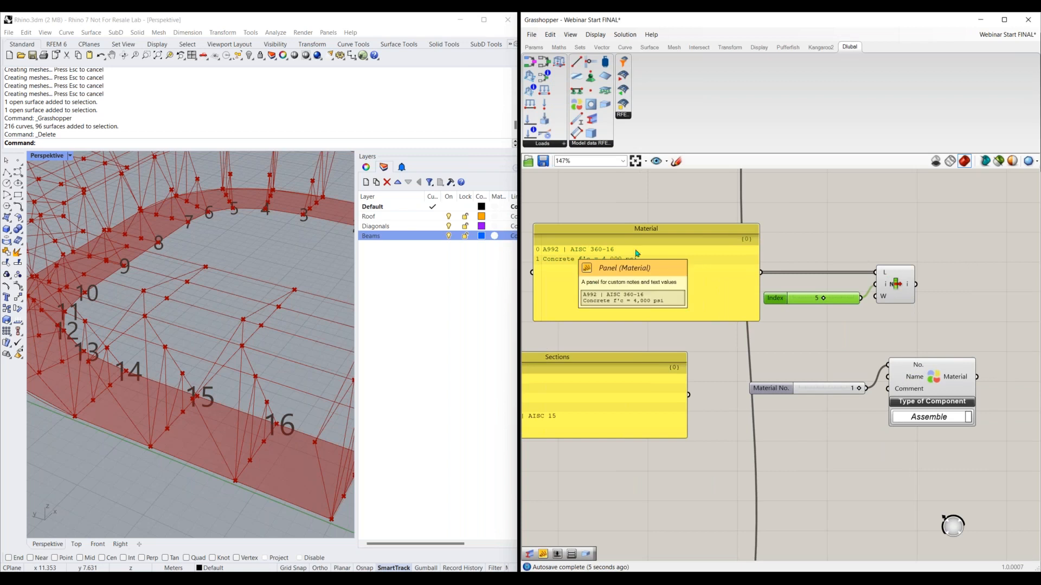
drag(824, 301, 784, 307)
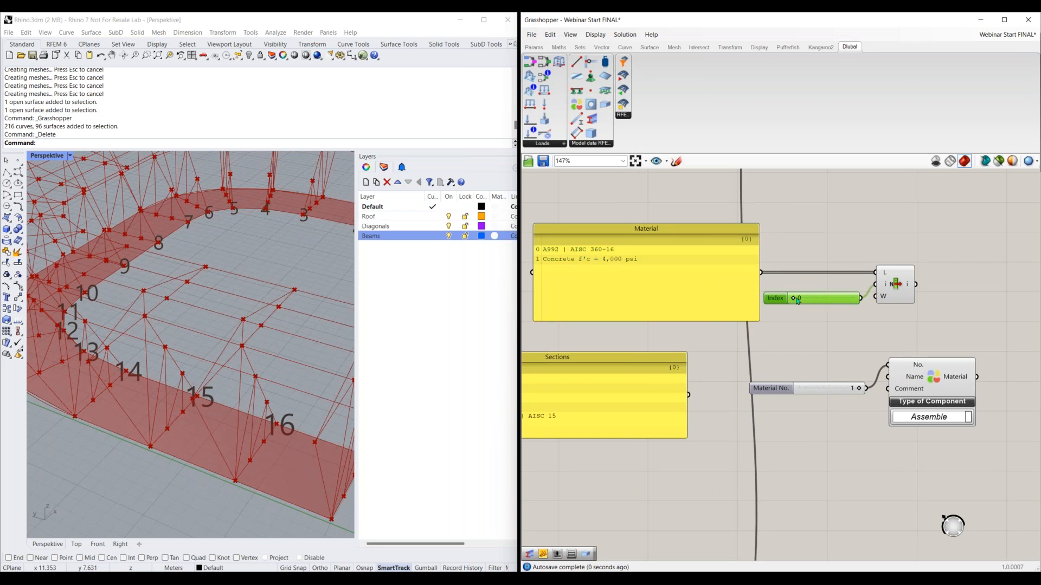
Check the List Item output in a temporary text panel, and delete that panel
right_drag(865, 340, 800, 349)
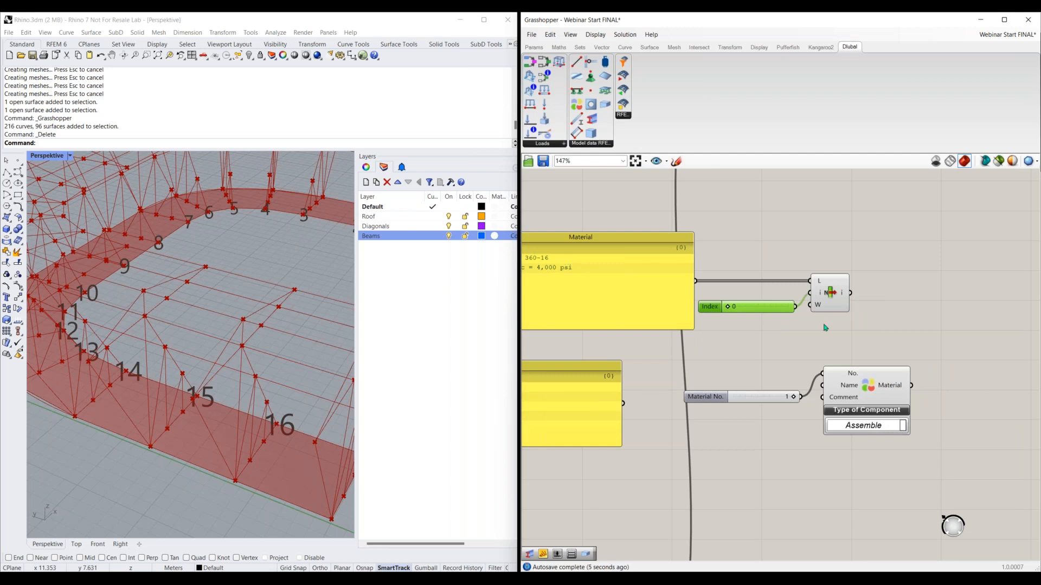
right_drag(890, 313, 802, 322)
double_click(809, 303)
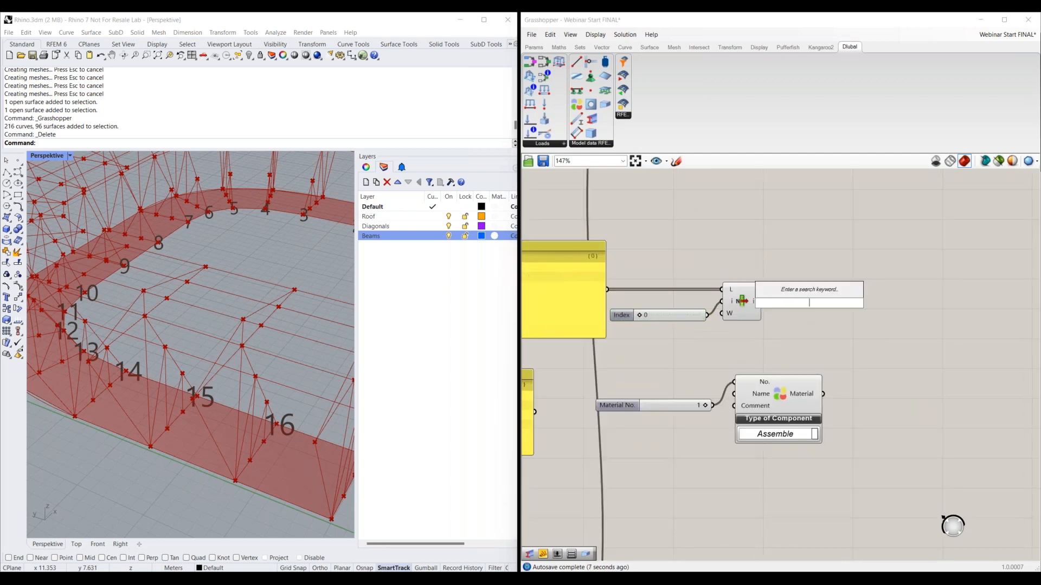
text(panel)
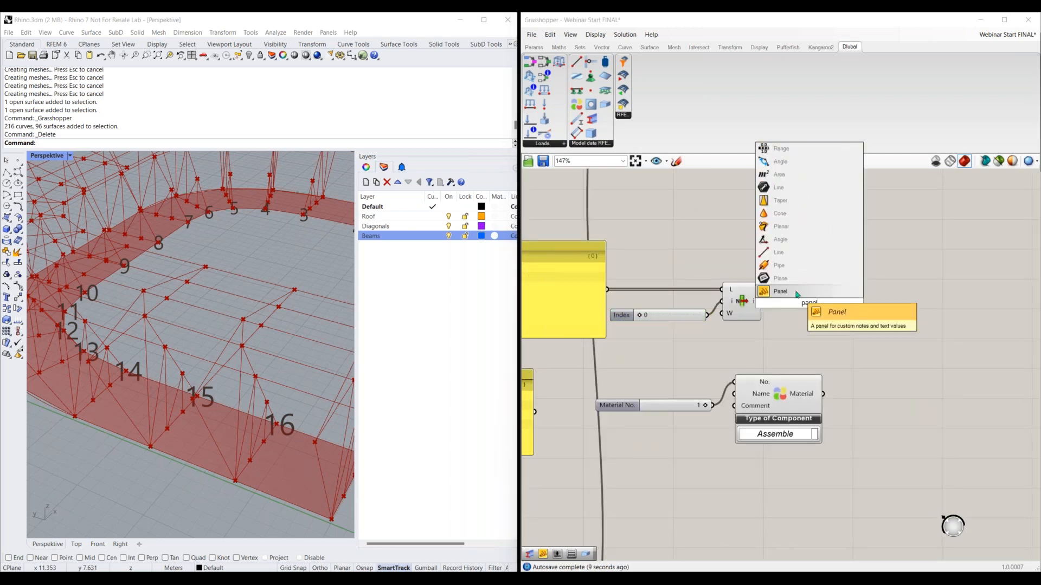
click(797, 294)
drag(763, 302, 809, 310)
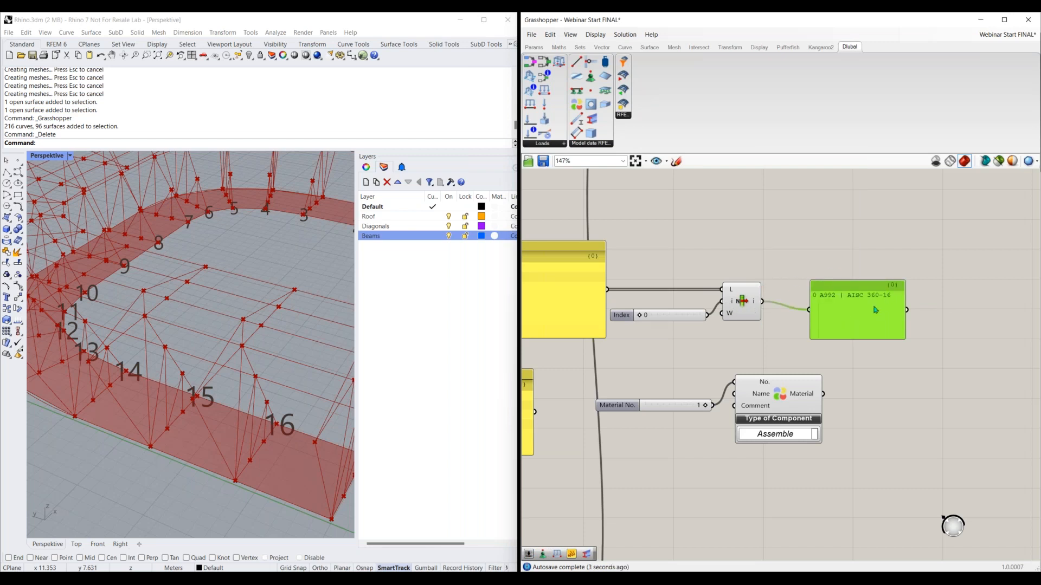
key(Delete)
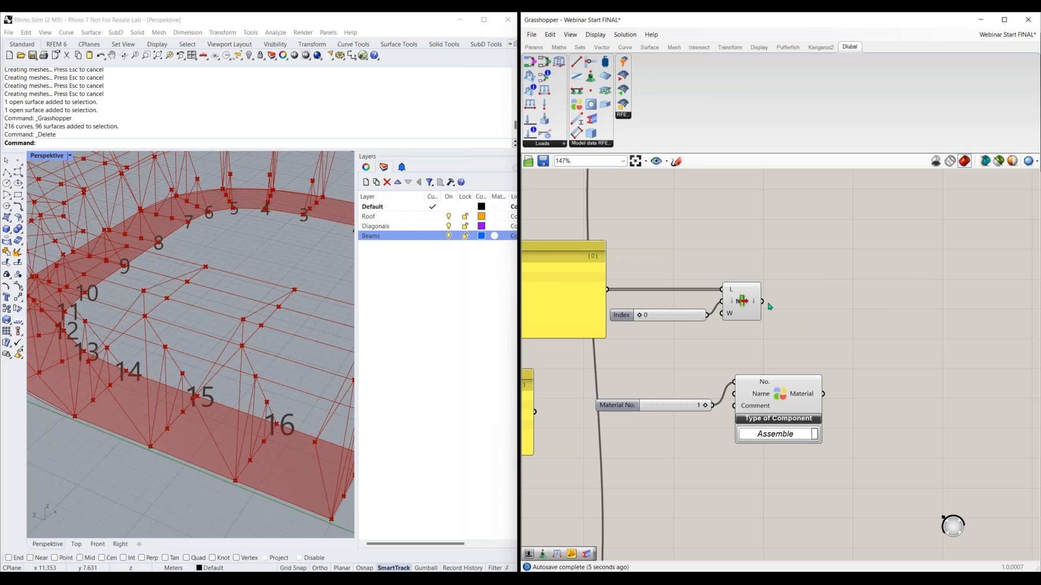
Connect List Item's output to the Material component's Name input and move the component and its No. slider up beside List Item
drag(762, 302, 734, 394)
drag(805, 362, 591, 450)
drag(823, 377, 886, 284)
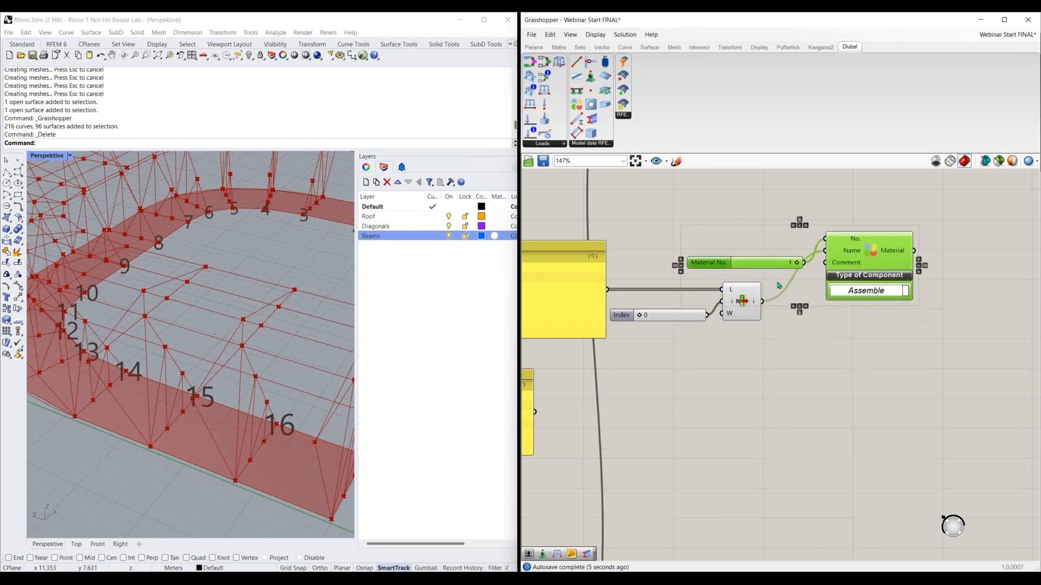
drag(713, 260, 715, 243)
click(729, 276)
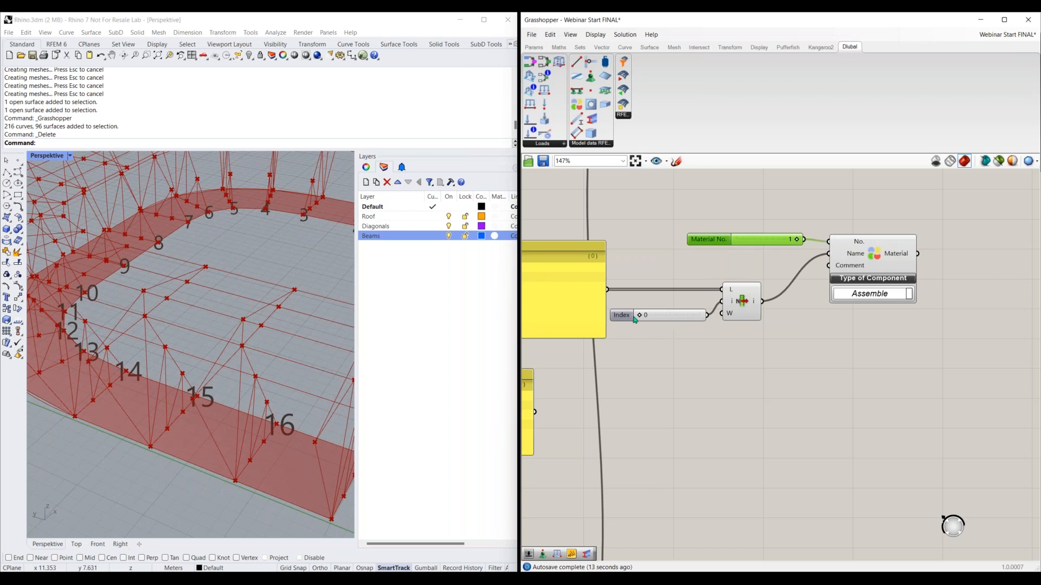
Move the Sections panel down and duplicate the whole Material group, placing the copy directly below the original
scroll(667, 360, down, 3)
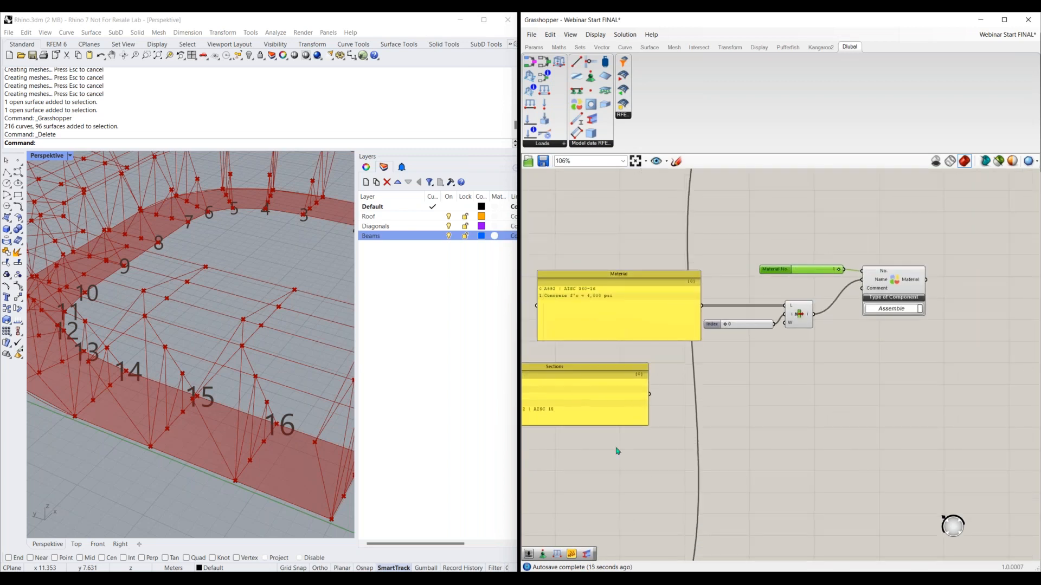
drag(580, 391, 625, 456)
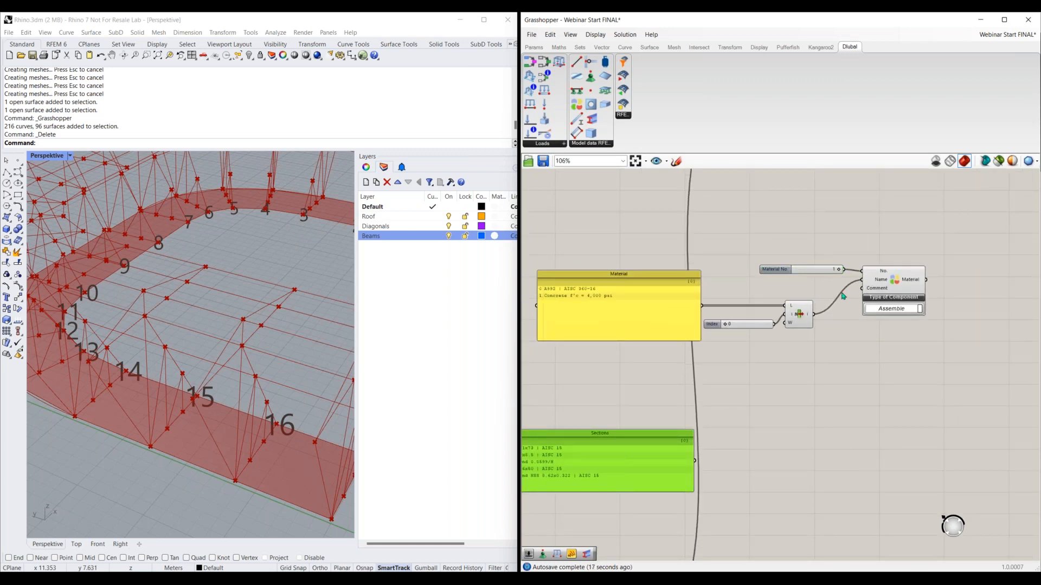
drag(914, 237, 542, 377)
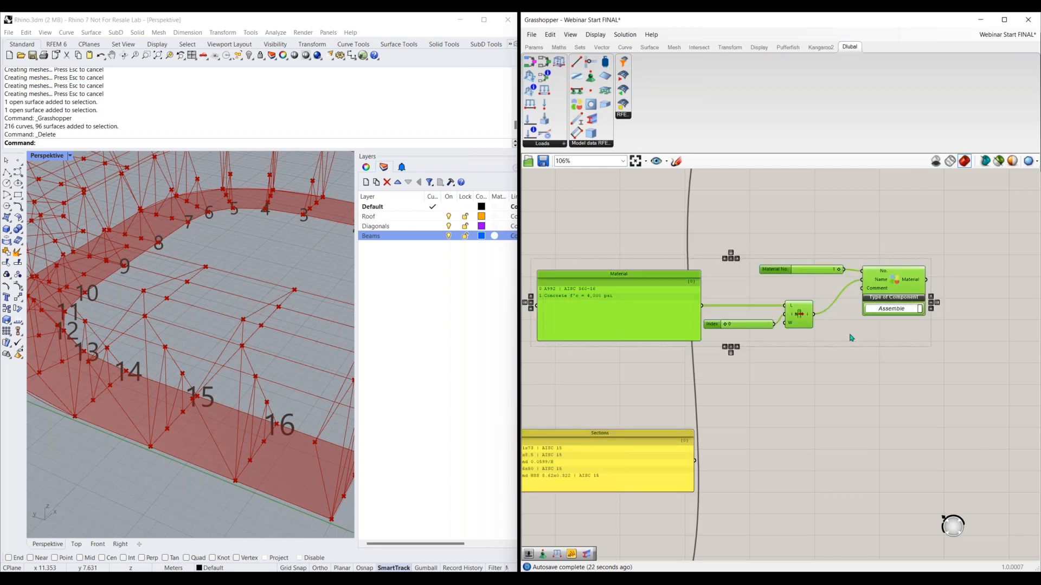
alt+drag(682, 321, 672, 400)
right_drag(758, 471, 752, 376)
drag(633, 365, 647, 401)
right_drag(824, 385, 758, 412)
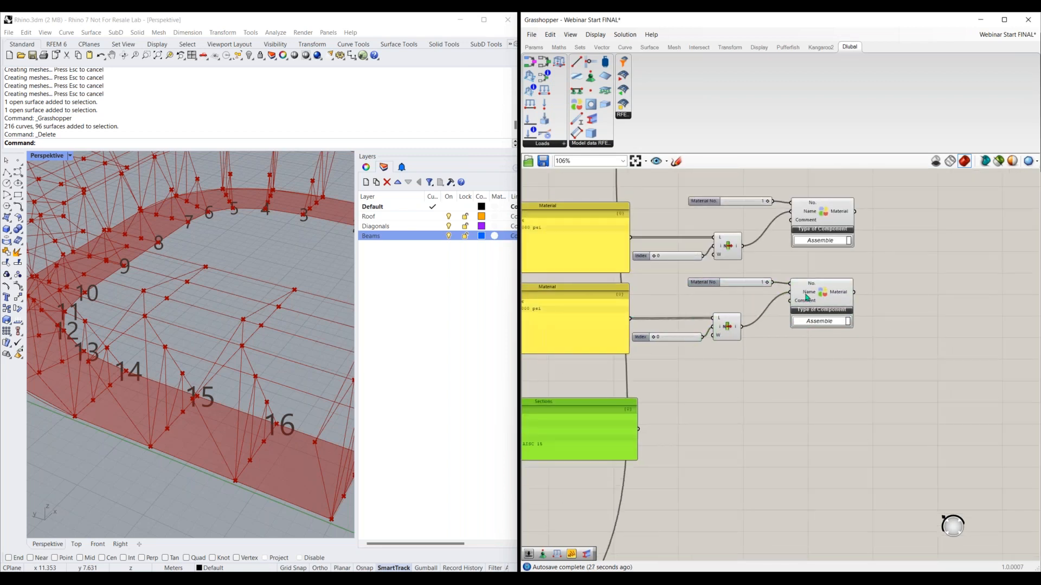
Set the copied Material group's Index slider to 1 and move the Sections panel up closer beneath that group
mouse_move(807, 297)
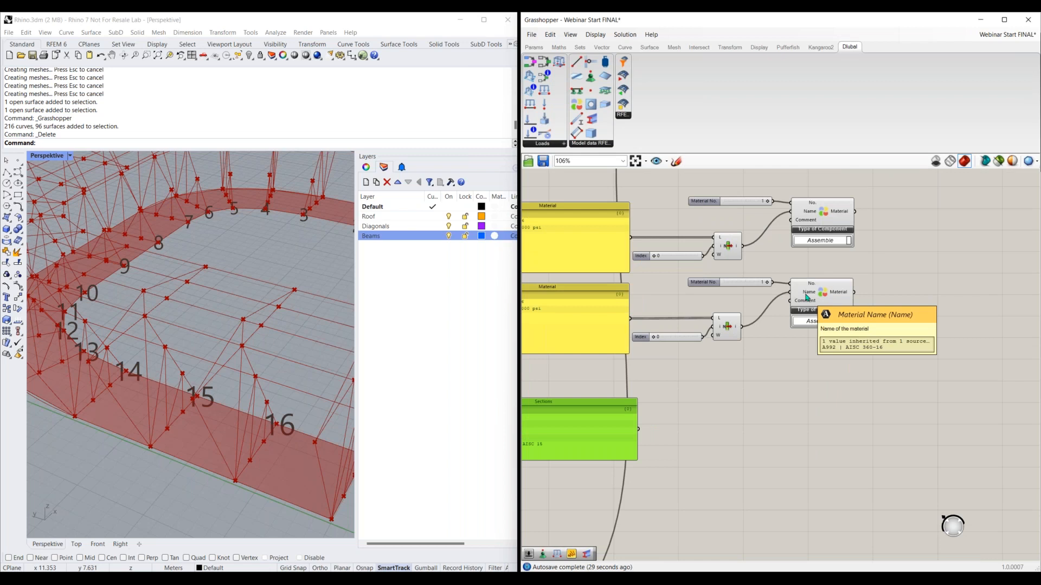
drag(654, 337, 662, 340)
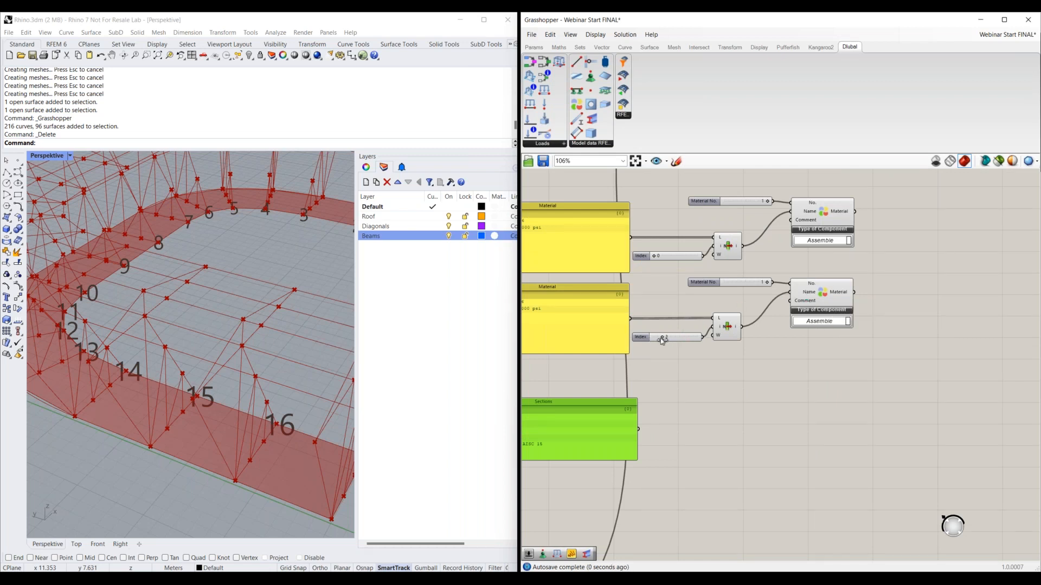
right_drag(657, 359, 699, 369)
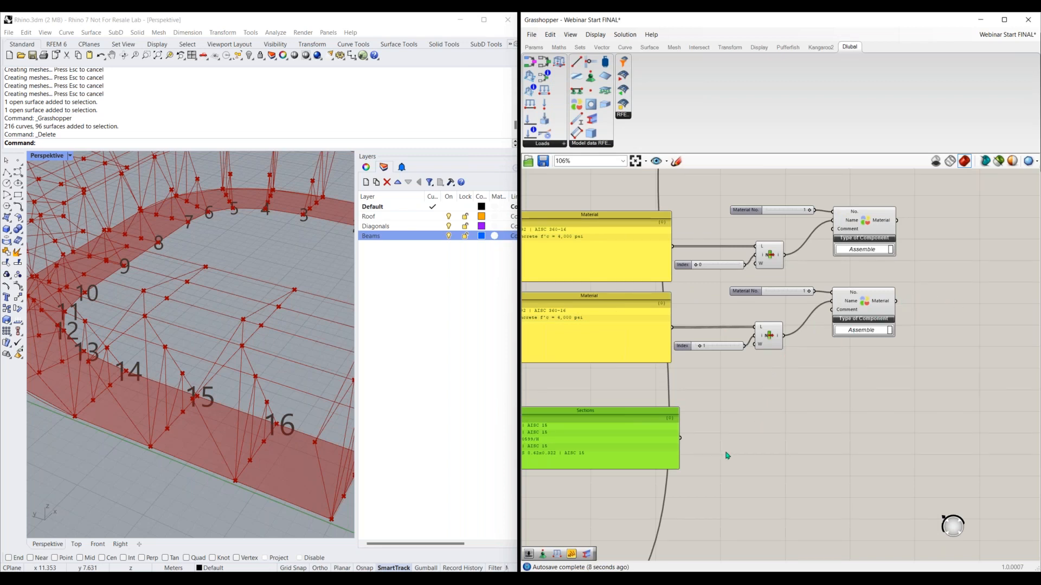
scroll(727, 456, down, 3)
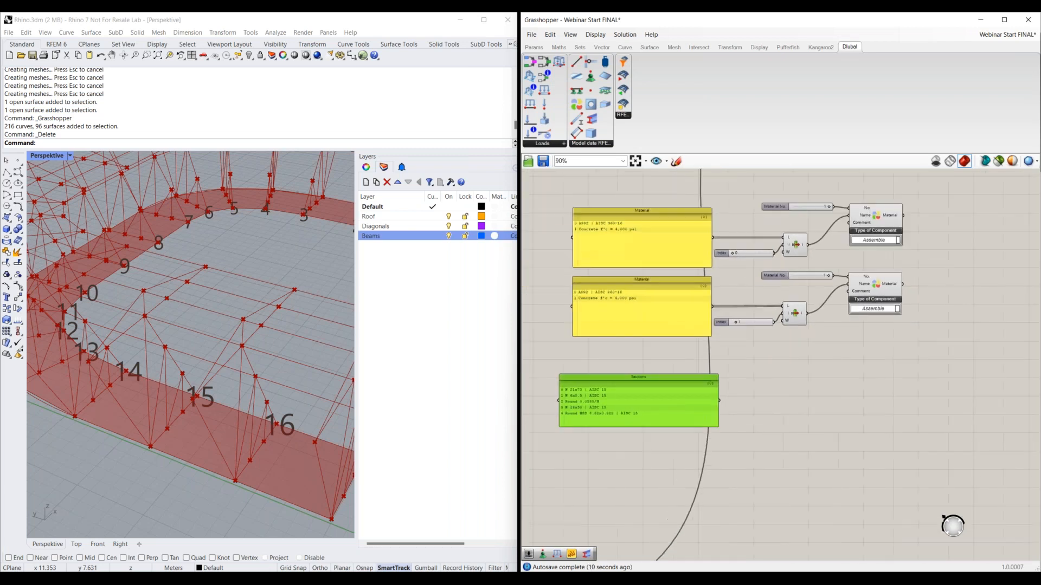
drag(667, 380, 666, 362)
right_drag(744, 458, 716, 407)
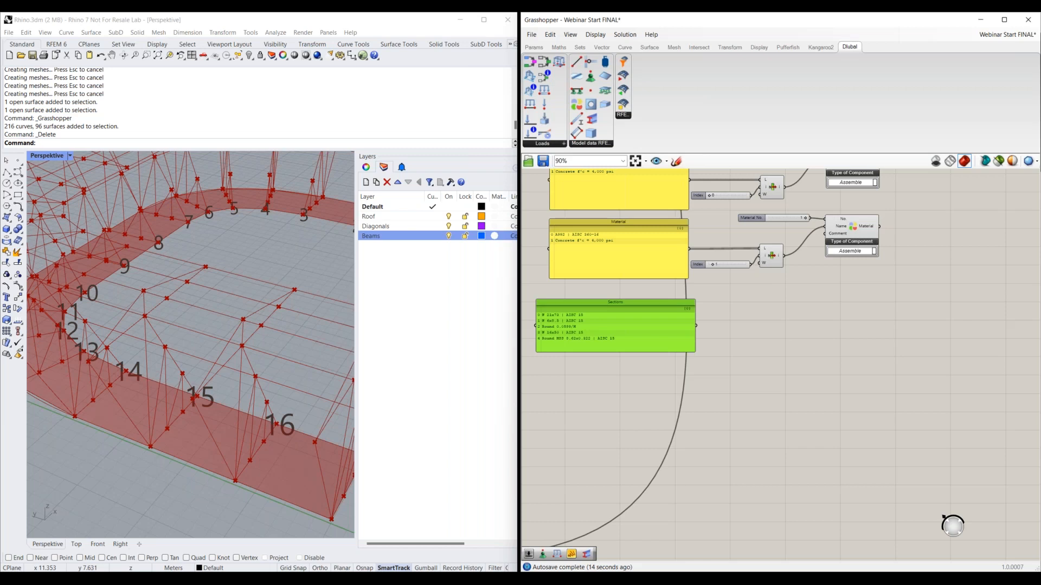
click(617, 293)
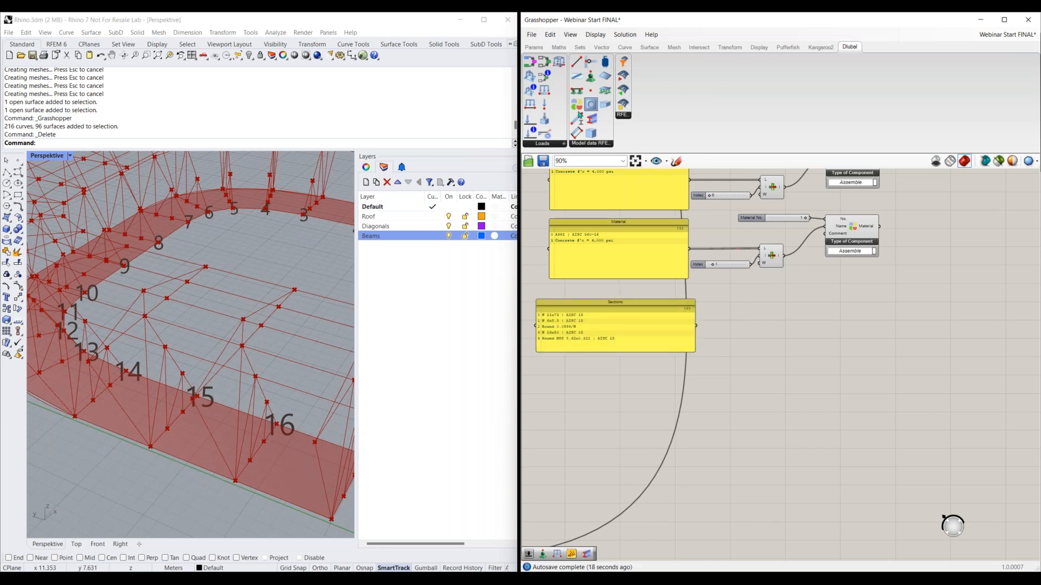
Place a Dlubal Section component on the canvas beside the Sections panel, leaving space between them
drag(591, 123, 779, 343)
scroll(765, 342, up, 3)
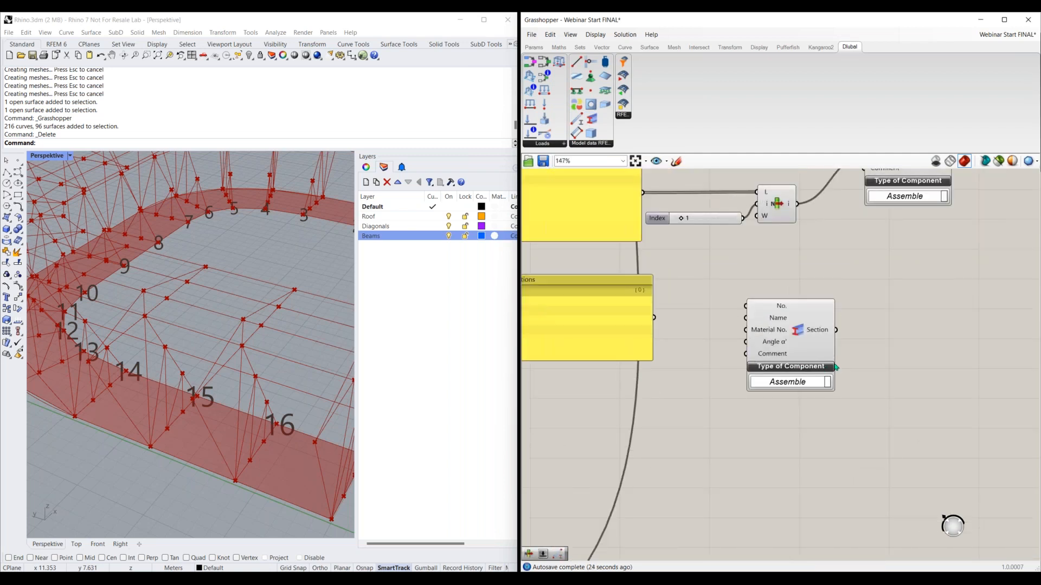
drag(837, 369, 882, 379)
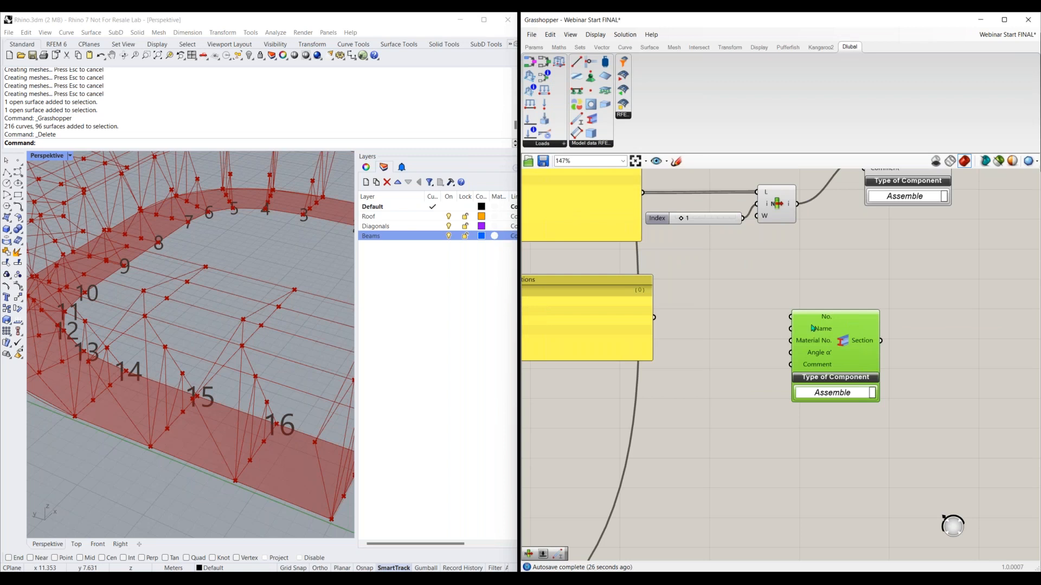
Add a number slider with value 1, connect it to the Section component's No. input, and shift the component farther away
double_click(718, 296)
text(slider)
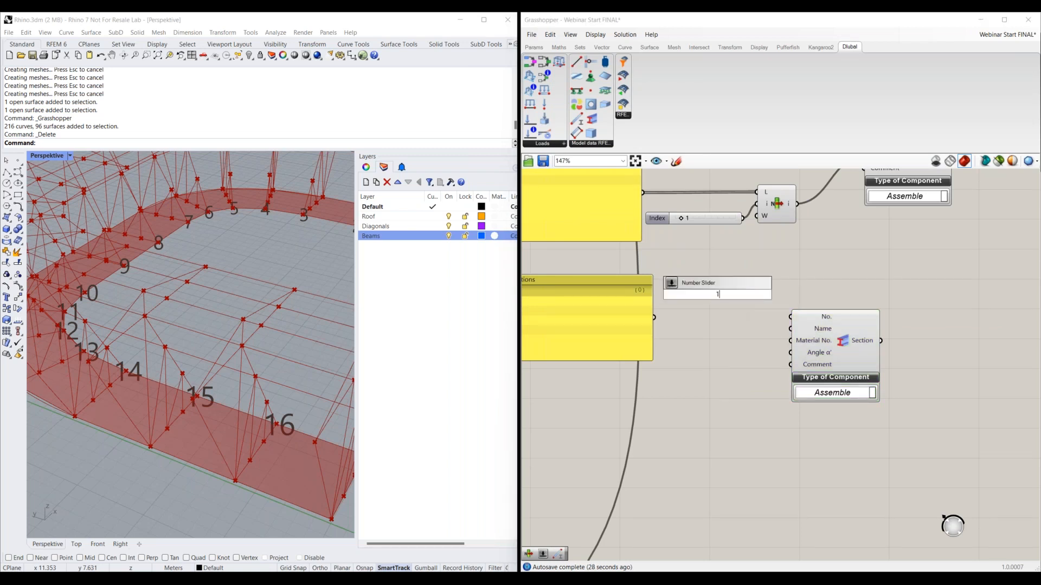
click(777, 305)
drag(823, 332, 838, 332)
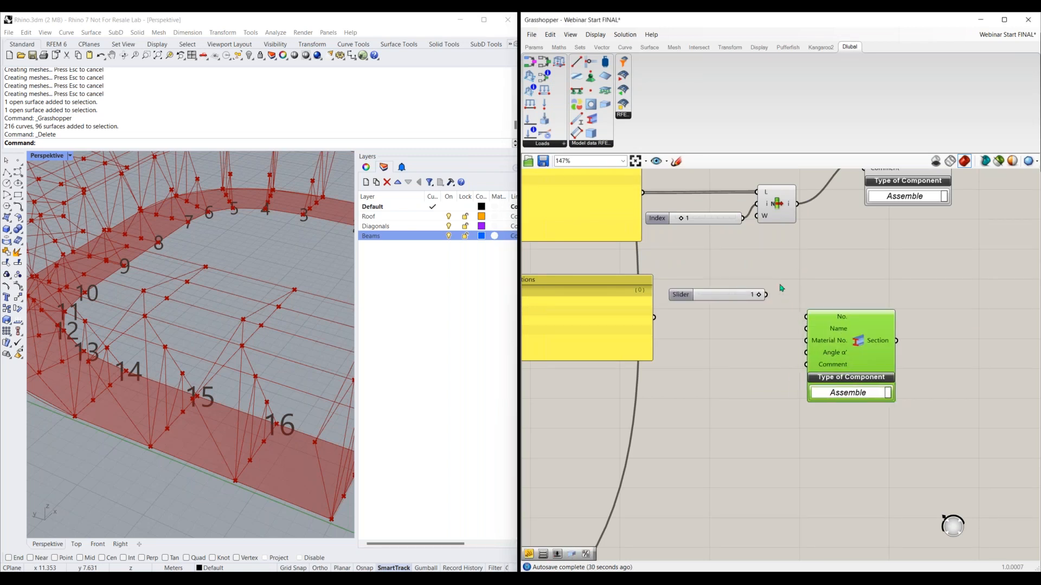
drag(766, 295, 805, 316)
drag(862, 357, 898, 356)
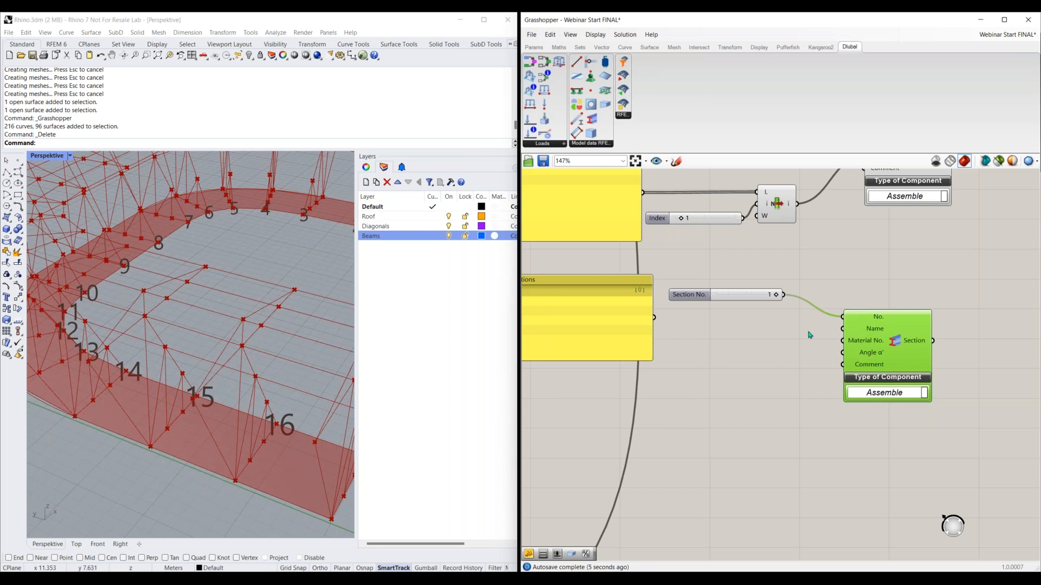
Duplicate the second Material group's Index slider and List Item below the Section No. slider, and feed the Sections panel into the copy's list input
scroll(753, 387, down, 2)
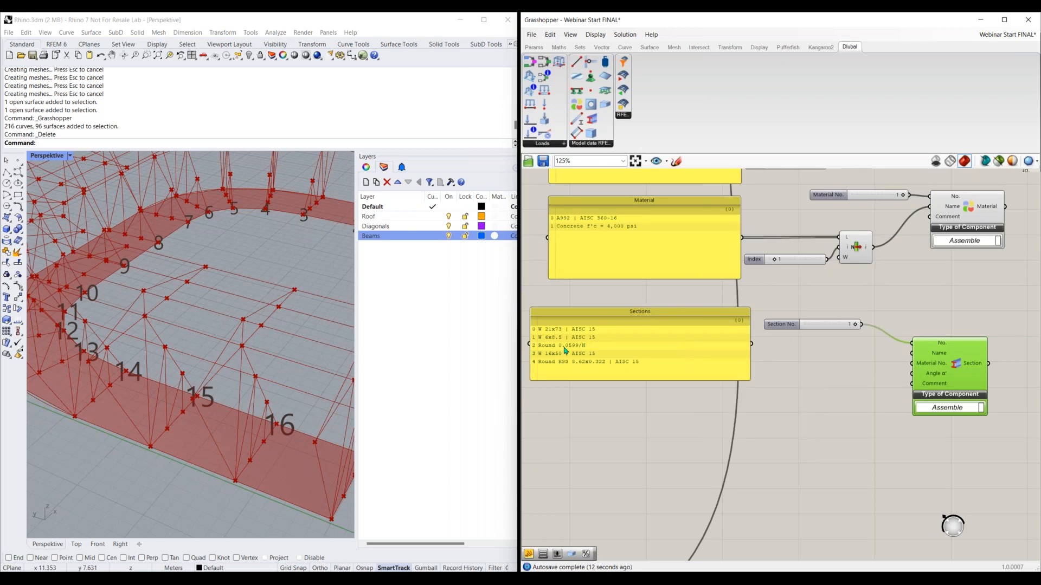
scroll(647, 314, up, 3)
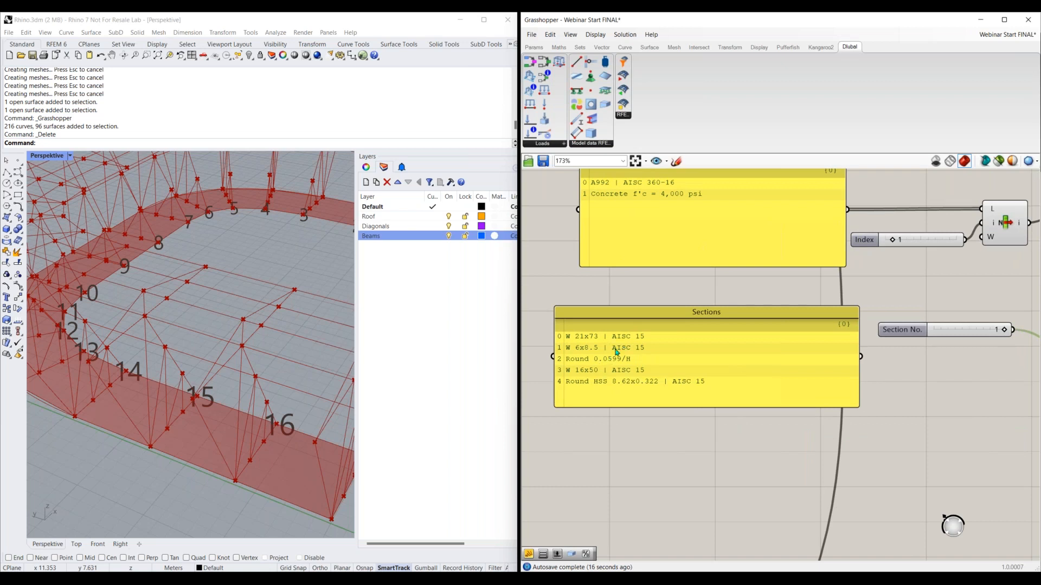
scroll(729, 450, down, 3)
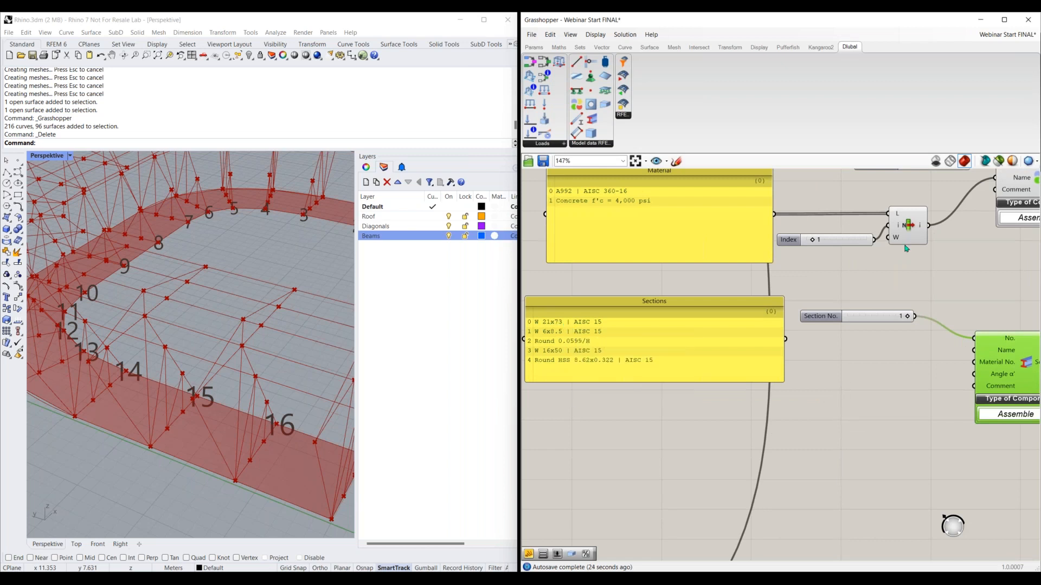
drag(928, 196, 867, 274)
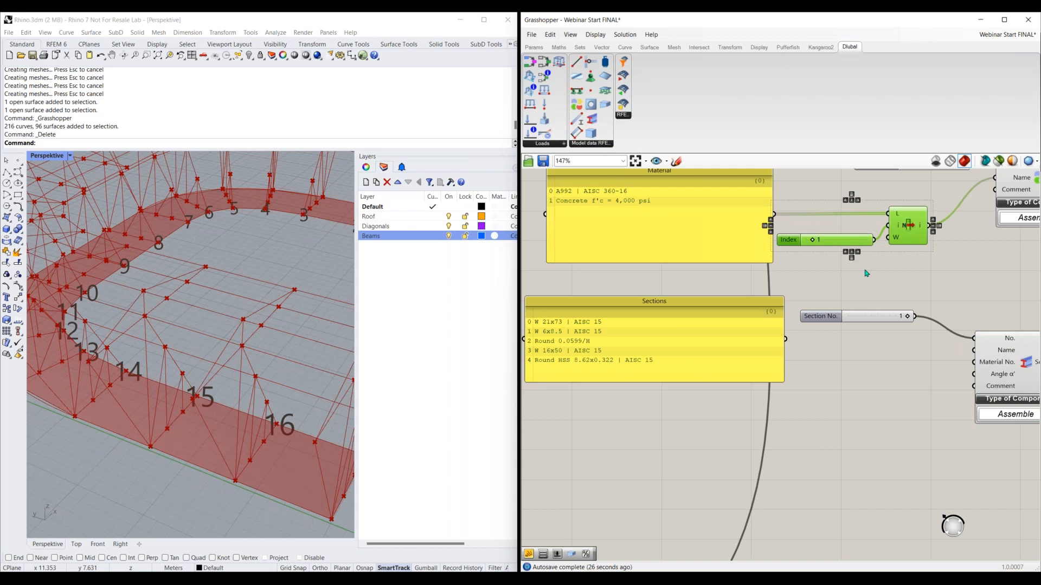
key(ctrl+v)
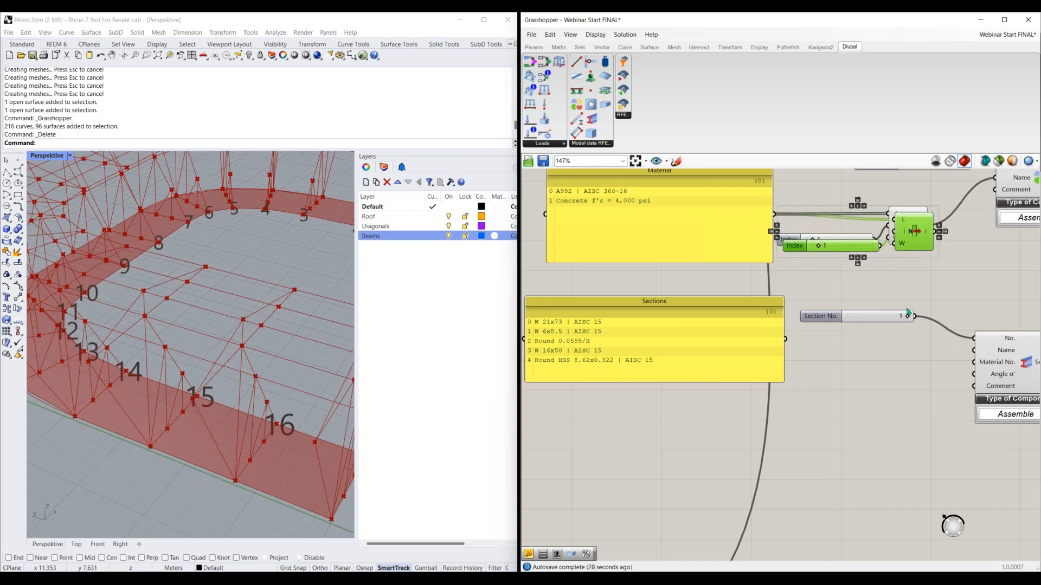
drag(913, 233, 909, 419)
click(792, 346)
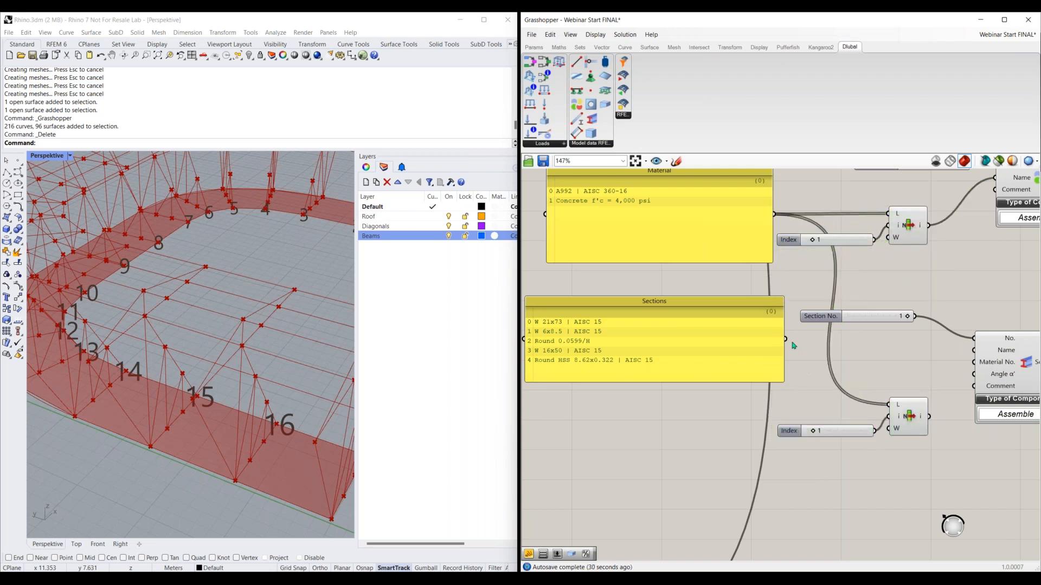
drag(786, 339, 889, 404)
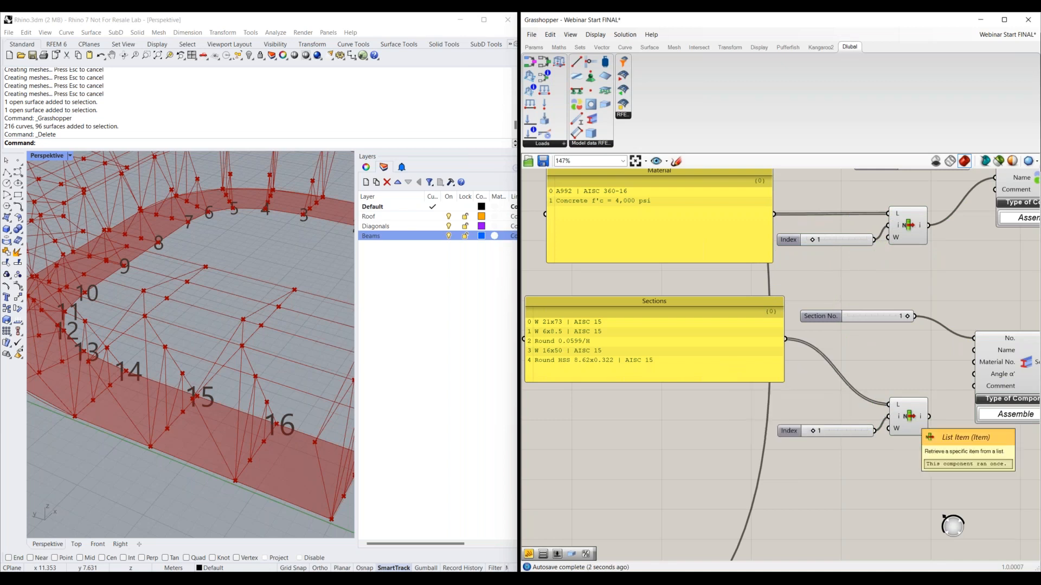
Set the copied Index slider to 0 and move it and its List Item closer to the Sections panel
mouse_move(790, 434)
mouse_down()
mouse_move(769, 424)
mouse_move(785, 421)
mouse_up()
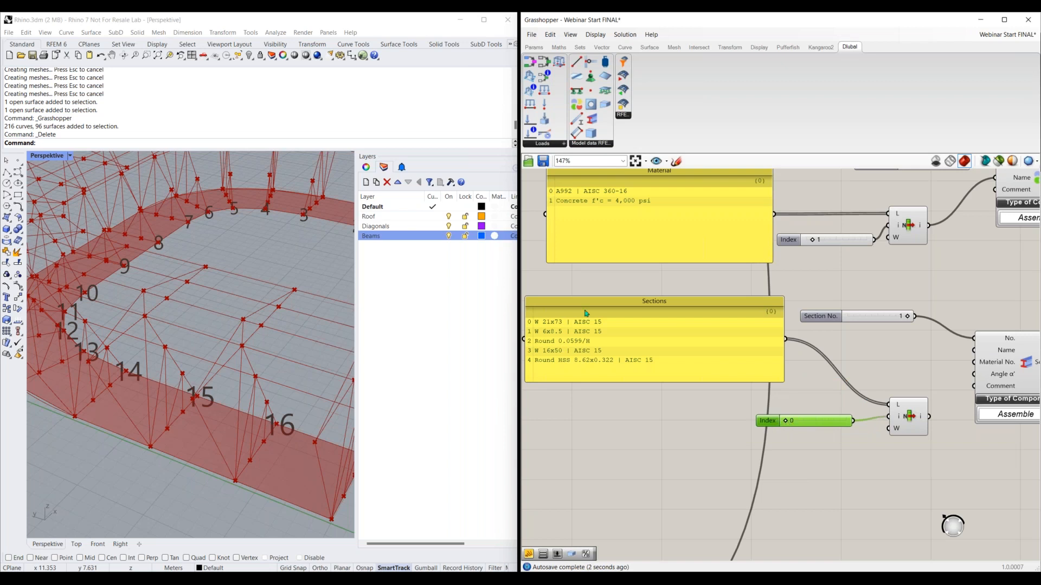
right_drag(907, 450, 762, 458)
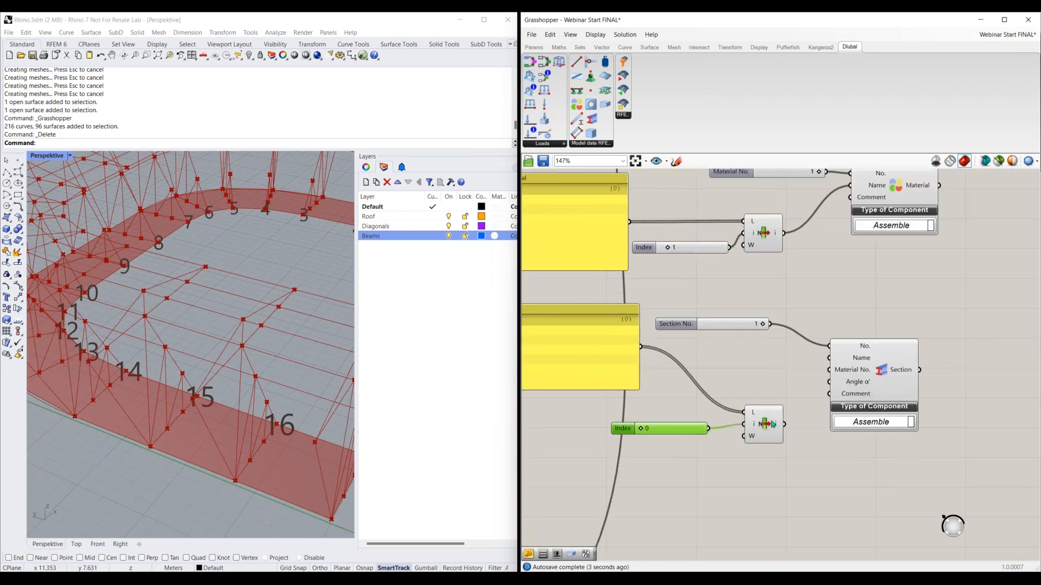
drag(765, 418, 745, 365)
drag(688, 428, 687, 410)
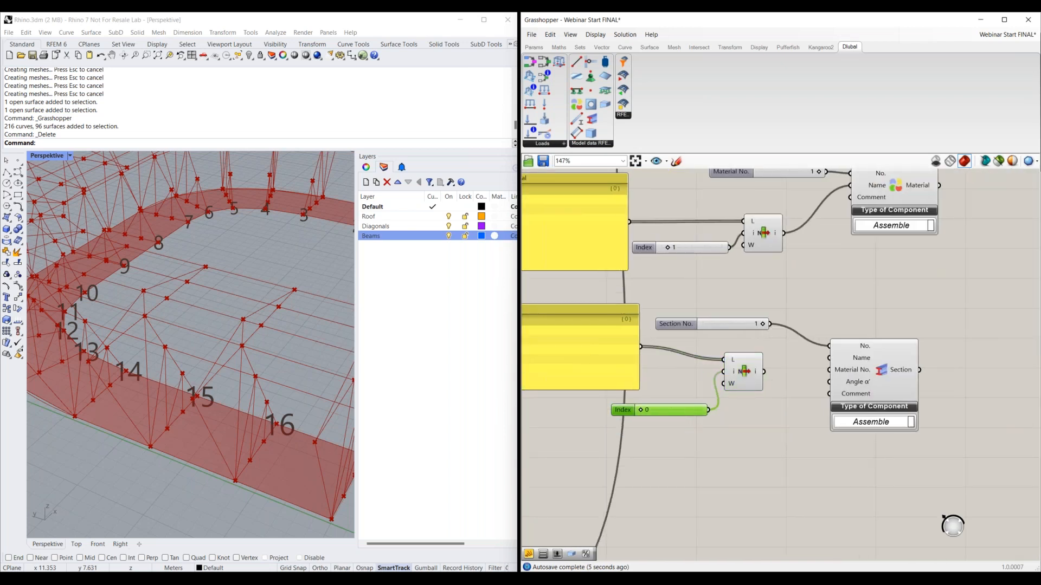
Connect the output of the Sections panel's List Item to the Section component's Name input
right_drag(669, 451, 771, 466)
right_drag(550, 421, 650, 423)
right_drag(989, 465, 830, 463)
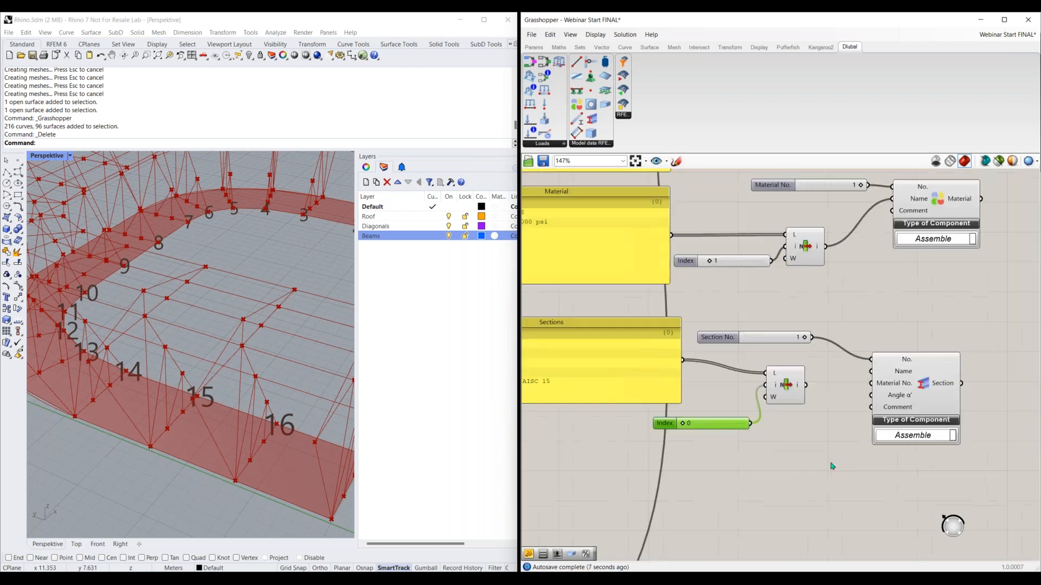
drag(807, 386, 882, 374)
Try feeding the Section component's Material No. input from a duplicate of the Section No. slider, and delete that duplicate
click(732, 340)
key(ctrl+c)
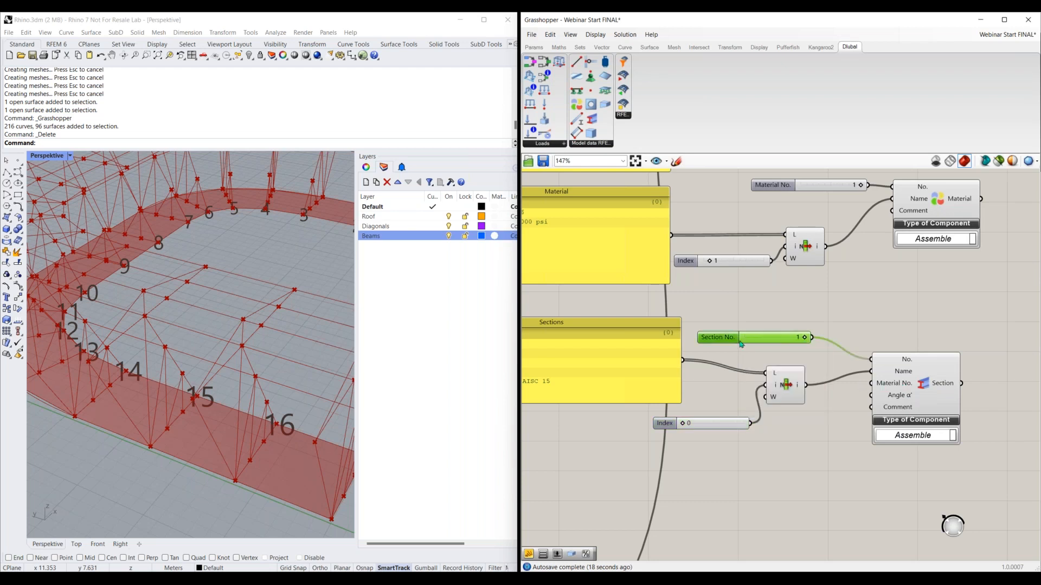
key(ctrl+v)
drag(732, 341, 762, 448)
drag(835, 445, 871, 383)
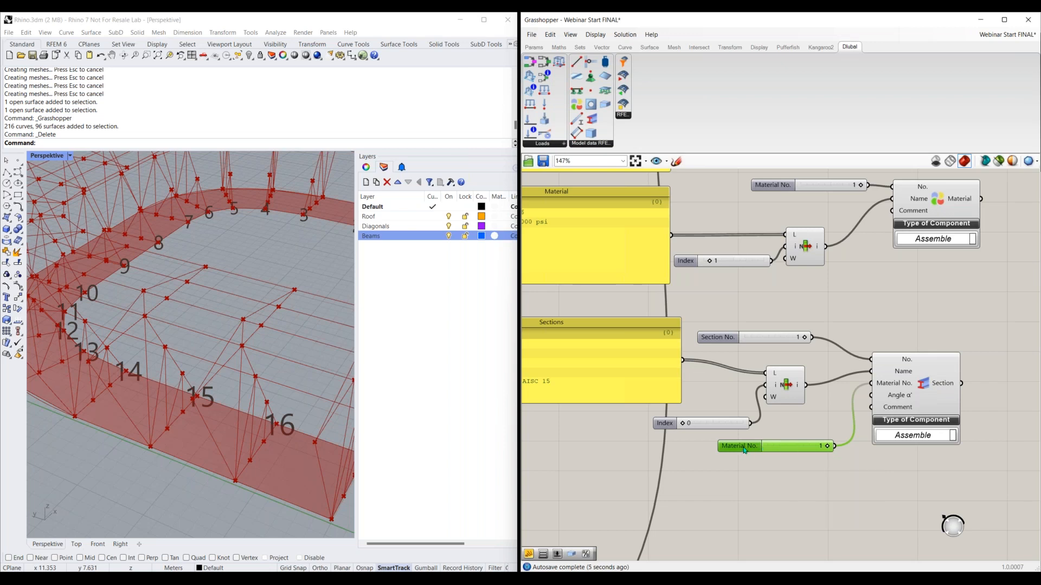
key(Delete)
Replace the second Material component's number slider with a new slider of value 2 connected to its No. input
right_drag(839, 375, 751, 530)
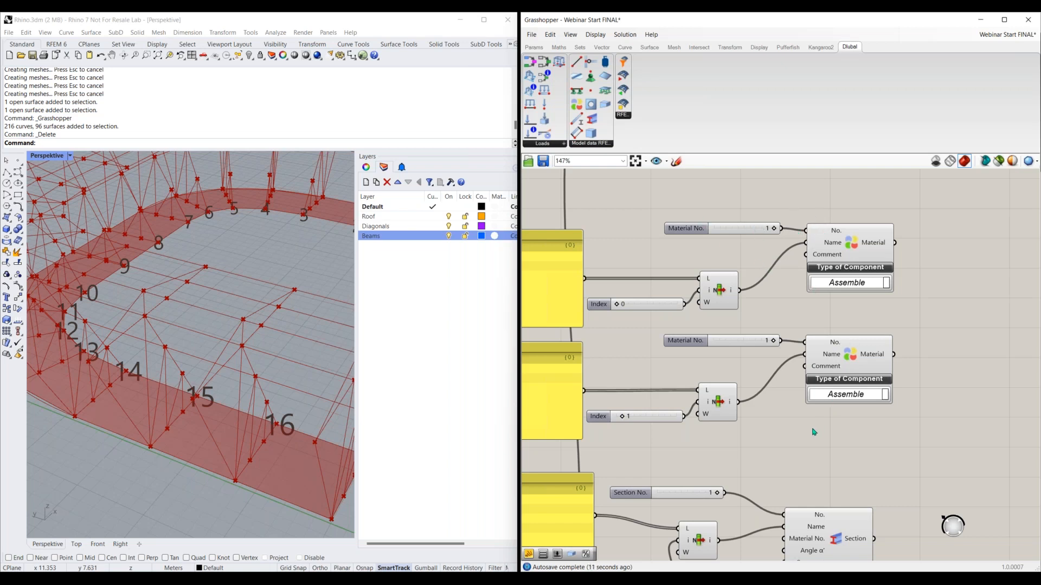
click(708, 343)
key(Delete)
double_click(695, 340)
text(2)
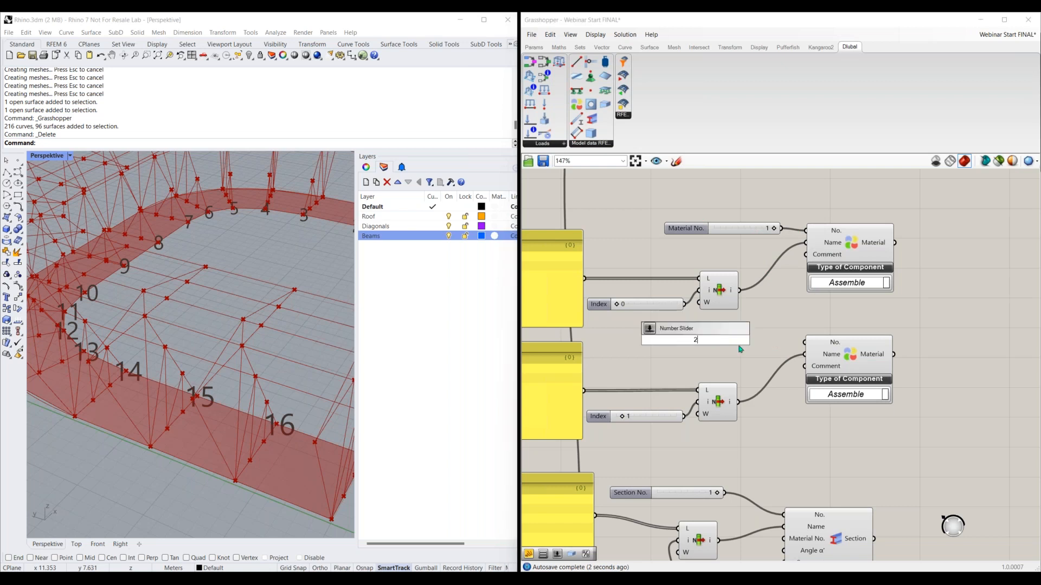
key(Return)
drag(745, 340, 801, 346)
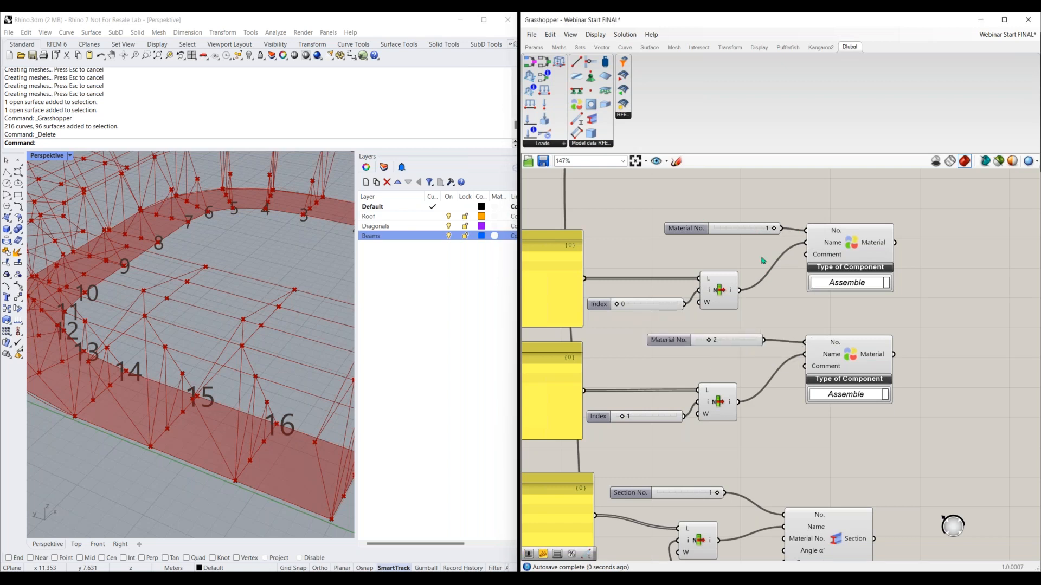
Connect the first Material component's output to the Section component's Material No. input
right_drag(777, 314, 748, 244)
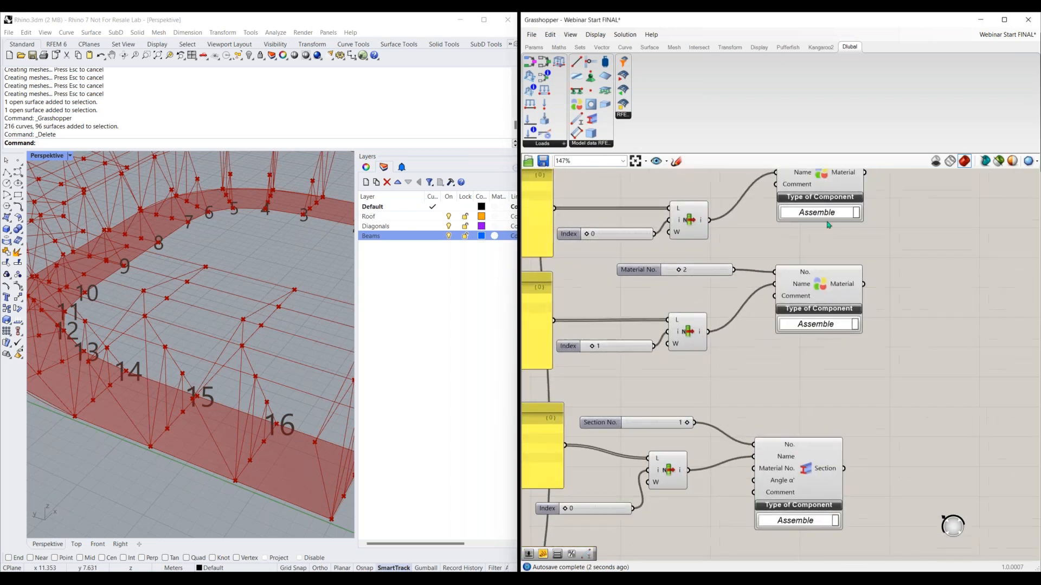
drag(850, 267, 755, 469)
right_drag(767, 407, 760, 279)
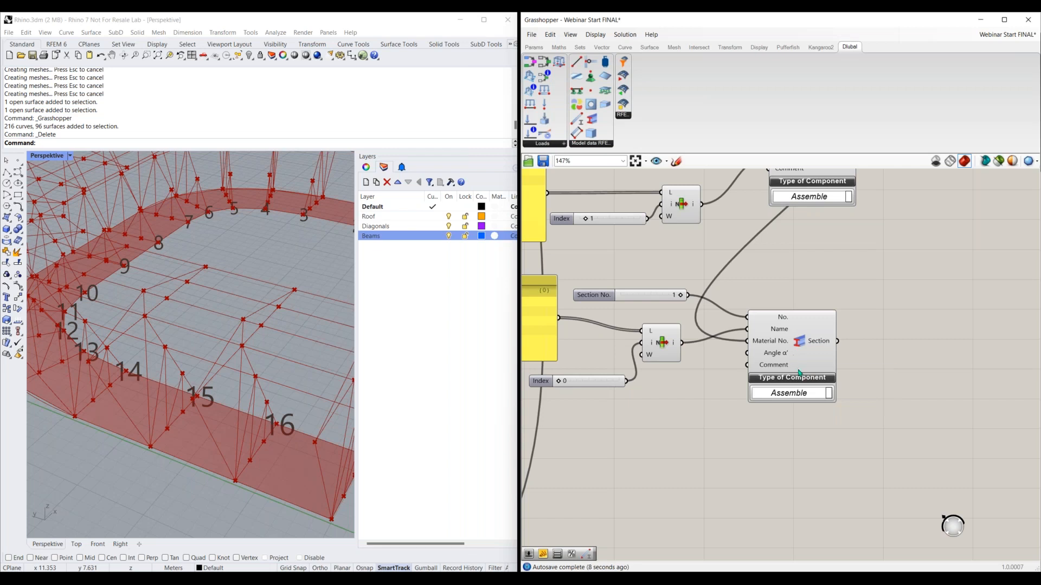
mouse_move(771, 356)
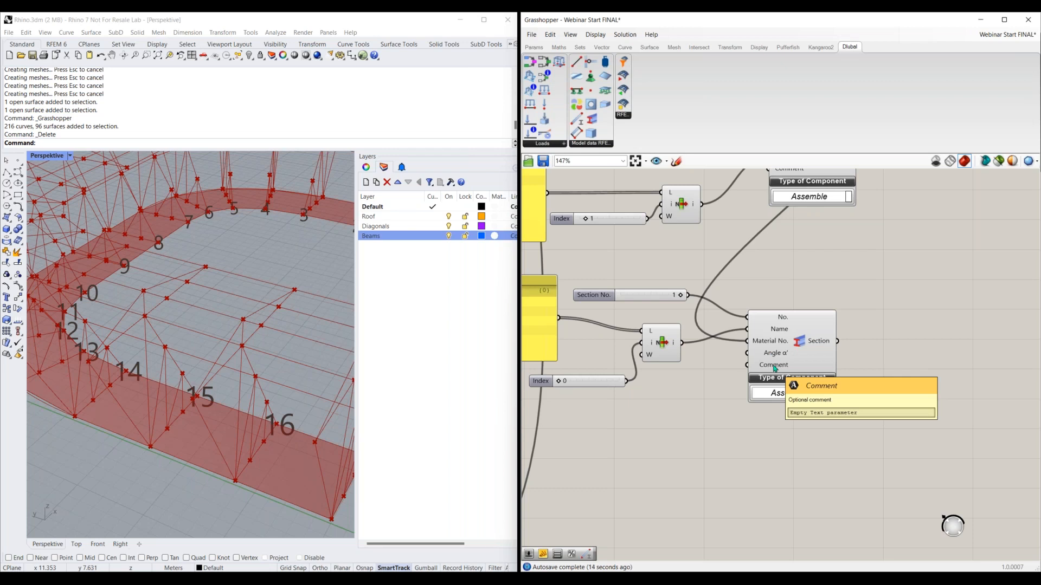
Place a Dlubal Member component on the empty canvas below the Sections panel and its Index slider
right_drag(713, 443, 793, 415)
scroll(793, 414, down, 1)
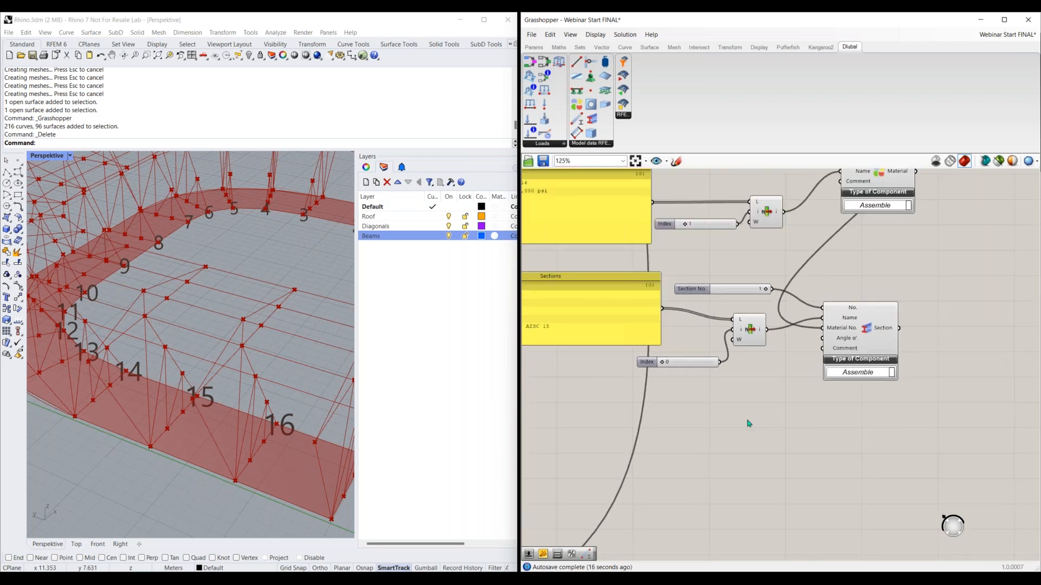
right_drag(739, 440, 889, 355)
scroll(783, 385, down, 1)
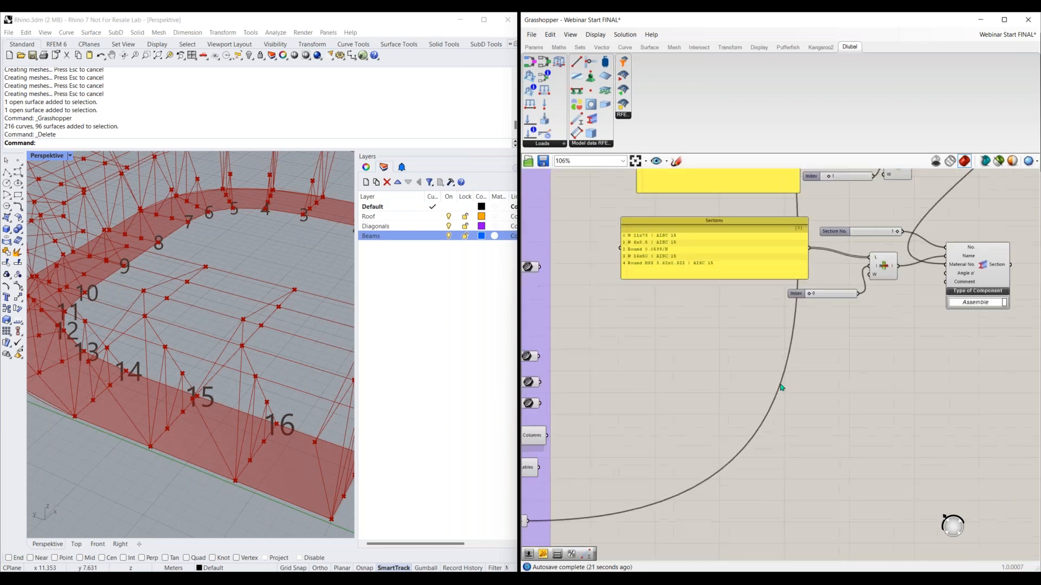
drag(580, 122, 844, 391)
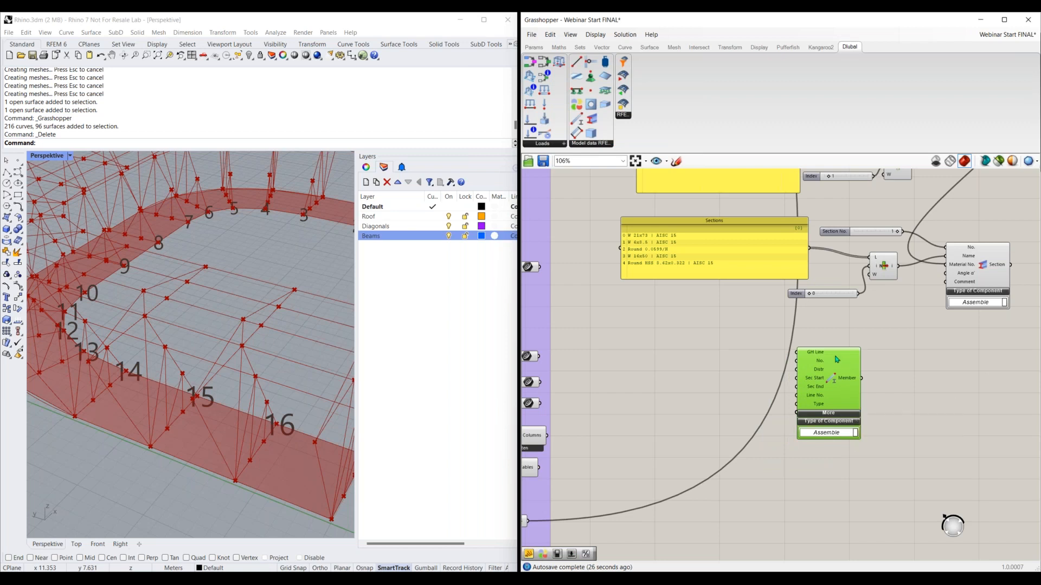
scroll(865, 382, up, 4)
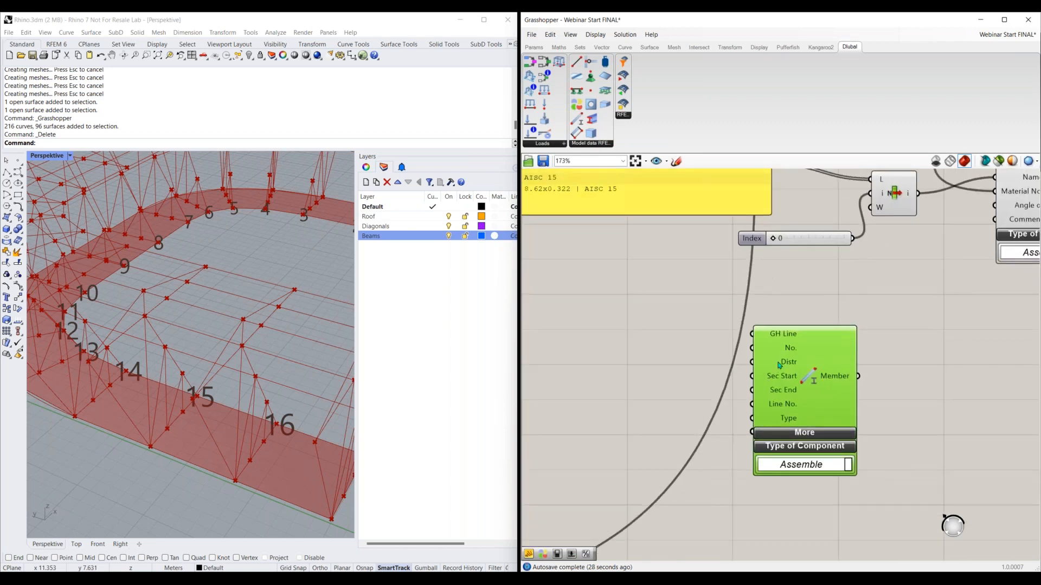
click(787, 306)
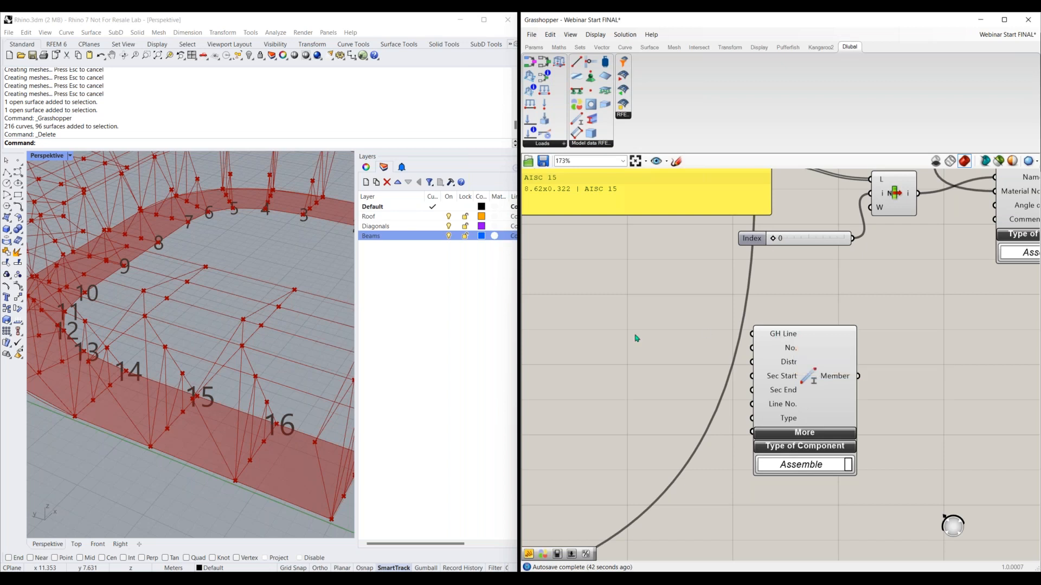
Switch the canvas display from component icons to text names
right_drag(592, 348, 878, 321)
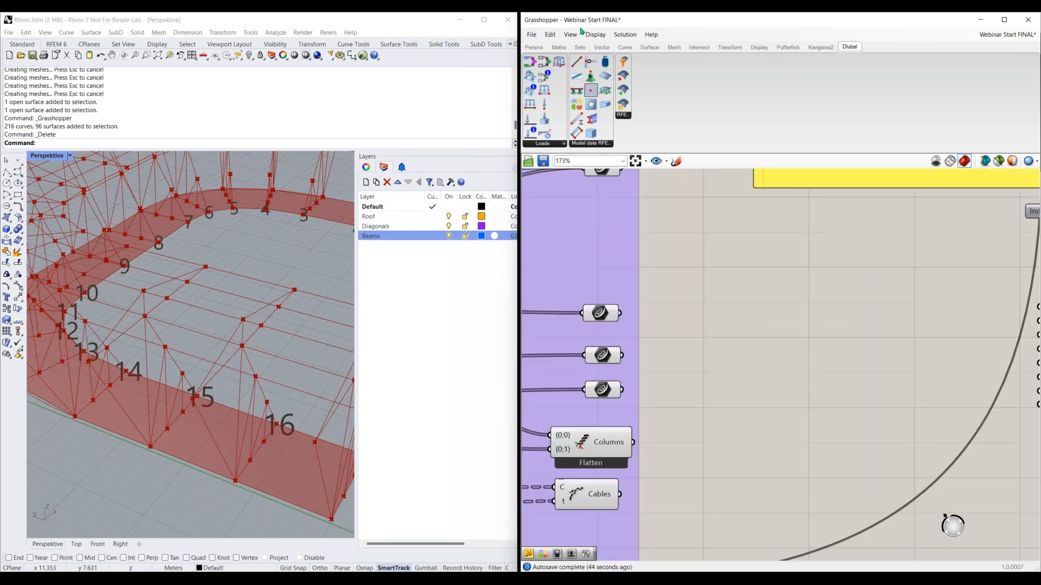
click(595, 35)
click(607, 58)
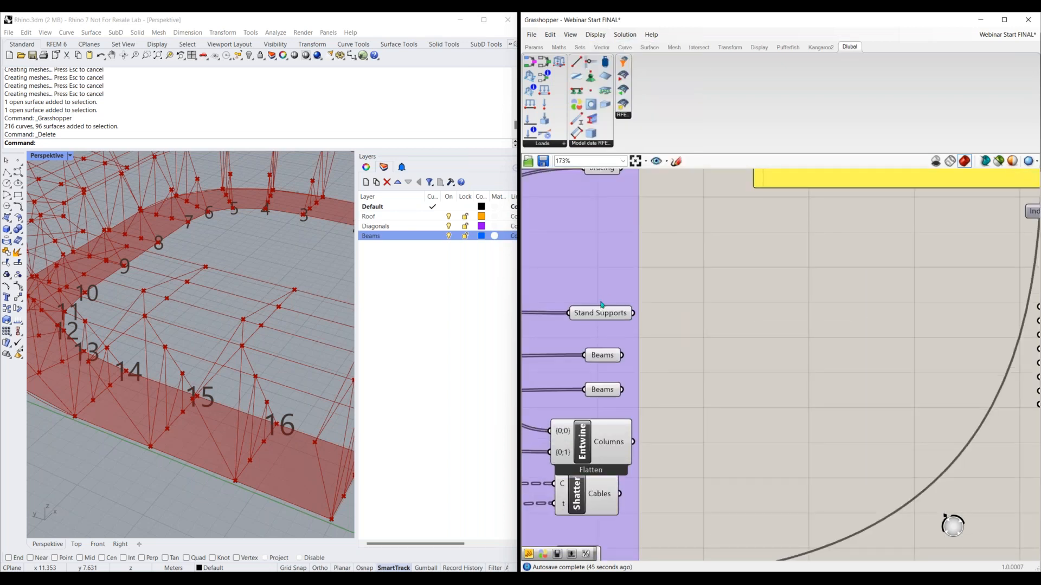
Connect both Beams parameters from the stadium definition to the Member component's GH Line input
click(607, 356)
right_drag(609, 393, 633, 336)
click(633, 337)
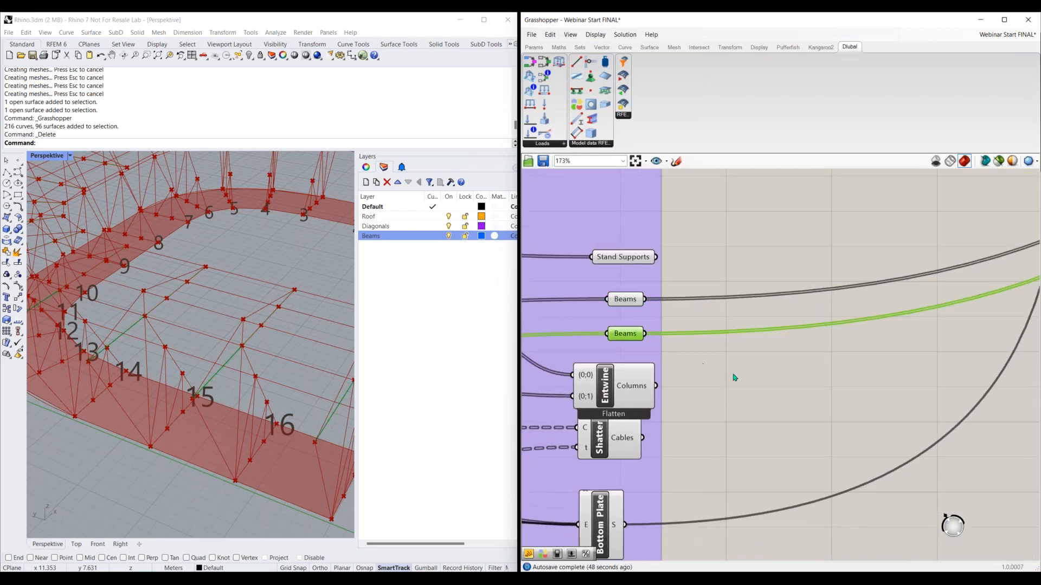
scroll(734, 374, down, 2)
click(679, 342)
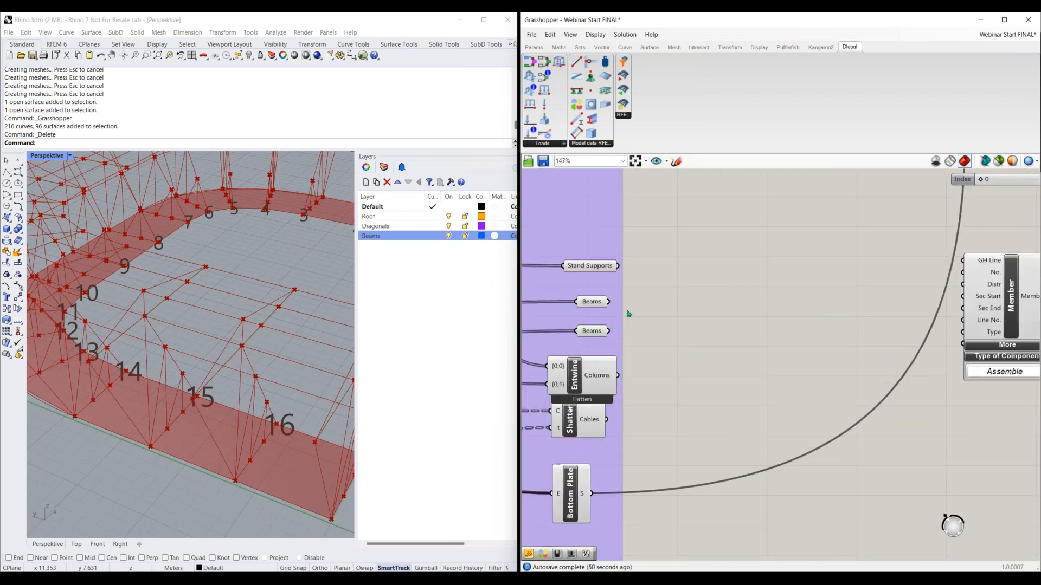
drag(608, 301, 962, 260)
shift+drag(608, 331, 963, 261)
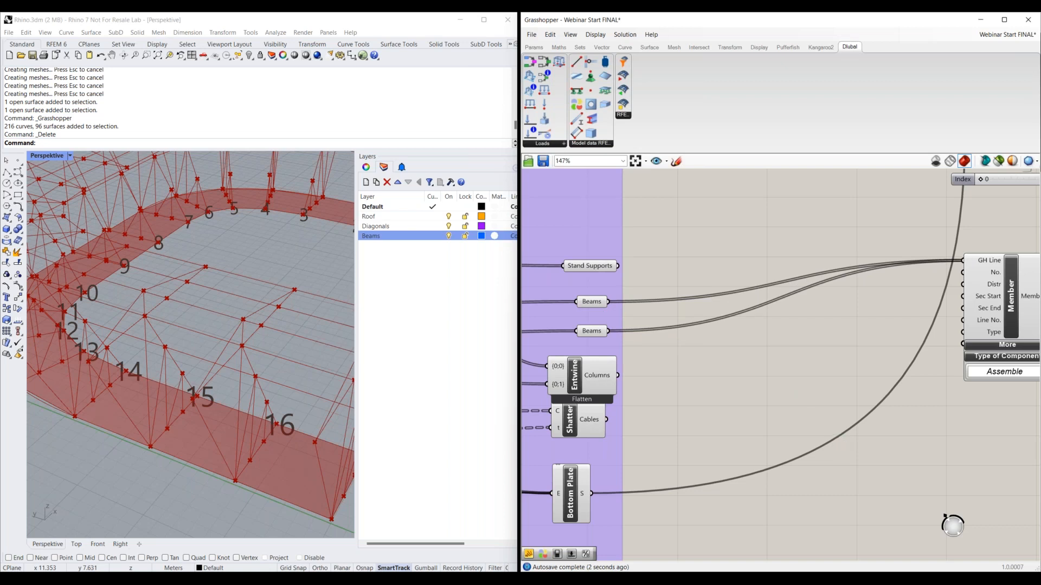
Add a Panel beside the Member component and set it to treat each line as a separate list item
right_drag(985, 273, 802, 291)
scroll(810, 292, up, 1)
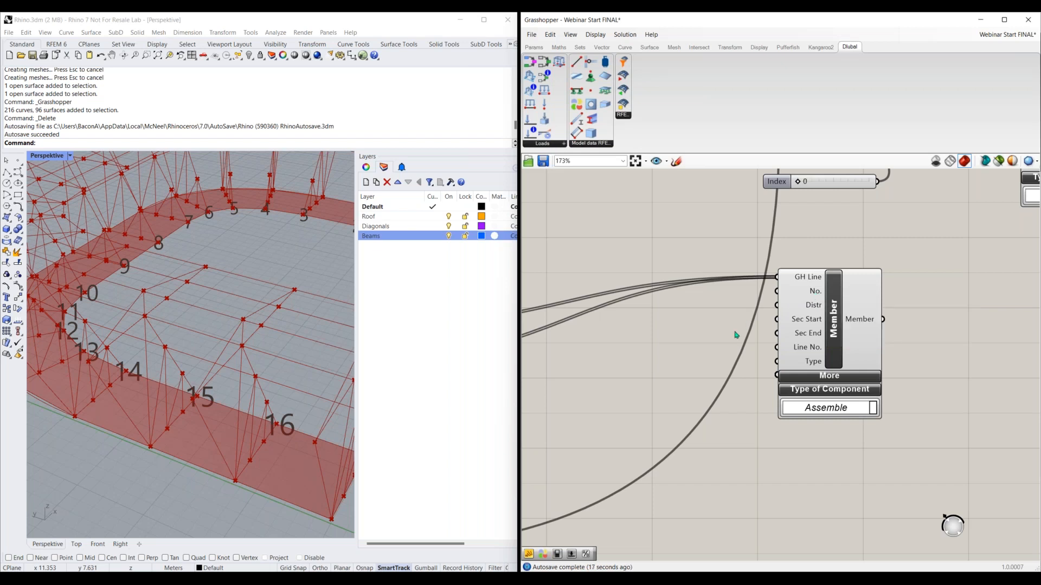
double_click(694, 332)
text(panel)
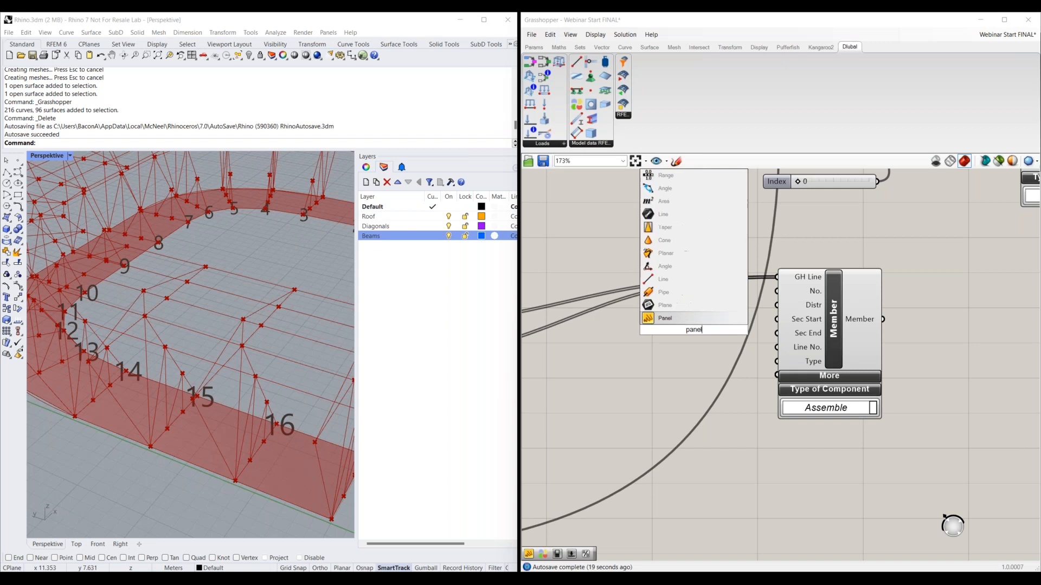
click(690, 318)
click(663, 343)
right_click(665, 347)
click(690, 366)
Enter 1, 2, 3 and 4 on separate lines in the new panel and connect it to the Member component's No. input
double_click(656, 333)
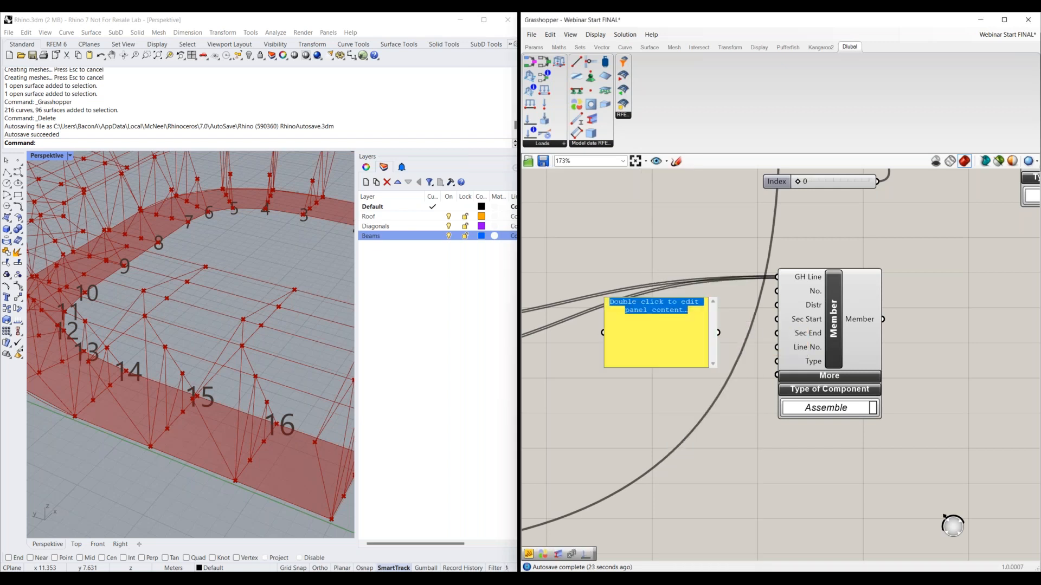
key(BackSpace)
text(1)
key(Return)
text(2)
key(Return)
text(3)
key(Return)
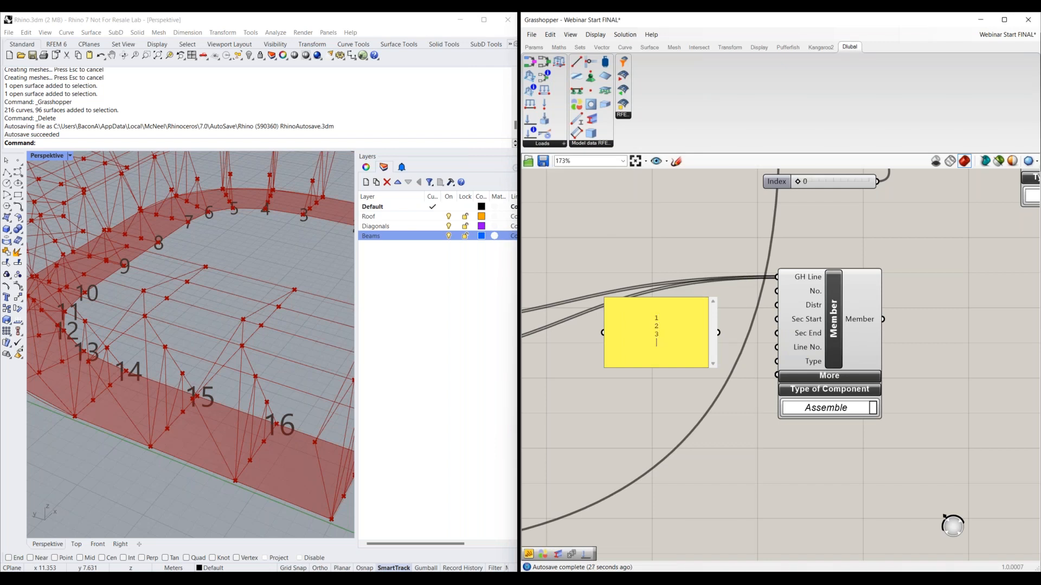
text(1)
key(Return)
text(2)
key(Return)
text(3)
key(Return)
text(4)
click(704, 404)
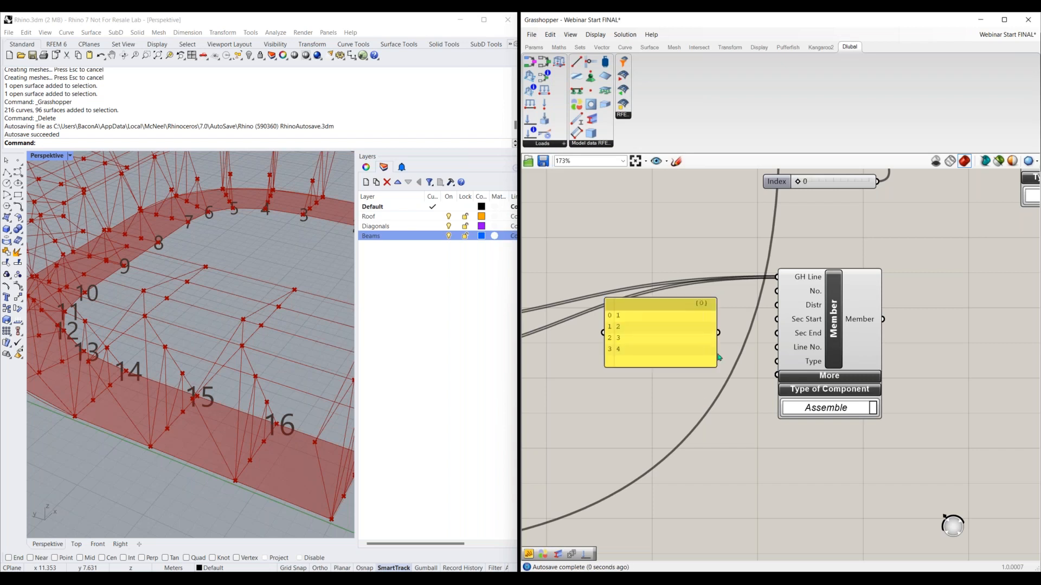
drag(718, 333, 777, 291)
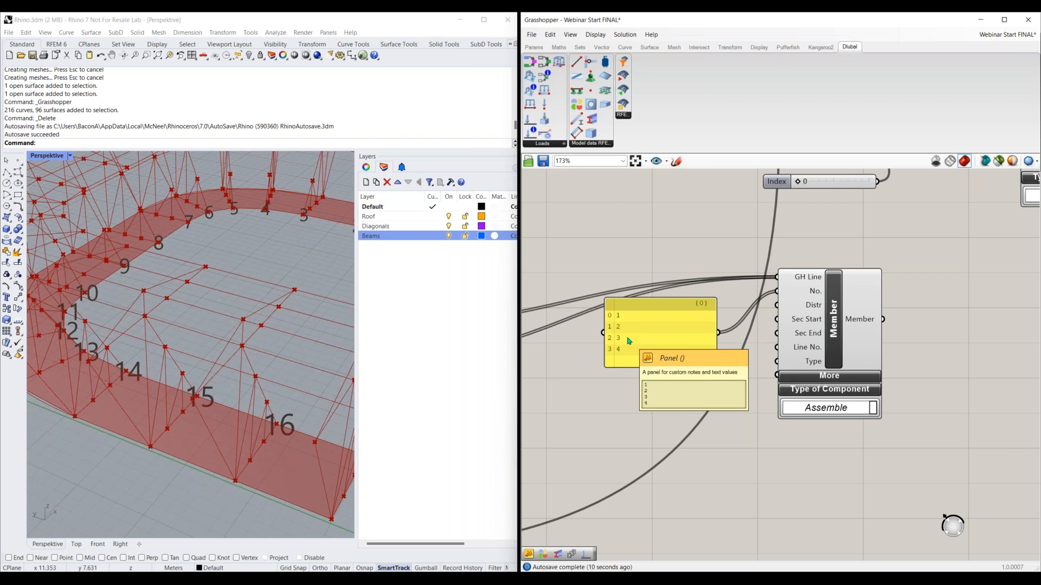
Delete the panel listing 1 to 4 that feeds the Member component's No. input
scroll(605, 362, down, 1)
right_drag(582, 403, 895, 406)
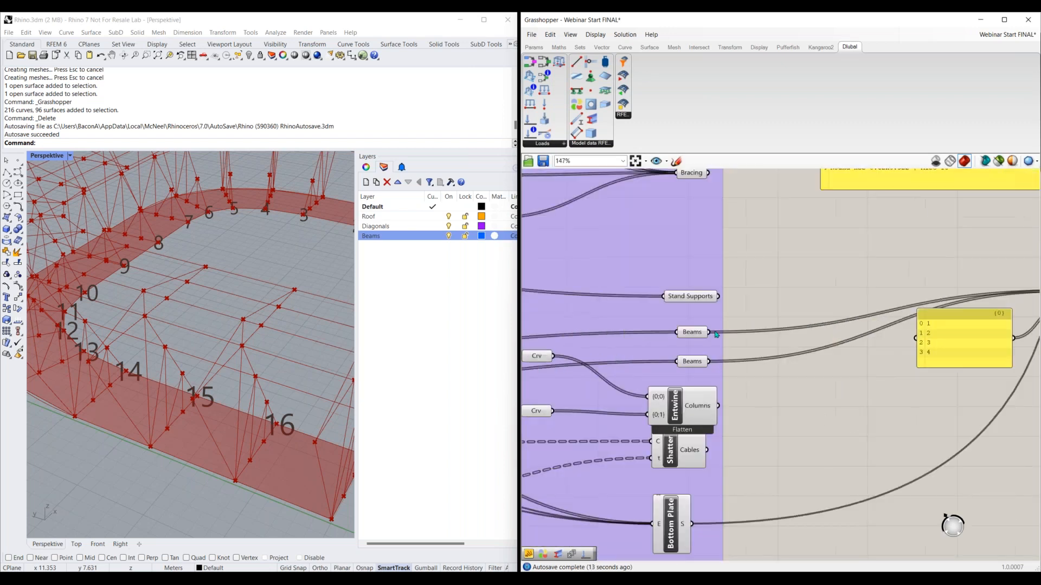
mouse_move(691, 357)
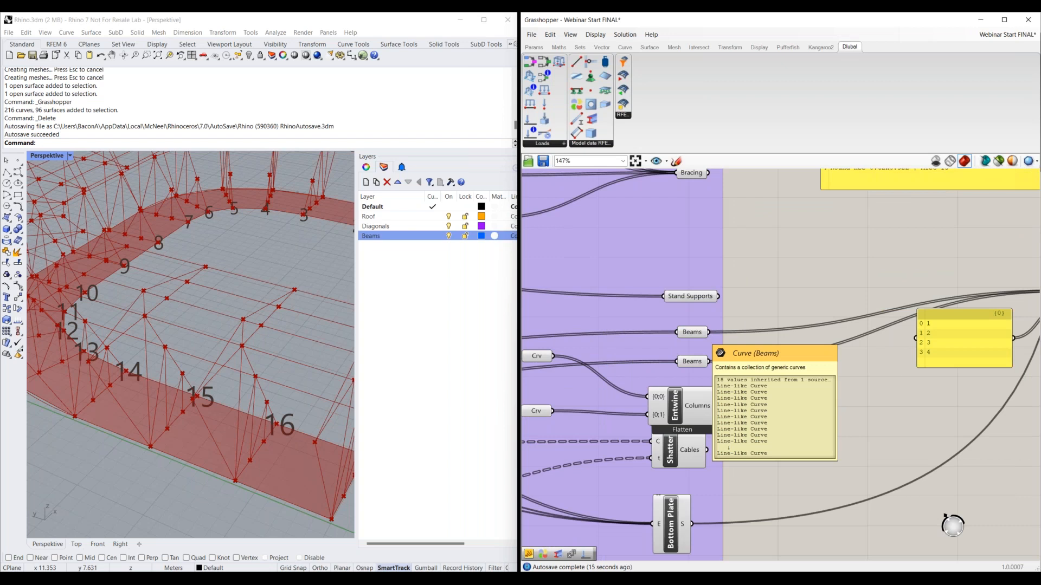
mouse_move(690, 336)
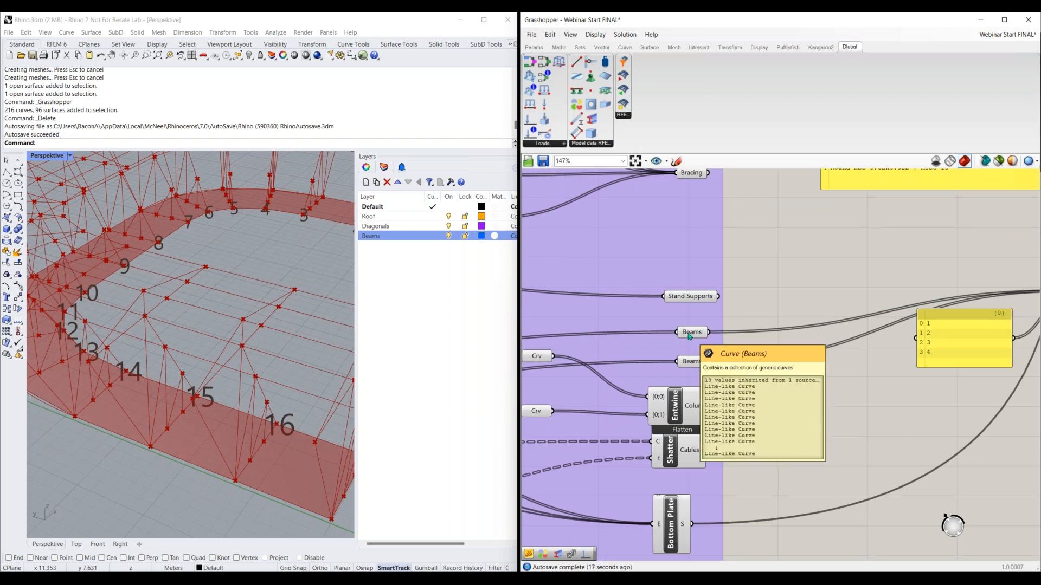
right_drag(866, 442, 724, 448)
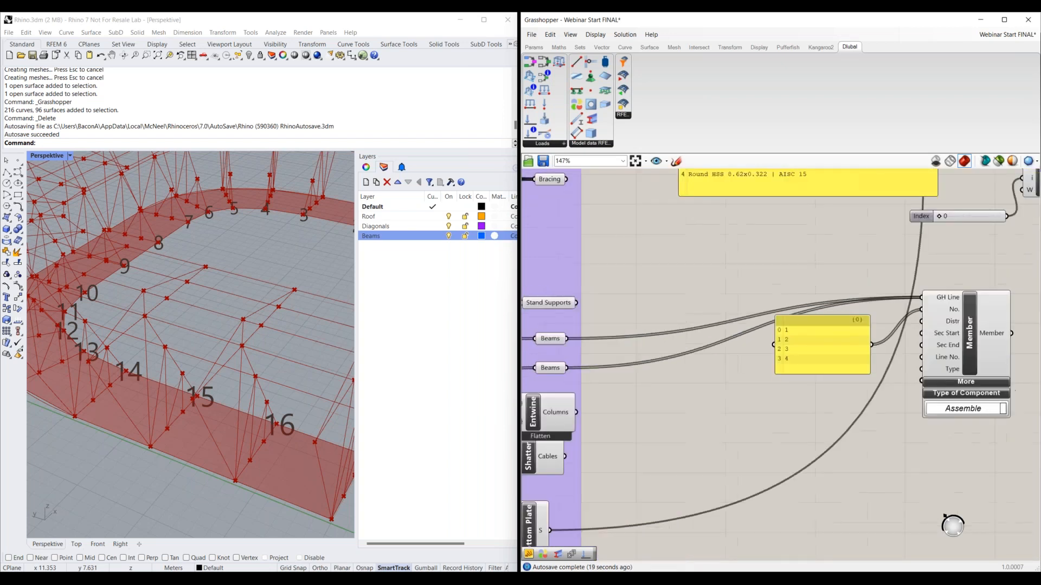
mouse_move(808, 364)
click(838, 347)
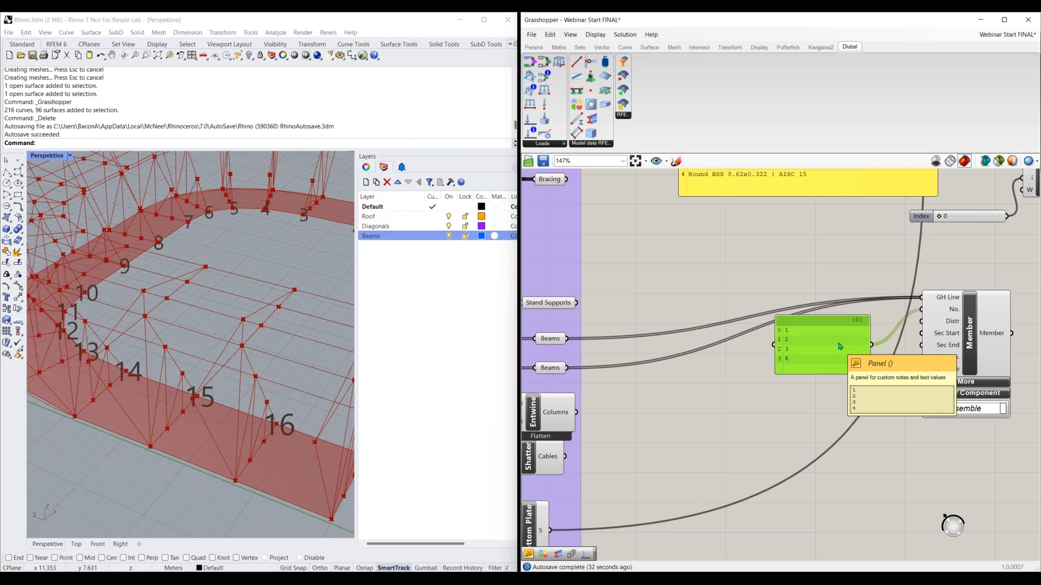
mouse_move(556, 347)
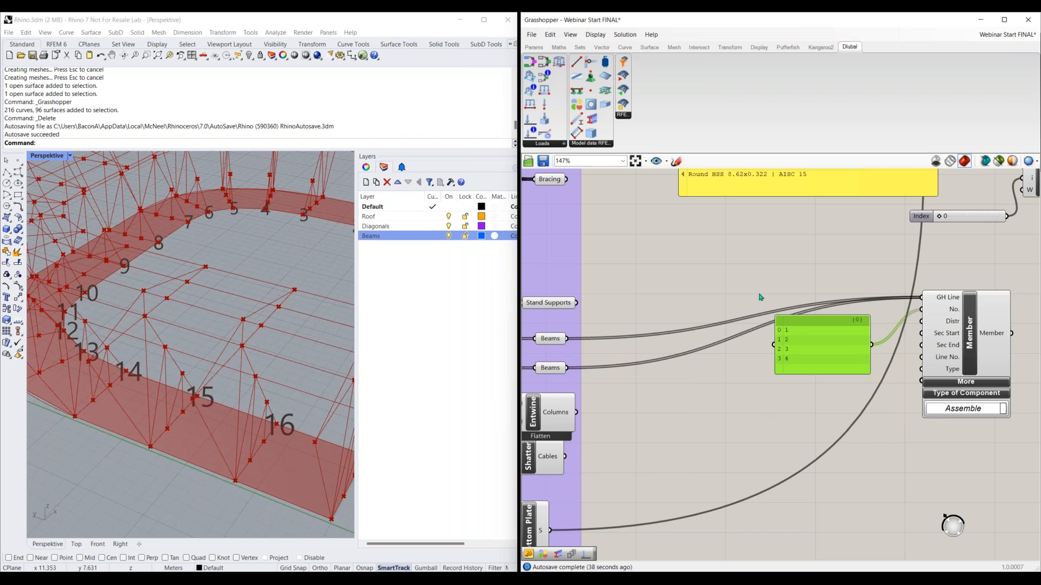
mouse_move(833, 324)
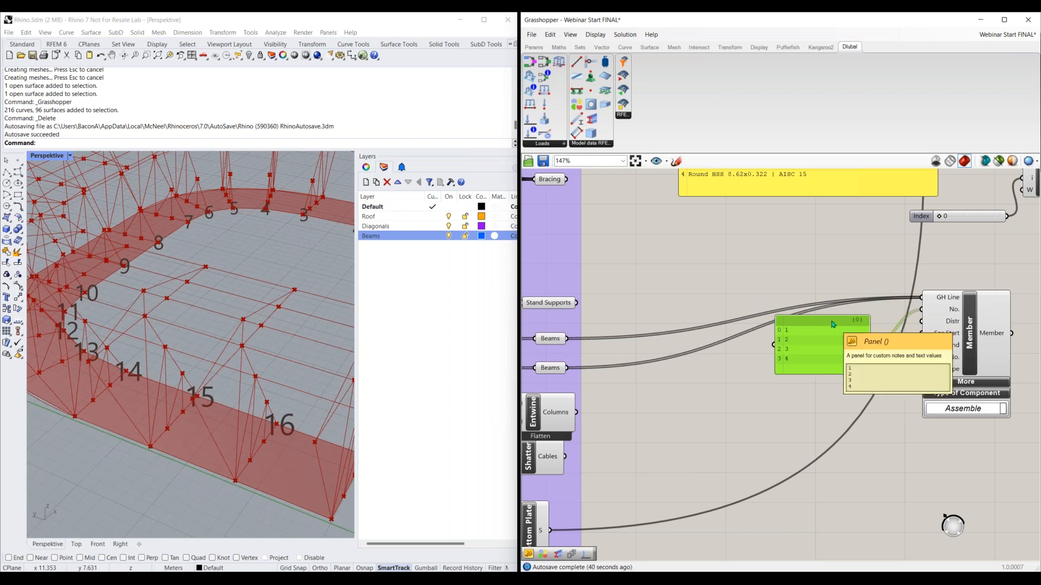
key(Delete)
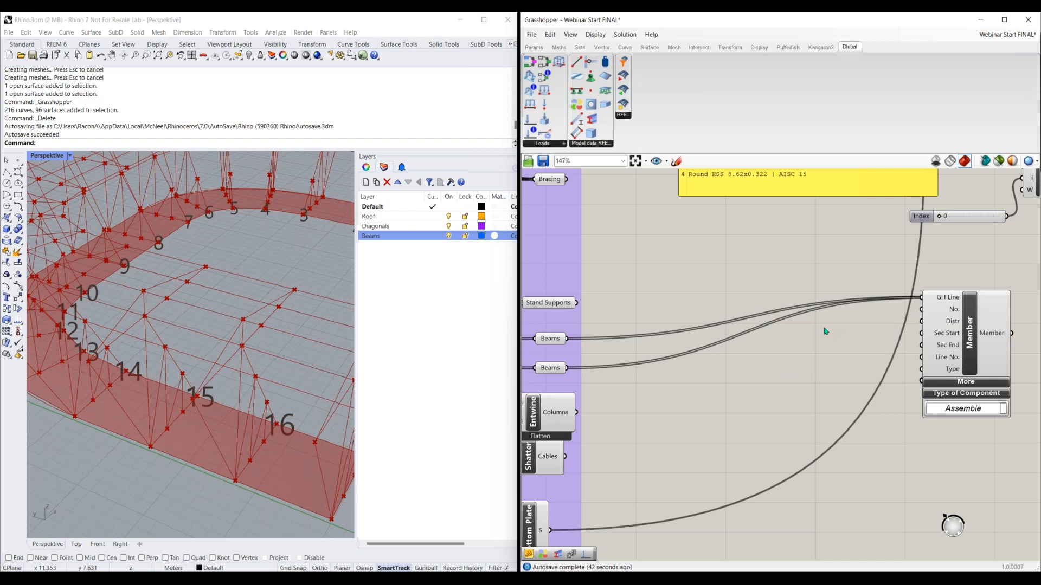
Add a Series component to the canvas between the Beams parameters and the Member component
double_click(698, 384)
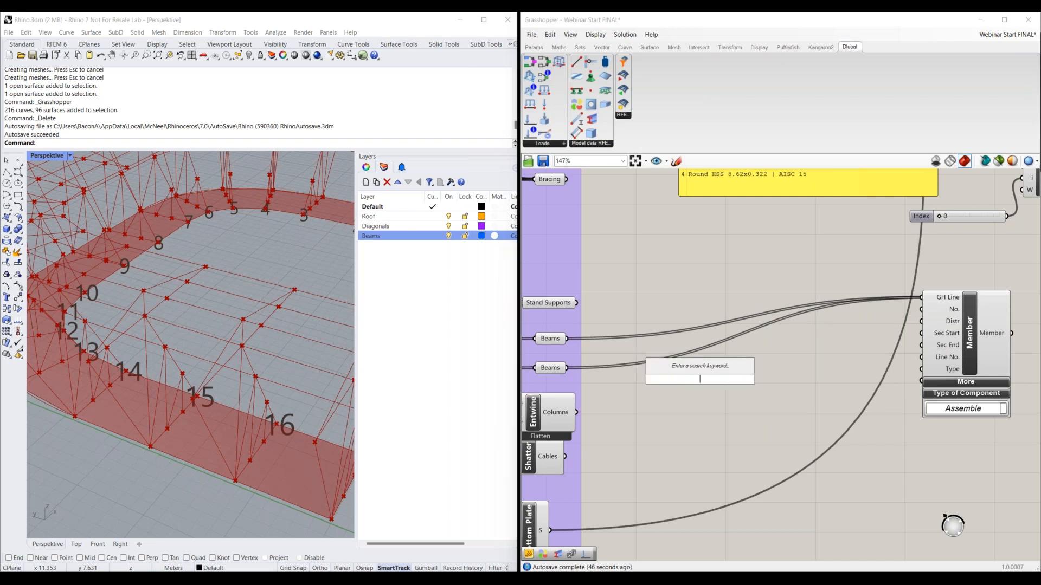
text(series)
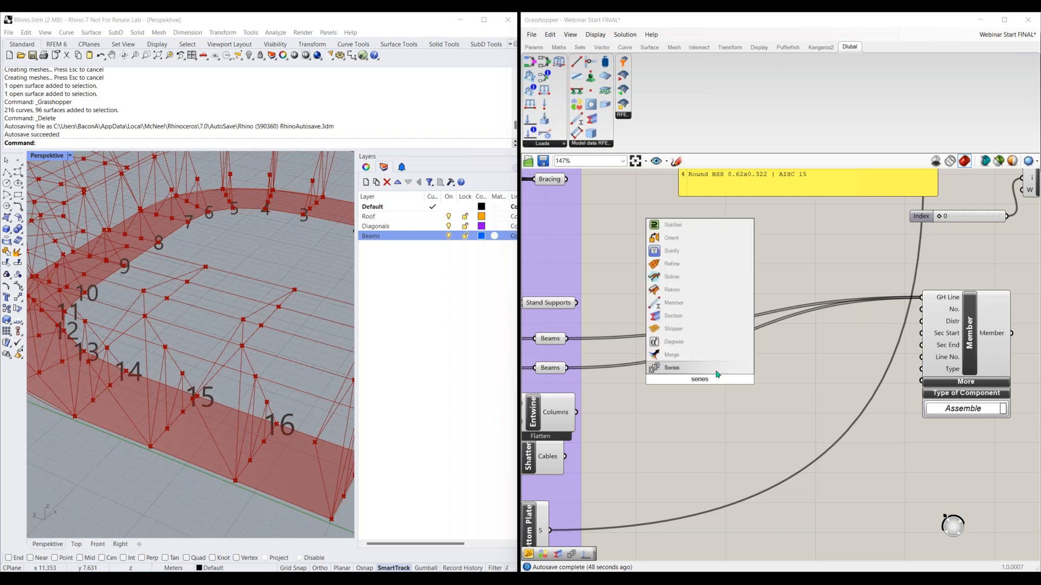
click(672, 367)
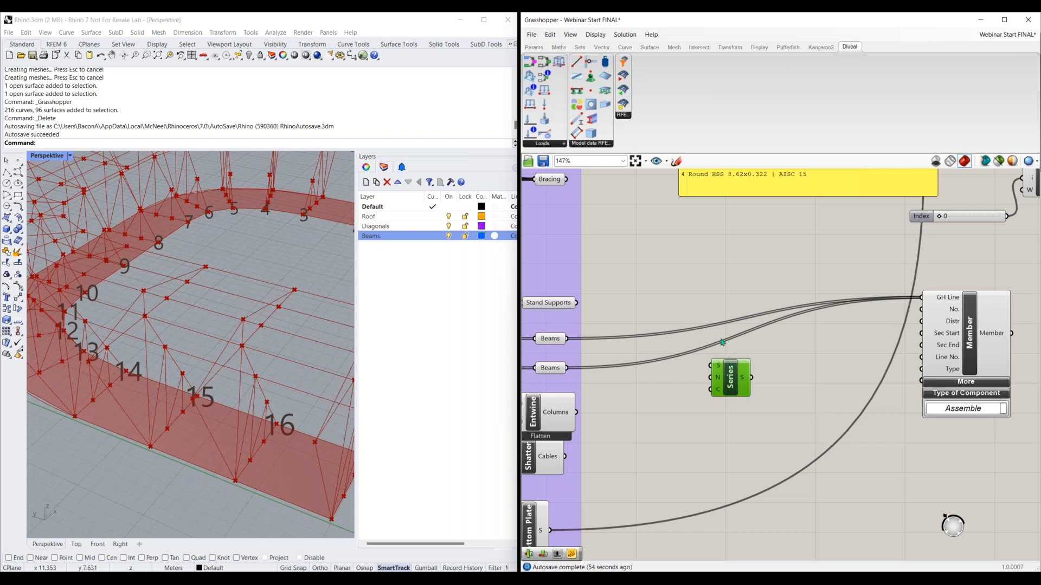
Add a number slider set to 1 and connect it to the Series component's Start and Step inputs
click(653, 390)
double_click(653, 389)
text(1)
click(663, 379)
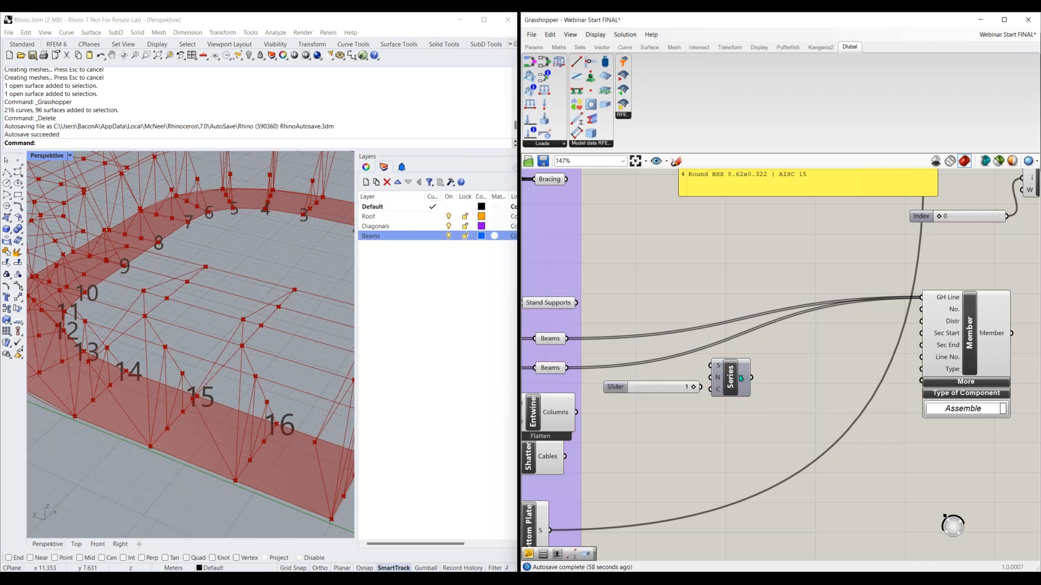
mouse_move(730, 379)
mouse_down()
mouse_move(758, 400)
mouse_move(739, 385)
mouse_up()
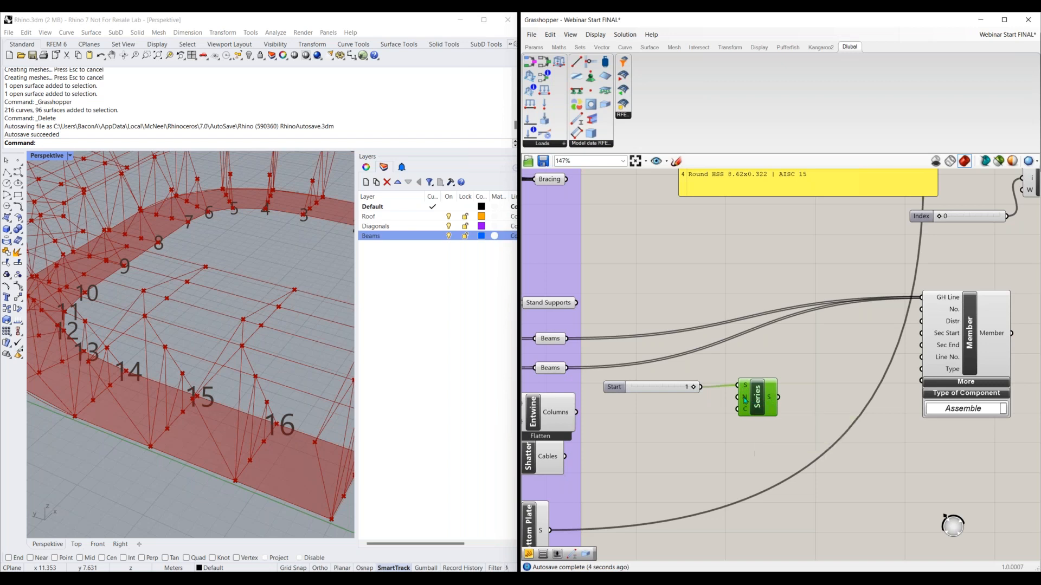
drag(703, 389, 740, 398)
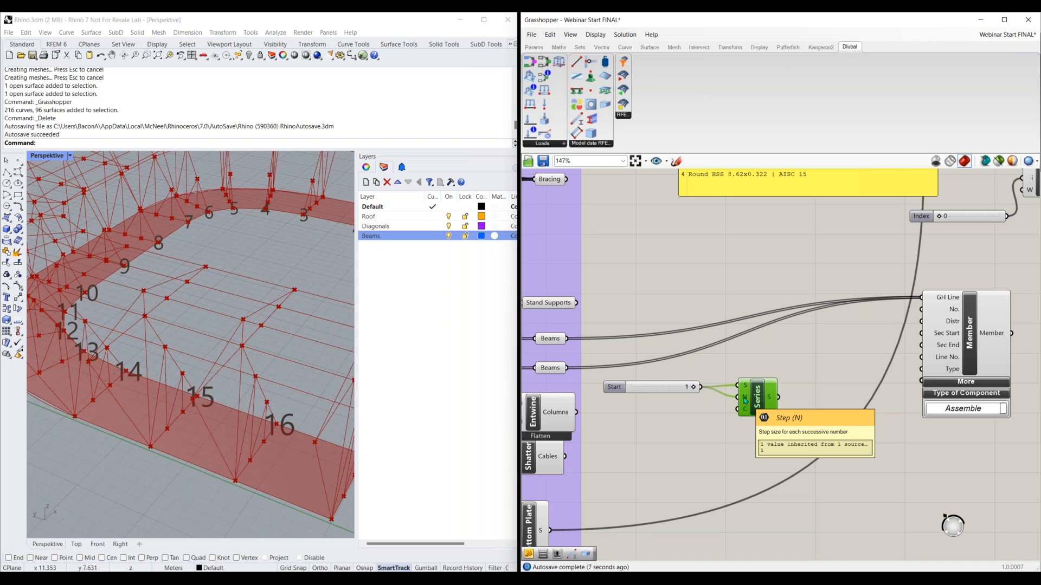
right_drag(749, 463, 754, 413)
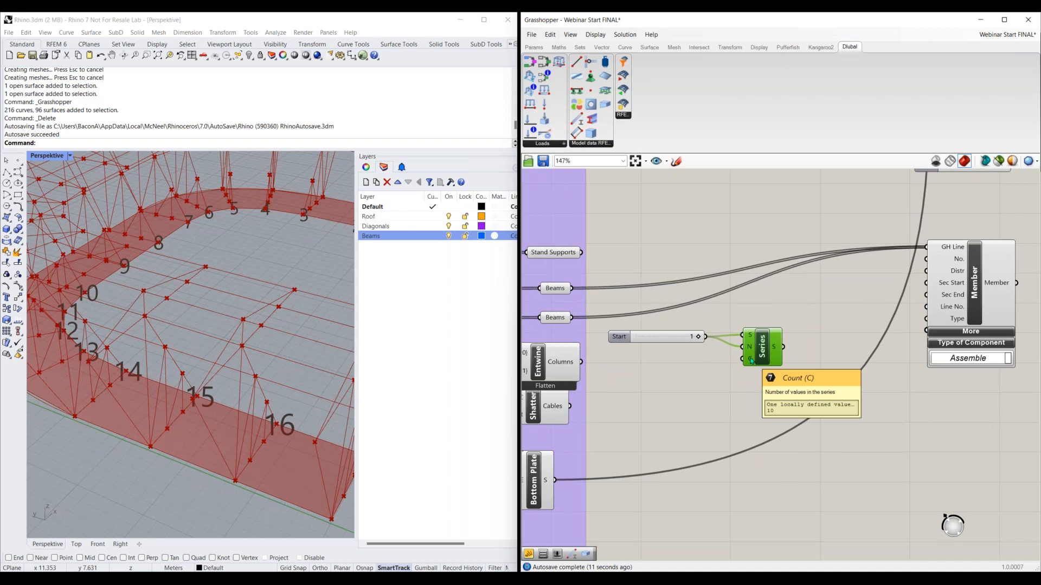
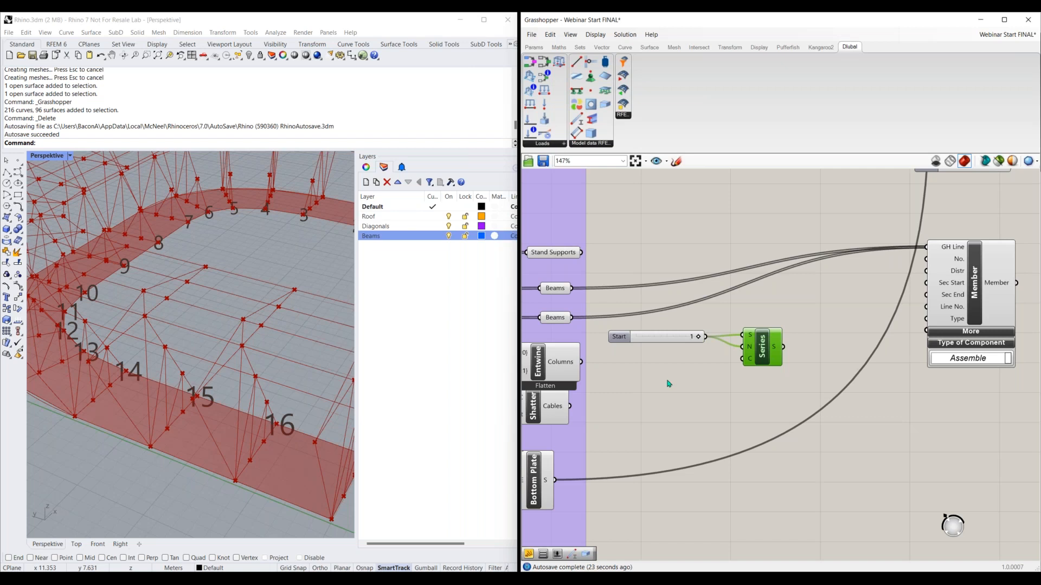
Add a panel below the Series component and connect both Beams parameters to its input
right_drag(611, 302, 617, 276)
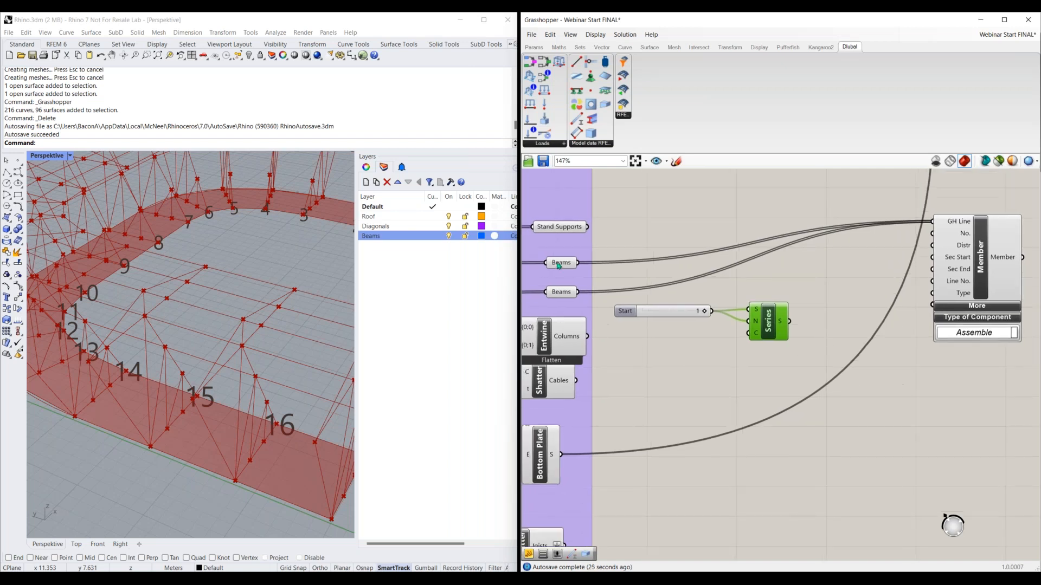
click(558, 266)
click(561, 288)
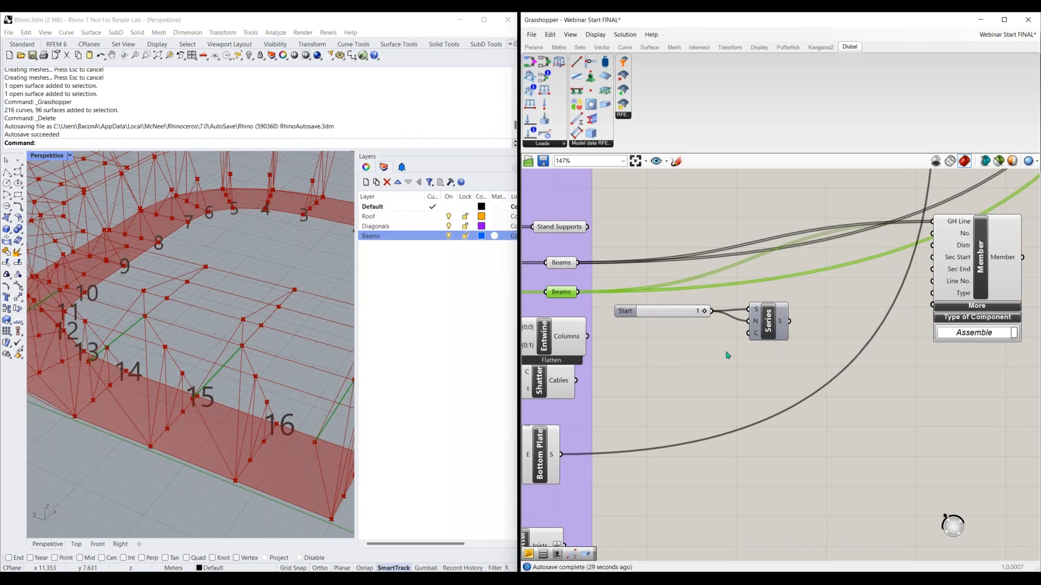
double_click(699, 364)
text(panel)
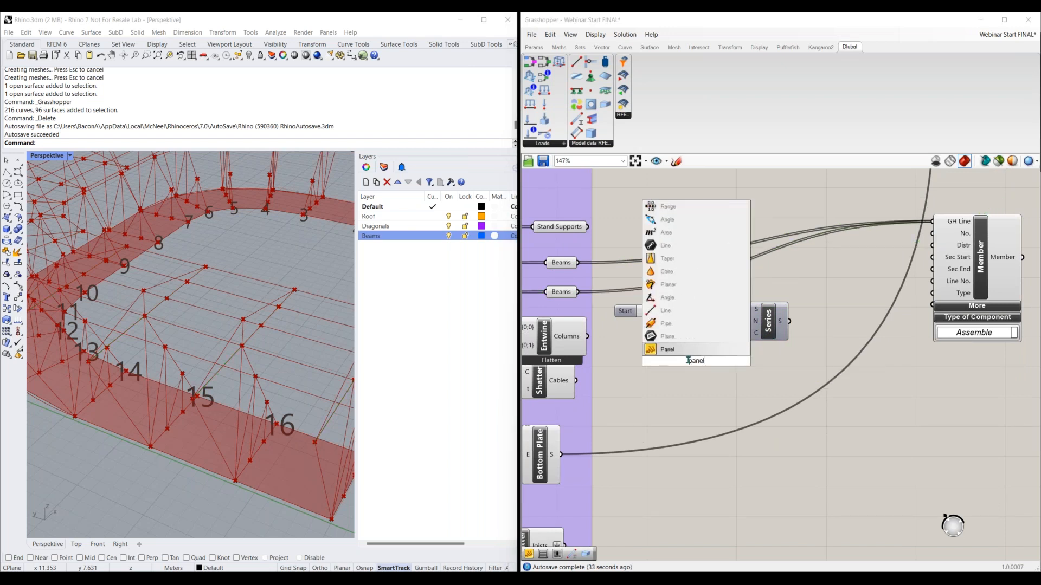
key(Return)
drag(695, 365, 712, 376)
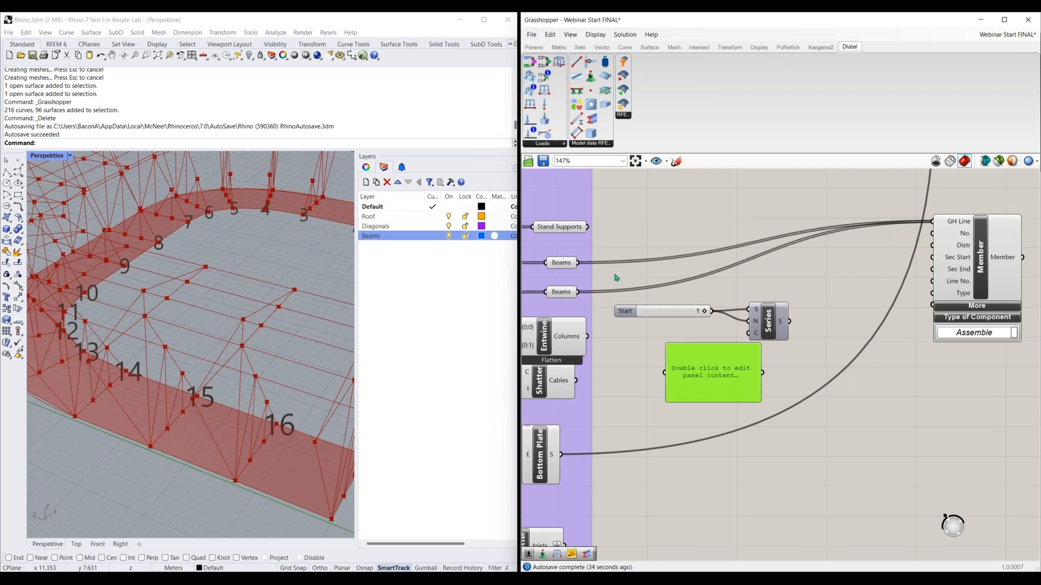
drag(578, 263, 665, 373)
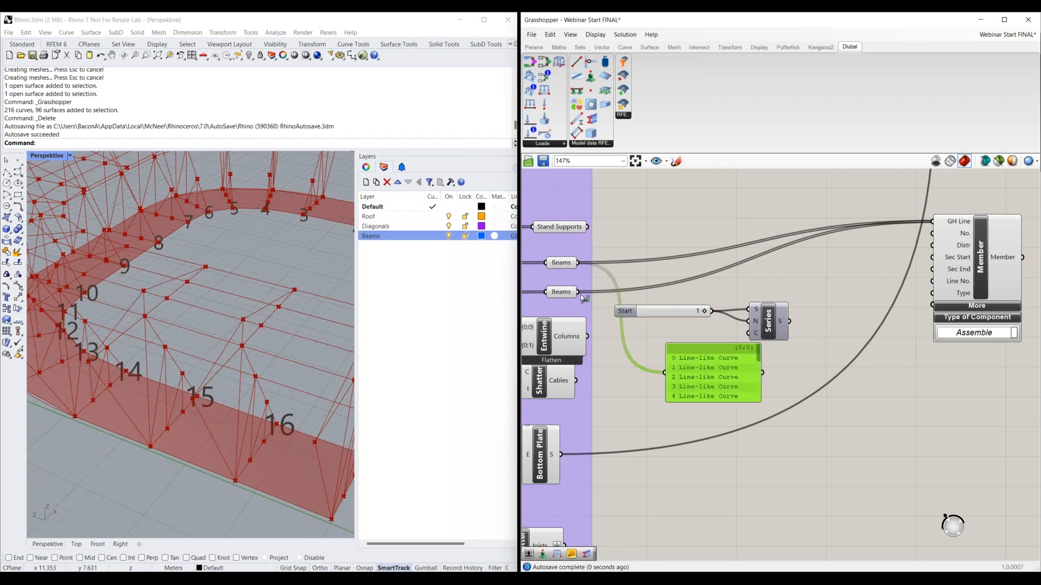
shift+drag(578, 293, 665, 373)
Enlarge the panel to examine the whole list of beam curves and their indices, and delete the panel
right_drag(739, 485, 696, 370)
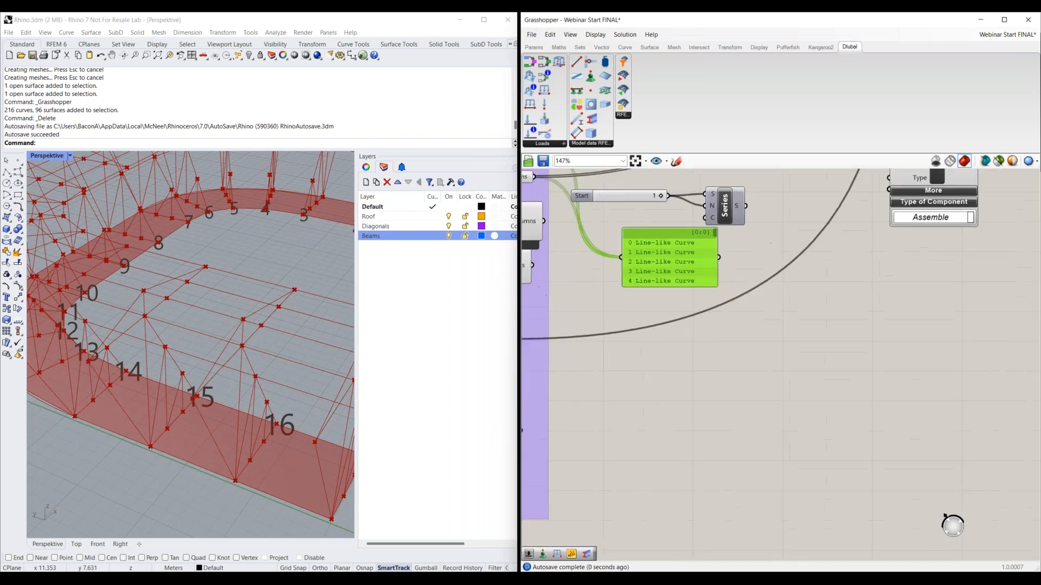
drag(668, 286, 667, 542)
right_drag(667, 542, 671, 442)
drag(665, 452, 667, 511)
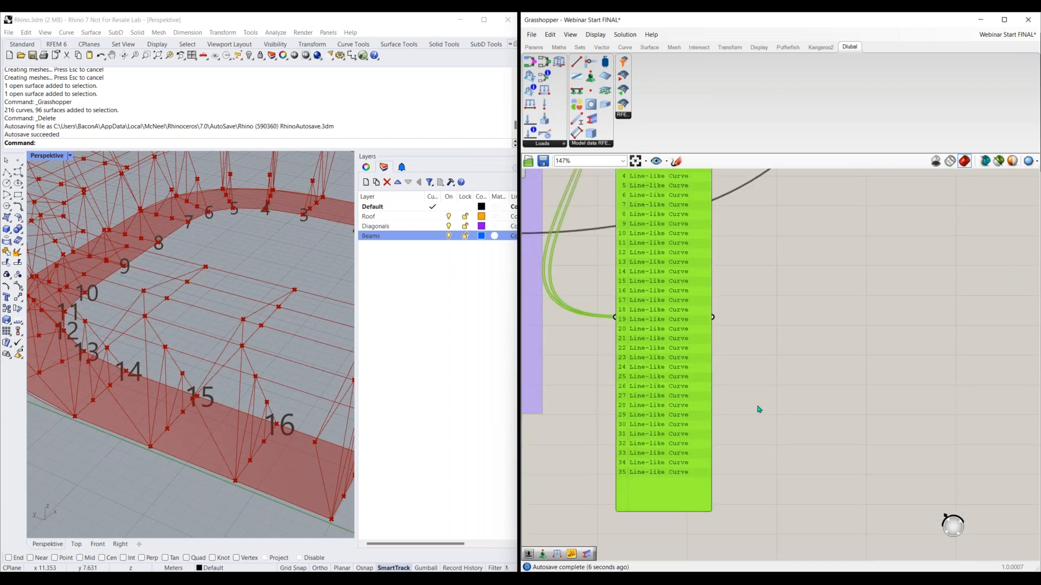
right_drag(731, 418, 725, 446)
right_drag(771, 396, 761, 428)
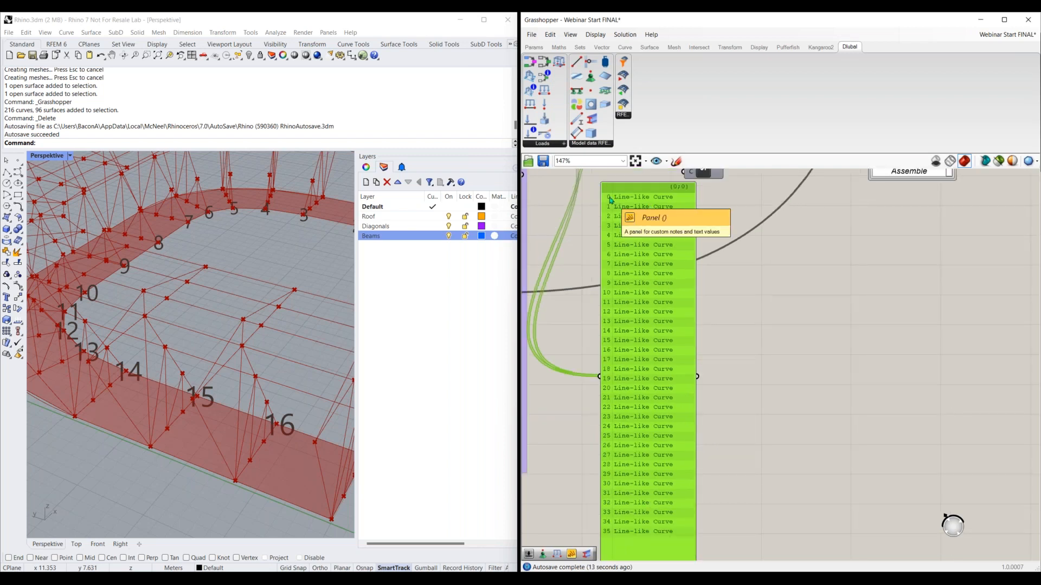
scroll(804, 363, down, 1)
scroll(765, 351, down, 1)
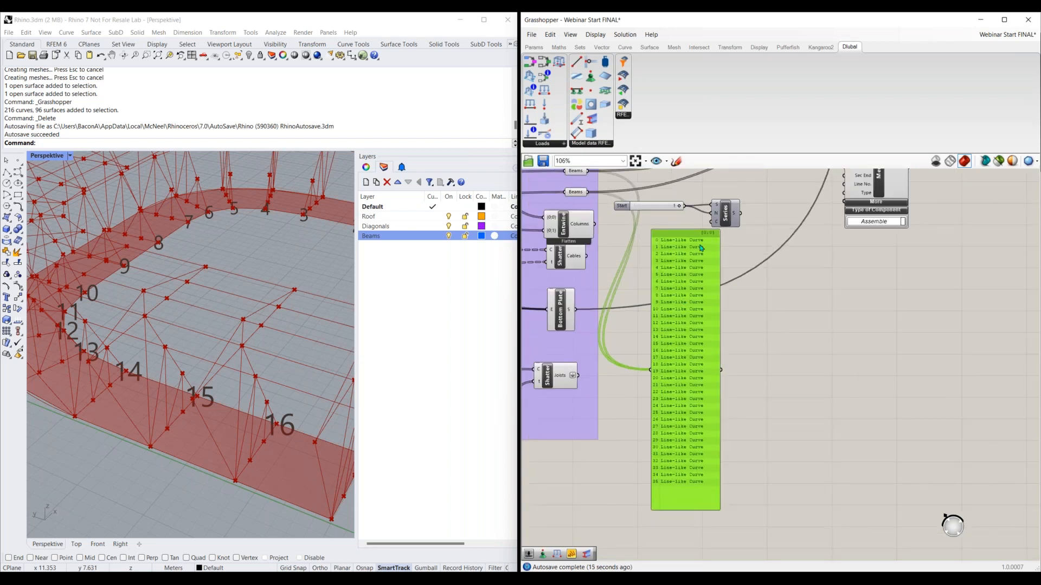
key(Delete)
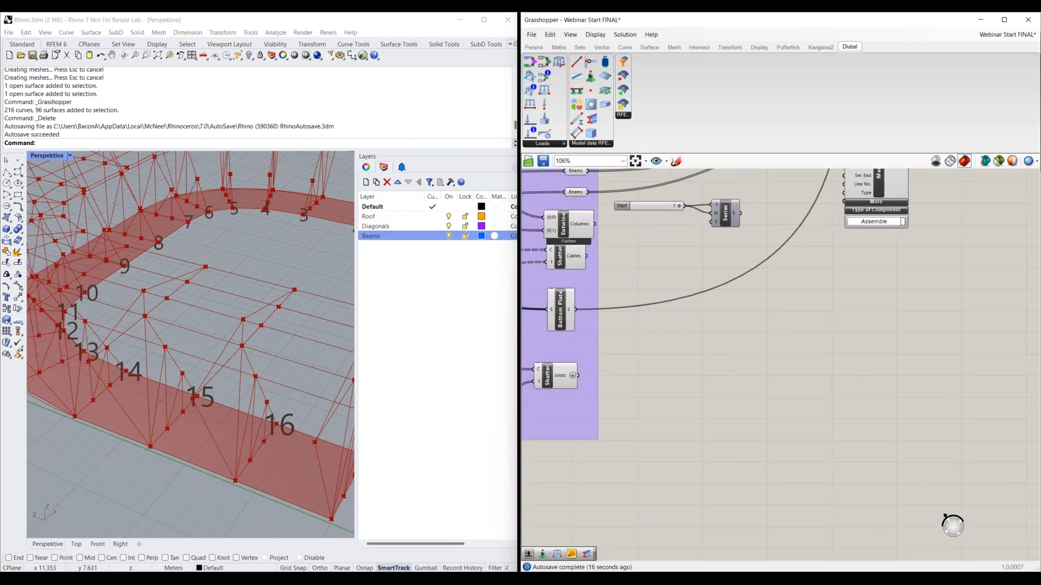
Add a Last Index component below the Start slider and connect both Beams parameters to its list input
right_drag(688, 233, 703, 275)
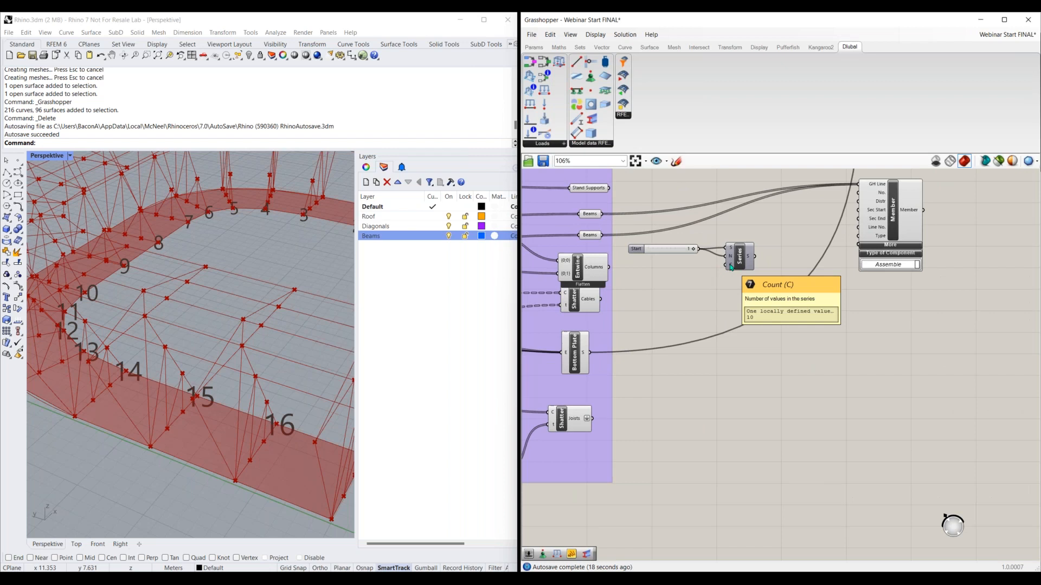
double_click(664, 283)
text(last)
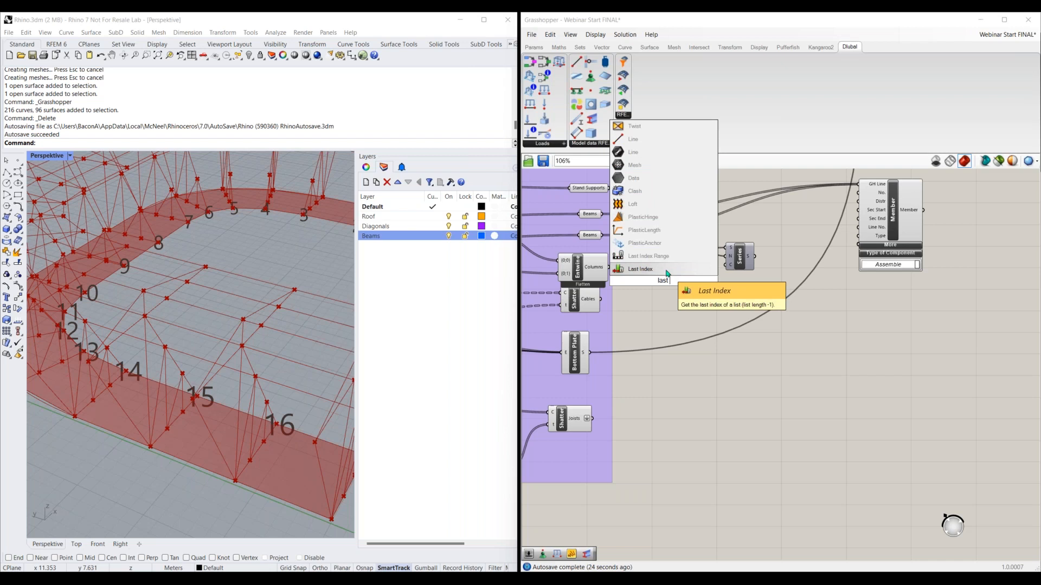
click(666, 269)
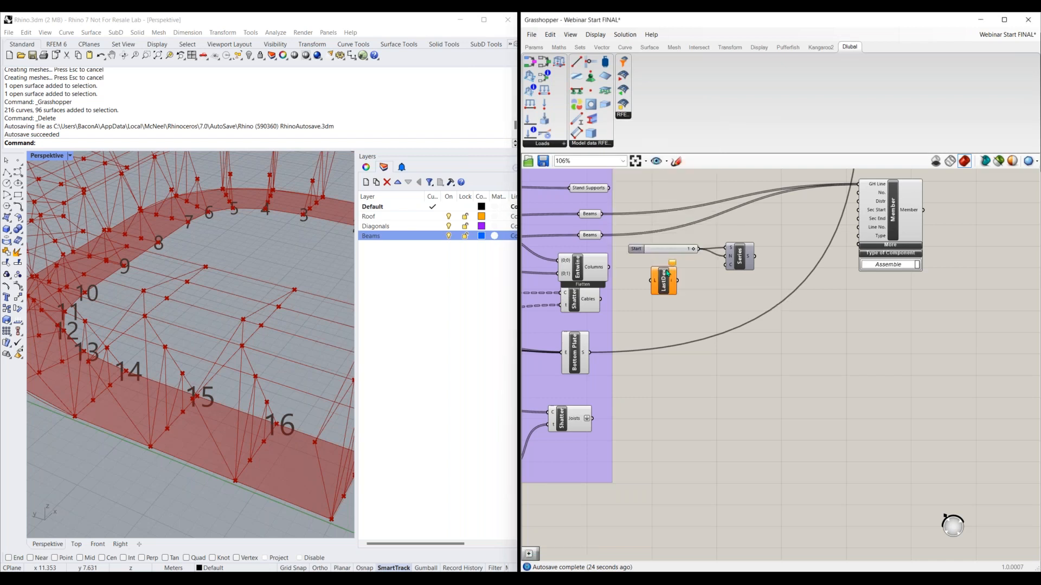
drag(664, 288, 688, 300)
drag(602, 214, 675, 298)
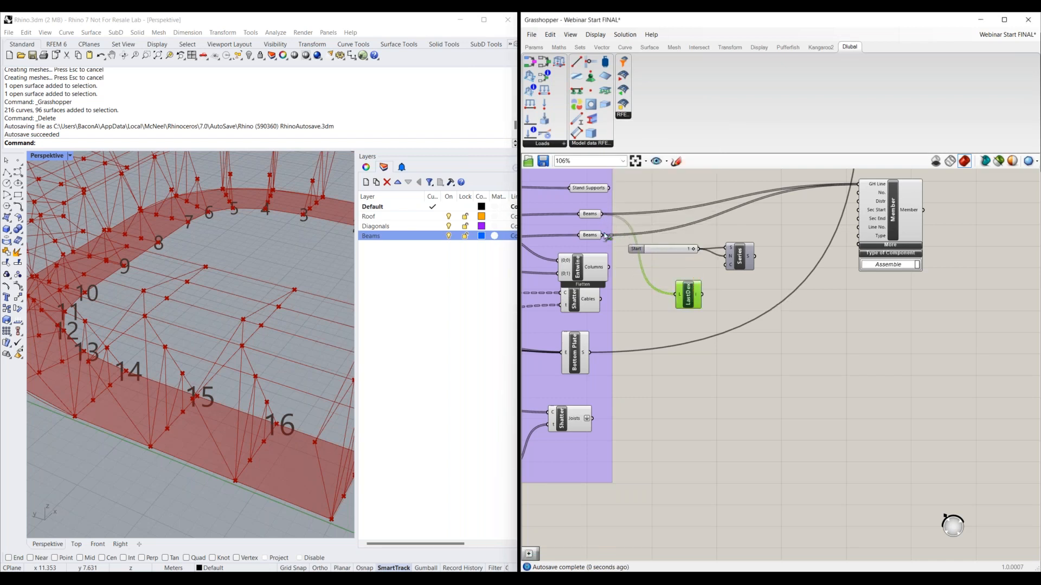
shift+drag(606, 237, 676, 294)
click(731, 317)
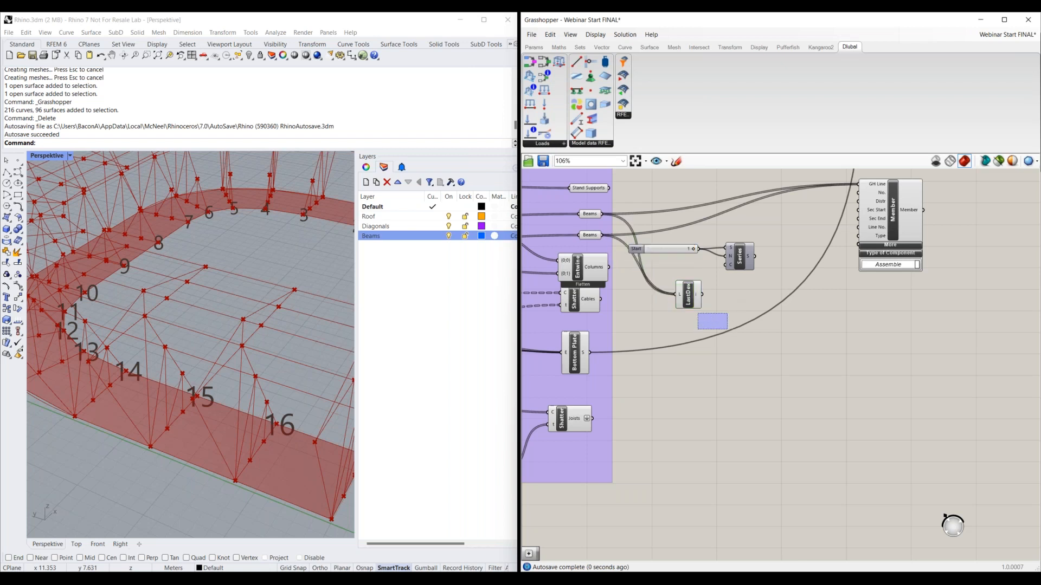
Add an Addition component beside the Last Index component and connect the last index to its A input
scroll(717, 299, up, 2)
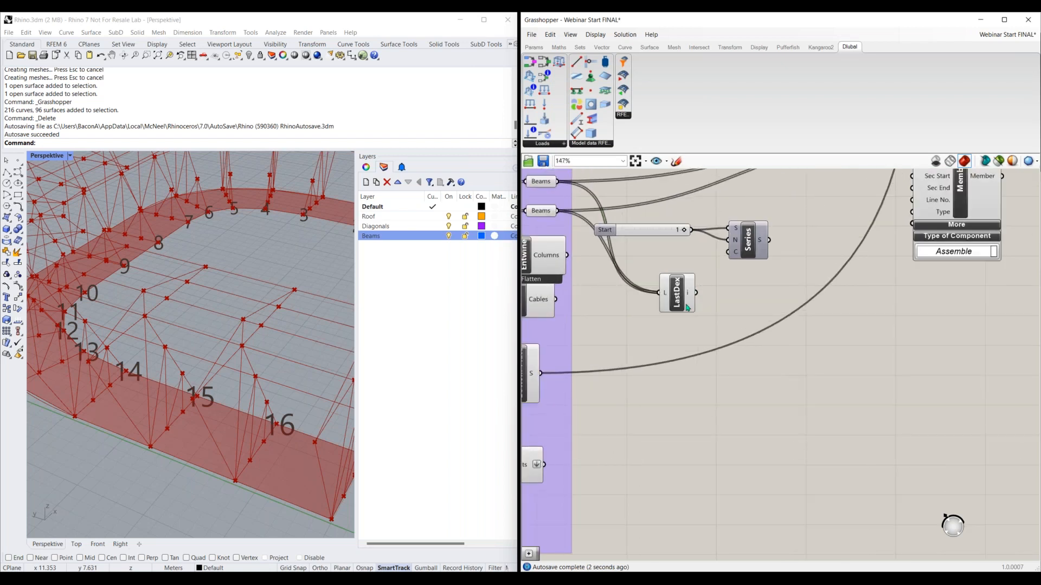
right_drag(722, 325, 692, 331)
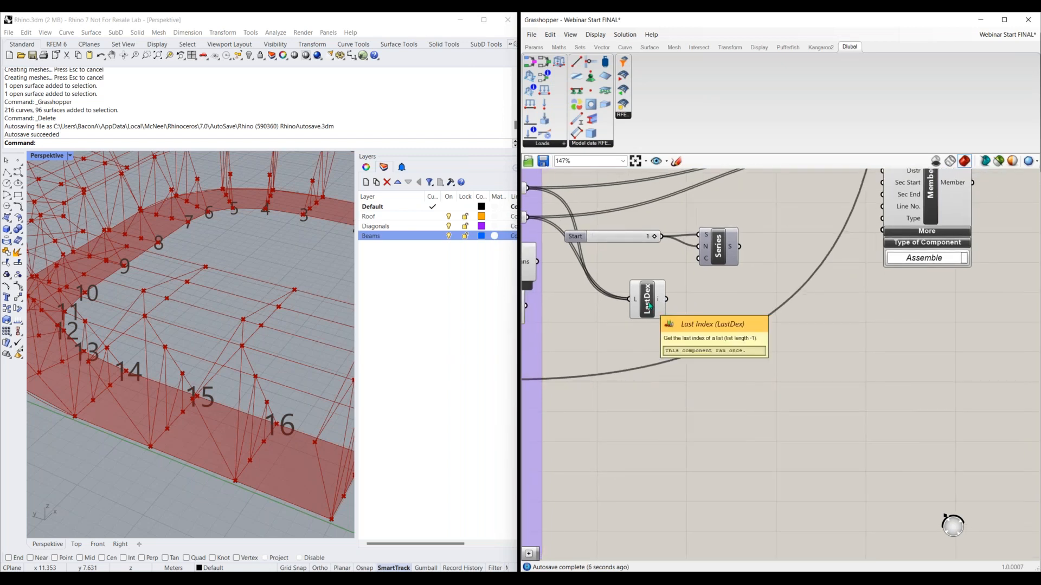
double_click(709, 330)
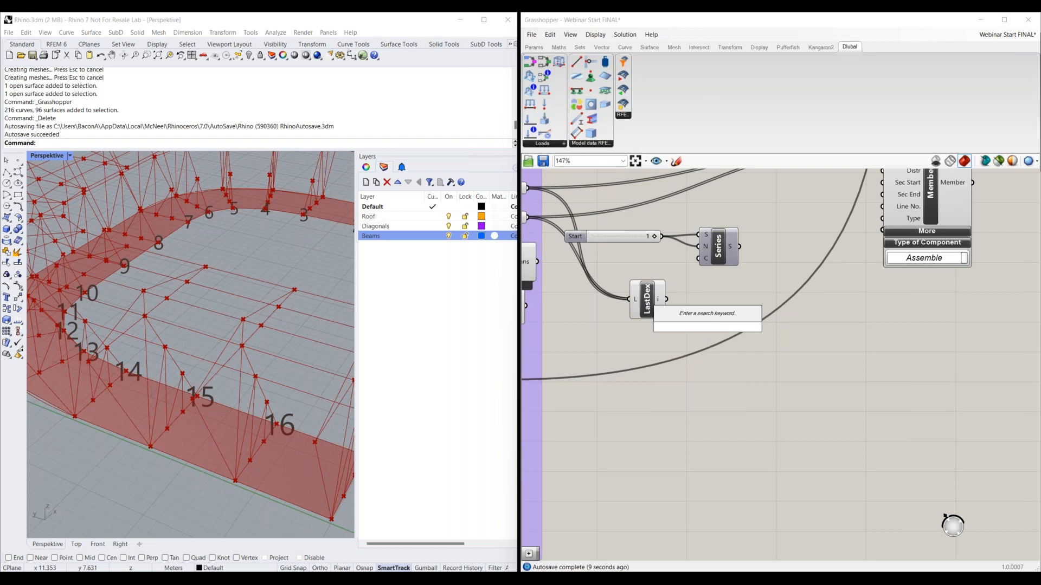
text(+)
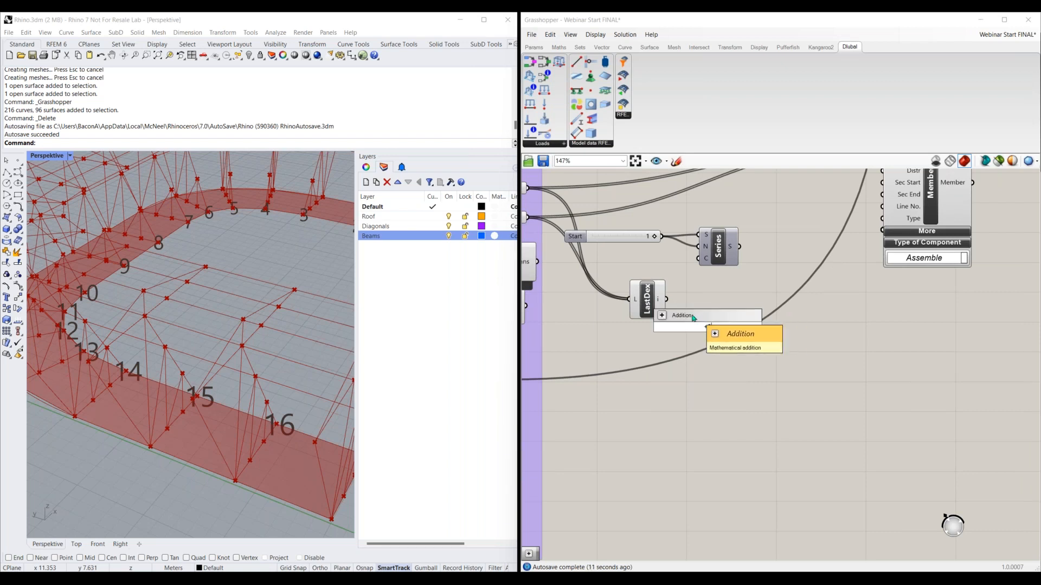
key(Return)
drag(650, 306, 620, 302)
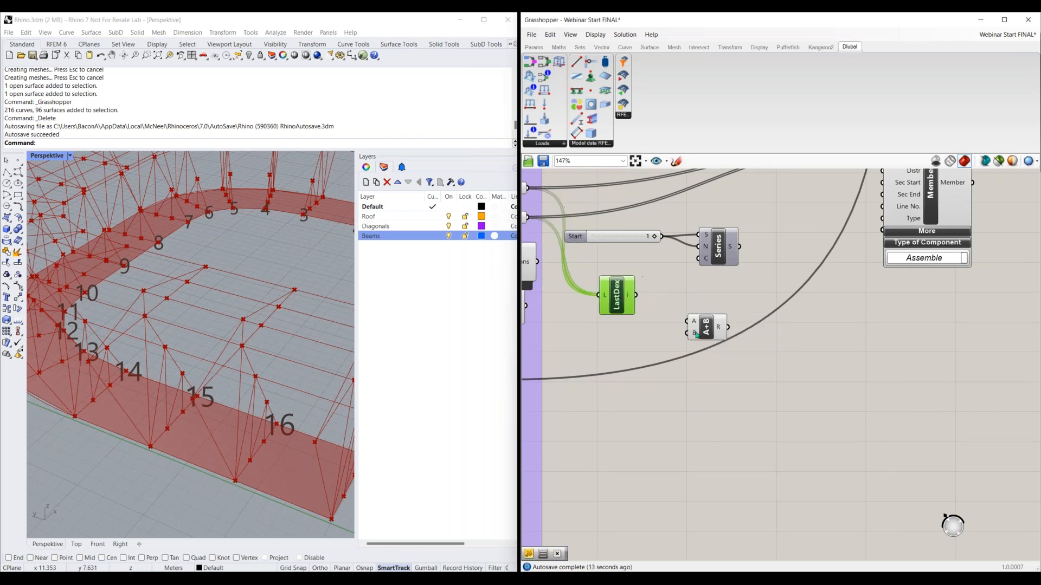
drag(703, 322, 653, 290)
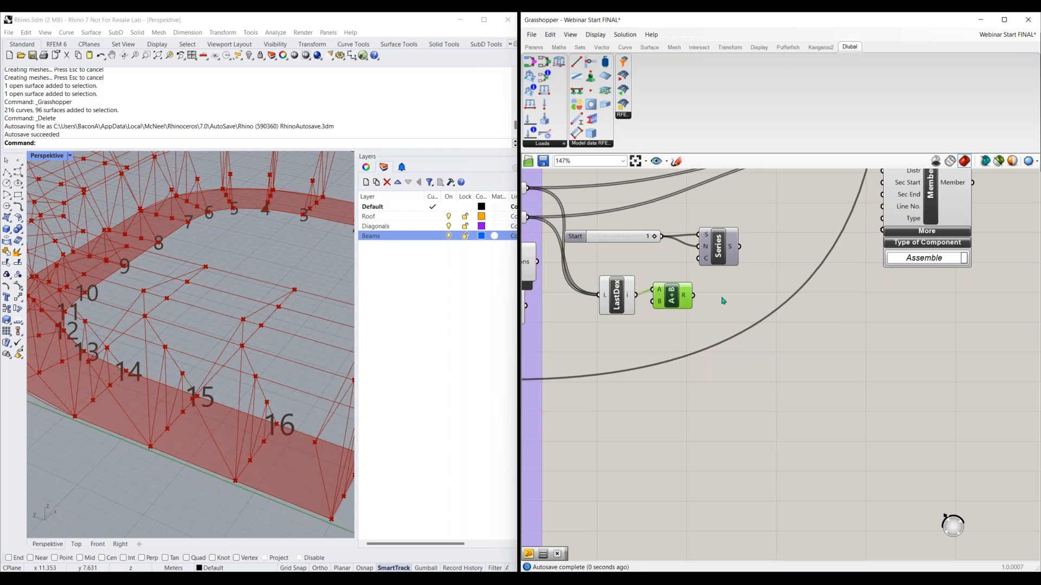
Connect the Addition result to the Series component's Count input and the Series output to the Member component's No. input
drag(694, 295, 698, 258)
drag(627, 299, 609, 280)
drag(672, 297, 658, 276)
right_drag(728, 277, 720, 290)
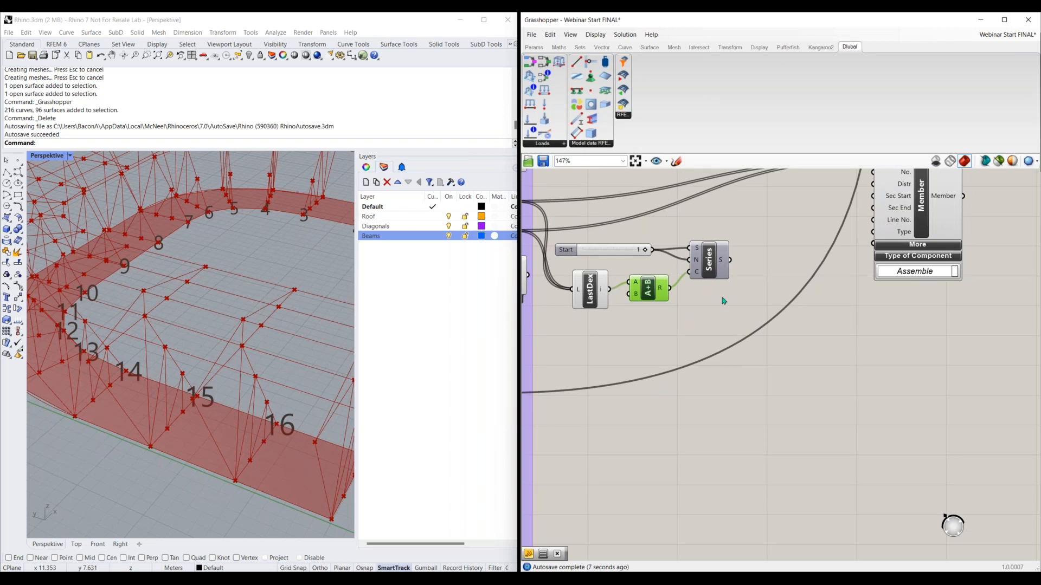
right_drag(721, 301, 710, 309)
drag(704, 283, 845, 196)
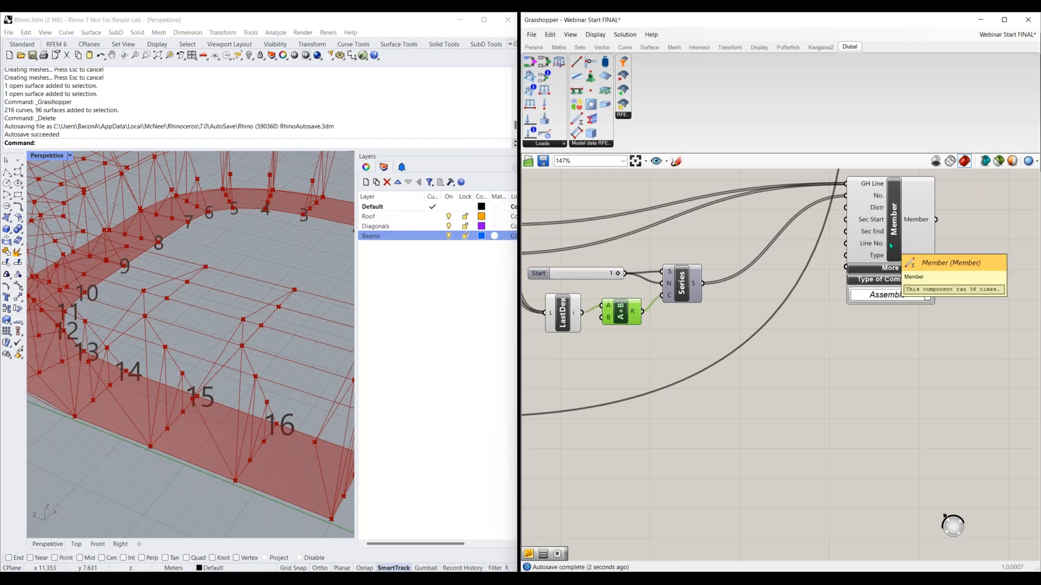
Add a panel below the Member component and connect the Series output to it
right_drag(766, 350, 714, 364)
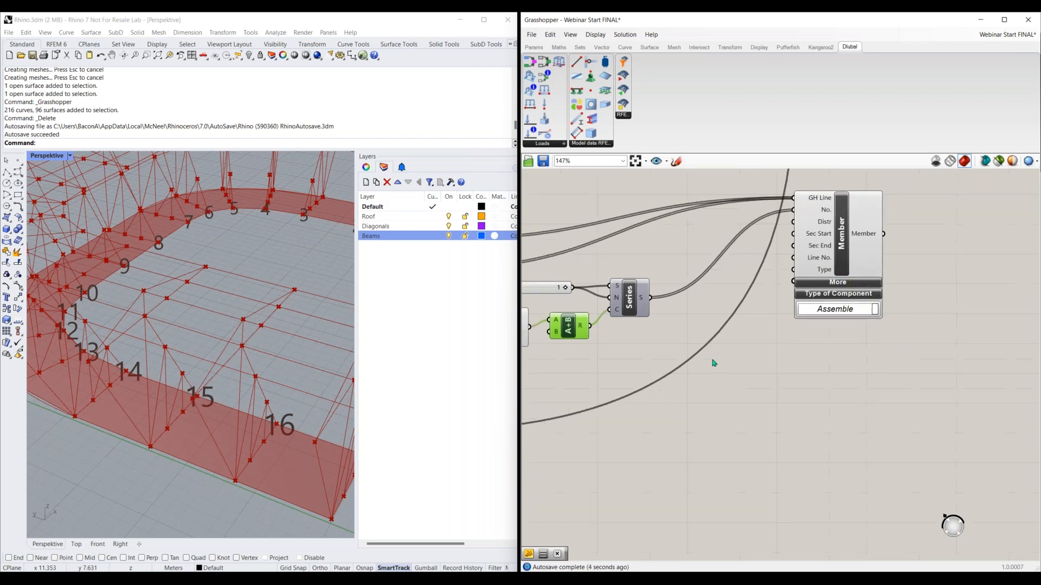
double_click(719, 365)
text(panel)
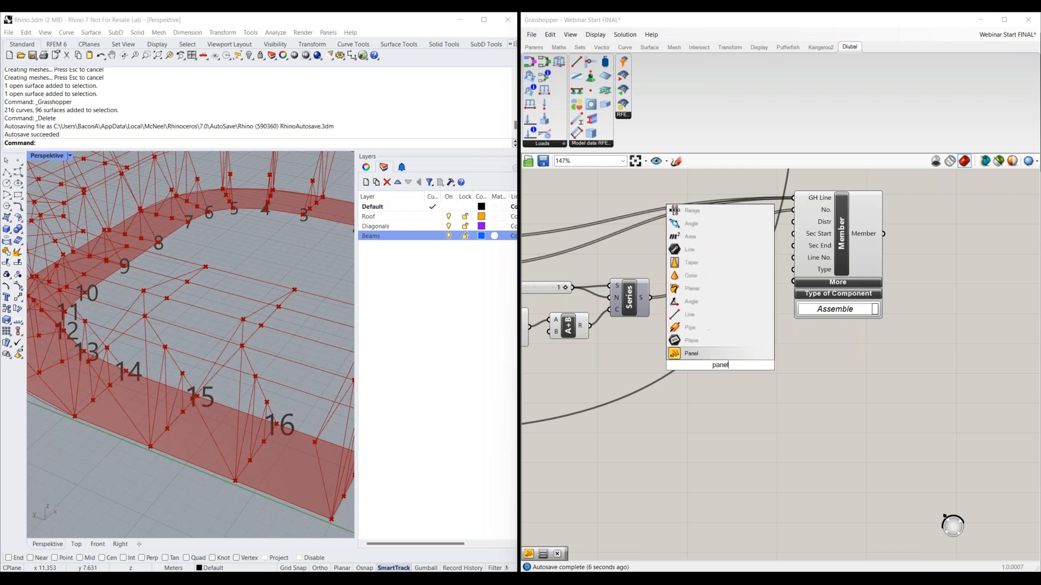
click(679, 355)
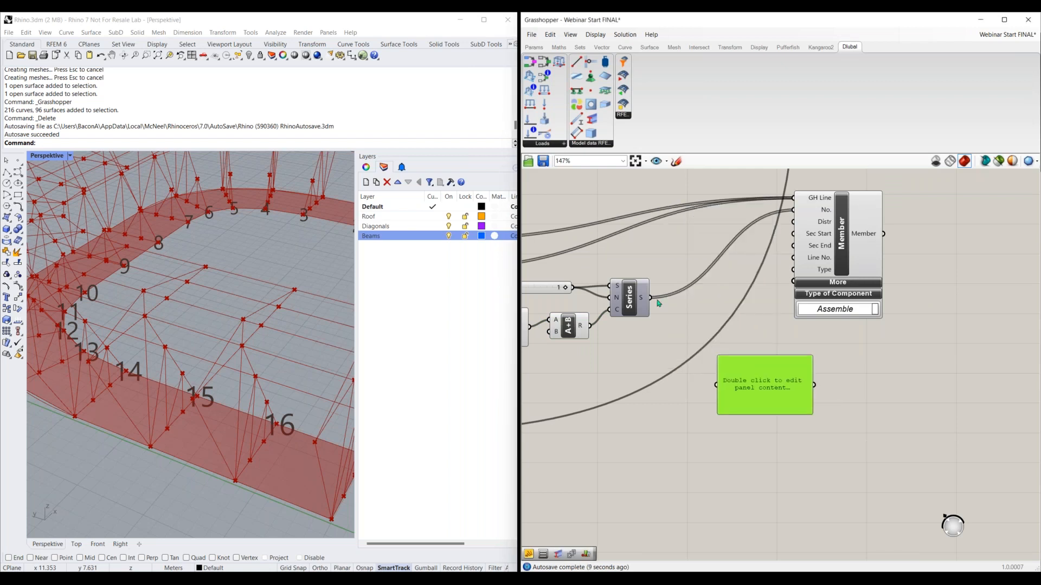
drag(650, 298, 716, 385)
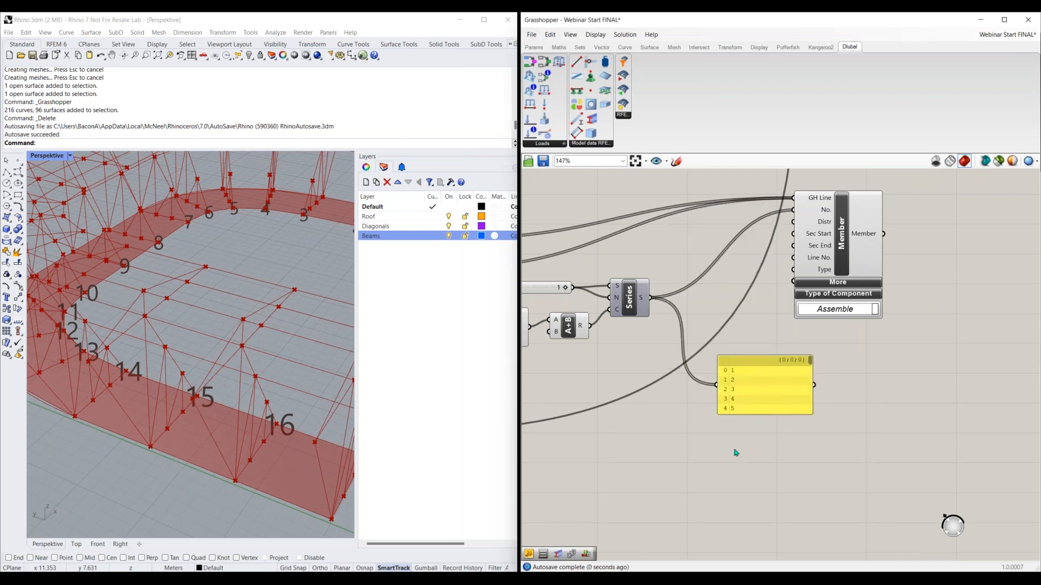
Enlarge the panel to check the complete series of member numbers, and delete the panel
scroll(757, 442, down, 2)
right_drag(757, 428, 752, 358)
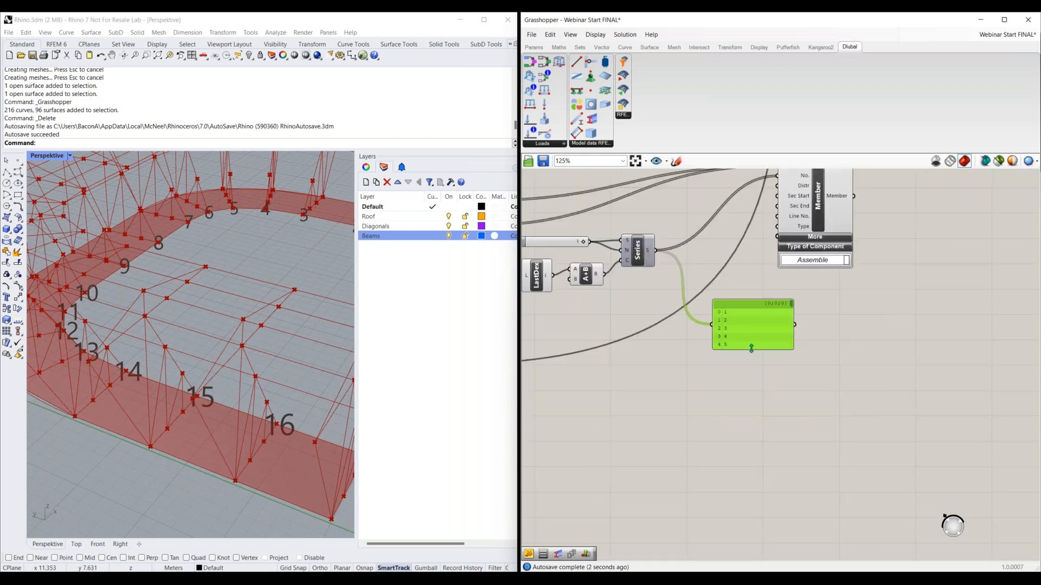
drag(752, 350, 753, 533)
right_drag(753, 533, 761, 457)
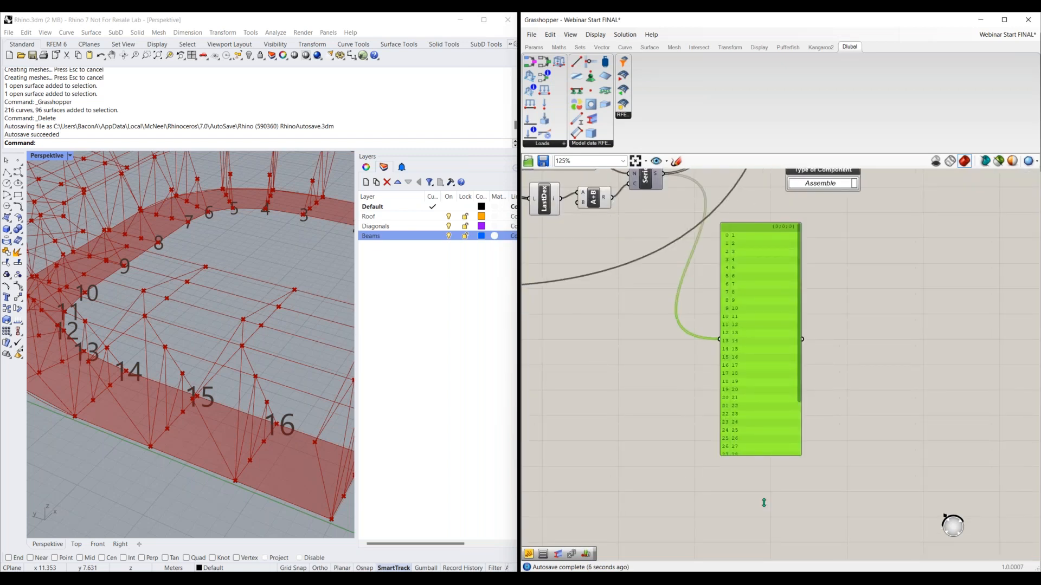
drag(764, 504, 764, 547)
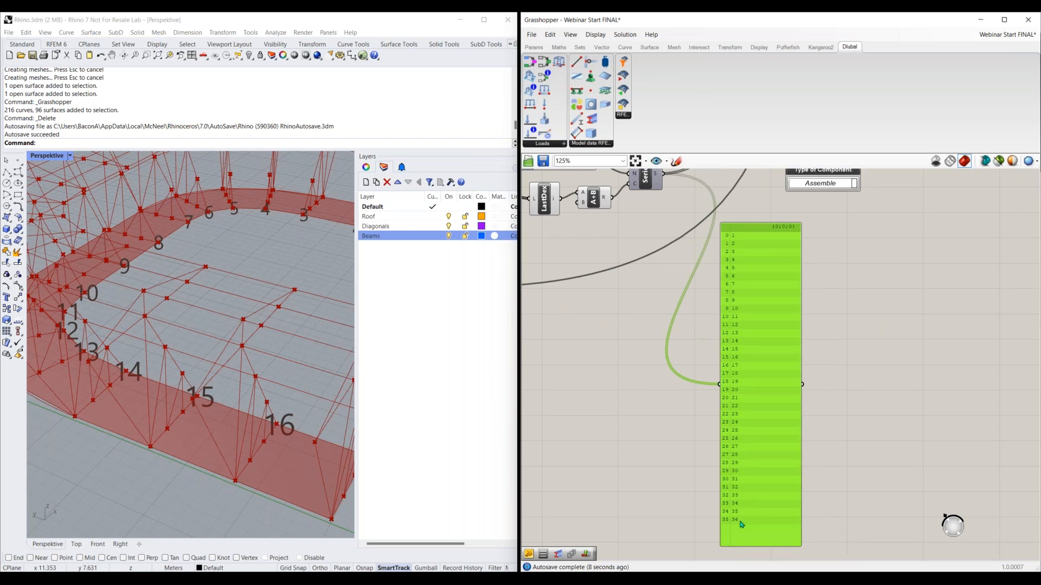
scroll(742, 524, up, 5)
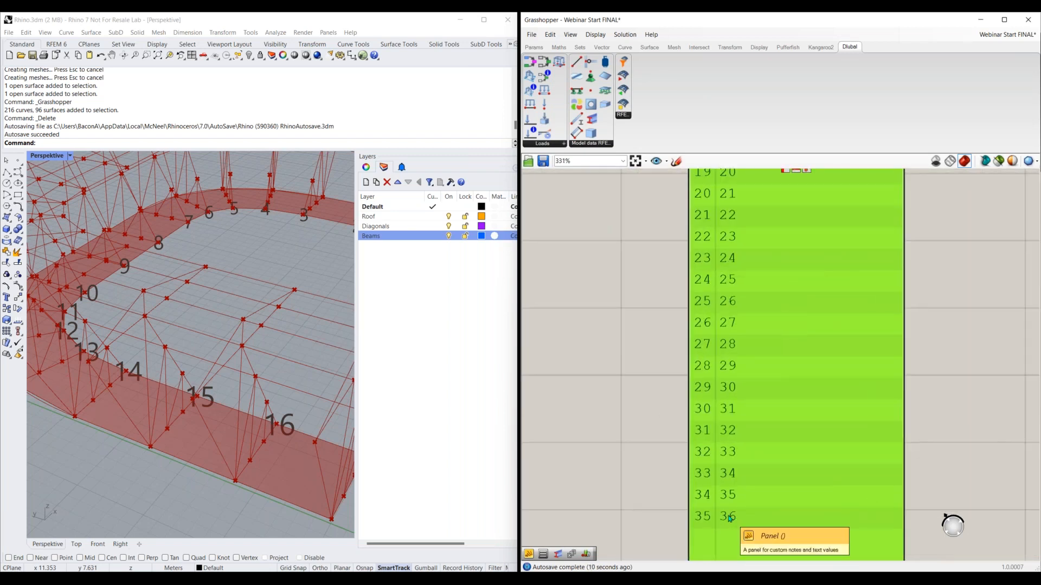
scroll(729, 518, down, 5)
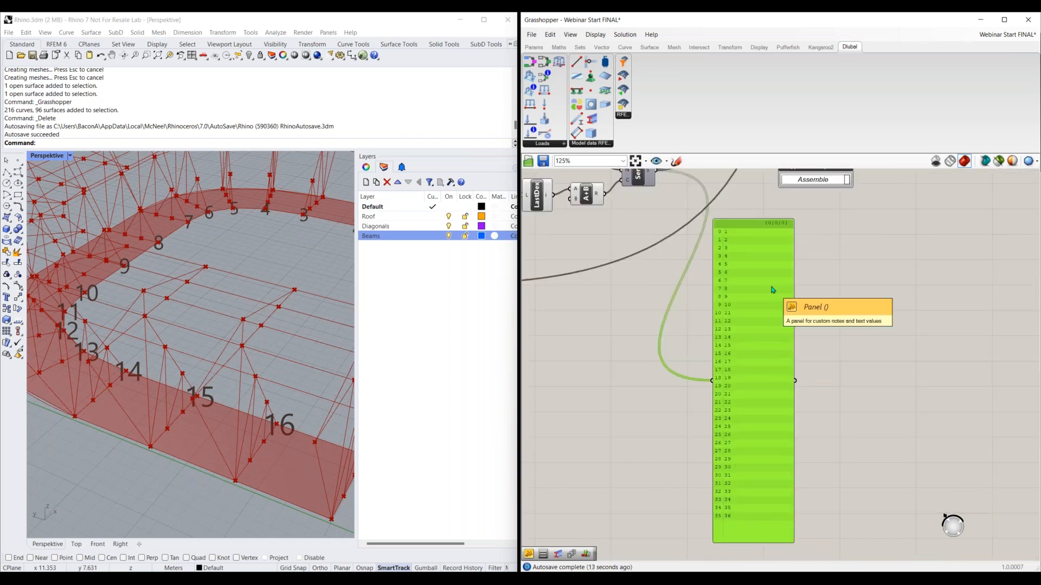
key(Delete)
right_drag(759, 235, 762, 347)
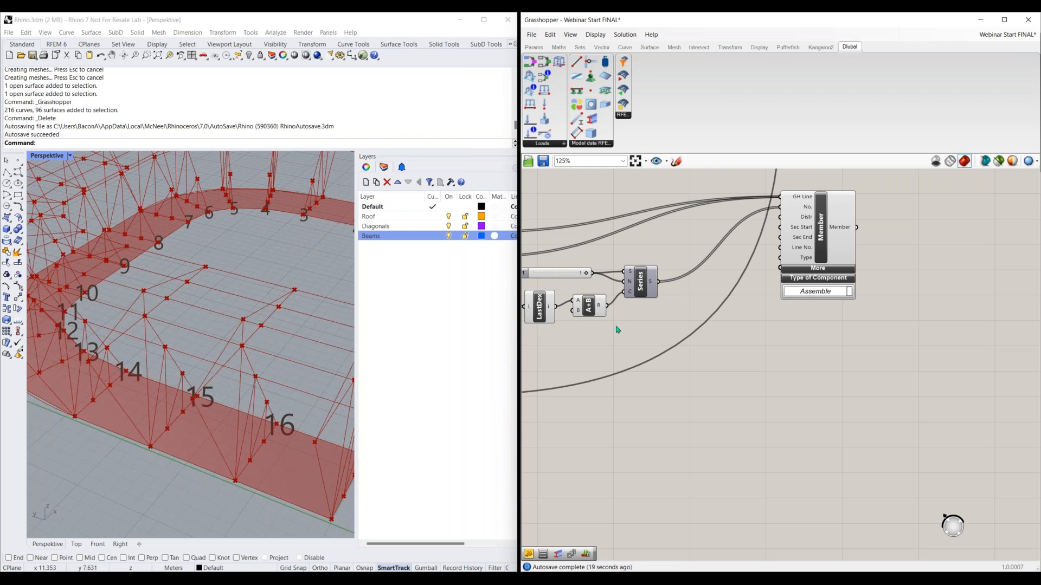
right_drag(617, 327, 680, 352)
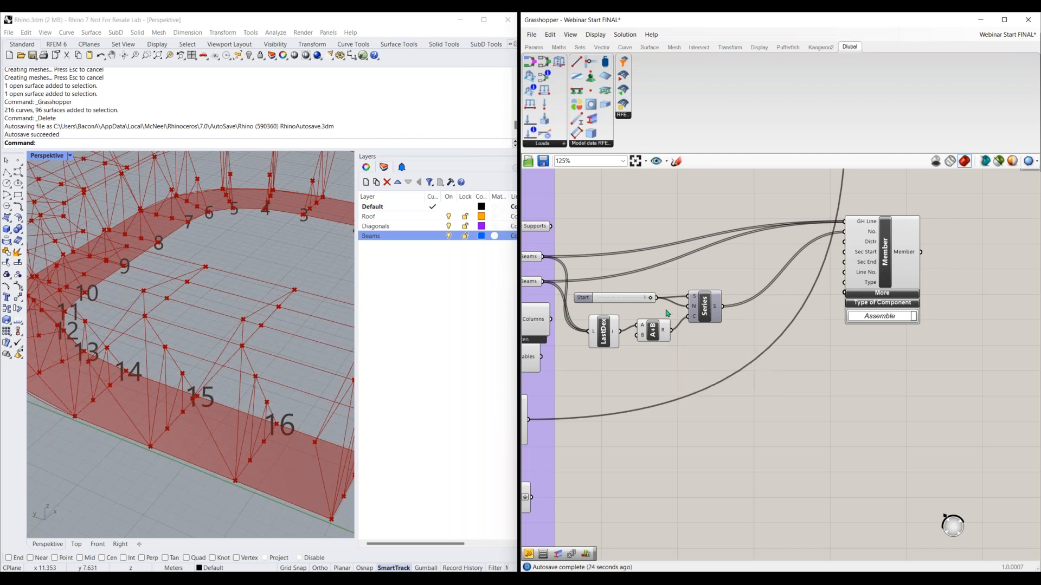
mouse_move(669, 326)
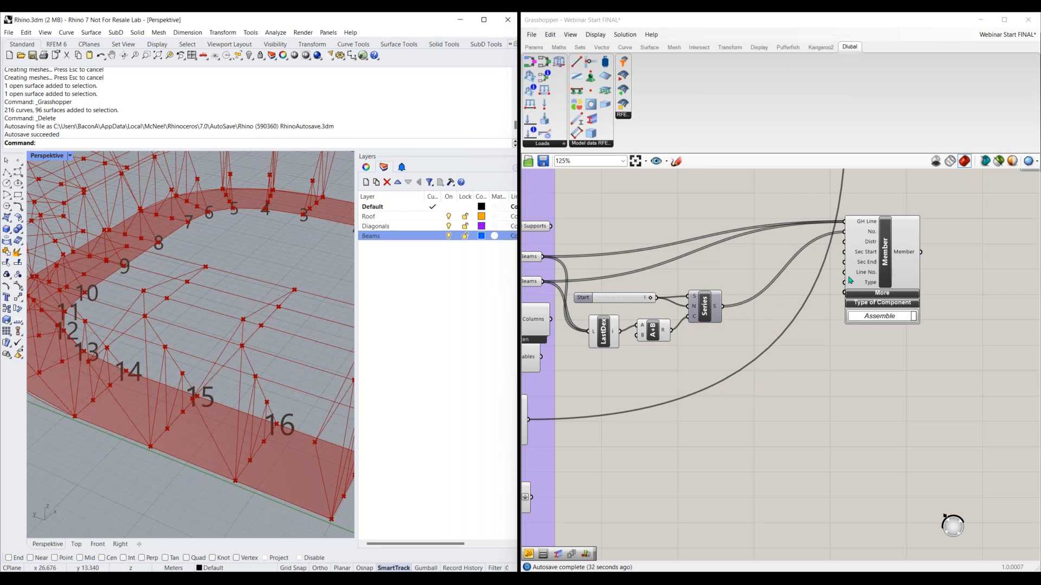
Move the Member component farther away from the Series component to make room beside its inputs
mouse_move(874, 234)
scroll(842, 399, up, 3)
click(818, 329)
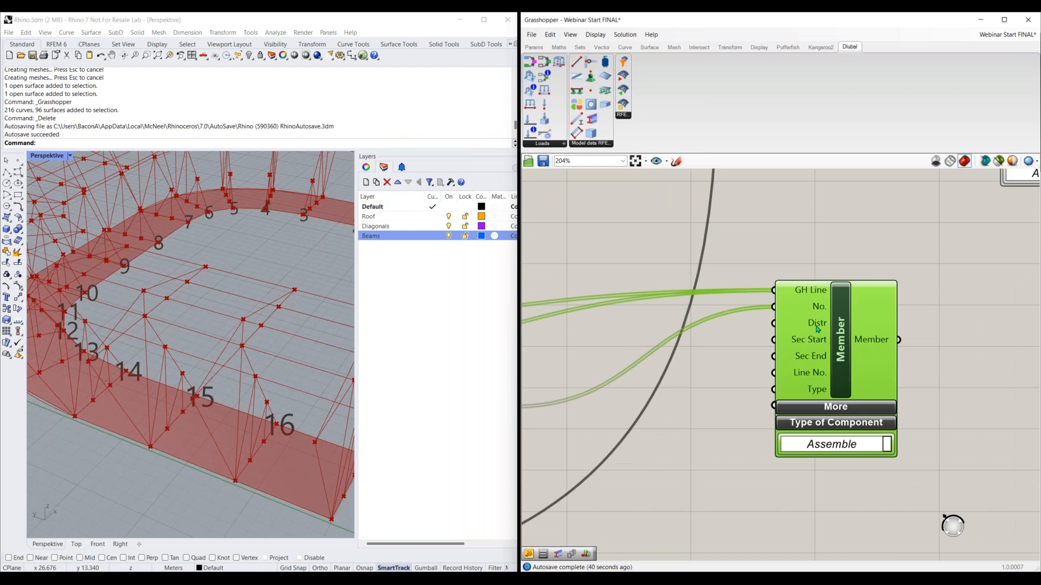
drag(806, 376, 884, 379)
click(828, 375)
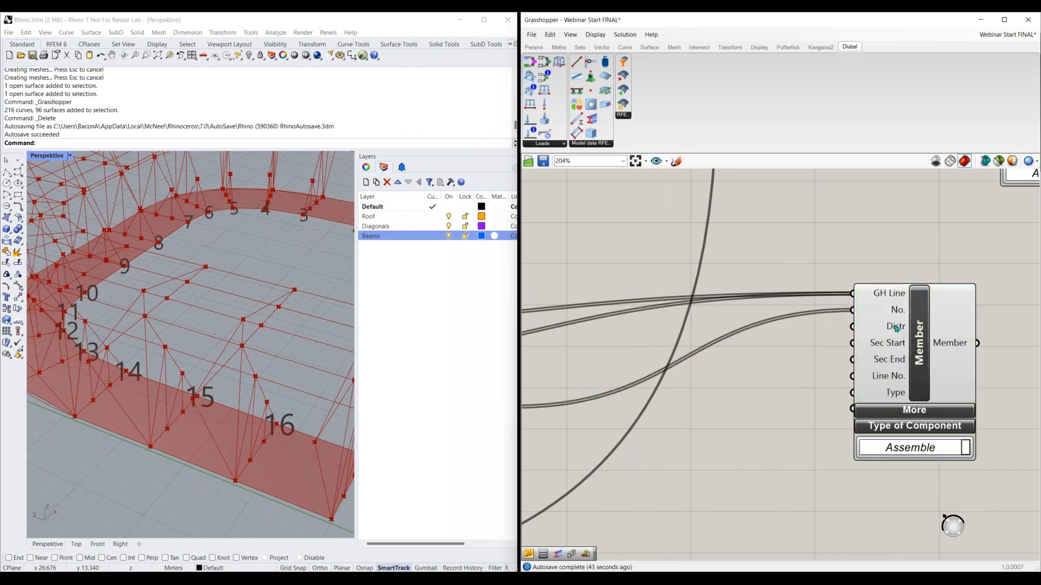
Add a Value List component beside the Member component and connect it to the section distribution input Distr
mouse_move(896, 328)
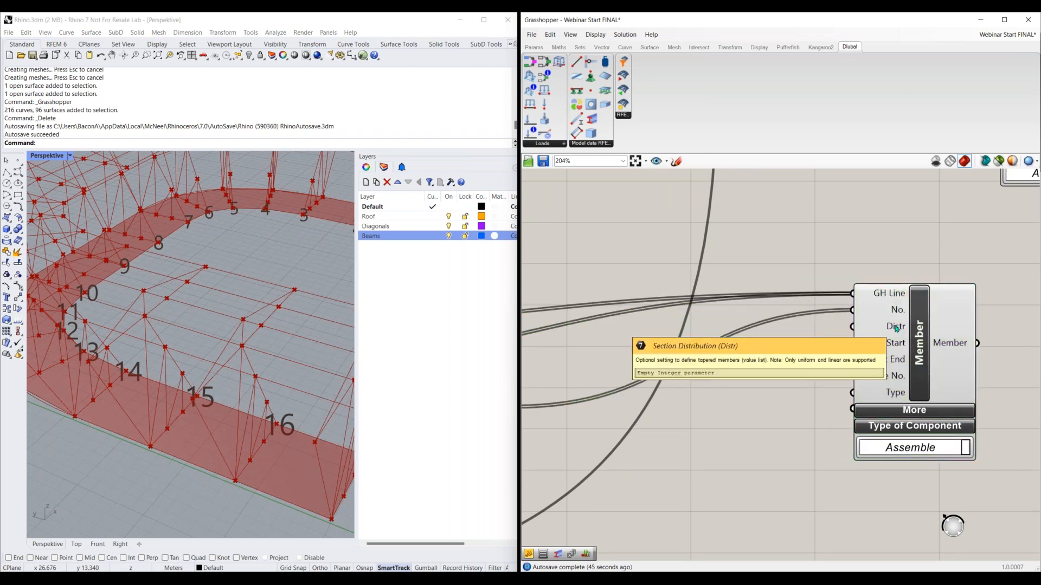
double_click(766, 350)
text(value list)
key(Return)
drag(763, 350, 850, 327)
Set the distribution value list to SECTION_DISTRIBUTION_TYPE_UNIFORM and position it beside the Member component's upper inputs
scroll(803, 386, down, 2)
drag(887, 374, 885, 343)
click(885, 342)
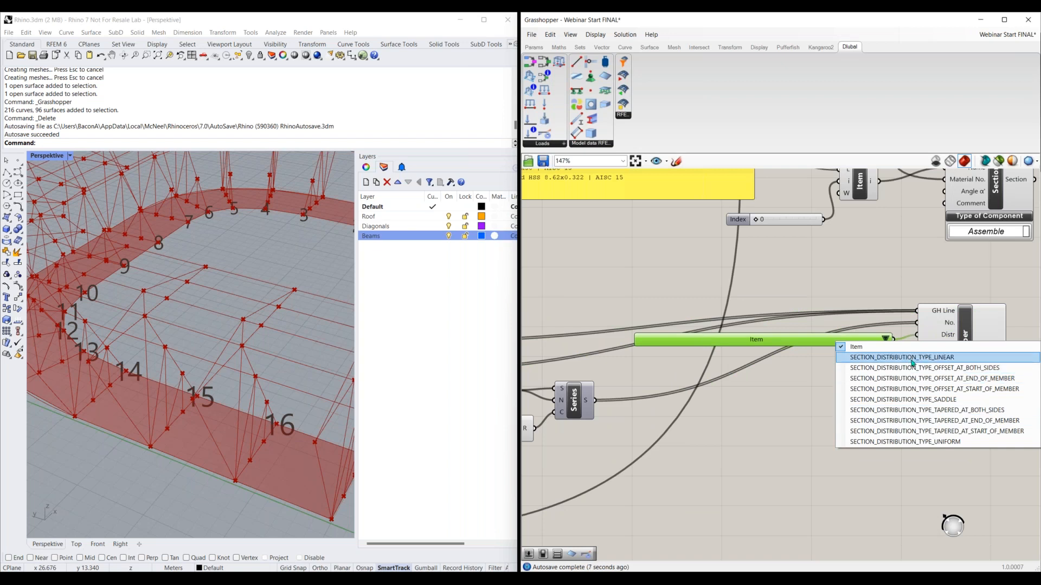
click(916, 442)
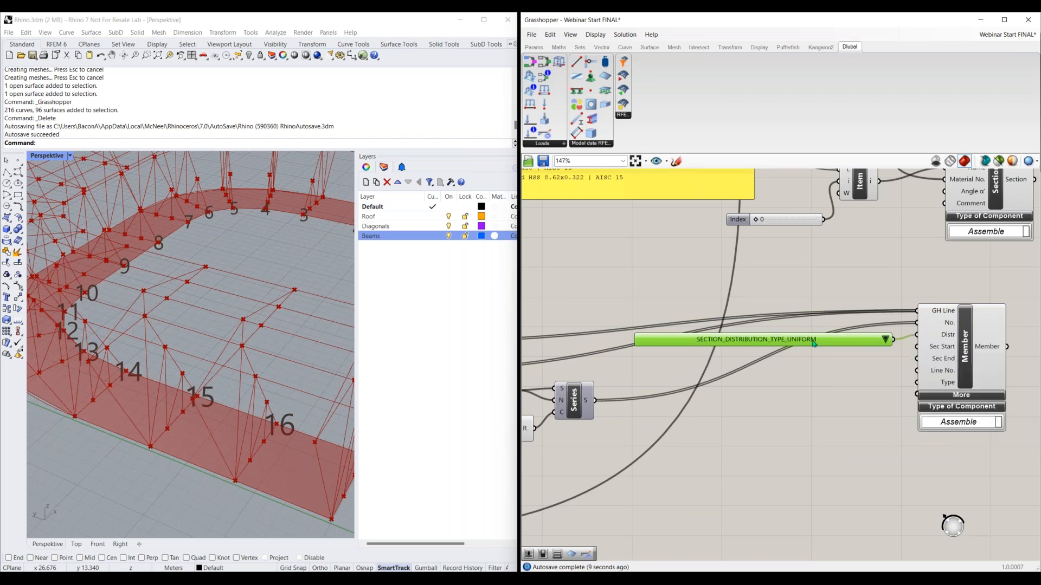
drag(815, 345, 796, 327)
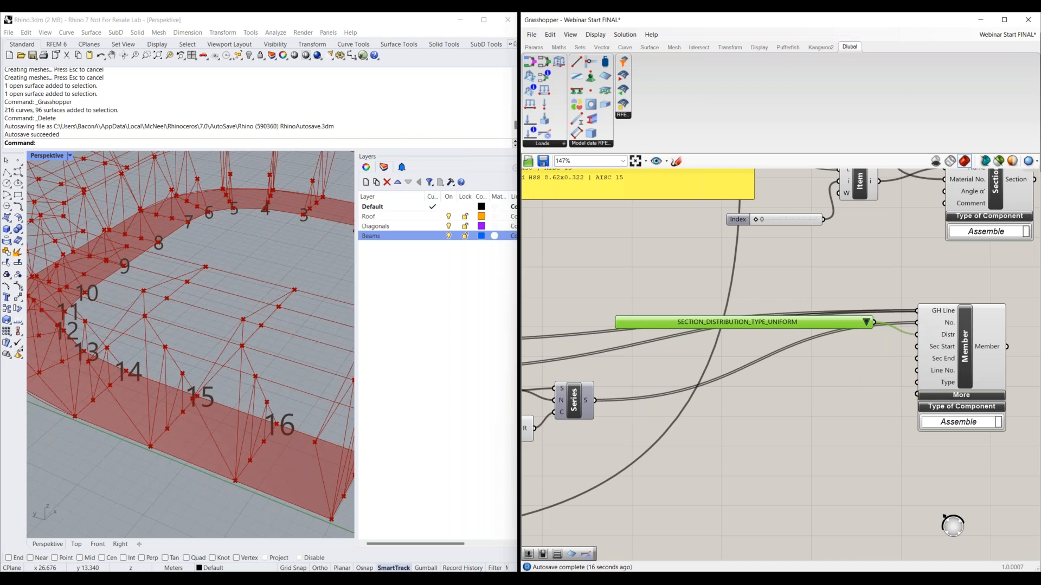
Connect the Section component's output to the Member component's Sec Start input
right_drag(944, 348, 782, 382)
right_drag(781, 291, 766, 305)
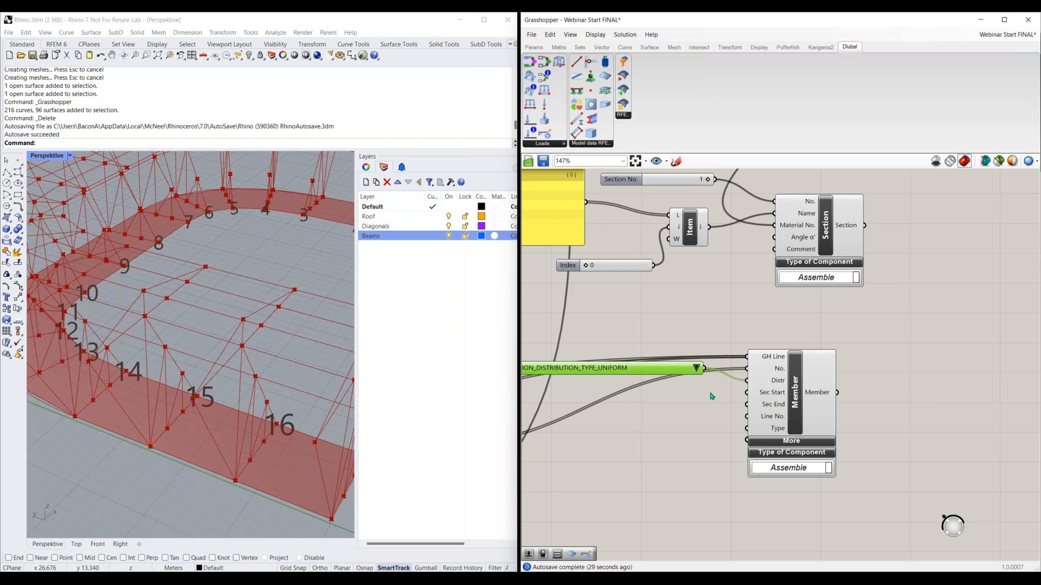
right_drag(751, 275, 743, 305)
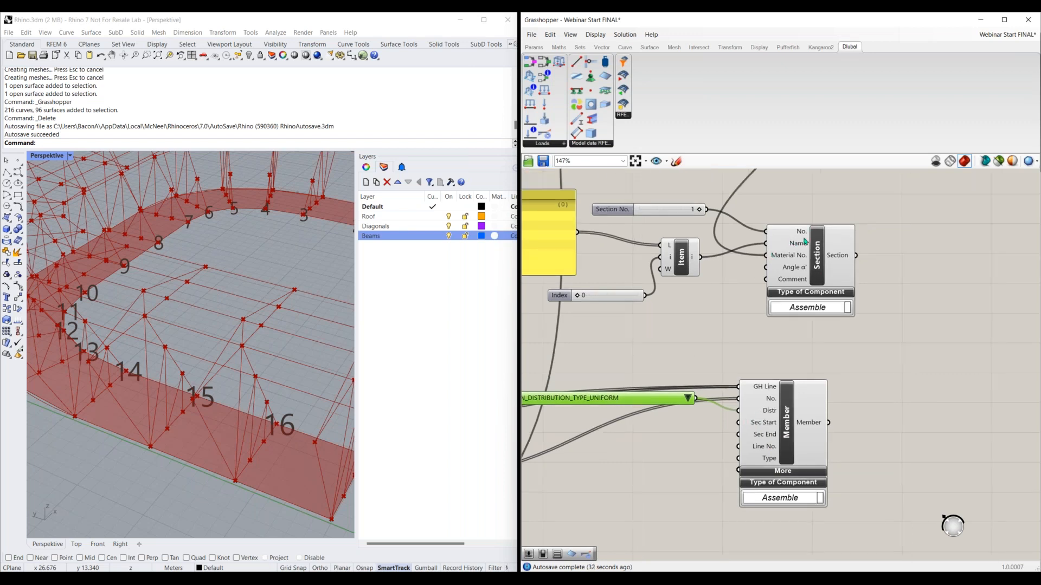
click(814, 260)
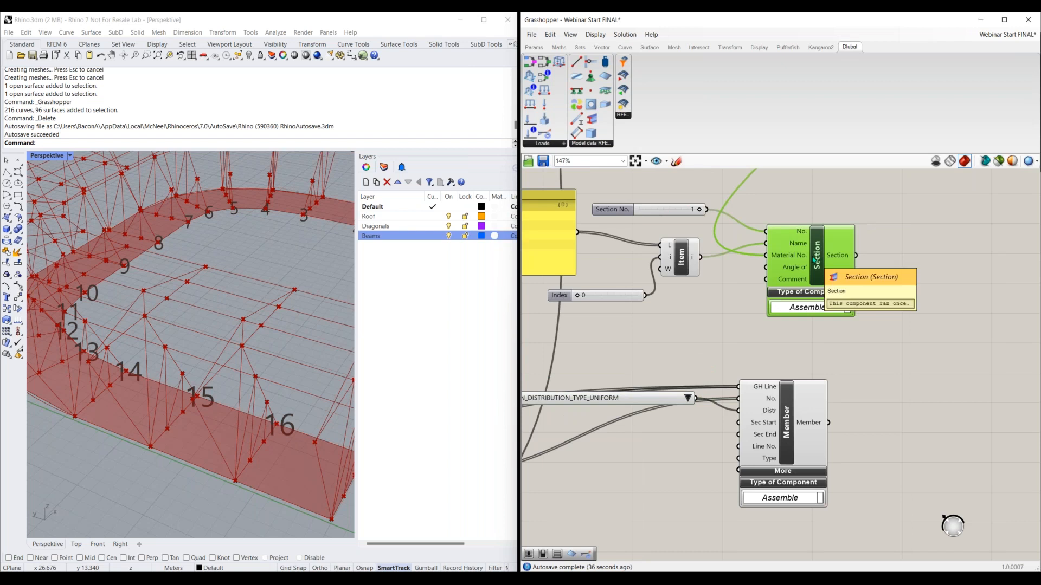
drag(856, 256, 737, 423)
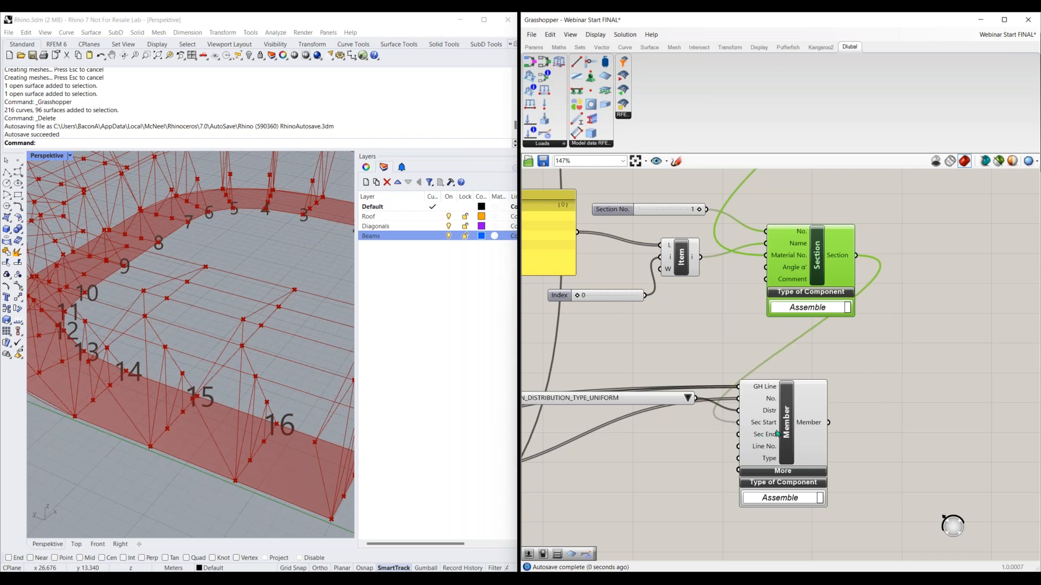
click(610, 213)
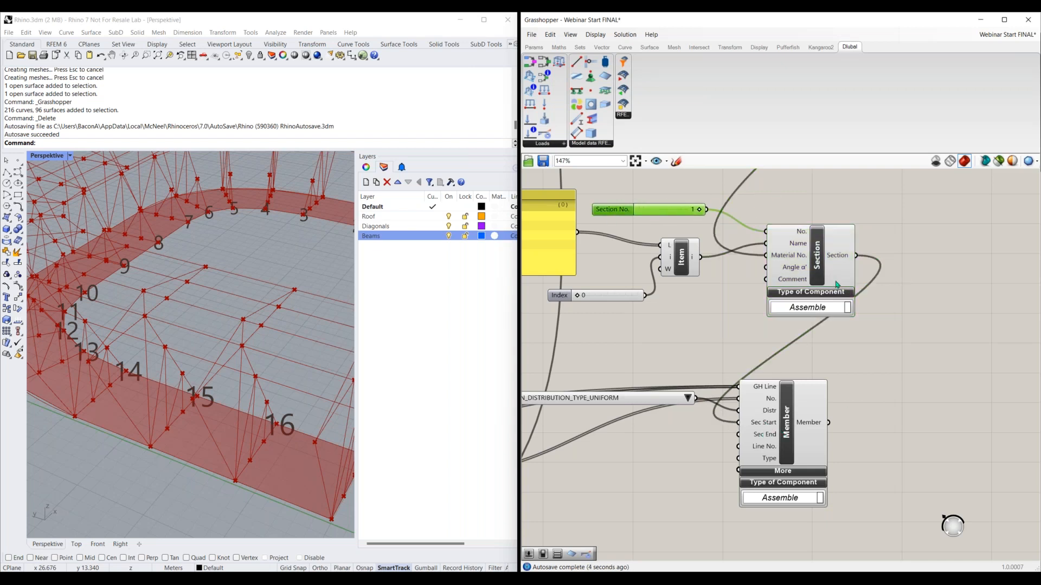
Duplicate the distribution value list and connect the copy to the Member component's Type input
right_drag(722, 355, 747, 360)
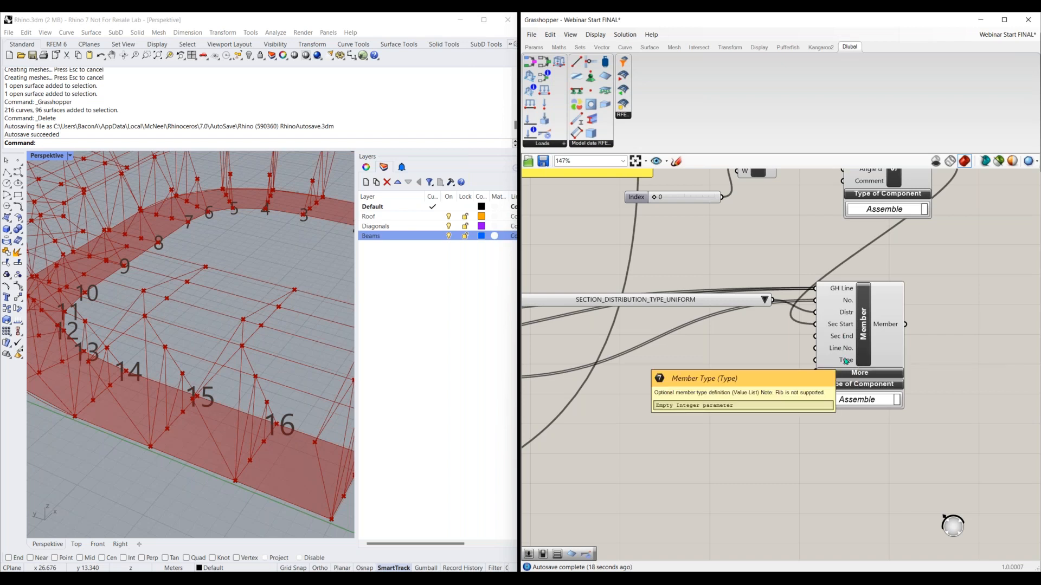
click(689, 306)
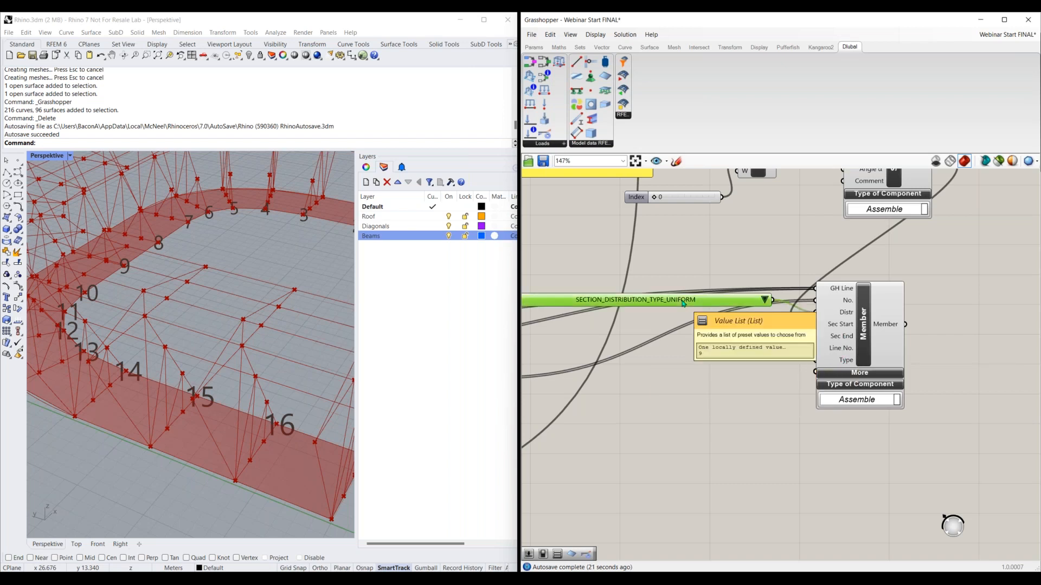
key(ctrl+v)
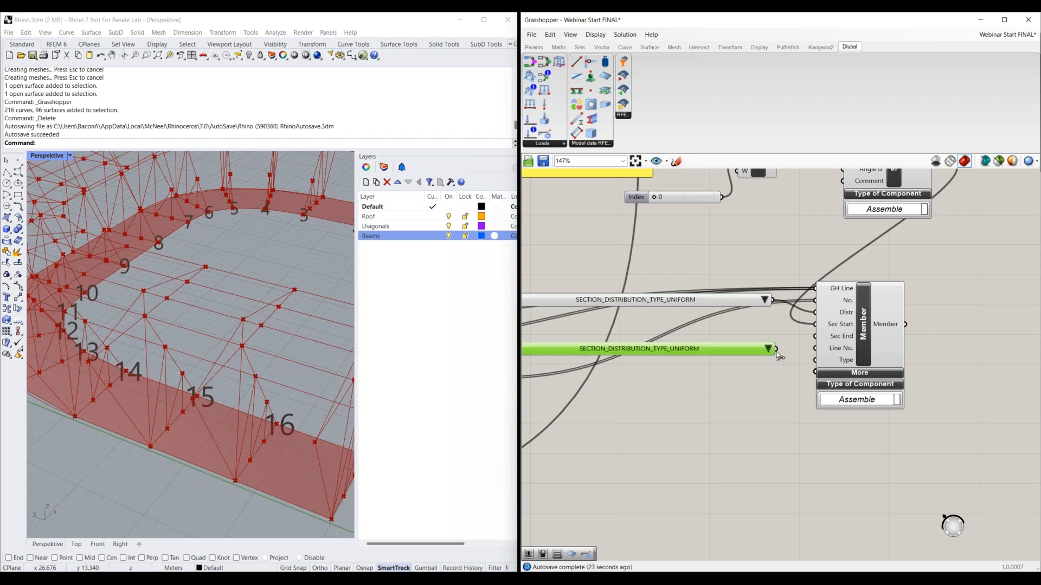
drag(814, 361, 776, 348)
right_drag(735, 348, 781, 344)
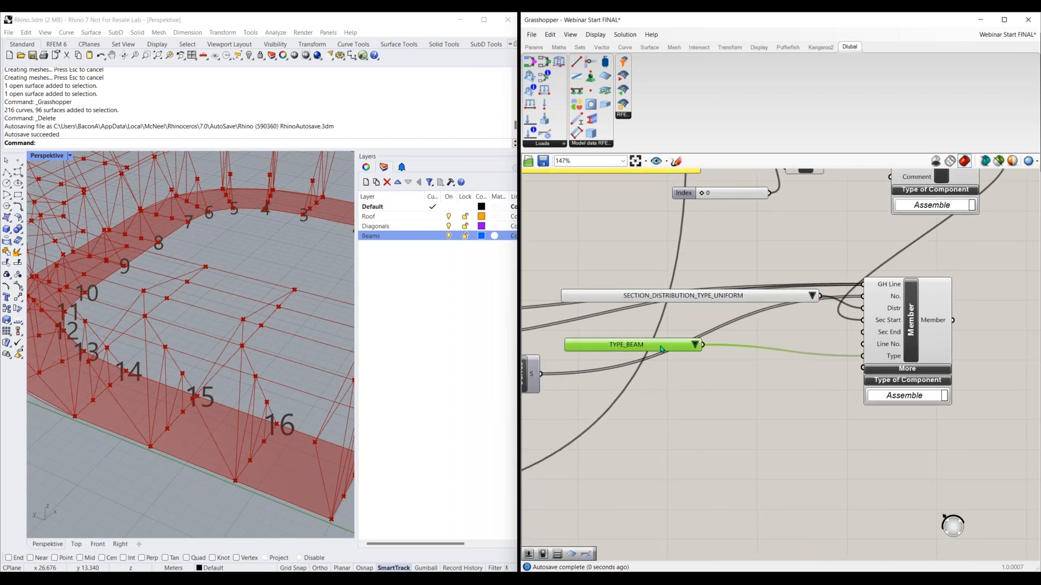
Position the member type value list beside the Member component and select TYPE_BEAM in it
drag(743, 345, 816, 344)
scroll(817, 343, up, 3)
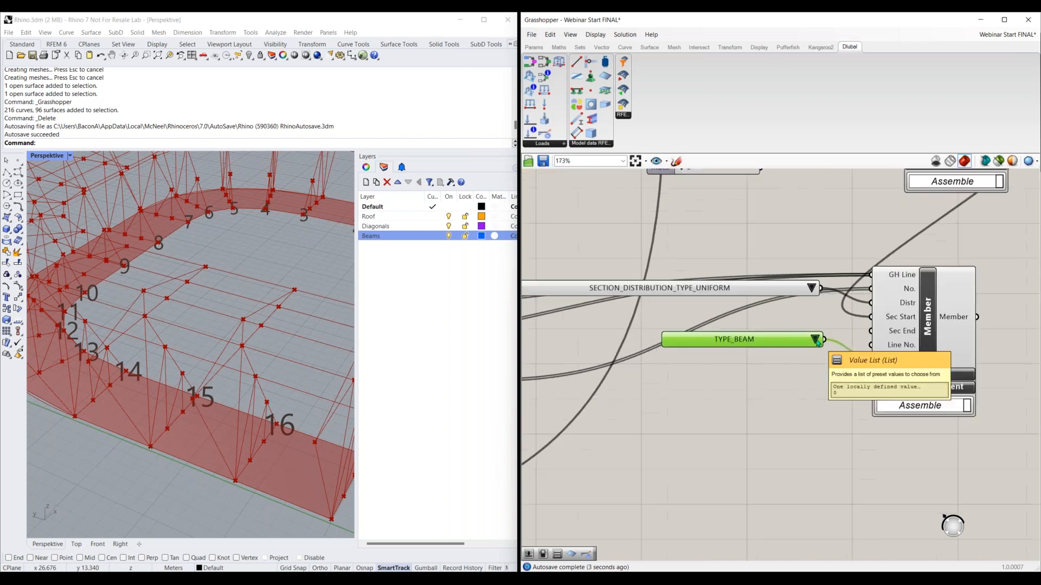
click(816, 341)
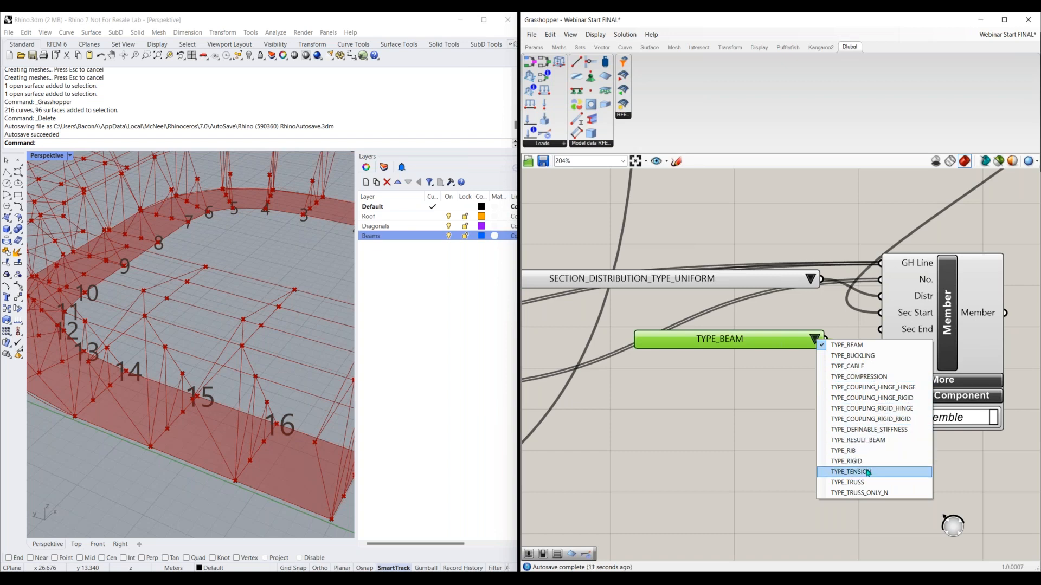
click(862, 347)
scroll(790, 403, down, 3)
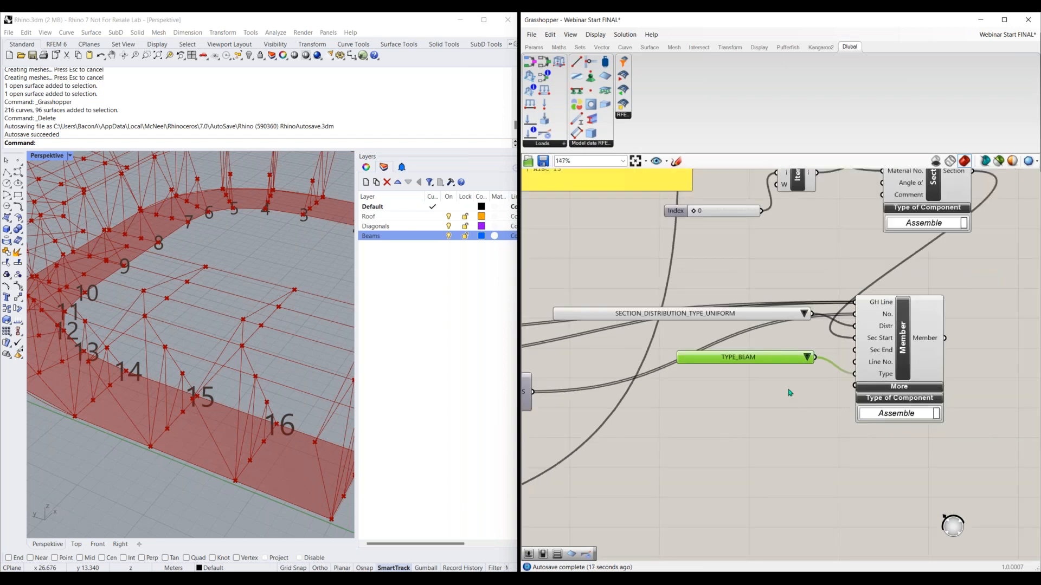
Expand the Member component's additional inputs, examine the rotation, hinge and eccentricity options, and collapse them again
right_drag(793, 436, 740, 410)
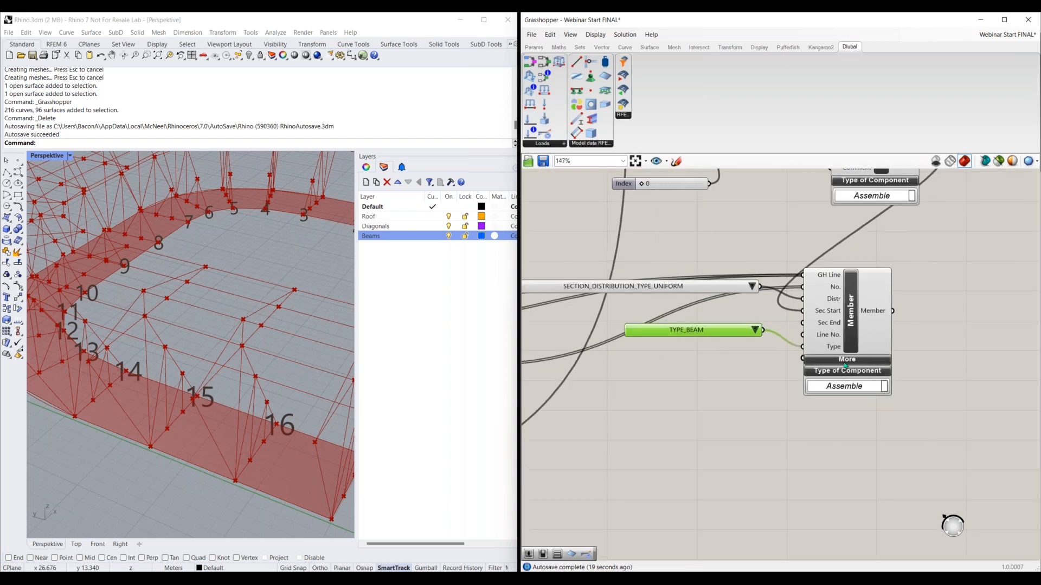
click(845, 360)
scroll(861, 404, up, 2)
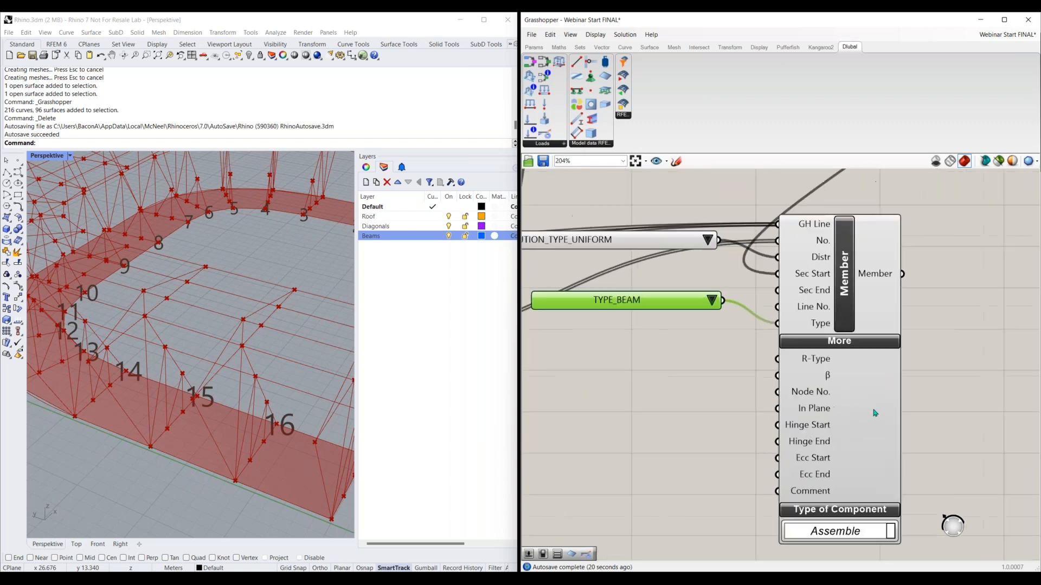
scroll(876, 403, up, 1)
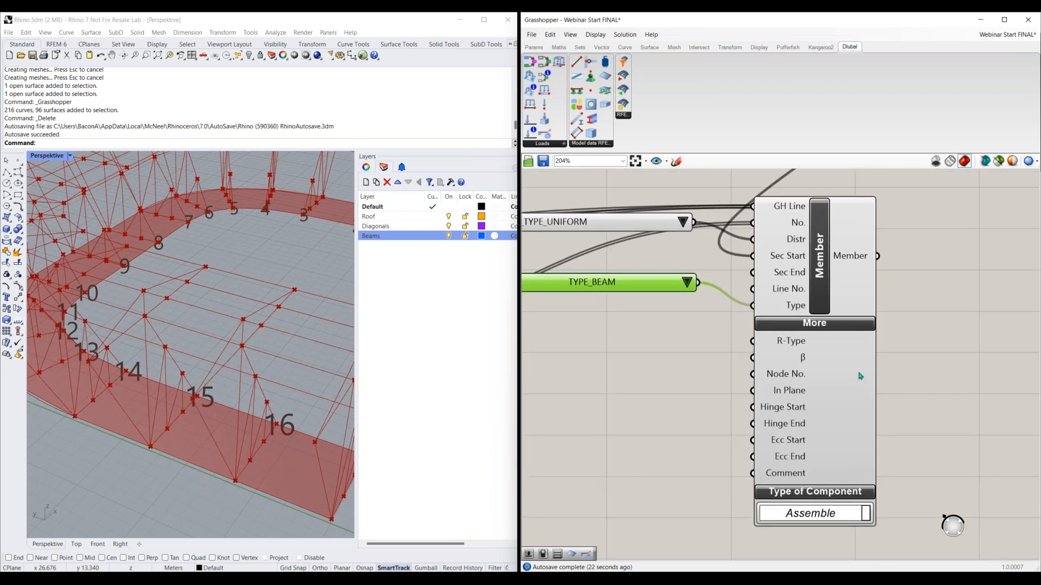
mouse_move(794, 341)
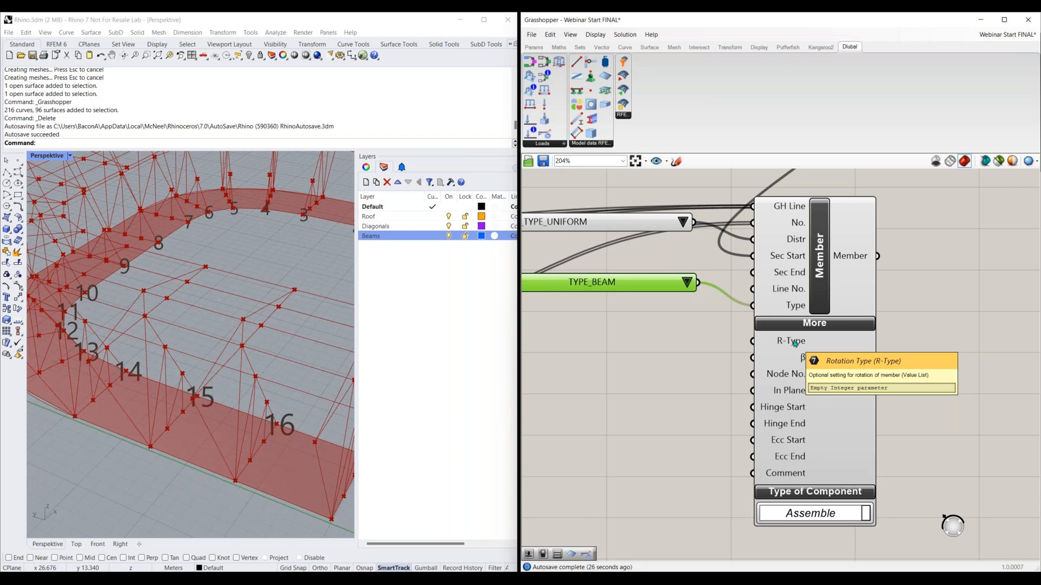
mouse_move(805, 358)
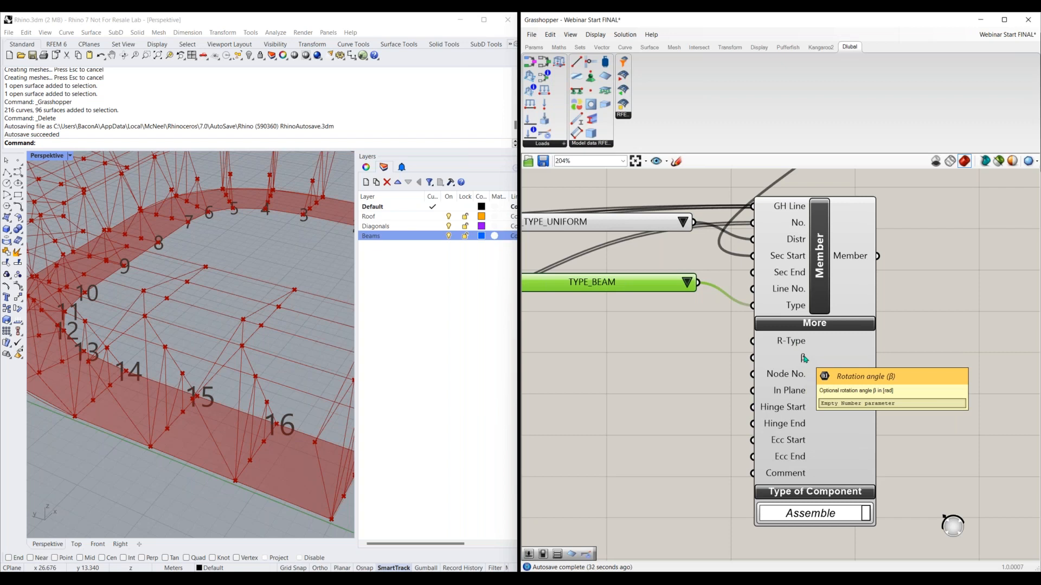
mouse_move(795, 375)
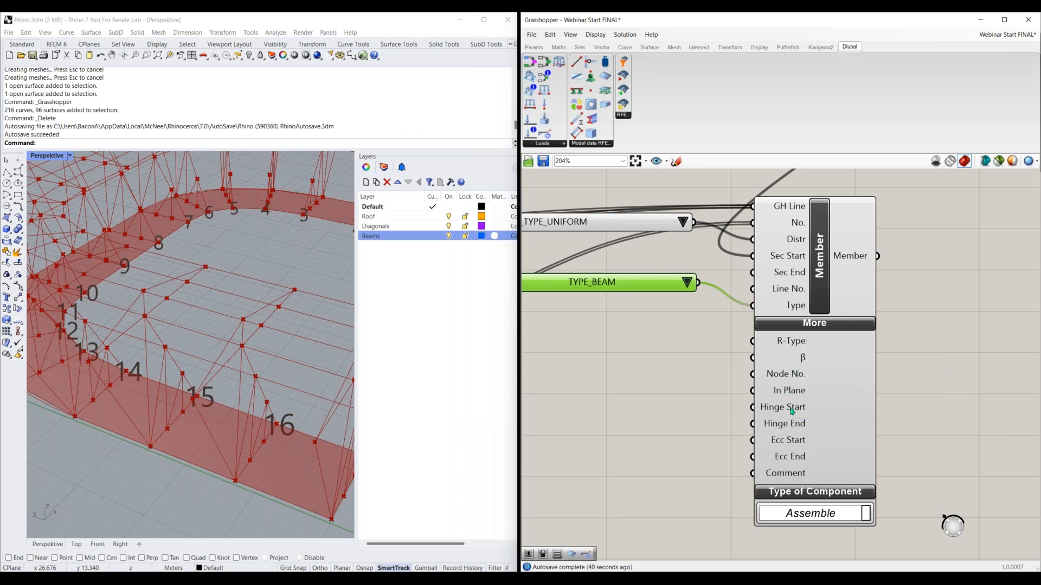
mouse_move(797, 410)
mouse_move(798, 445)
scroll(811, 400, down, 2)
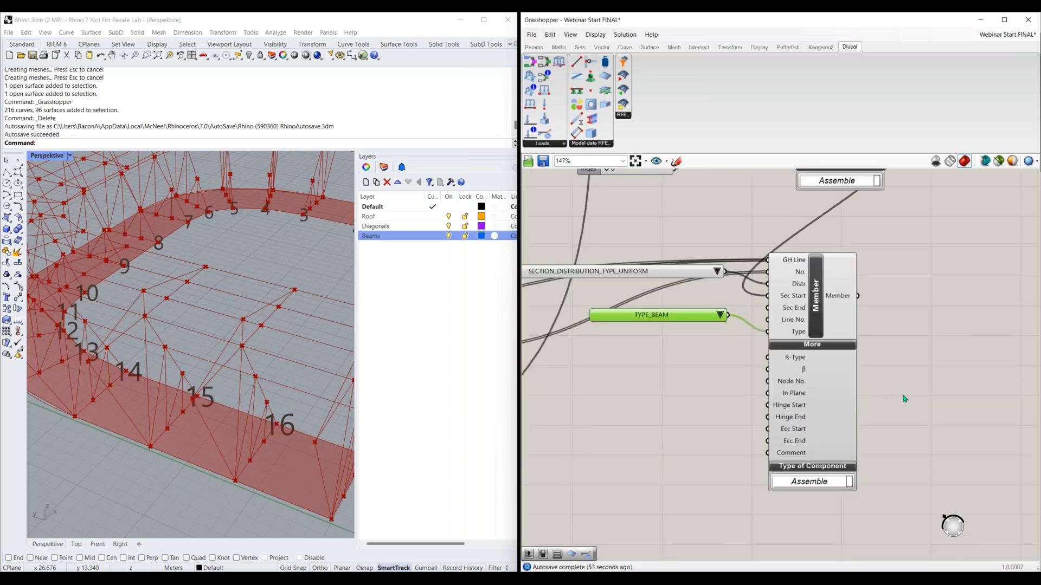
right_drag(904, 397, 746, 406)
scroll(745, 406, down, 1)
click(675, 363)
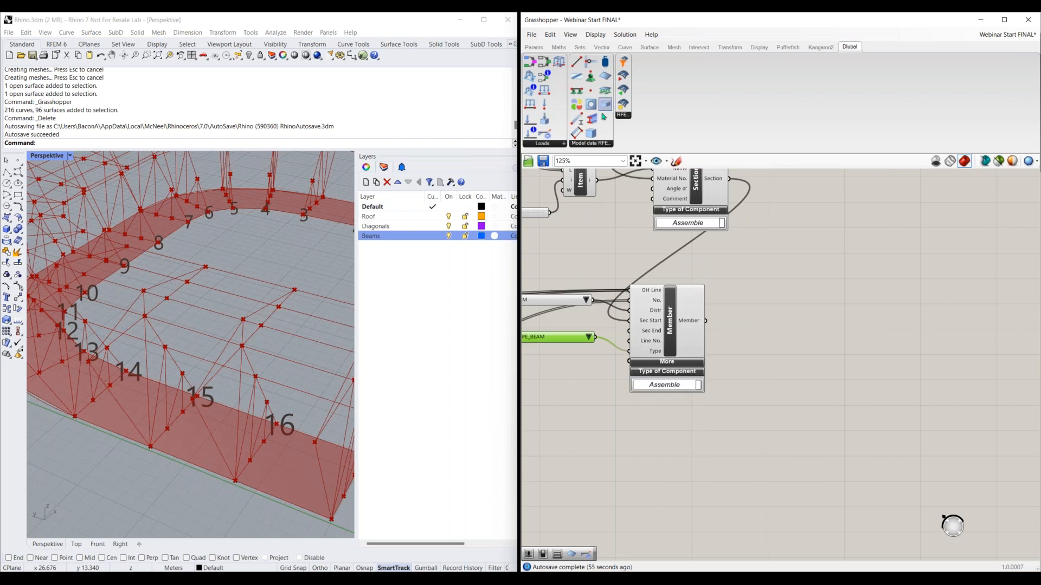
Add a Dlubal Surface component to the canvas and place it below the Member component
click(608, 80)
click(863, 323)
right_drag(840, 394, 728, 416)
right_drag(759, 339, 727, 352)
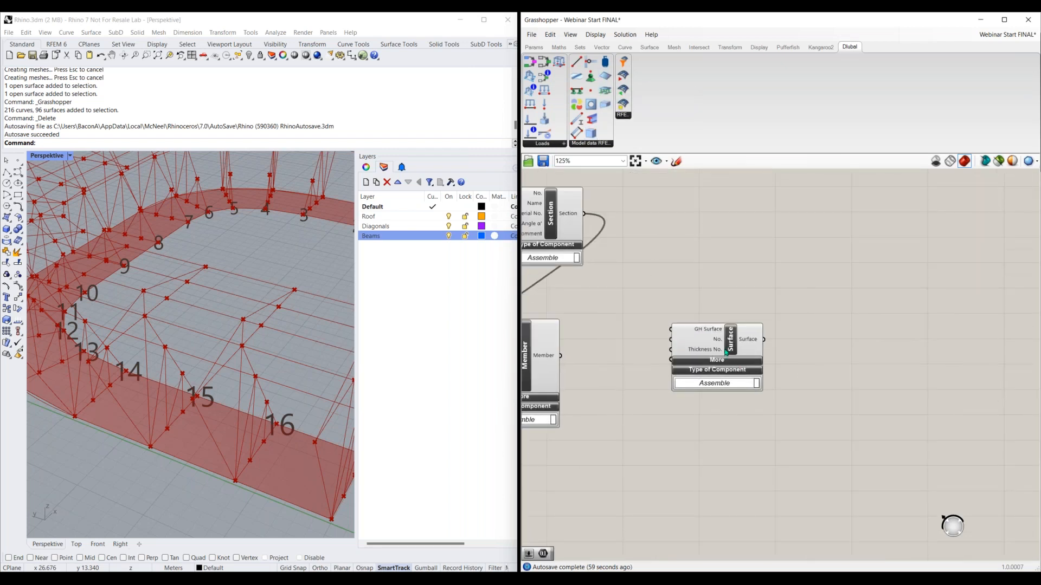
drag(762, 340, 806, 327)
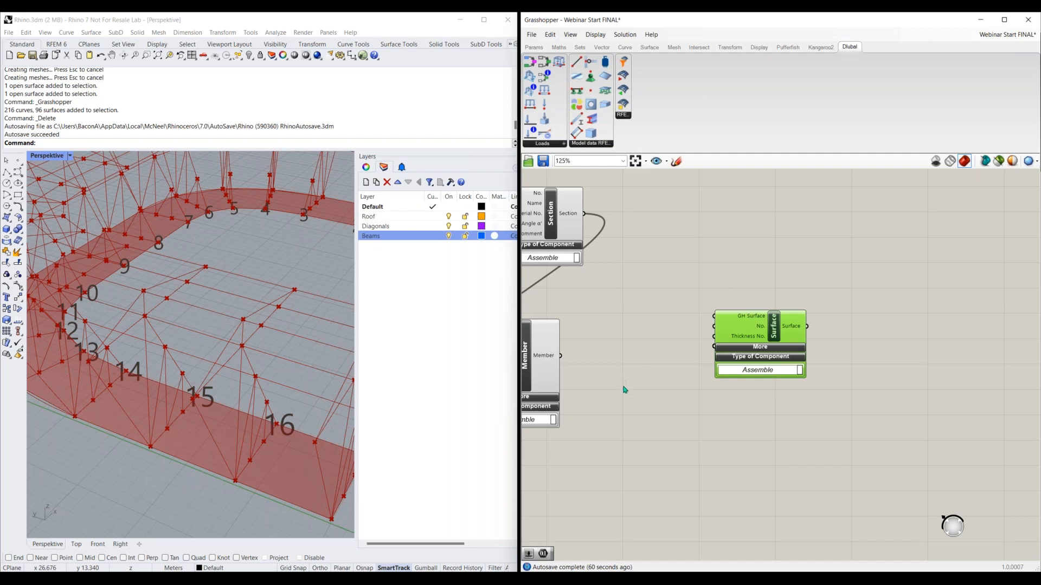
mouse_move(563, 413)
right_down()
mouse_move(759, 401)
mouse_move(787, 412)
right_up()
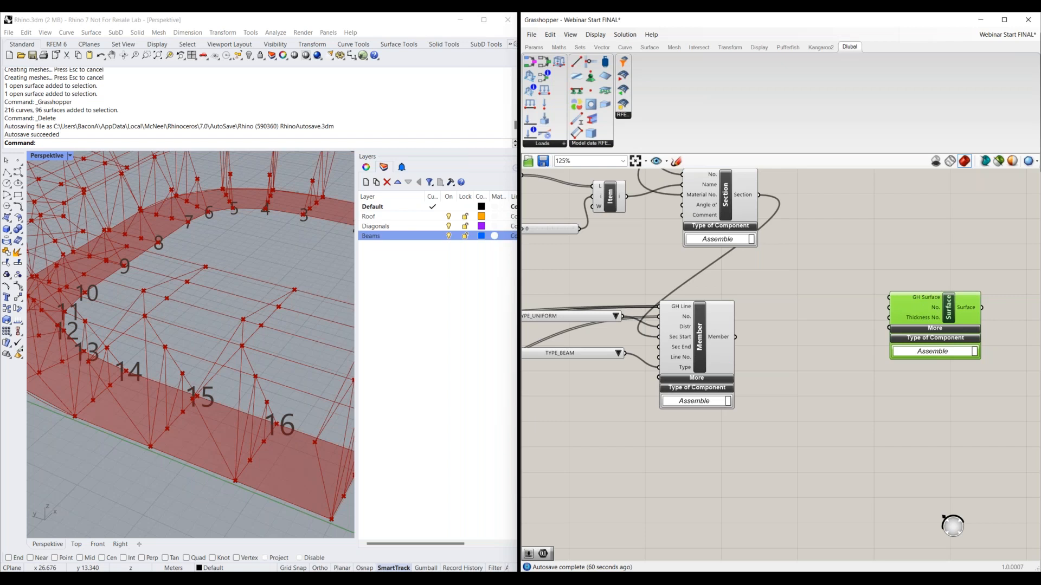
right_drag(535, 428, 829, 408)
right_drag(710, 494, 633, 403)
drag(627, 398, 824, 320)
right_drag(812, 374, 607, 410)
drag(987, 244, 674, 399)
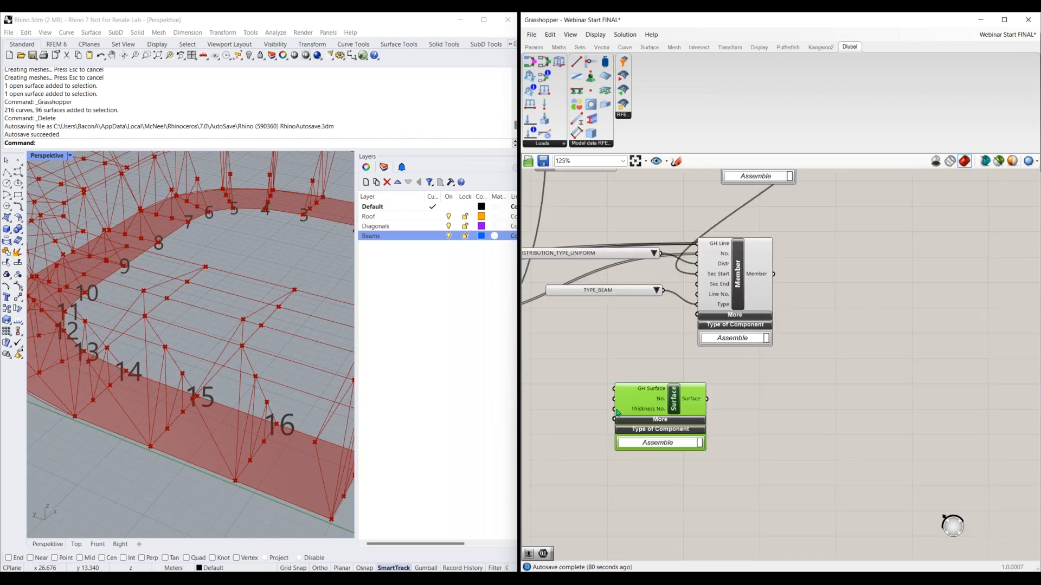
Connect the surface output of the stadium geometry group to the Surface component's GH Surface input
right_drag(567, 399, 774, 357)
right_drag(514, 454, 648, 434)
click(640, 443)
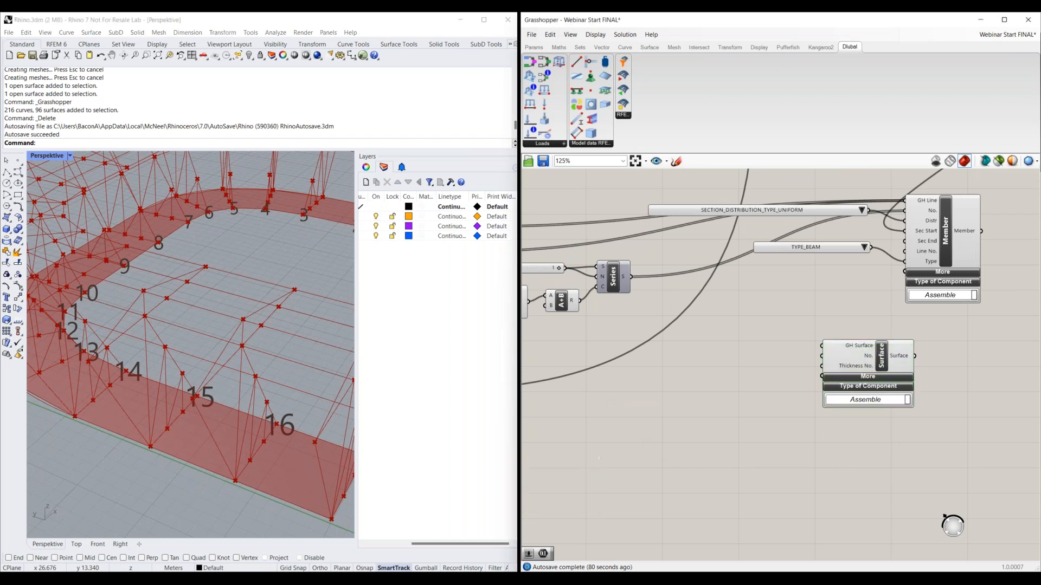
scroll(613, 421, down, 2)
right_drag(552, 406, 727, 376)
drag(663, 371, 939, 337)
right_drag(965, 347, 828, 368)
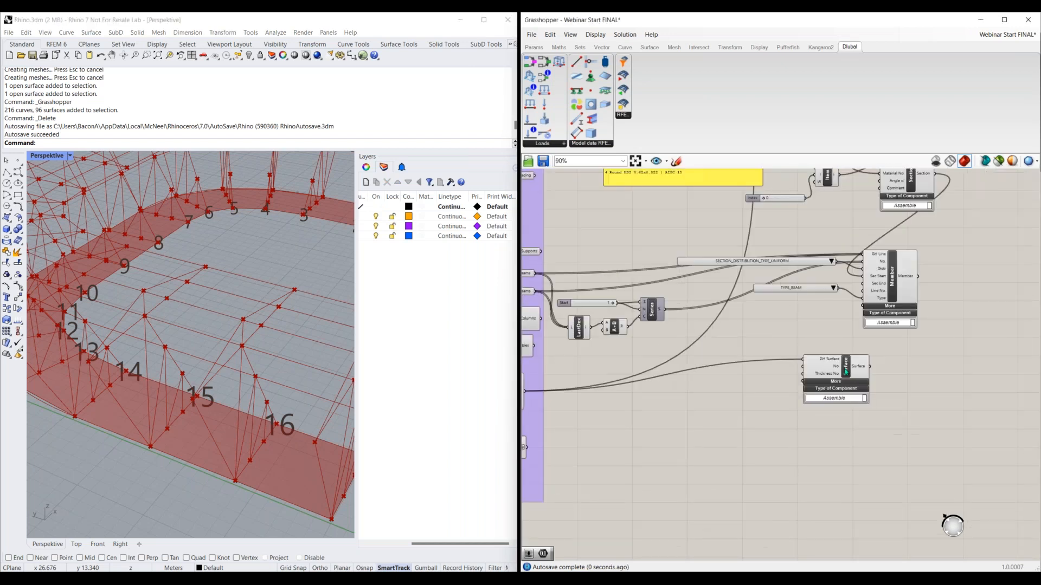
Add a number slider with the value 1 beside the Surface component and connect it to the No. input
scroll(840, 363, up, 3)
click(273, 367)
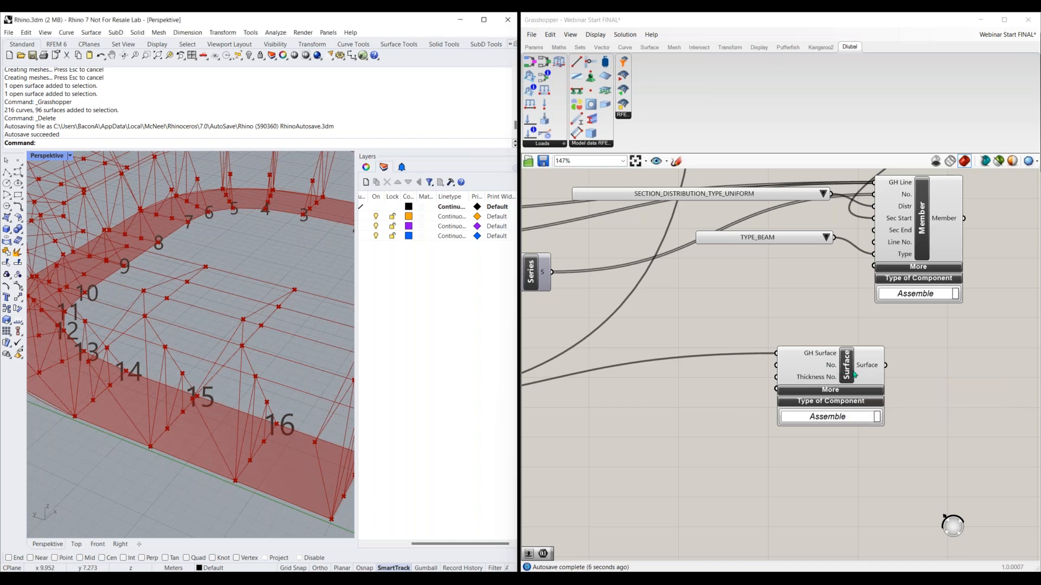
double_click(729, 372)
text(slider)
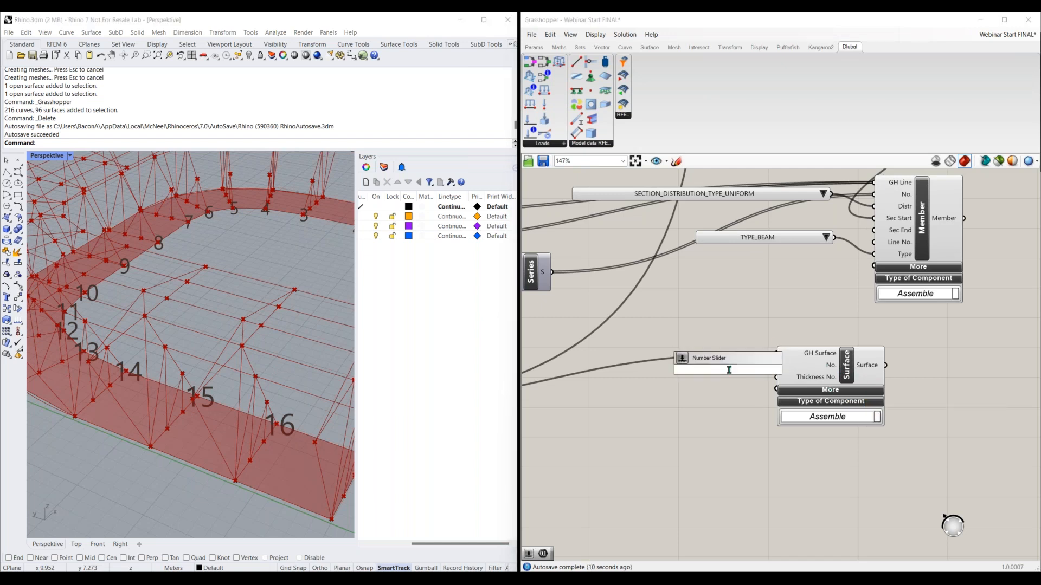
key(Return)
drag(691, 370, 648, 372)
drag(734, 372, 775, 366)
drag(704, 371, 692, 367)
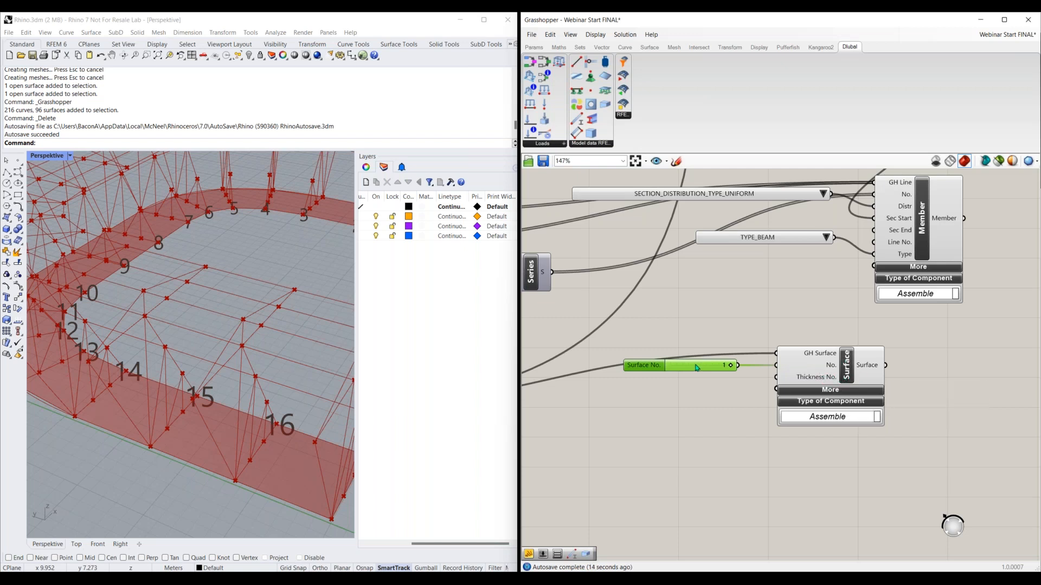
Reposition the Surface component and its number slider, and add a Dlubal Thickness component below the Surface component
drag(696, 368, 690, 354)
drag(843, 384, 868, 388)
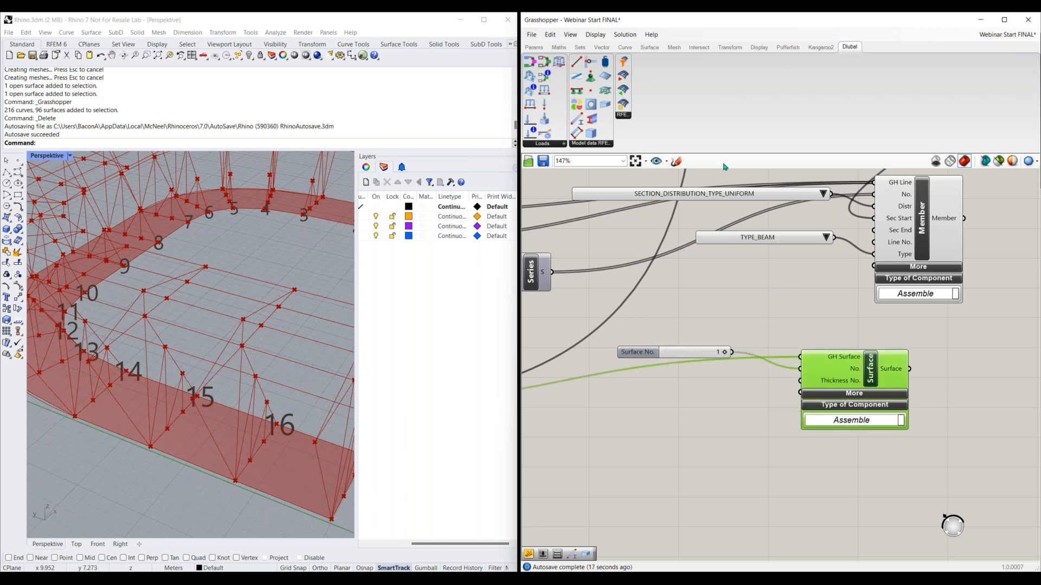
drag(607, 108, 829, 317)
right_drag(928, 321, 756, 343)
scroll(745, 316, down, 3)
drag(703, 330, 747, 455)
scroll(653, 456, up, 1)
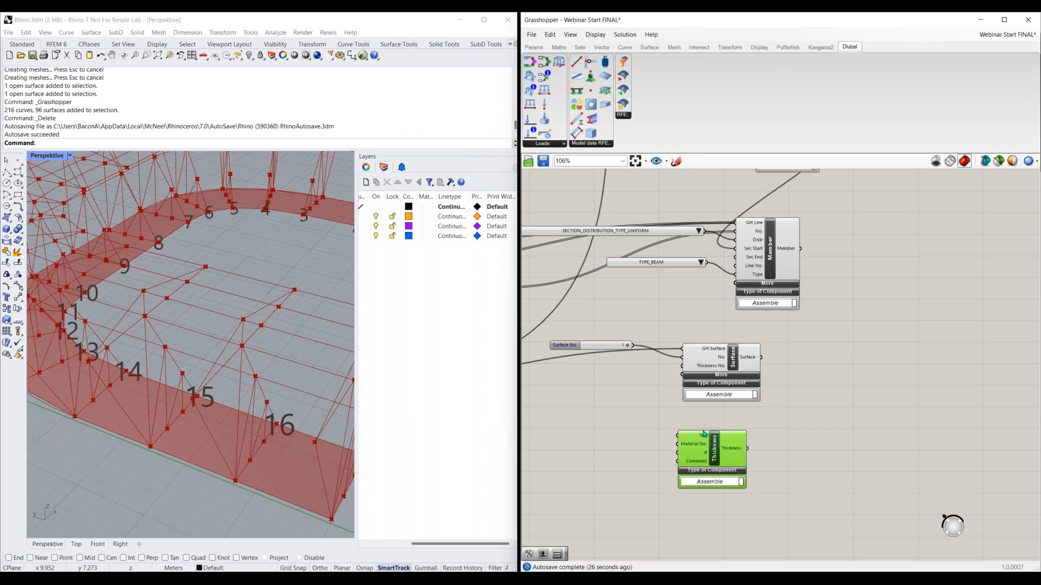
click(785, 448)
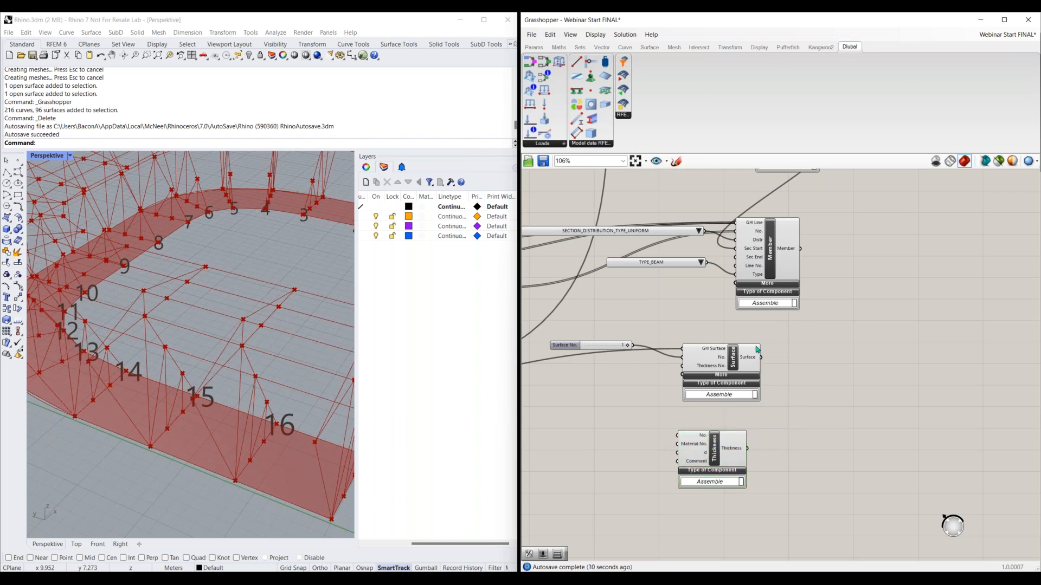
Switch to RFEM, examine the thickness and material settings for a new rectangular surface, close the dialog and activate the RFEM 6 Stadium GH Import model
click(583, 575)
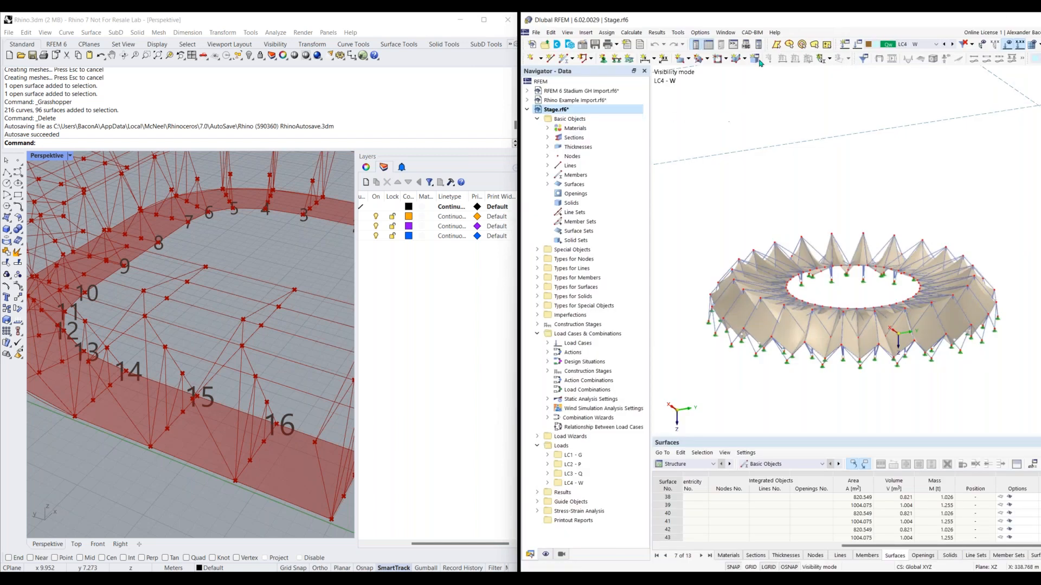
click(681, 58)
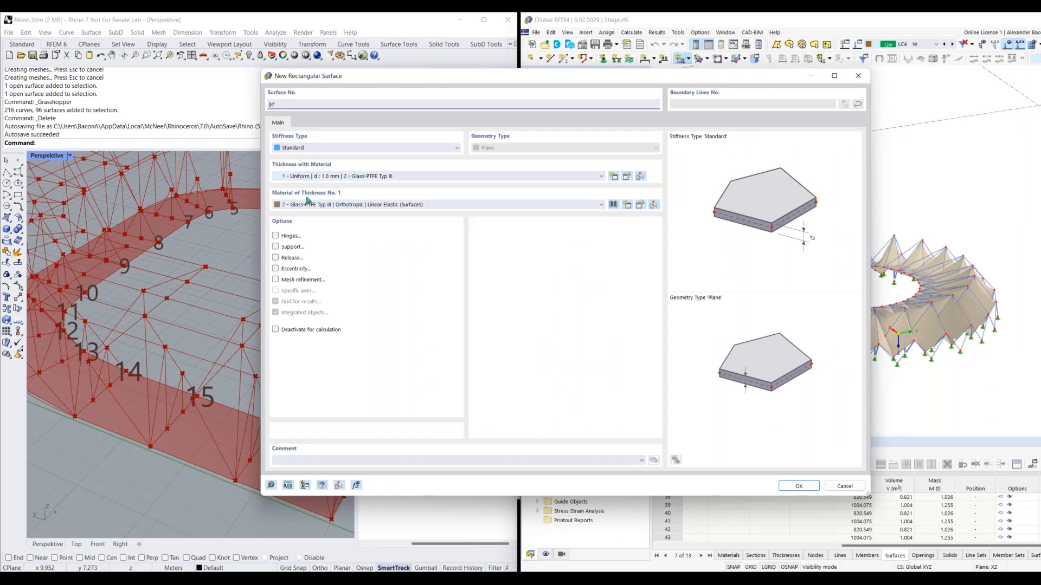
click(858, 76)
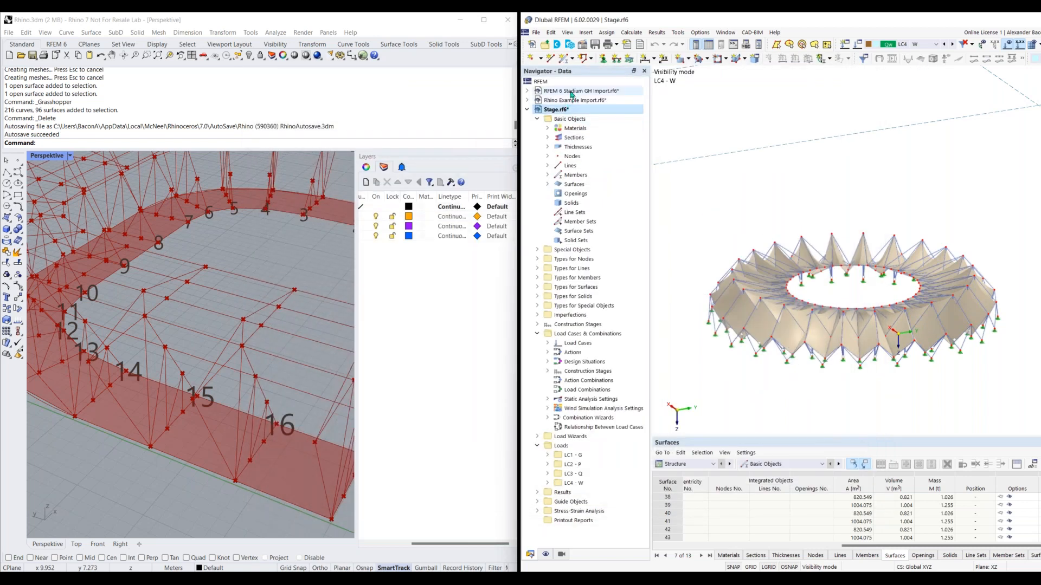
click(571, 93)
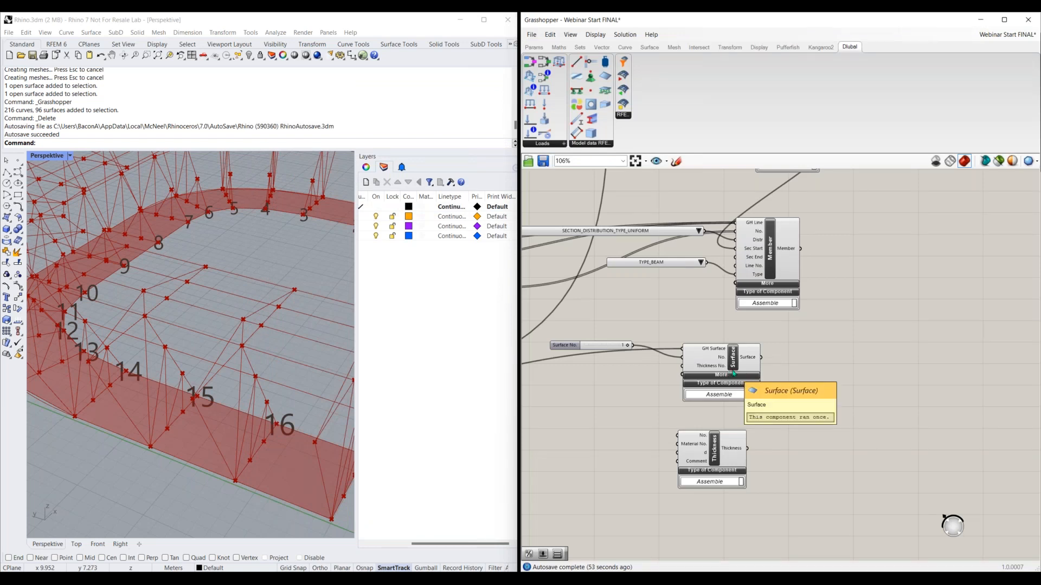
Back in Grasshopper, add a number slider with the value 1 and connect it to the Thickness component's No. input
double_click(624, 439)
text(slider)
key(Return)
drag(658, 436, 677, 435)
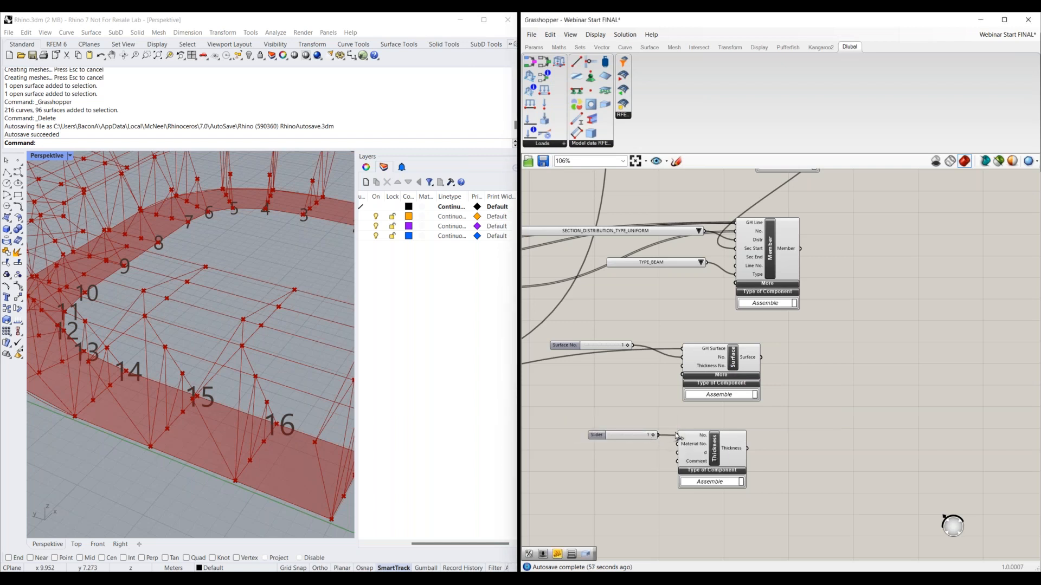
drag(613, 437, 590, 430)
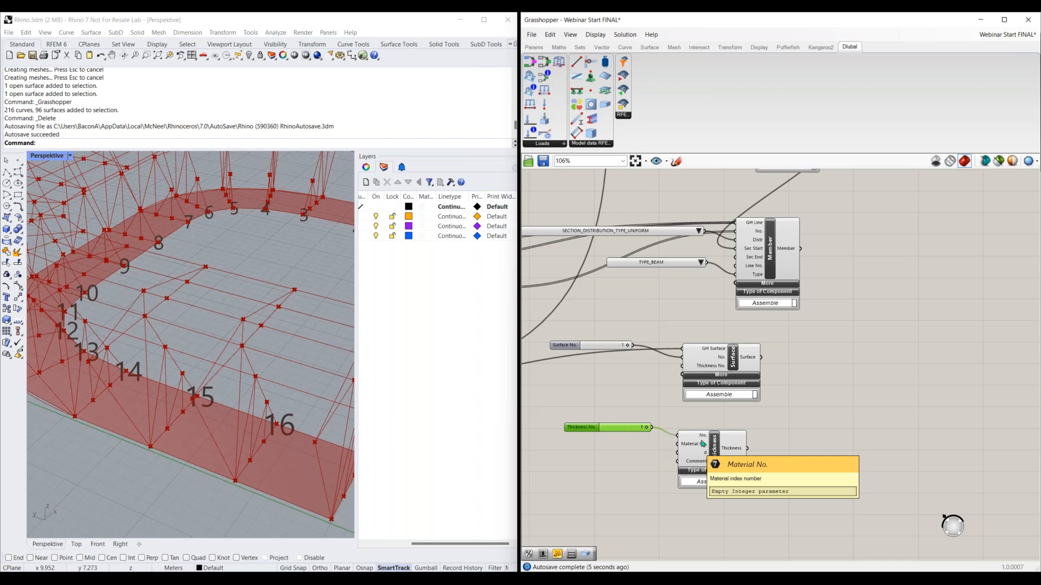
Connect the material output from above the Section component to the Thickness component's Material No. input
scroll(675, 312, down, 3)
right_drag(775, 226, 757, 194)
drag(752, 190, 636, 515)
right_drag(724, 522, 751, 443)
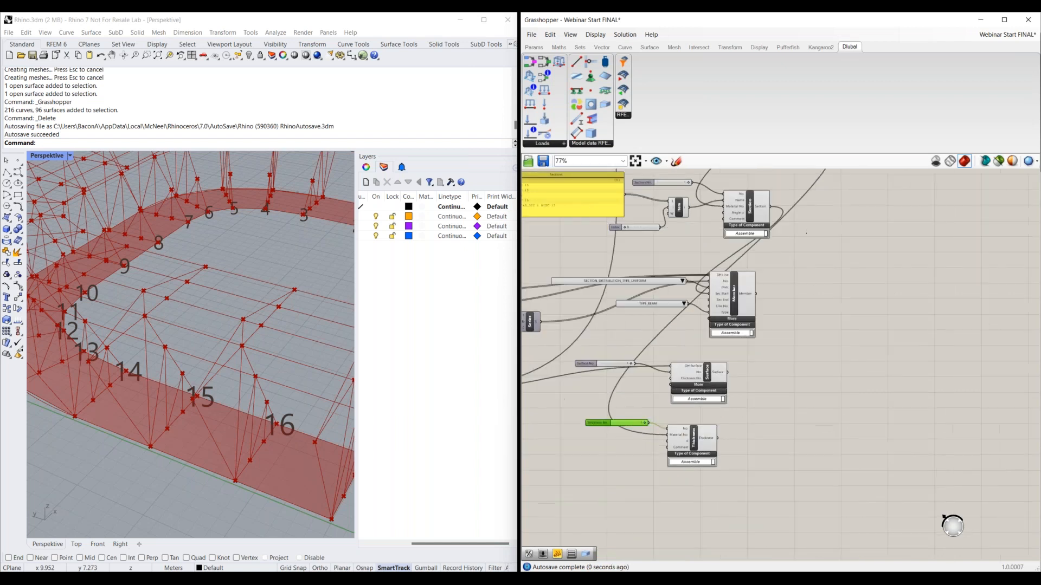
Switch the canvas components from showing names to showing icons
scroll(627, 469, up, 5)
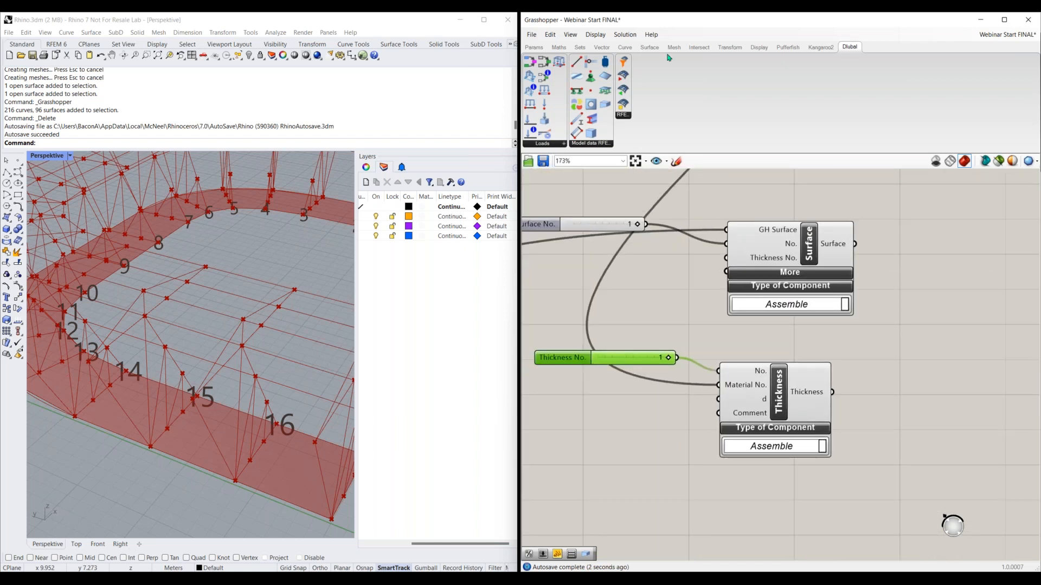
click(595, 35)
click(606, 50)
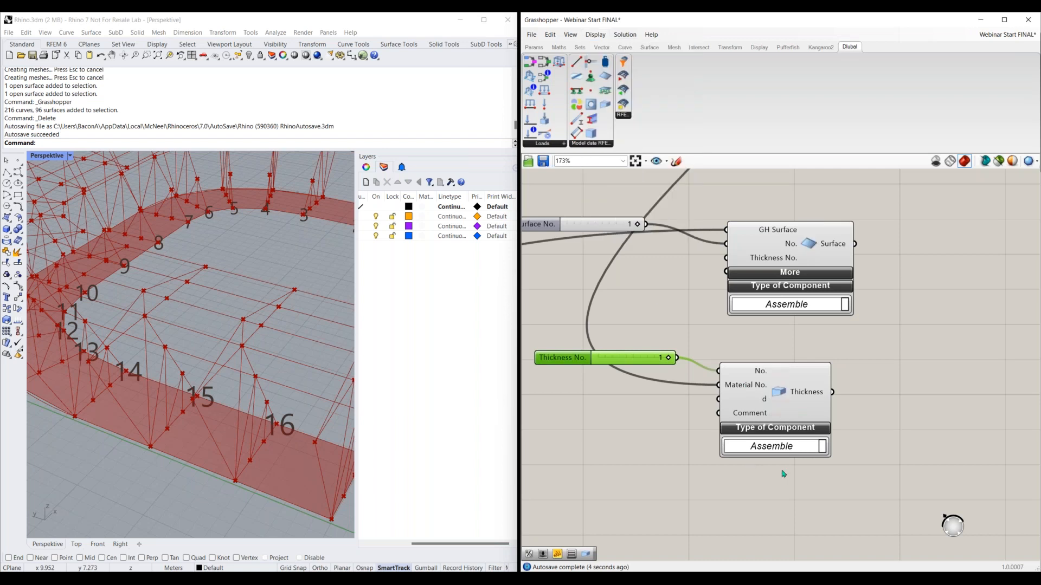
scroll(783, 475, down, 2)
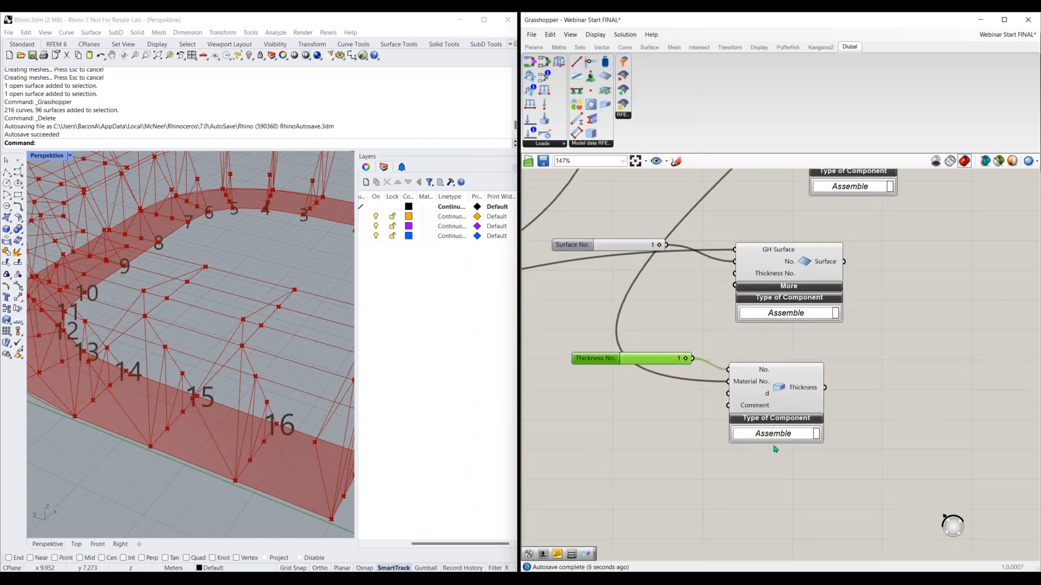
Move the Thickness component farther from its inputs and shift the Thickness No. slider slightly above it
right_drag(775, 449, 808, 451)
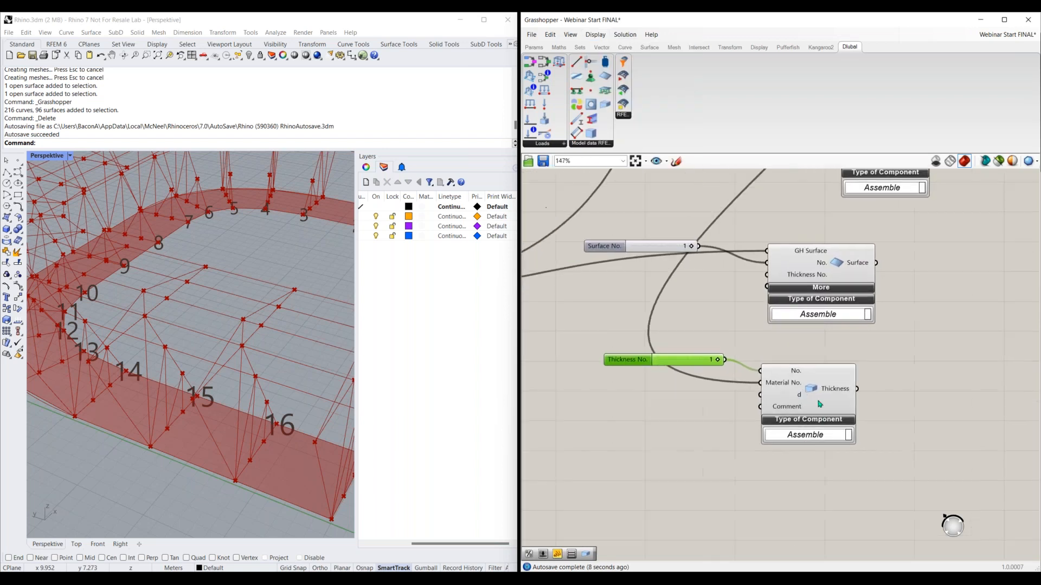
drag(806, 399, 838, 400)
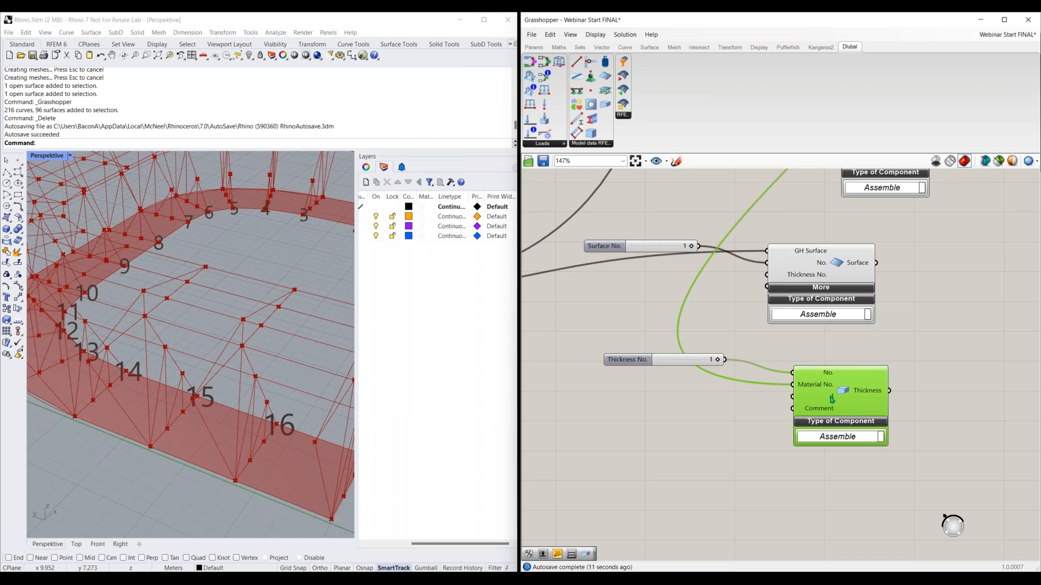
right_drag(663, 375, 684, 379)
drag(621, 341, 620, 328)
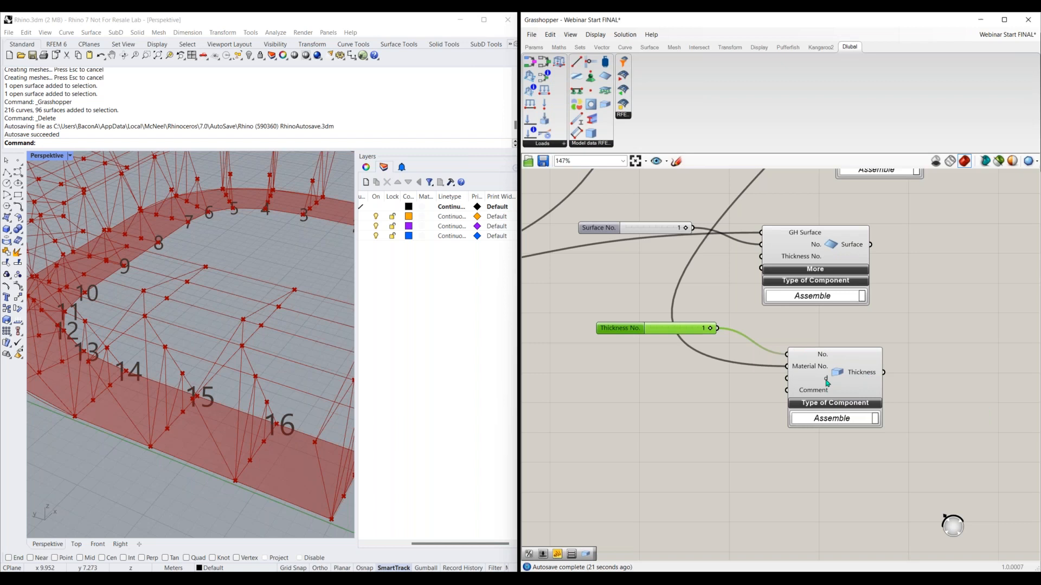
Add a Division component to the canvas beside the Thickness component's thickness d input
mouse_move(827, 382)
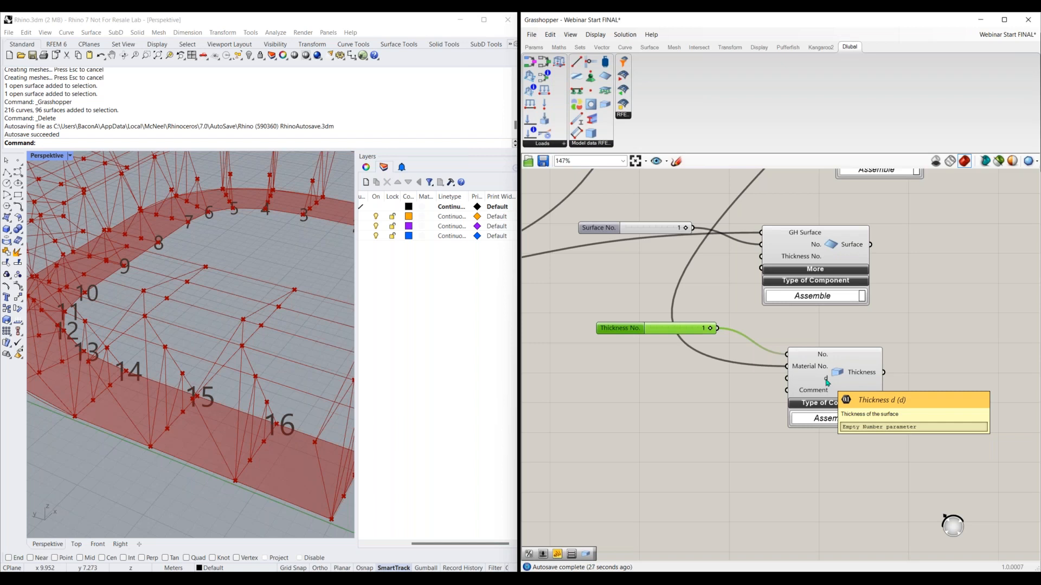
right_drag(693, 431, 748, 428)
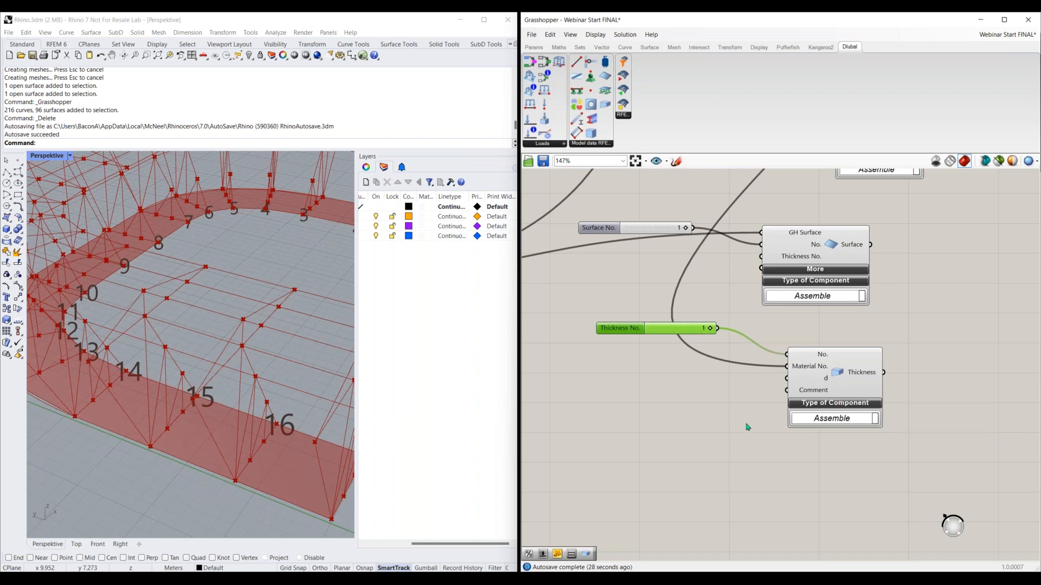
scroll(747, 430, down, 2)
drag(691, 340, 717, 340)
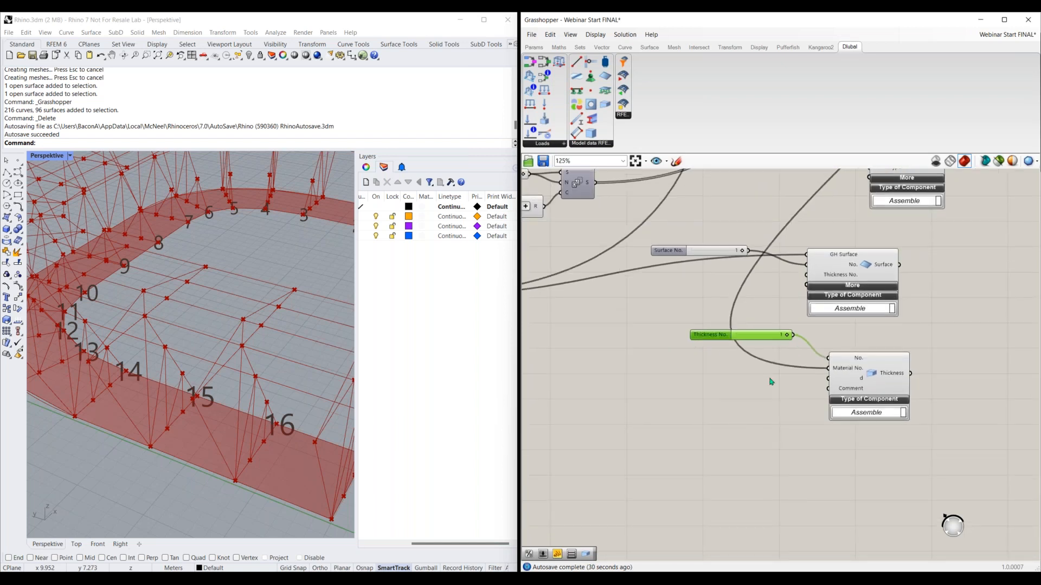
double_click(813, 405)
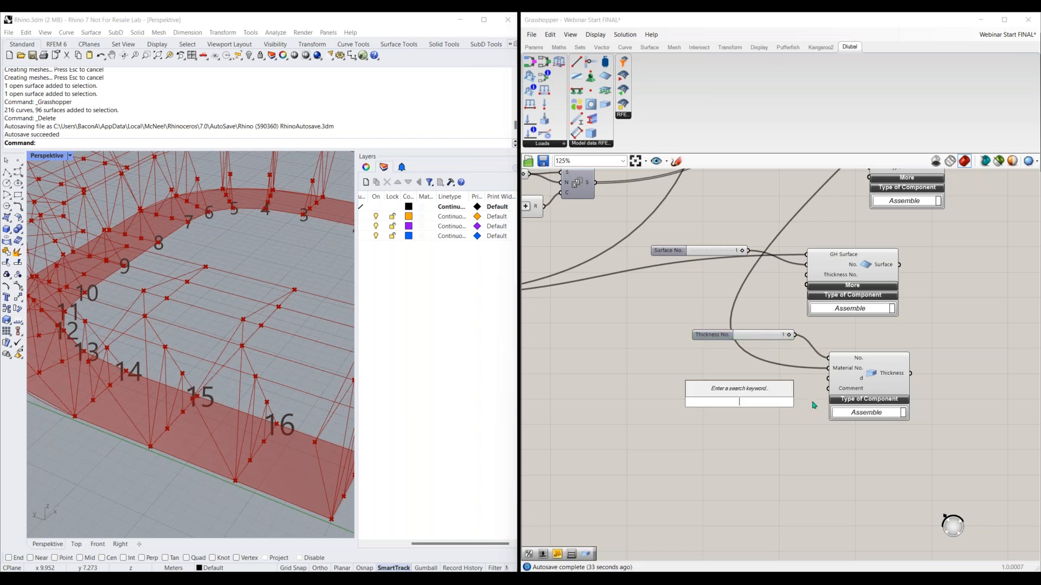
text(div)
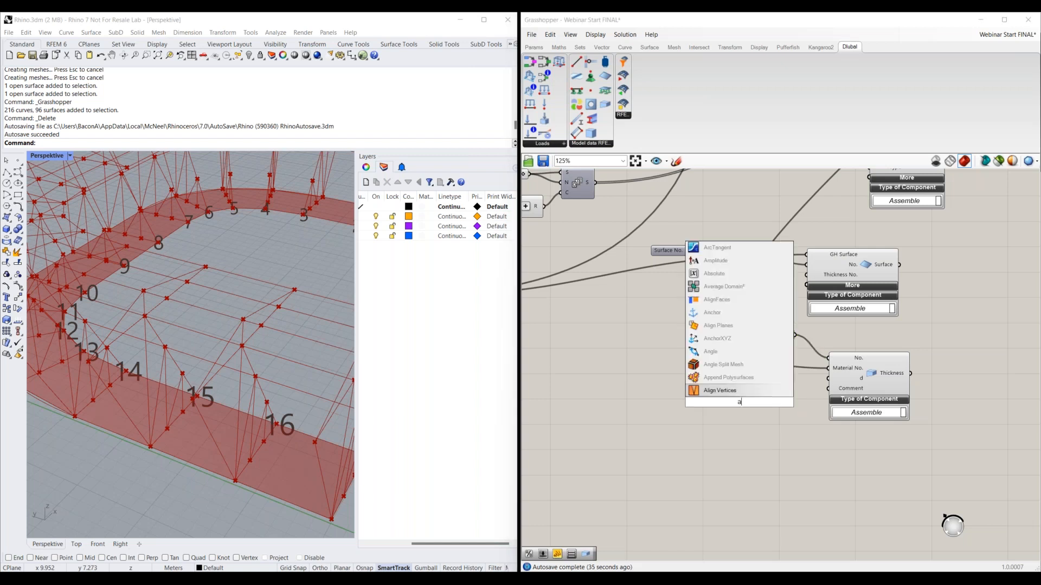
click(746, 390)
drag(751, 412, 735, 412)
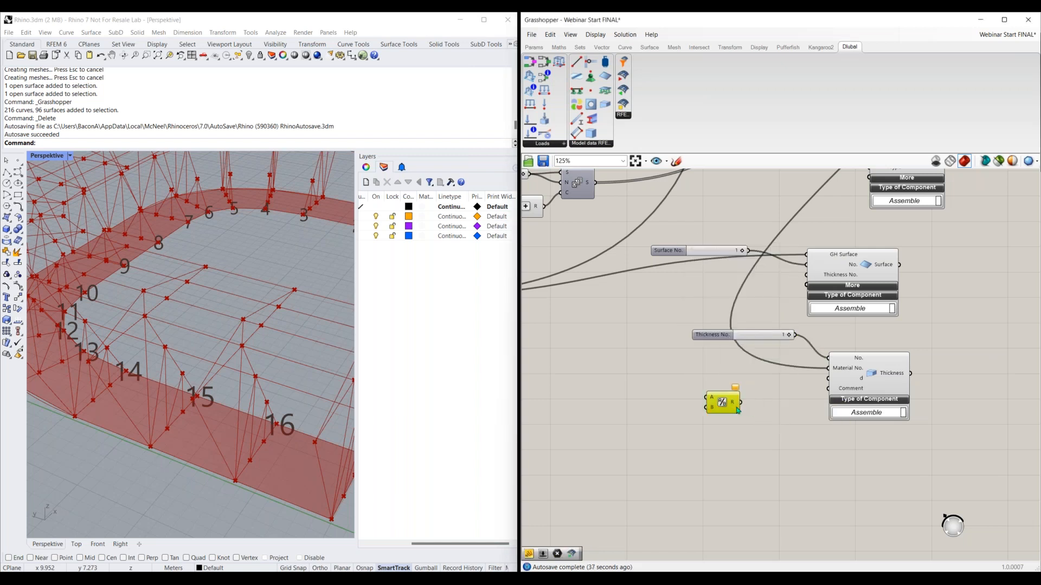
Show component names instead of icons and rename the Division component as Inches to Meters
click(595, 34)
click(699, 291)
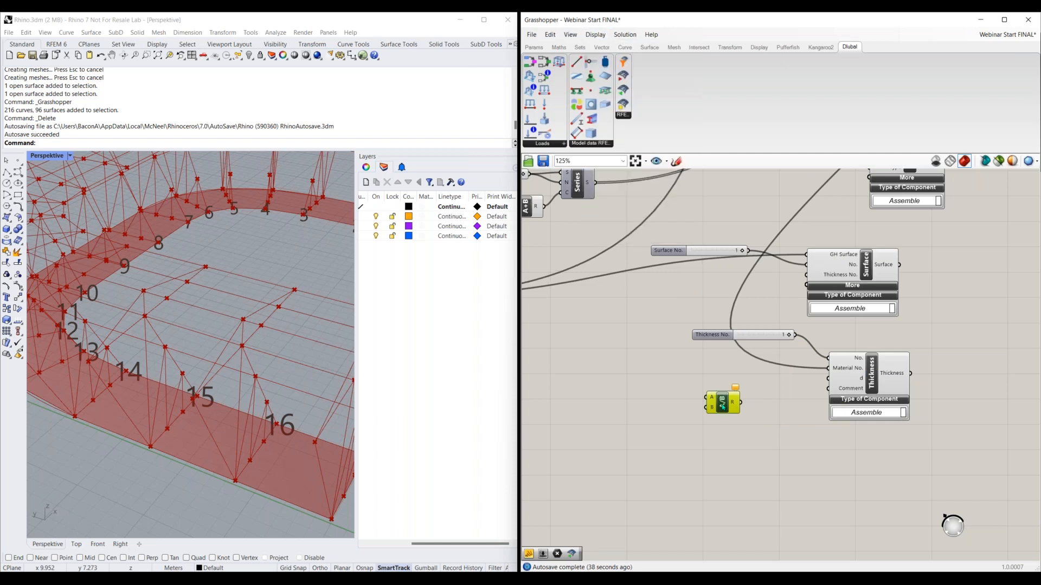
right_click(722, 404)
key(BackSpace)
text(Inches to Me)
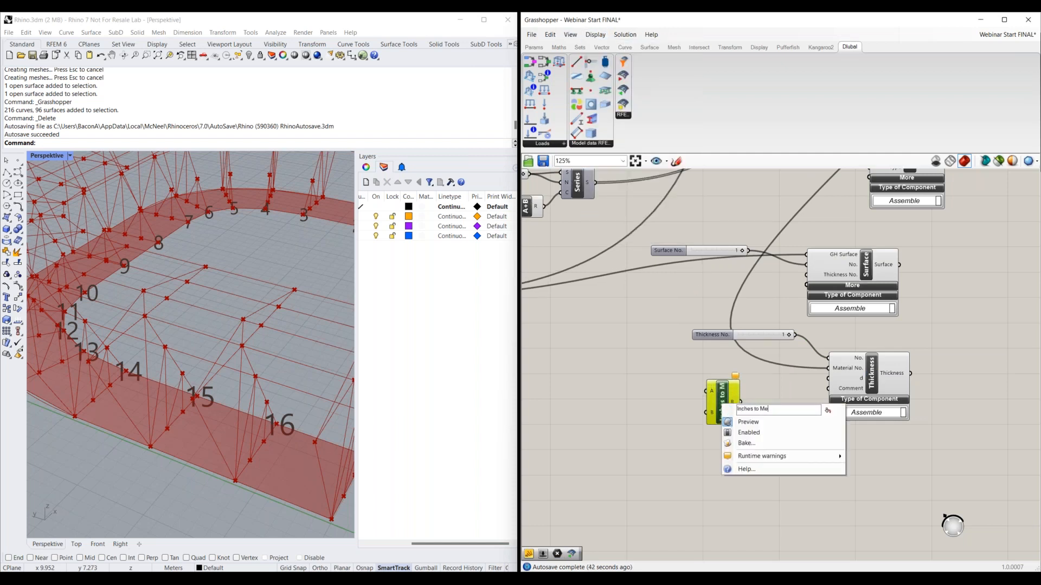
text(tres)
key(BackSpace)
key(BackSpace)
key(BackSpace)
text(ers)
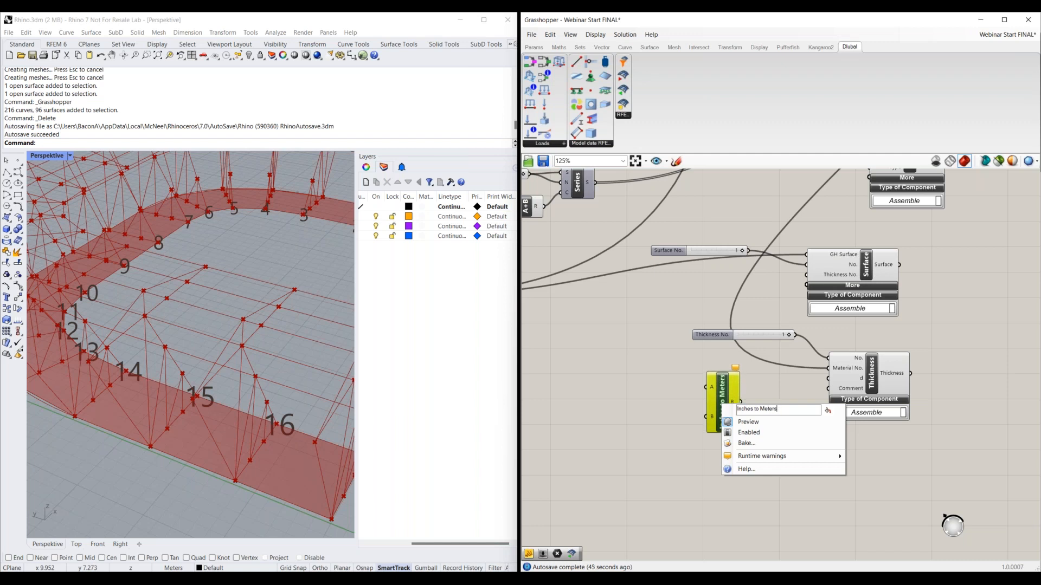
key(Return)
click(677, 428)
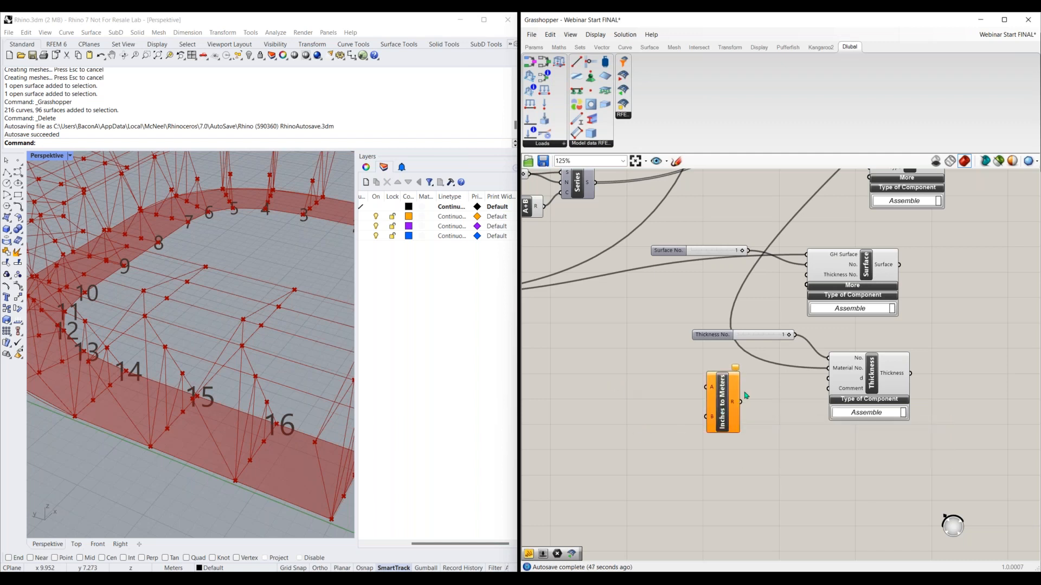
Add a panel containing 39.37 and connect it to the B input of the Inches to Meters component
double_click(652, 425)
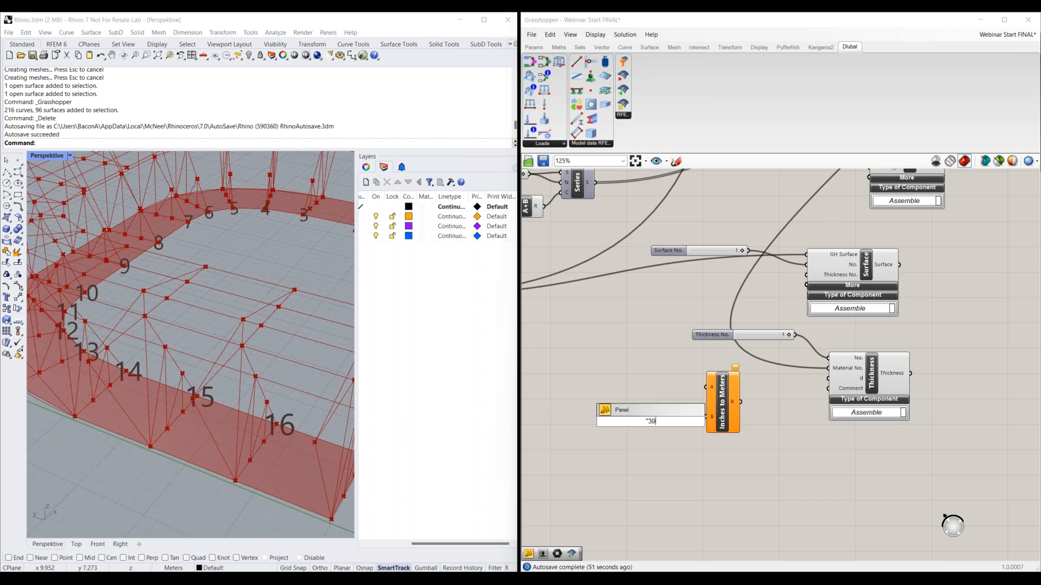
text("39.37)
key(Return)
drag(663, 422, 706, 417)
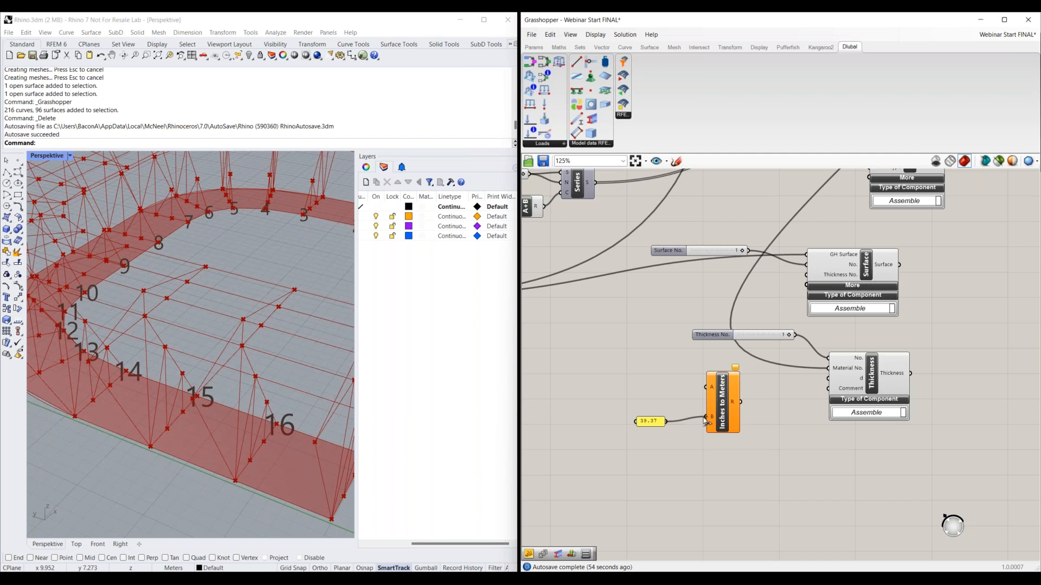
Add a number slider set to 8, connect it to the Inches to Meters A input, and wire the result to the Thickness d input
double_click(637, 385)
text(10)
key(Return)
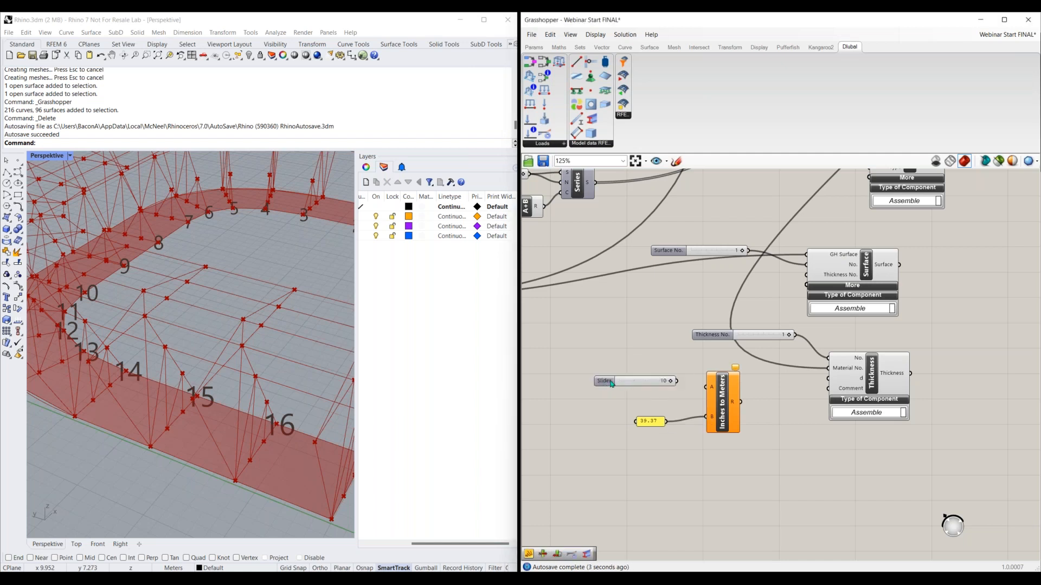
drag(612, 384, 597, 380)
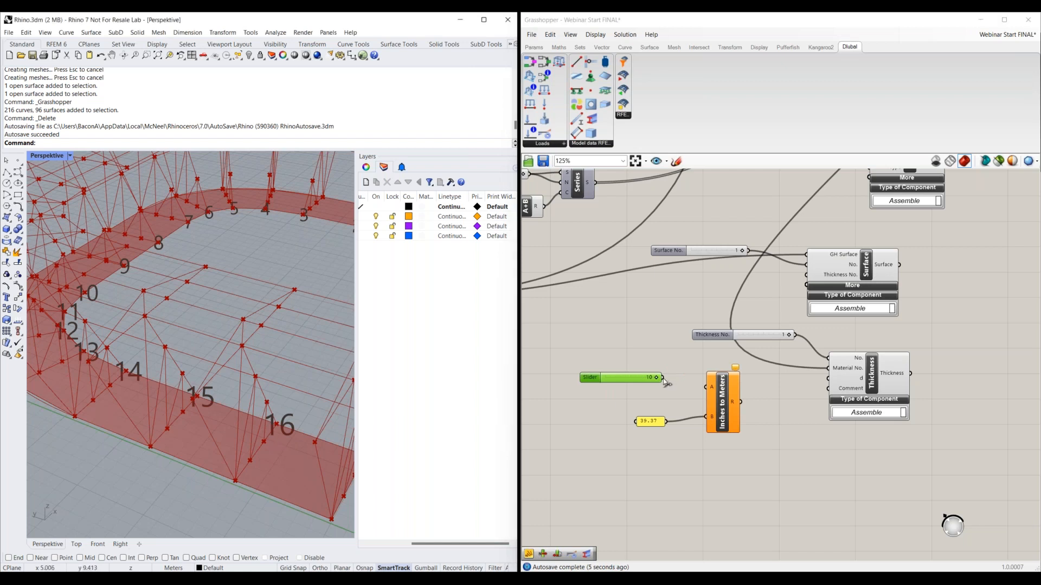
mouse_move(663, 378)
mouse_down()
mouse_move(705, 387)
mouse_move(644, 378)
mouse_up()
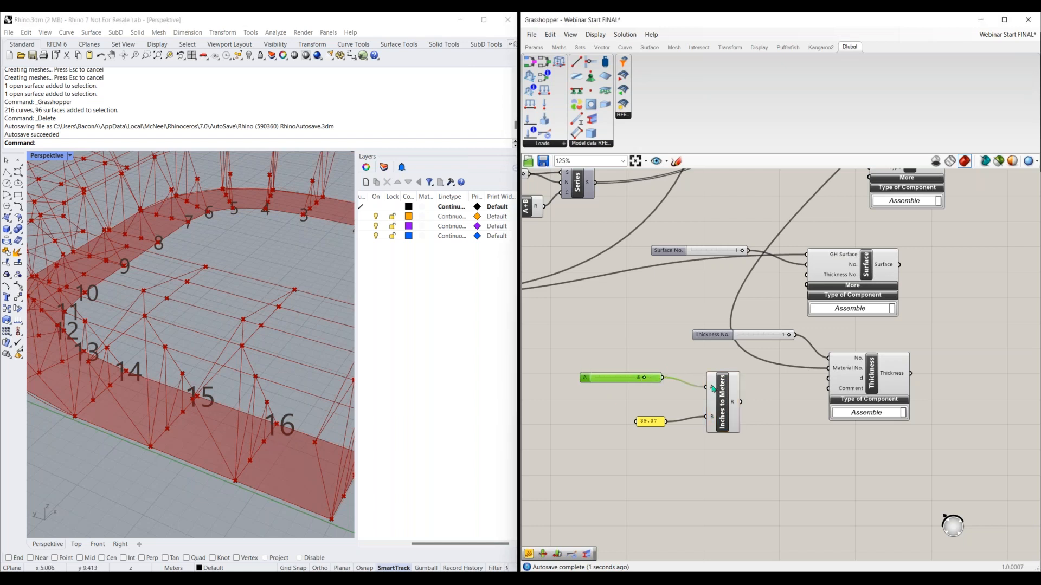
drag(741, 403, 828, 379)
click(761, 360)
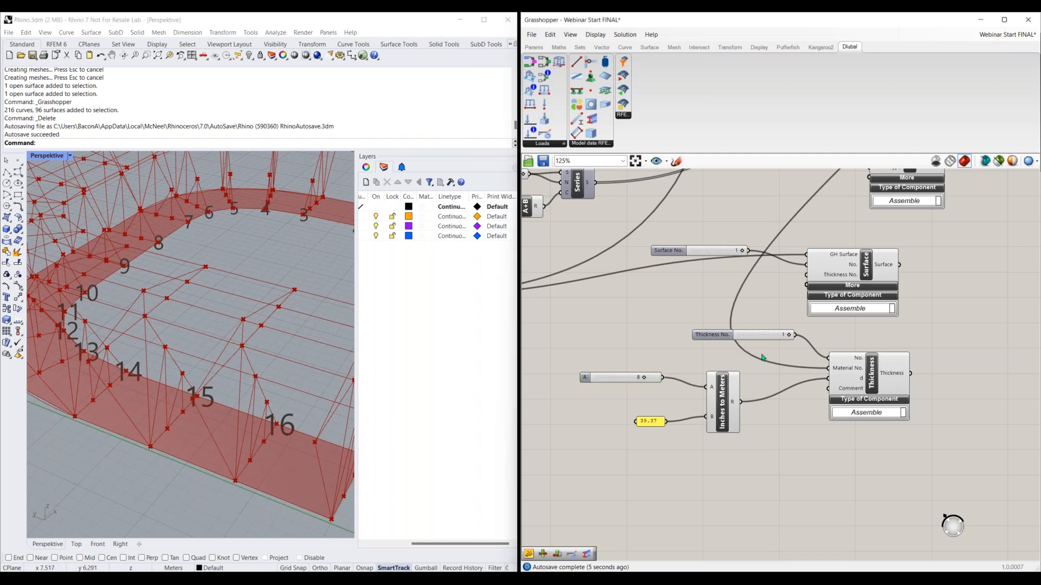
drag(759, 353, 561, 469)
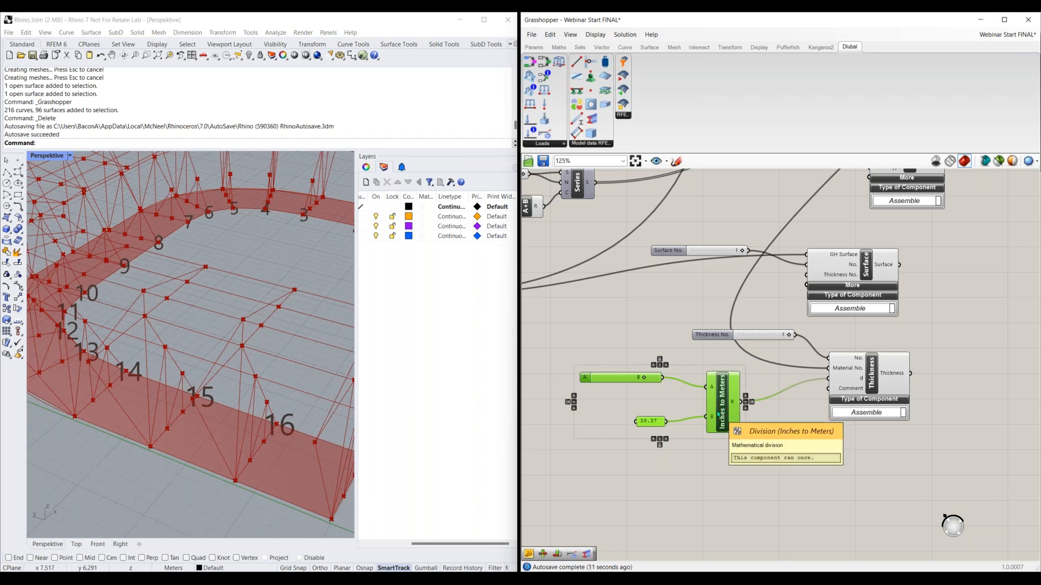
drag(718, 414, 759, 482)
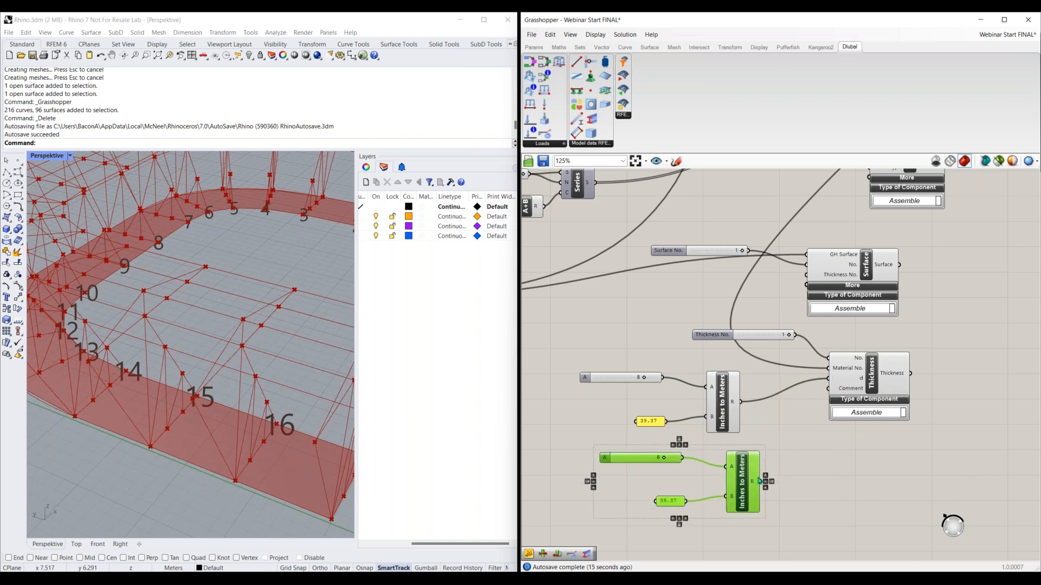
key(Delete)
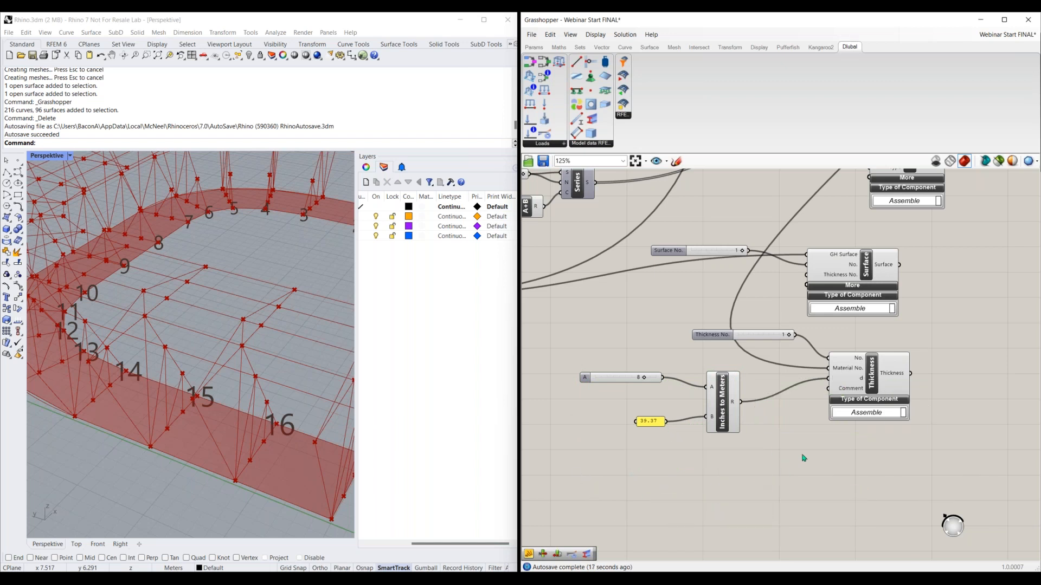
Connect the Thickness output to the Surface component's Thickness No. input and space the two components apart
right_drag(914, 468, 750, 478)
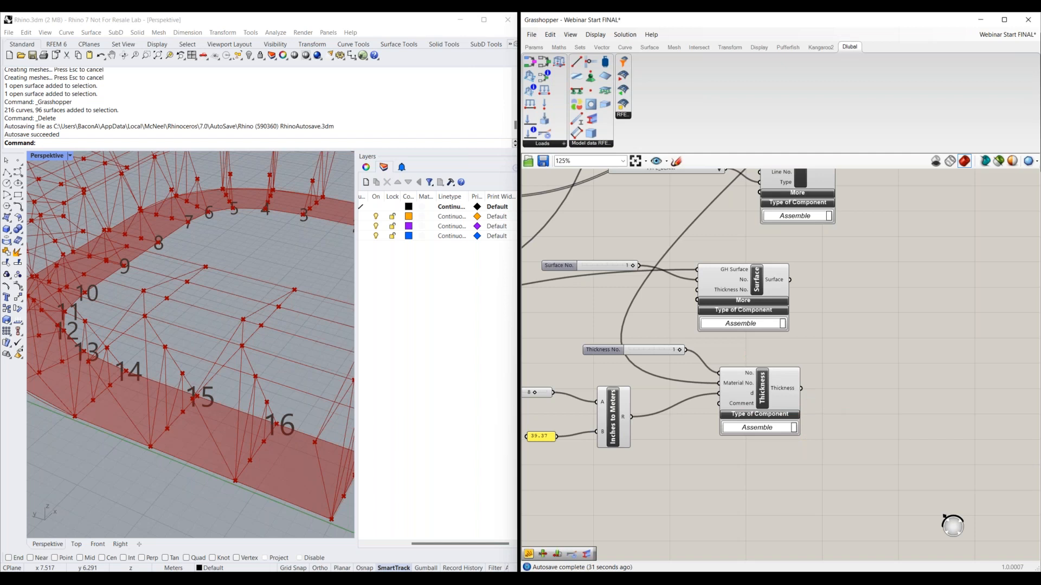
drag(802, 388, 698, 290)
drag(737, 404, 700, 411)
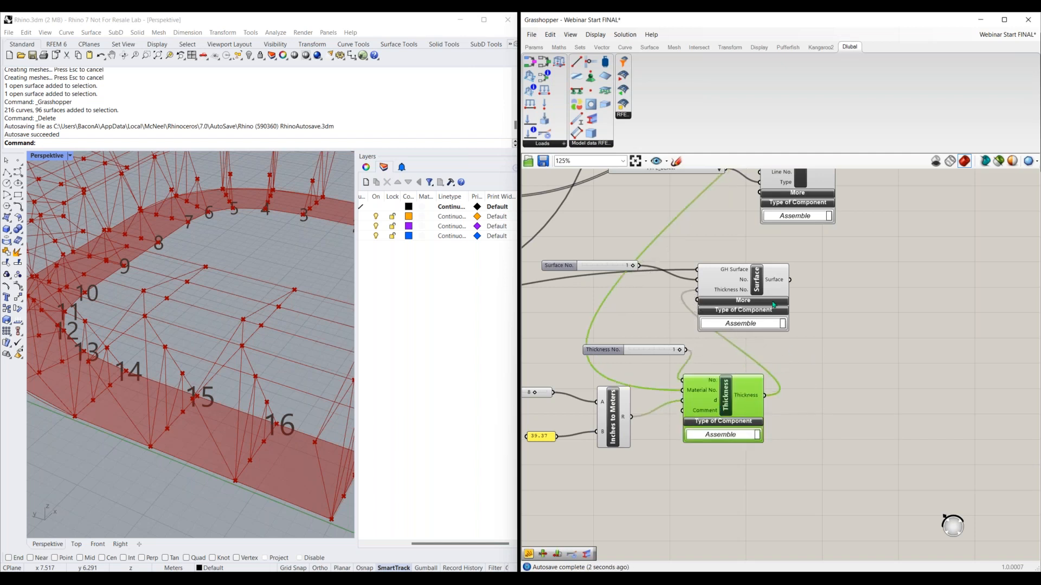
drag(759, 293, 832, 293)
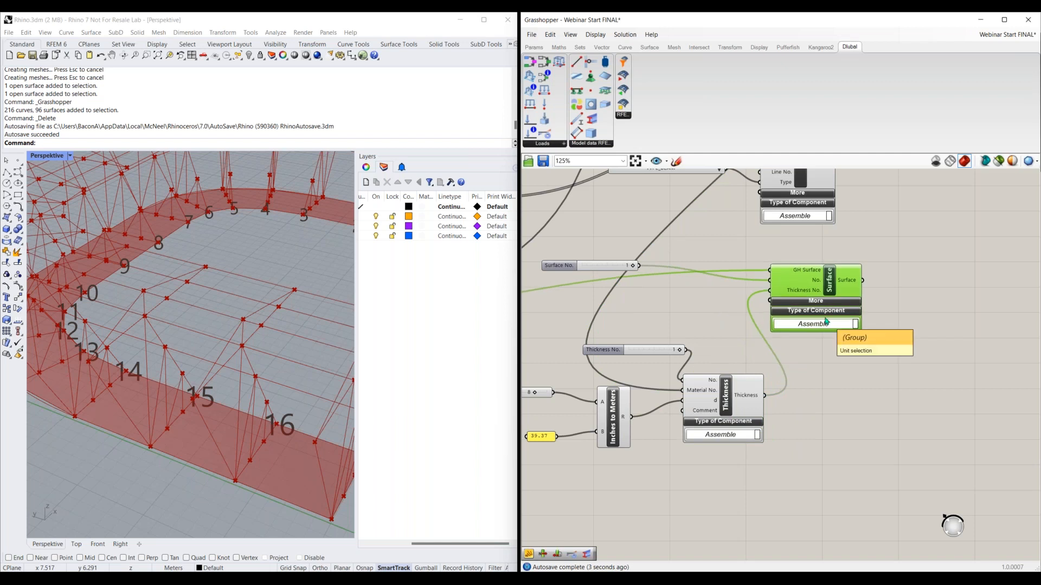
Expand the Surface component's additional inputs and move the component clear of the Thickness component
click(817, 303)
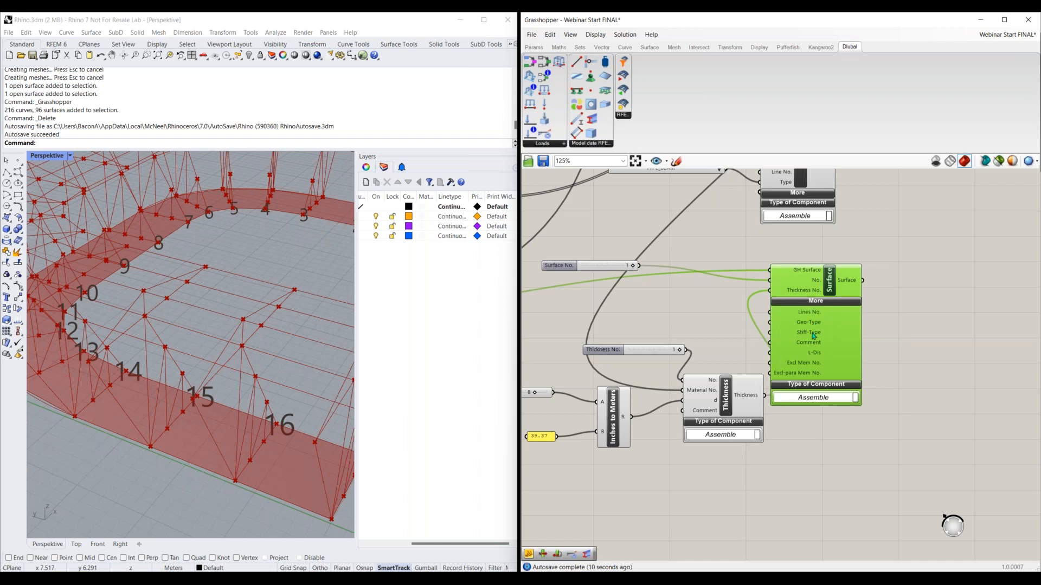
mouse_move(813, 335)
drag(844, 329, 903, 304)
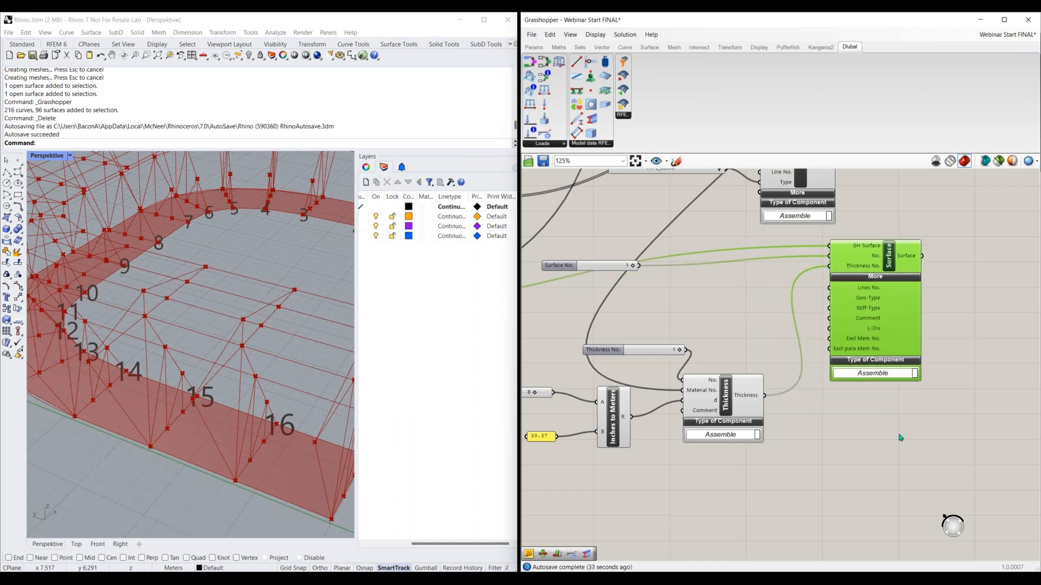
Place a Nodal Support and a Line Support component side by side below the Surface component
right_drag(900, 435, 770, 395)
drag(622, 365, 611, 356)
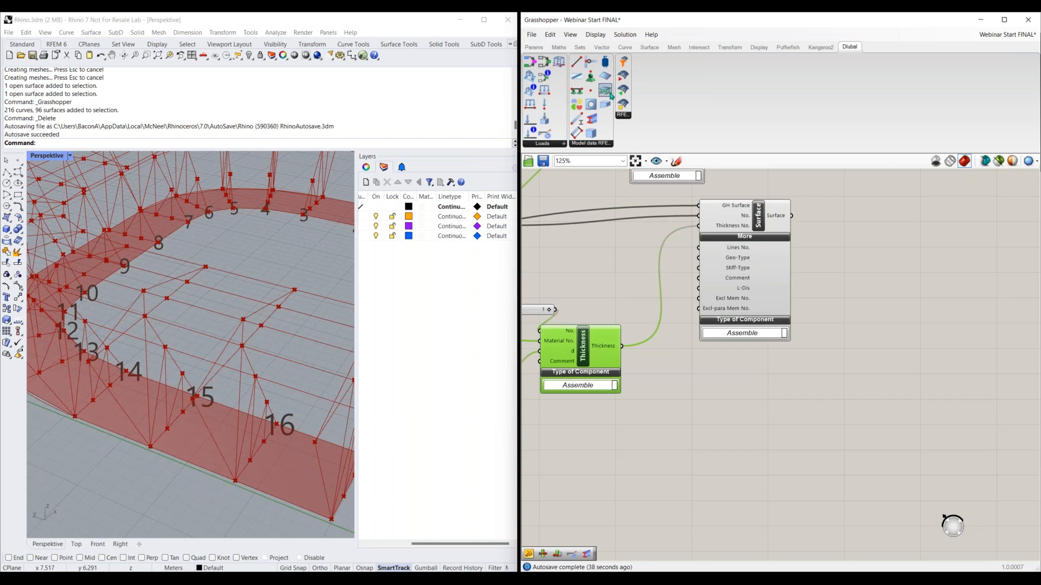
click(591, 77)
click(672, 433)
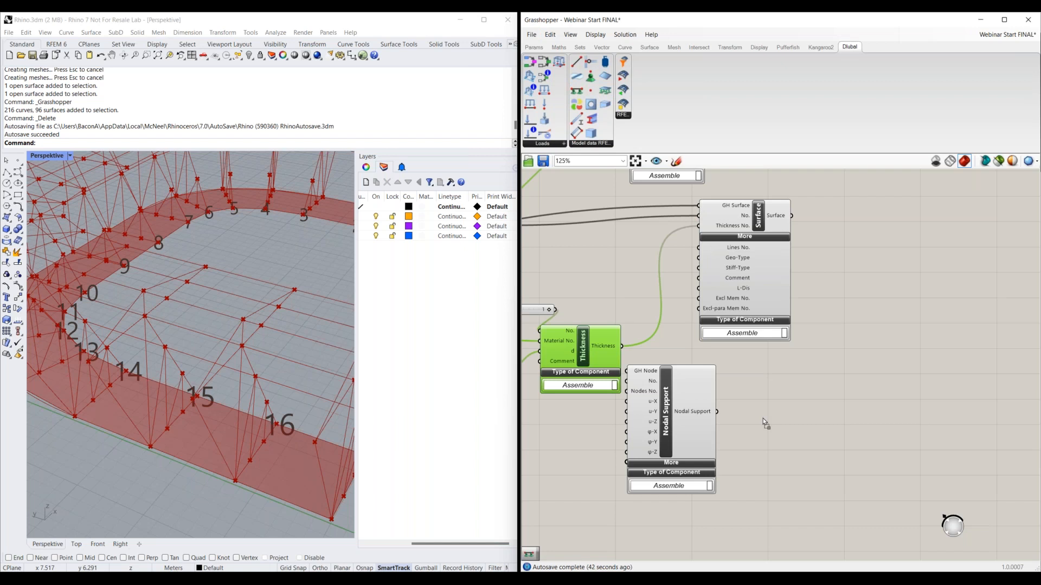
click(767, 434)
click(791, 399)
Show component icons instead of names and place a Surface Support component beside the Line Support
click(595, 34)
click(606, 94)
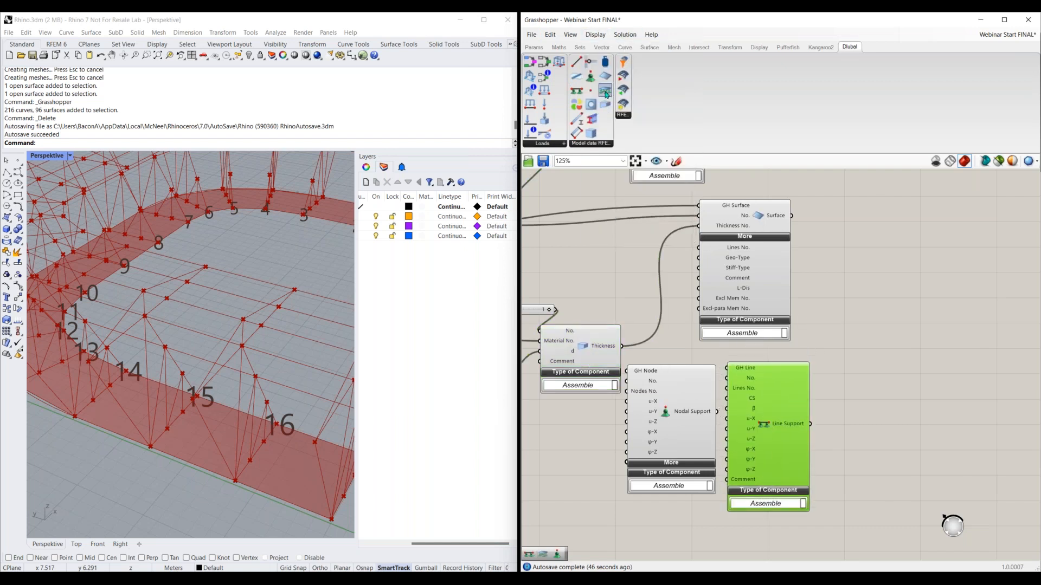
click(881, 437)
click(875, 332)
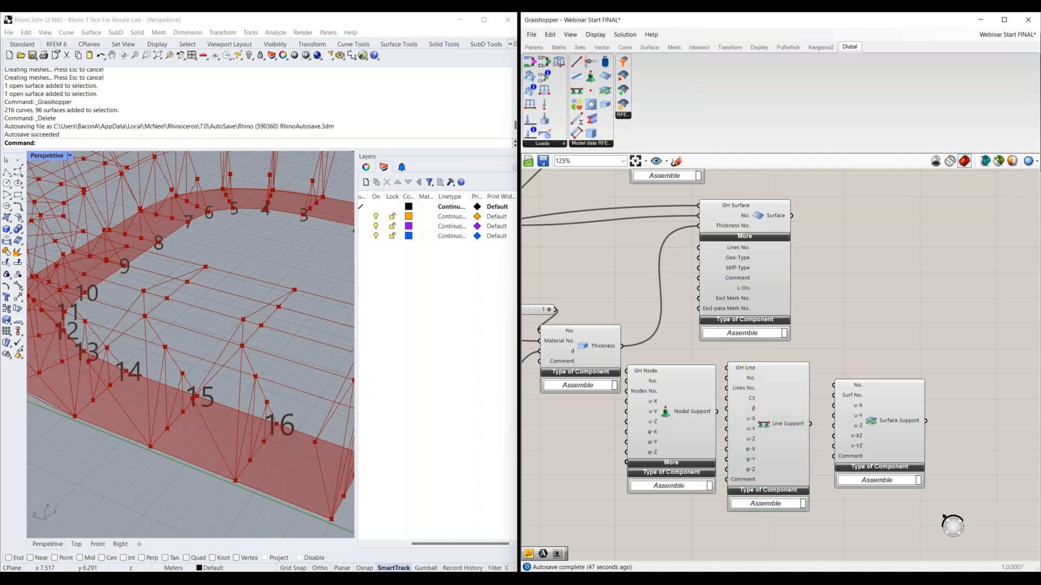
Expand the Nodal Support's additional inputs and examine its options, including the angle and Direct to Node inputs
scroll(872, 511, up, 2)
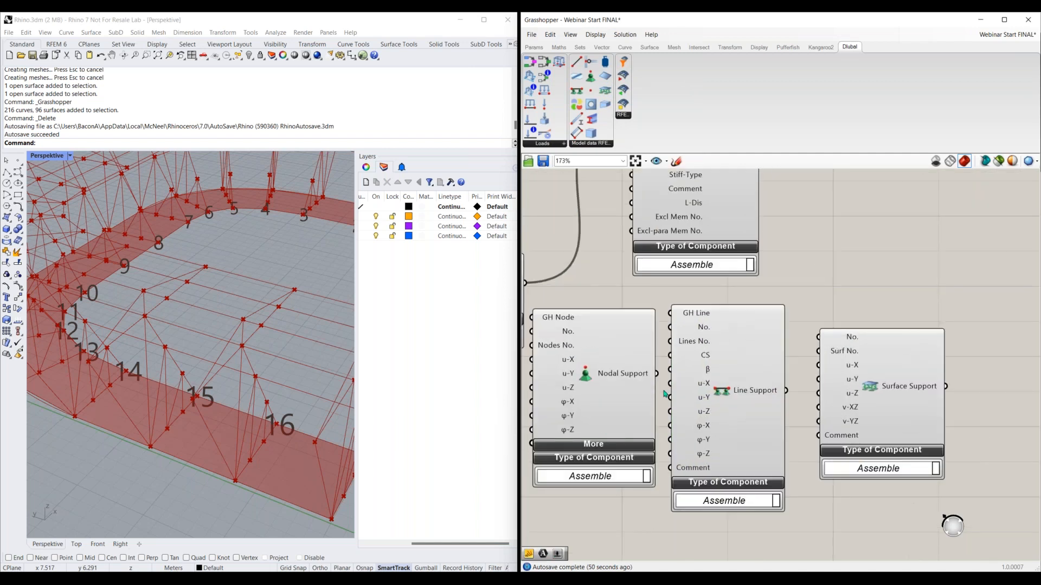
right_drag(777, 266, 803, 249)
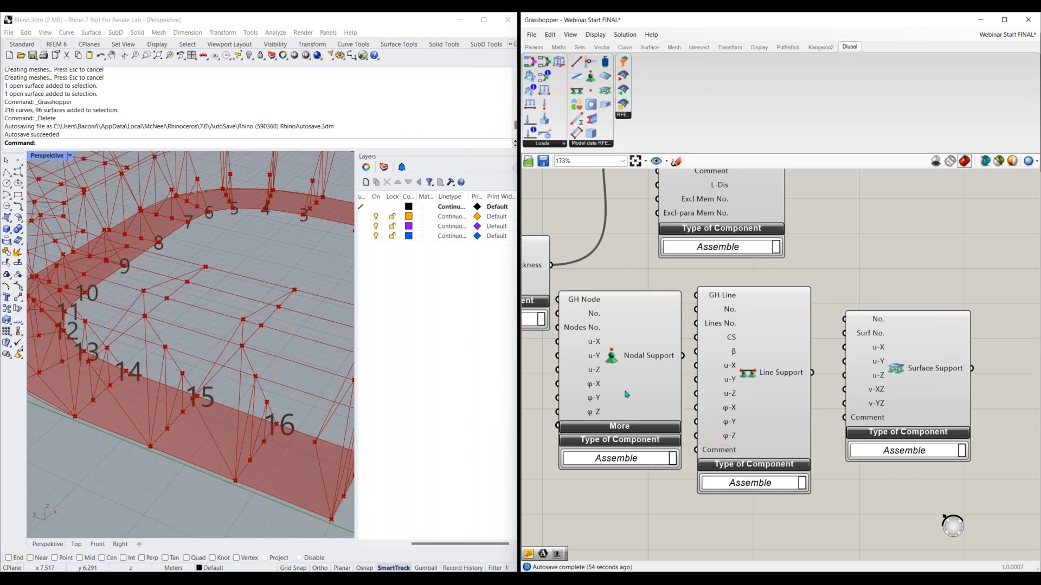
right_drag(621, 431, 654, 323)
click(654, 363)
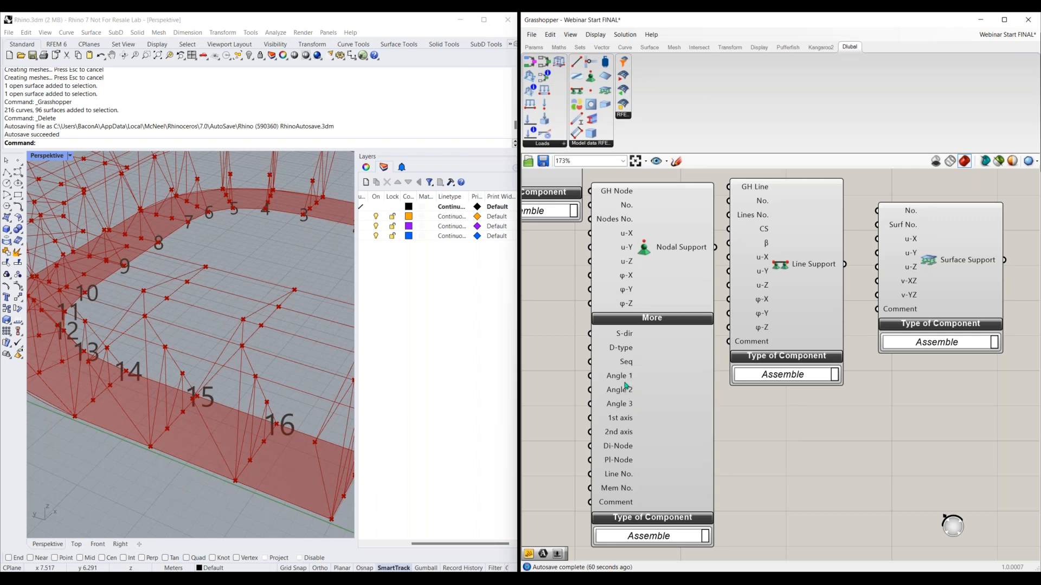
mouse_move(626, 386)
mouse_move(621, 455)
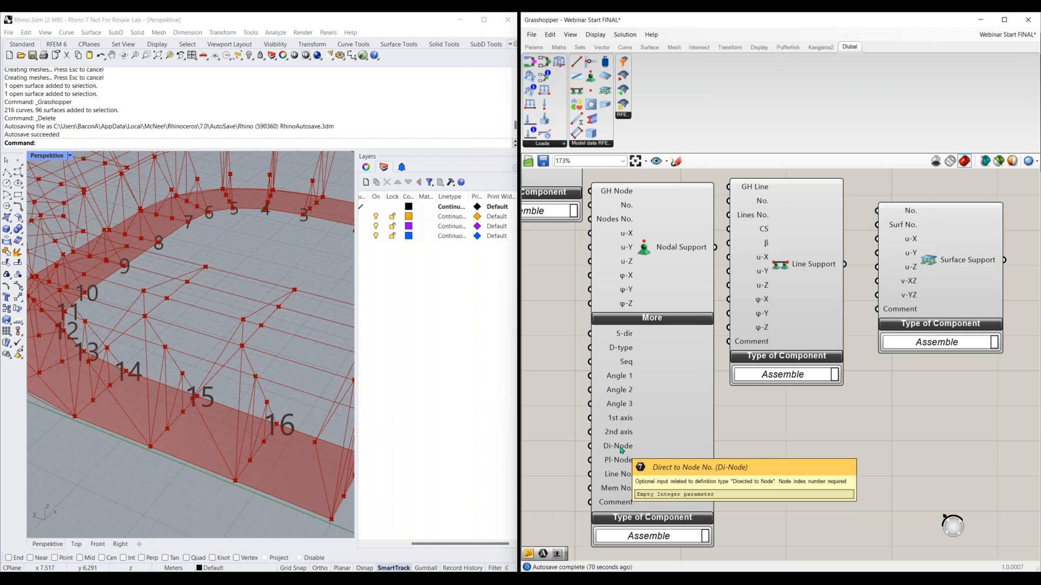
scroll(775, 423, down, 2)
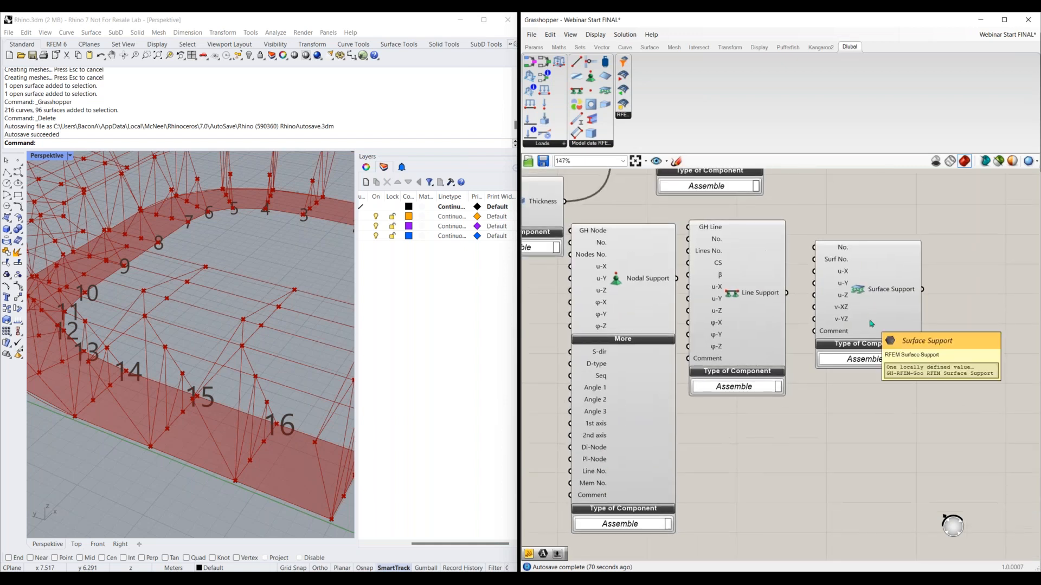
Delete the Line Support and Nodal Support components from the canvas
click(751, 298)
key(Delete)
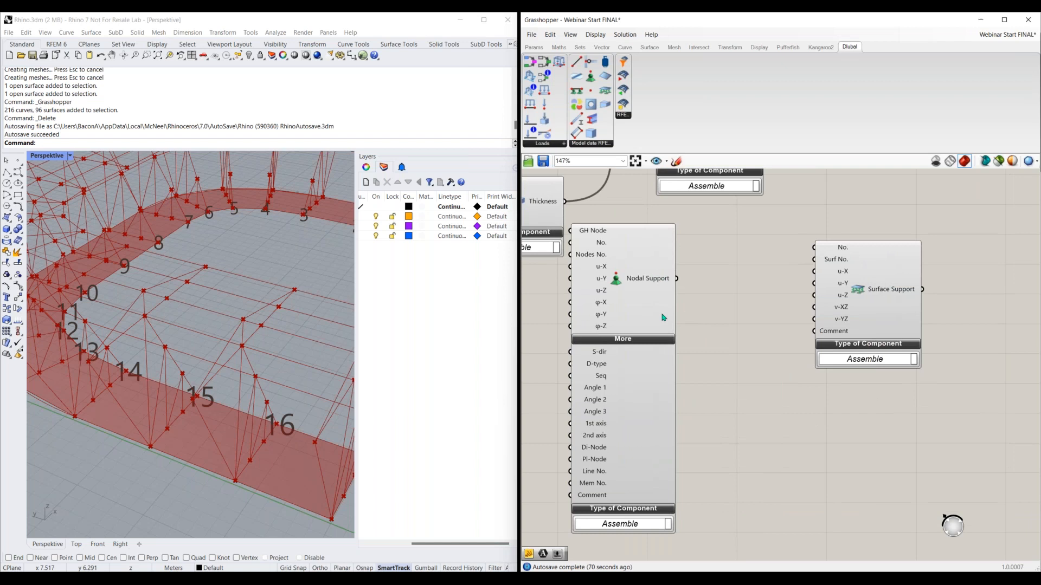
click(664, 317)
key(Delete)
Move the Surface Support below the Surface component and connect a new number slider set to 1 to its No. input
right_drag(709, 302, 673, 374)
drag(858, 393, 720, 387)
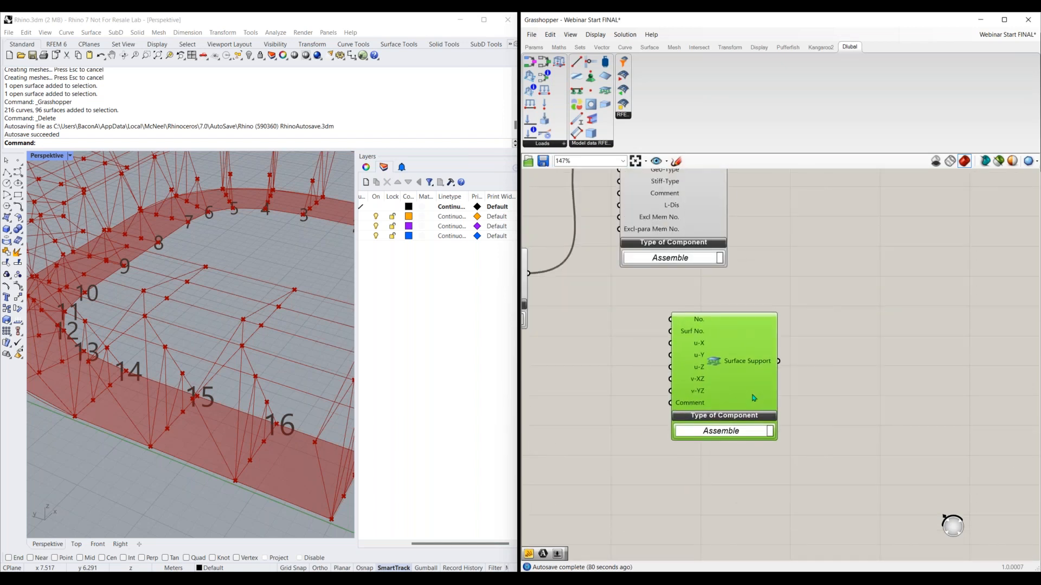
double_click(598, 319)
text(1)
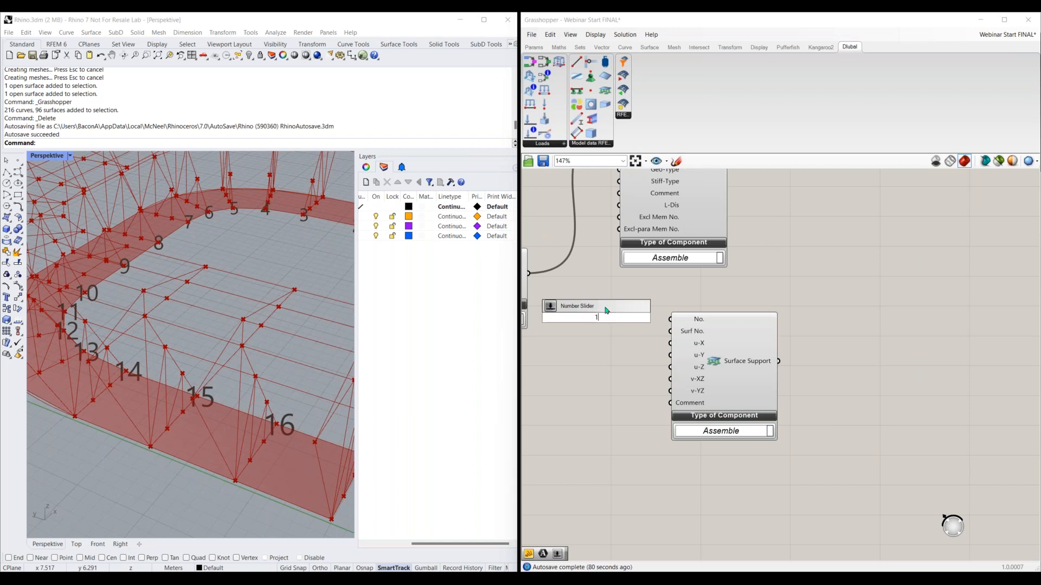
click(606, 311)
drag(645, 317, 678, 324)
drag(700, 364, 760, 367)
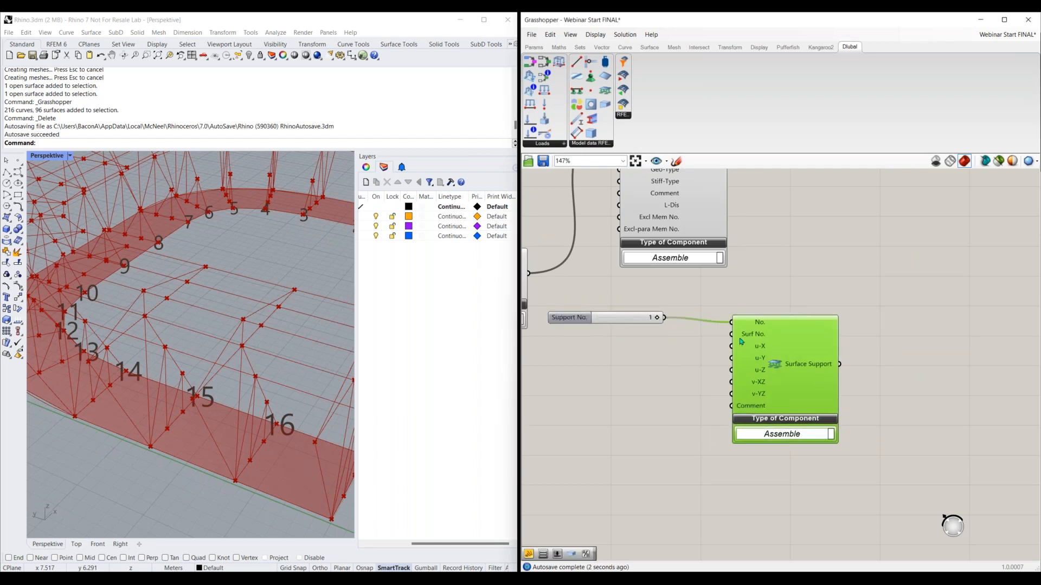
Connect the Surface component's output to the Surface Support's Surf No. input
right_drag(732, 295, 695, 370)
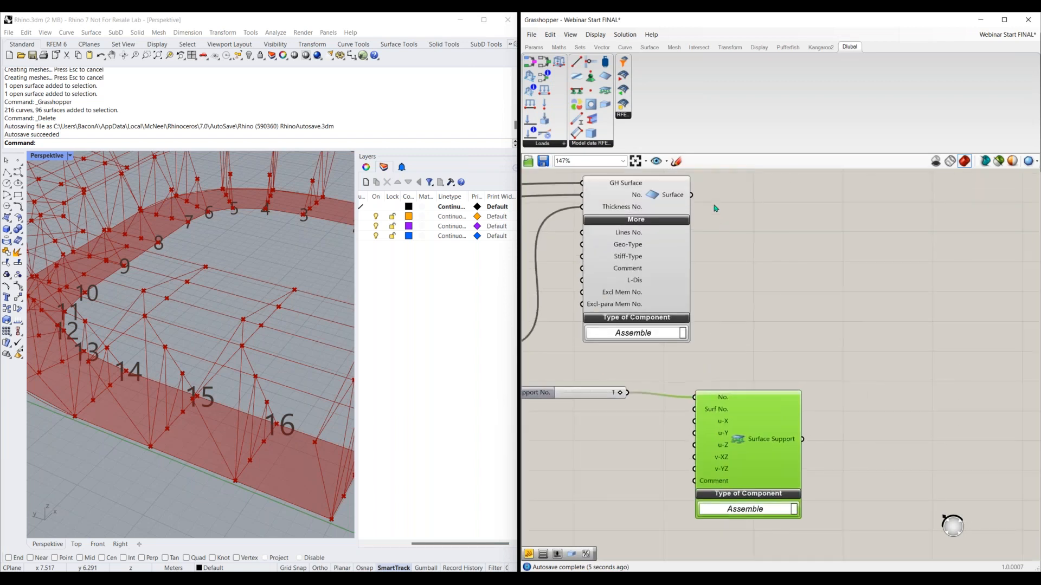
drag(689, 339, 705, 409)
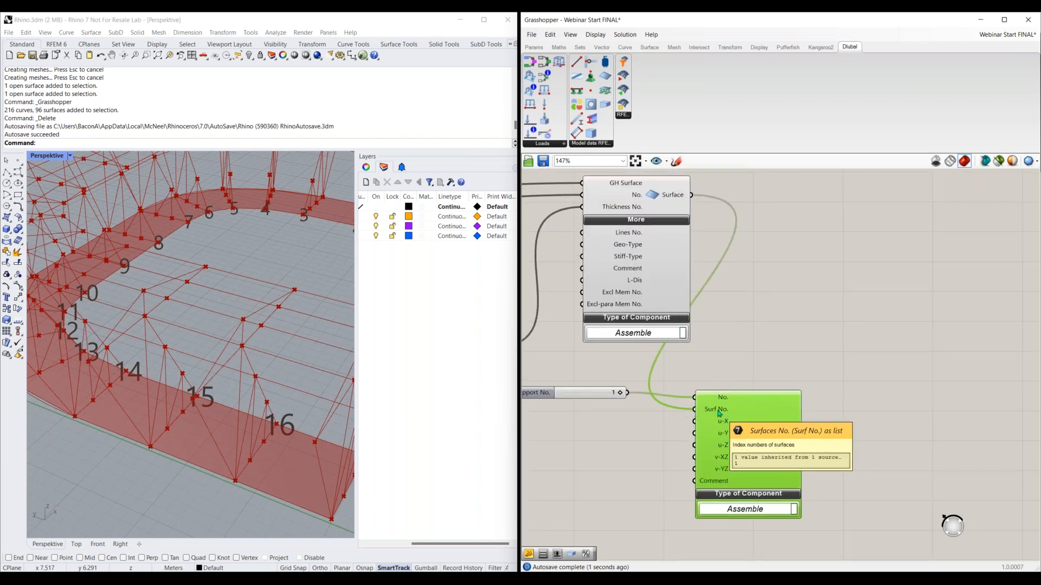
right_drag(841, 429, 865, 389)
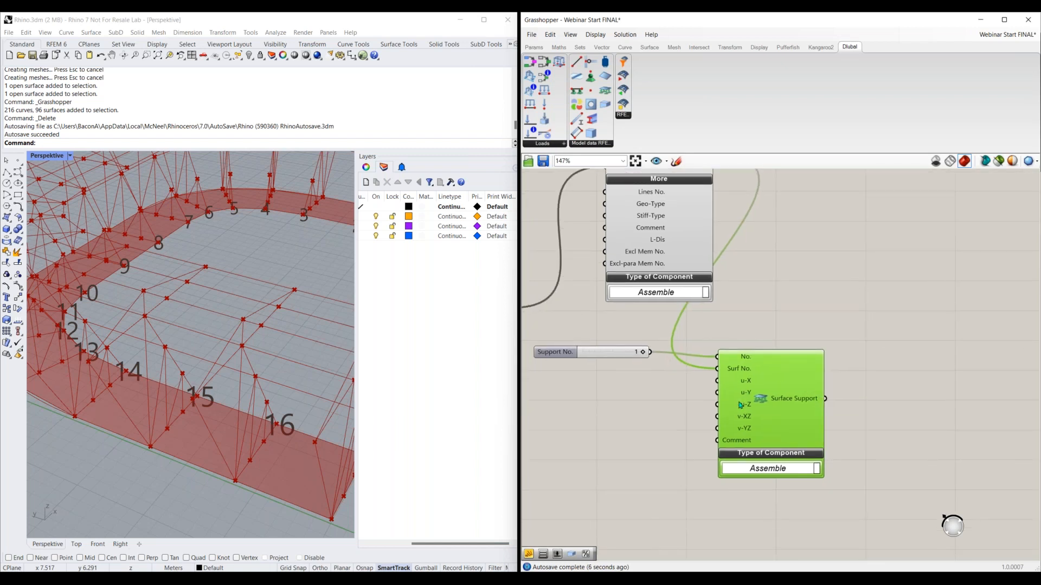
Add a panel containing inf and connect it to the Surface Support's u-X, u-Y and u-Z inputs
mouse_move(746, 384)
double_click(611, 402)
text("inf)
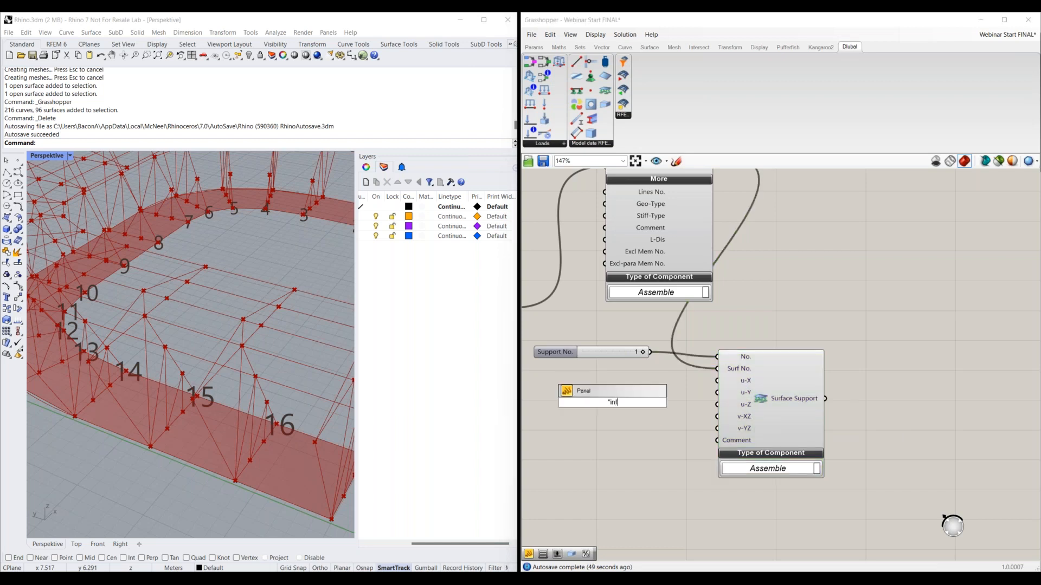
key(Return)
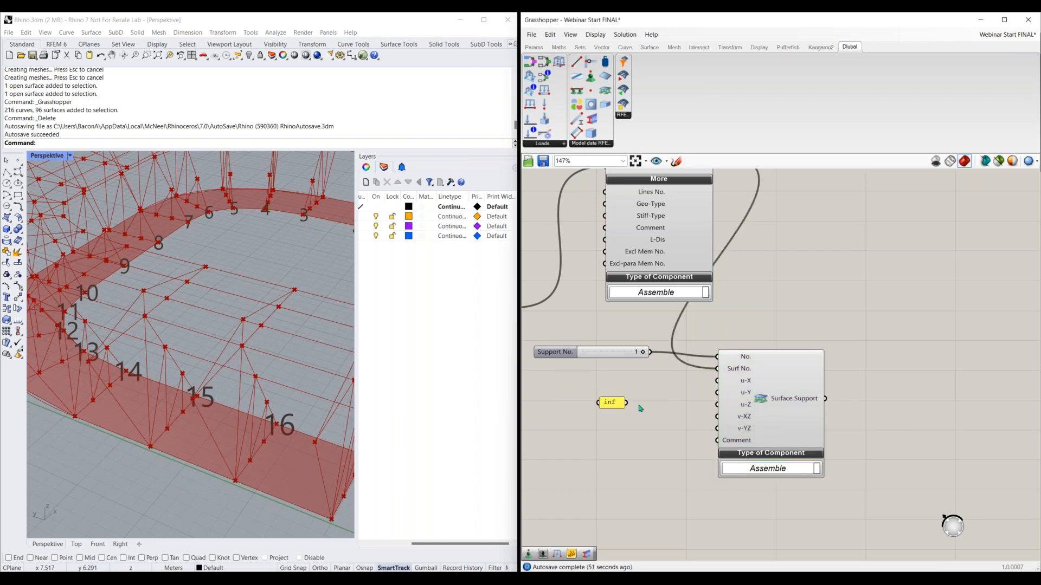
drag(631, 402, 718, 380)
drag(631, 402, 717, 393)
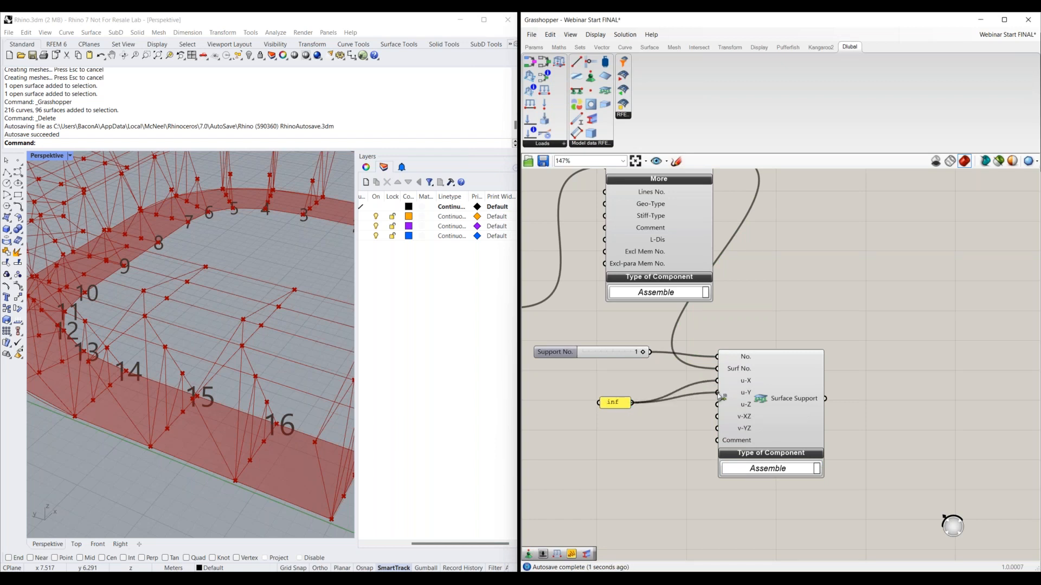
drag(632, 402, 717, 404)
right_drag(897, 373, 888, 390)
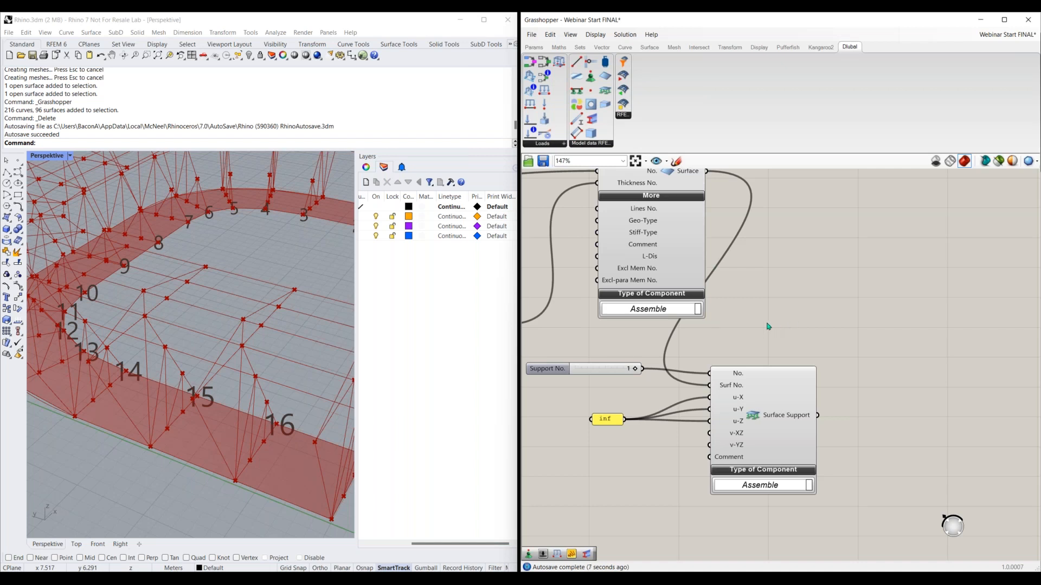
Go to the completed blue group of model components on the canvas and maximize the Grasshopper window
scroll(753, 331, down, 5)
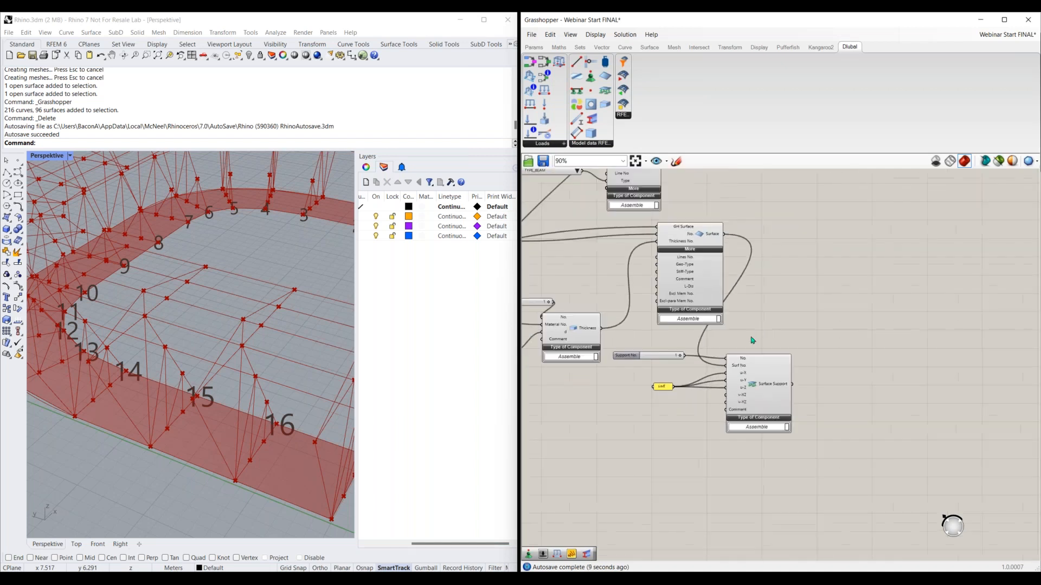
right_drag(604, 384, 776, 450)
scroll(775, 450, down, 1)
right_drag(881, 418, 809, 474)
right_drag(839, 334, 782, 390)
scroll(793, 329, down, 1)
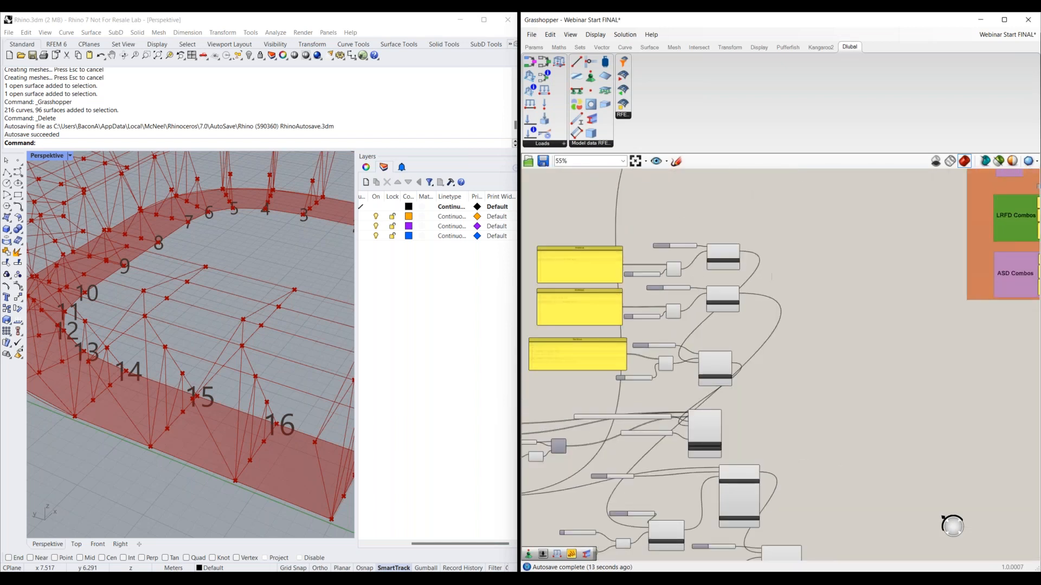
right_drag(772, 274, 808, 493)
right_drag(757, 242, 764, 383)
scroll(762, 377, down, 1)
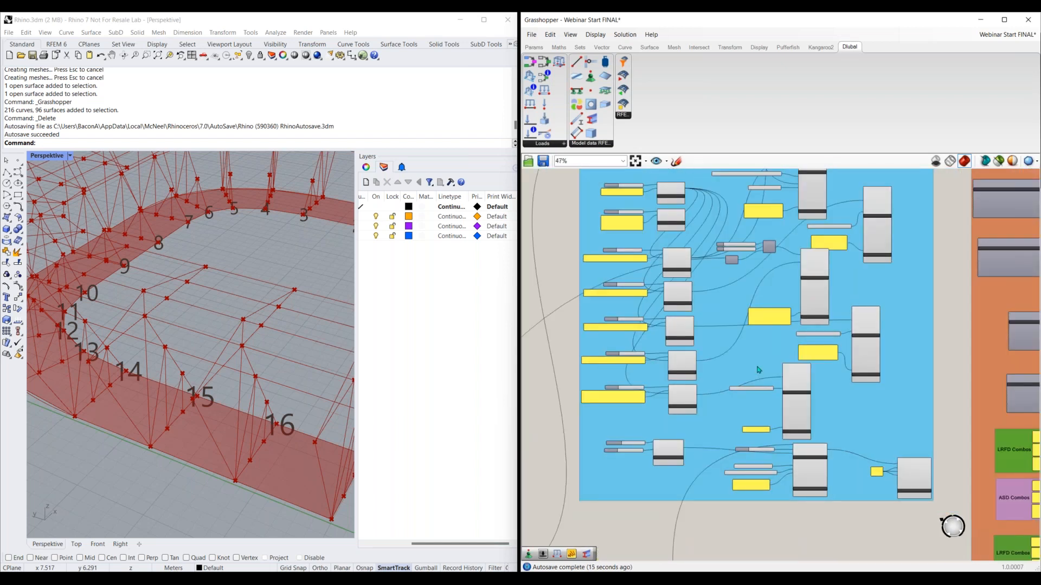
scroll(743, 310, up, 1)
scroll(681, 281, up, 1)
scroll(681, 280, up, 1)
right_drag(699, 269, 730, 334)
drag(663, 13, 535, 12)
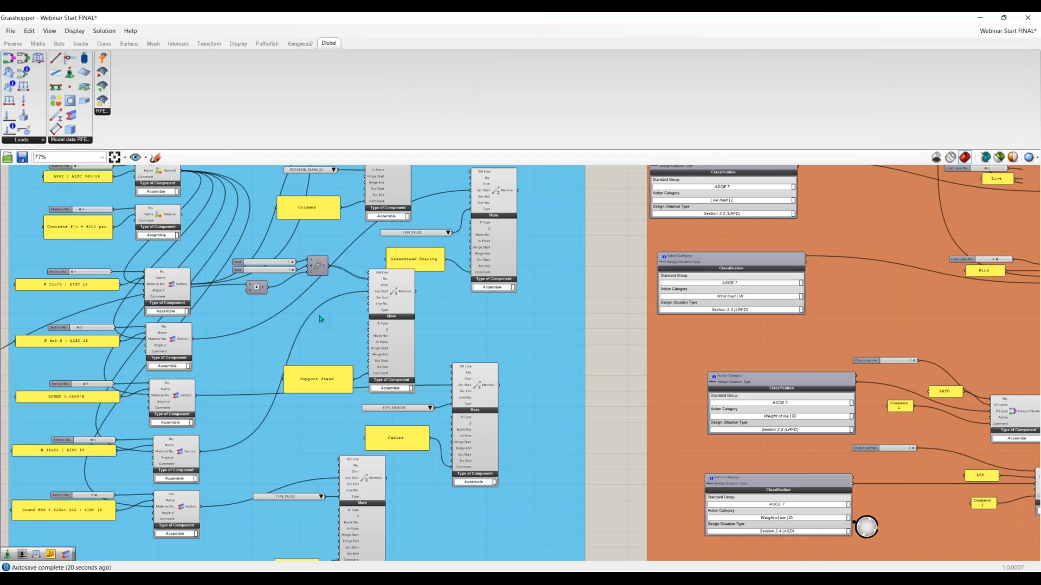
Examine the blue group's material, section, thickness and member components, from the joists up to the columns and main beams
scroll(320, 317, down, 1)
right_drag(113, 256, 334, 273)
scroll(334, 272, up, 2)
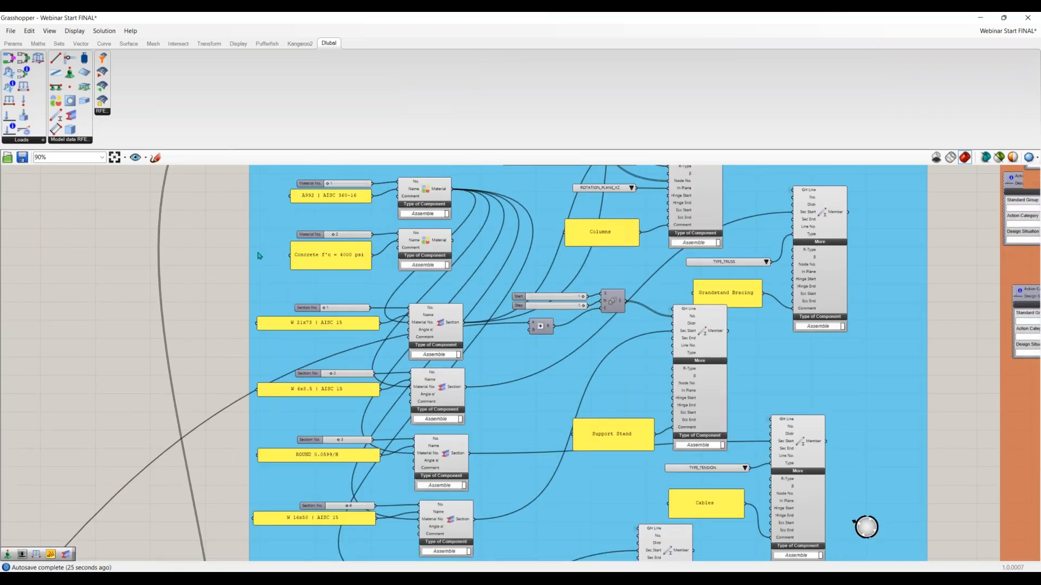
right_drag(399, 212, 413, 245)
scroll(413, 246, up, 1)
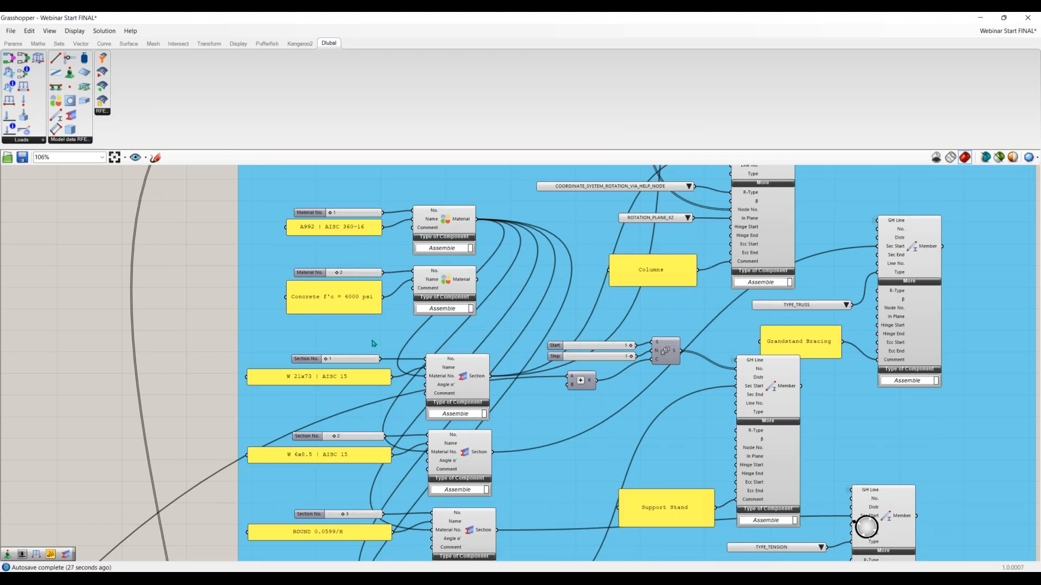
right_drag(550, 518, 572, 412)
right_drag(487, 448, 503, 370)
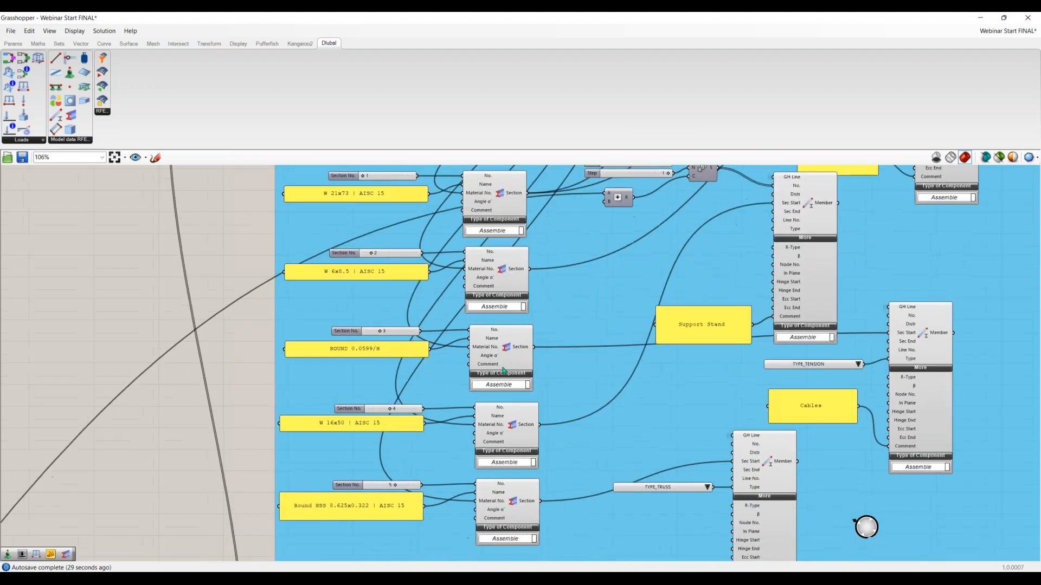
right_drag(599, 393, 588, 272)
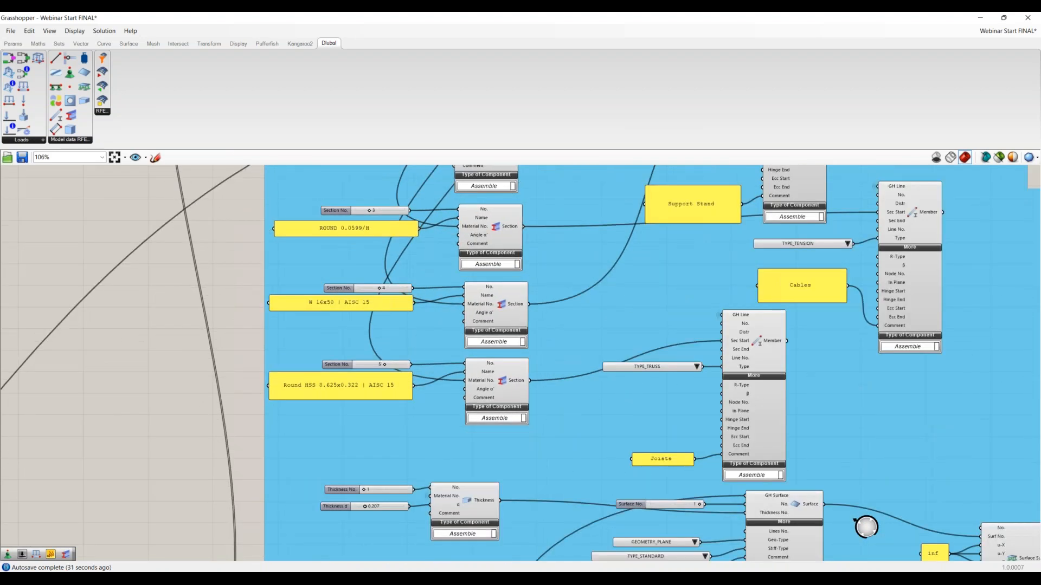
right_drag(532, 217, 447, 329)
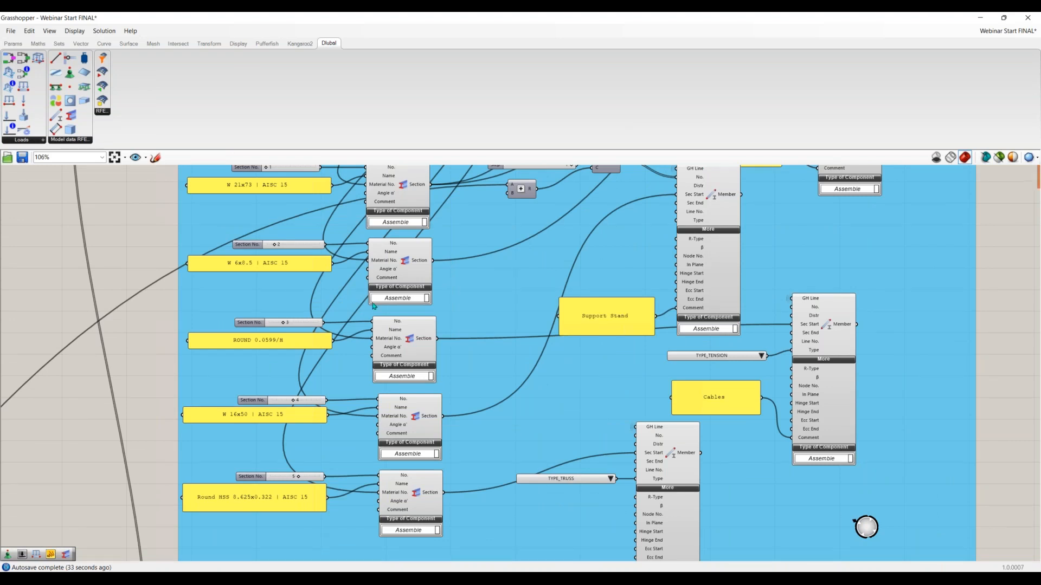
right_drag(577, 201, 552, 265)
right_drag(635, 185, 567, 262)
right_drag(547, 338, 484, 520)
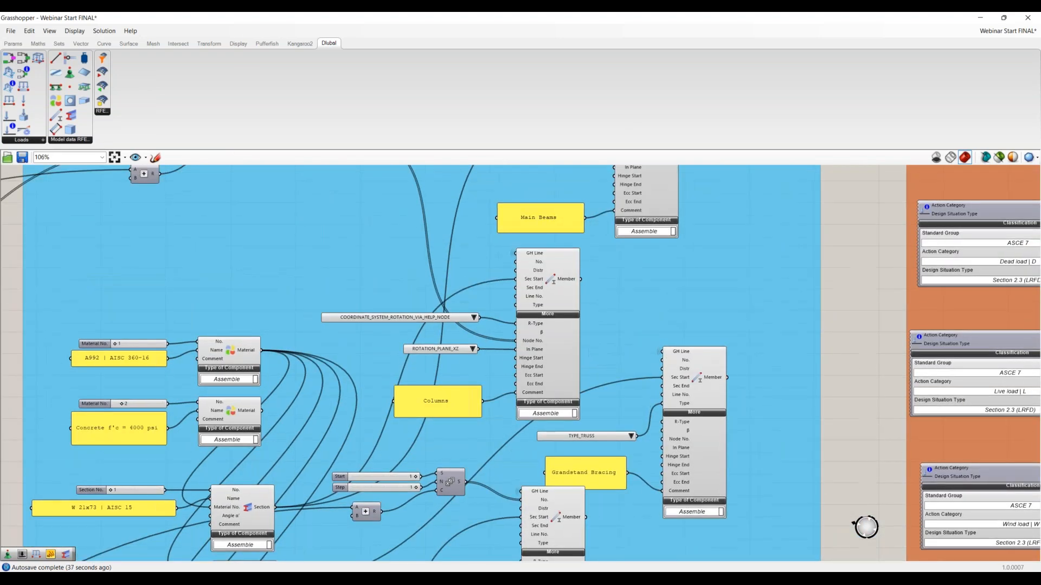
Restore the Grasshopper window from full screen so it sits beside the Rhino viewport
right_drag(574, 396, 555, 519)
right_drag(567, 476, 571, 423)
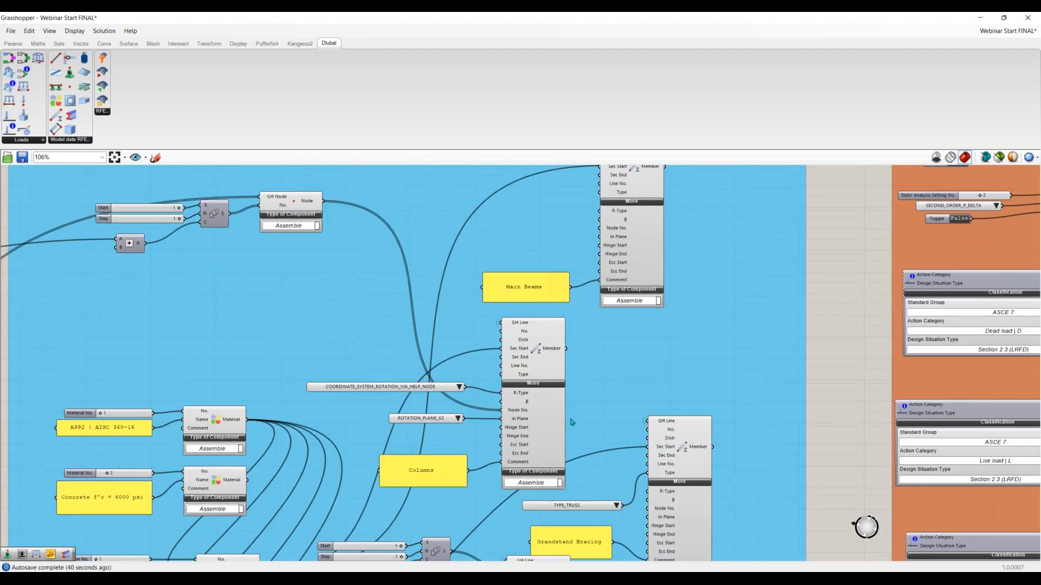
right_drag(638, 267, 629, 206)
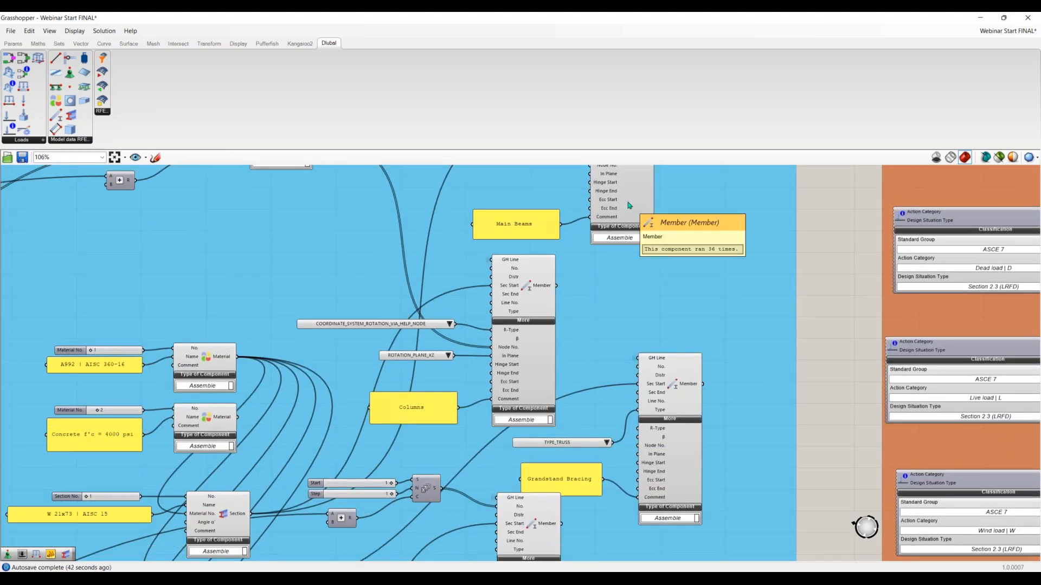
double_click(559, 23)
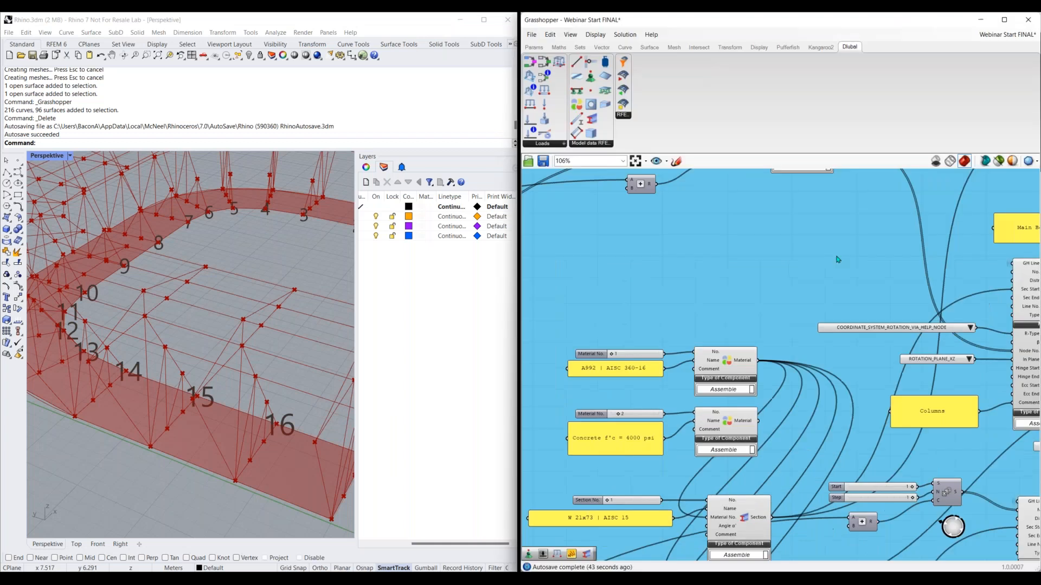
Examine the member type settings of the grandstand bracing, support stand, cable and joist members in the blue group
right_drag(823, 355, 534, 392)
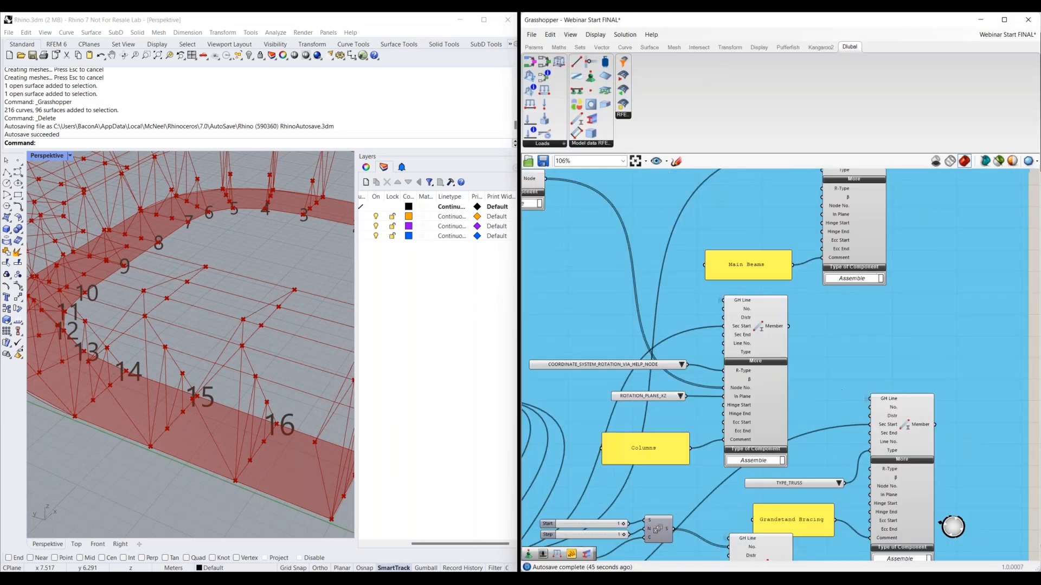
right_drag(822, 456, 824, 377)
right_drag(902, 415, 876, 324)
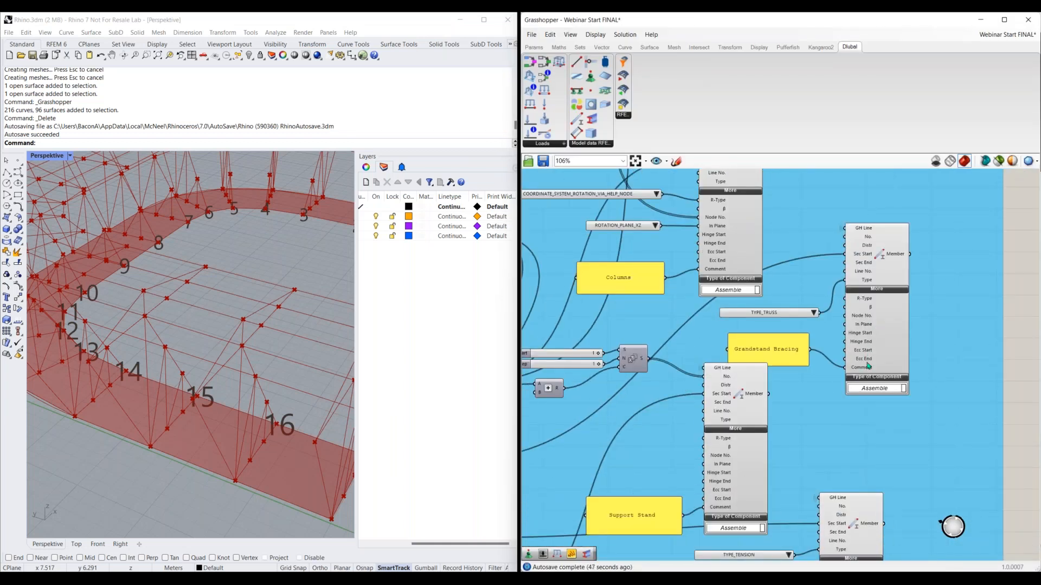
right_drag(832, 427, 850, 291)
right_drag(808, 536, 776, 379)
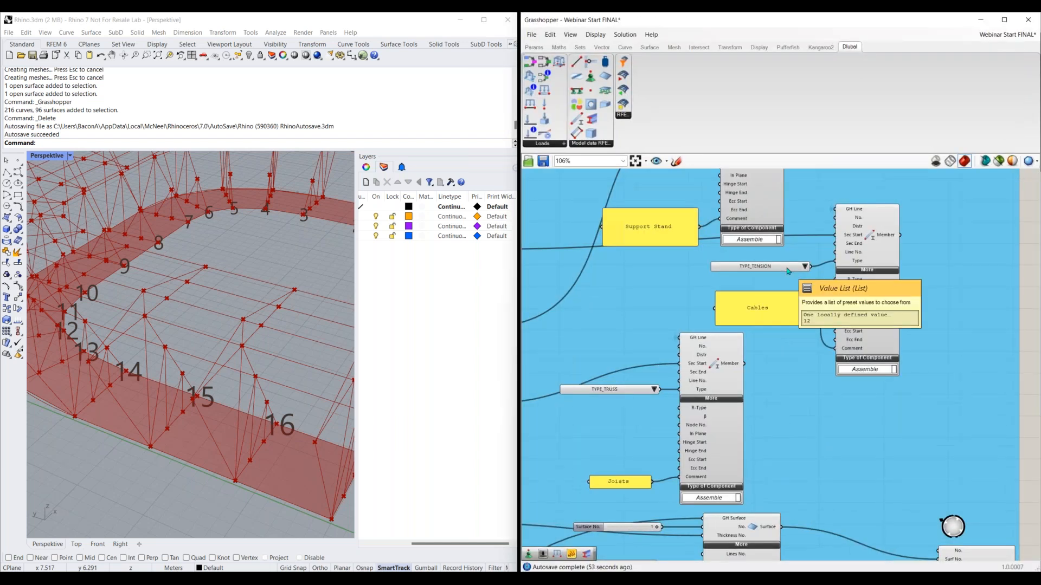
right_drag(773, 419, 774, 383)
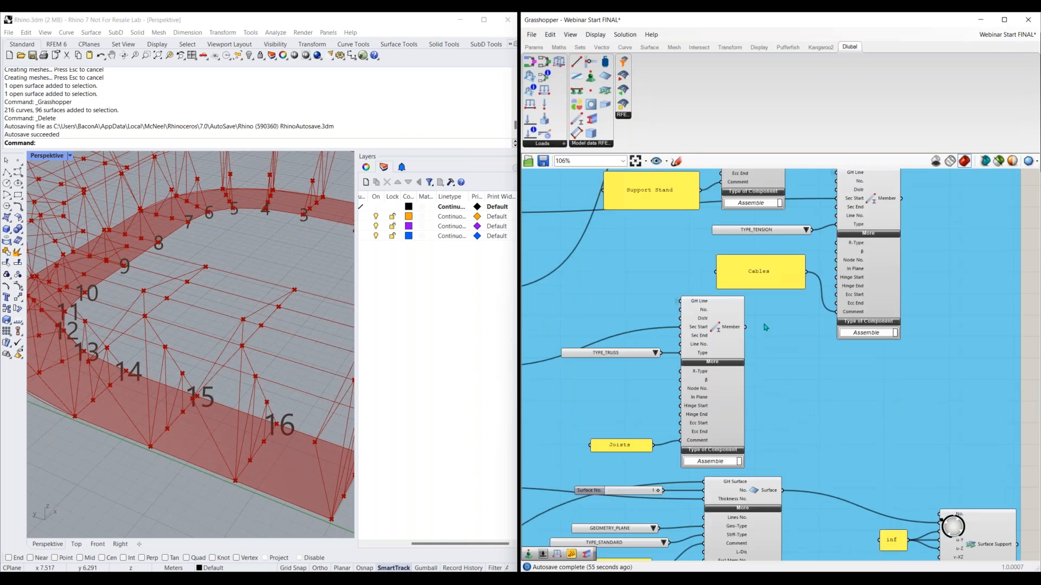
right_drag(684, 282, 679, 426)
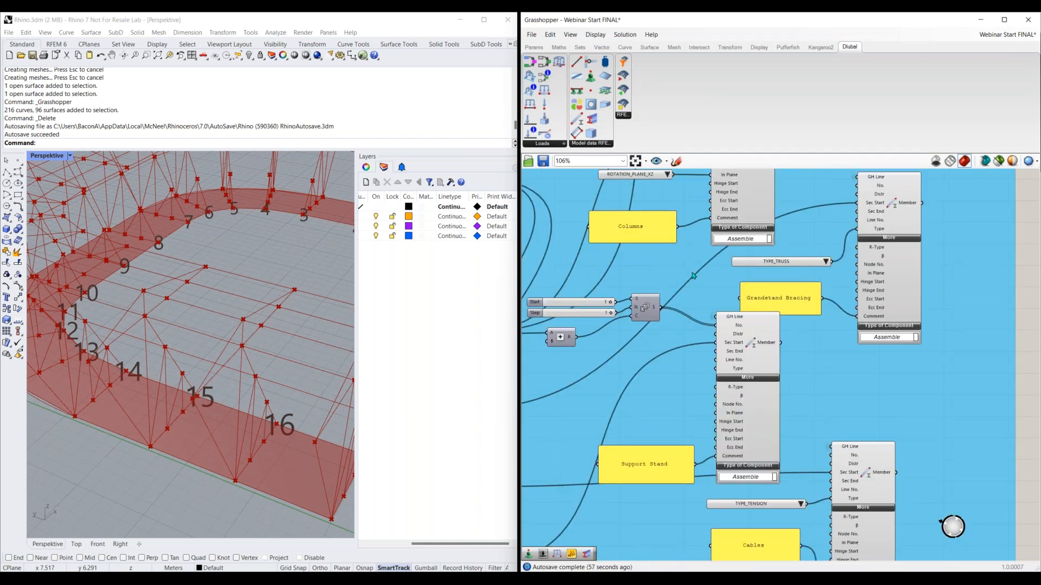
right_drag(693, 276, 697, 377)
right_drag(700, 302, 733, 312)
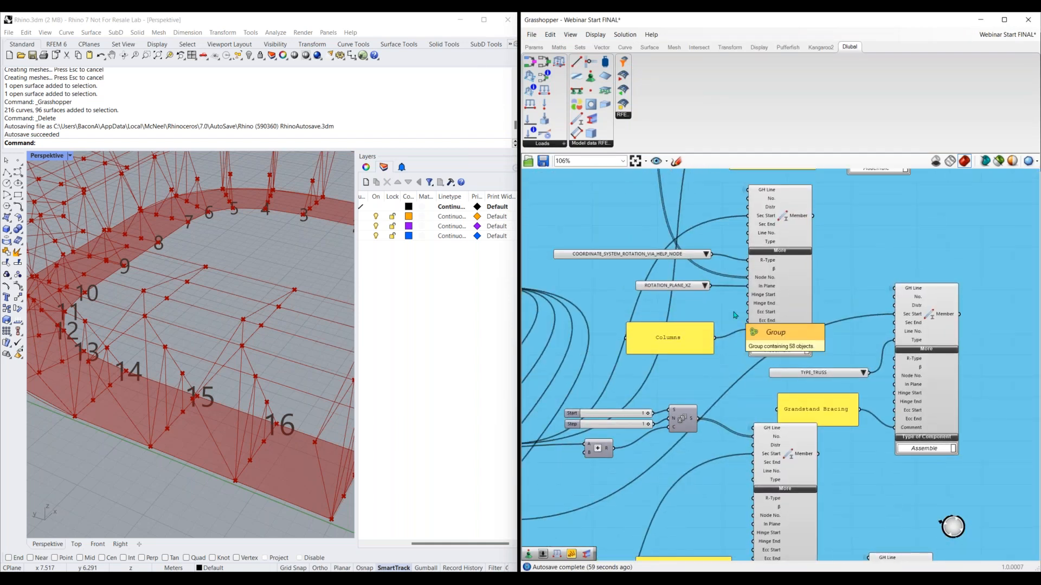
Select the Columns Member component and examine its rotation type, help node and rotation plane inputs
click(785, 302)
scroll(697, 258, up, 2)
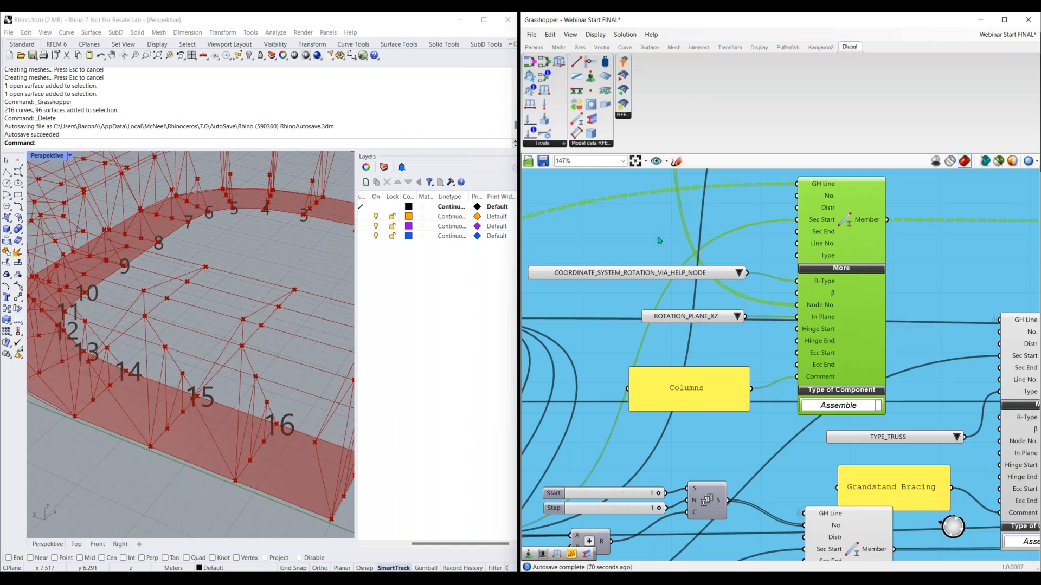
scroll(661, 239, down, 3)
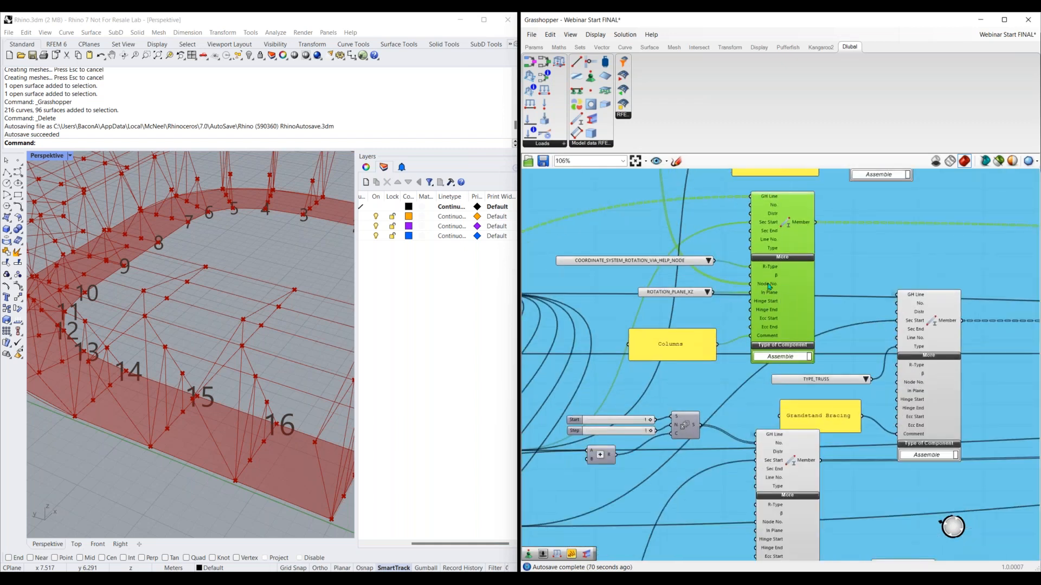
Trace the columns' help nodes back to the GH-Geometry group and select the component that generates their points
right_drag(525, 239, 690, 301)
scroll(684, 302, down, 1)
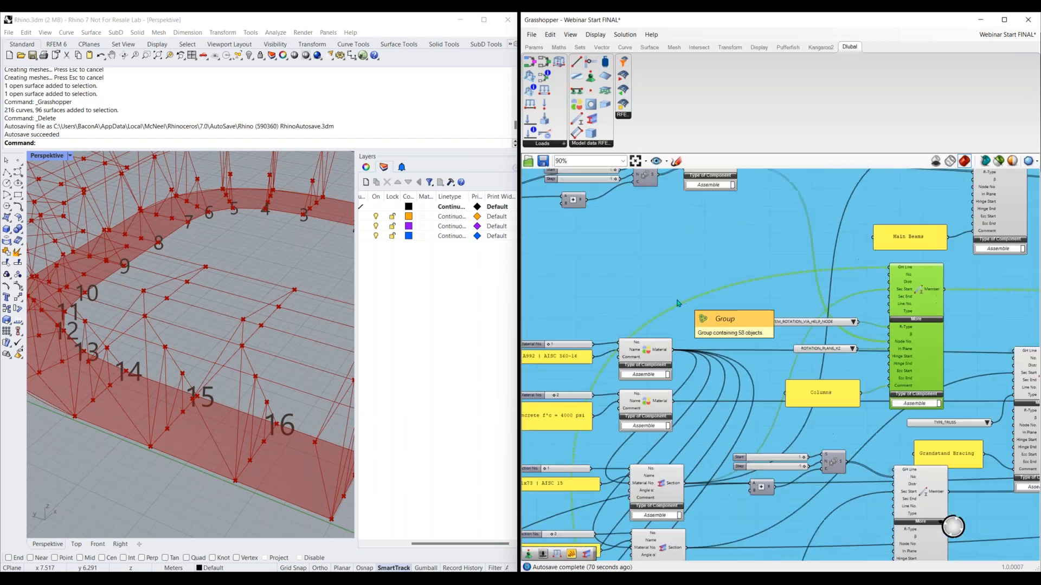
right_drag(542, 262, 685, 248)
right_drag(864, 173, 846, 258)
right_drag(645, 330, 800, 265)
scroll(800, 265, down, 2)
right_drag(770, 347, 773, 268)
right_drag(724, 502, 761, 217)
right_drag(553, 450, 683, 318)
right_drag(546, 379, 835, 345)
scroll(672, 350, up, 2)
click(632, 382)
right_drag(1036, 251, 930, 292)
click(920, 290)
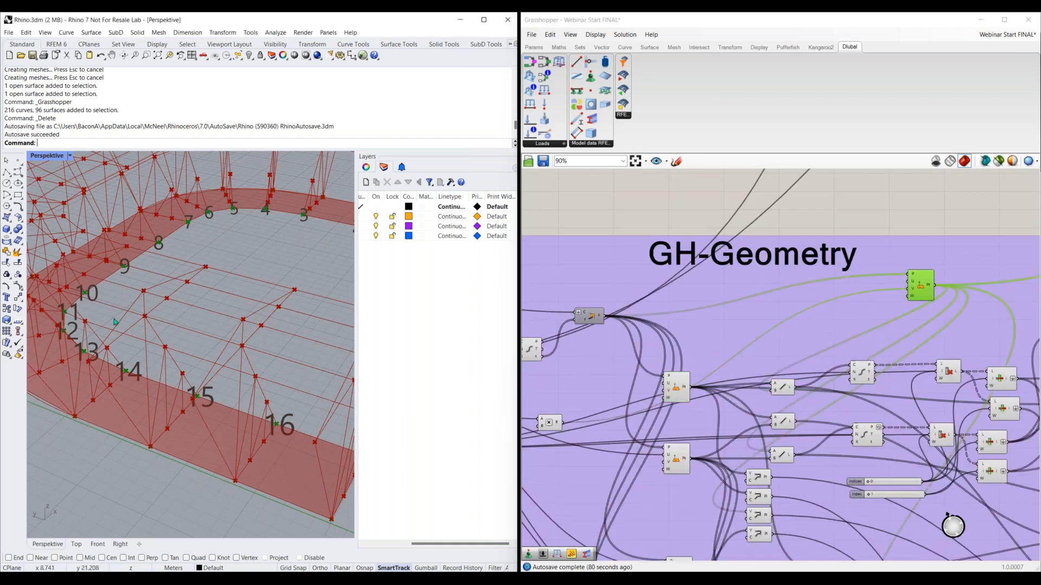
Inspect the highlighted help node points on the stadium model in the Rhino perspective view
right_drag(94, 327, 126, 308)
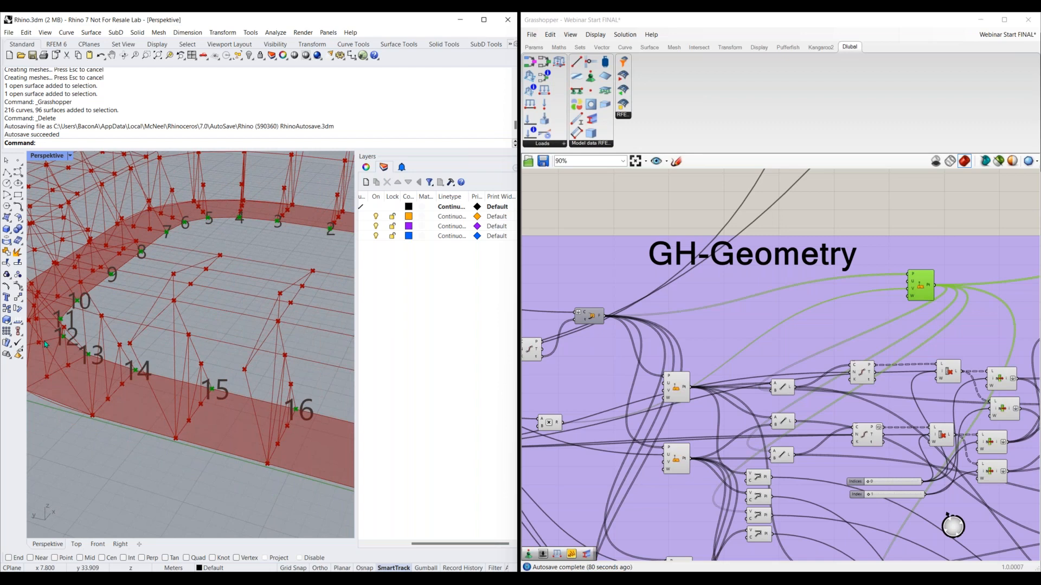
scroll(44, 342, up, 7)
scroll(90, 328, down, 7)
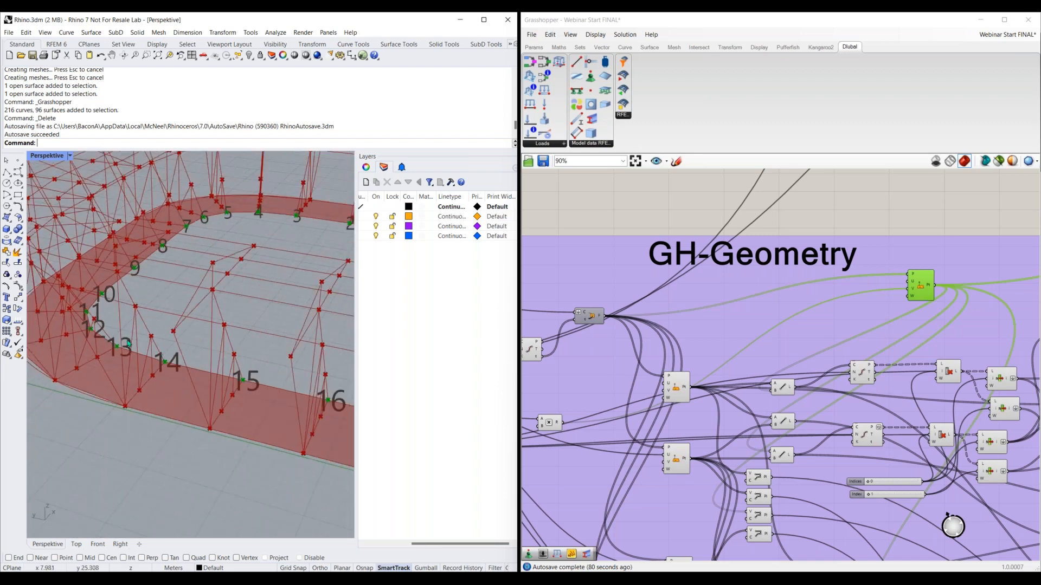
right_drag(242, 203, 95, 366)
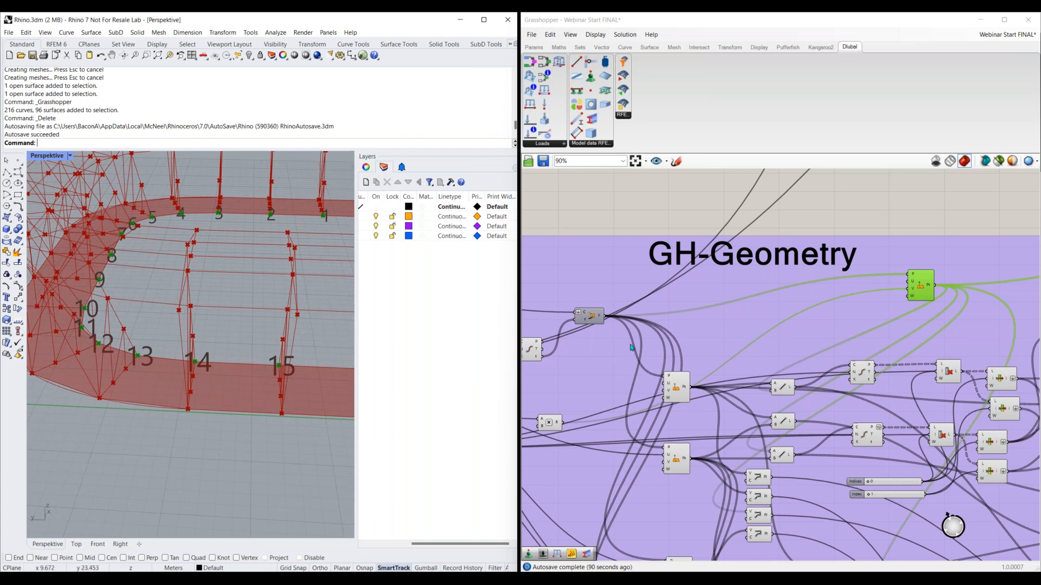
Select the Columns geometry component in the GH-Geometry group and inspect the highlighted columns in the Rhino view
right_drag(786, 433, 650, 281)
right_drag(1024, 434, 872, 338)
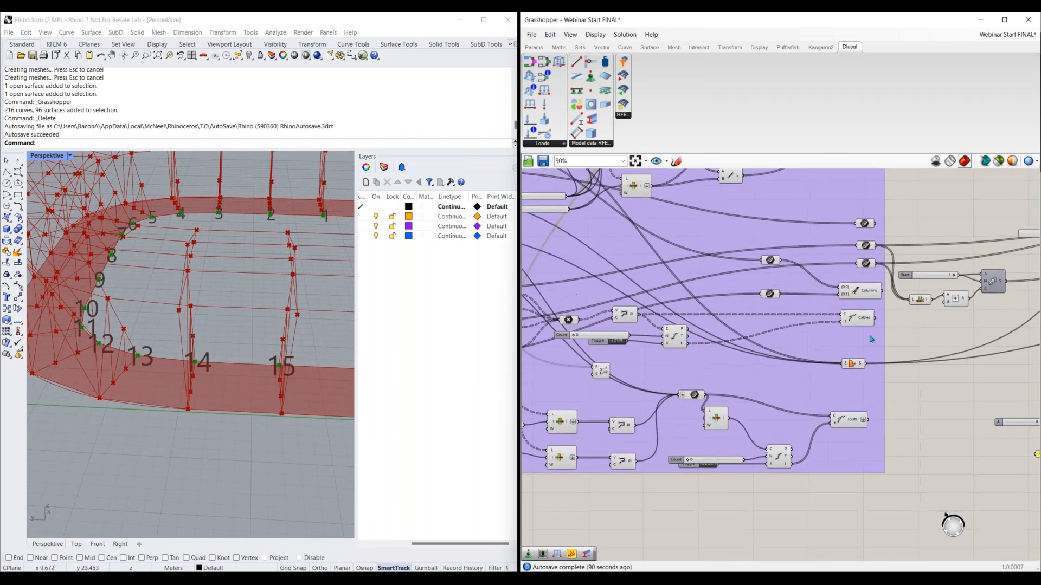
click(861, 294)
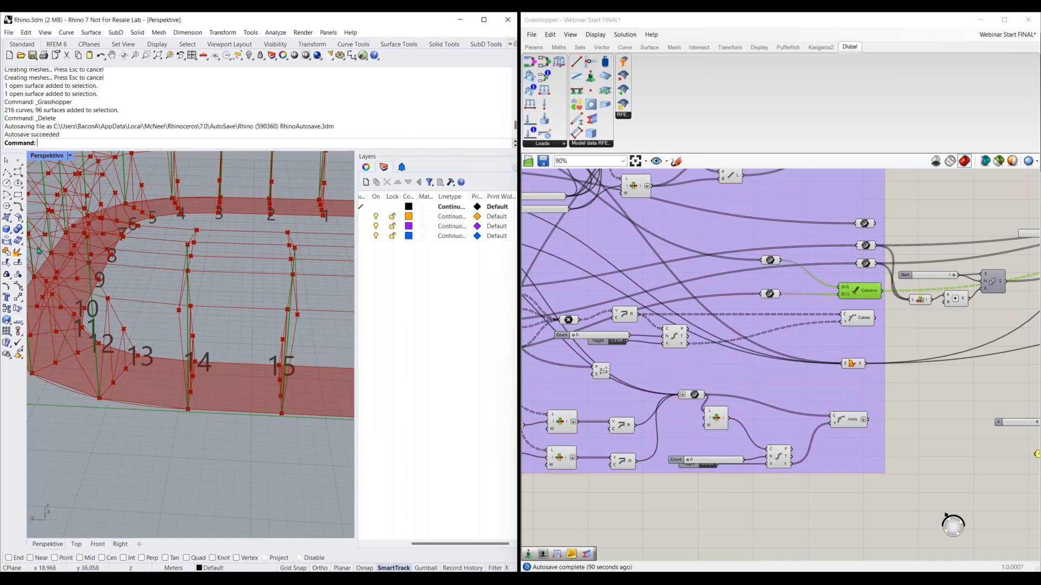
right_drag(43, 369, 93, 371)
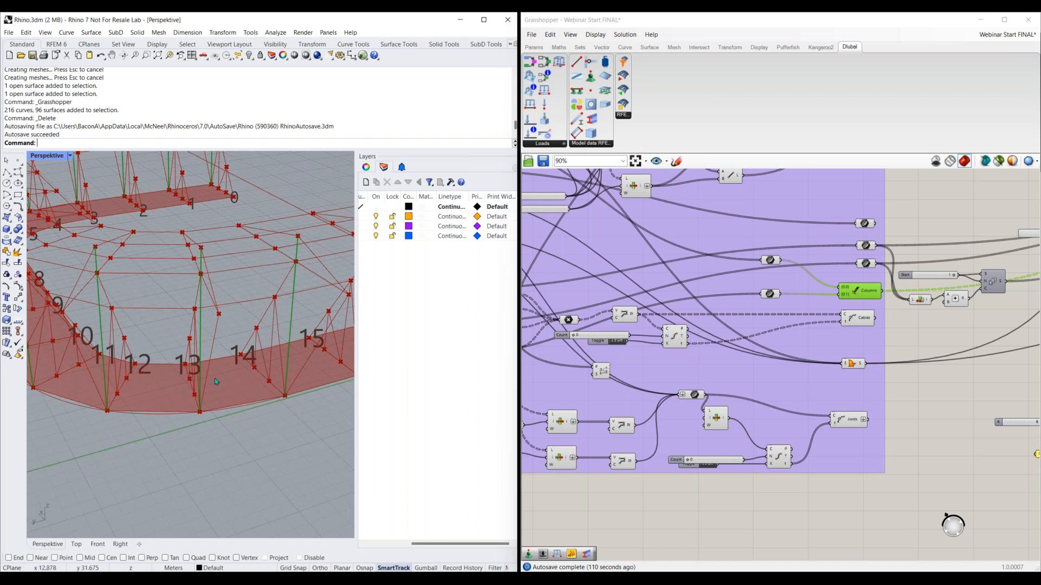
Return to the blue RFEM model group and examine the Thickness, Bottom Plate Surface and Surface Support components
scroll(772, 339, down, 3)
right_drag(838, 256, 729, 388)
right_drag(764, 233, 728, 398)
right_drag(791, 266, 699, 401)
right_drag(830, 261, 803, 303)
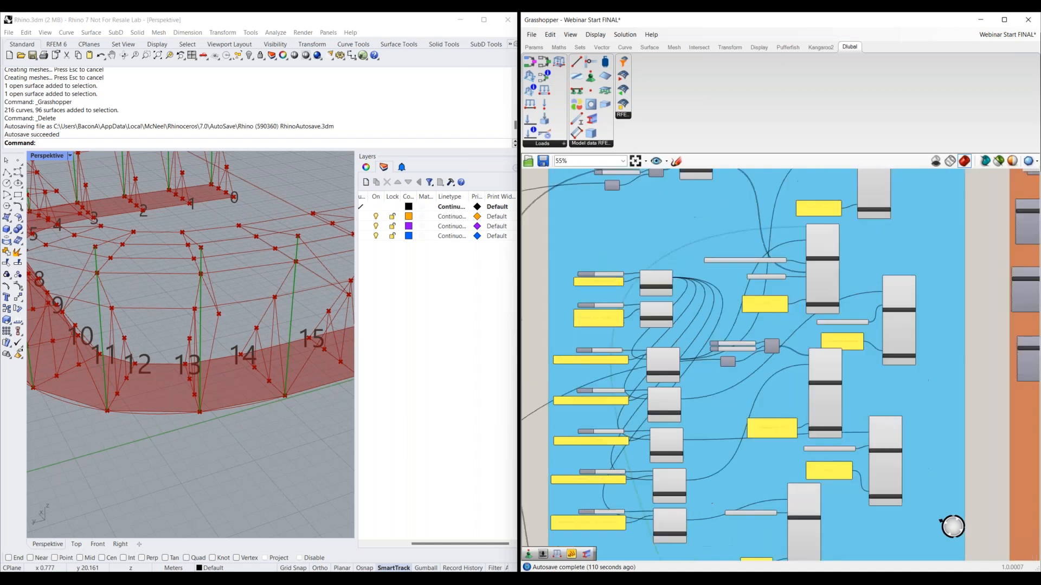
scroll(846, 206, up, 3)
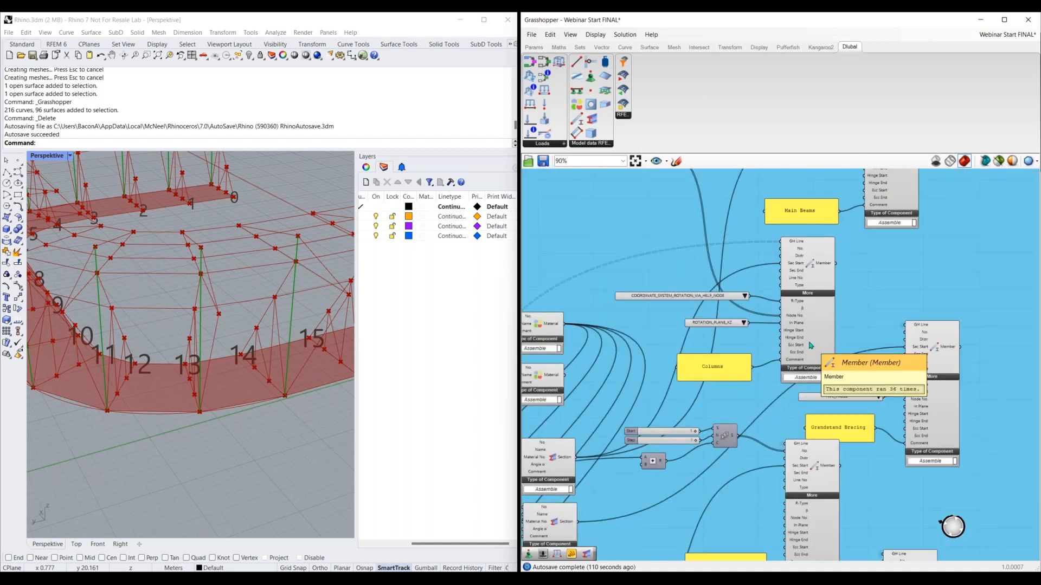
right_drag(894, 370, 786, 242)
right_drag(679, 494, 814, 178)
right_drag(596, 398, 627, 384)
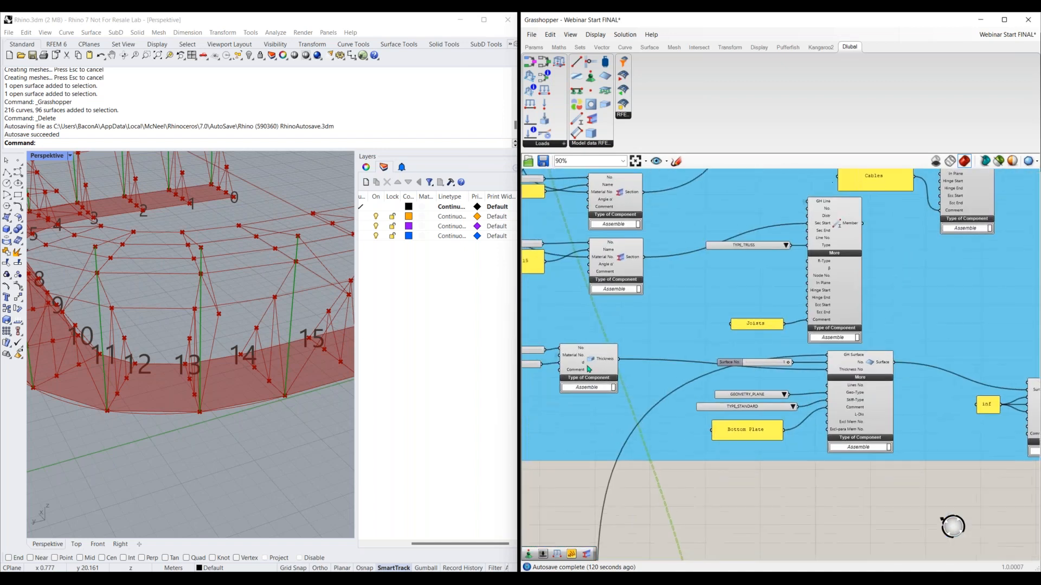
click(615, 377)
right_drag(852, 396, 771, 392)
click(793, 420)
right_drag(957, 408, 928, 408)
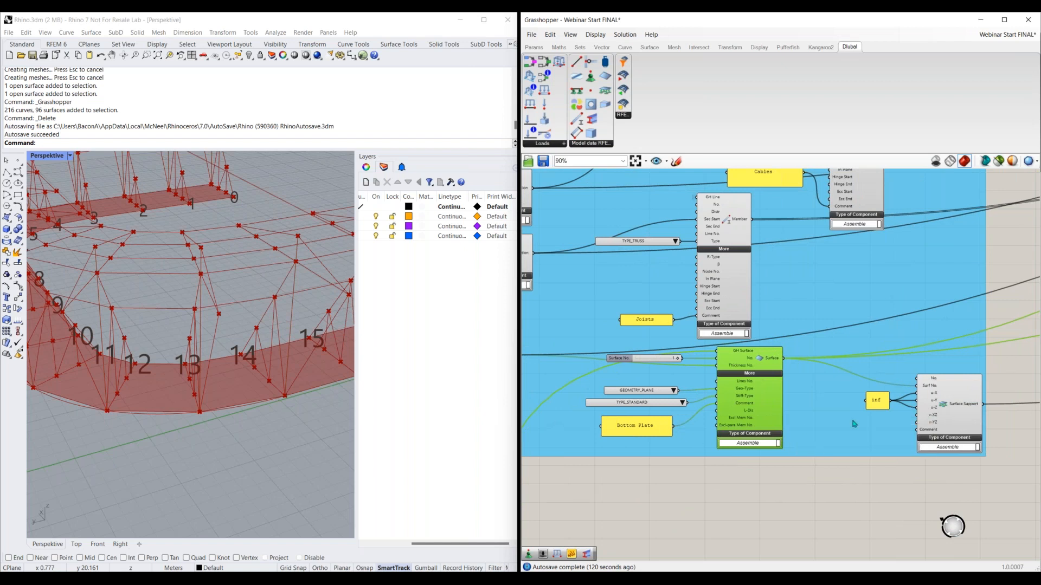
Look over the RFEM Model-Data group from the joists up to the main beams and the group title
right_drag(789, 312, 843, 437)
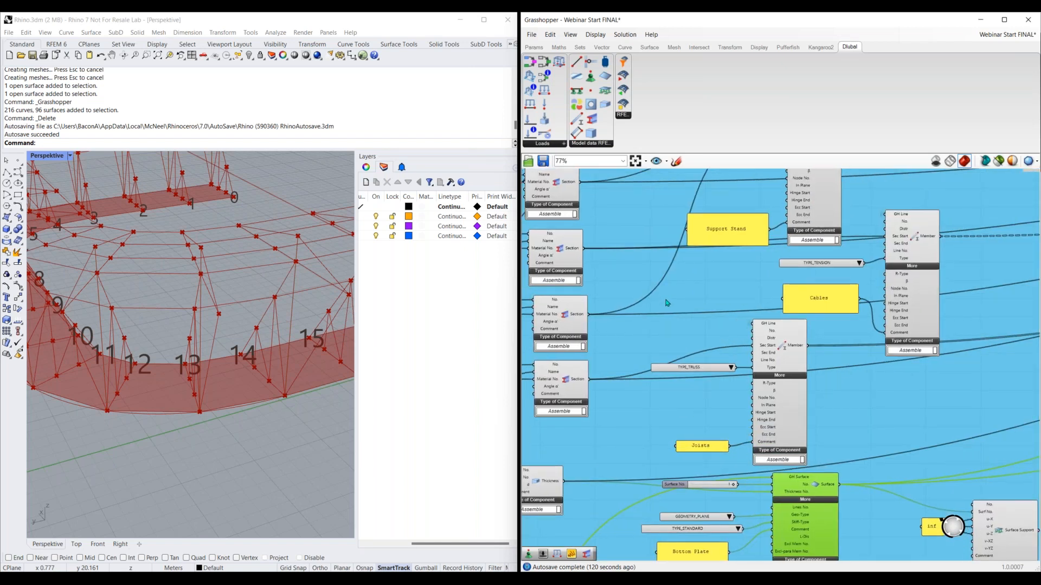
scroll(668, 300, down, 1)
right_drag(669, 293, 668, 421)
right_drag(707, 228, 720, 423)
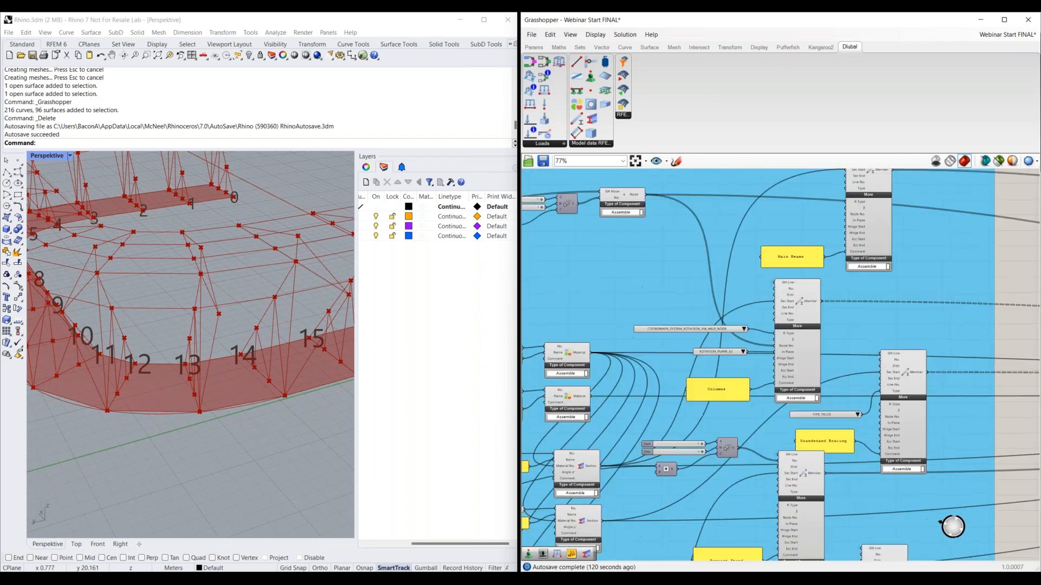
scroll(740, 366, down, 2)
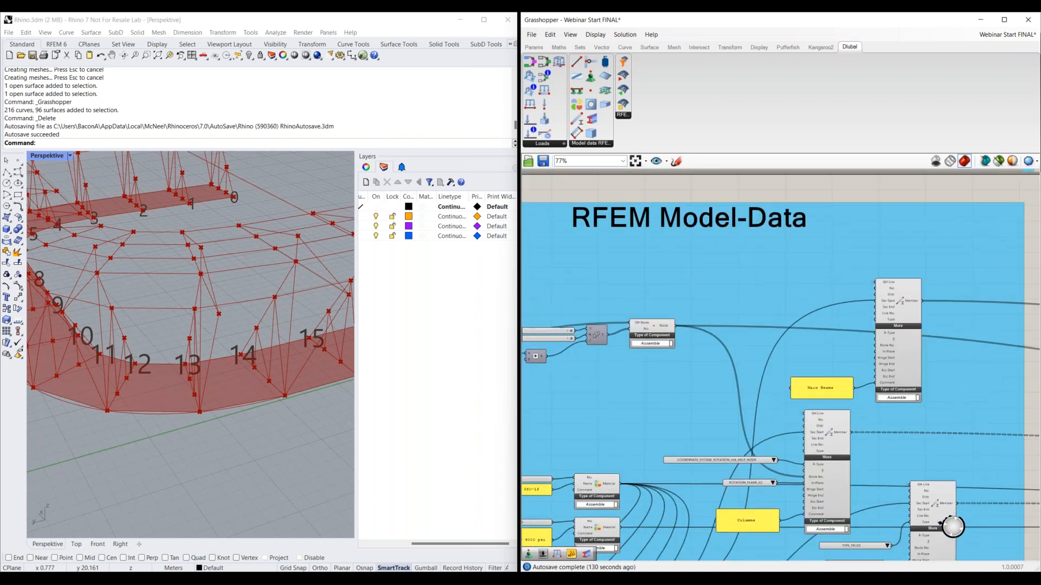
Add a Load Case component on the empty canvas beside the ungrouped model components
scroll(751, 312, down, 2)
right_drag(751, 311, 744, 173)
right_drag(767, 451, 757, 305)
right_drag(811, 433, 799, 415)
scroll(703, 367, up, 4)
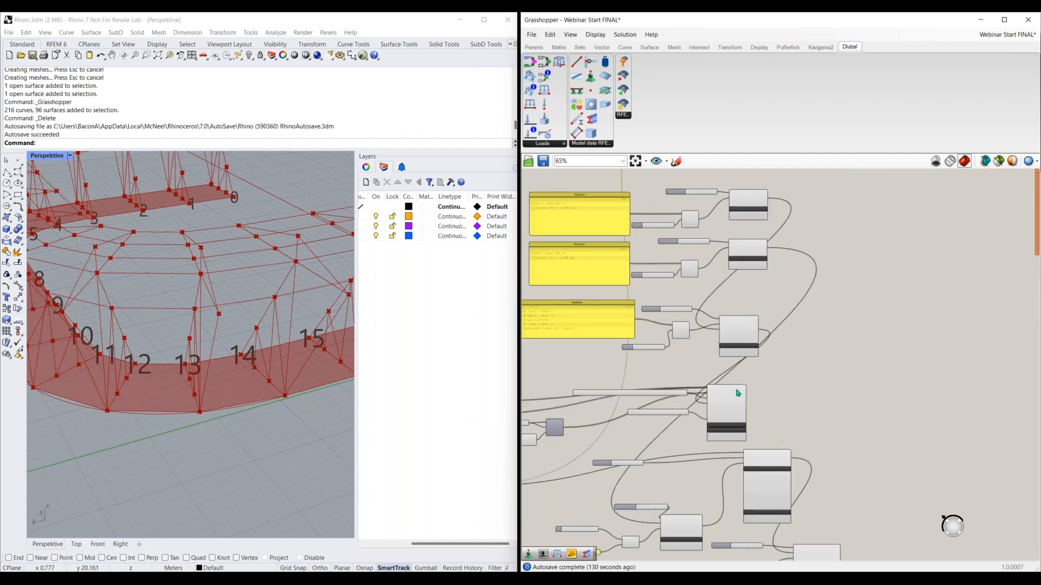
right_drag(731, 316, 654, 215)
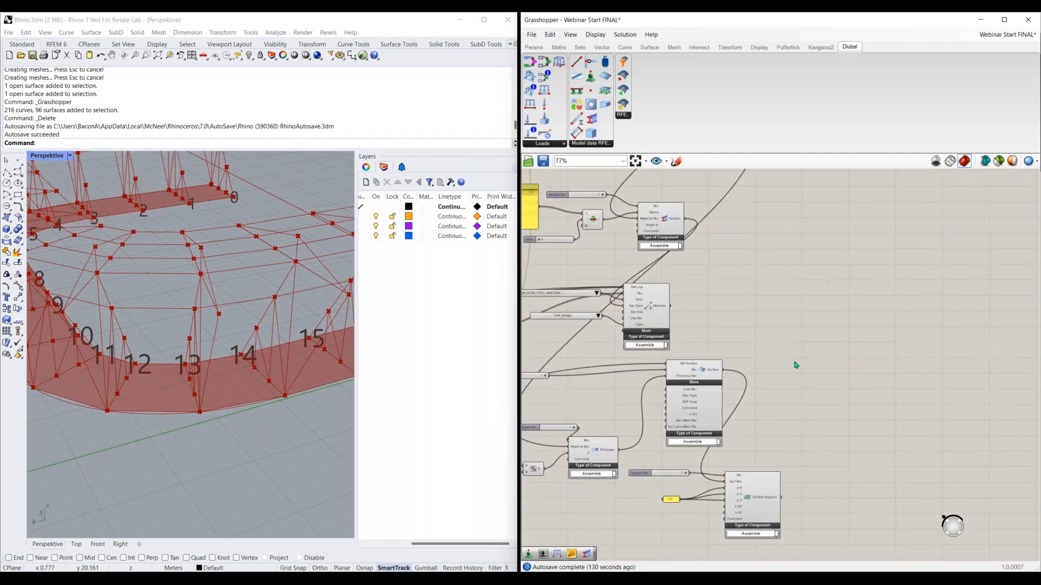
right_drag(865, 403, 797, 370)
right_drag(773, 238, 734, 329)
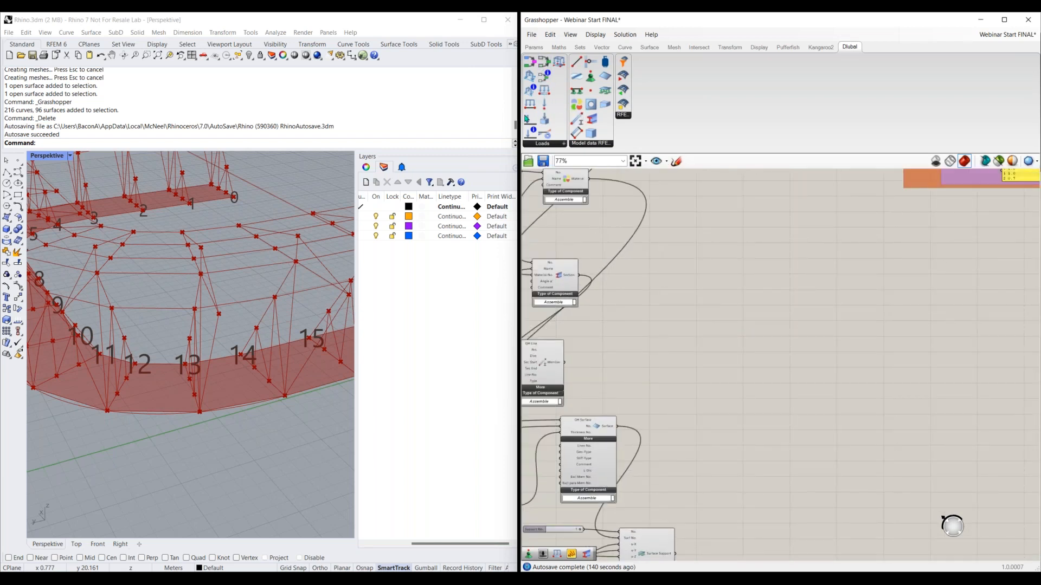
drag(531, 119, 777, 358)
scroll(777, 357, up, 4)
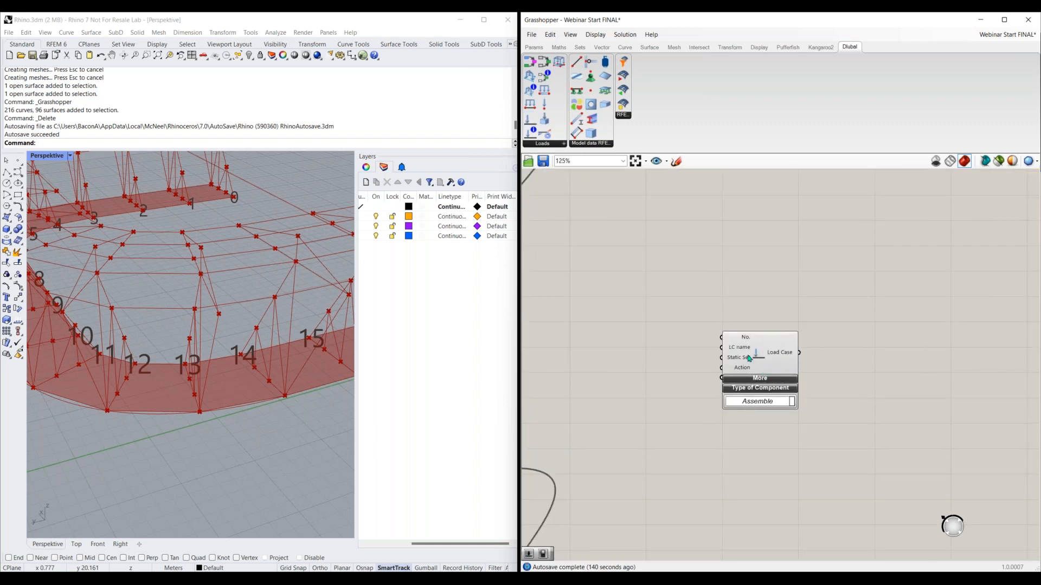
Add a number slider set to 1 and connect it to the Load Case's No. input
double_click(651, 328)
text(1)
click(650, 315)
drag(693, 326, 722, 337)
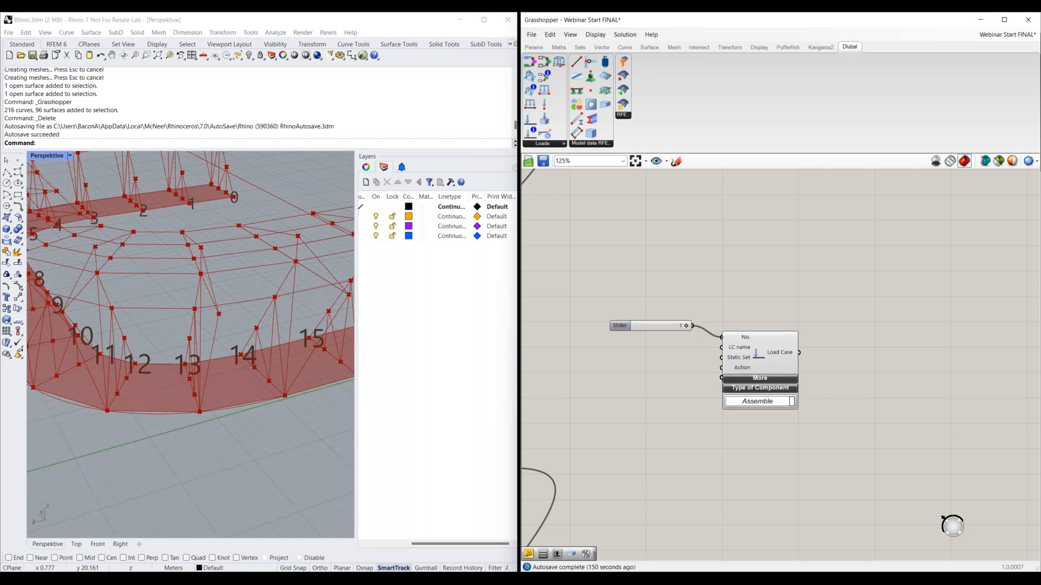
Add a panel containing Dead Load and connect it to the Load Case's LC name input
double_click(660, 356)
text("Dead )
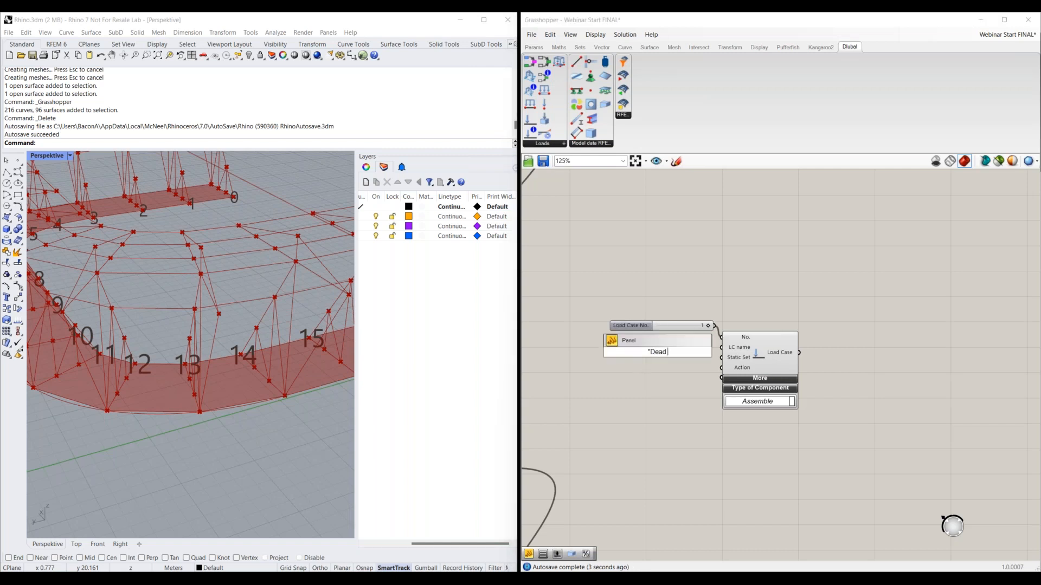
text(Load")
key(Return)
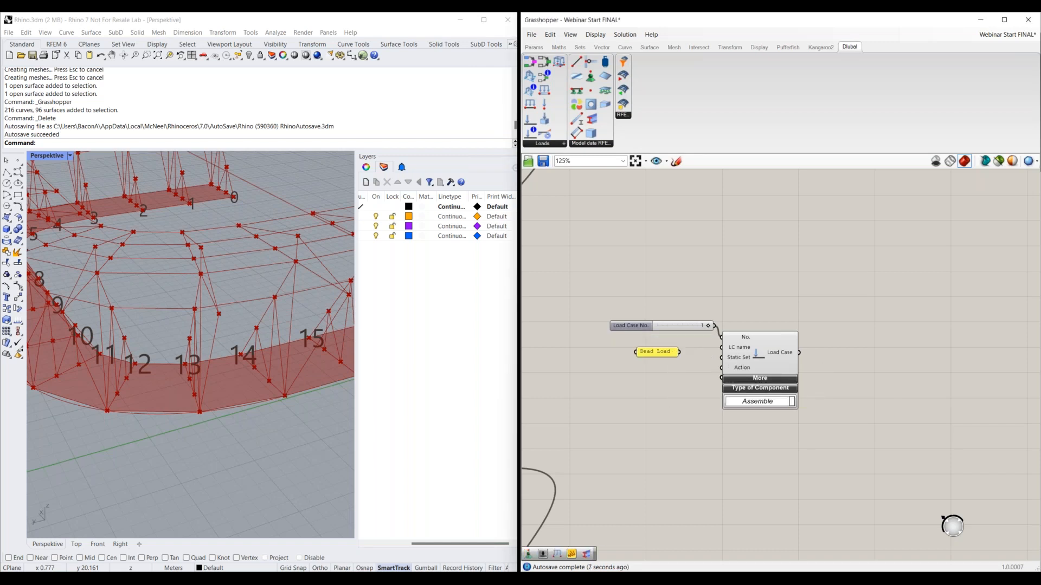
drag(679, 352, 721, 347)
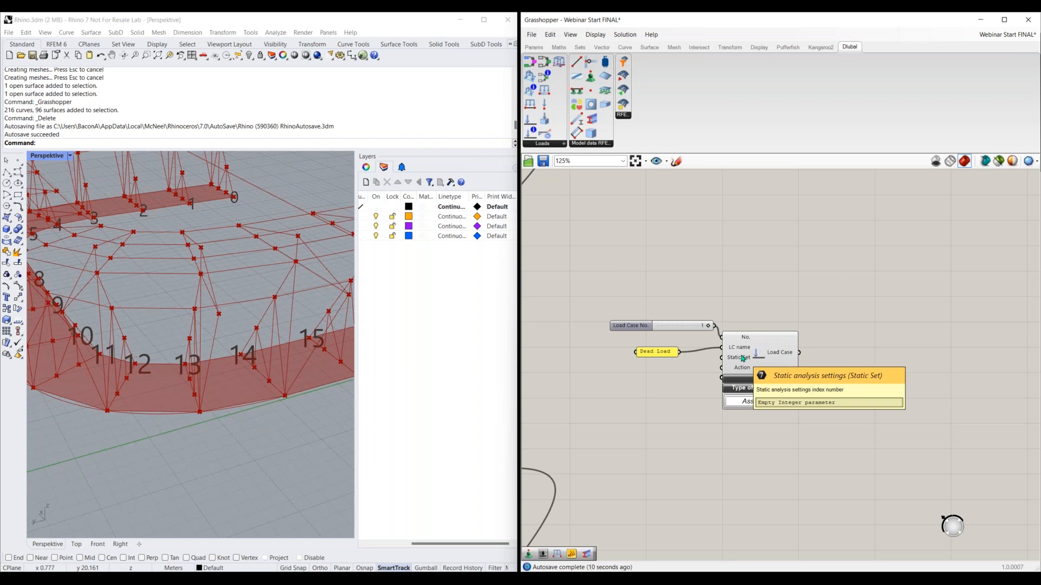
Switch to RFEM and examine the analysis type options in the static analysis settings of load case LC1, then return to Grasshopper
mouse_move(555, 580)
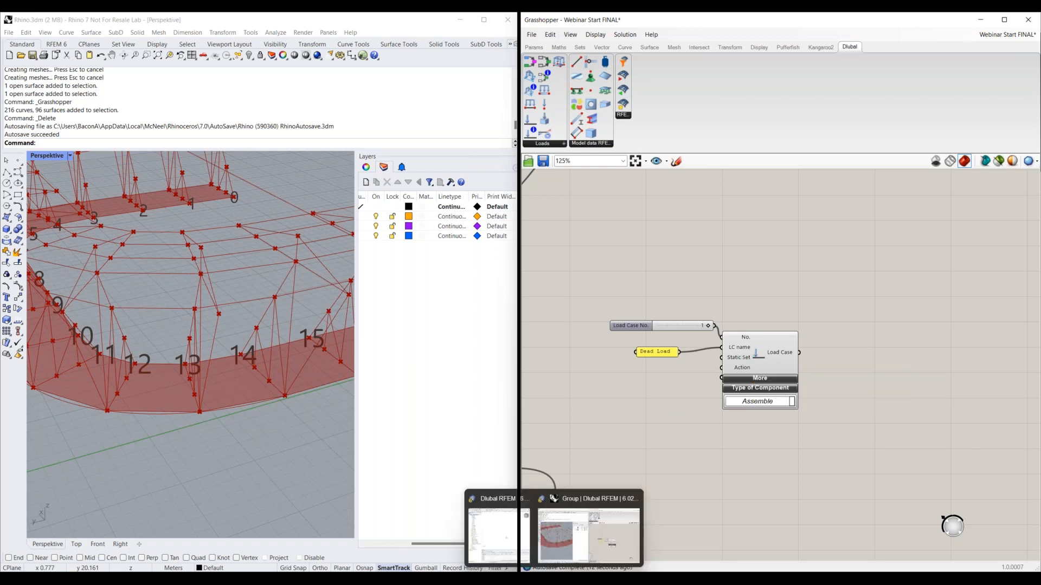
click(500, 535)
click(844, 45)
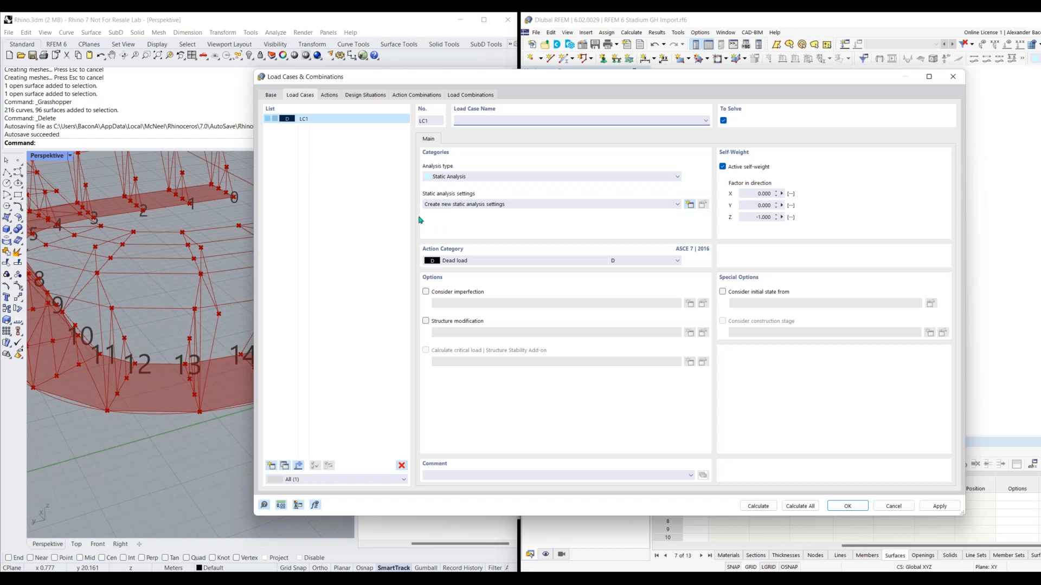
click(534, 205)
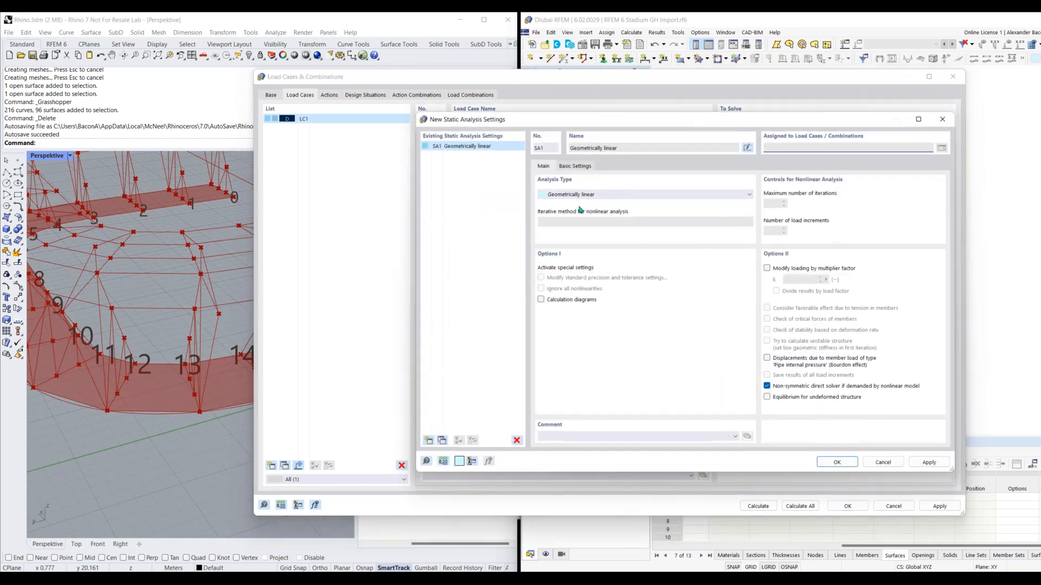
click(591, 197)
click(591, 197)
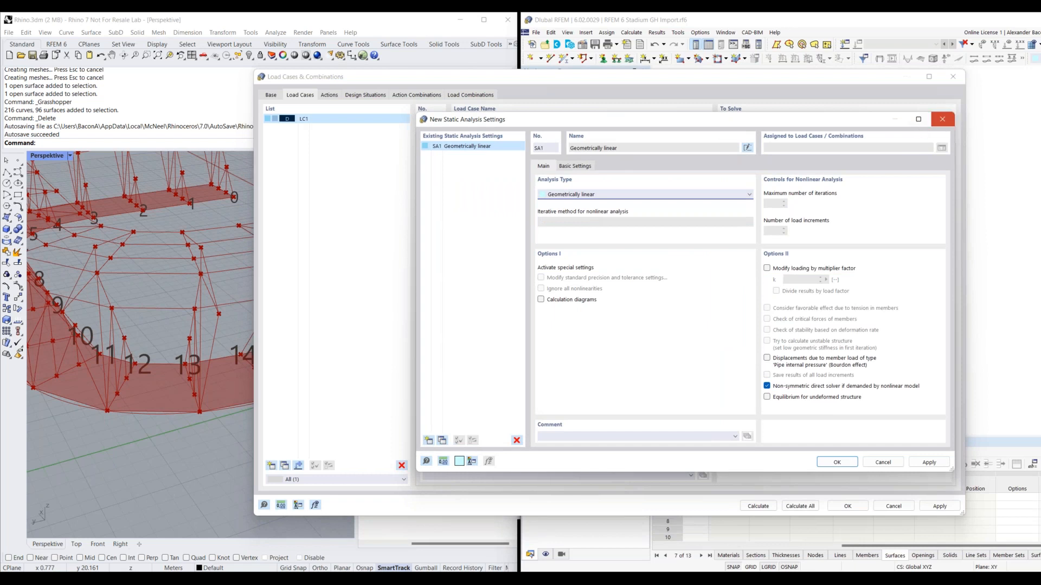
click(942, 120)
click(953, 77)
key(alt+Tab)
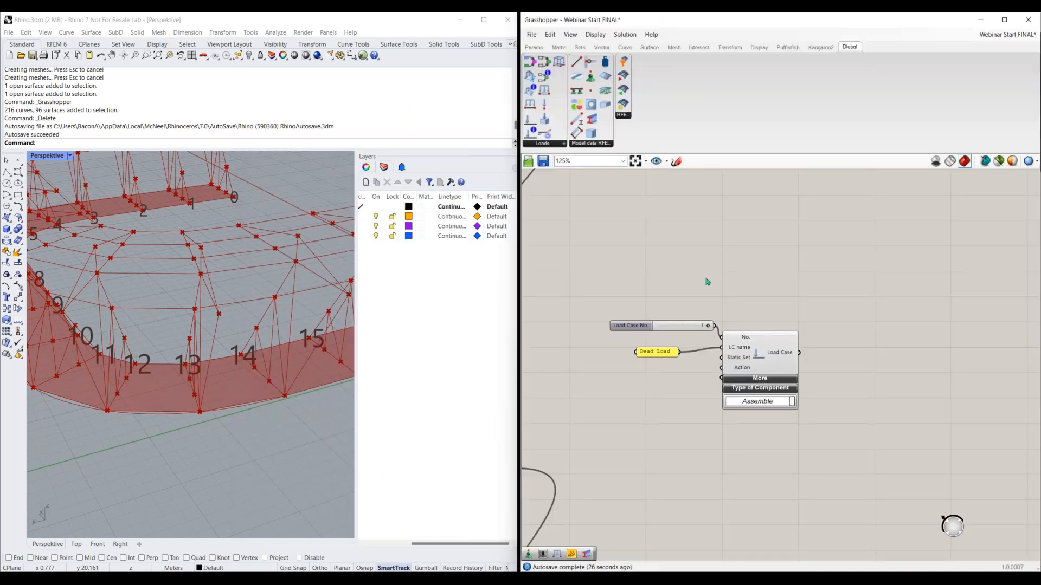
Add a Static Analysis Settings component on the empty canvas above the Load Case component
right_drag(674, 289, 725, 325)
scroll(725, 326, down, 1)
right_drag(644, 209, 670, 212)
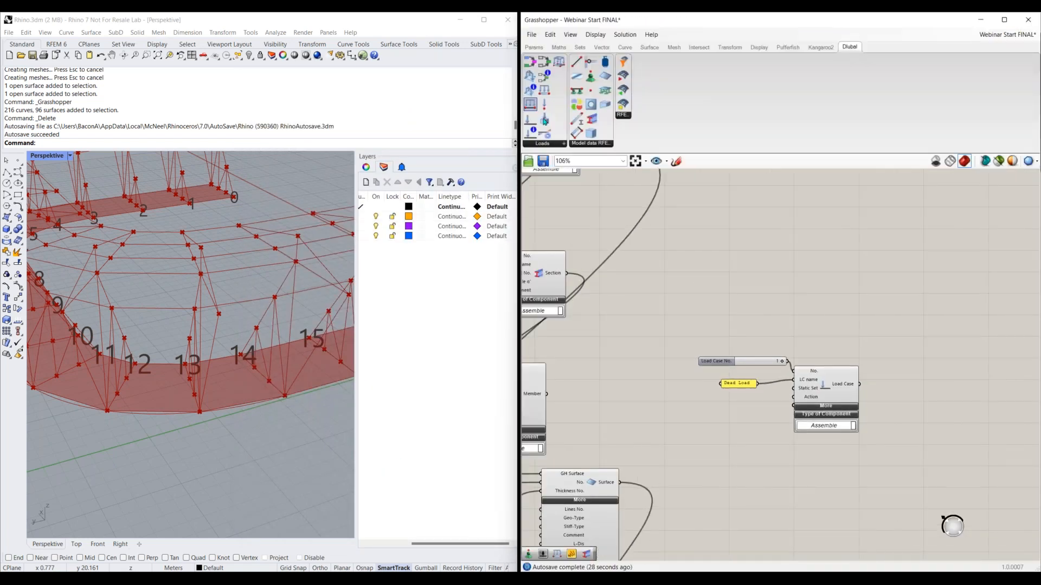
drag(545, 133, 823, 285)
double_click(666, 256)
text(slider)
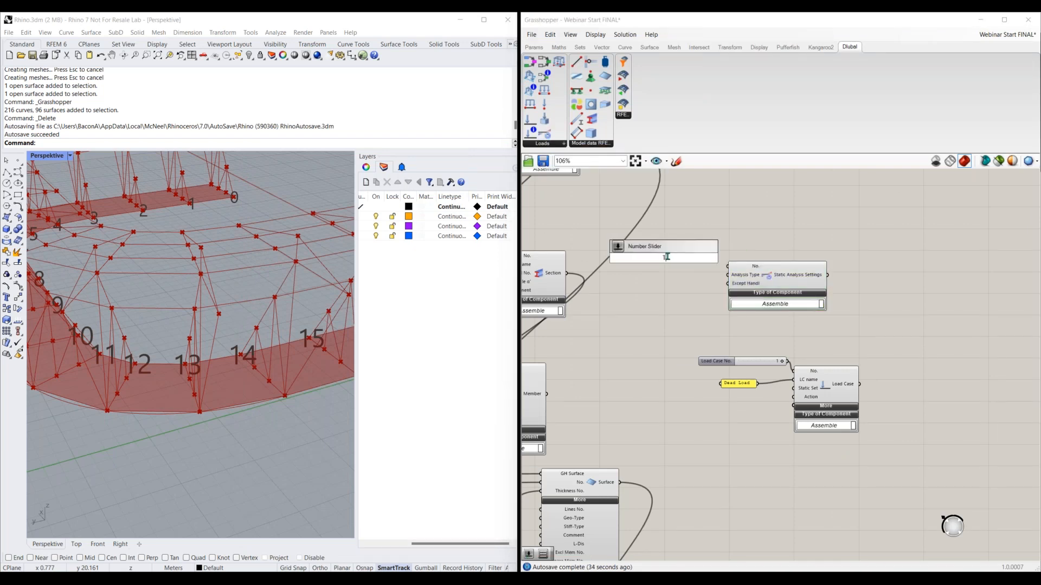
key(Return)
drag(728, 269, 669, 261)
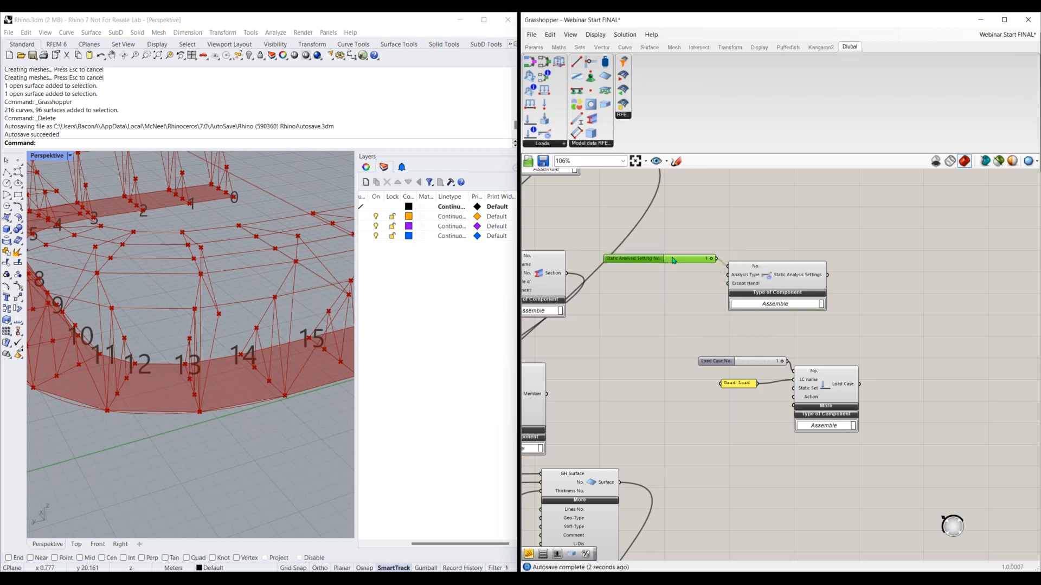
key(Delete)
Add a number slider set to 1 and connect it to the Static Analysis Settings' No. input
double_click(664, 273)
text(2)
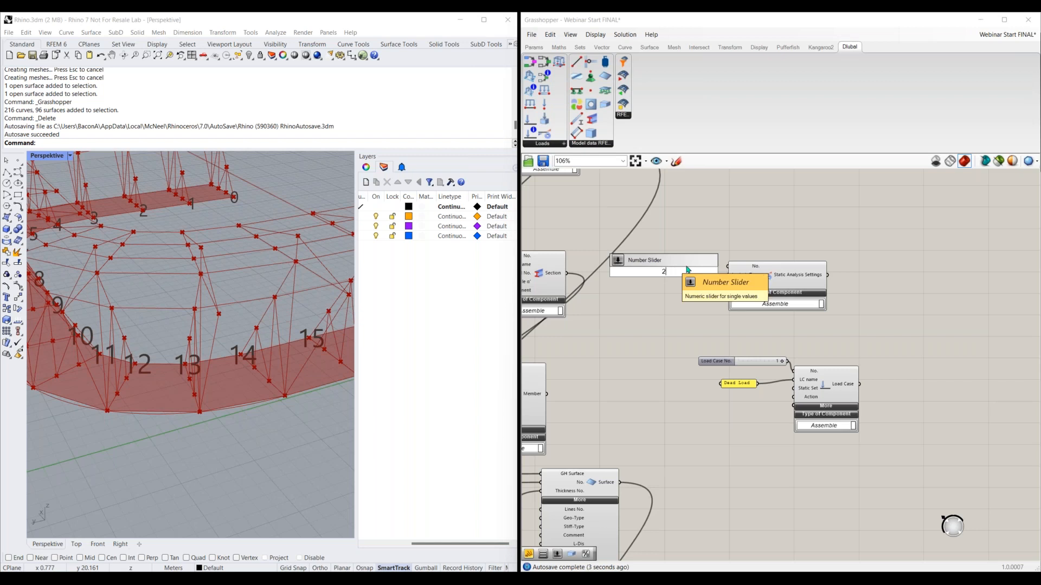
click(684, 266)
drag(705, 272, 638, 260)
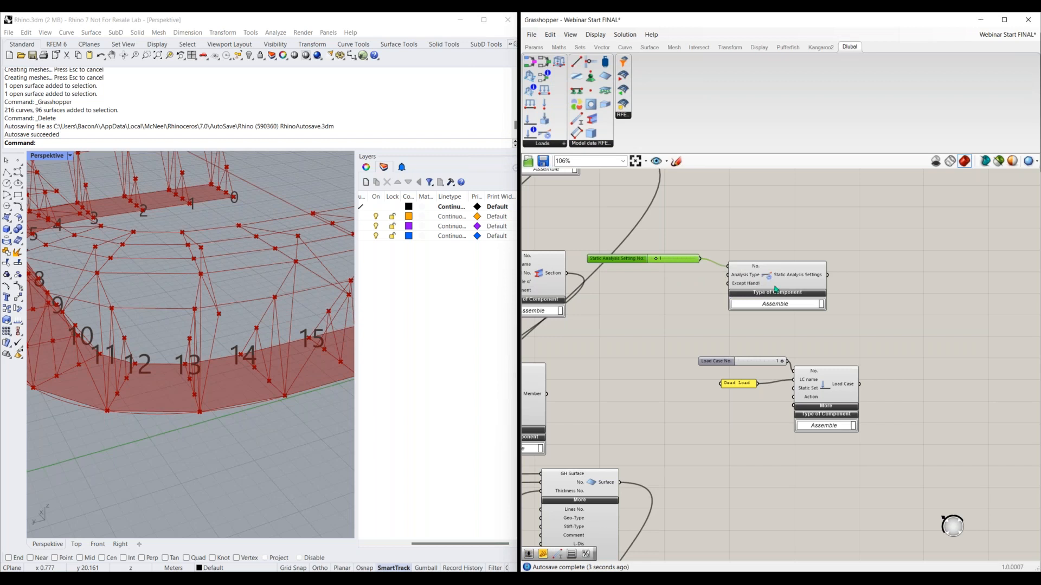
drag(775, 289, 824, 294)
Add a value list set to GEOMETRICALLY_LINEAR and connect it to the Static Analysis Settings' Analysis Type input
scroll(764, 275, up, 4)
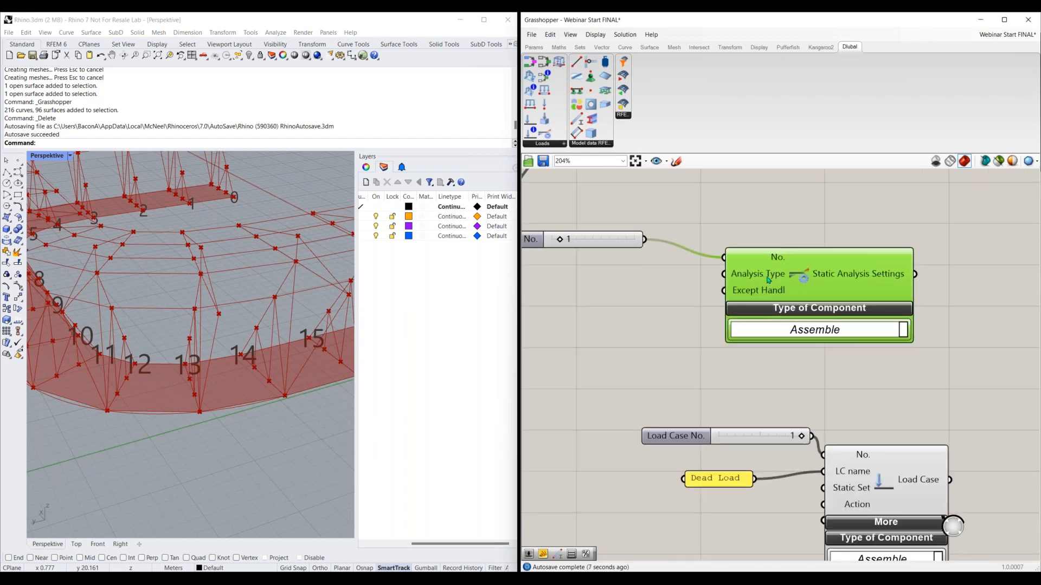
right_drag(765, 277, 815, 282)
double_click(654, 285)
text(valu)
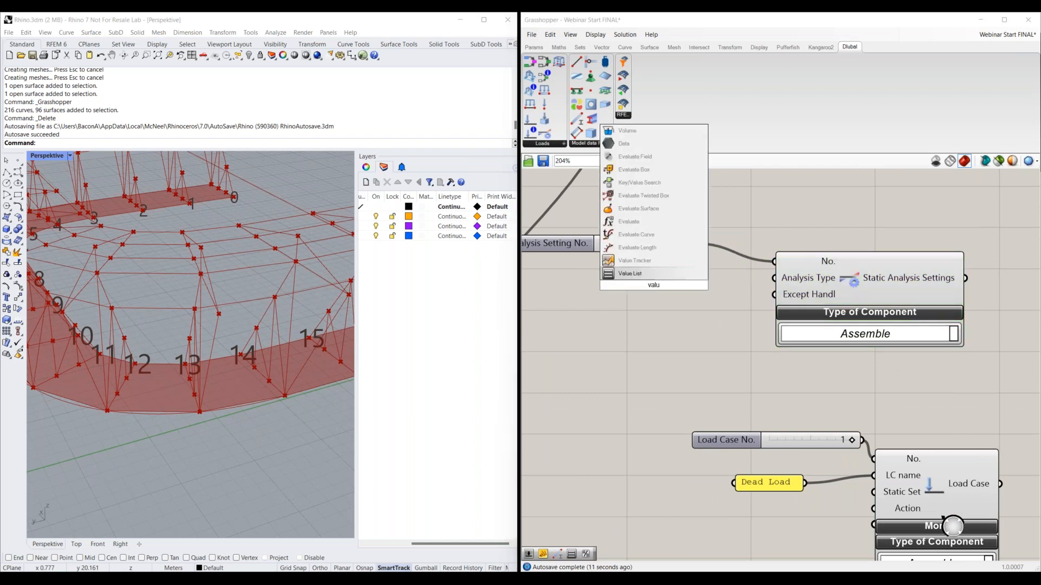
key(Return)
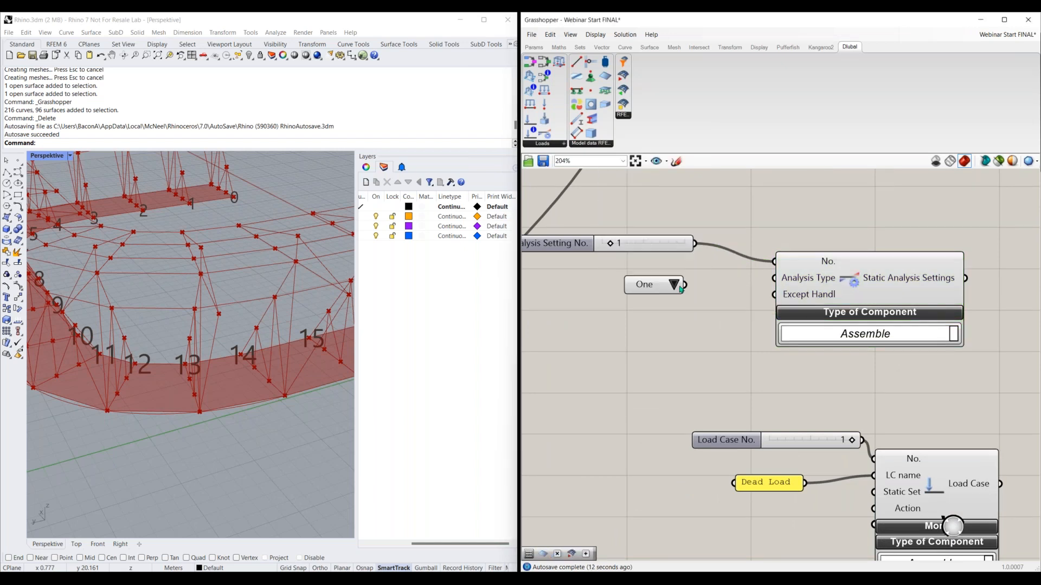
scroll(715, 308, down, 2)
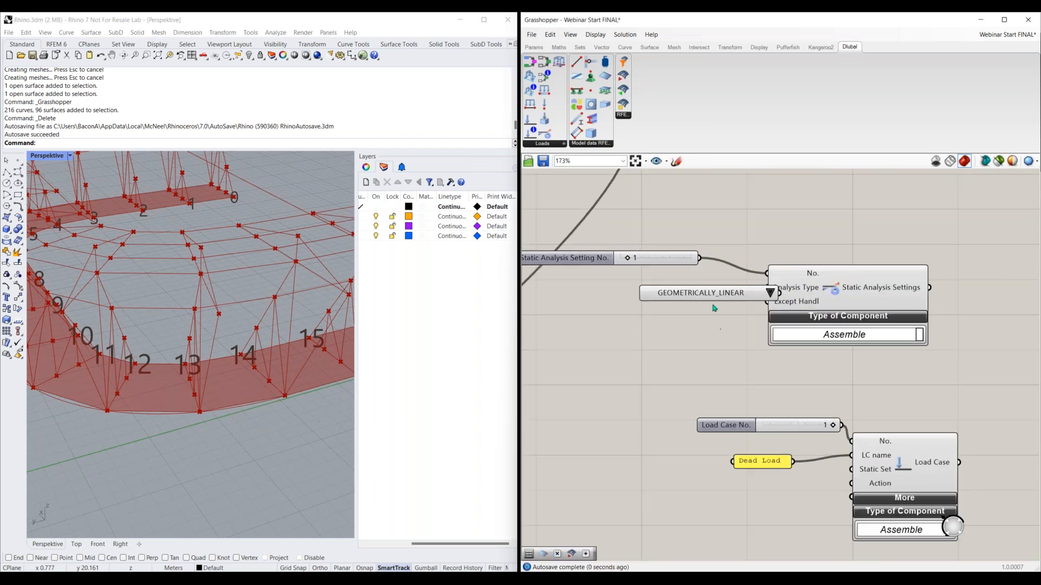
drag(709, 297, 653, 296)
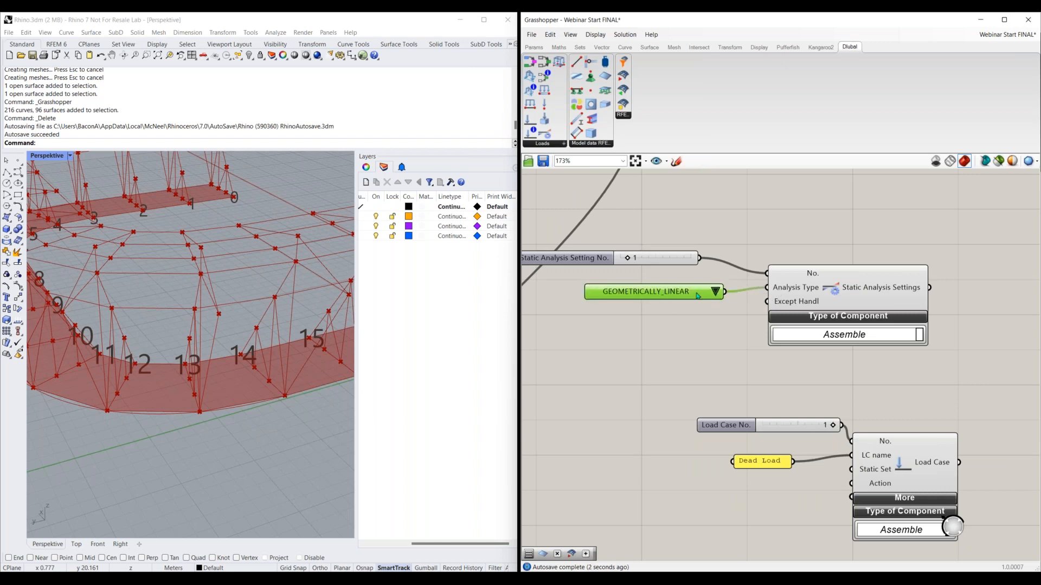
click(715, 293)
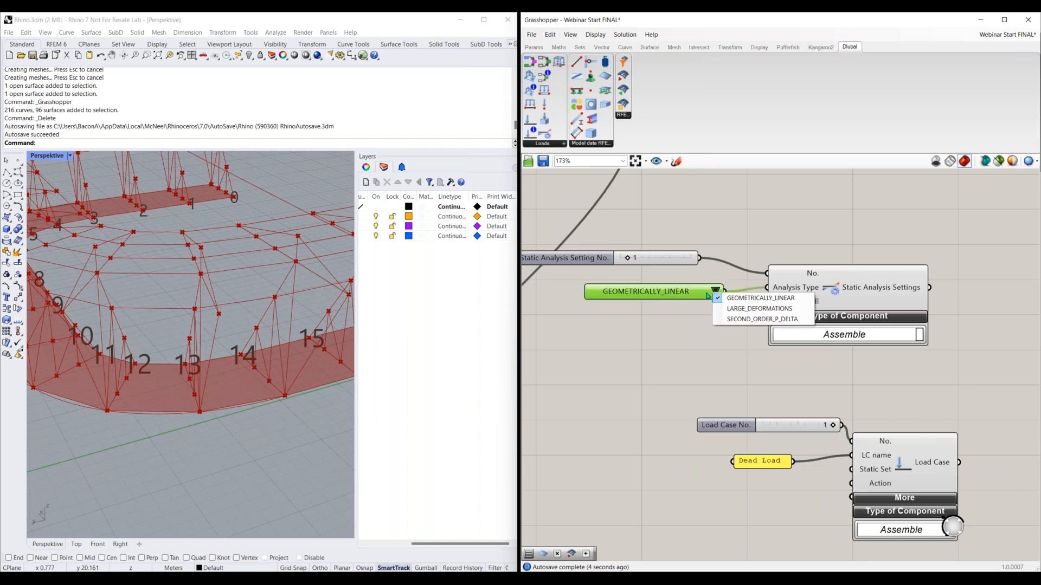
click(692, 319)
drag(629, 288, 587, 276)
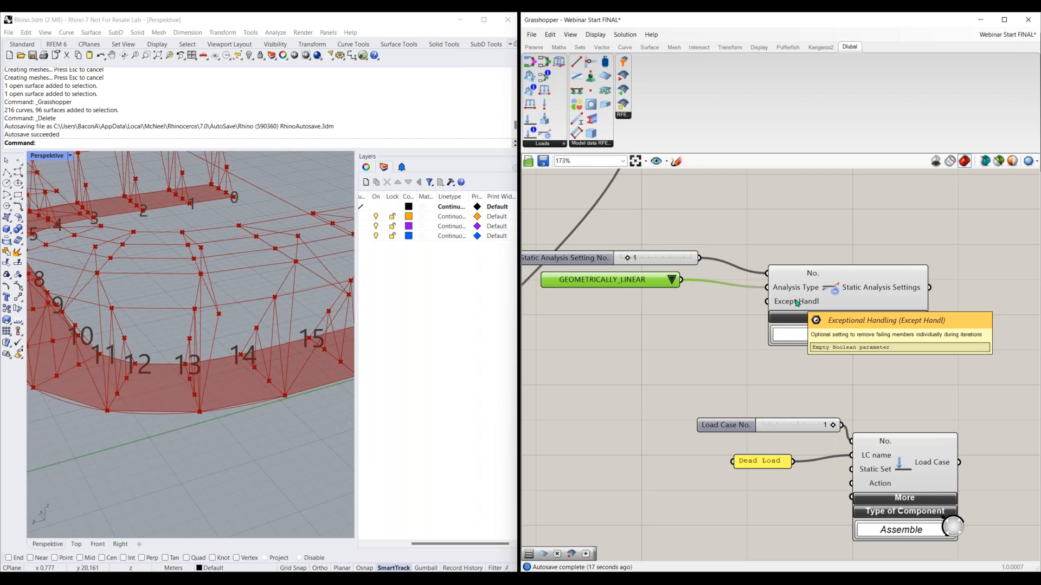
Add a Boolean Toggle set to False and connect it to the Static Analysis Settings' Except Handl input
double_click(656, 324)
text(bool)
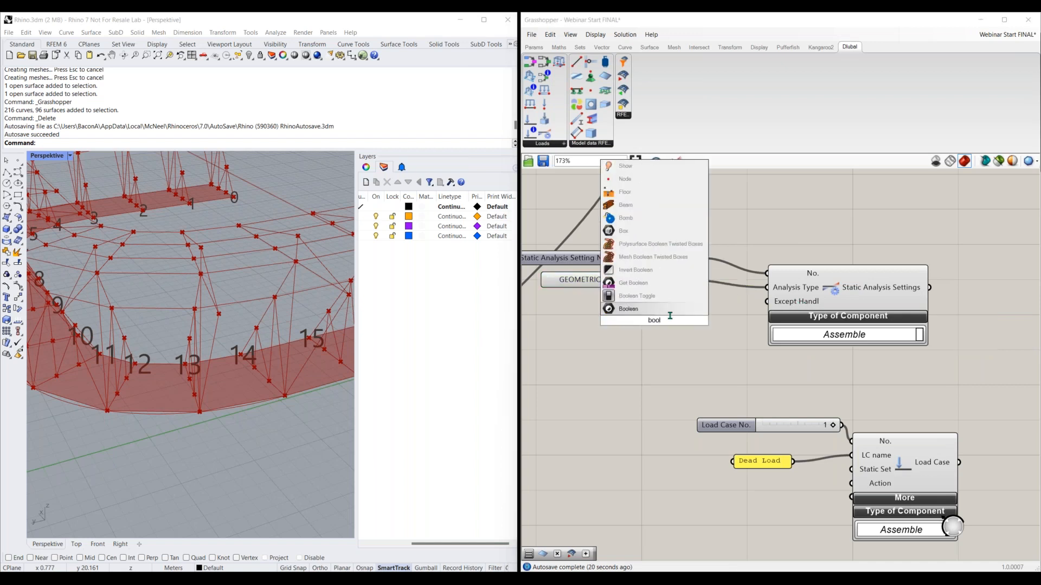
click(650, 296)
drag(671, 317, 766, 302)
drag(652, 323, 644, 319)
click(644, 317)
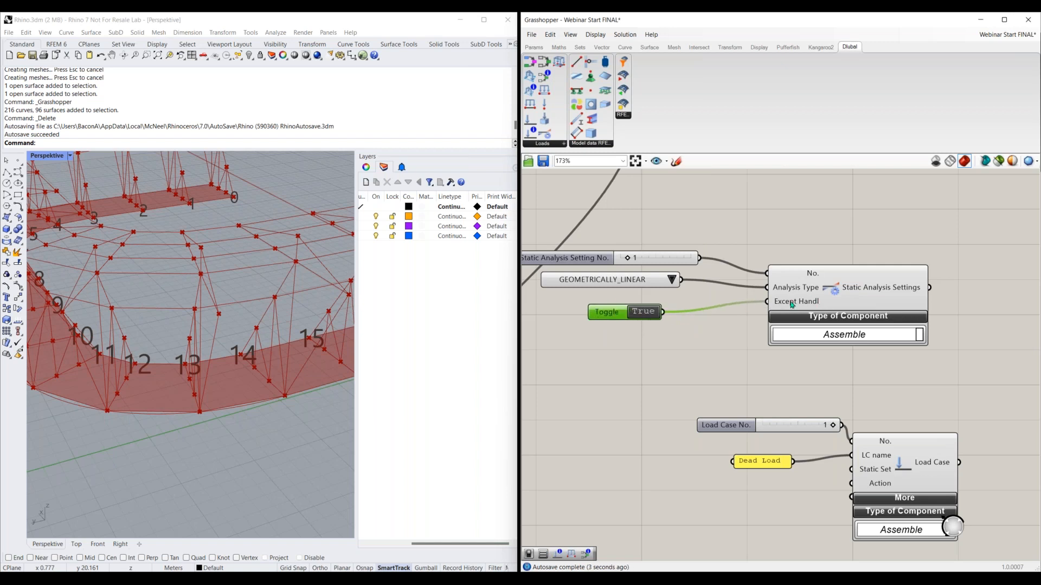
click(643, 312)
drag(673, 297, 583, 330)
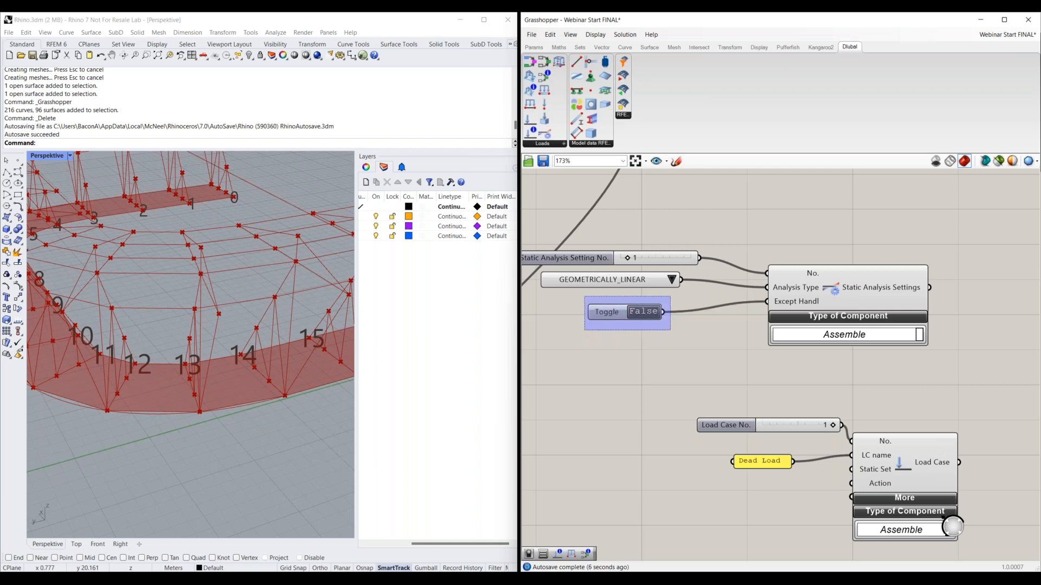
Connect the Static Analysis Settings output to the Load Case's Static Set input
scroll(660, 382, down, 3)
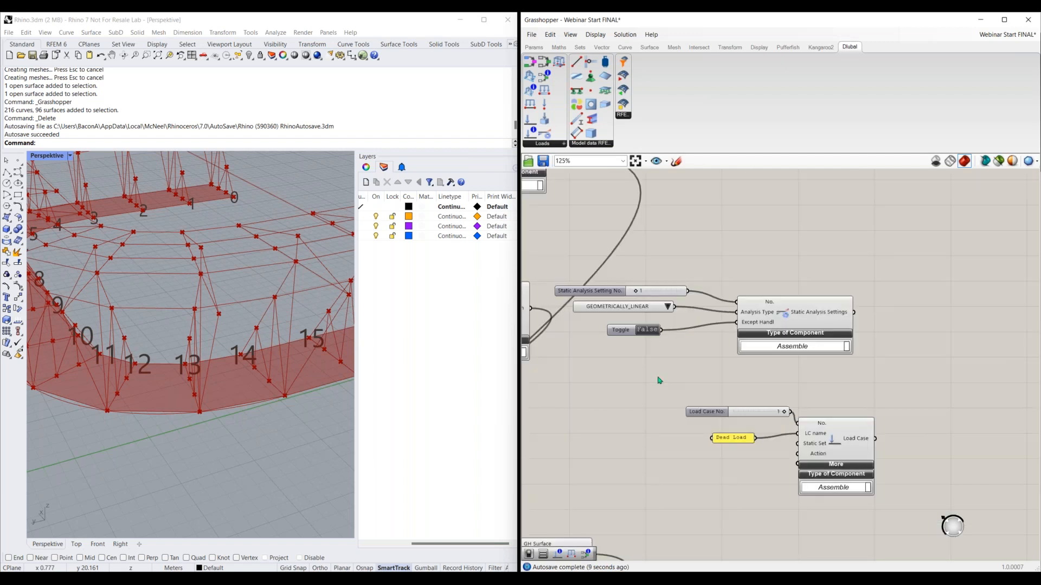
right_drag(658, 379, 640, 369)
drag(835, 302, 777, 435)
right_drag(752, 462, 747, 441)
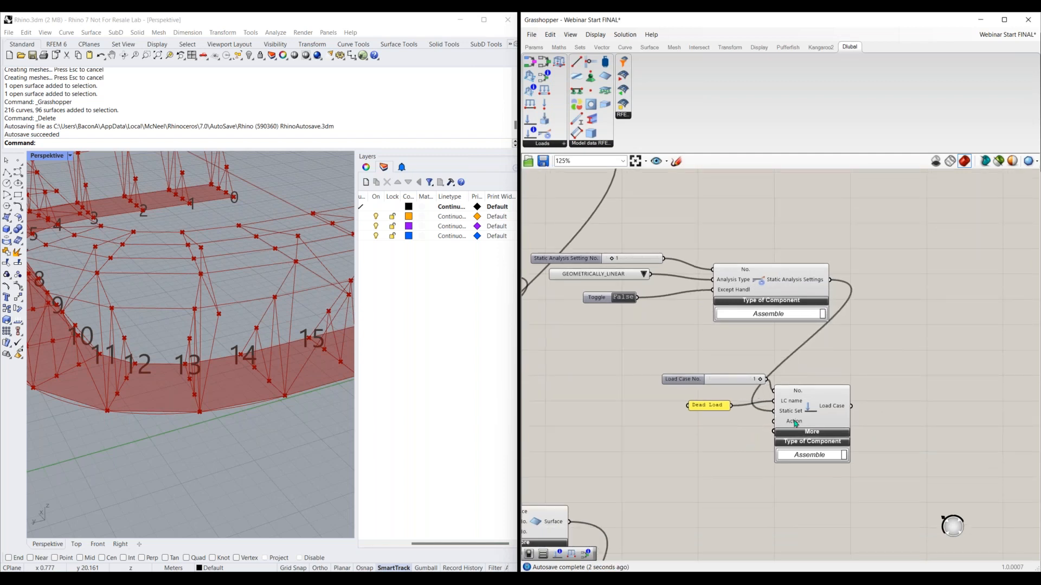
Switch to RFEM and check the standard group for load case classification in the model's base data, then return to Grasshopper
mouse_move(795, 423)
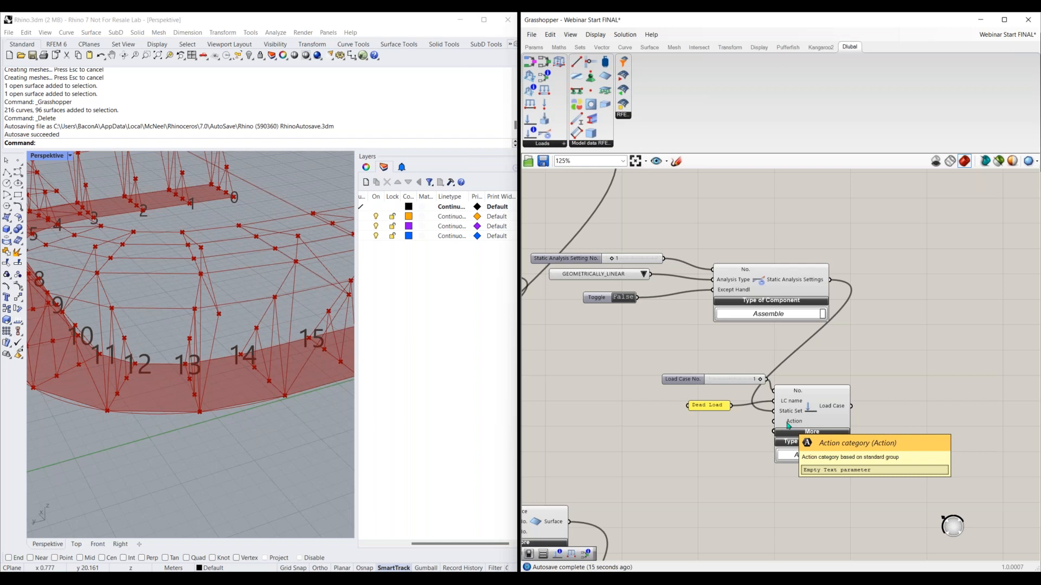
click(640, 577)
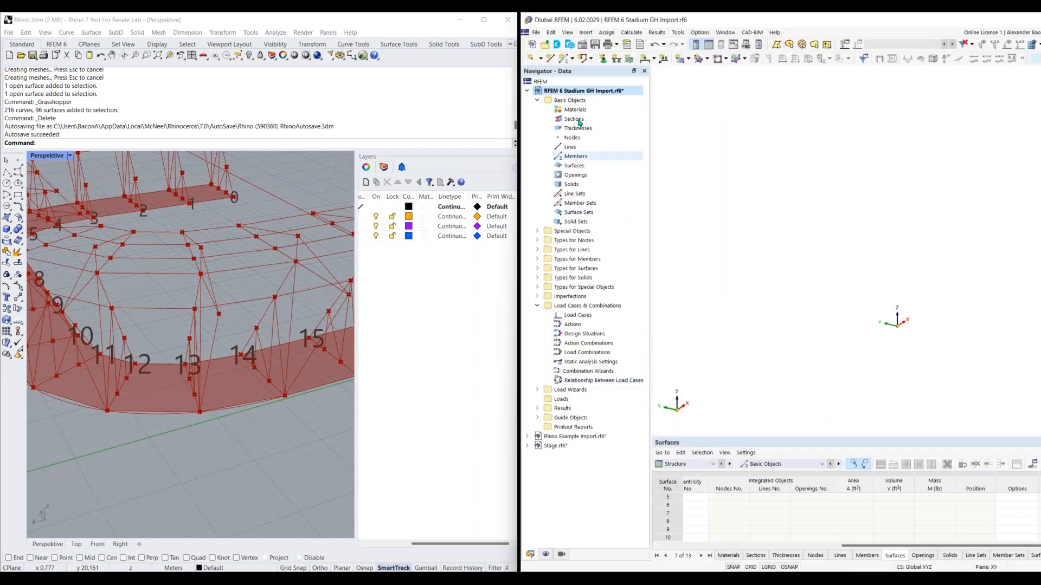
click(583, 46)
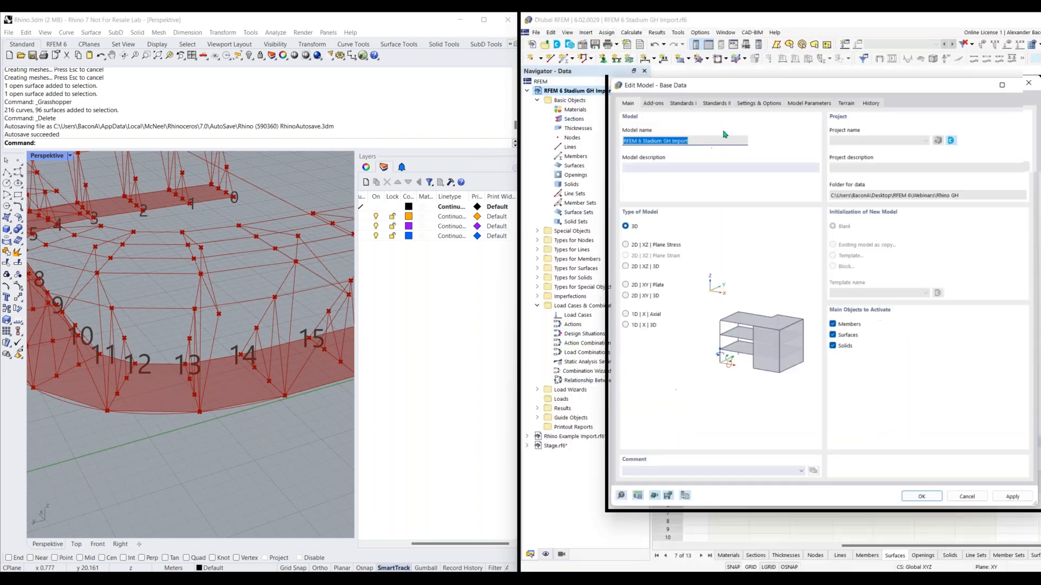
click(680, 101)
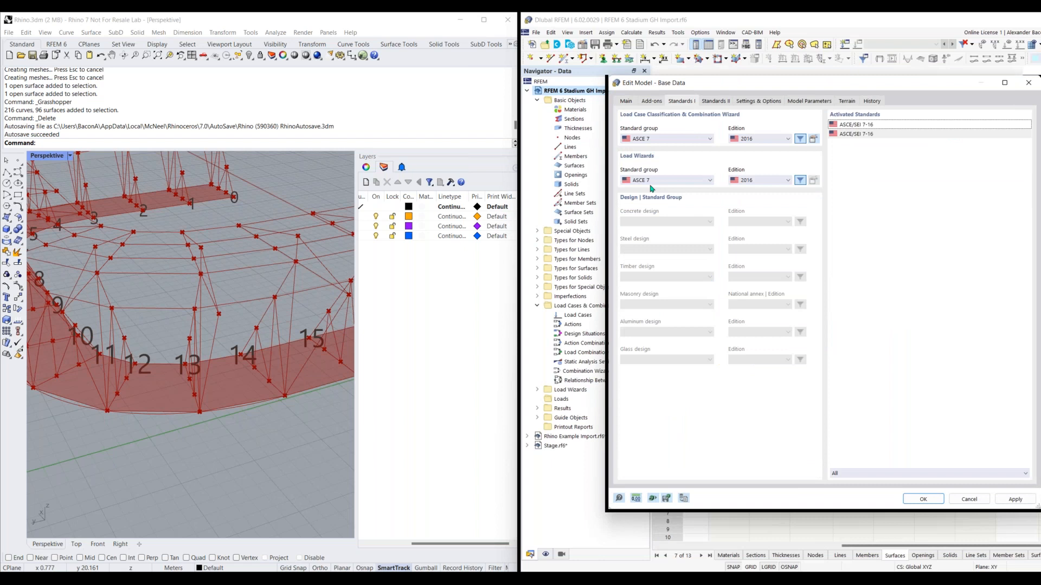
drag(939, 84, 868, 80)
click(956, 79)
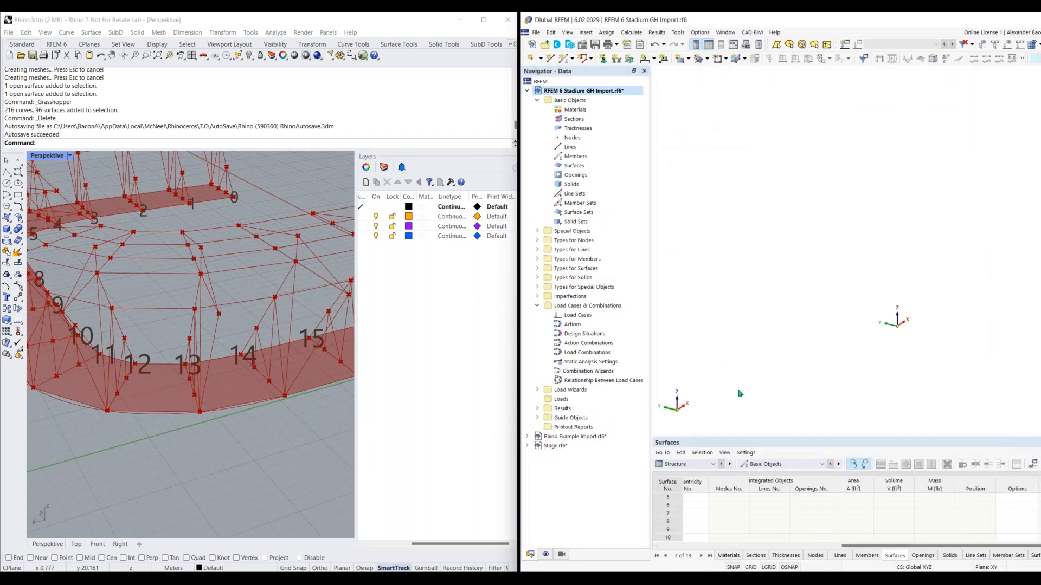
key(alt+Tab)
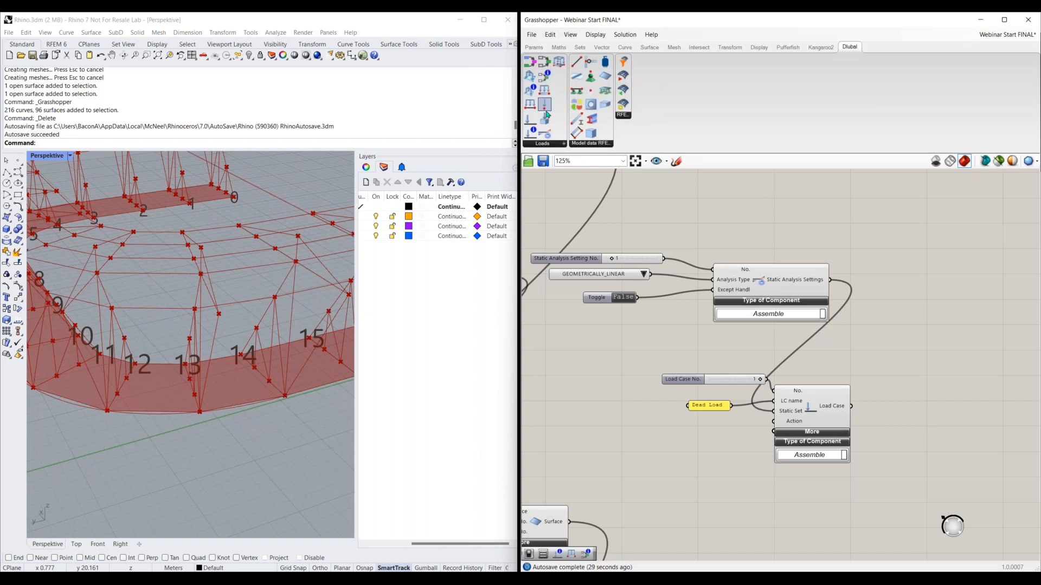
Add a Load Case Classification component, expand its Classification options and set Standard Group to ASCE 7
click(612, 424)
right_drag(689, 458, 744, 399)
scroll(732, 396, down, 2)
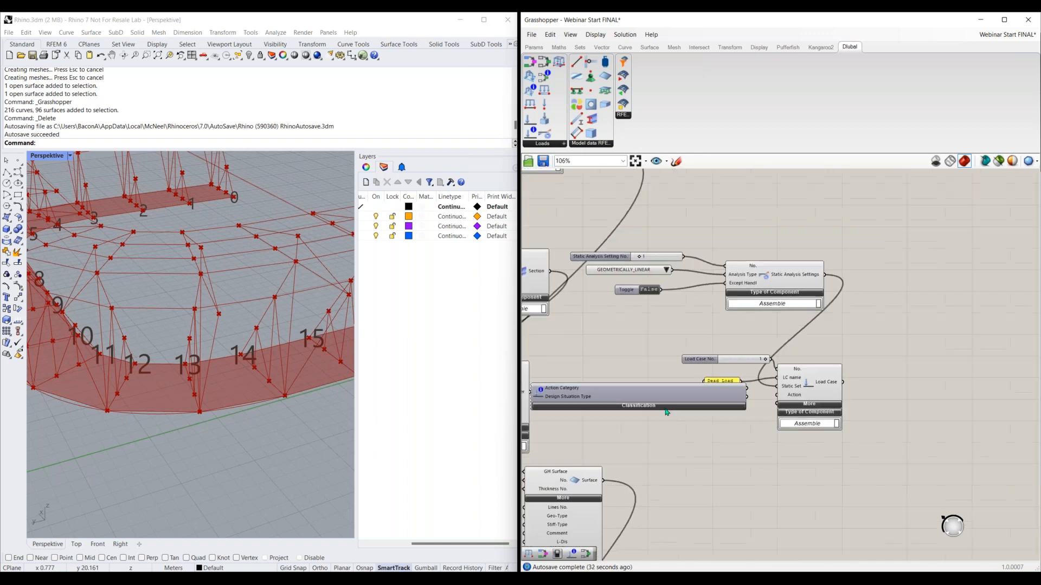
drag(838, 344, 726, 457)
drag(654, 404, 663, 332)
click(664, 334)
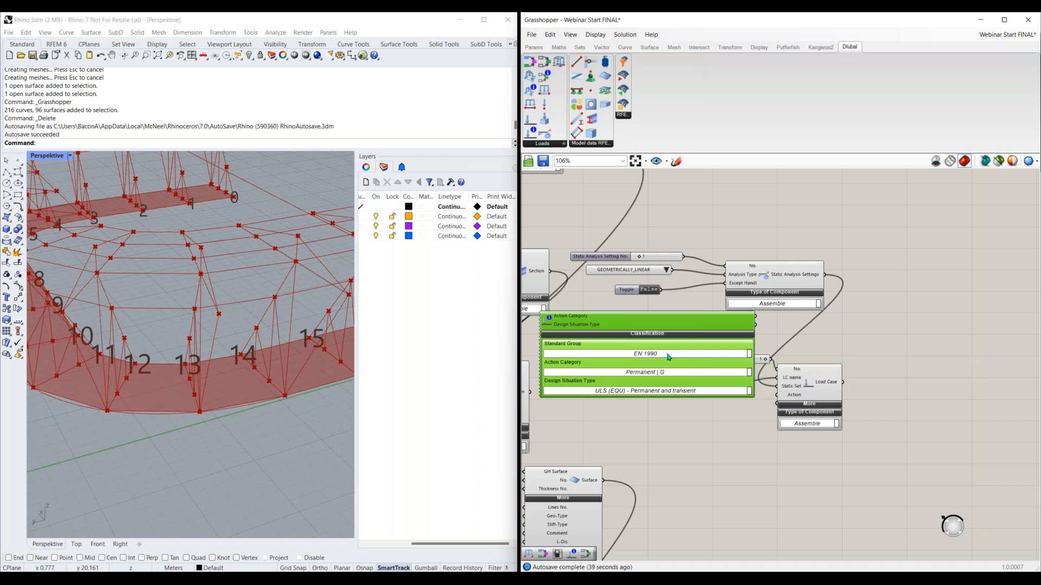
click(668, 356)
click(645, 432)
Separate the Load Case component with its slider and panel from the Load Case Classification component so that they no longer overlap
scroll(799, 369, down, 2)
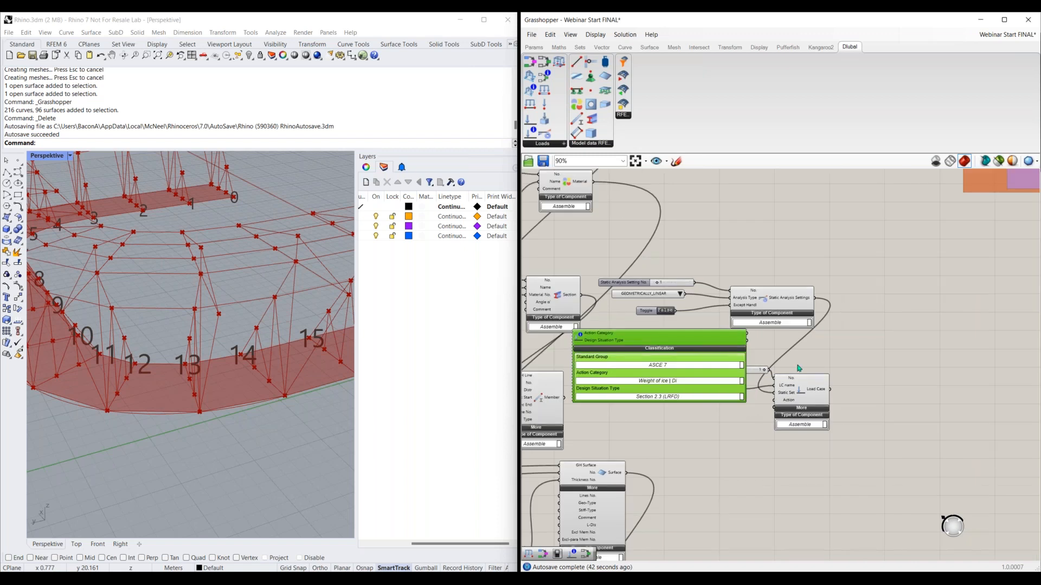
drag(829, 362, 904, 379)
drag(714, 343, 721, 440)
drag(724, 389, 843, 369)
drag(705, 433, 711, 362)
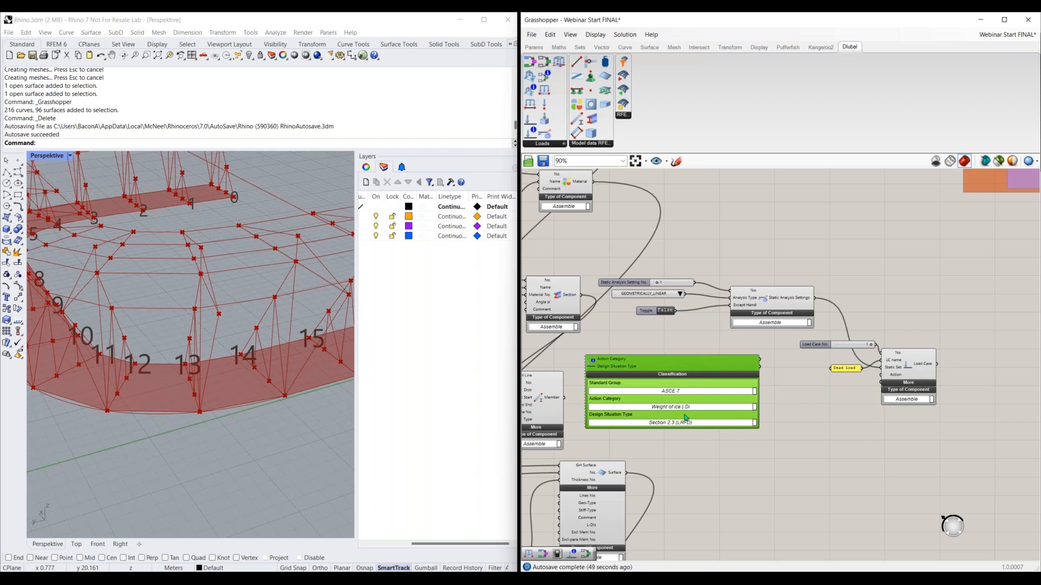
Set the classification's Action Category to Dead load | D and connect that output to the Load Case's Action input
click(686, 408)
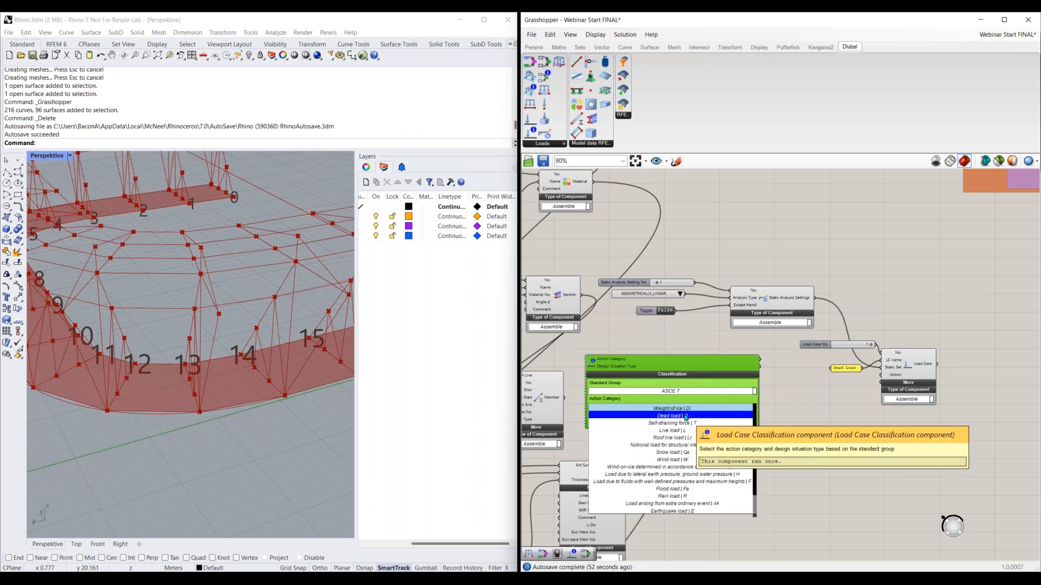
click(686, 416)
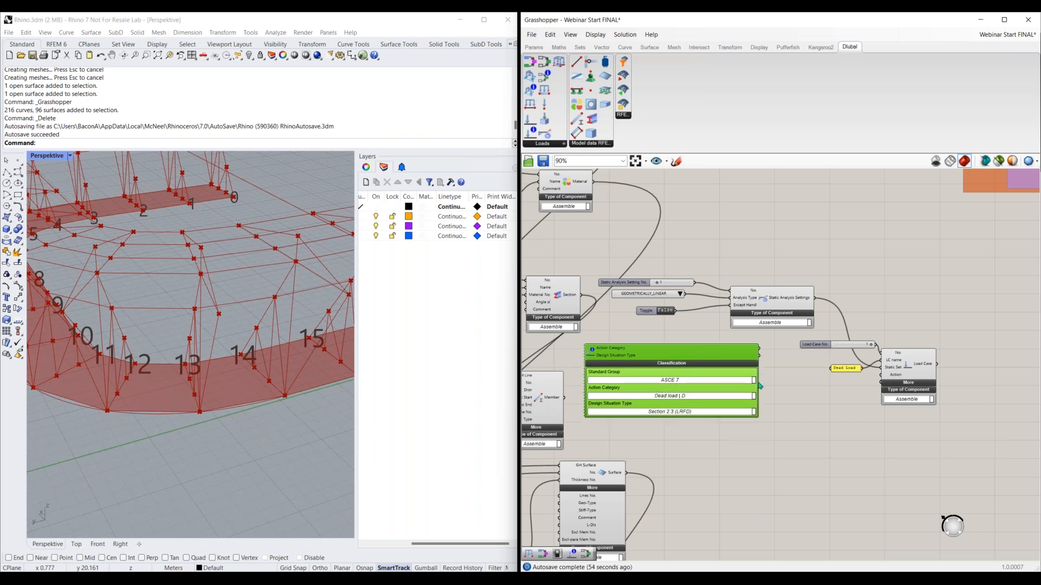
drag(760, 350, 894, 375)
right_drag(812, 432, 756, 430)
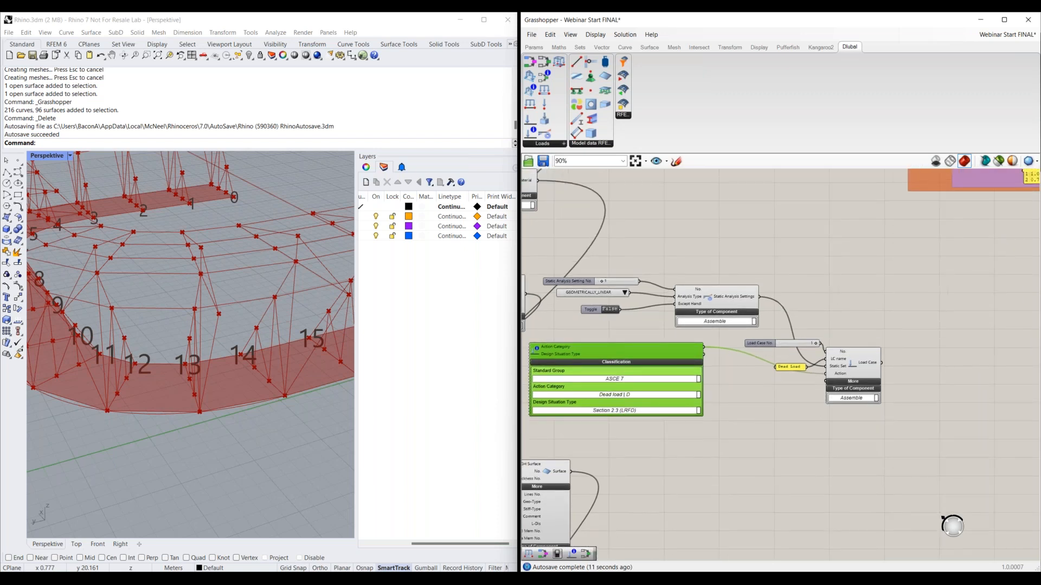
Expand the additional inputs of the dead load's Load Case component to expose its self-weight options
scroll(865, 394, up, 4)
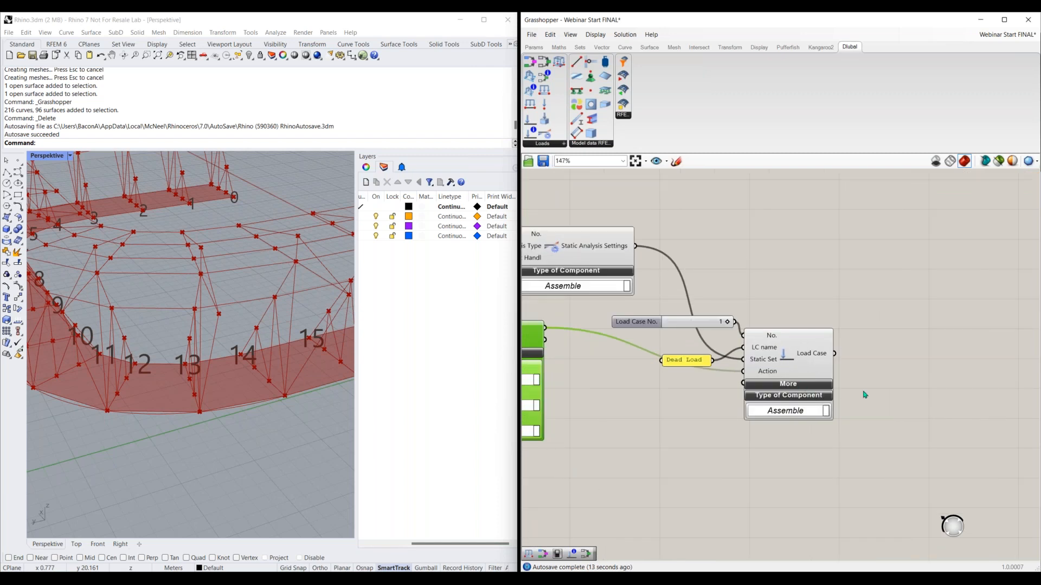
right_drag(820, 375, 801, 369)
click(806, 363)
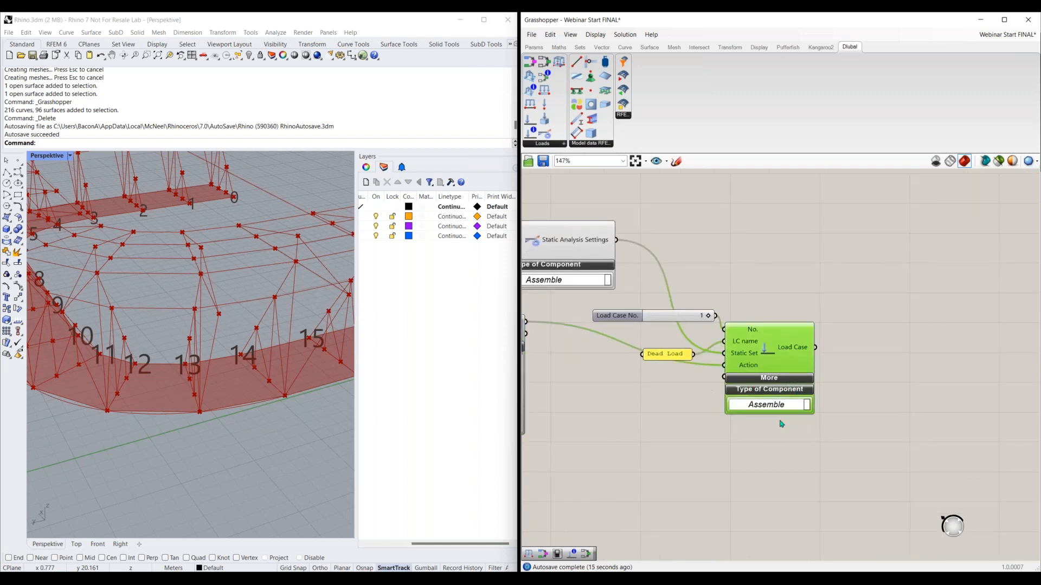
click(782, 382)
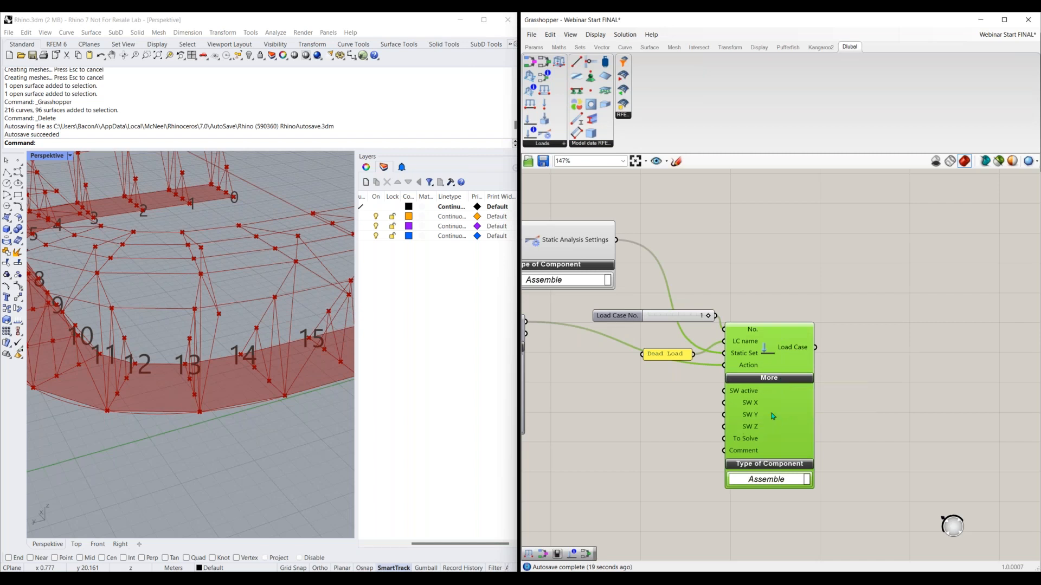
Add a Boolean Toggle set to True and connect it to the Load Case's SW active input
click(736, 395)
double_click(666, 394)
text(boo)
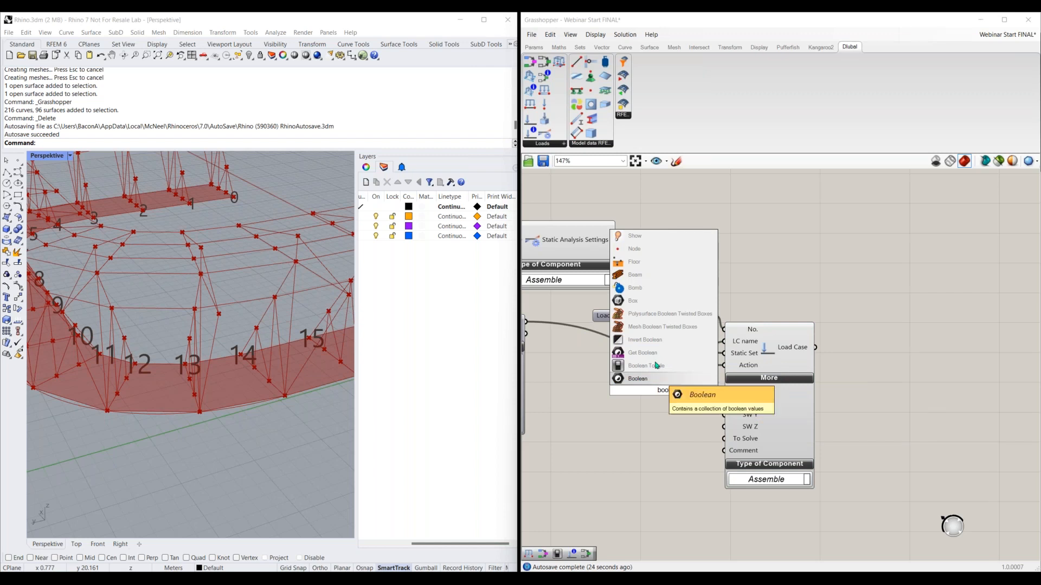
click(656, 366)
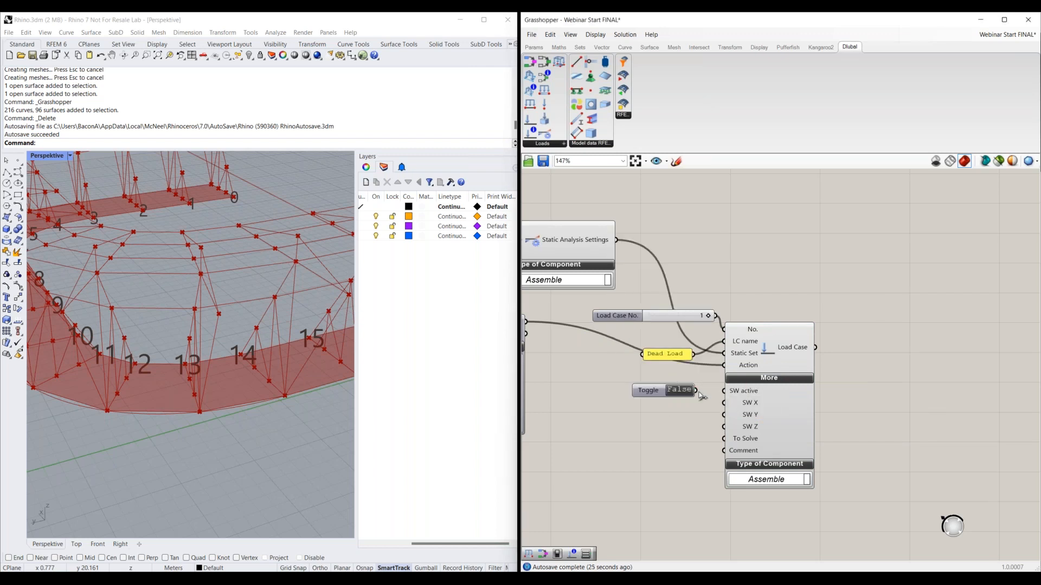
drag(659, 392, 642, 392)
double_click(664, 391)
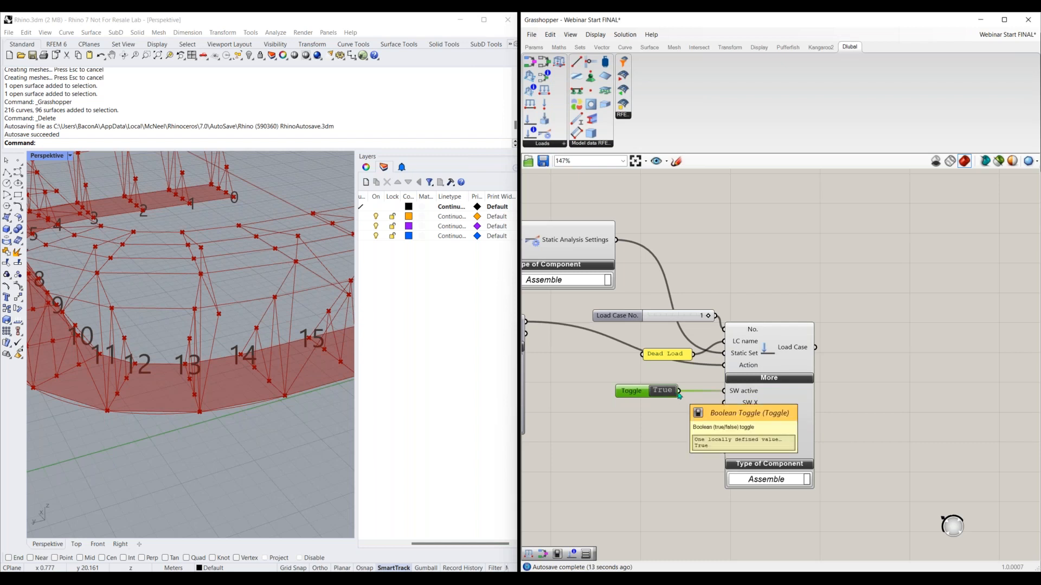
Duplicate the Load Case Classification and Load Case with their slider, name panel and toggle, and place the copies below the originals
scroll(678, 396, down, 2)
click(594, 414)
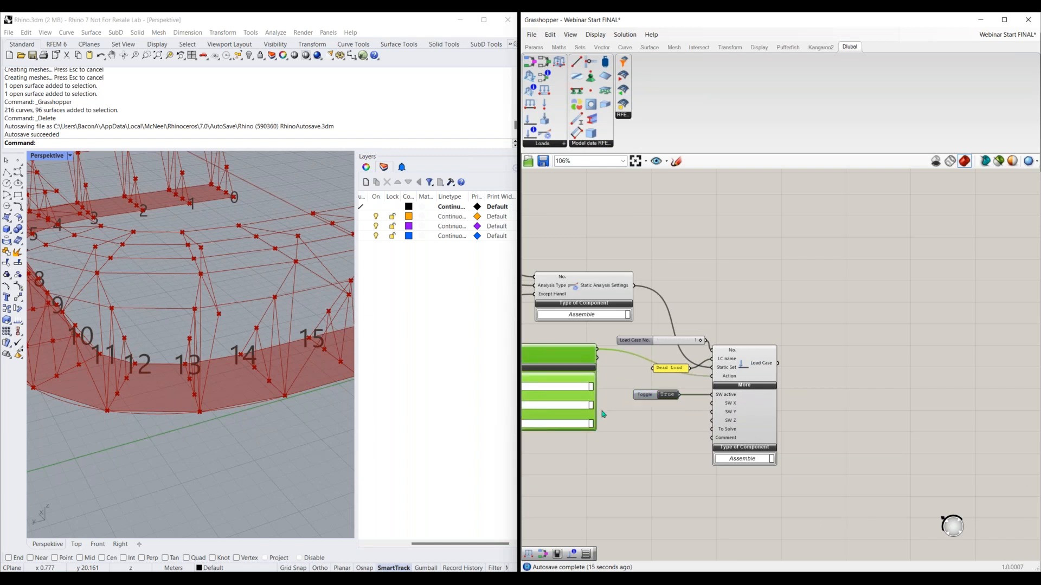
scroll(602, 414, down, 3)
click(598, 392)
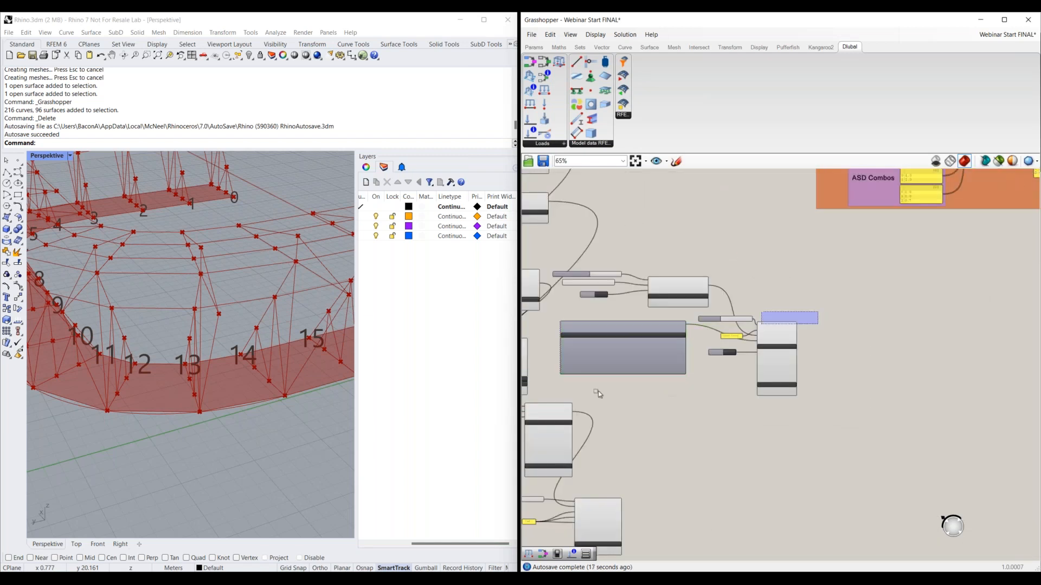
drag(597, 392, 599, 392)
key(ctrl+v)
drag(660, 356, 737, 460)
drag(849, 315, 753, 338)
right_drag(739, 456, 649, 392)
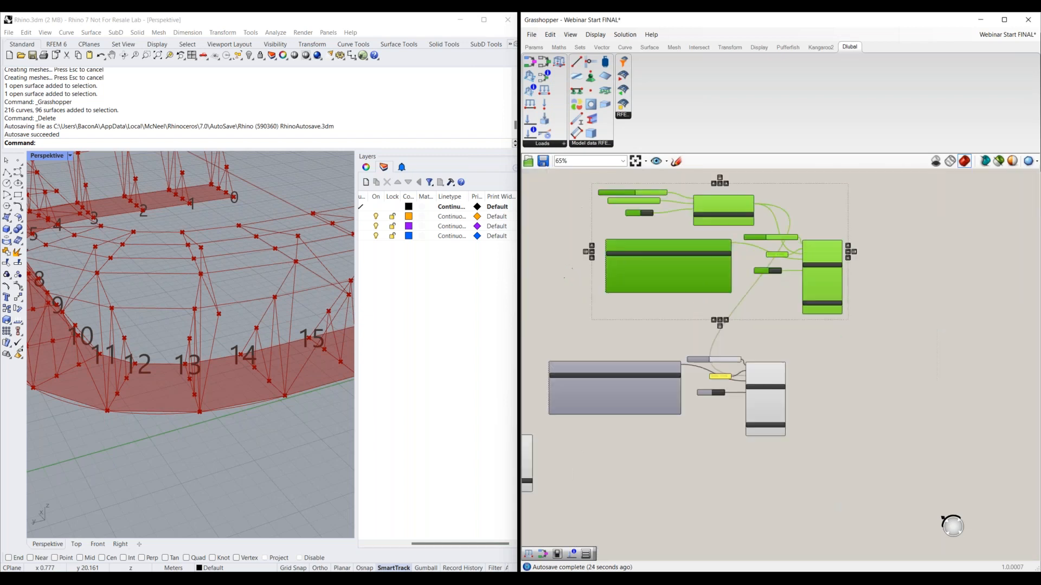
click(648, 392)
drag(649, 396, 713, 378)
click(766, 449)
Replace the copied load case number slider with a new slider of value 2 connected to the second Load Case's No. input
scroll(792, 381, up, 3)
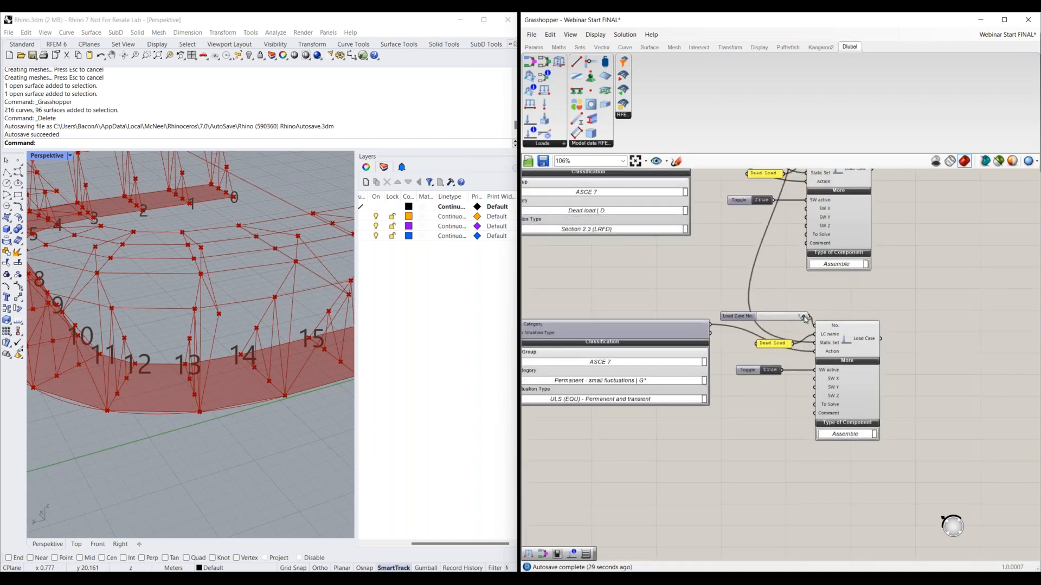
click(742, 320)
key(Delete)
double_click(769, 316)
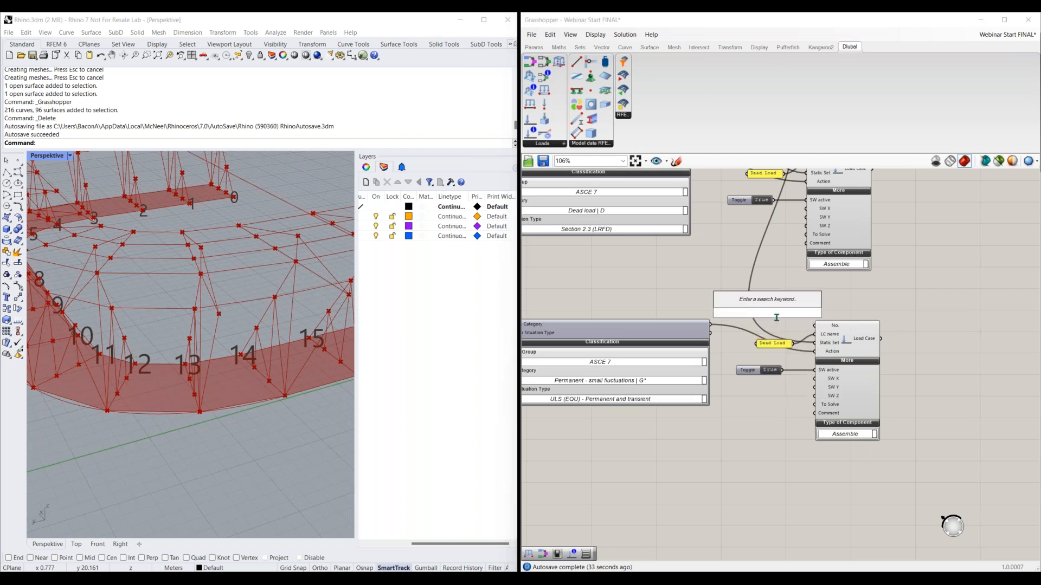
text(2)
key(Return)
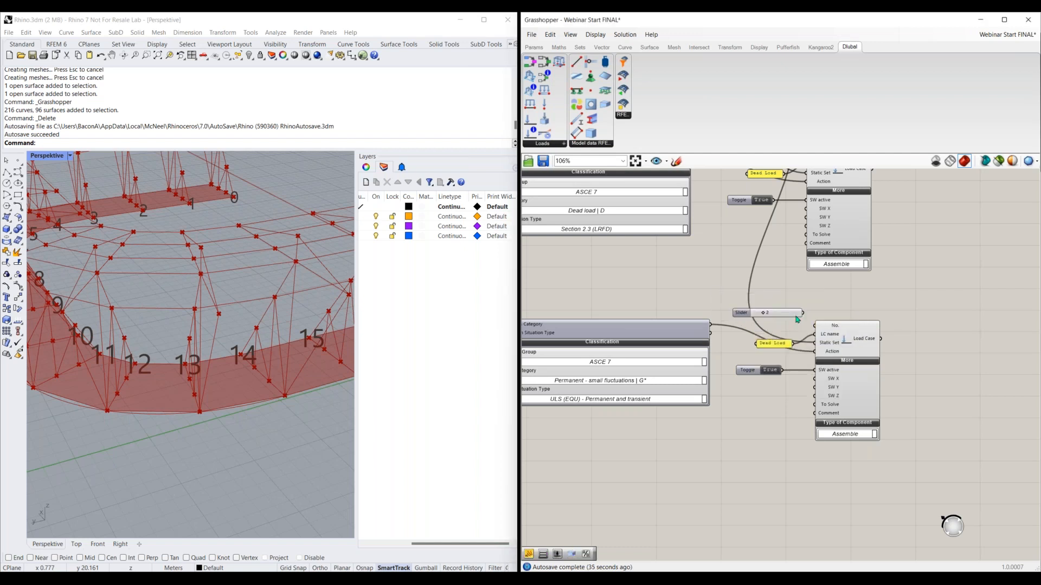
drag(806, 312, 815, 327)
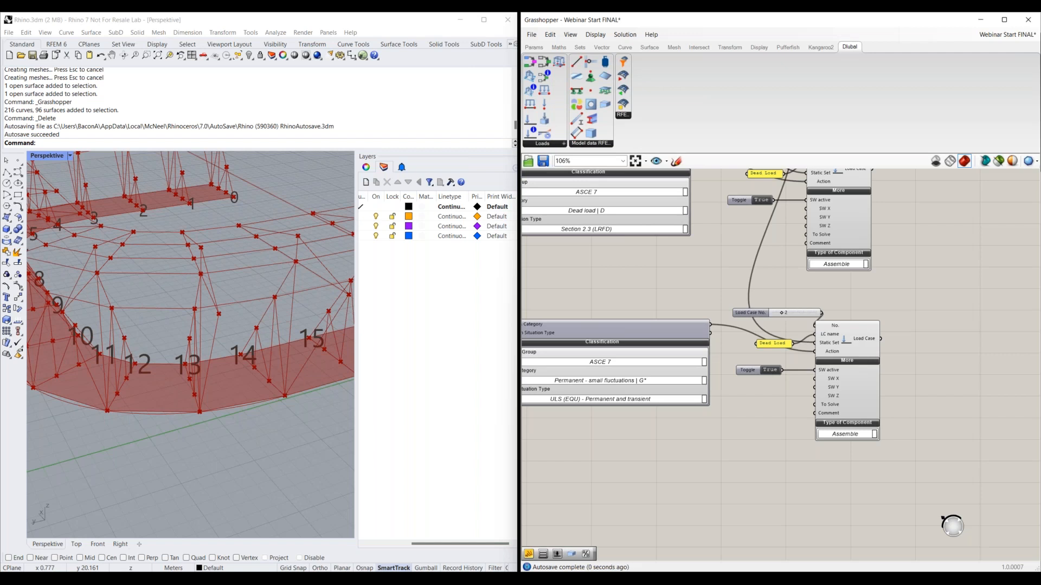
Change the second load case's name panel to Live Load and switch its self-weight toggle to False
double_click(777, 345)
text(Liv)
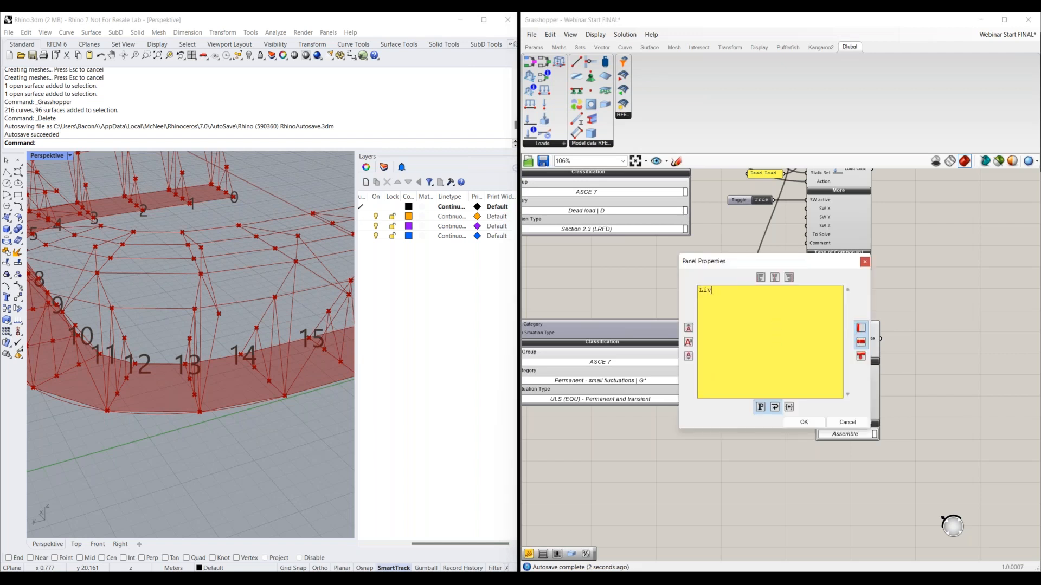
text(e Load)
click(804, 423)
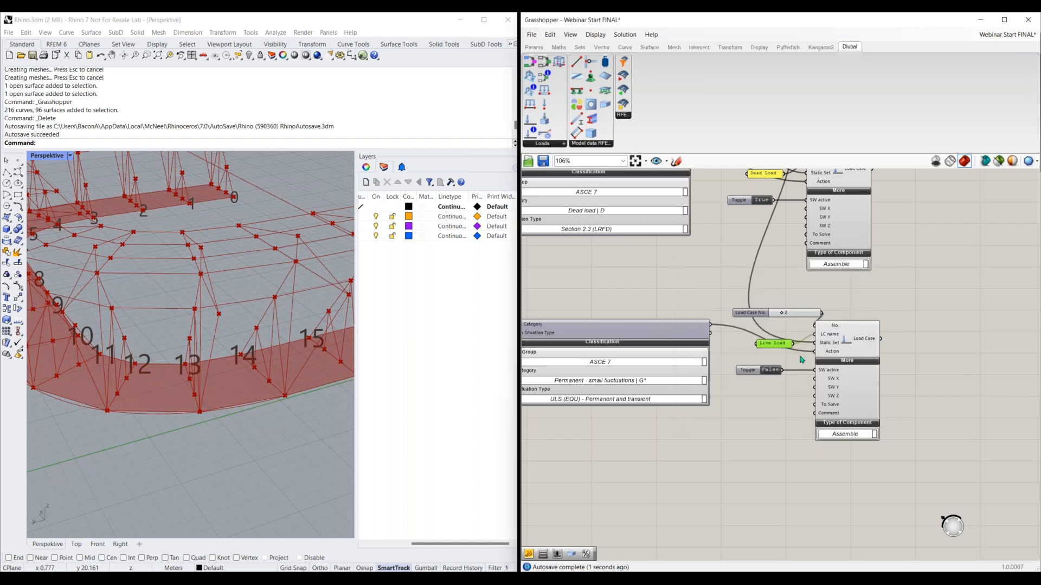
Set the second classification's Action Category to Live load | L
right_drag(723, 409, 754, 397)
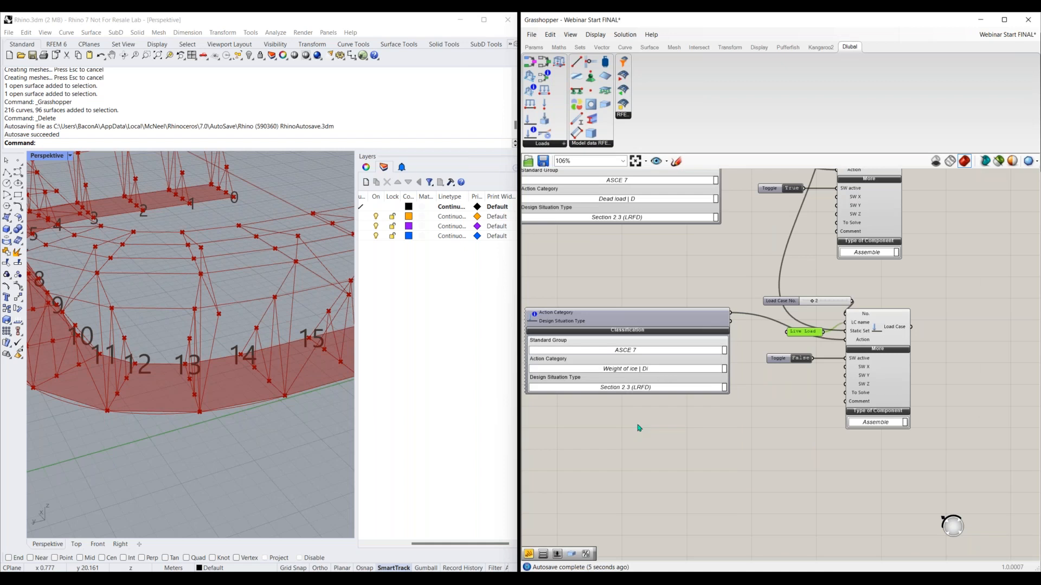
click(653, 373)
click(687, 403)
Add a Load Combination component in the free canvas area beside the two Load Case components
scroll(725, 415, down, 2)
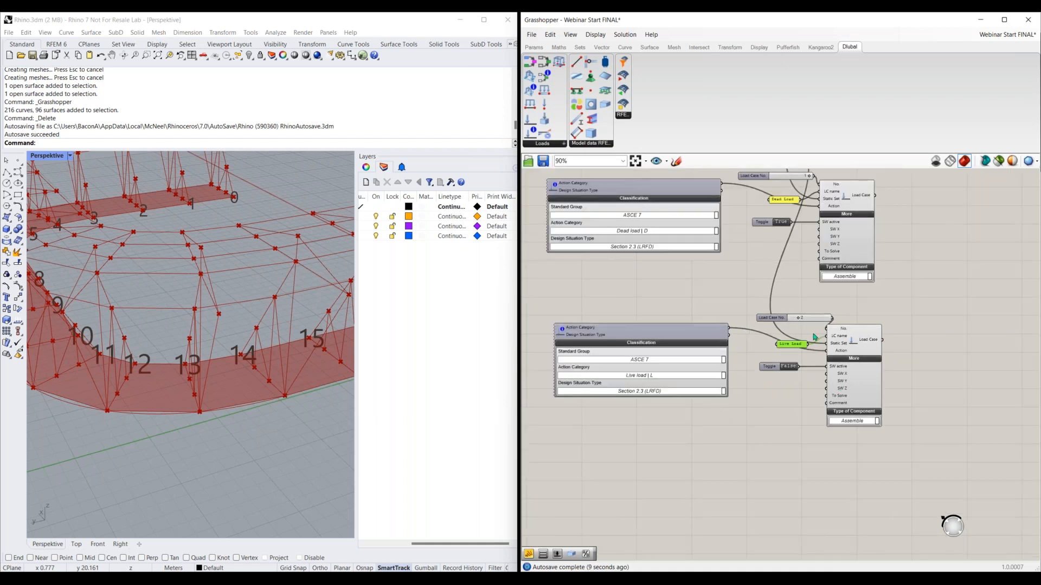
right_drag(874, 309, 857, 323)
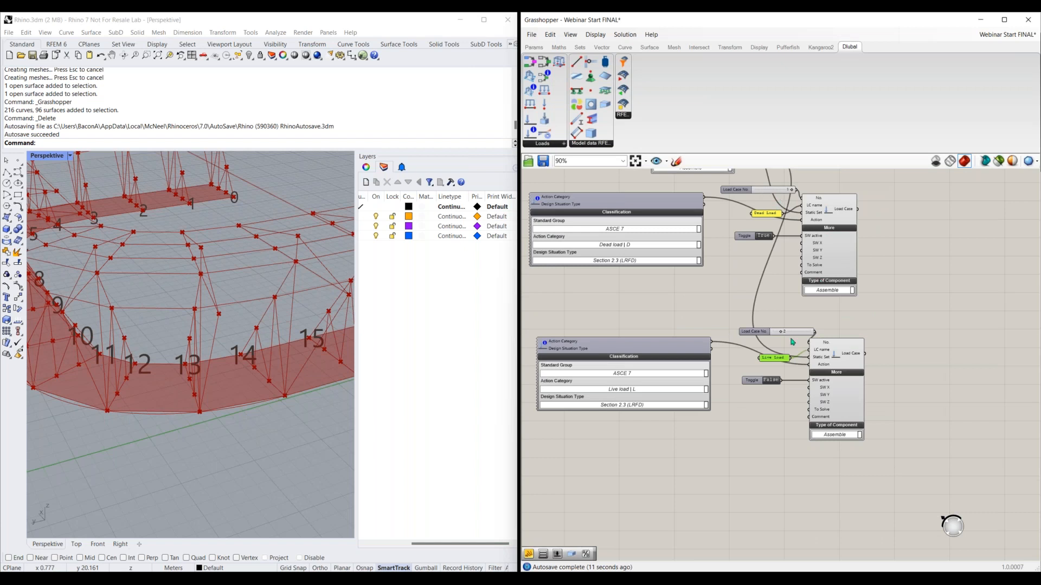
mouse_move(812, 402)
right_drag(780, 385, 625, 437)
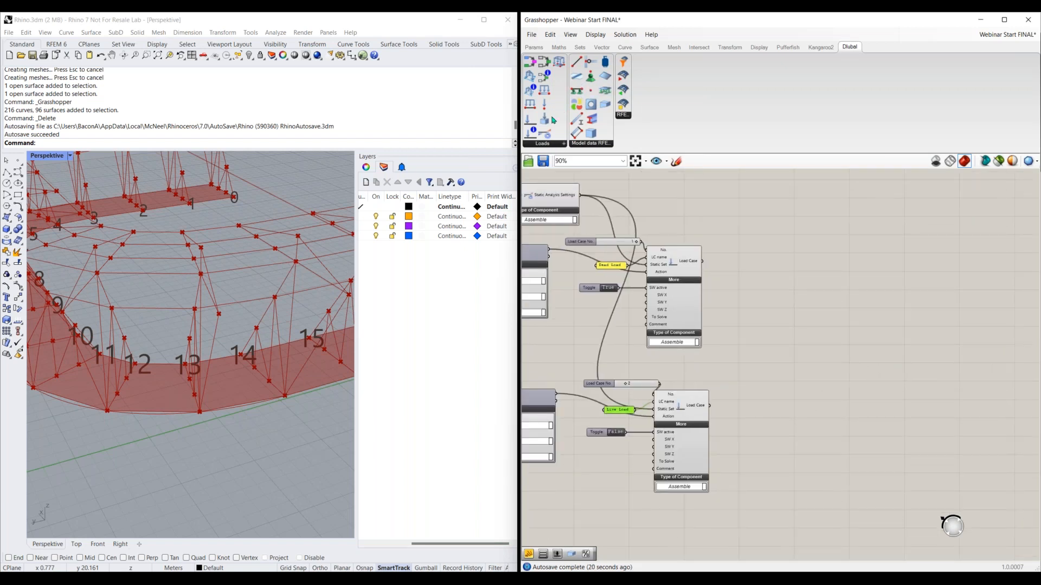
drag(542, 90, 861, 357)
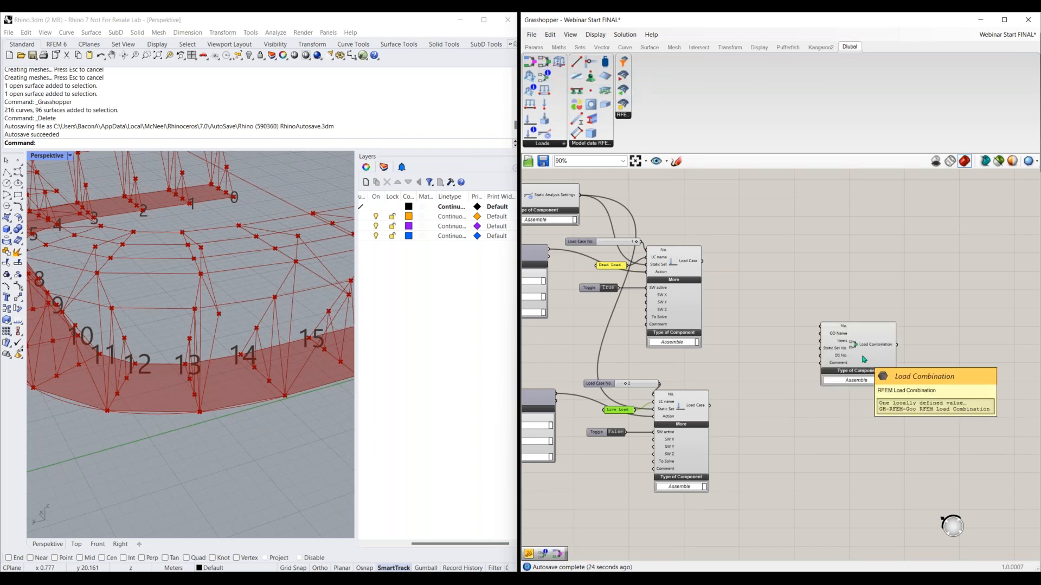
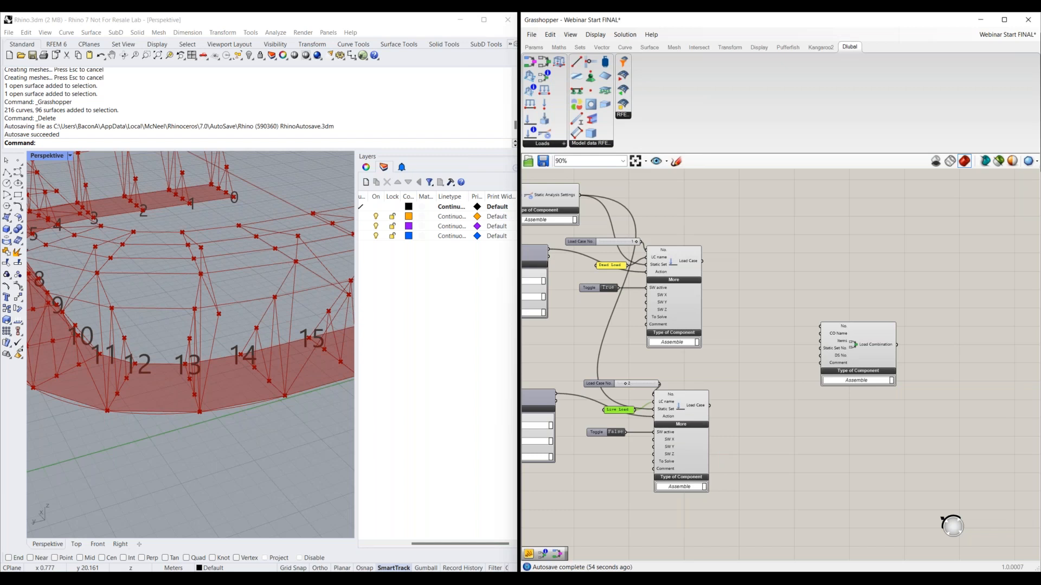
Switch to RFEM and create two design situations, setting the second to type Section 2.4 (ASD), 1
key(alt+Tab)
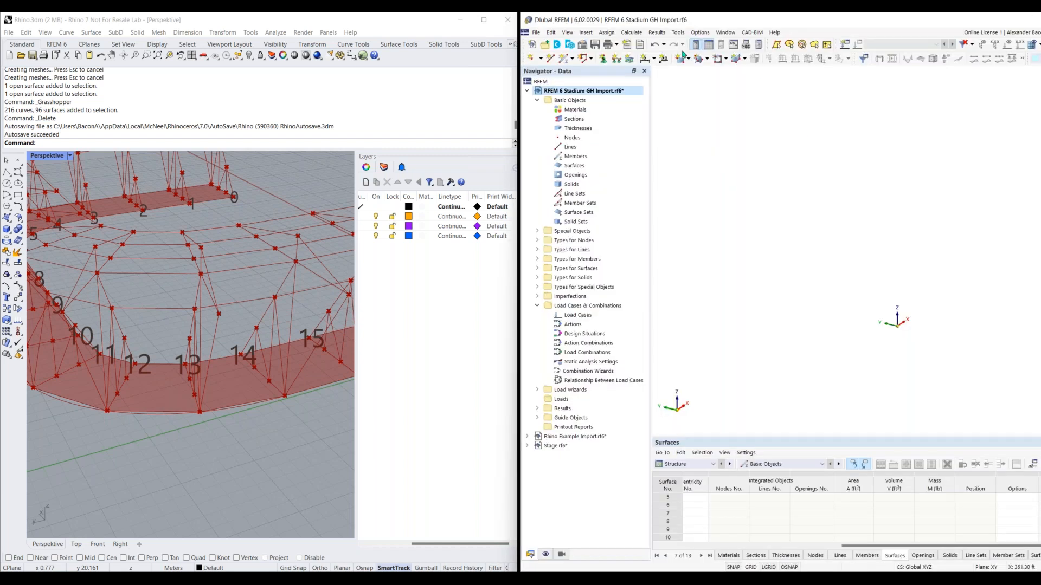
click(846, 45)
click(458, 95)
click(376, 96)
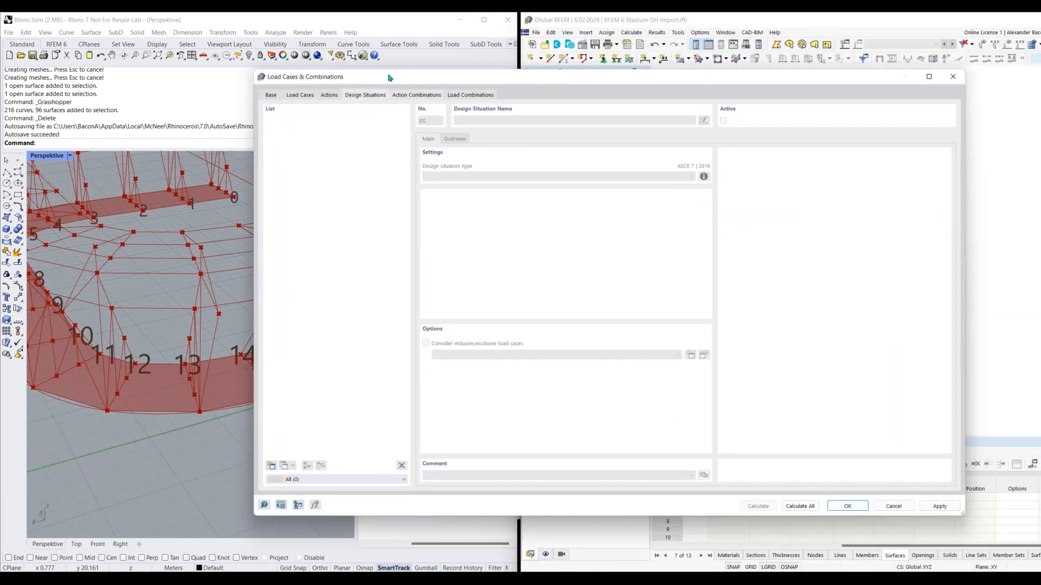
click(272, 464)
click(272, 464)
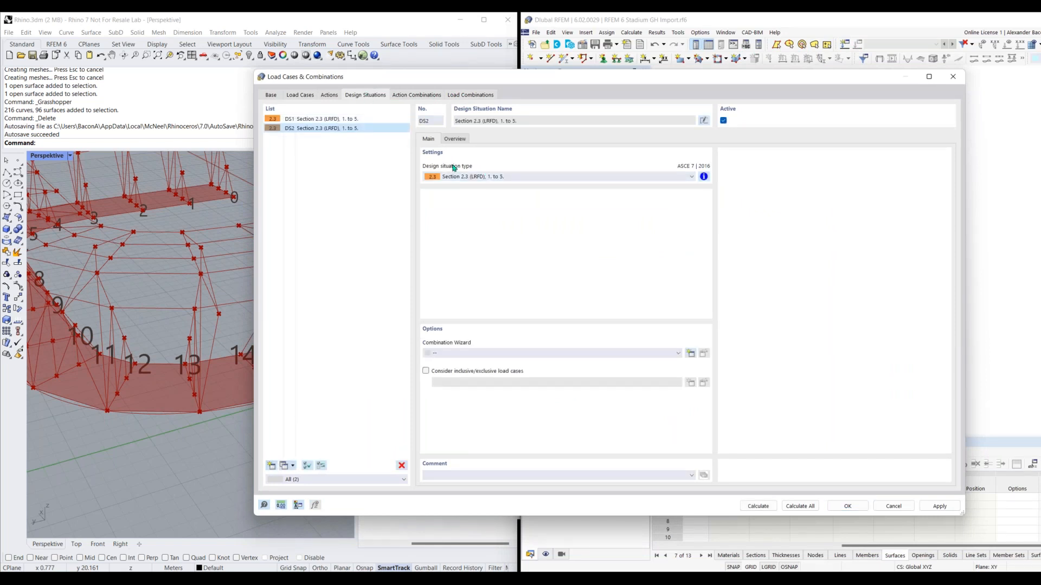
click(495, 176)
click(488, 290)
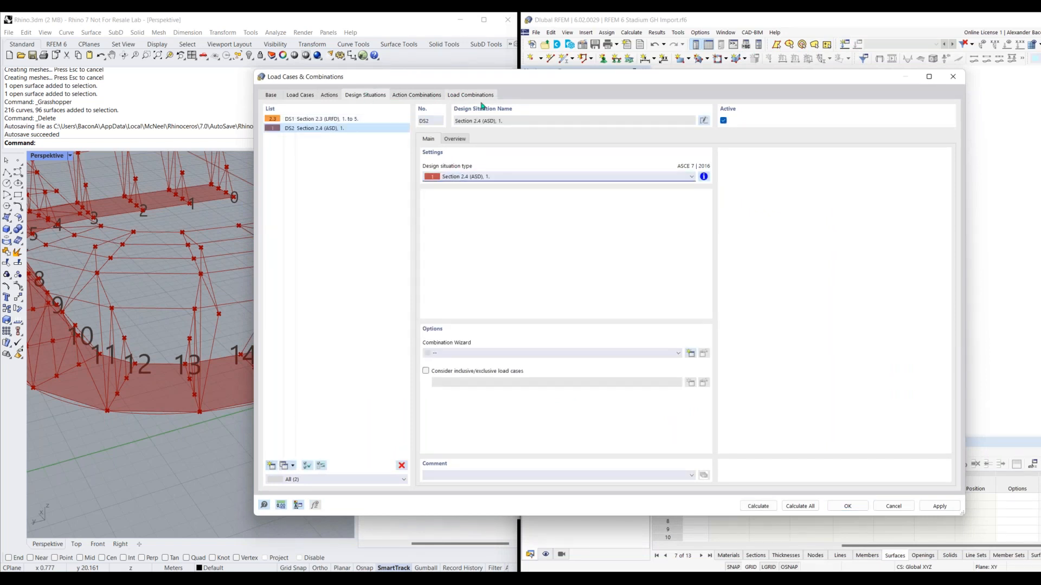
click(325, 119)
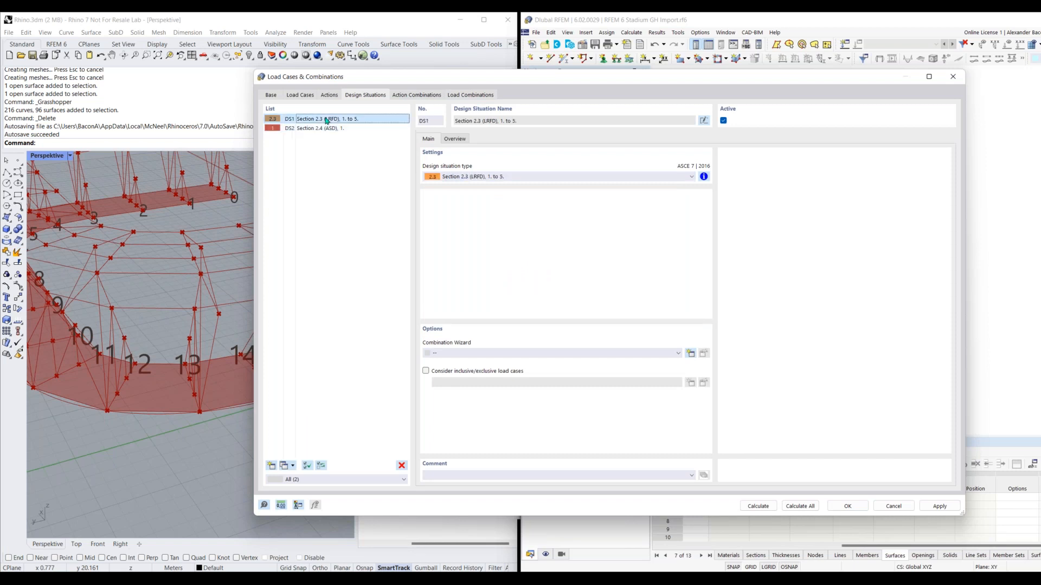
Create a load combination assigned to design situation DS1 - Section 2.3 (LRFD), 1. to 5
click(486, 95)
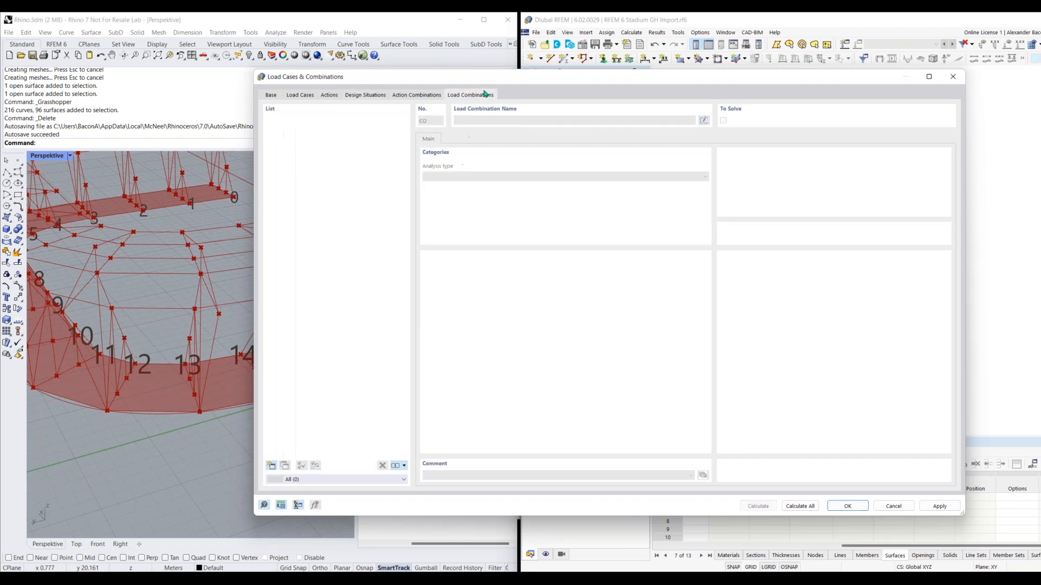
click(271, 466)
click(691, 364)
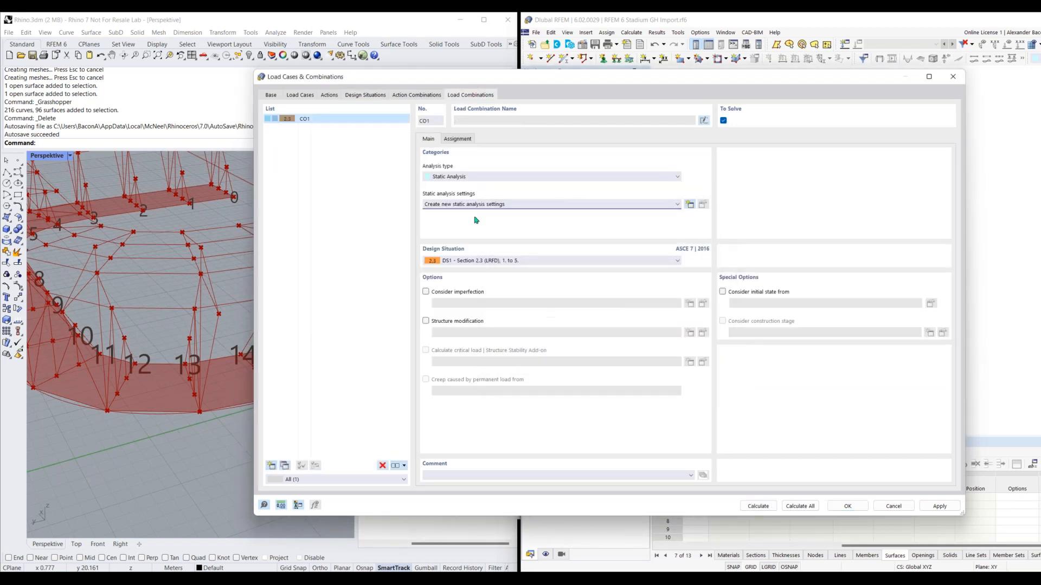
click(510, 263)
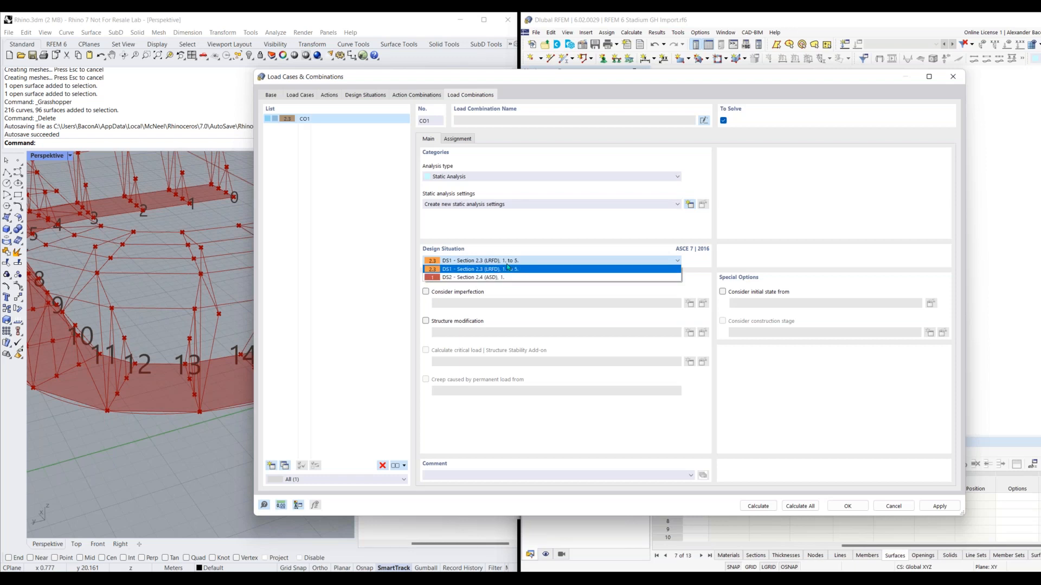
click(510, 261)
Create new static analysis settings of type Second-order (P-Δ) for the load combination, then close the load cases and combinations without saving
click(503, 209)
click(581, 196)
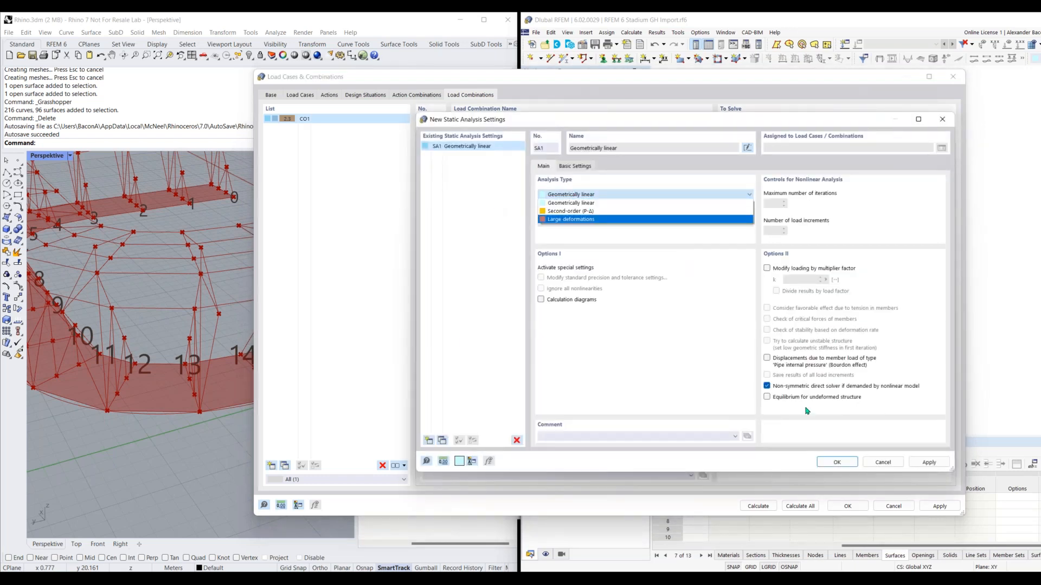
click(612, 211)
click(837, 462)
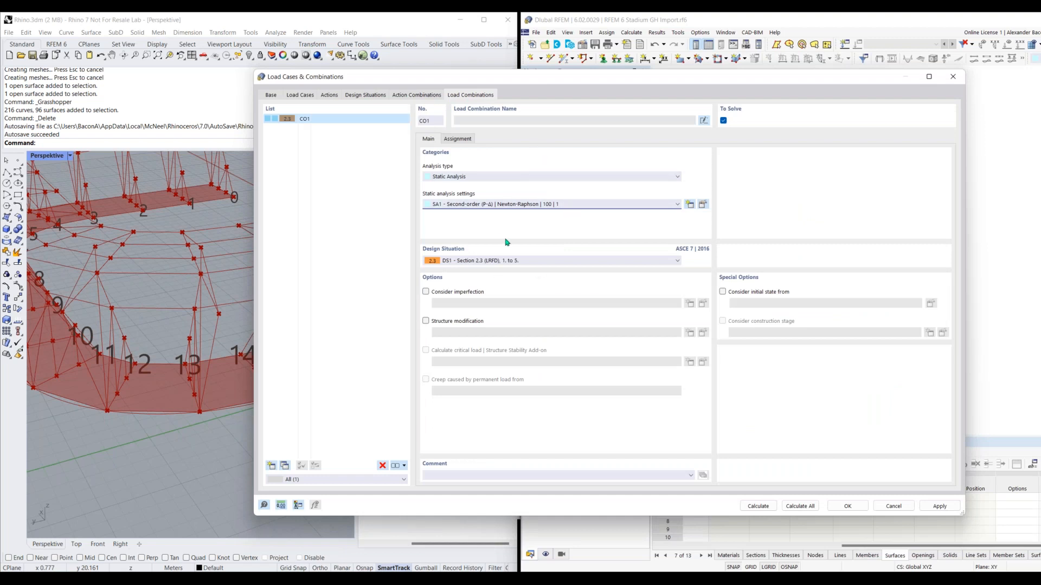
click(952, 77)
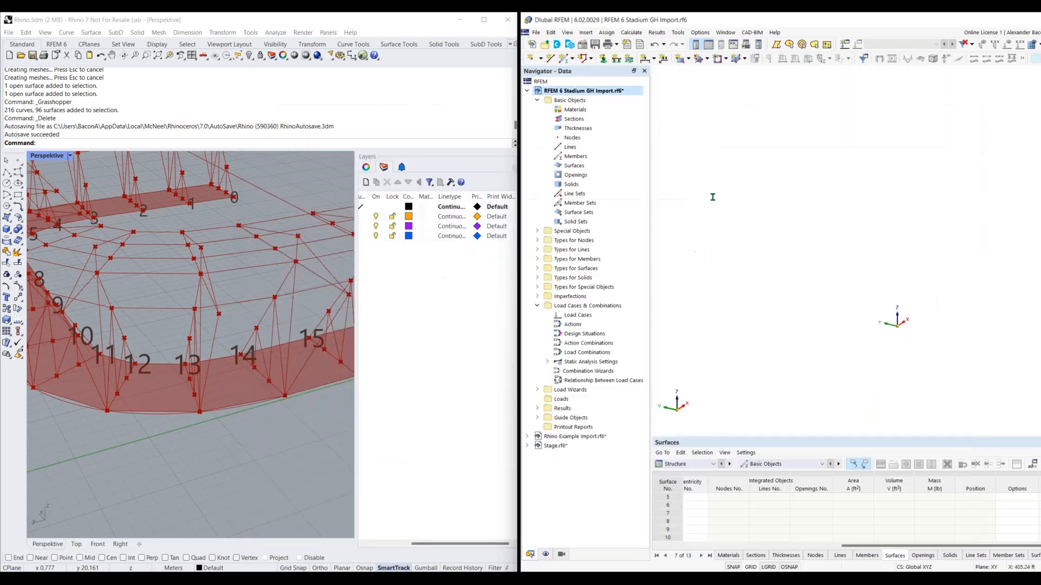
Switch back to Grasshopper and add a Design Situation component above the Load Combination component
click(751, 579)
mouse_move(790, 277)
right_down()
mouse_move(817, 280)
mouse_move(793, 283)
right_up()
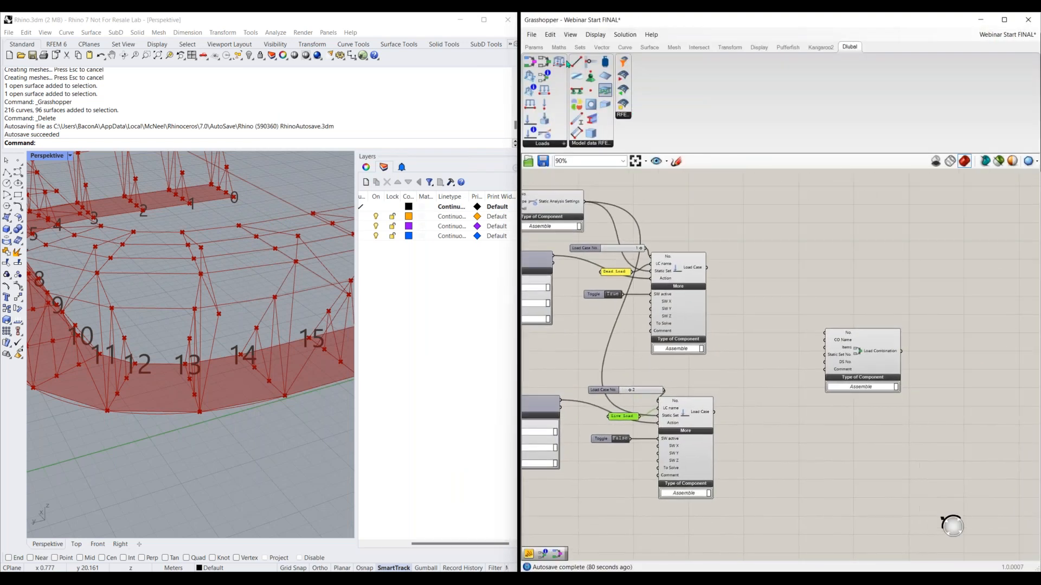
drag(532, 64, 768, 248)
drag(839, 237, 840, 236)
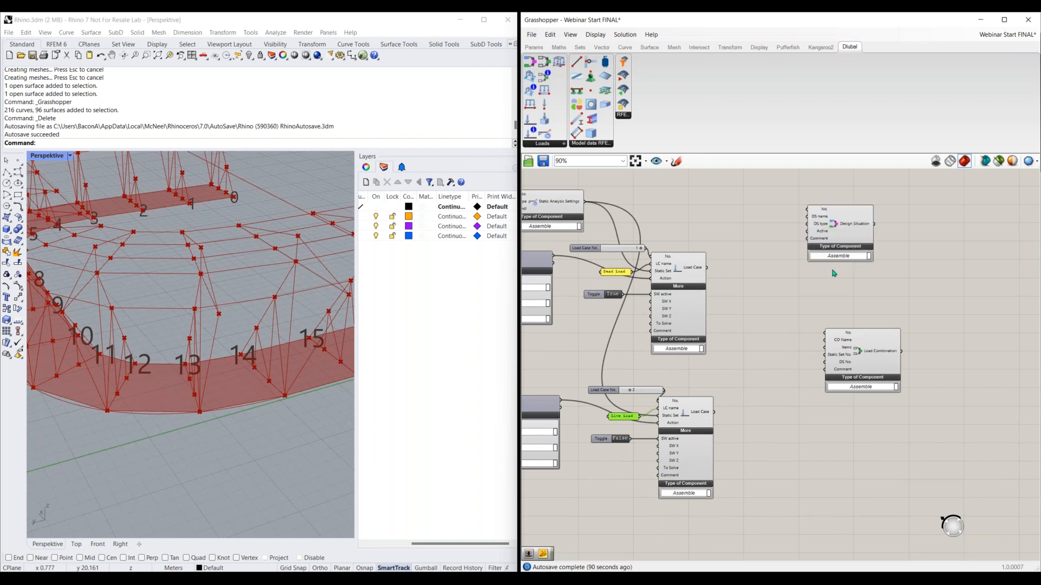
Add a number slider with value 1 and connect it to the Design Situation's No. input
scroll(844, 232, up, 4)
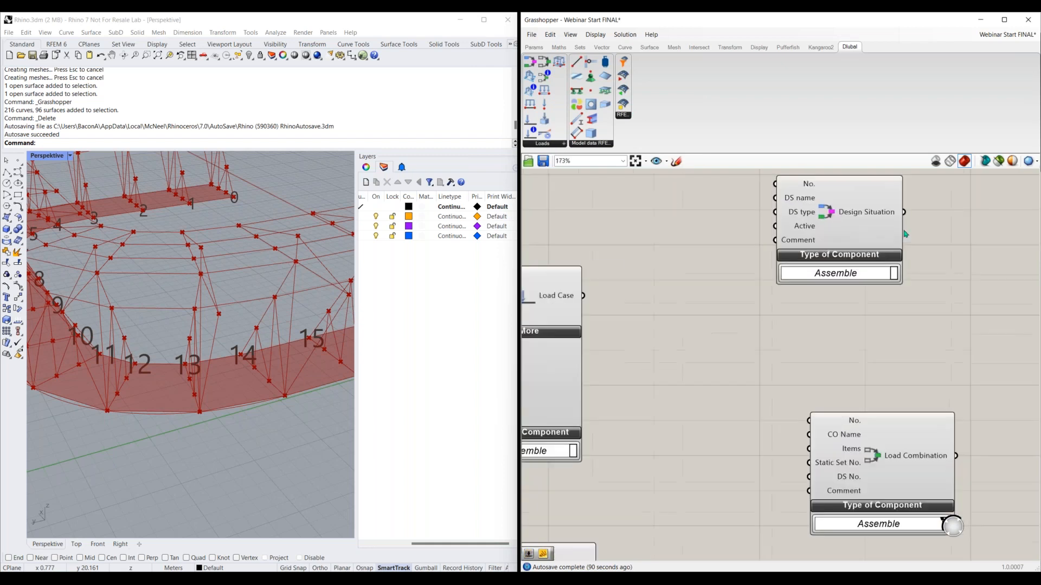
double_click(692, 204)
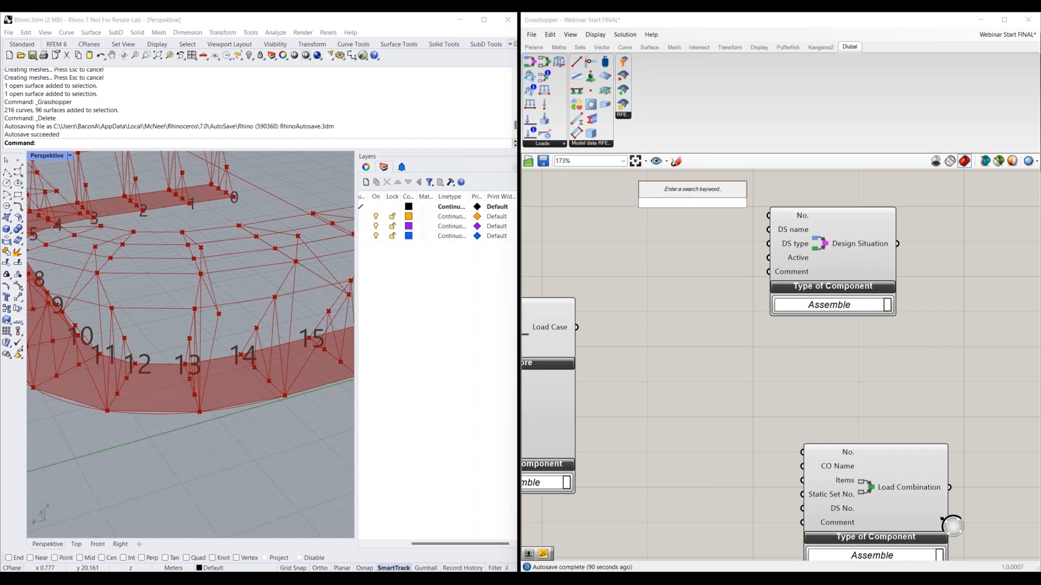
text(1)
click(704, 191)
drag(706, 204, 769, 216)
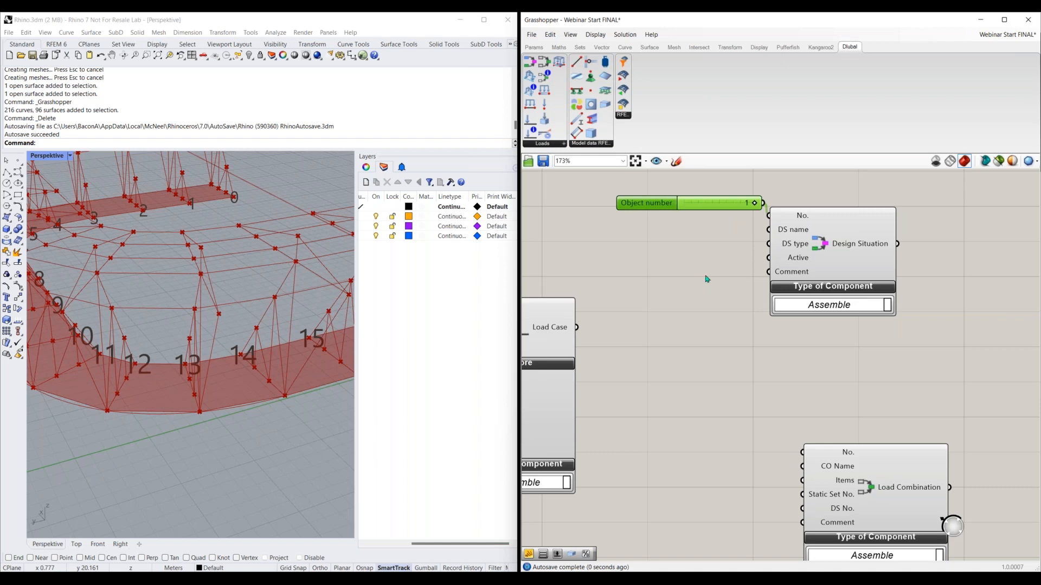
Add a panel containing LRFD beneath the slider and connect it to the Design Situation's DS name input
double_click(697, 239)
text(LRFD)
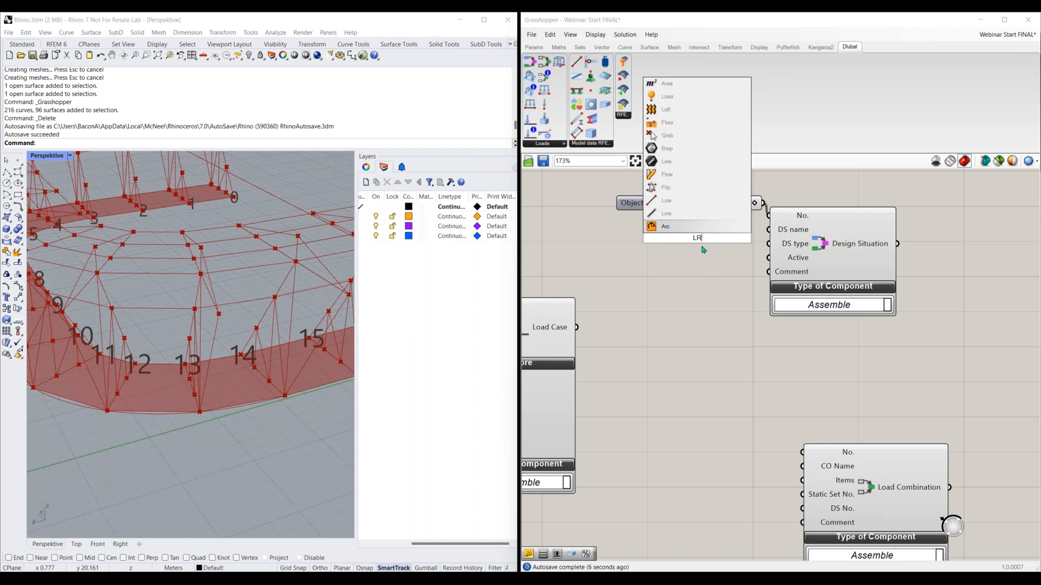
key(BackSpace)
key(BackSpace)
key(BackSpace)
key(BackSpace)
text("LRFD)
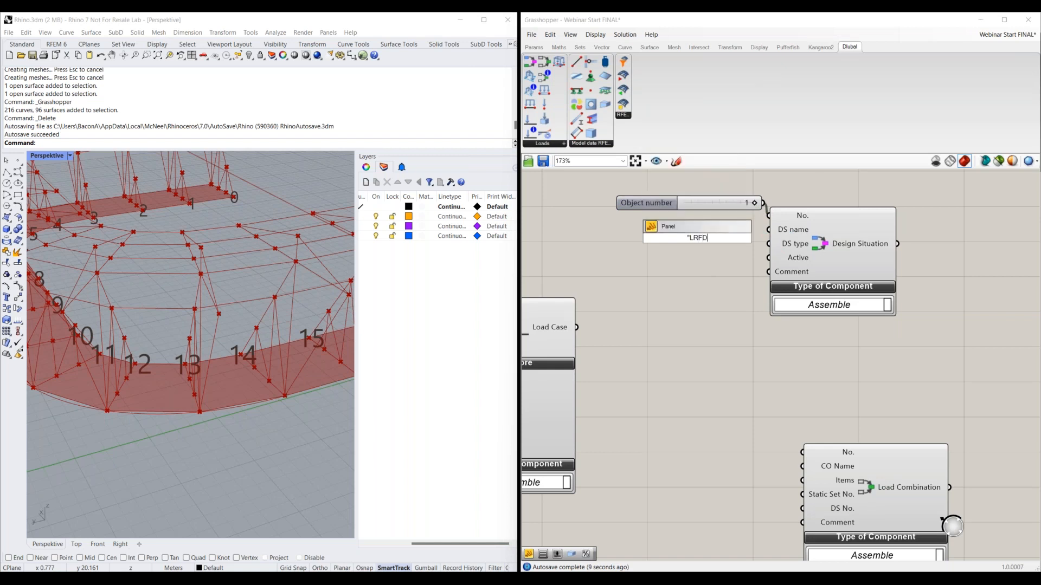
text(")
key(Return)
drag(716, 239, 768, 229)
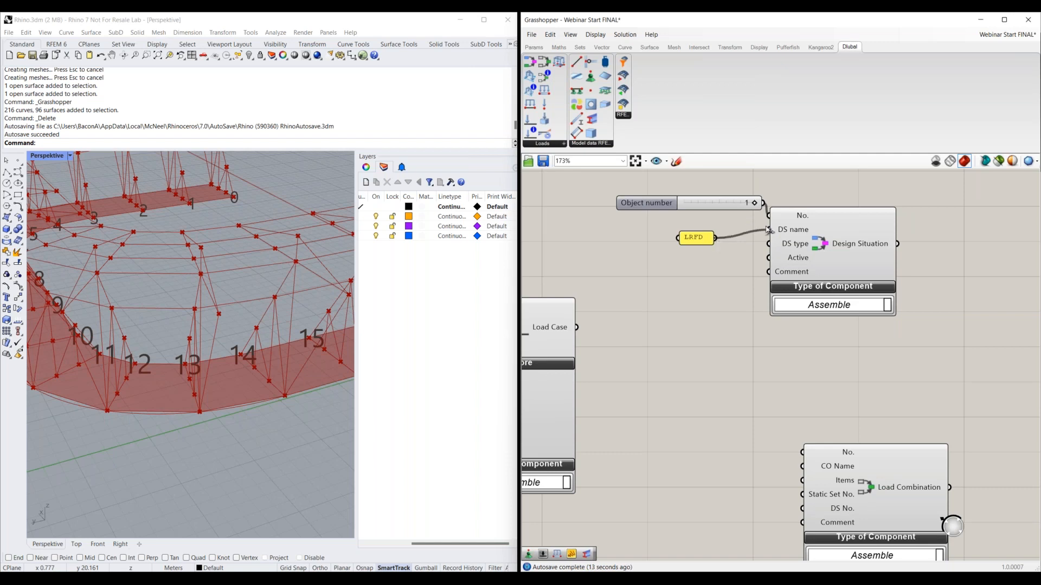
drag(689, 234, 676, 226)
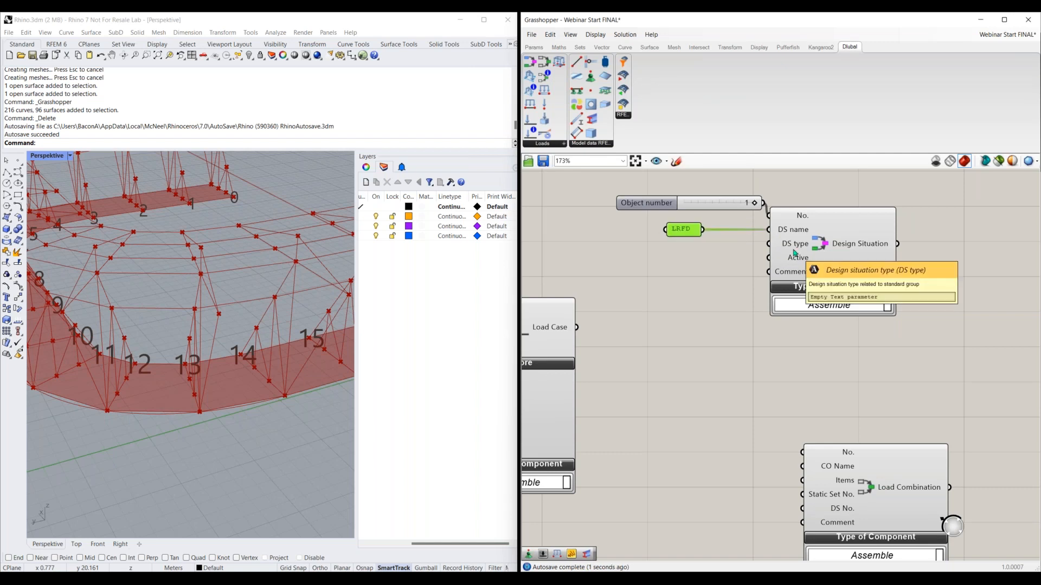
Shift the Design Situation component away from its inputs and add a Load Case Classification component above them
scroll(726, 291, down, 1)
right_drag(726, 290, 817, 262)
right_drag(883, 228, 786, 297)
click(851, 299)
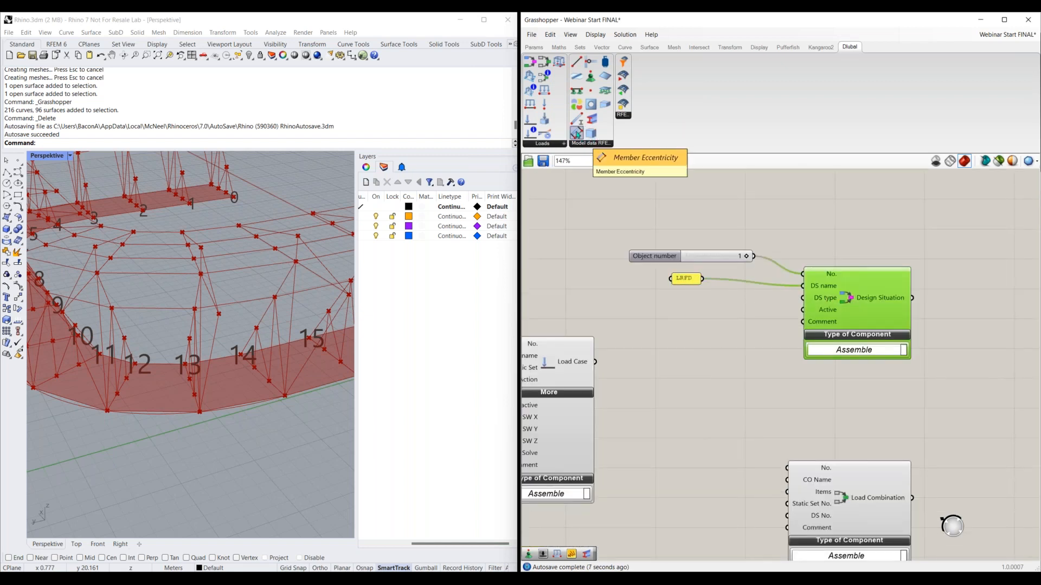
drag(530, 117, 619, 210)
scroll(643, 257, down, 1)
right_drag(671, 249, 720, 251)
drag(695, 206, 710, 197)
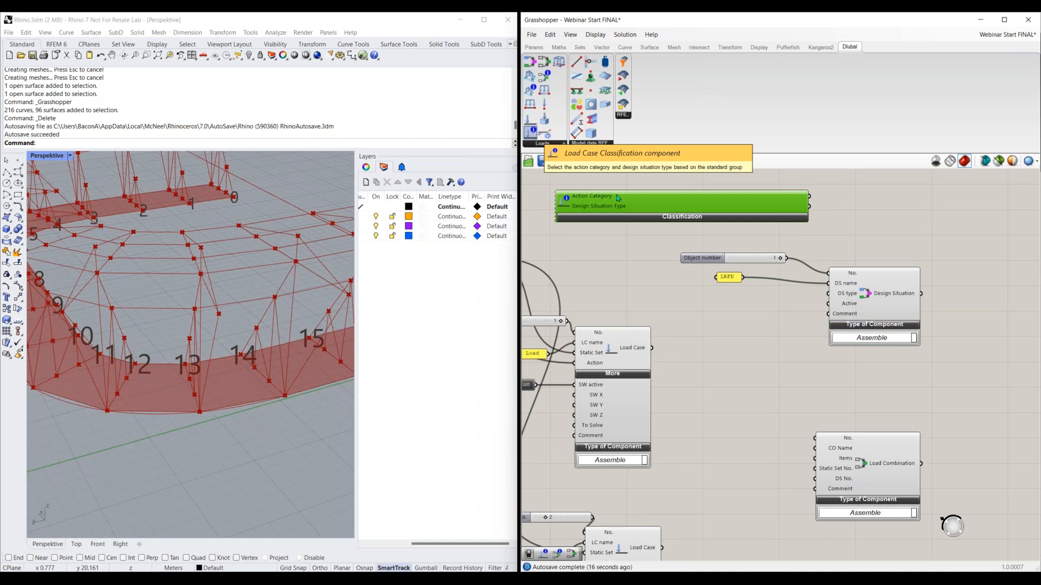
Expand the new classification and set its Standard Group to ASCE 7 with Design Situation Type Section 2.3 (LRFD)
click(675, 218)
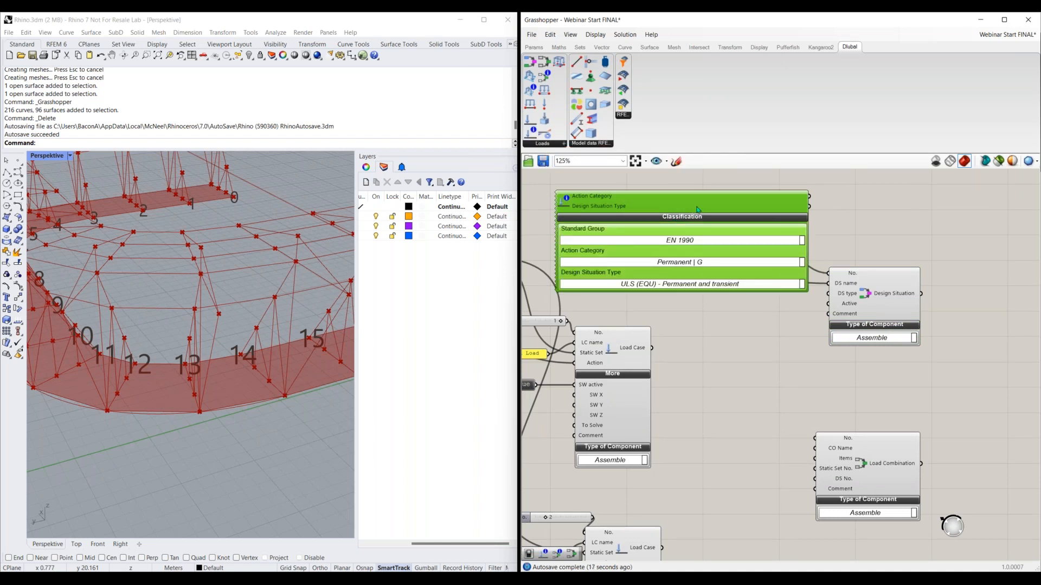
click(703, 240)
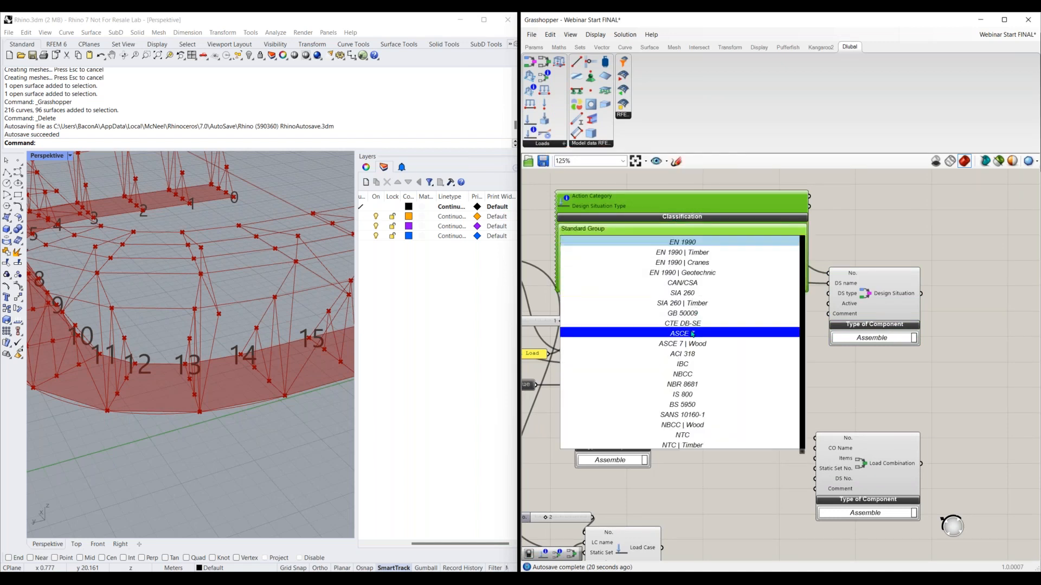
click(709, 331)
right_click(709, 329)
click(710, 325)
scroll(711, 329, down, 1)
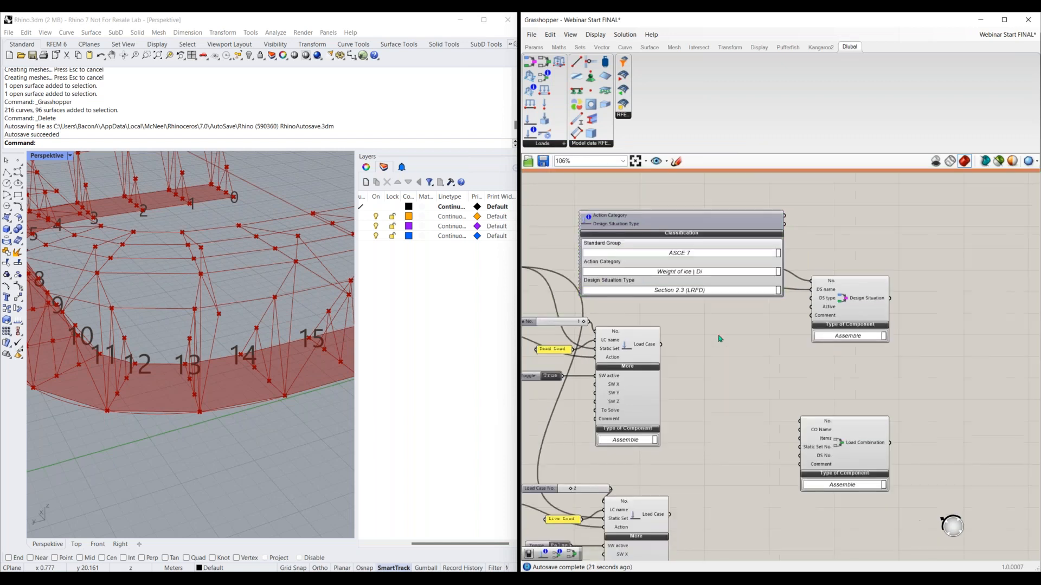
right_drag(718, 336, 695, 334)
click(663, 291)
click(663, 292)
Rearrange the classification and the Design Situation group, and connect the classification's Design Situation Type output to the DS type input
drag(707, 206, 685, 420)
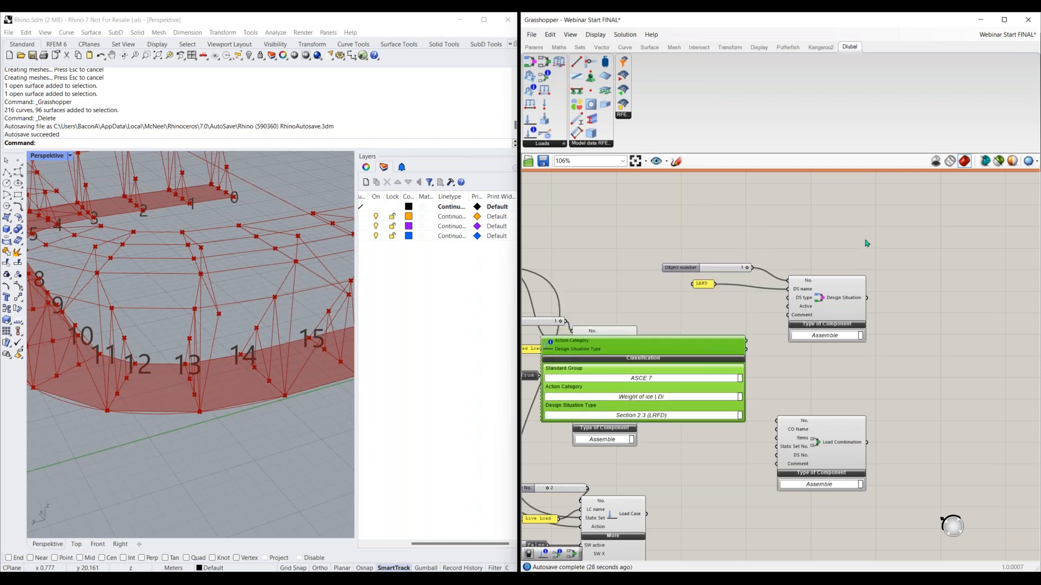
drag(866, 242, 705, 321)
drag(829, 294, 951, 294)
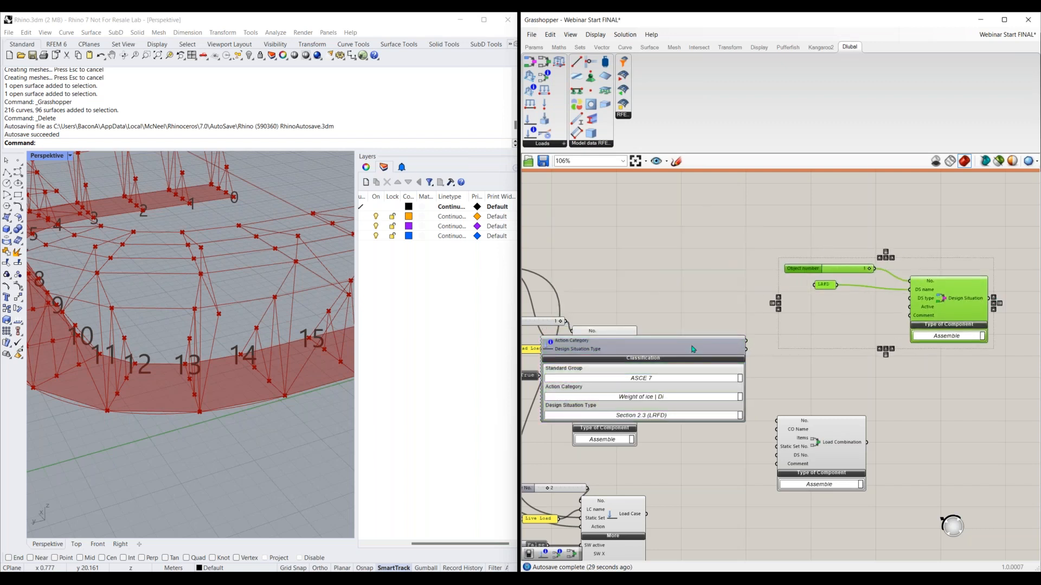
drag(740, 351, 910, 299)
Connect the Design Situation output to the Load Combination's DS No. input and place the Load Combination below and beyond it
right_drag(846, 291, 752, 279)
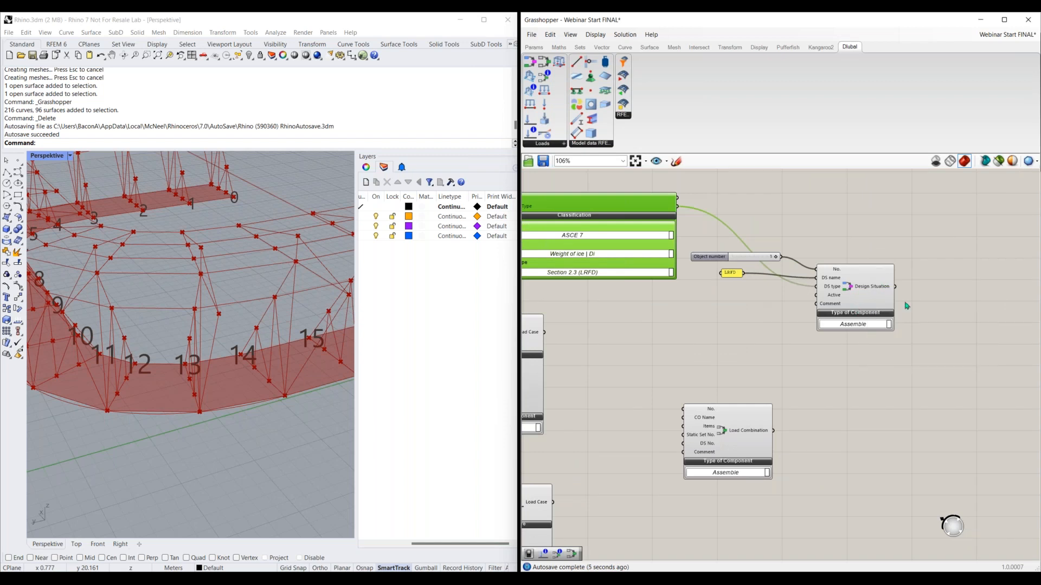
drag(895, 287, 947, 401)
right_drag(947, 401, 834, 380)
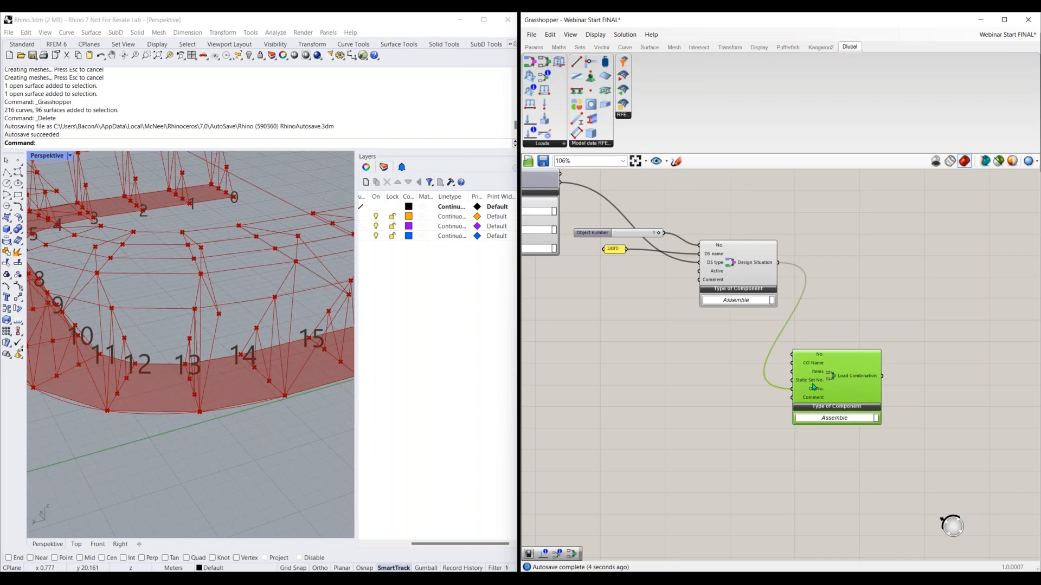
Copy the Static Analysis Settings component with its inputs and place the duplicate above the Design Situation group
scroll(683, 402, down, 5)
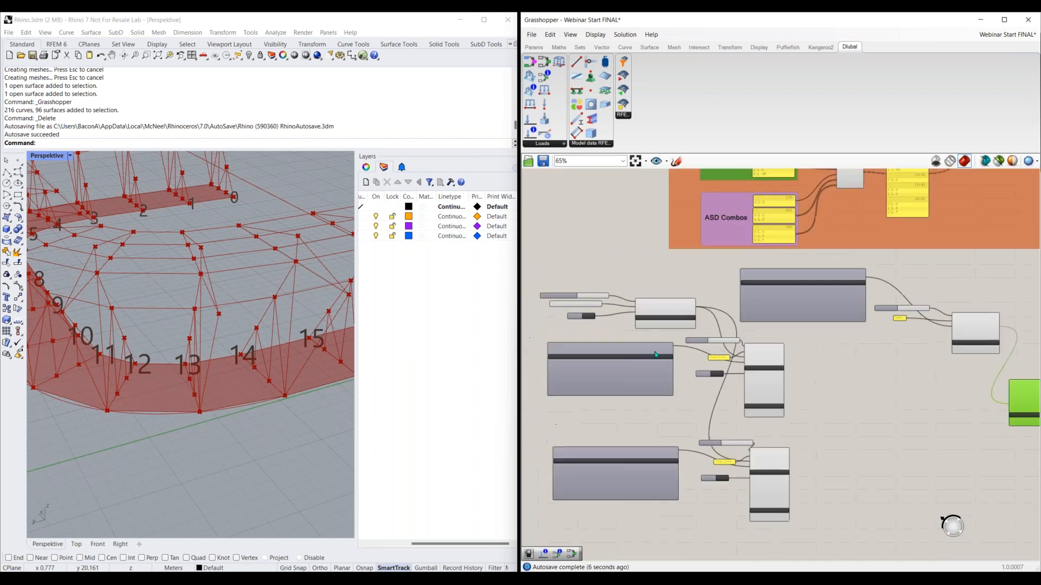
scroll(562, 282, up, 5)
drag(740, 278, 677, 347)
scroll(896, 385, down, 2)
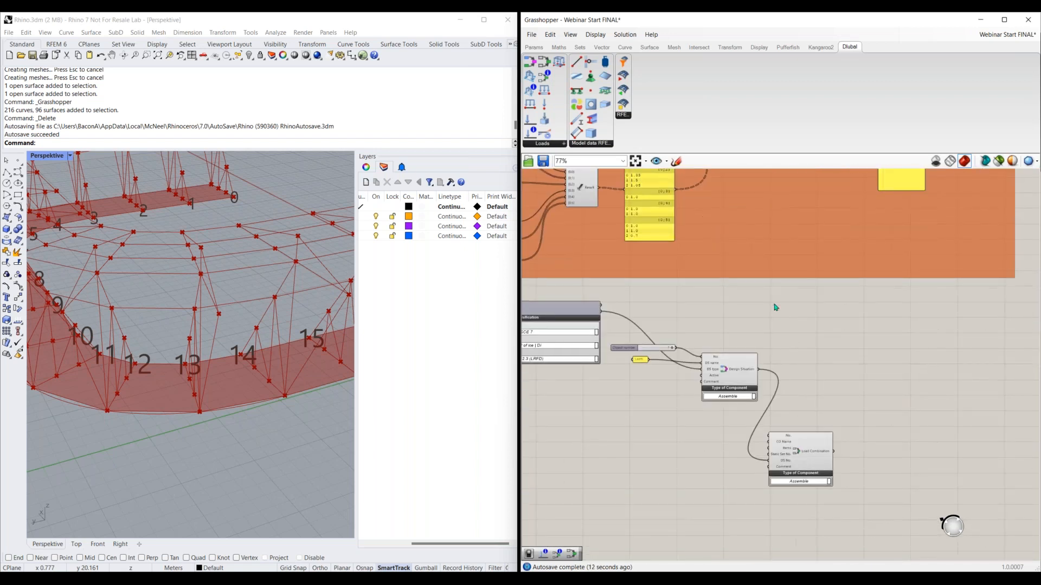
right_drag(686, 356, 860, 326)
key(ctrl+v)
drag(939, 315, 978, 290)
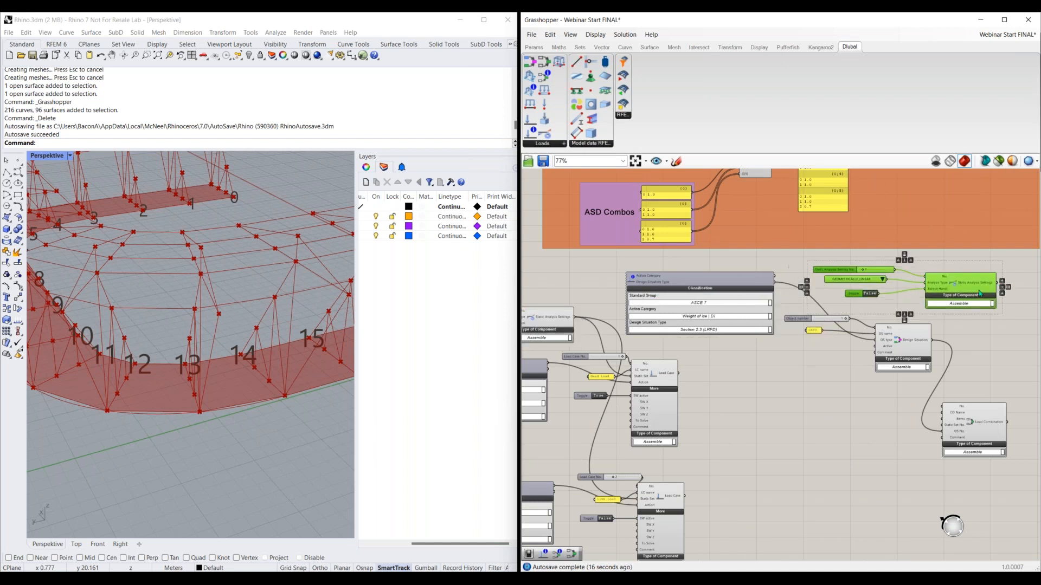
Set the copied analysis type to SECOND_ORDER_P_DELTA and connect the copied Static Analysis Settings to the Load Combination's Static Set No. input
right_drag(874, 370, 801, 398)
click(808, 309)
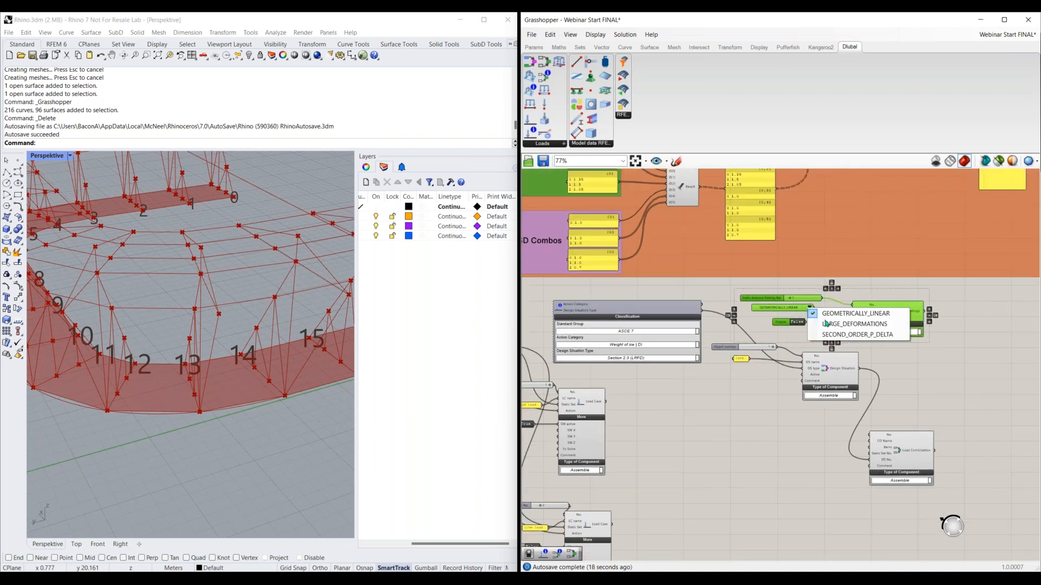
click(831, 336)
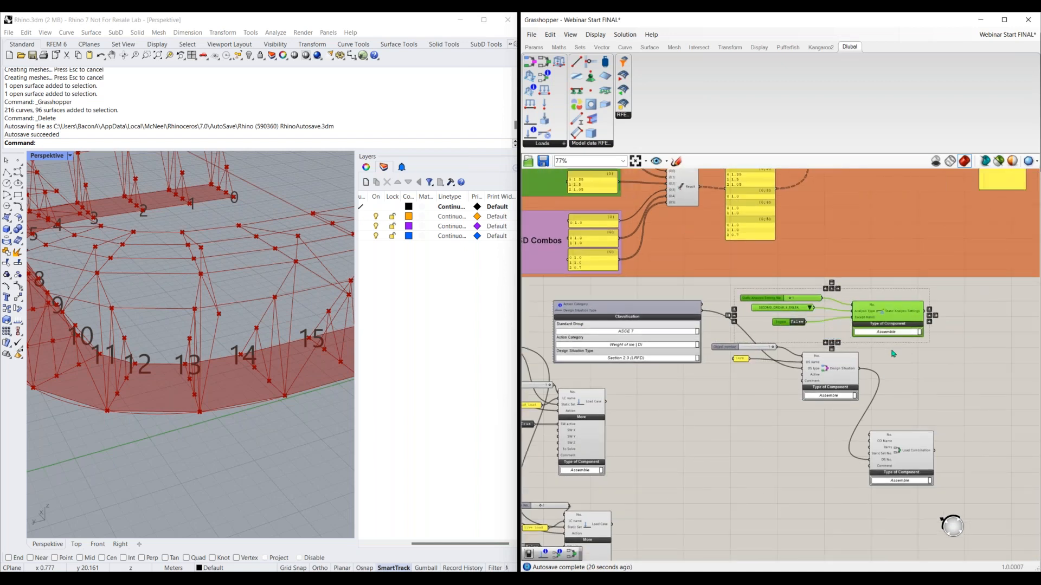
click(928, 316)
drag(926, 313, 868, 459)
scroll(867, 459, up, 4)
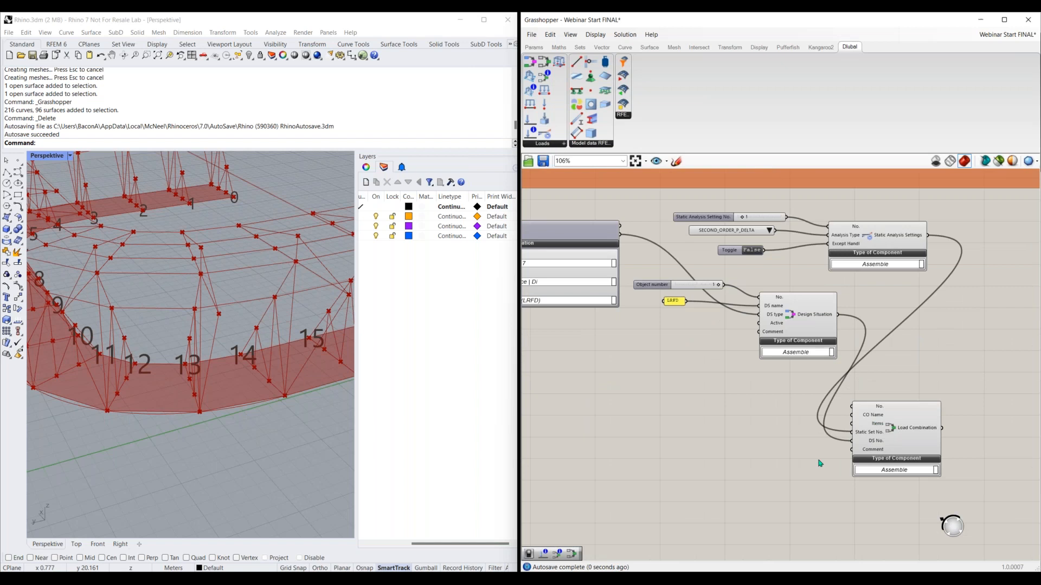
Place a Load Combination Items component in the free canvas area before the Load Combination component
right_drag(775, 452, 738, 447)
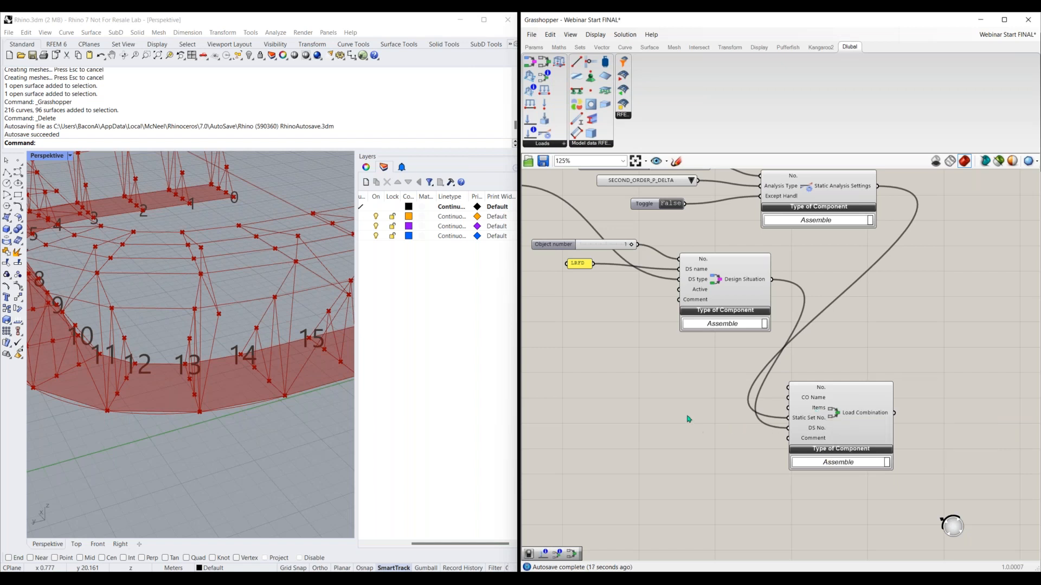
scroll(727, 427, down, 2)
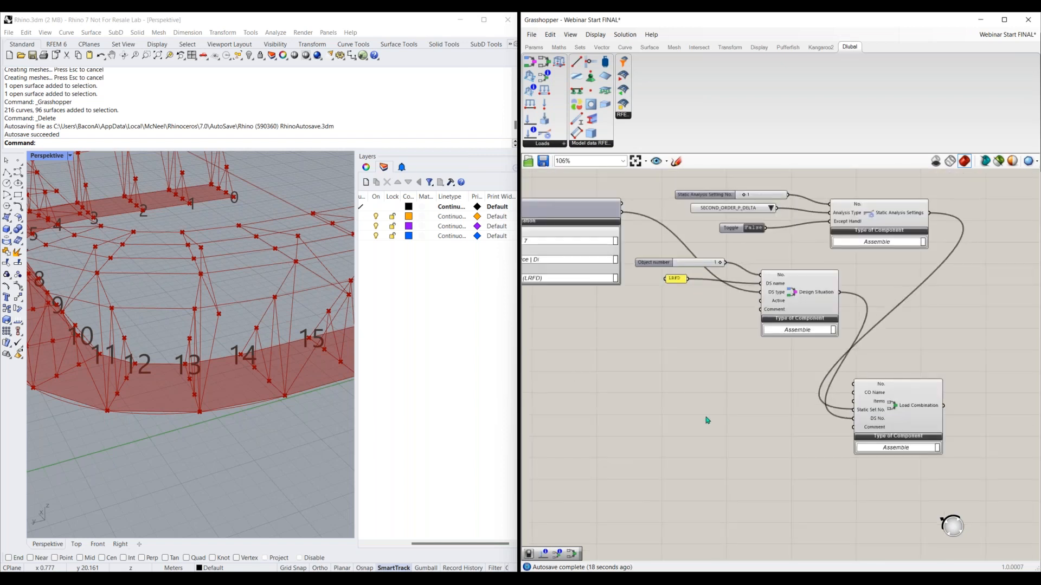
double_click(704, 418)
text(load)
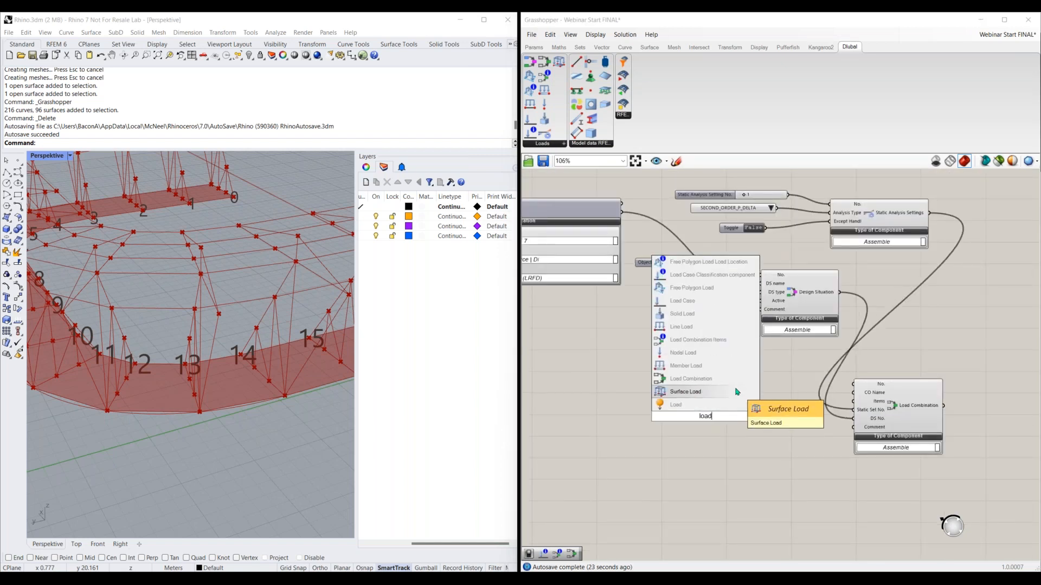
text( comb)
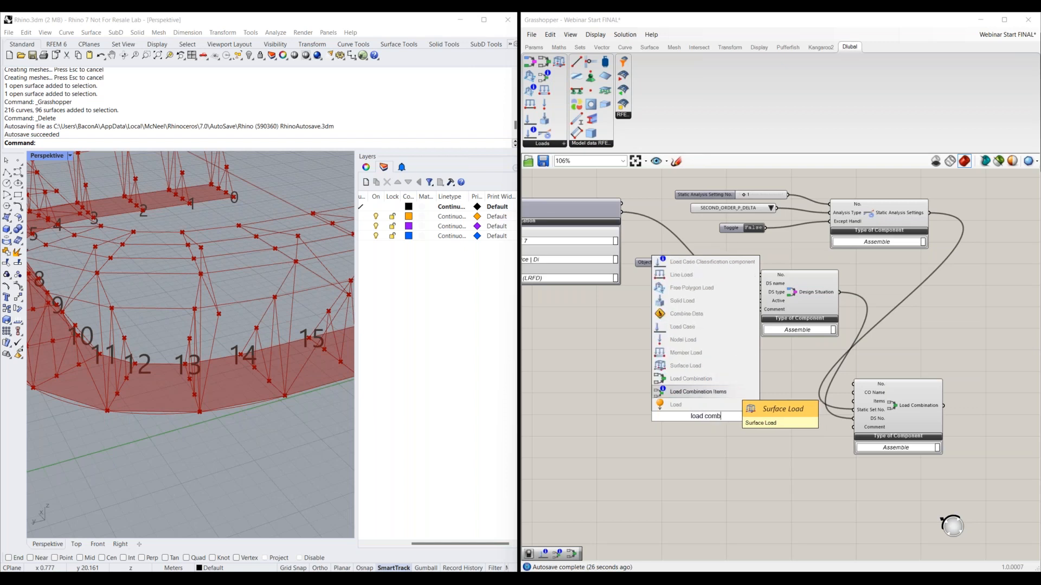
click(719, 392)
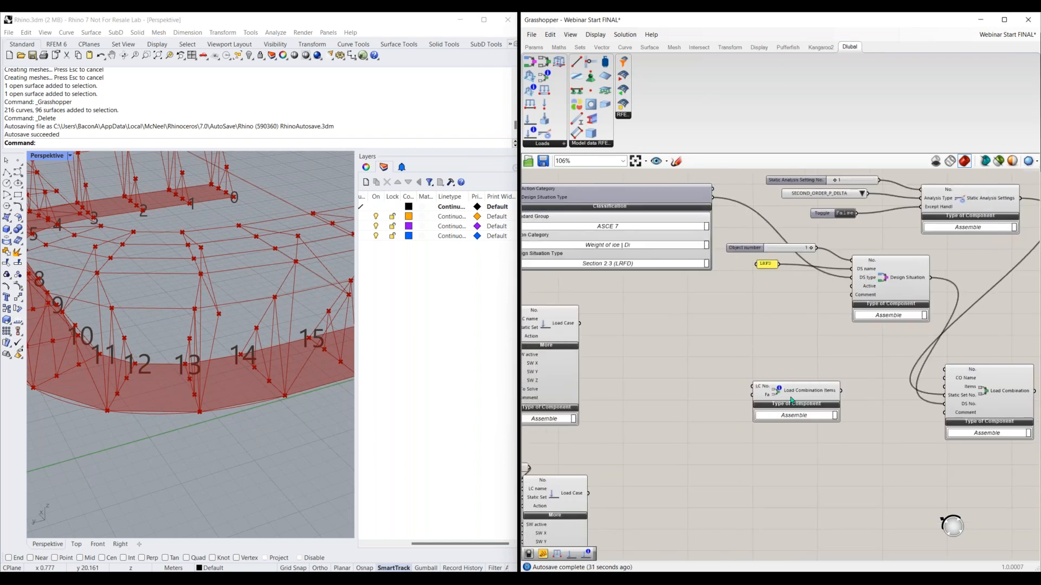
scroll(673, 404, up, 3)
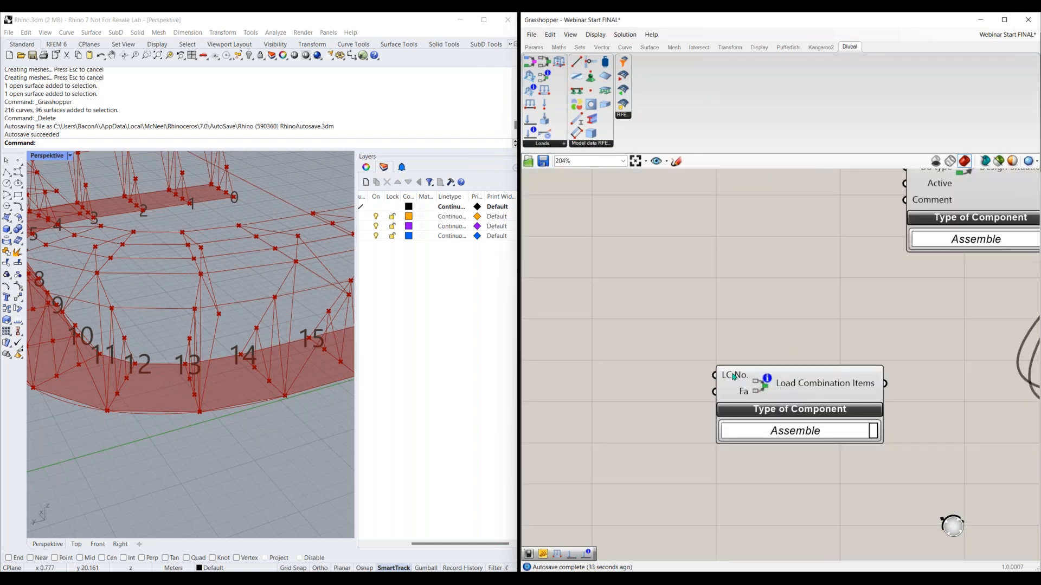
mouse_move(734, 377)
scroll(744, 394, down, 2)
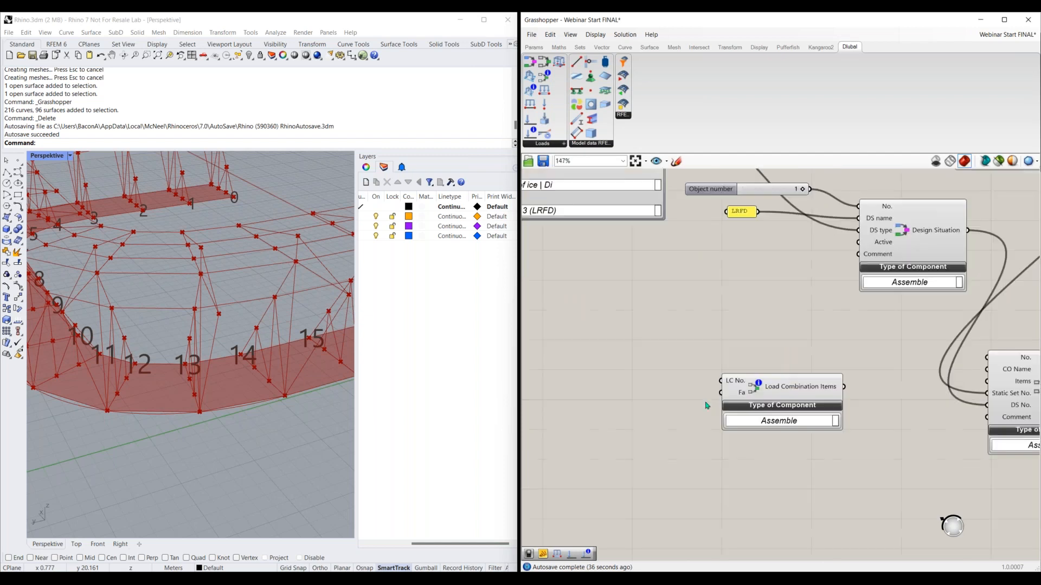
Add a panel with Multiline Data turned off and enter the load case numbers 1 and 2 on separate lines
double_click(627, 368)
text(panel)
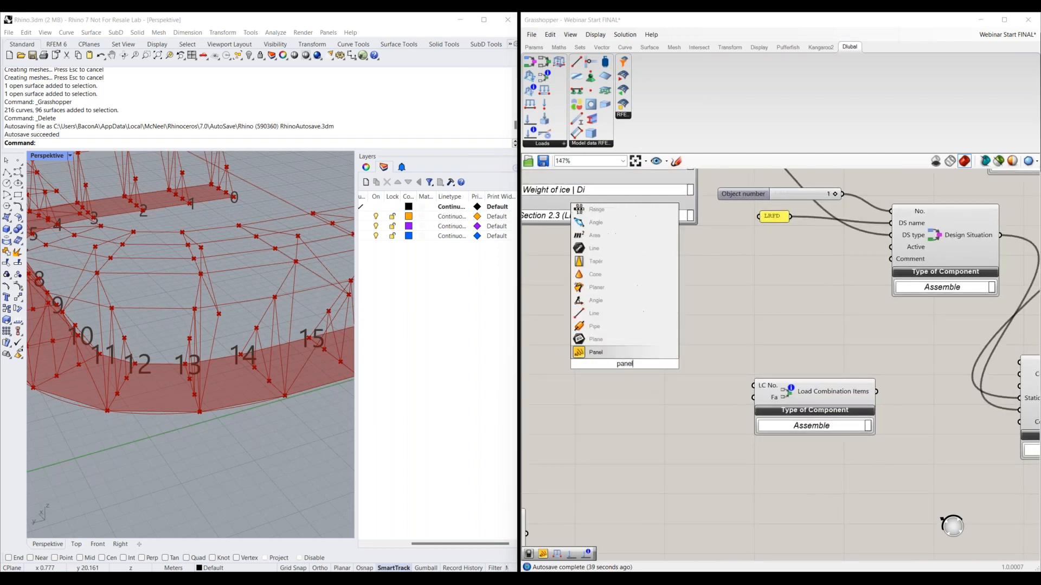
key(Return)
right_click(623, 369)
click(657, 373)
double_click(622, 356)
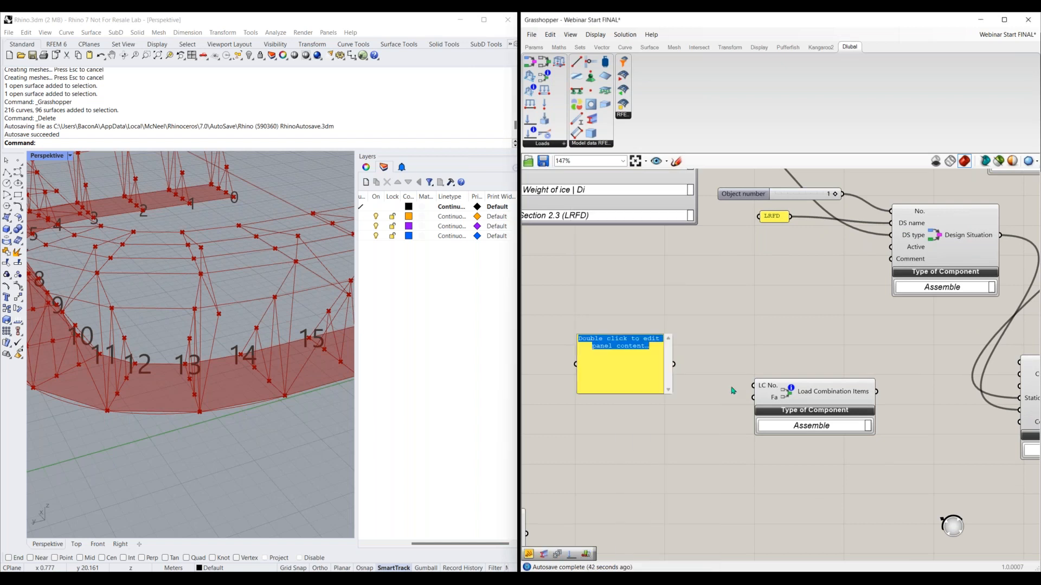
key(BackSpace)
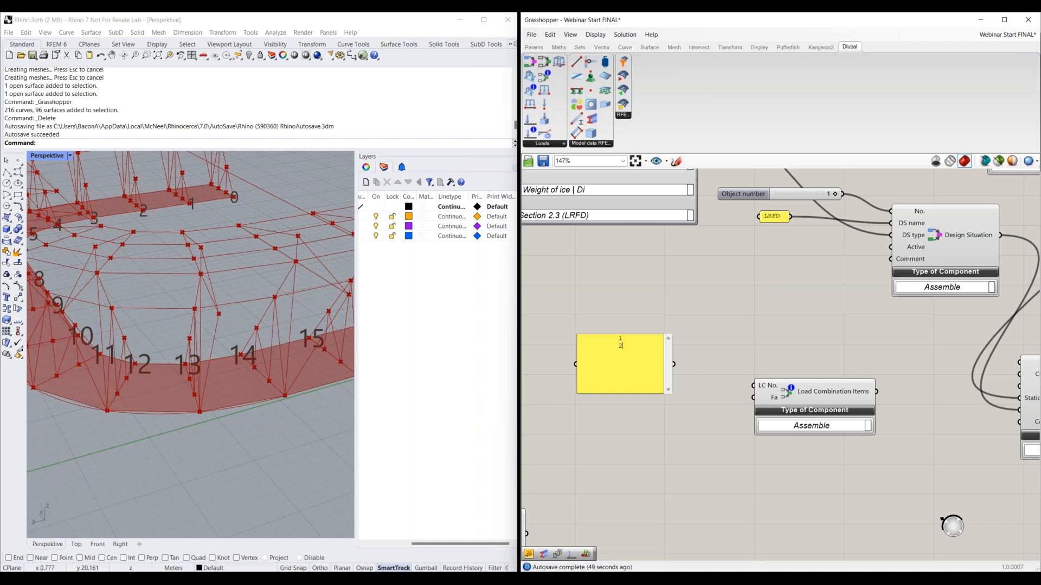
Connect the load case number panel to the LC No. input of Load Combination Items and move the panel up
click(700, 360)
drag(675, 364, 752, 393)
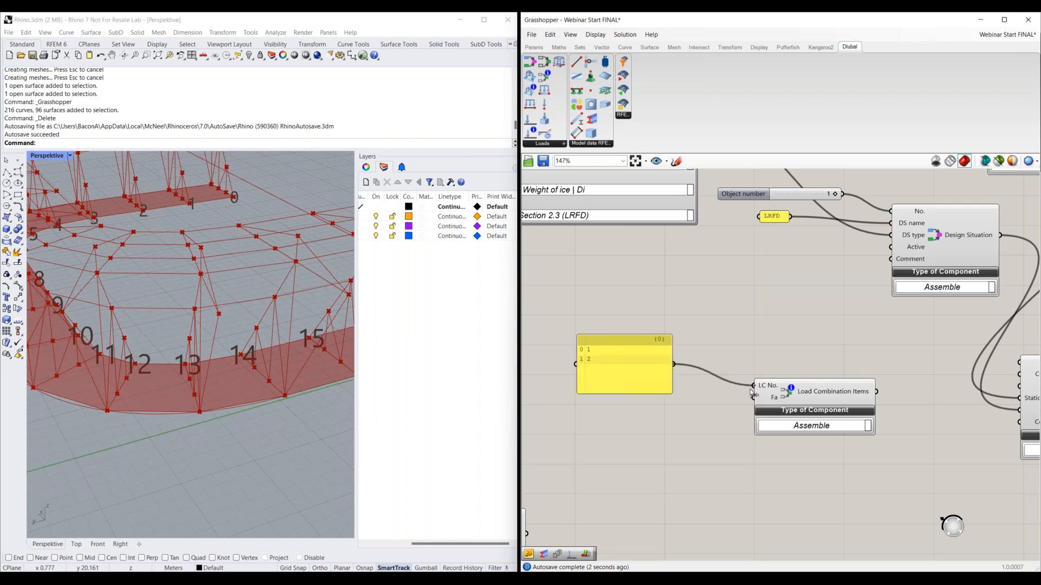
click(656, 362)
drag(656, 362, 660, 331)
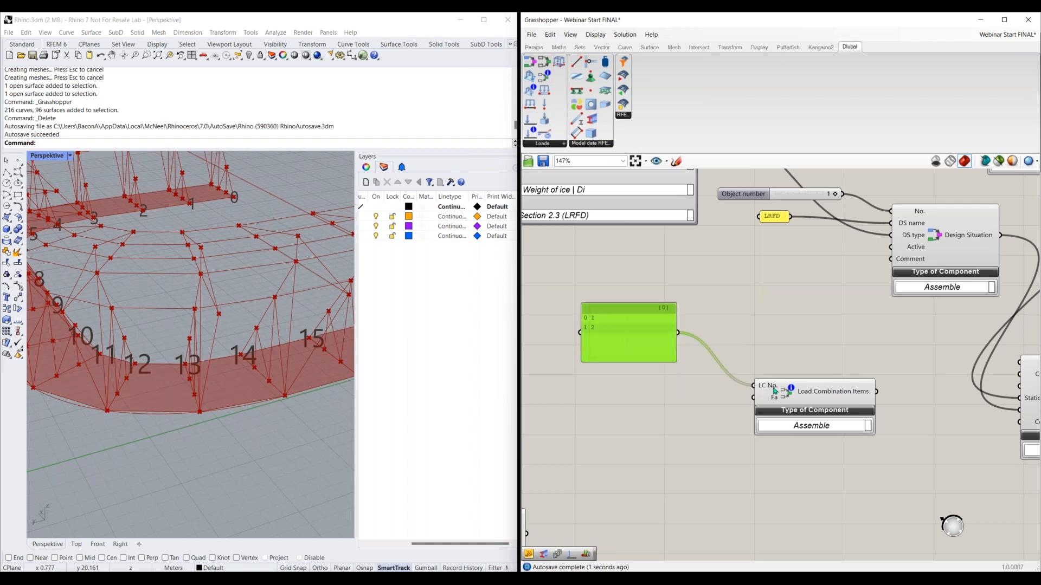
Add a second panel below with Multiline Data turned off and enter the factors 1.35 and 1.5 on separate lines
double_click(639, 410)
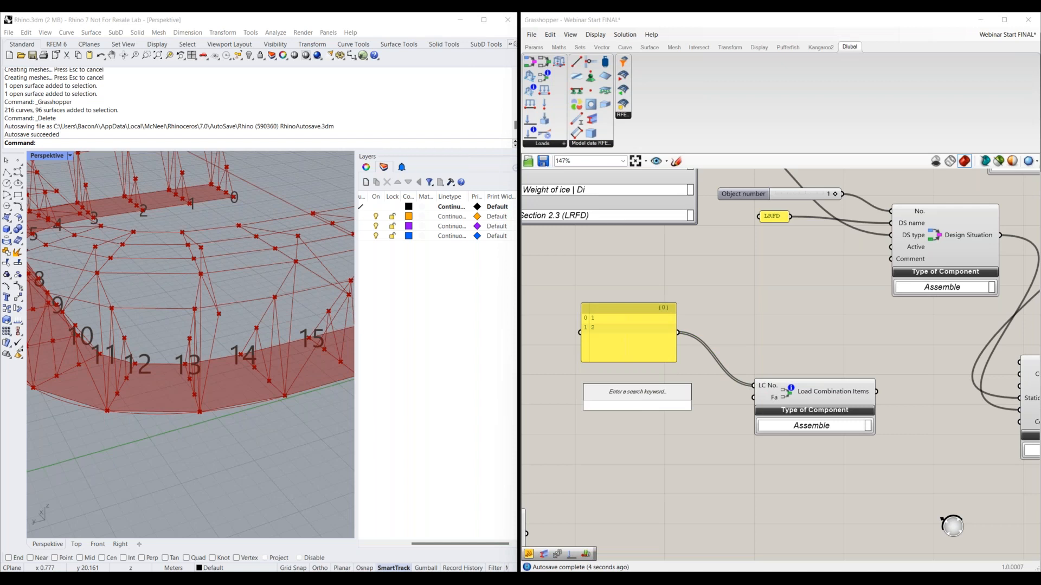
text(panel)
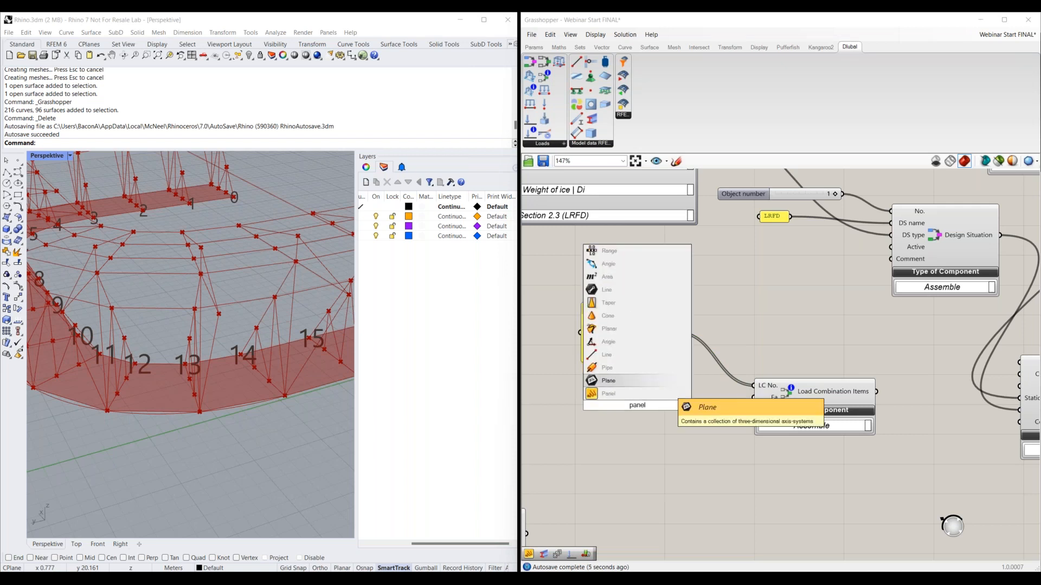
key(Down)
click(639, 394)
right_click(640, 395)
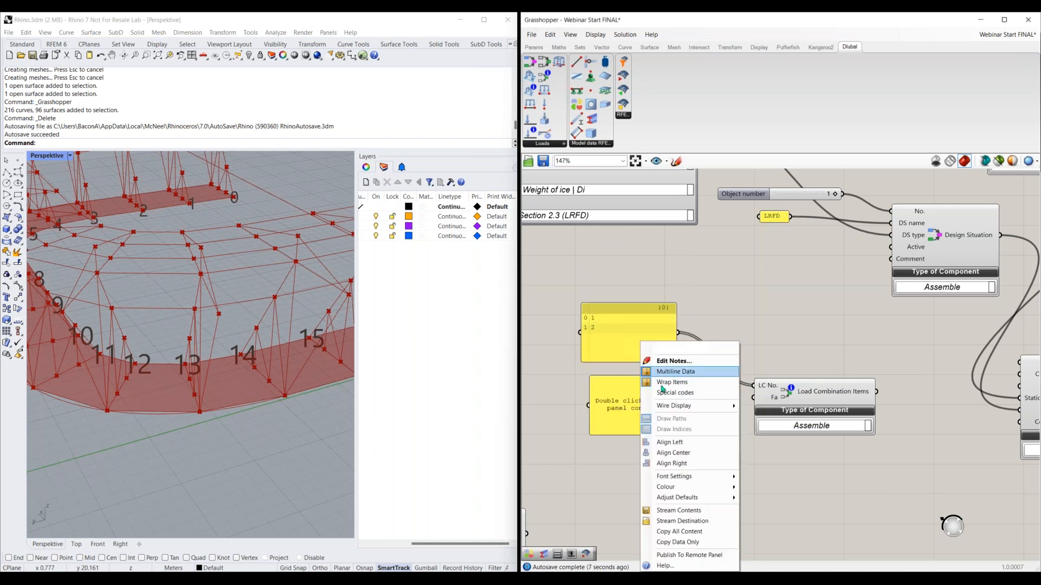
click(661, 374)
double_click(641, 395)
key(ctrl+a)
key(BackSpace)
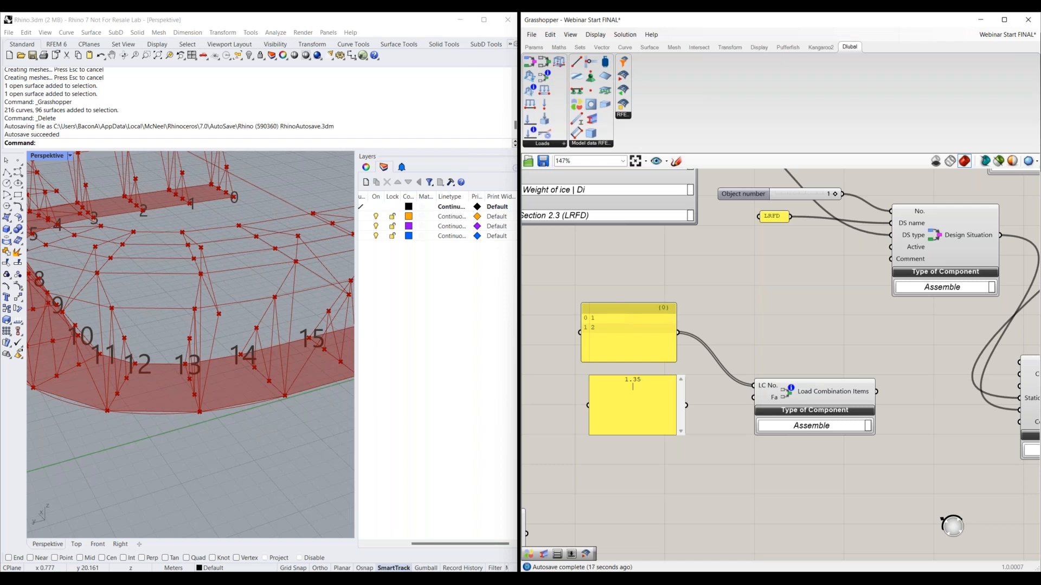
text(1.35 1.5)
Connect the factor panel to the Fa input and the Load Combination Items output to the Load Combination's Items input
click(690, 407)
drag(686, 406, 753, 398)
scroll(756, 401, down, 1)
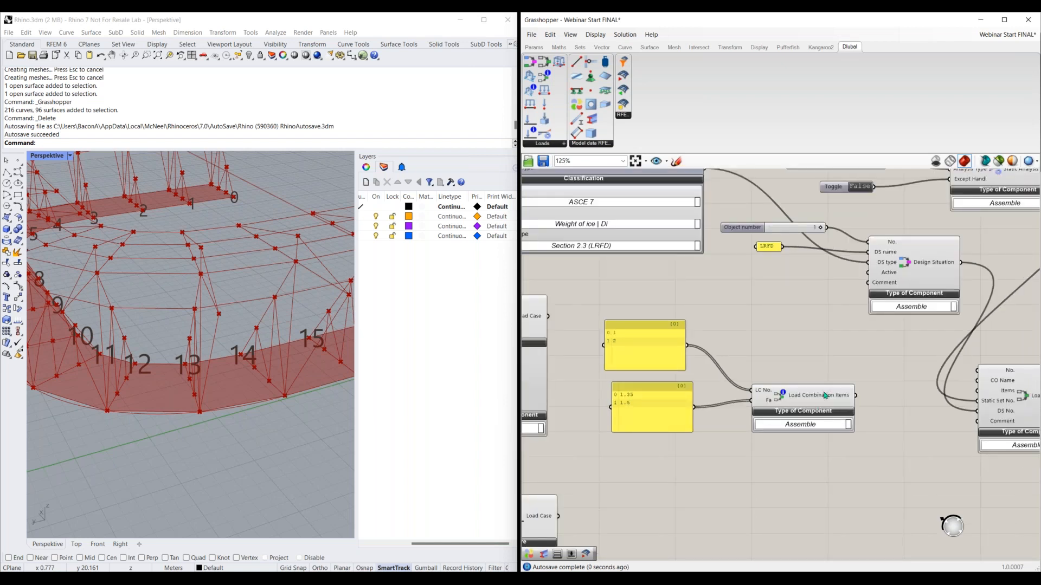
scroll(817, 465, down, 1)
right_drag(784, 465, 770, 468)
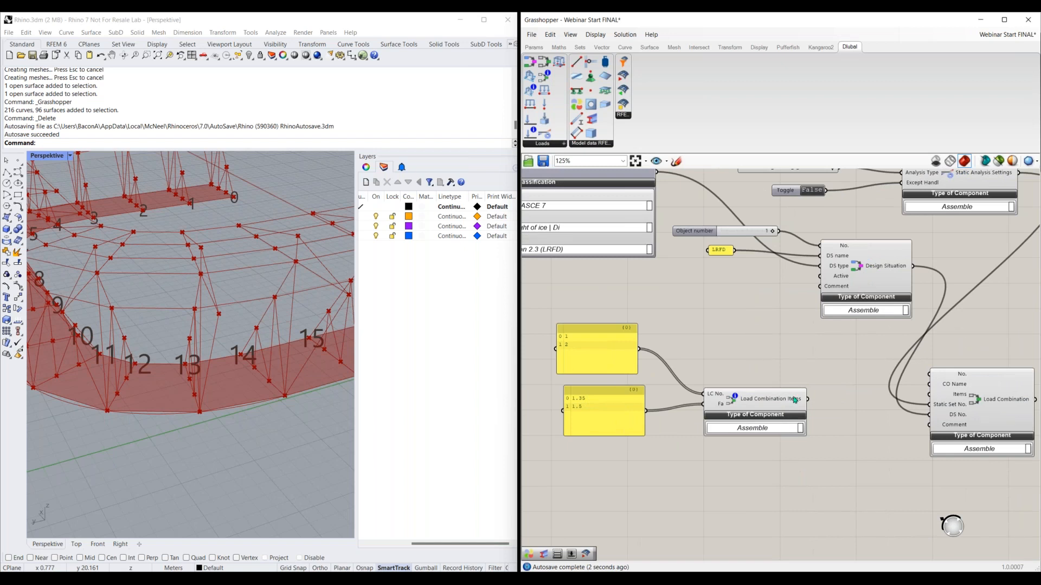
drag(807, 399, 929, 394)
right_drag(929, 394, 848, 398)
mouse_move(879, 404)
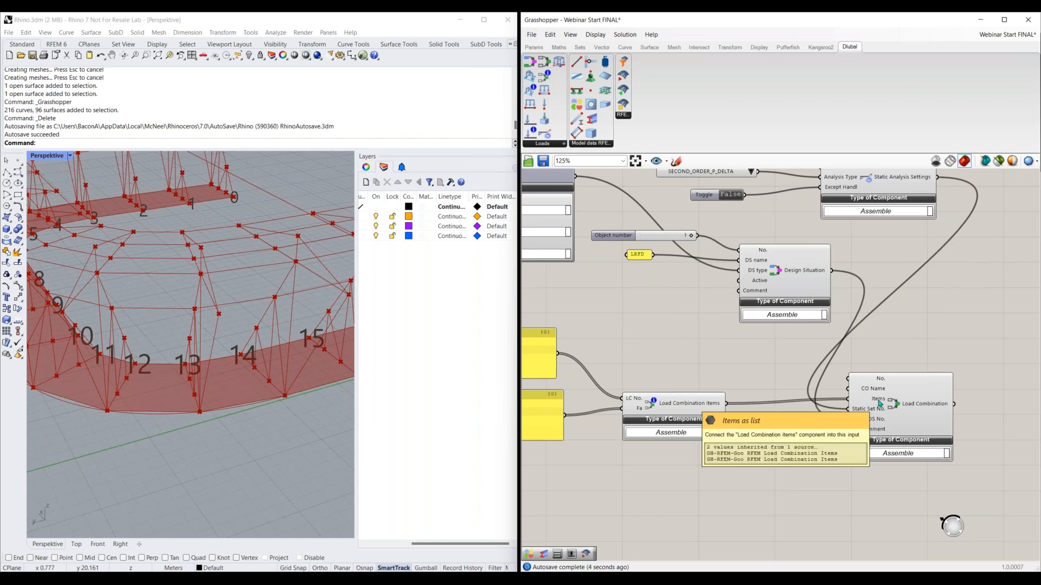
Review the prepared Load Combination group's static analysis settings, classifications, load cases and LRFD and ASD design situations
scroll(815, 363, down, 3)
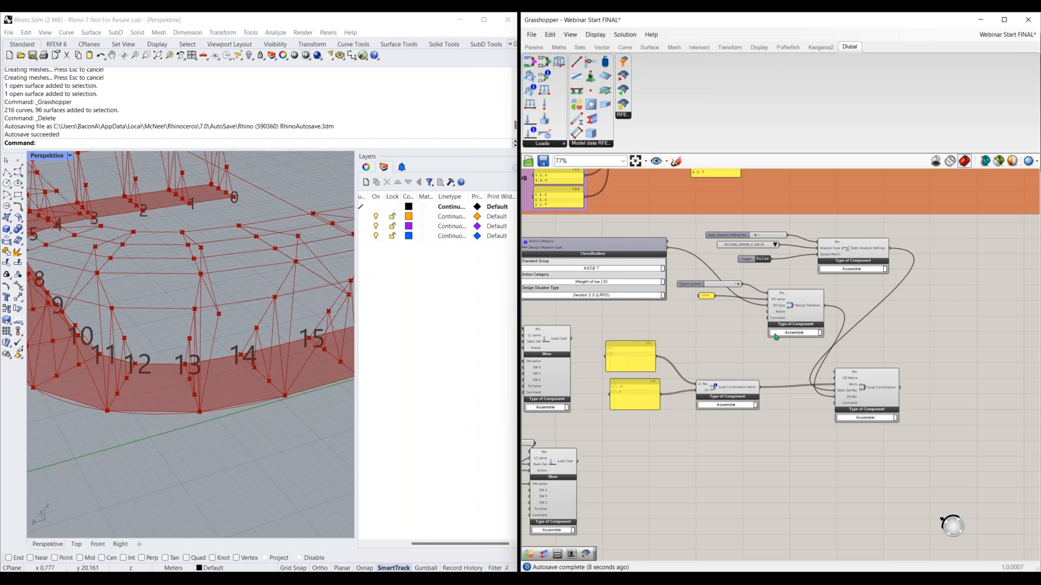
scroll(737, 329, down, 3)
right_drag(737, 330, 717, 488)
scroll(738, 308, up, 2)
right_drag(730, 212, 788, 544)
scroll(714, 315, up, 2)
right_drag(714, 315, 792, 456)
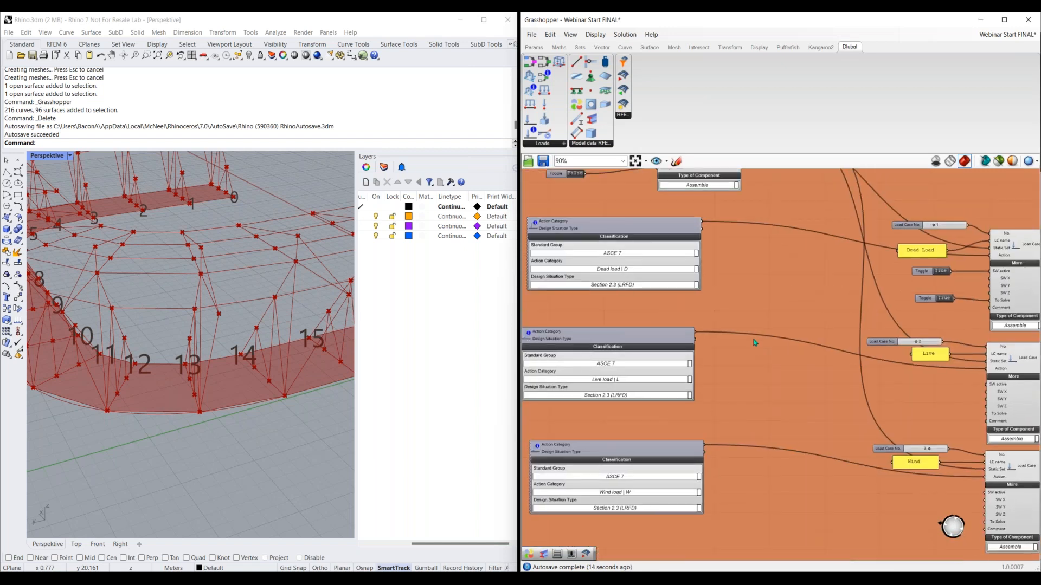
scroll(753, 339, down, 1)
right_drag(753, 339, 745, 427)
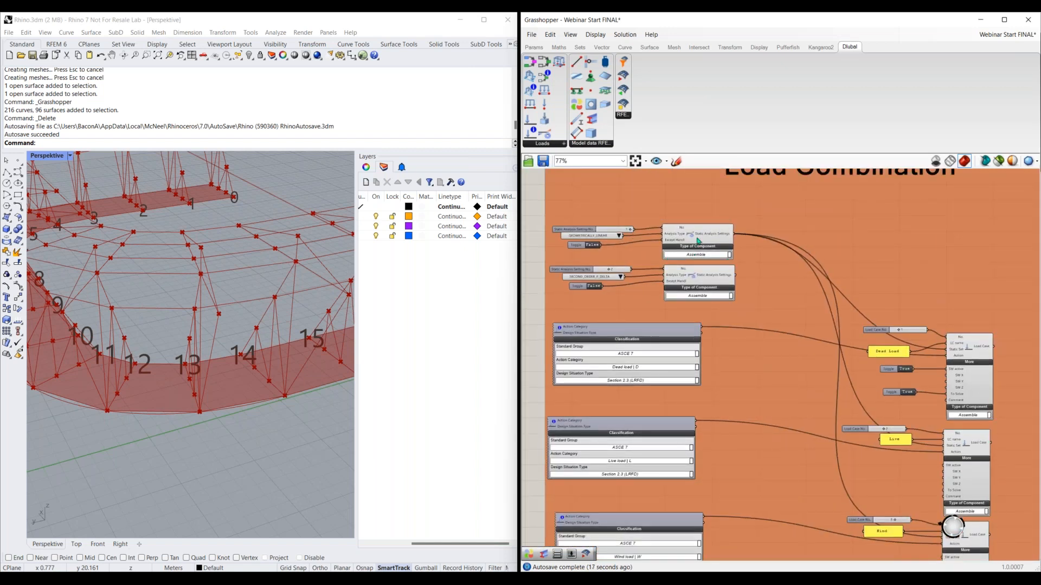
right_drag(785, 311, 752, 261)
right_drag(749, 362, 787, 288)
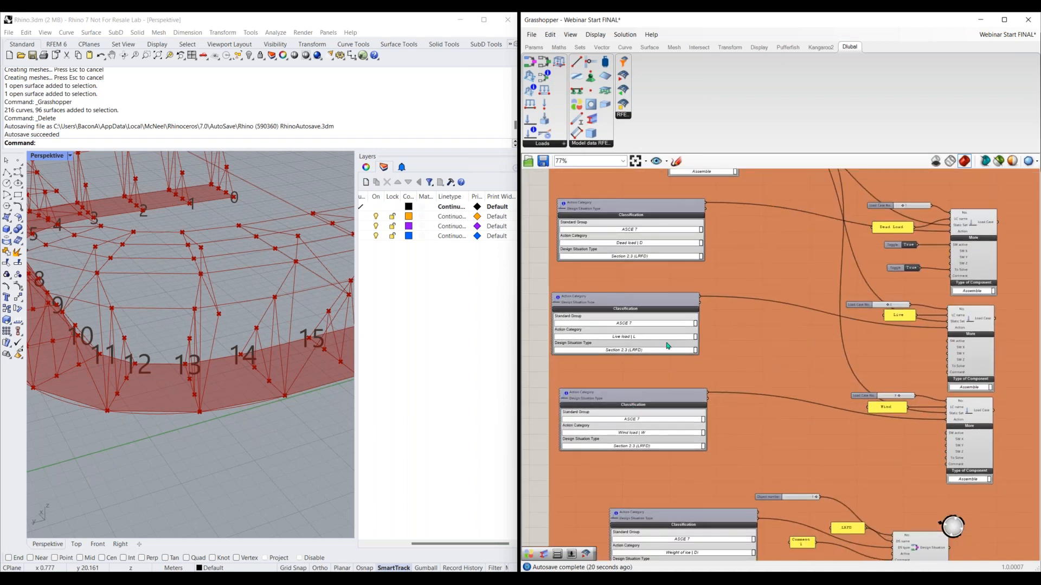
right_drag(772, 392, 664, 408)
scroll(887, 317, up, 3)
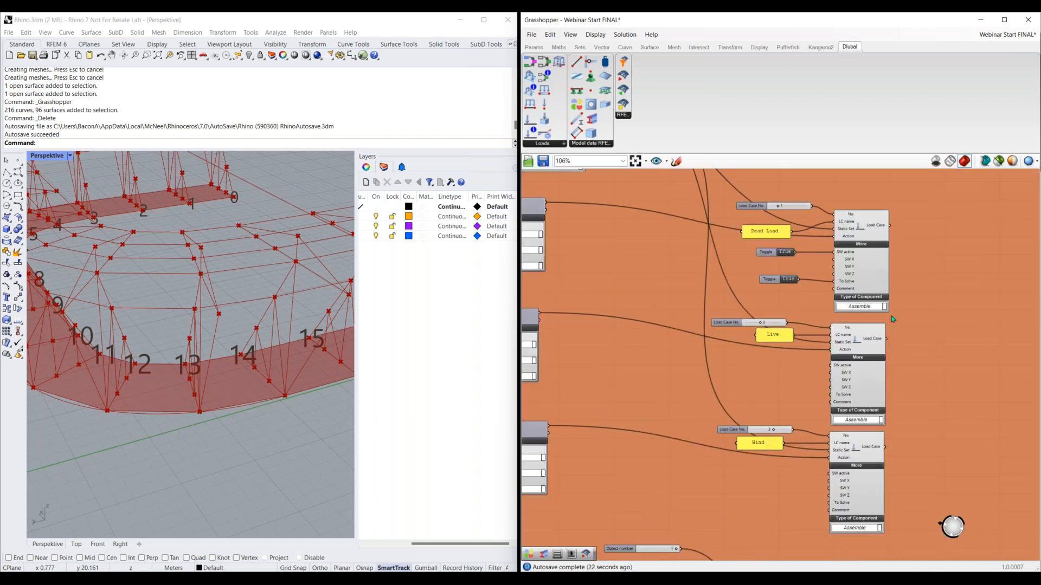
right_drag(815, 342, 791, 357)
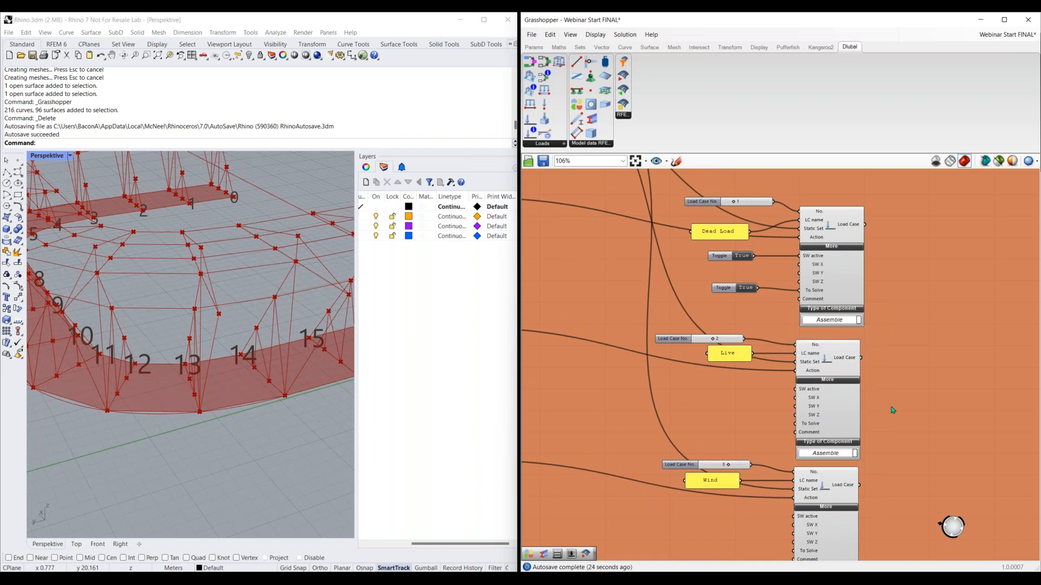
scroll(892, 407, down, 3)
right_drag(752, 495, 767, 266)
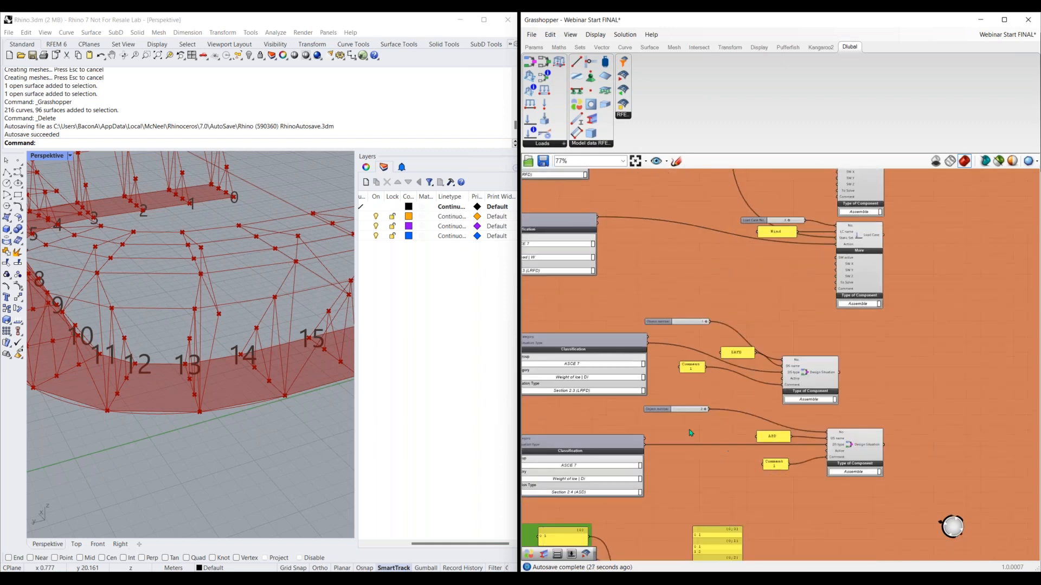
right_drag(564, 373, 629, 323)
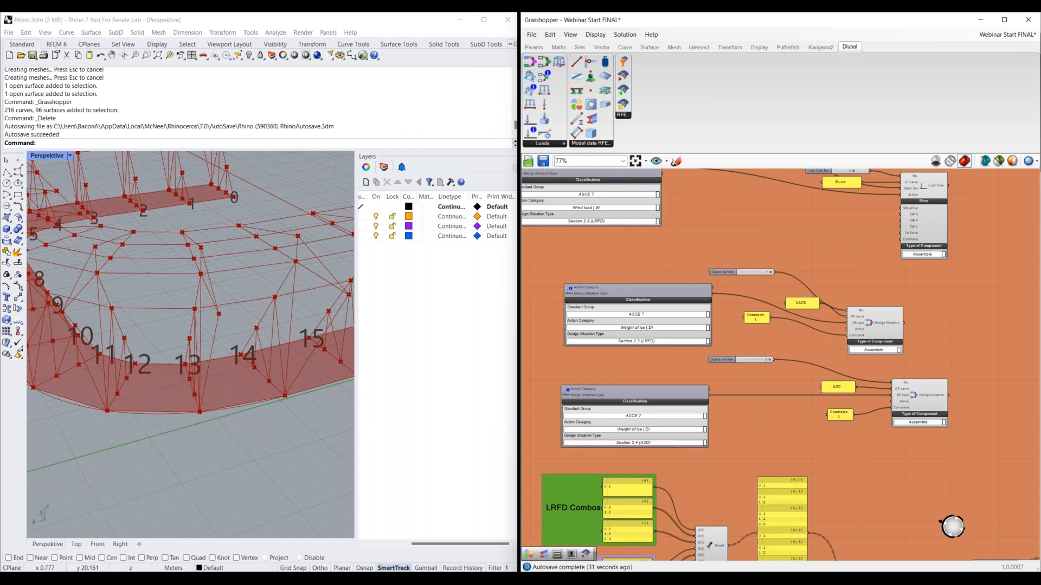
Examine how the LRFD and ASD combo panels of load case numbers and factors are merged and feed Load Combination Items
right_drag(891, 453, 905, 241)
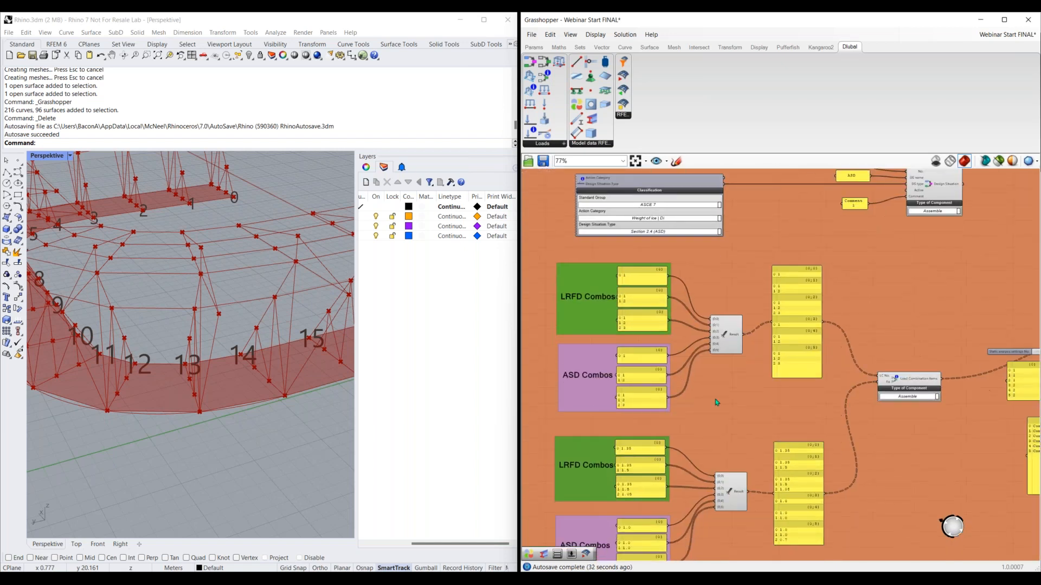
right_drag(603, 304, 640, 257)
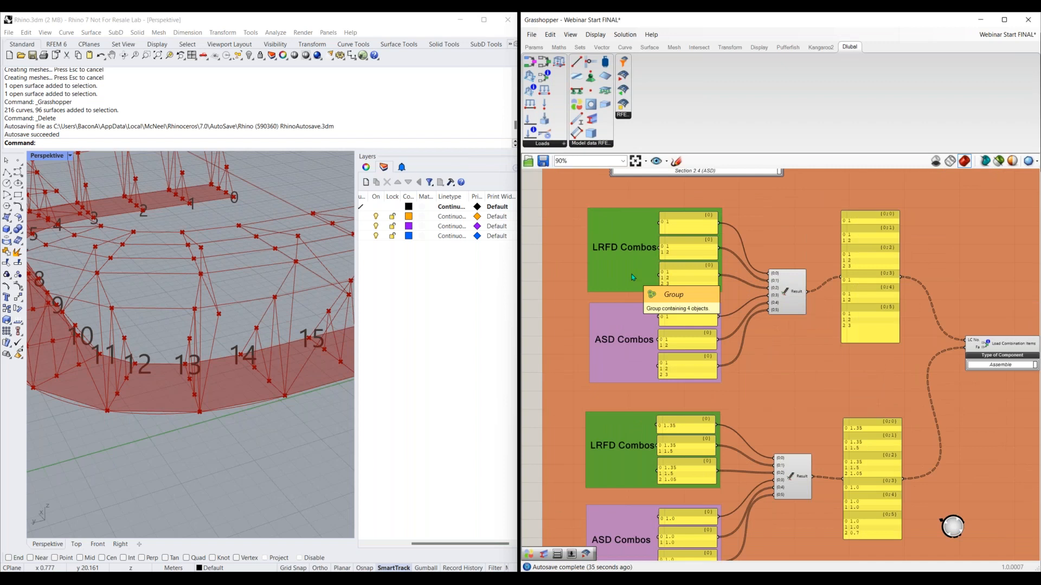
scroll(633, 277, up, 2)
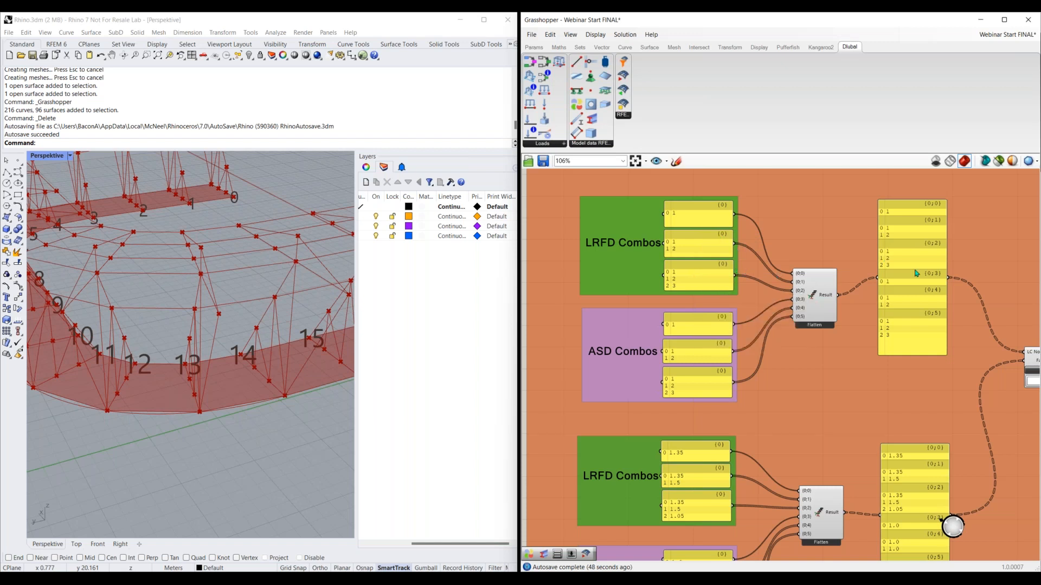
click(813, 295)
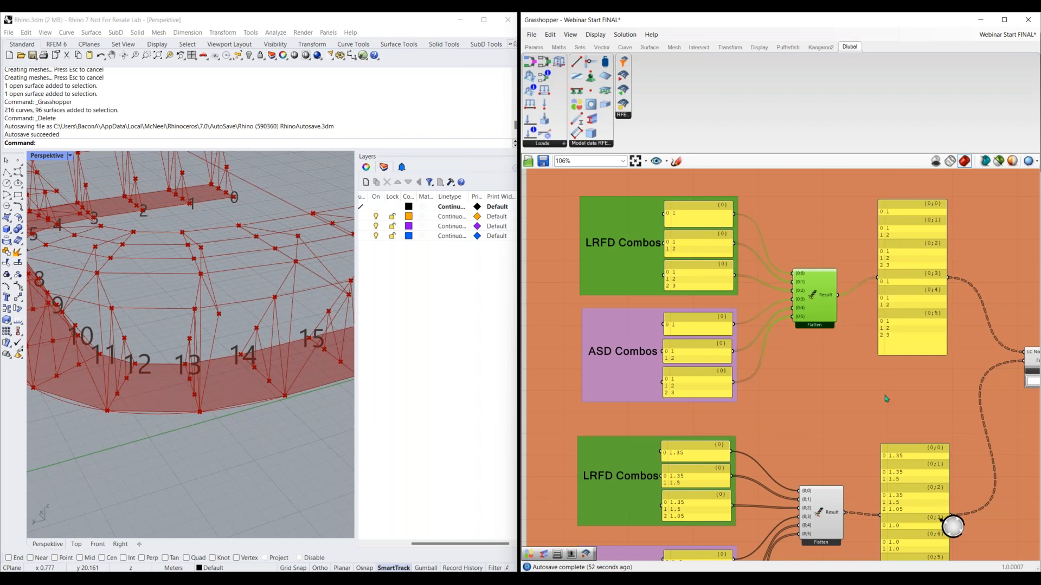
right_drag(792, 486, 778, 325)
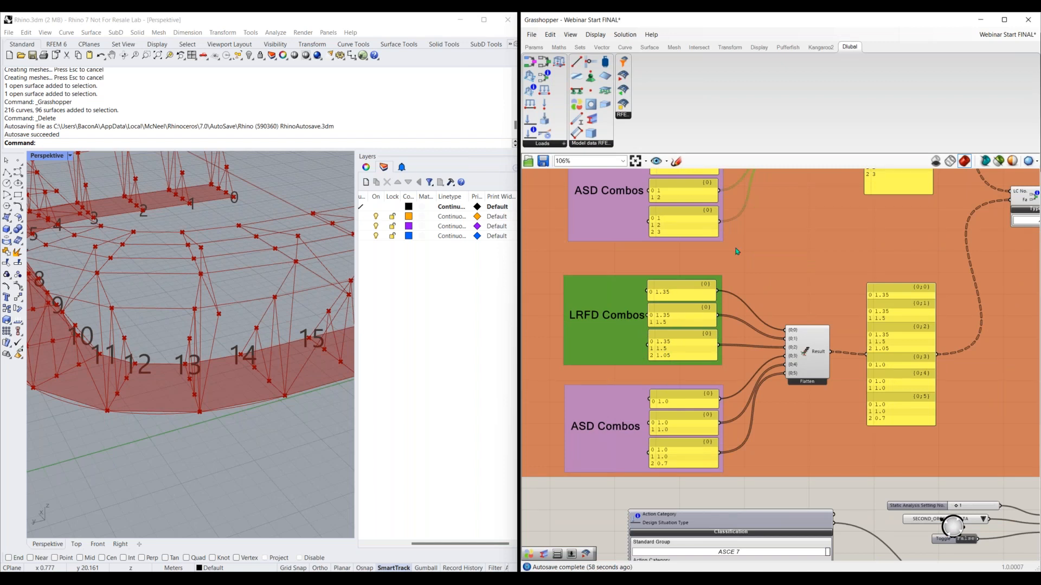
right_drag(736, 250, 733, 357)
right_drag(746, 421, 732, 313)
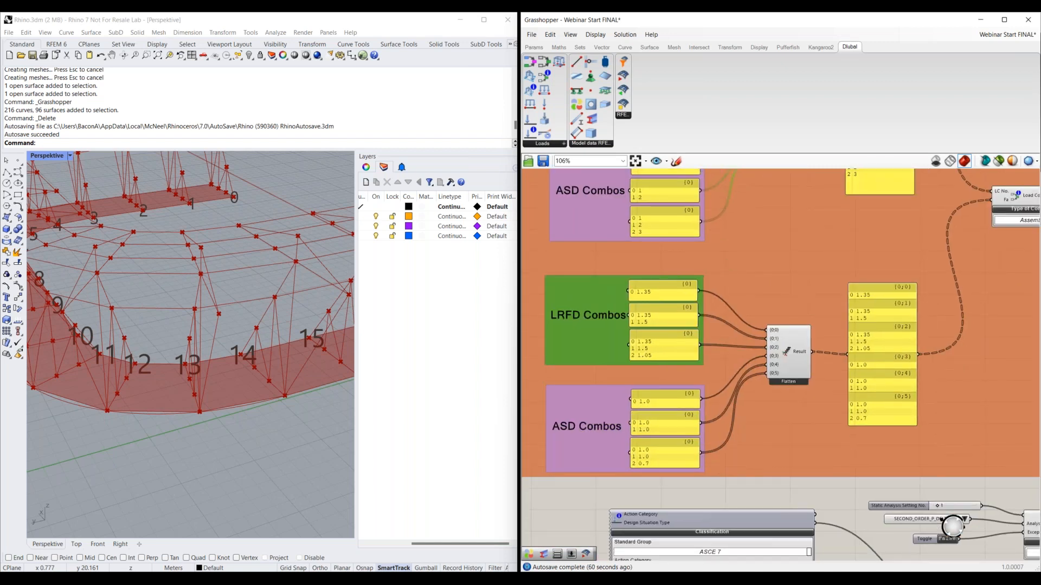
right_drag(889, 350, 833, 358)
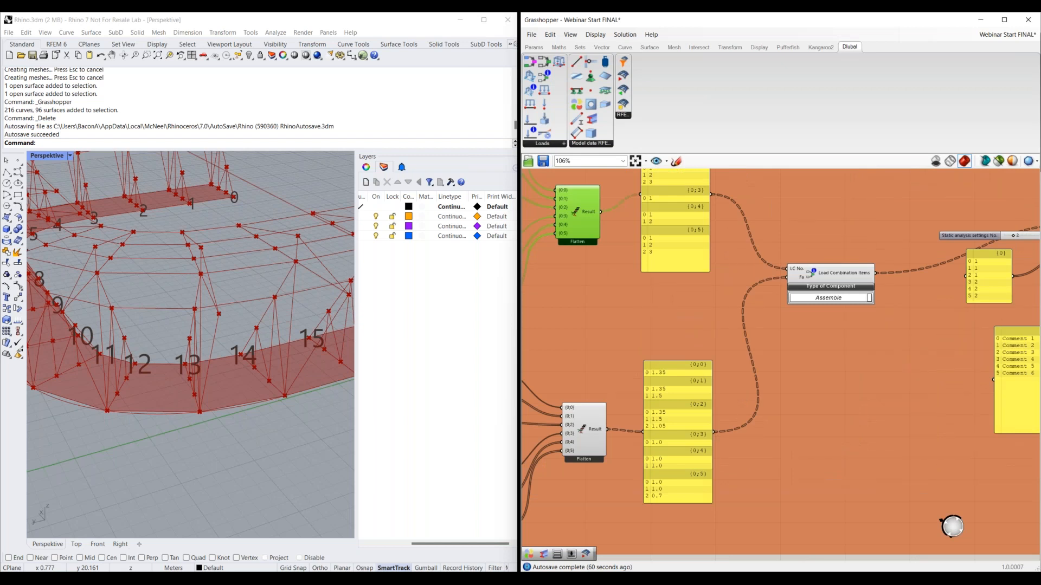
right_drag(837, 283, 719, 331)
click(726, 322)
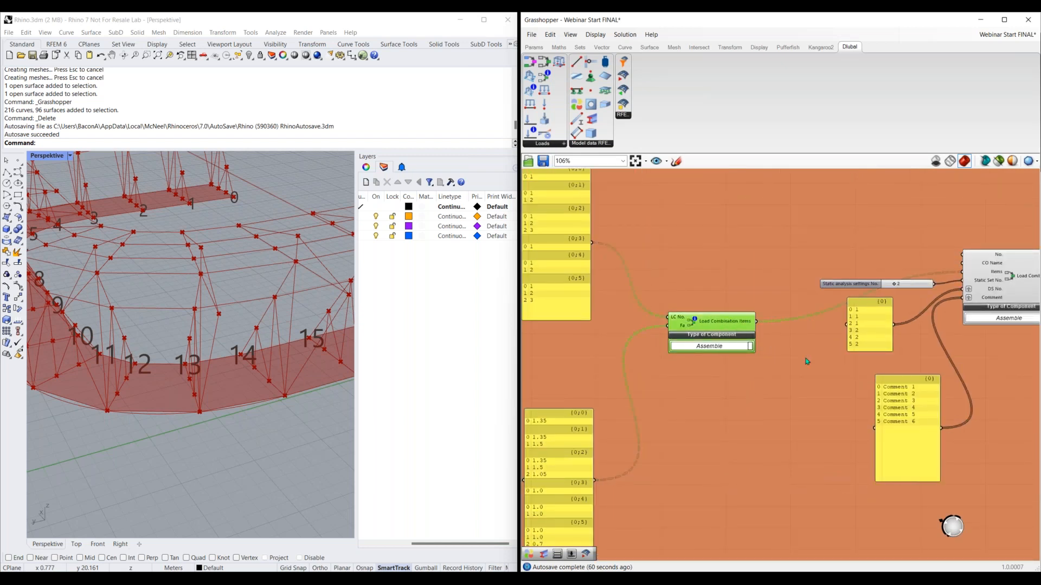
Examine how the Load Combination Items, static analysis setting number, design situation numbers and comments feed the prepared Load Combination component
right_drag(738, 379, 612, 416)
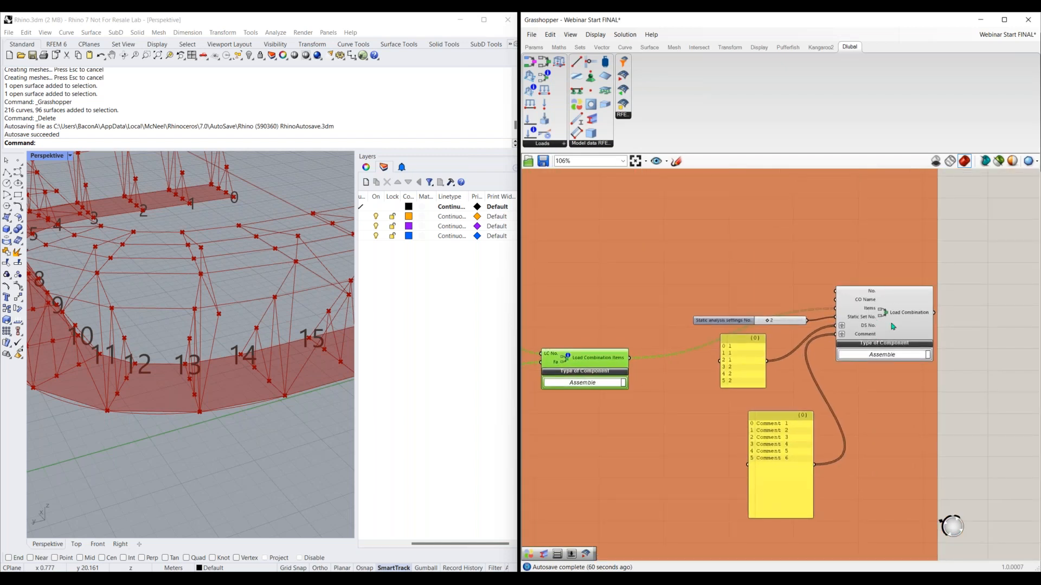
click(897, 329)
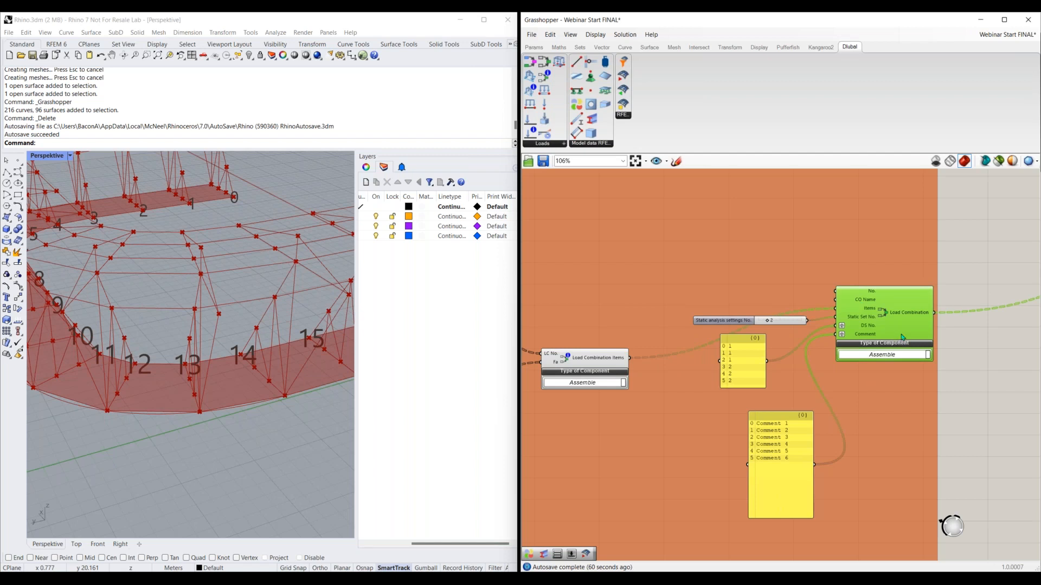
right_drag(824, 360, 1026, 310)
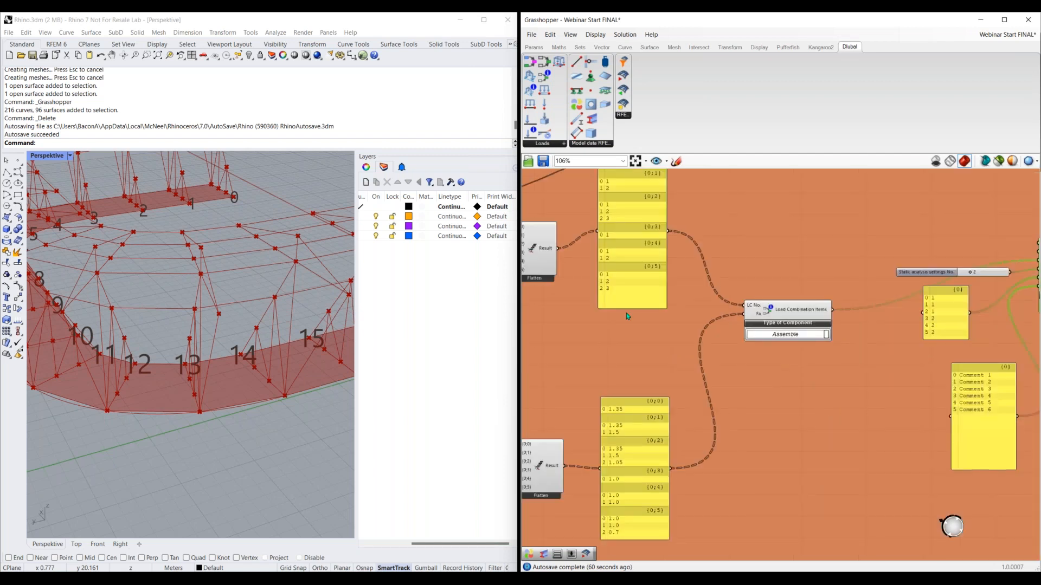
right_drag(626, 315, 789, 320)
scroll(685, 303, down, 1)
scroll(687, 308, down, 1)
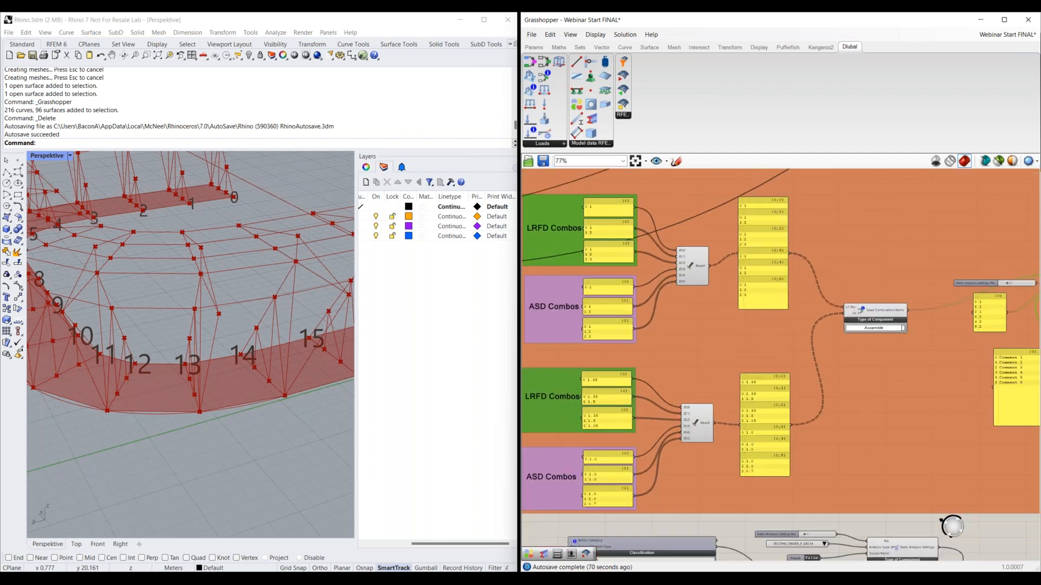
right_drag(954, 305, 776, 345)
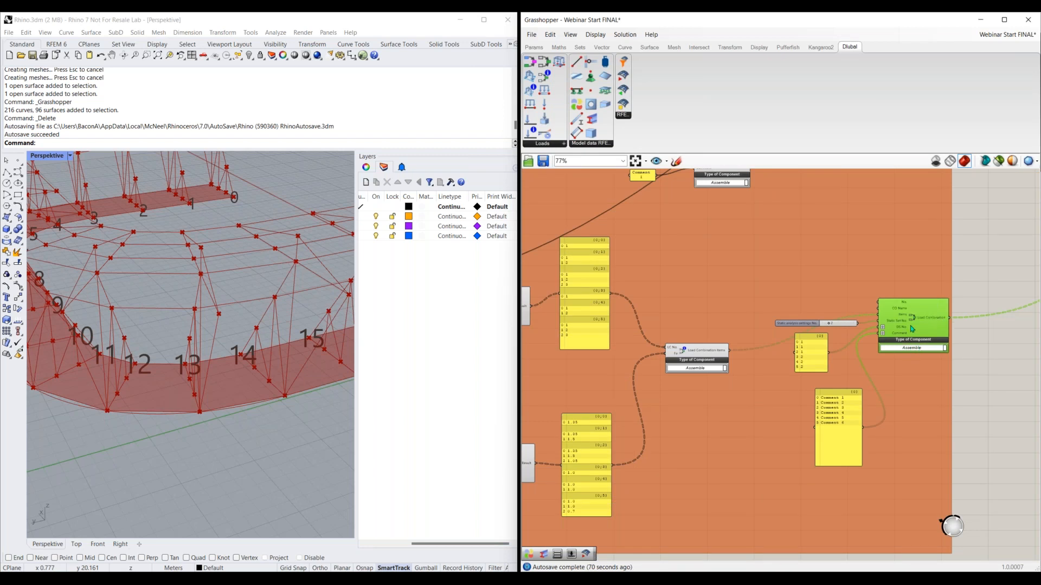
scroll(896, 358, up, 1)
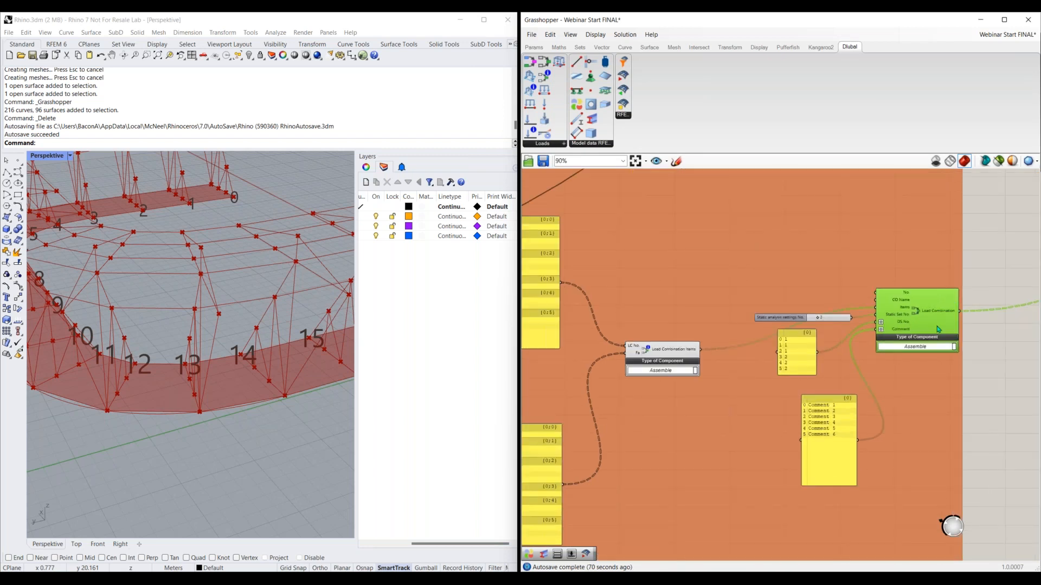
scroll(897, 406, up, 1)
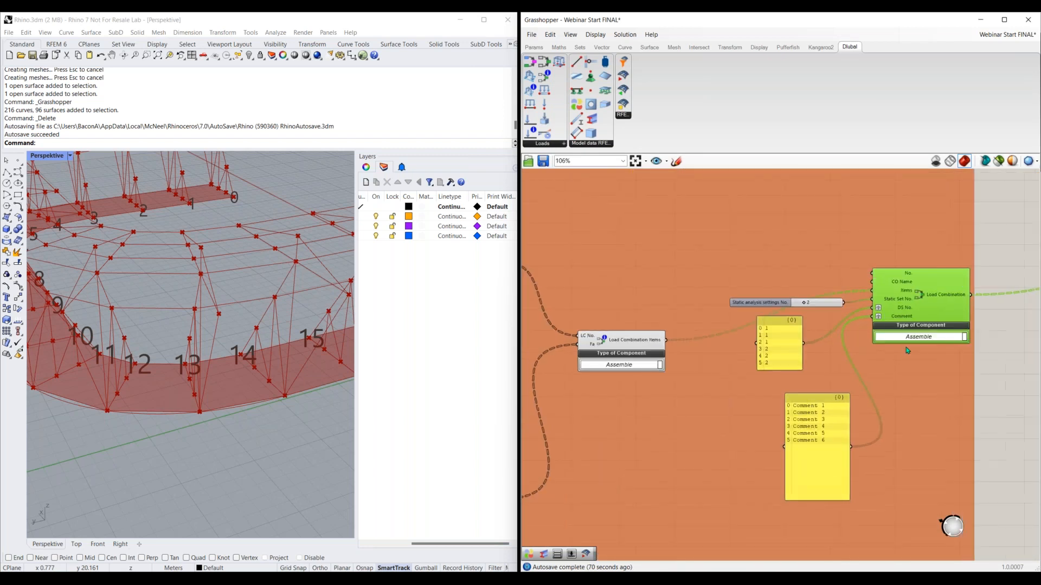
Review the panel of design situation numbers against the Design Situation components in the prepared Load Combination group
click(787, 348)
right_drag(661, 231, 780, 325)
scroll(780, 325, down, 1)
right_drag(852, 291, 822, 381)
right_drag(853, 442, 747, 348)
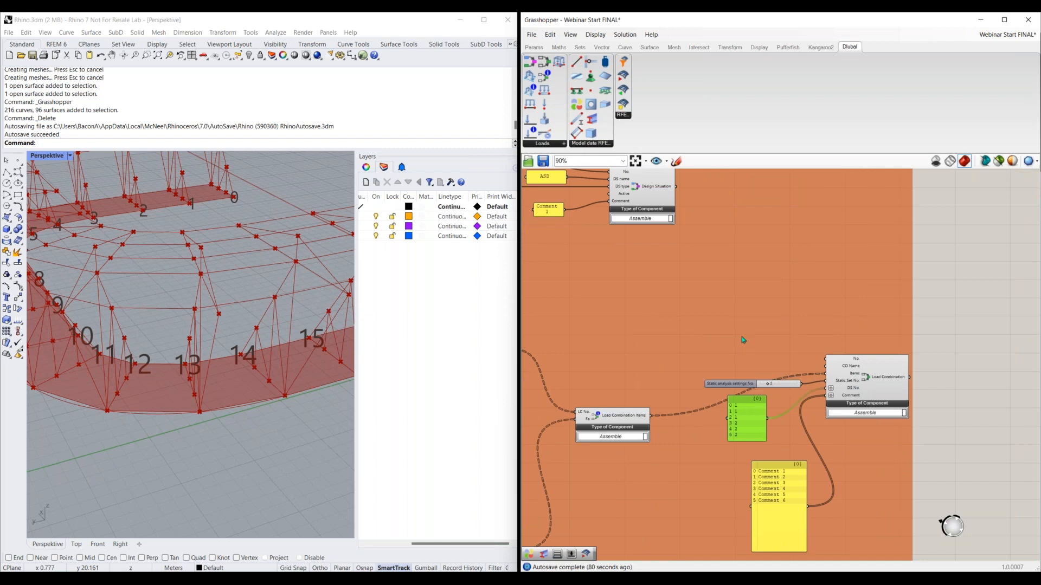
scroll(729, 382, down, 4)
right_drag(671, 212, 743, 305)
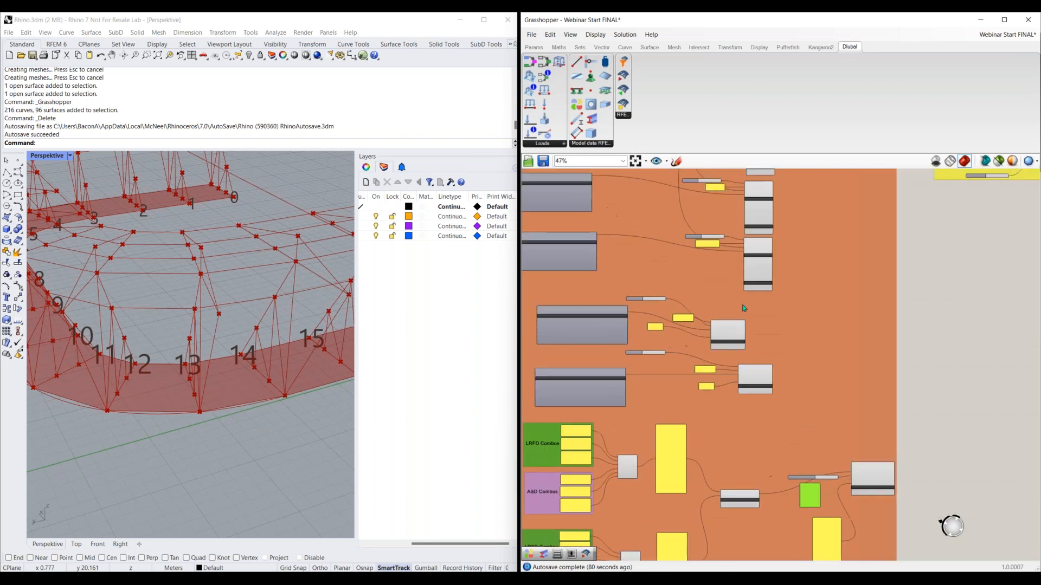
right_drag(699, 260, 733, 238)
right_drag(786, 461, 779, 273)
right_drag(860, 534, 833, 378)
Add a Member Load component to the empty canvas beside the simple example's Load Combination component
scroll(743, 337, up, 3)
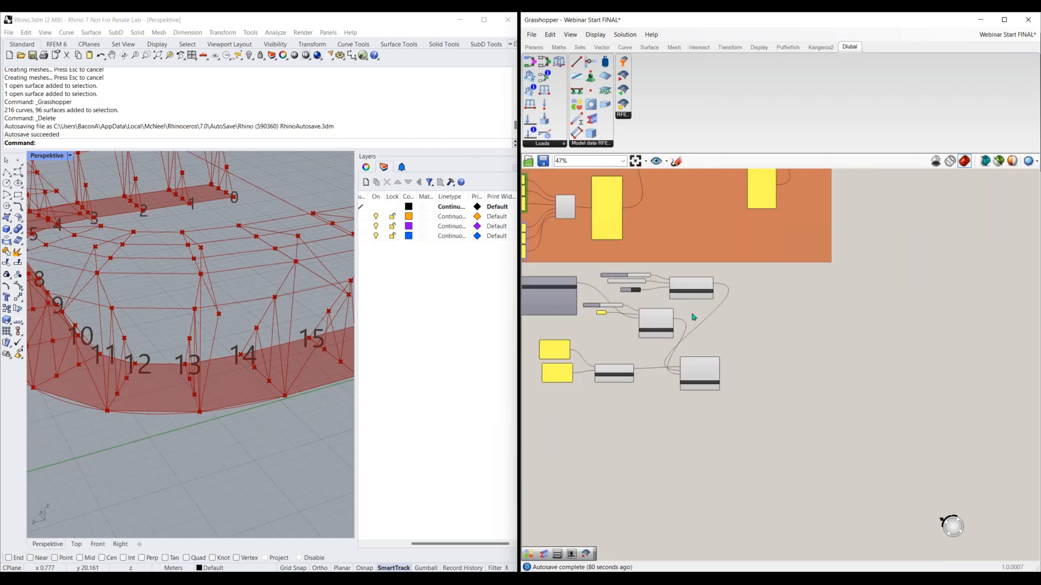
right_drag(743, 337, 665, 298)
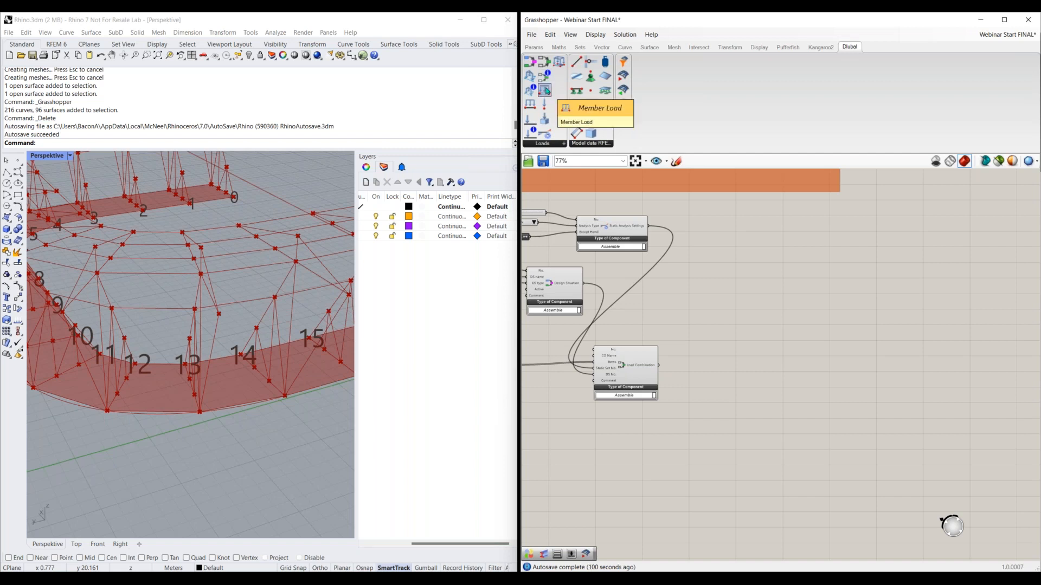
drag(546, 91, 764, 322)
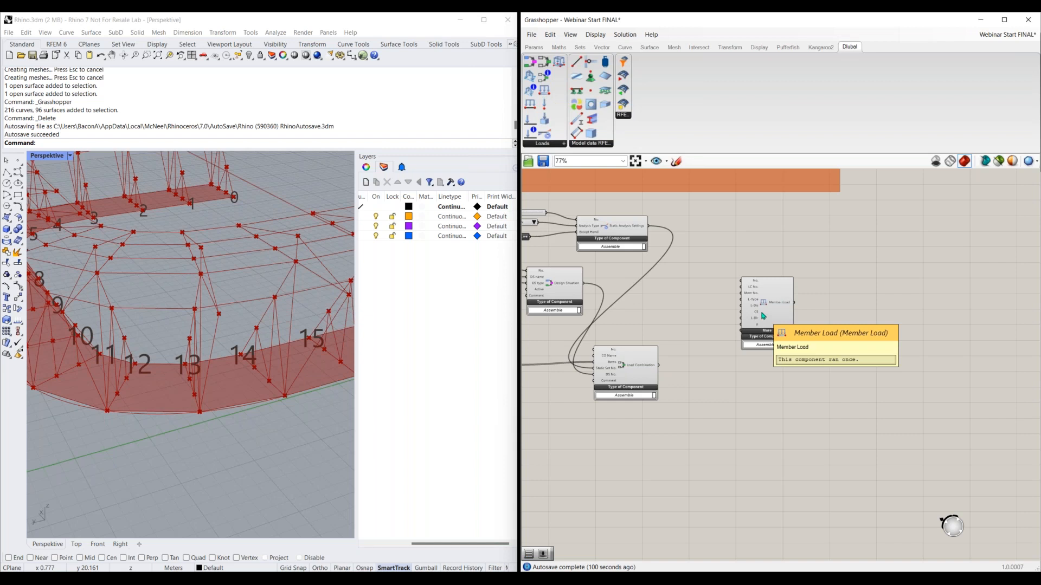
scroll(774, 294, up, 2)
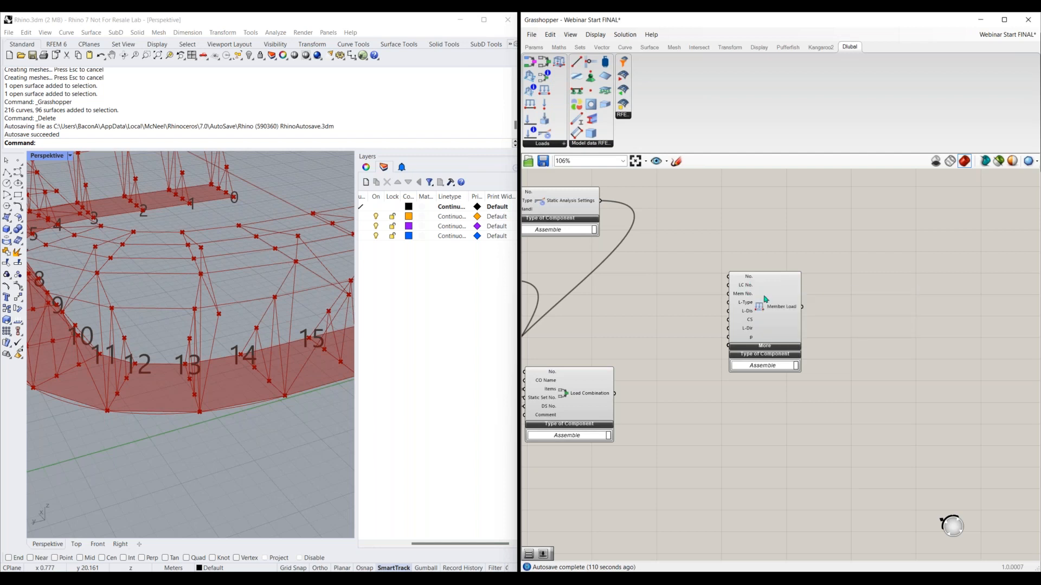
drag(766, 298, 817, 309)
scroll(701, 327, down, 2)
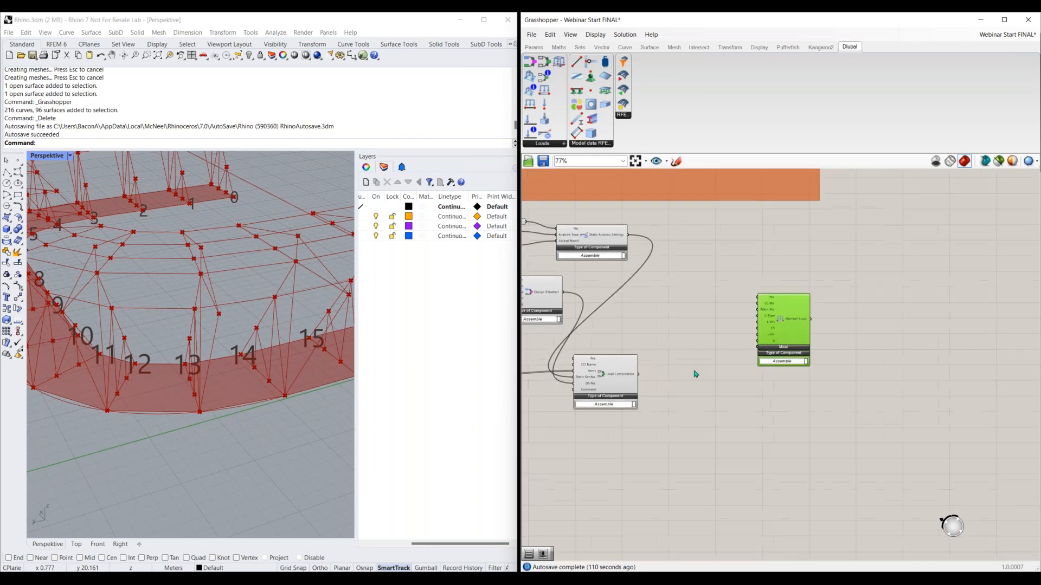
Connect the live load's Load Case output to the Member Load's LC No. input and shift the component slightly farther out
right_drag(723, 335, 838, 324)
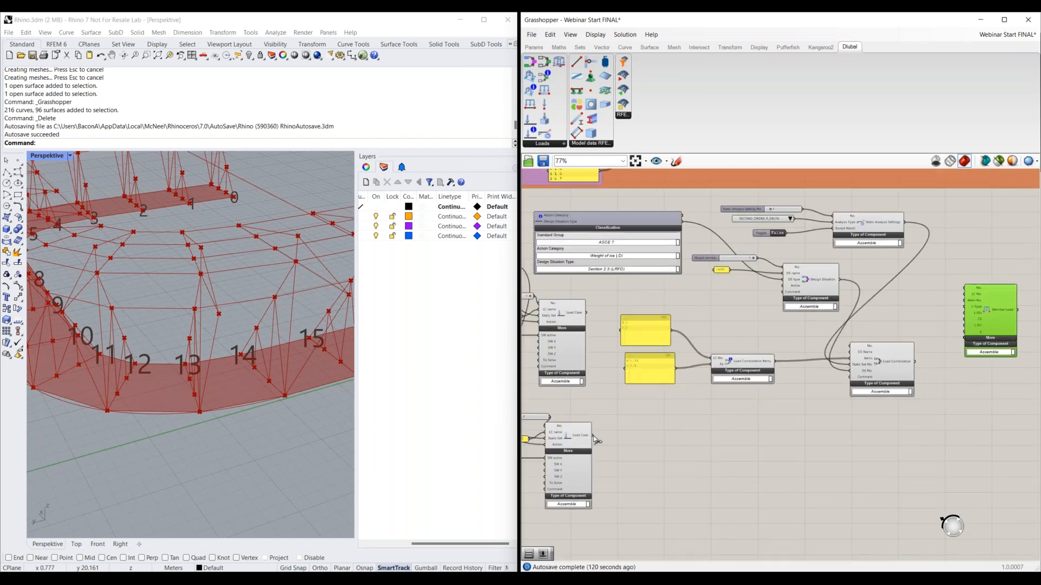
drag(594, 436, 962, 296)
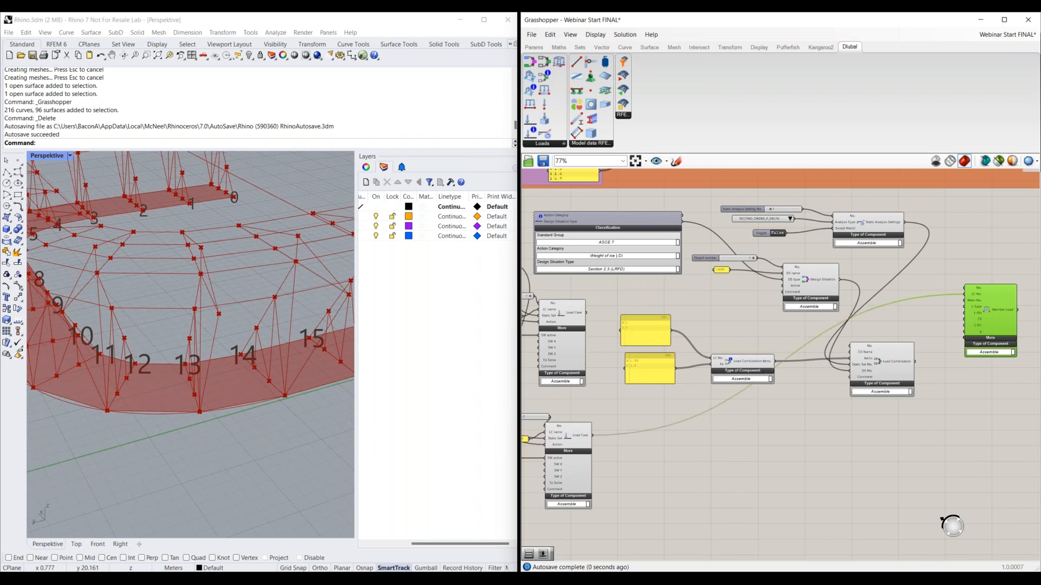
right_drag(962, 391, 725, 434)
scroll(723, 433, up, 2)
right_drag(811, 343, 903, 323)
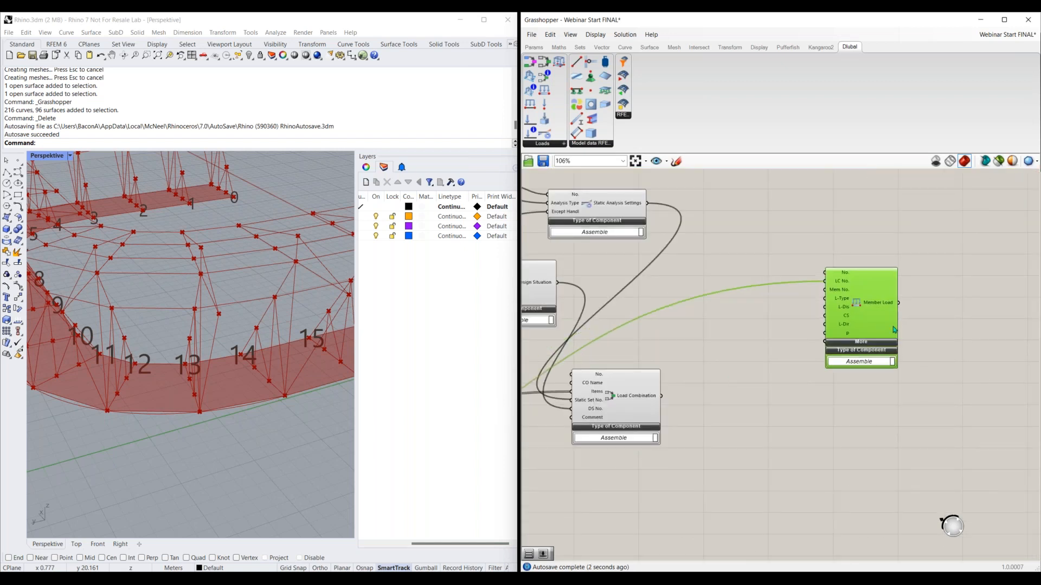
drag(894, 329, 914, 329)
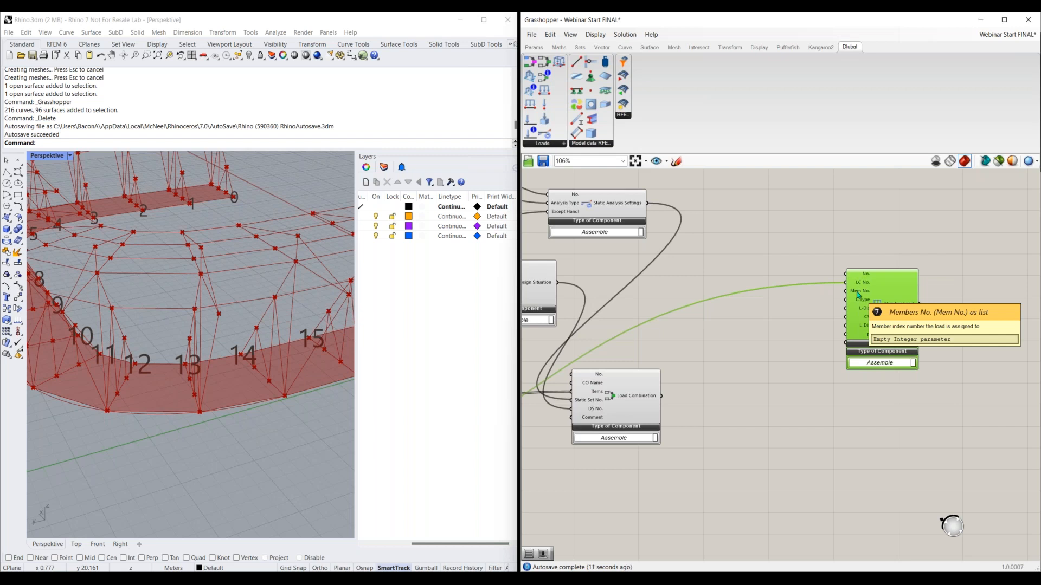
Bring the Member Load component near the model components and connect the Member output to its Mem No. input
scroll(967, 221, down, 3)
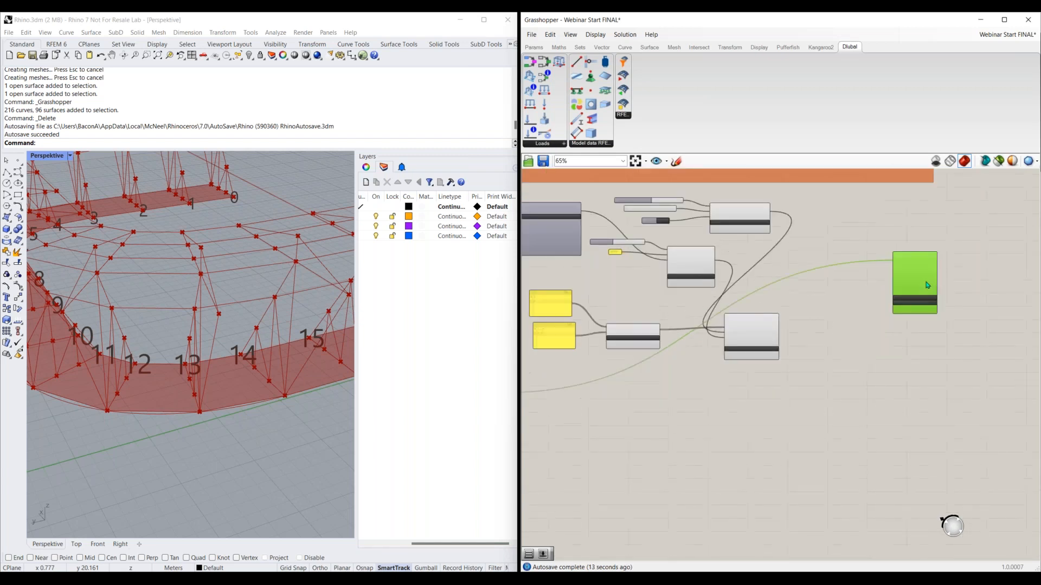
drag(927, 285, 601, 415)
right_drag(594, 468, 900, 361)
scroll(820, 398, down, 3)
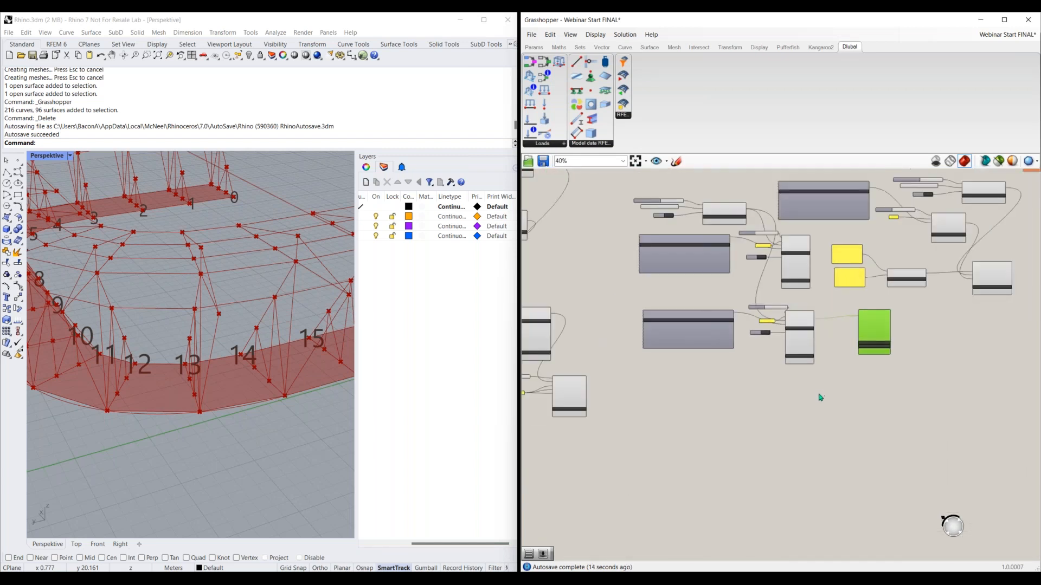
drag(865, 346, 709, 406)
scroll(603, 358, up, 3)
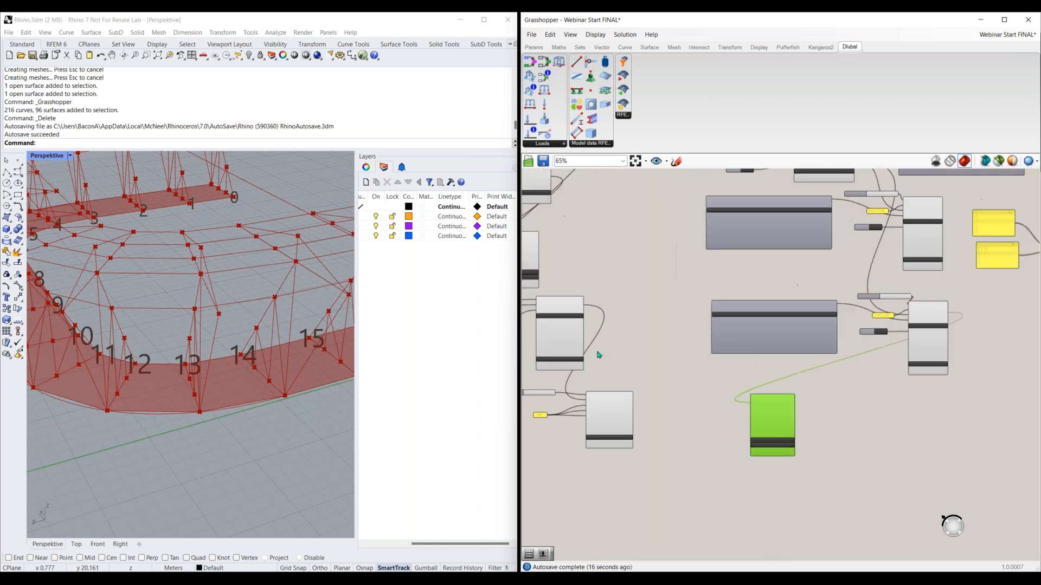
scroll(574, 343, up, 1)
right_drag(644, 380, 836, 345)
right_drag(730, 212, 649, 218)
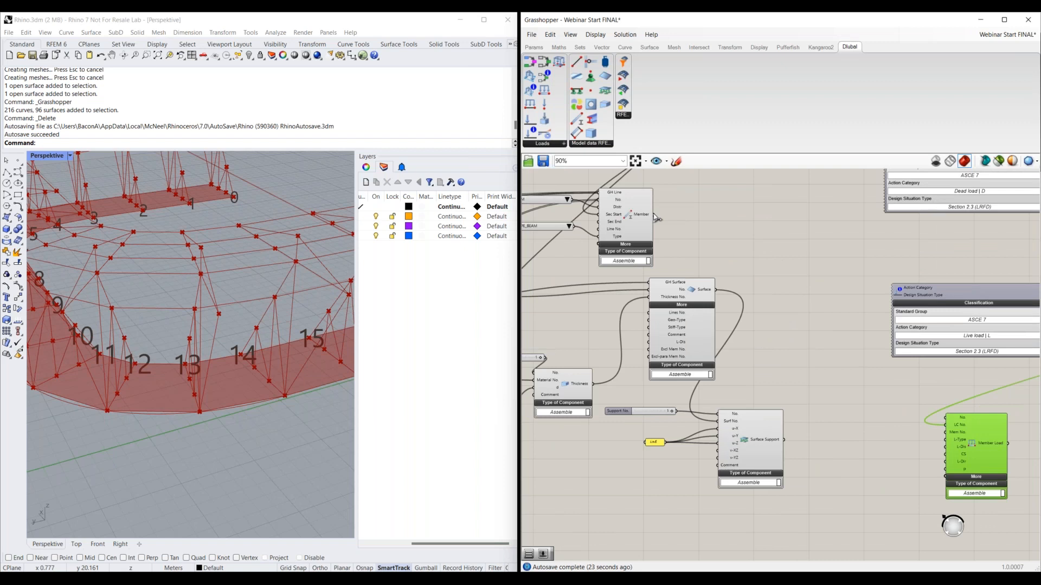
drag(654, 215, 945, 433)
scroll(945, 432, down, 3)
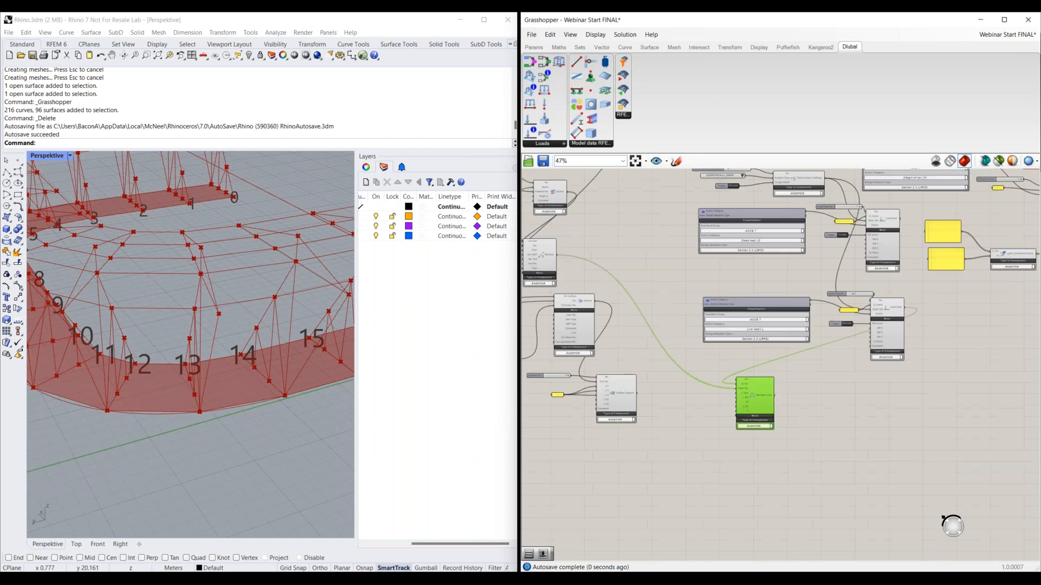
Move the Member Load component back to the free canvas area beyond the Load Combination component
right_drag(780, 407, 630, 434)
drag(615, 437, 1006, 284)
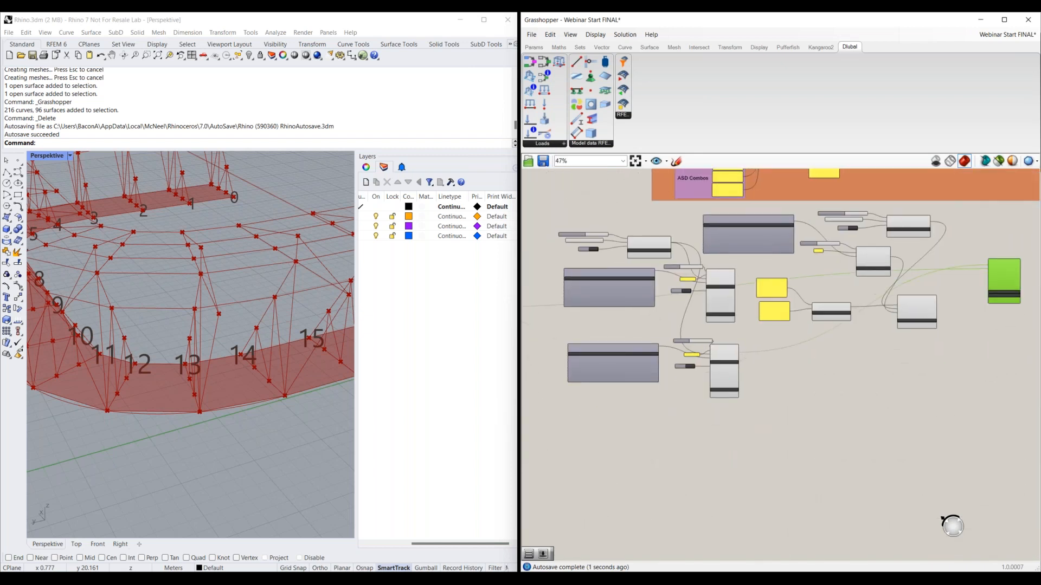
right_drag(996, 315, 794, 388)
scroll(799, 379, up, 2)
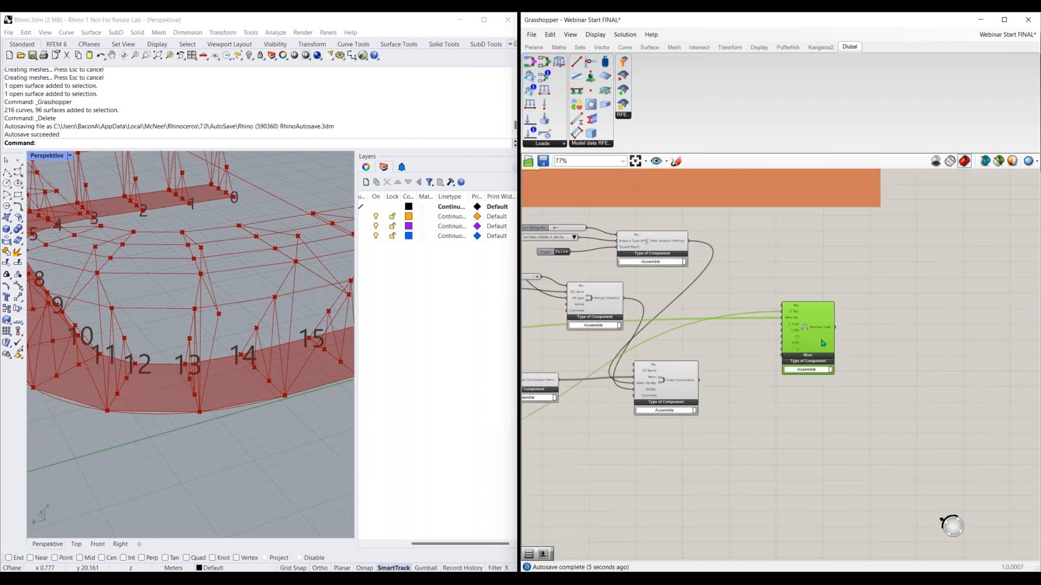
drag(823, 343, 851, 336)
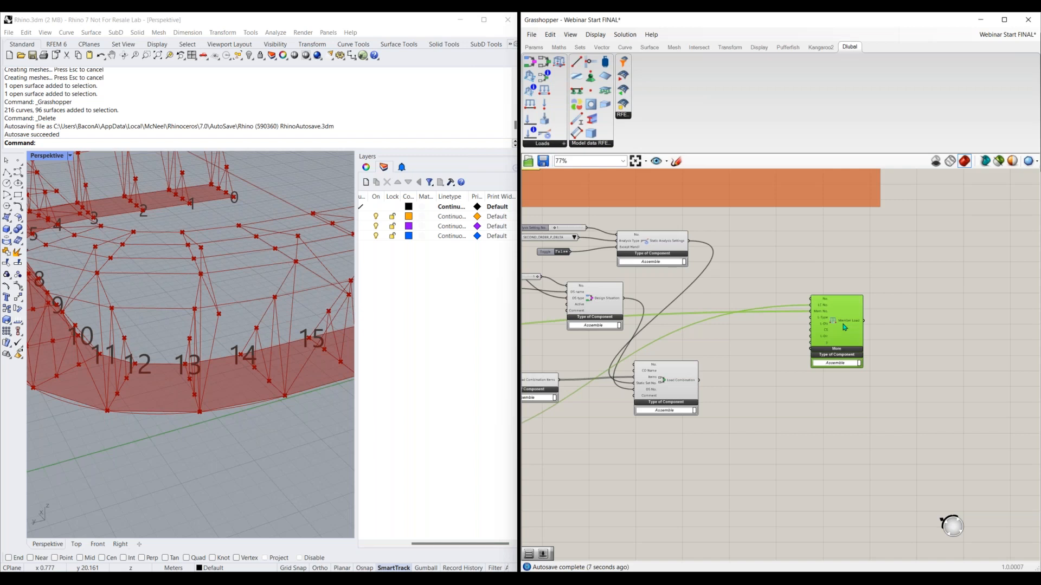
Add a Value List for the Member Load's L-Type input and set it to LOAD_TYPE_FORCE
scroll(813, 333, up, 2)
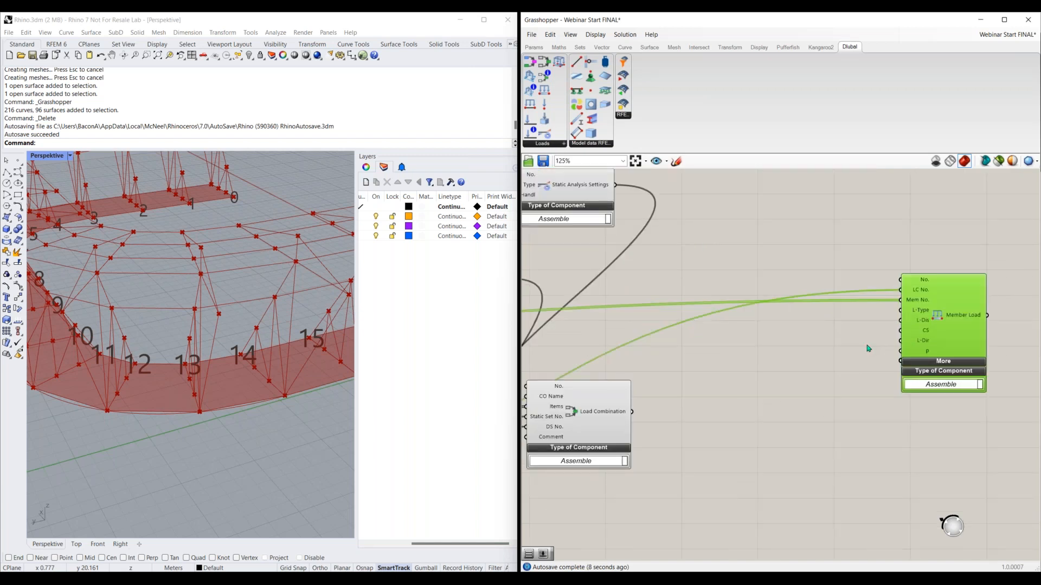
scroll(814, 356, up, 2)
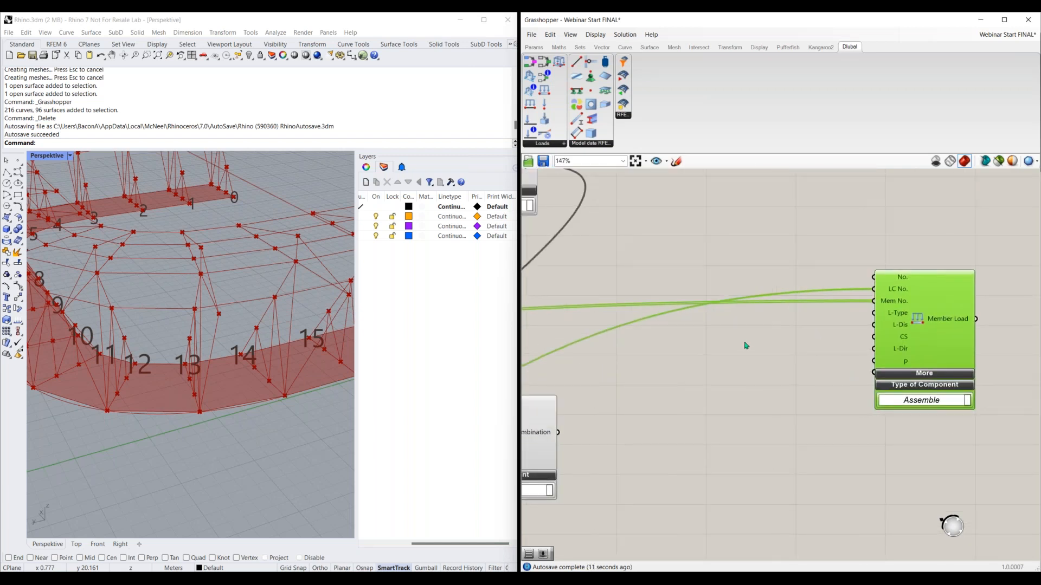
double_click(731, 330)
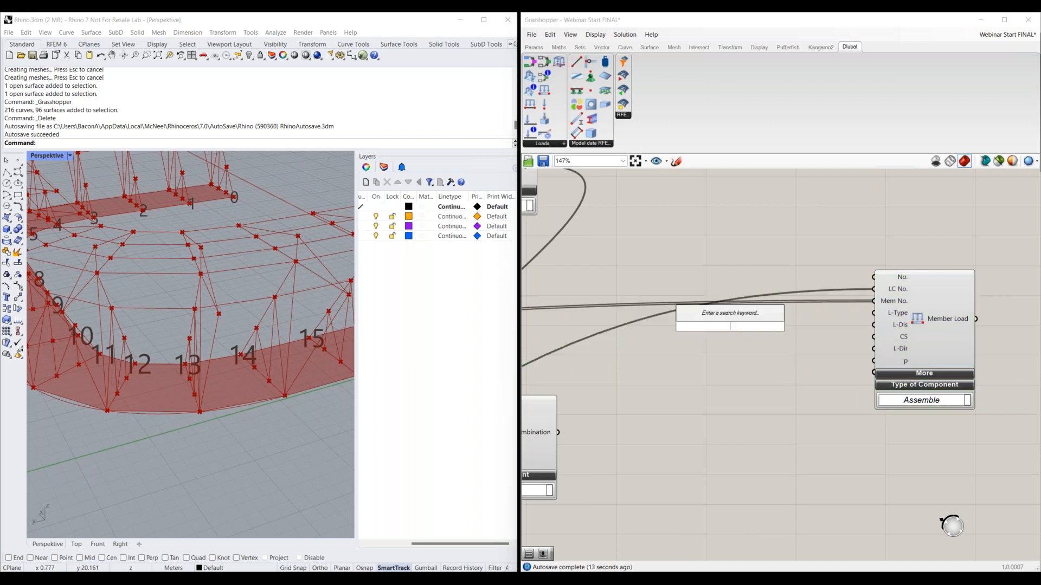
text(value)
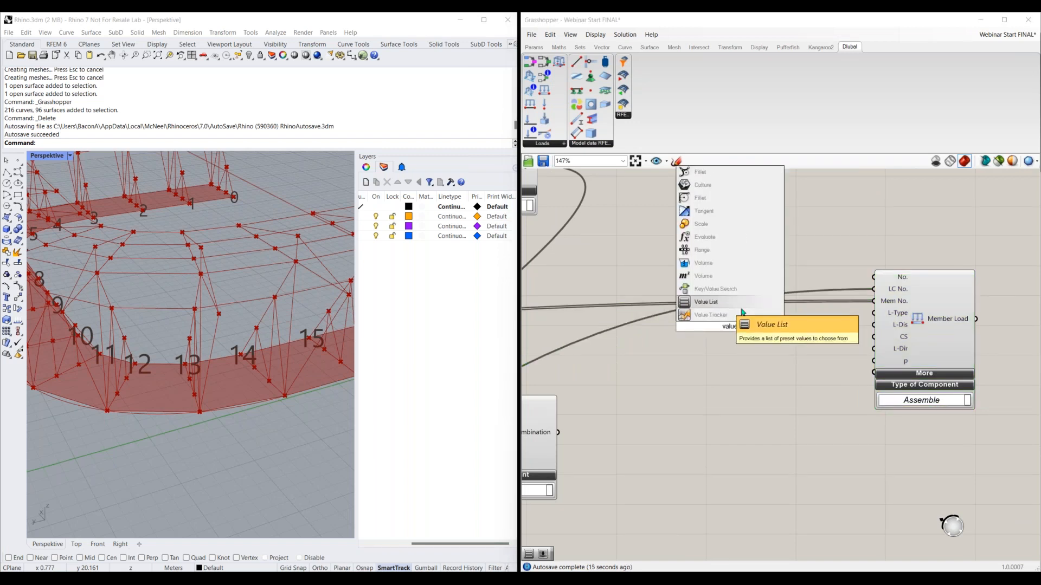
click(705, 302)
drag(753, 326, 873, 319)
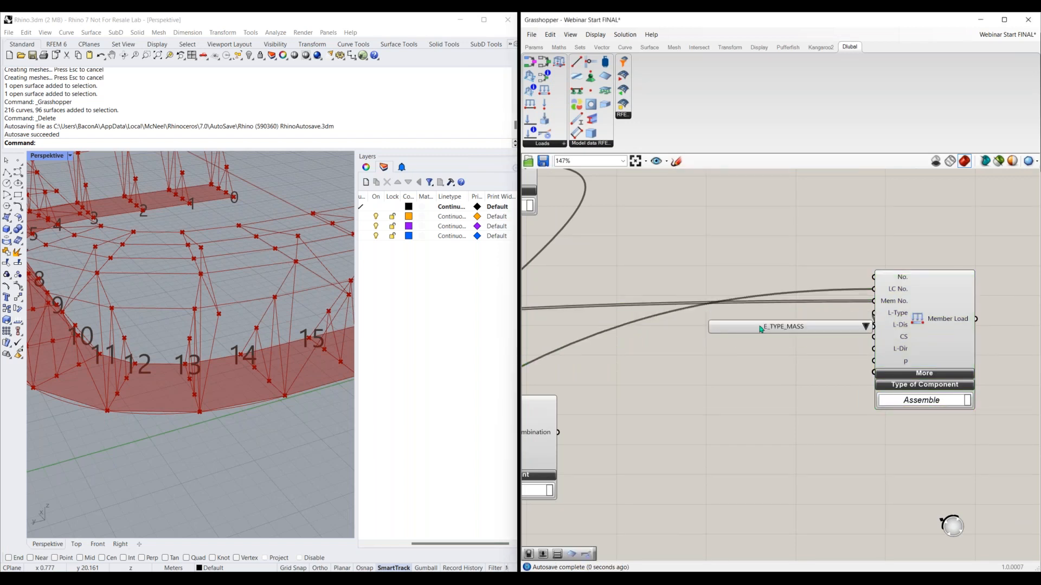
click(823, 316)
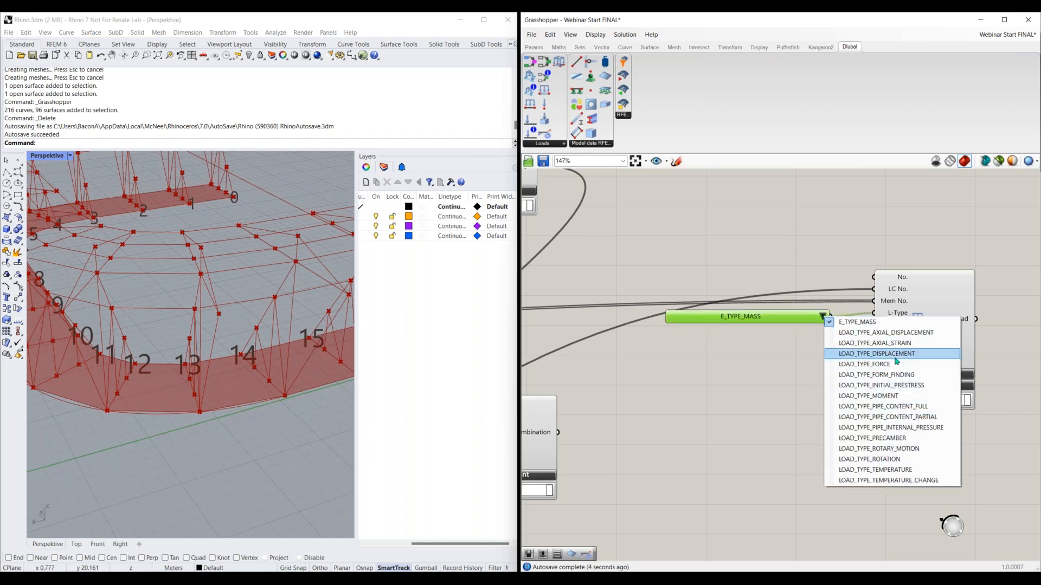
click(892, 372)
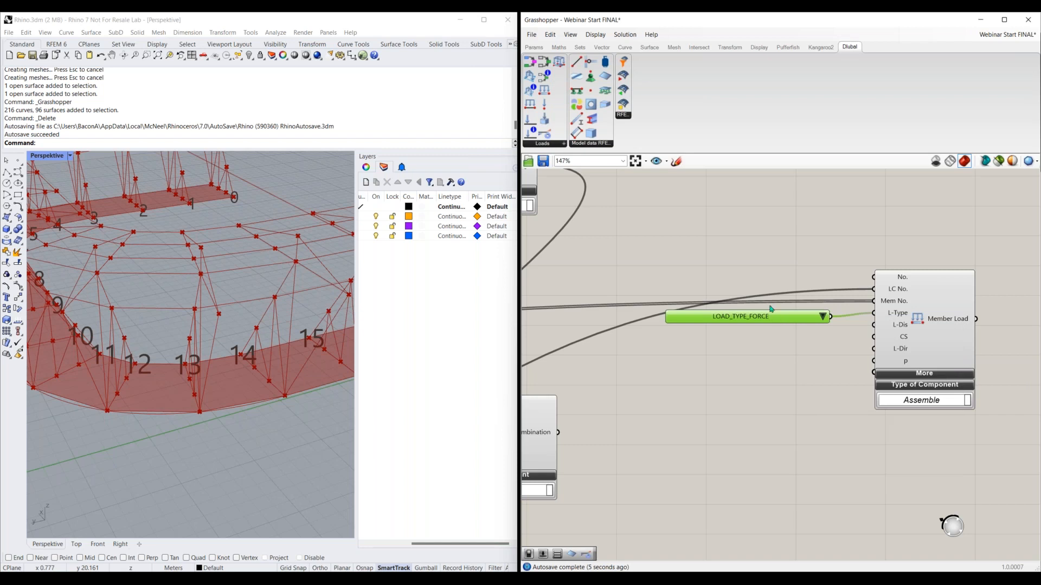
Add a Value List for the Member Load's L-Dis input and set it to LOAD_DISTRIBUTION_UNIFORM
double_click(760, 332)
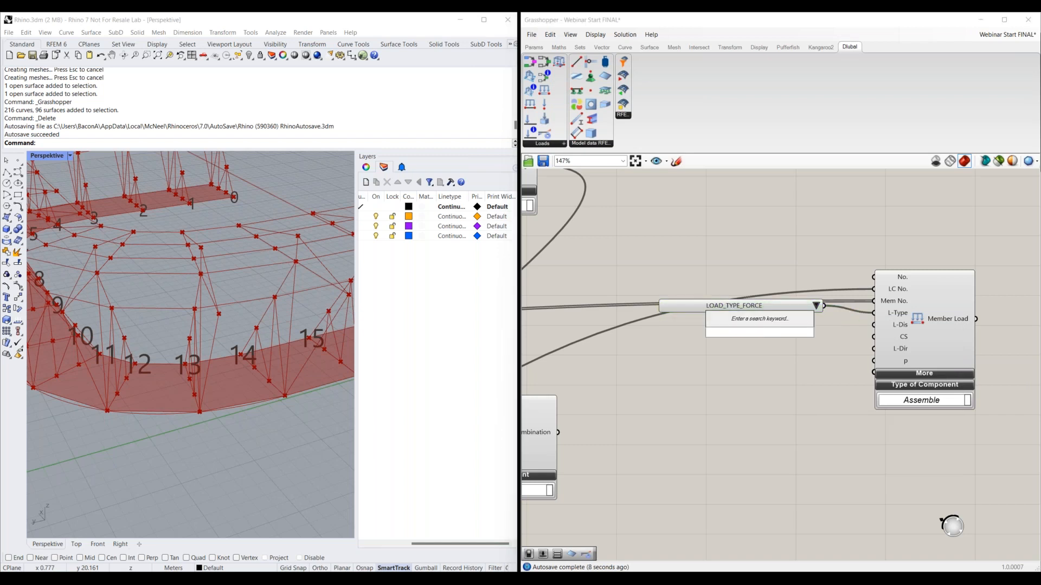
text(value list)
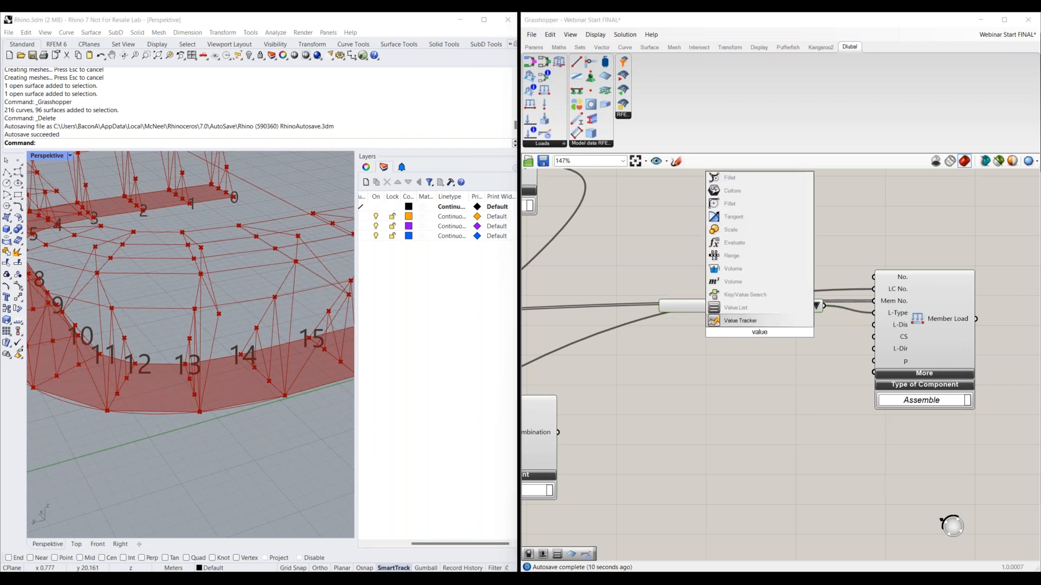
key(Return)
drag(850, 326, 728, 332)
click(860, 332)
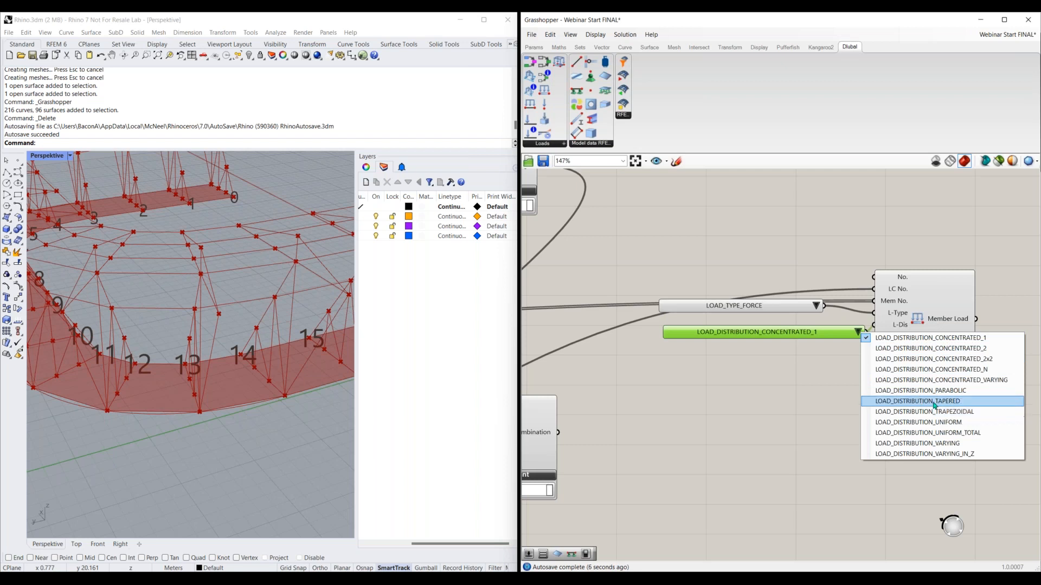
click(931, 422)
drag(800, 332, 784, 324)
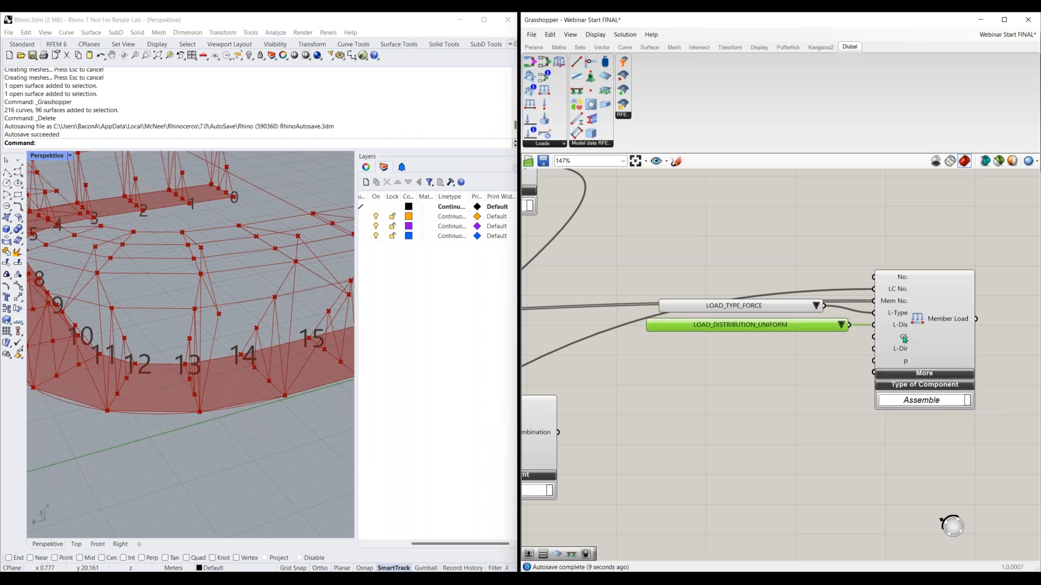
Add a number slider with value 1 and connect it to the Member Load's CS input
double_click(795, 355)
text(1)
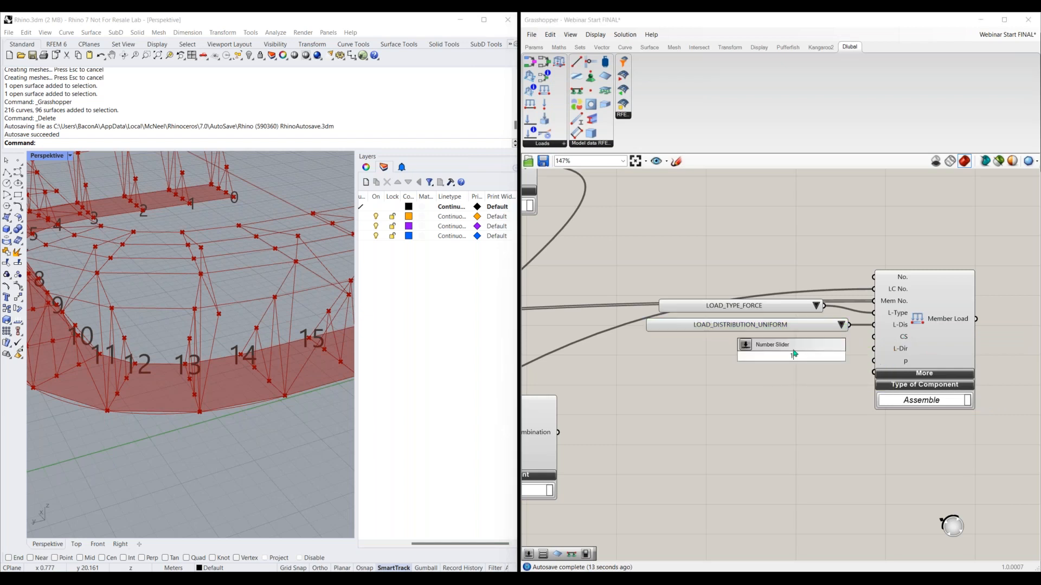
key(Return)
drag(874, 337, 840, 357)
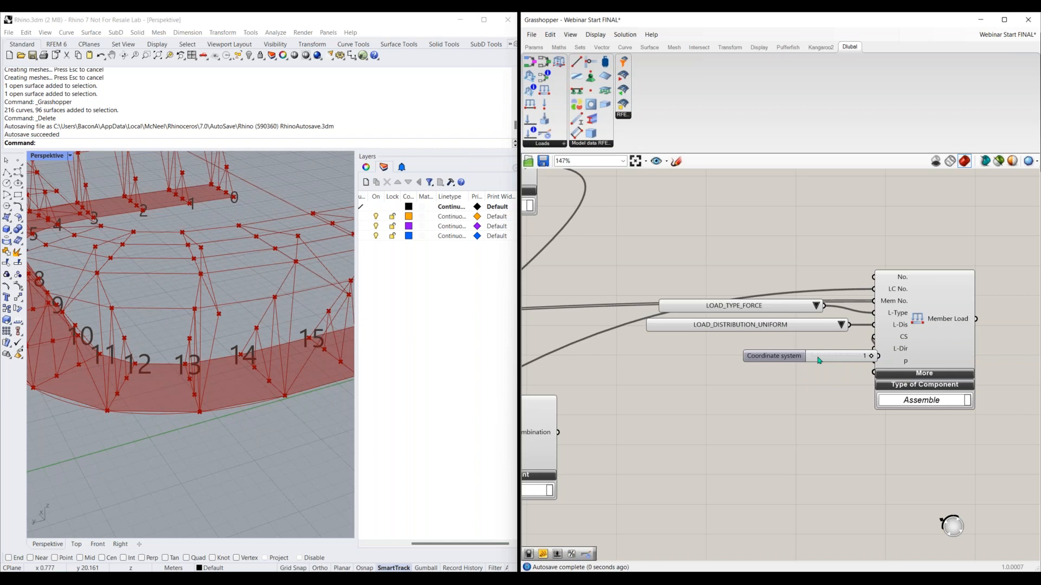
drag(756, 354, 758, 343)
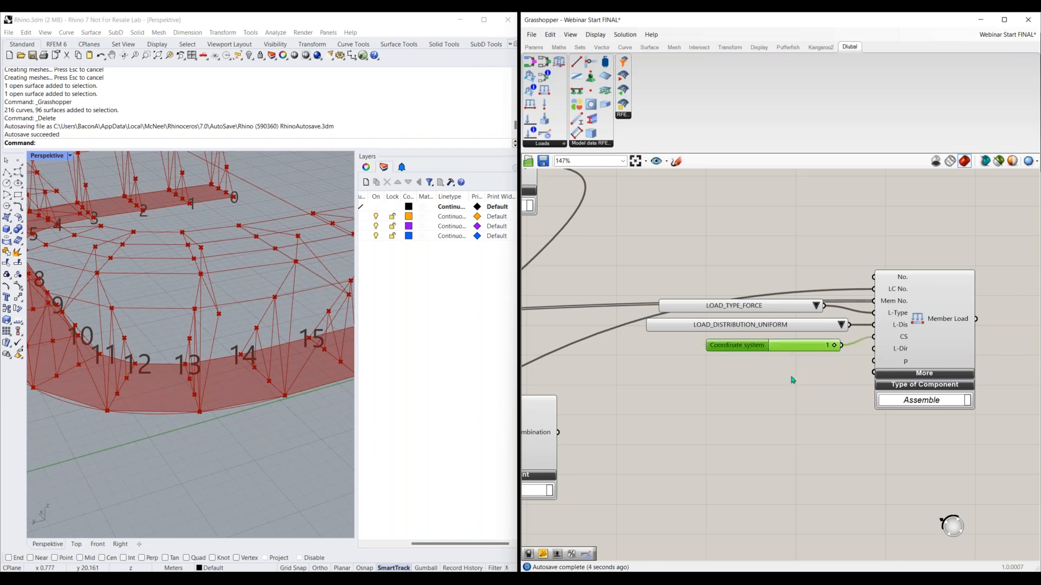
Copy the load distribution Value List onto the Member Load's L-Dir input and set it to LOAD_DIRECTION_GLOBAL_Z_OR_USER_DEFINED_W_TRUE
click(779, 332)
key(ctrl+c)
key(ctrl+v)
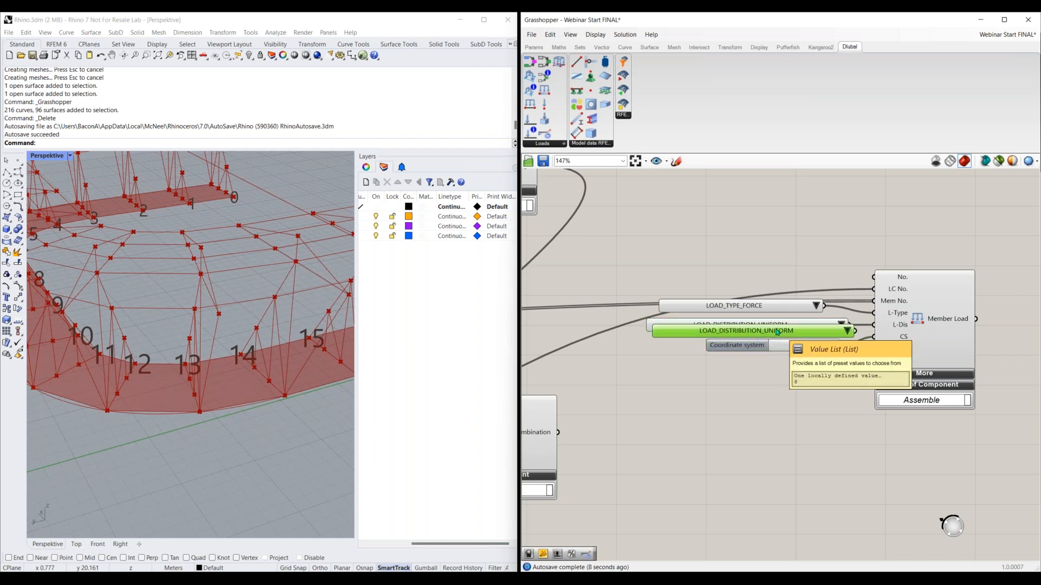
drag(779, 331, 757, 373)
drag(835, 373, 869, 352)
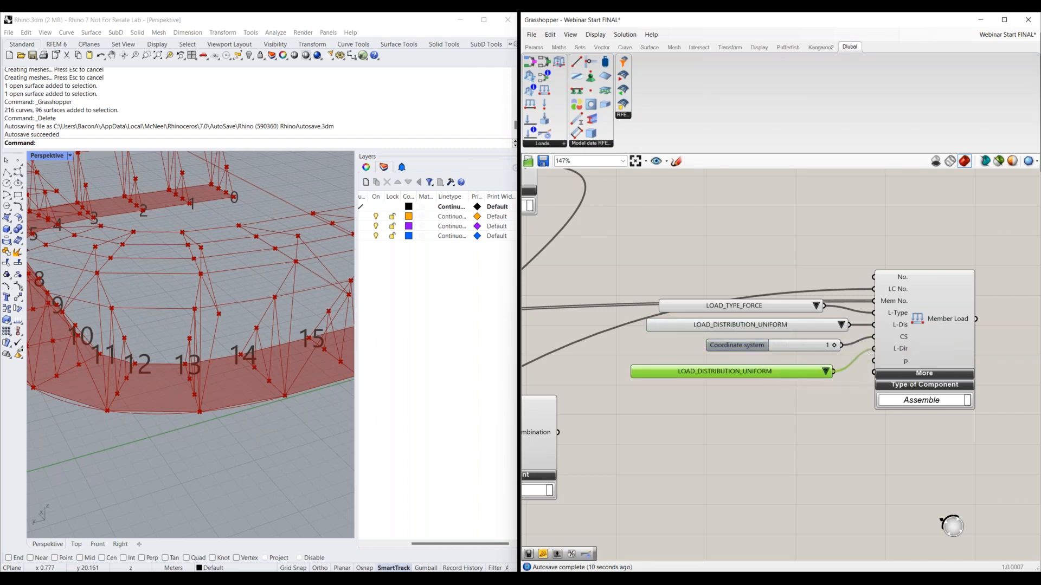
drag(748, 370, 704, 360)
click(838, 362)
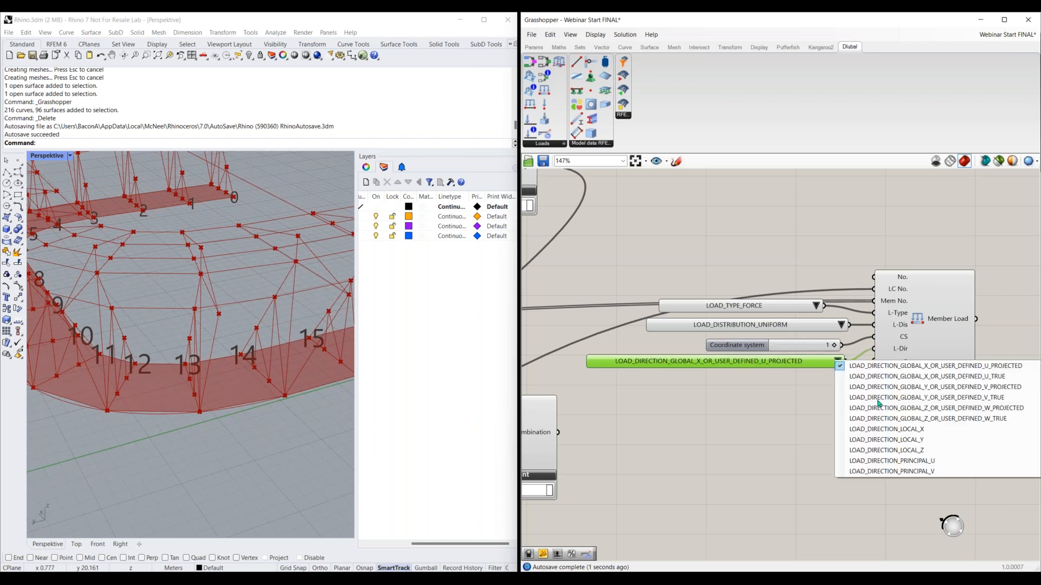
click(901, 419)
click(758, 344)
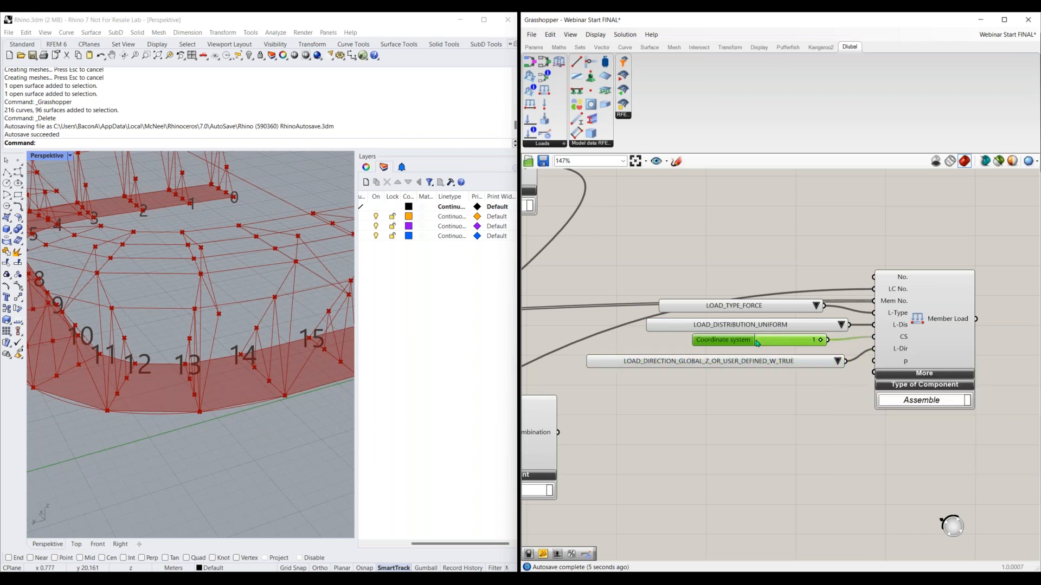
drag(763, 361, 756, 359)
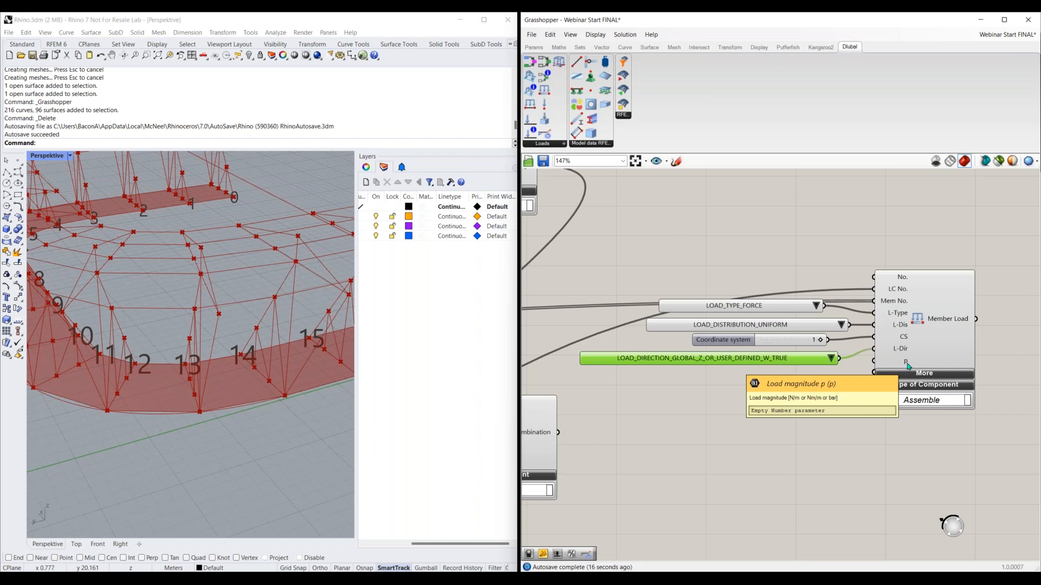
Add a Multiplication component below the load direction list and switch the canvas display from component icons to names
double_click(735, 445)
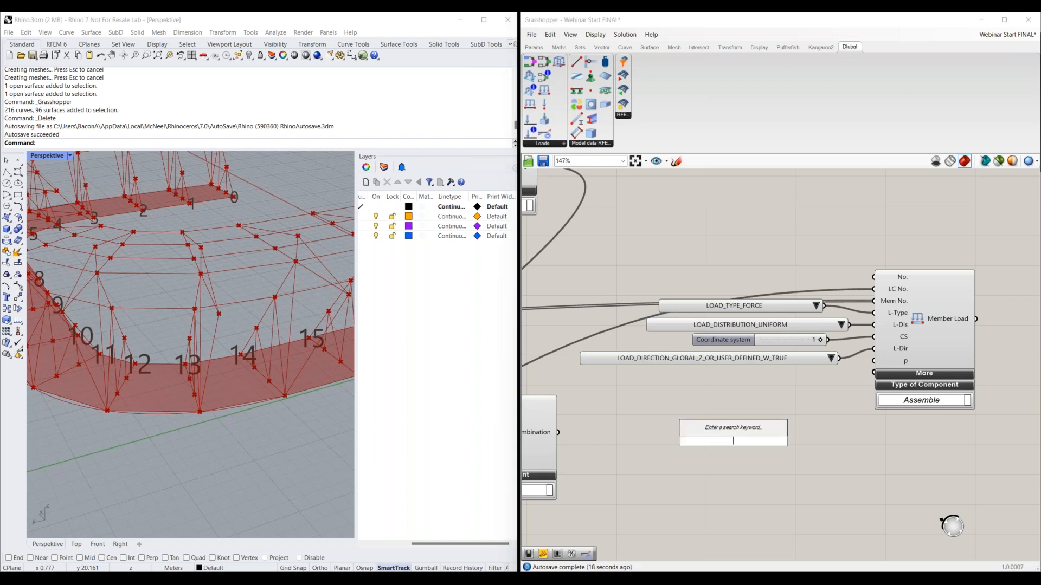
text(mult)
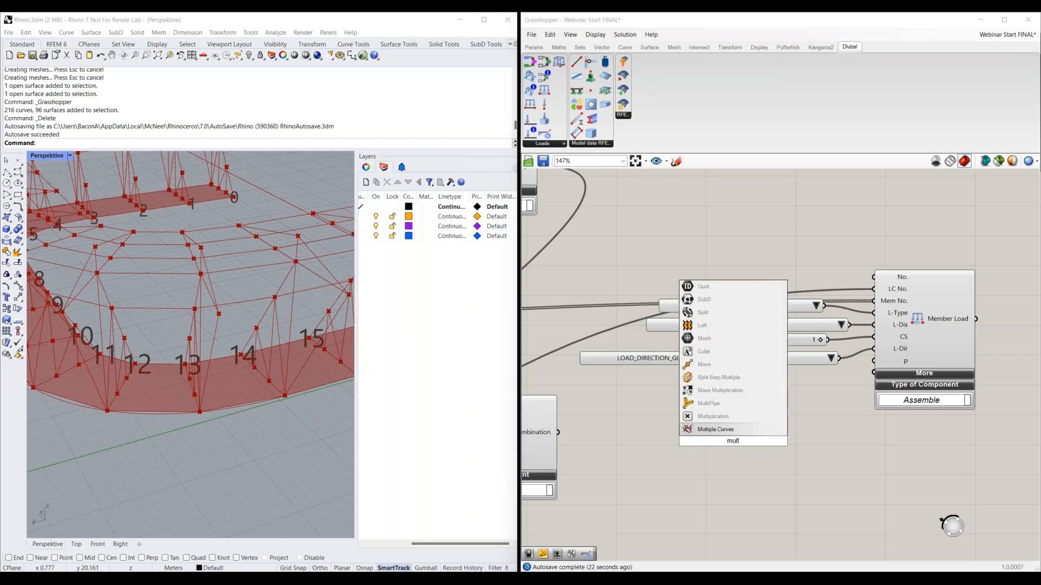
click(737, 416)
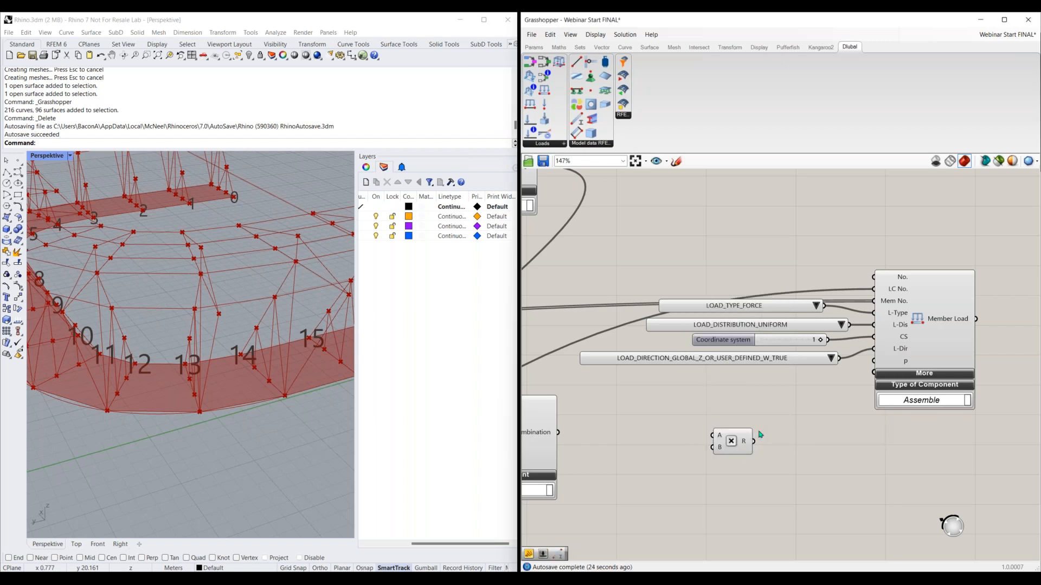
click(595, 34)
click(607, 46)
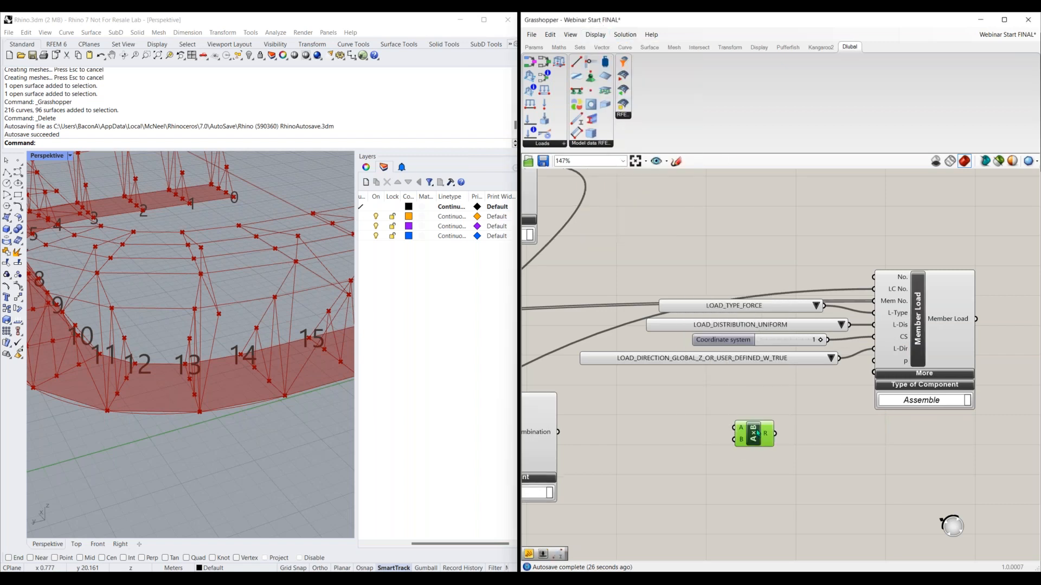
Rename the Multiplication component to "lb/ft to N/m" and shift it closer to the Member Load component
double_click(794, 413)
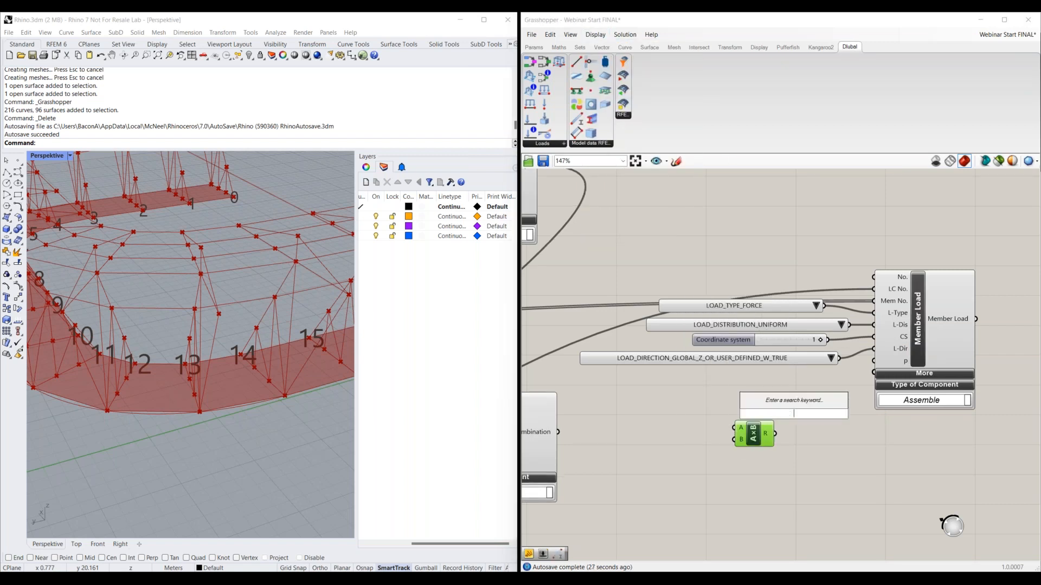
right_click(757, 434)
double_click(808, 439)
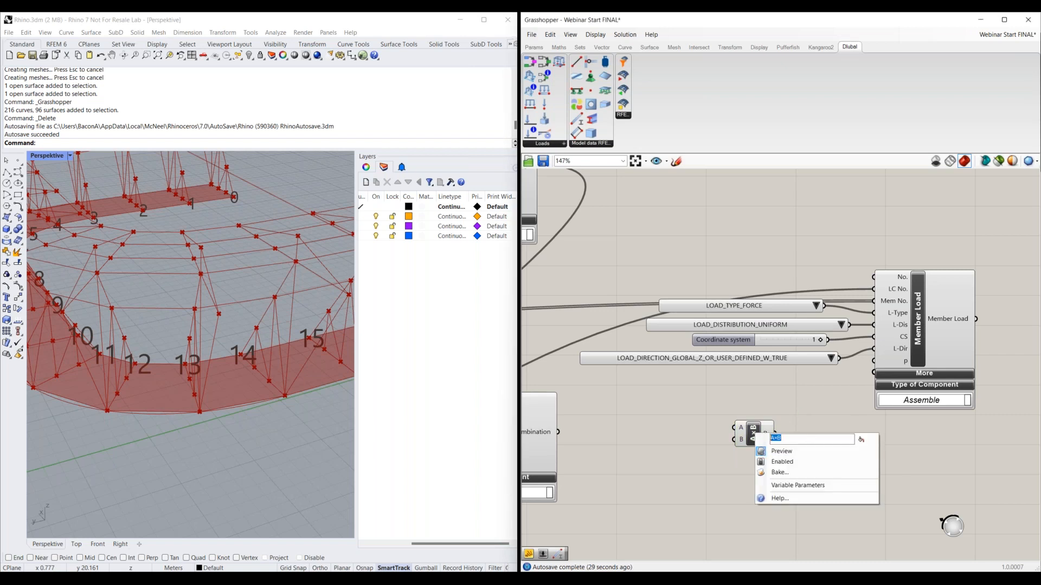
key(BackSpace)
text(lb/ft to N/m)
key(Return)
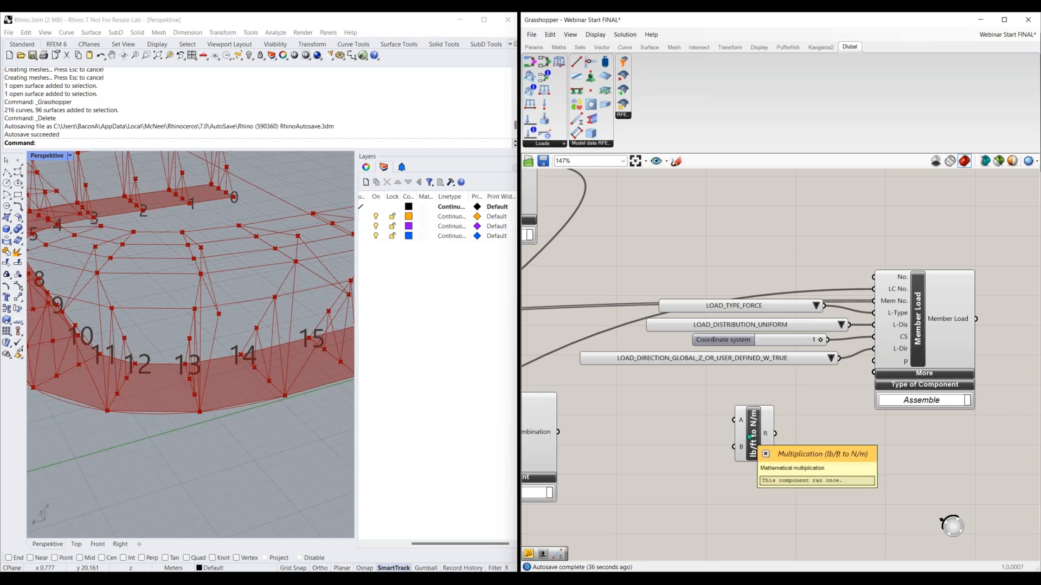
drag(750, 436, 789, 434)
Add a number slider with value 1000 and connect it to input A of the lb/ft to N/m multiplication
double_click(724, 425)
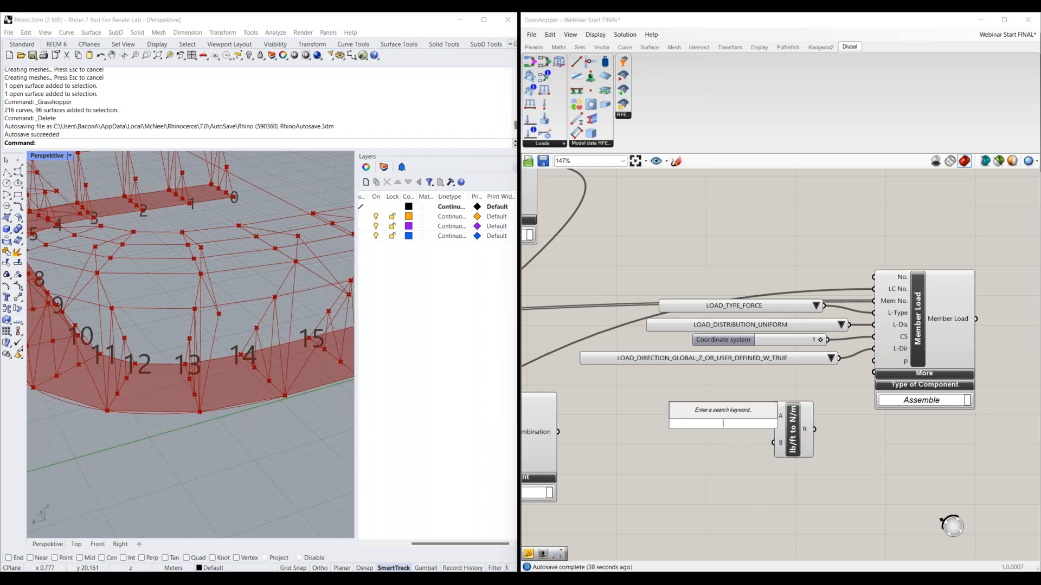
text(1000)
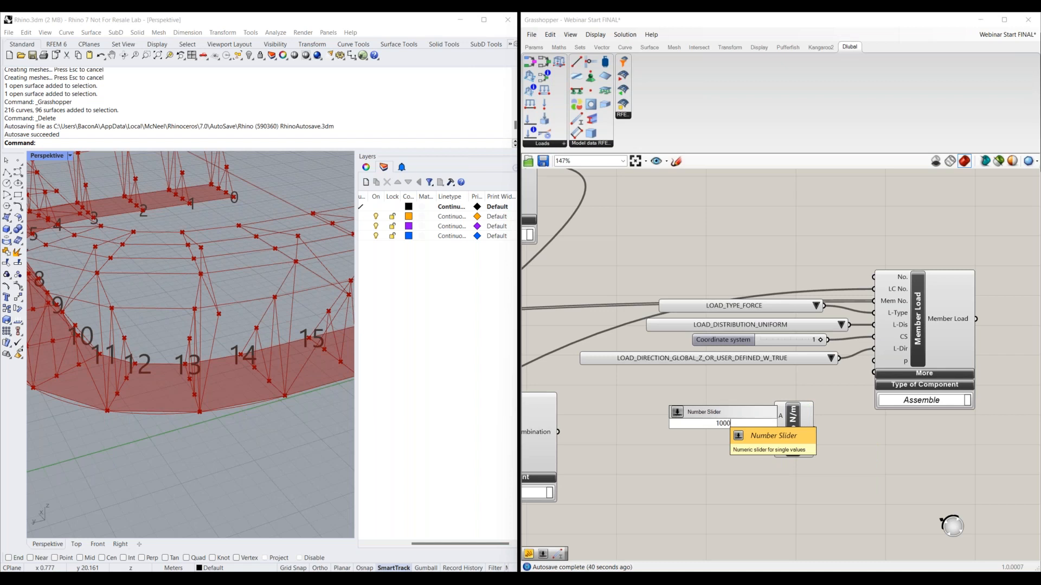
key(Return)
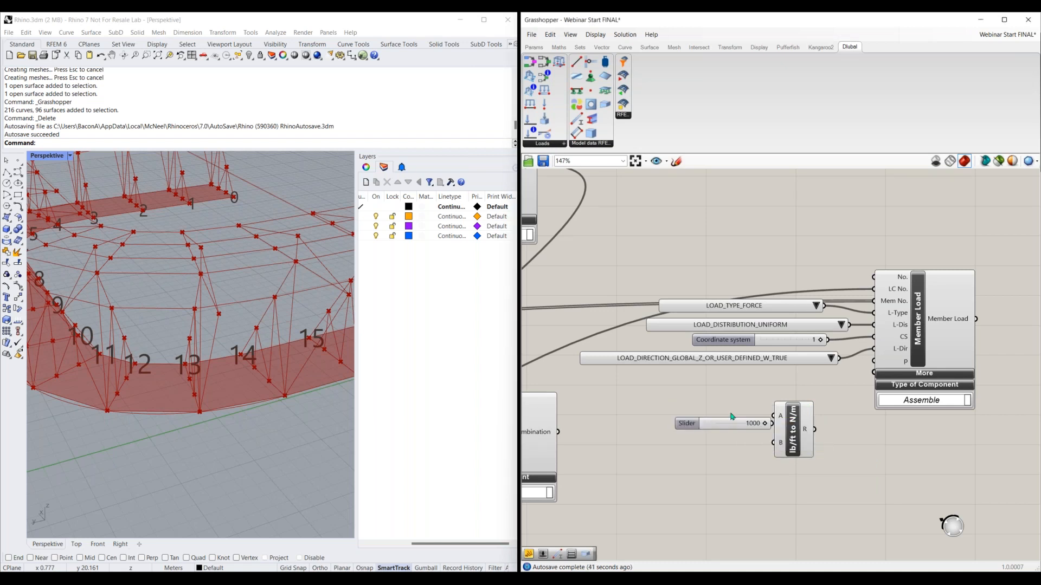
drag(736, 406, 772, 420)
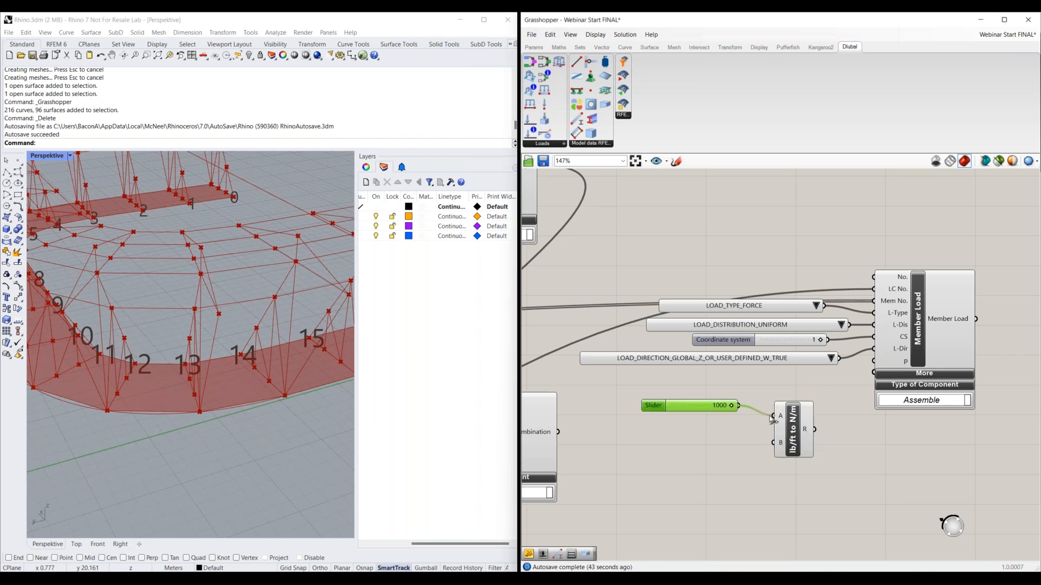
Add a panel containing 1.36 for the multiplication's B input and connect the result to the Member Load's p input
double_click(713, 434)
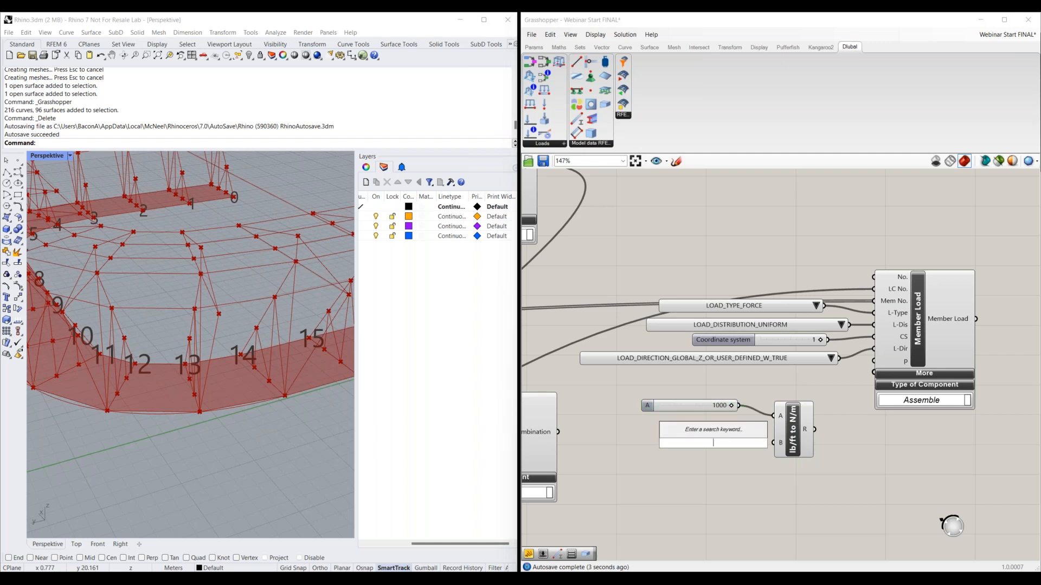
text(")
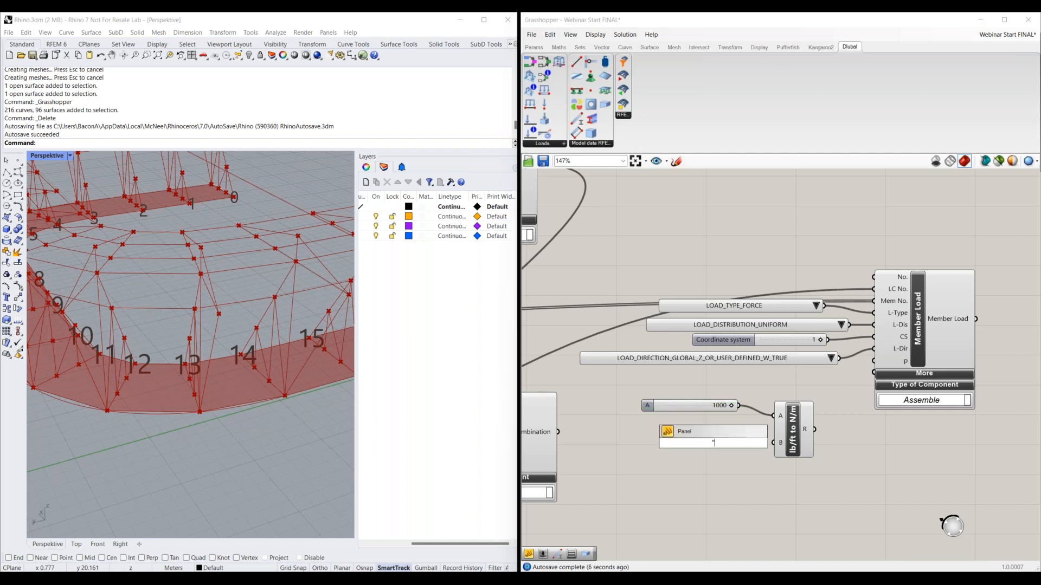
text(1.36)
key(Return)
drag(730, 443, 876, 361)
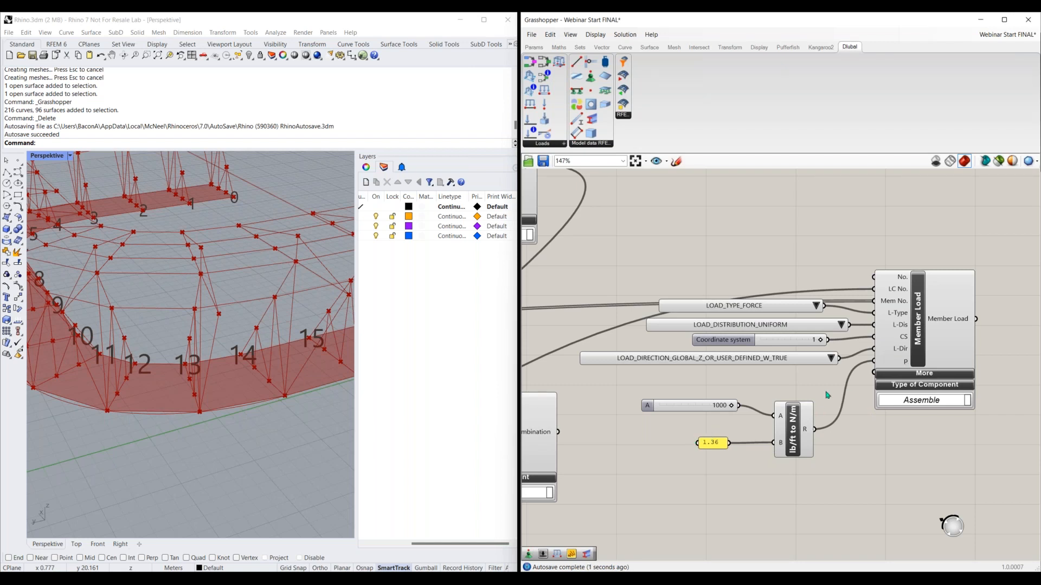
drag(831, 391, 643, 481)
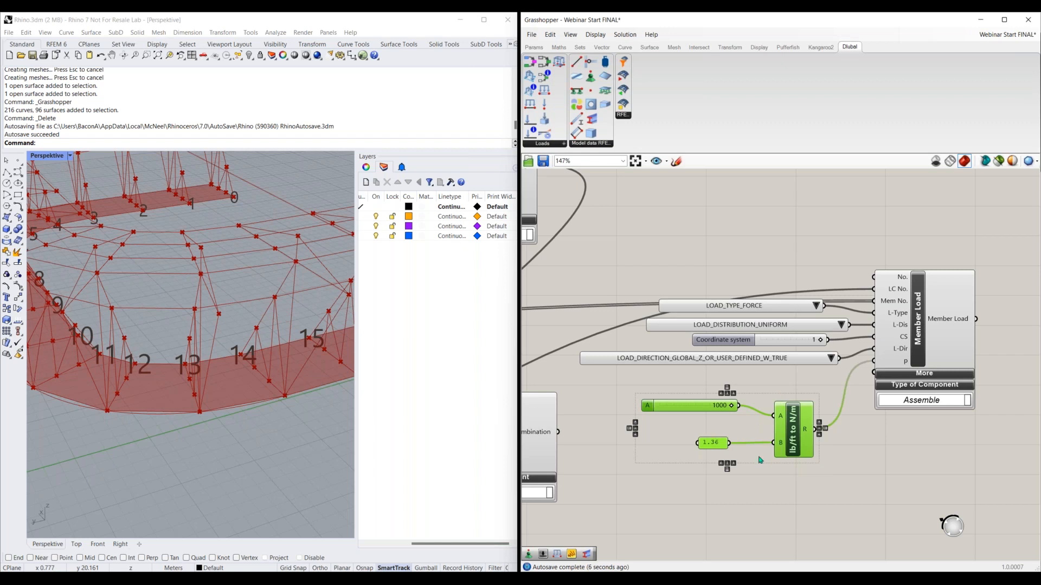
click(802, 469)
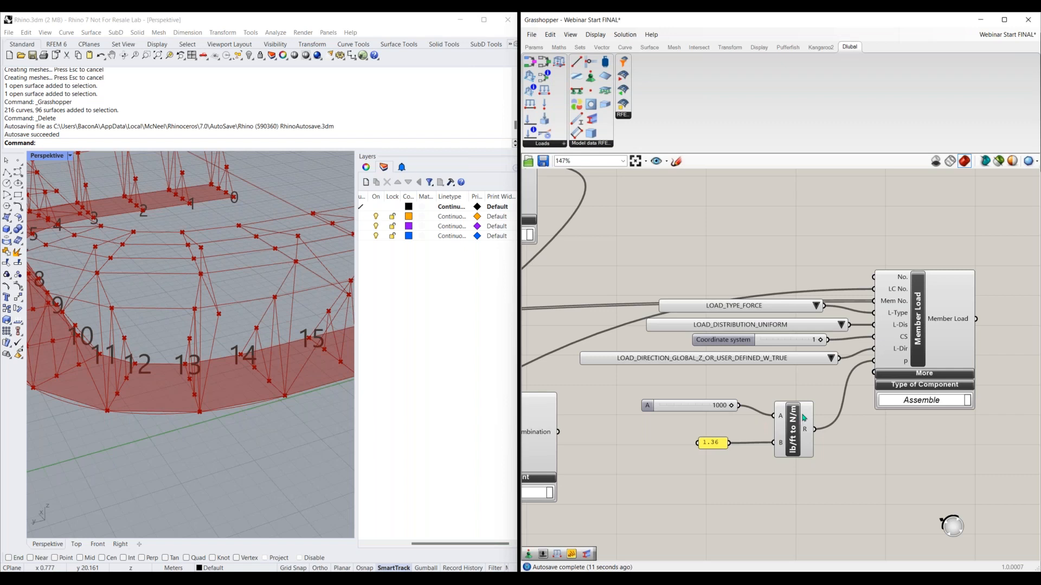
Place an RFEM Export component on the free canvas area beyond the Member Load component
right_drag(951, 341, 854, 359)
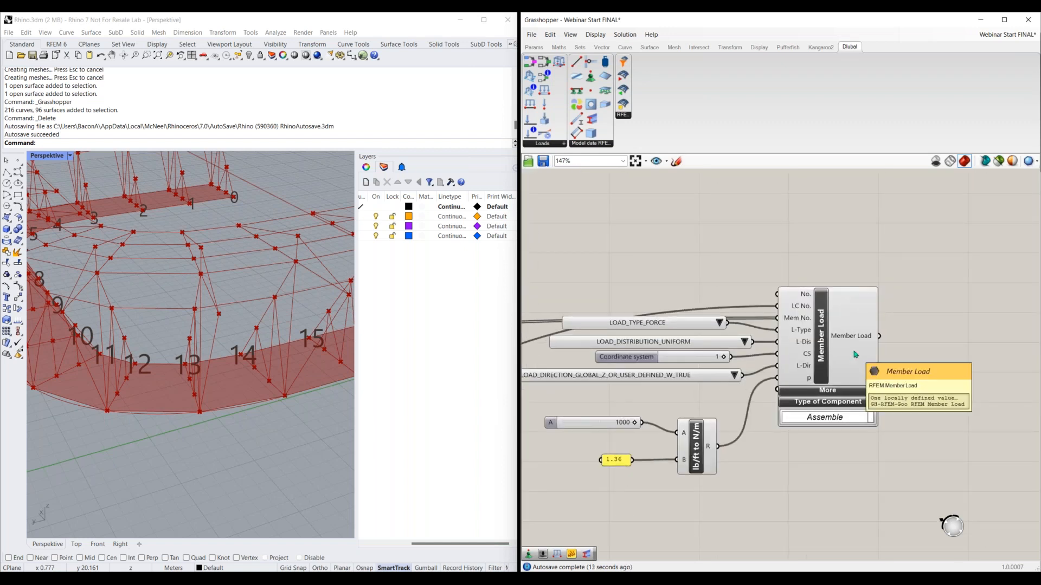
scroll(774, 374, down, 2)
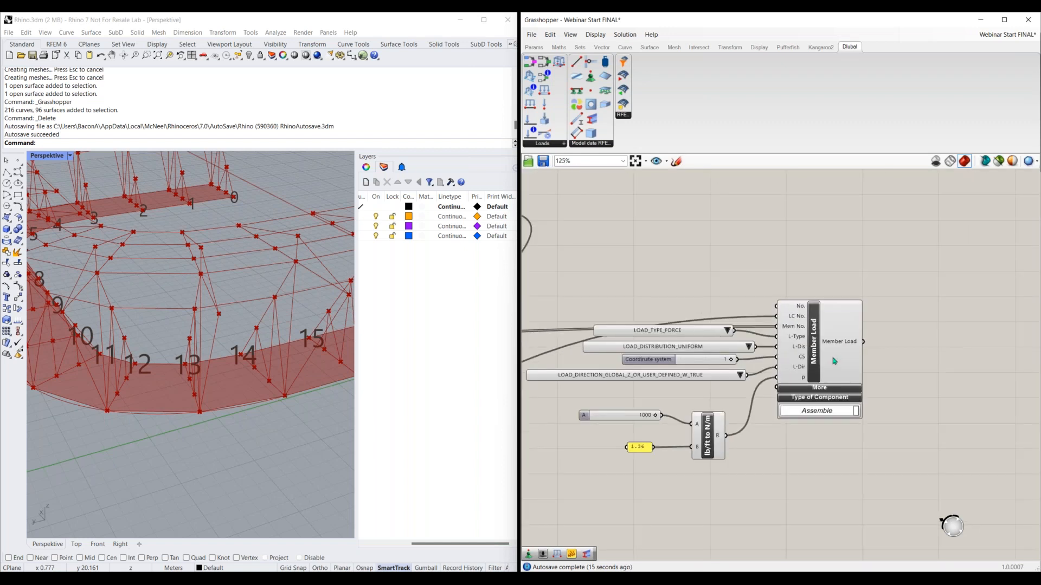
scroll(834, 362, down, 1)
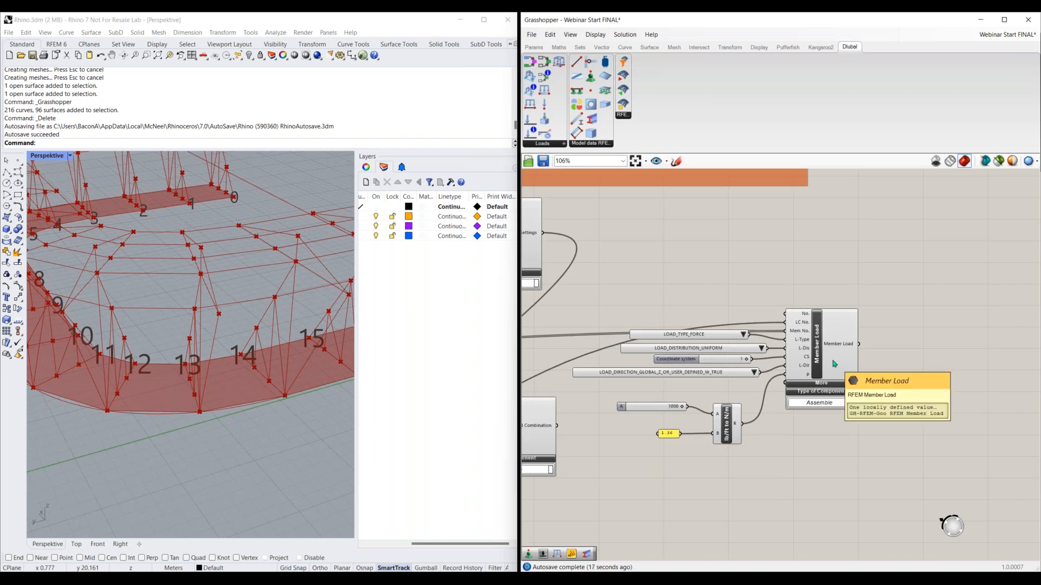
right_drag(913, 332, 703, 351)
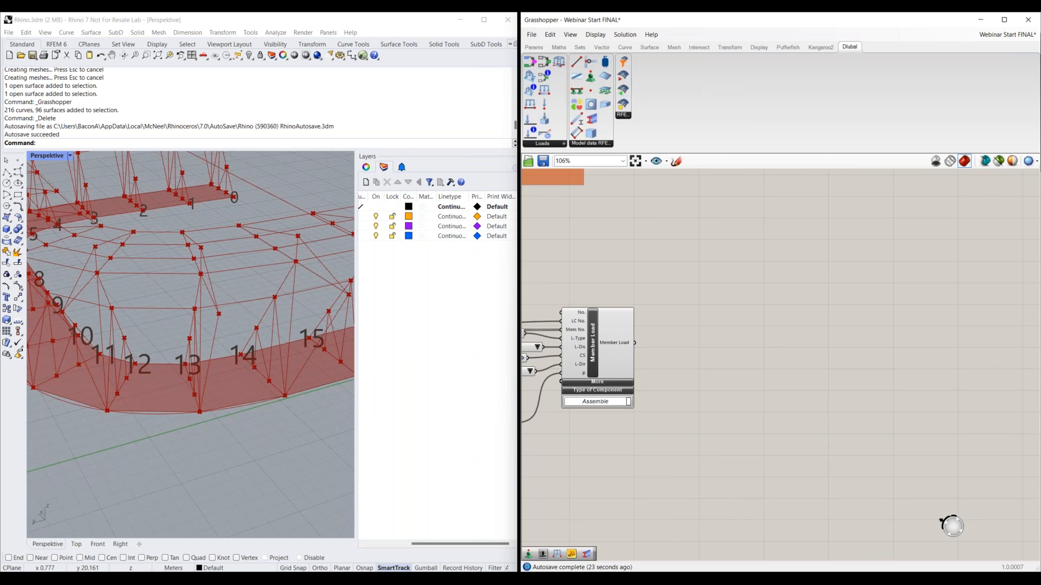
click(802, 335)
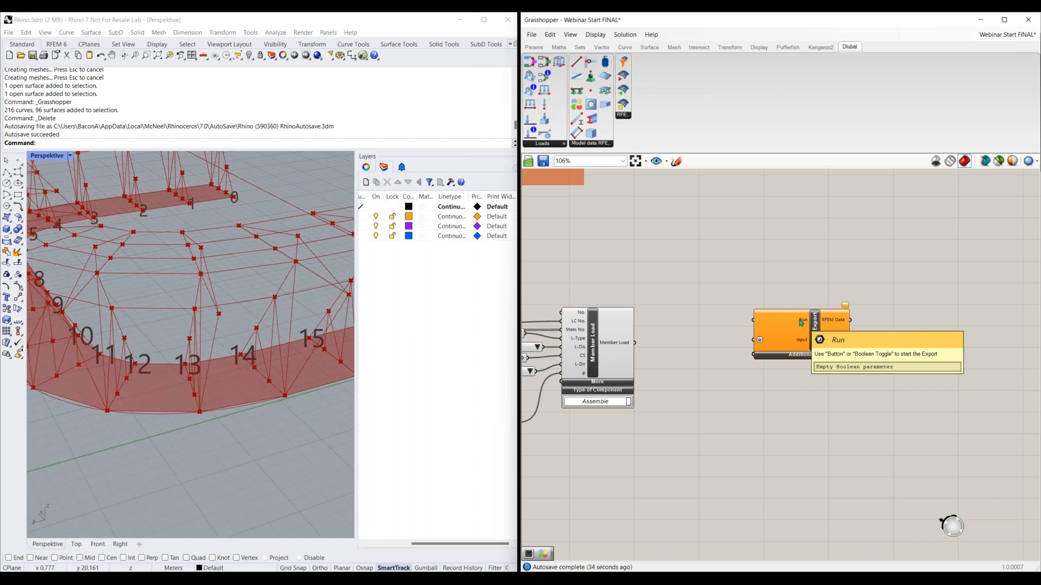
Add a Button component and connect it to the RFEM Export component's Run input
double_click(692, 277)
text(butto)
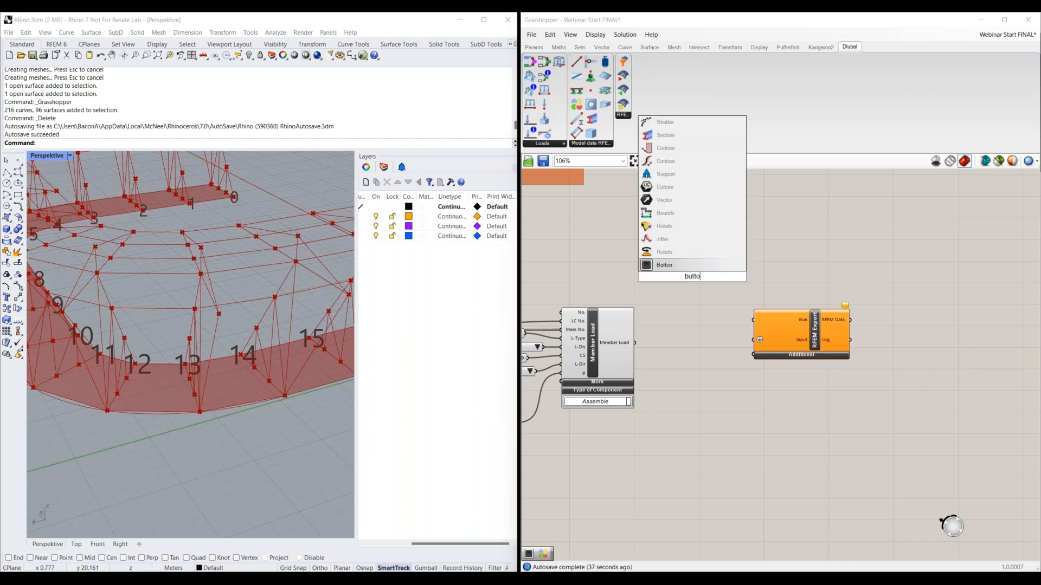
key(Return)
drag(716, 277, 753, 320)
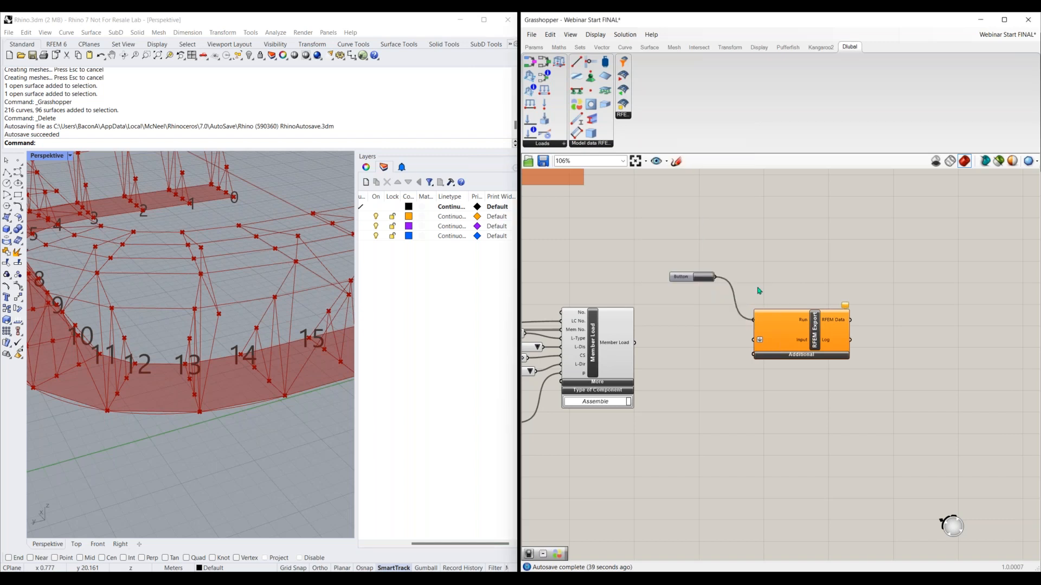
Add a Boolean Toggle, connect it to the RFEM Export component's Run input and switch it to True
double_click(702, 256)
text(boolea)
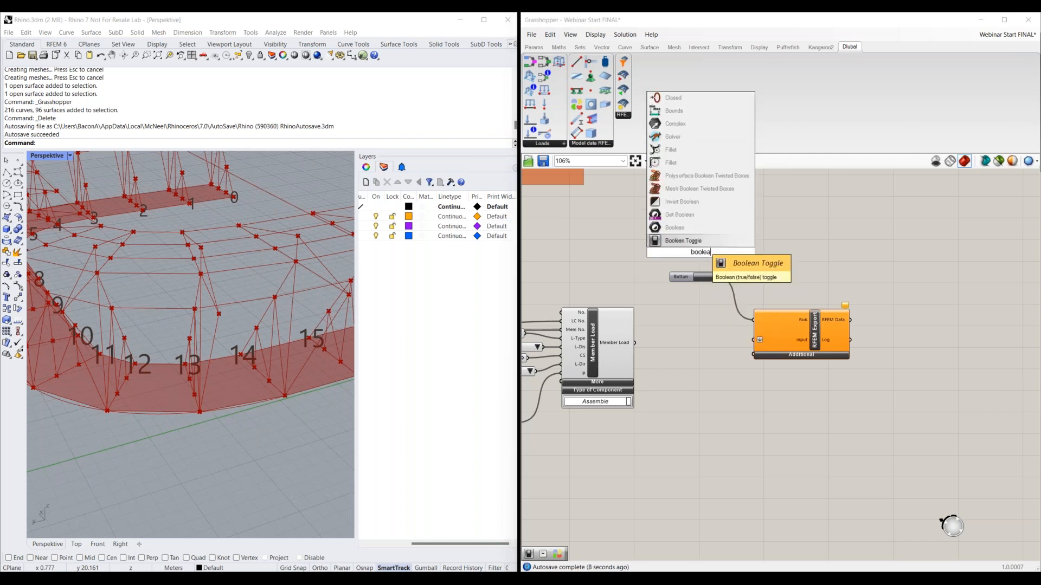
key(Return)
drag(754, 319, 714, 258)
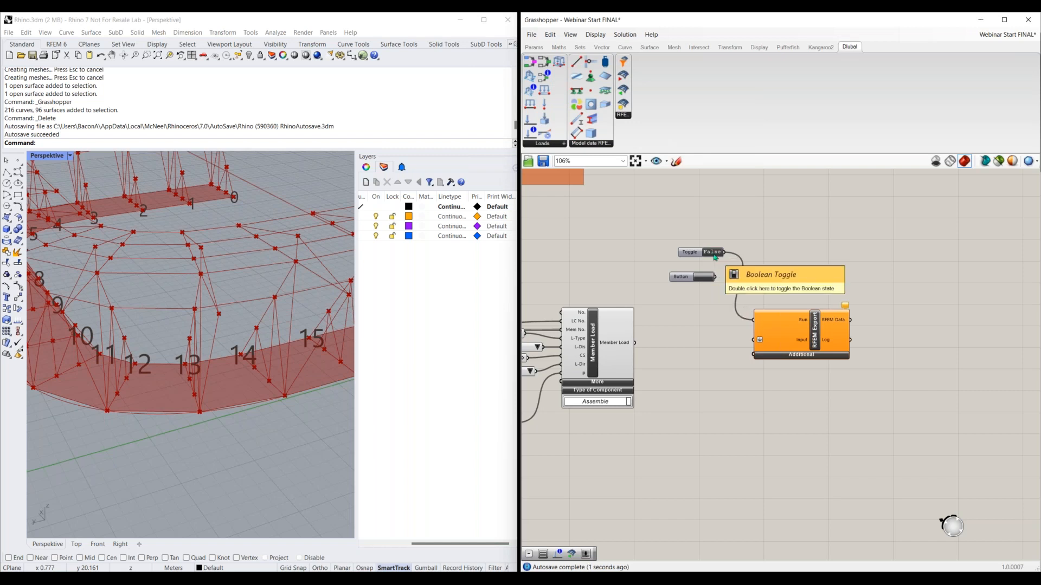
double_click(713, 253)
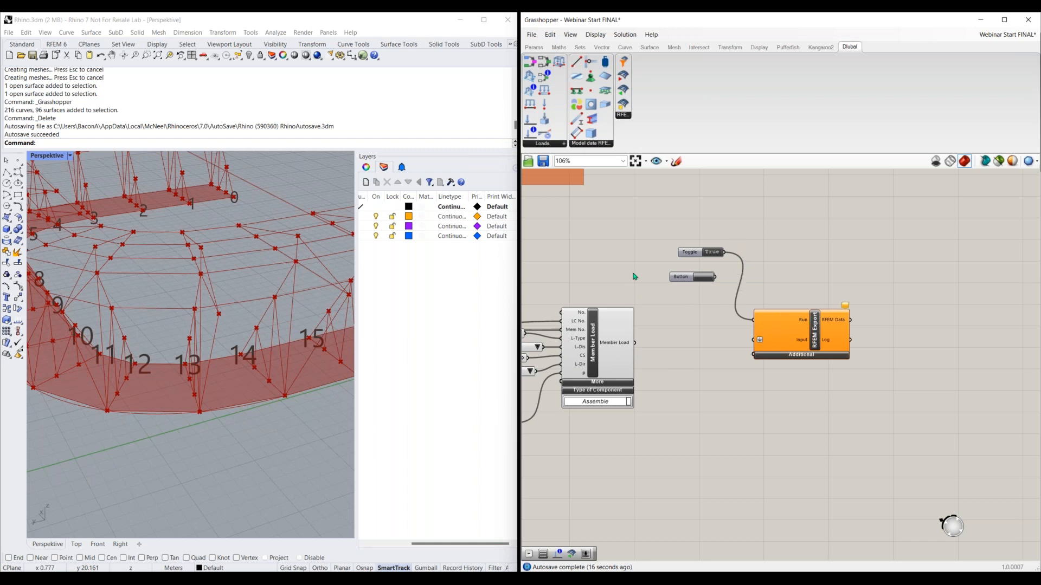
Delete the Boolean Toggle and reconnect the Button to the RFEM Export component's Run input
click(698, 255)
key(Delete)
drag(715, 277, 753, 322)
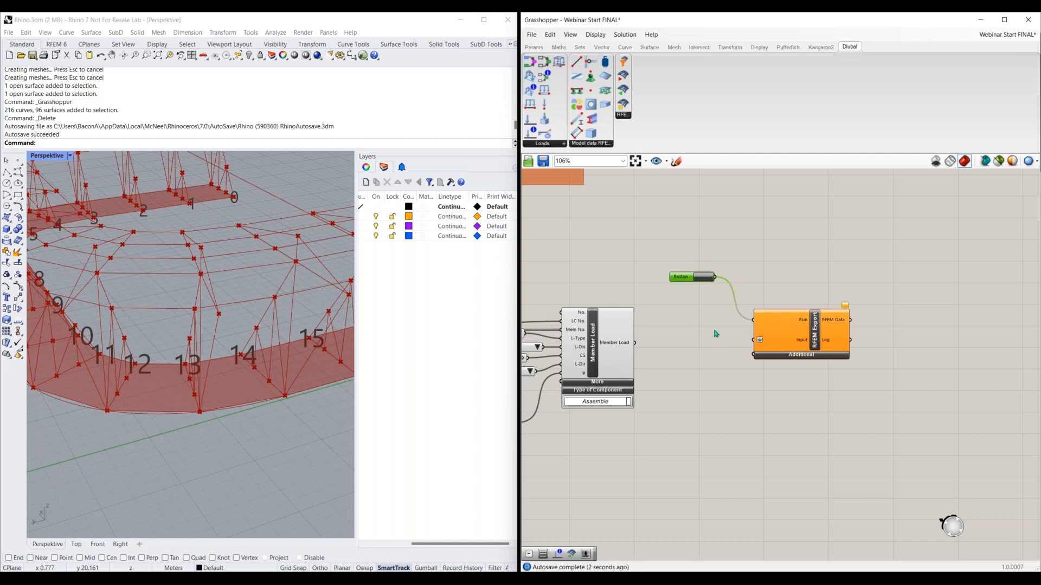
Connect the Member Load and Load Combination outputs to the RFEM Export Input, moving the export component near the Load Combination
scroll(718, 336, down, 1)
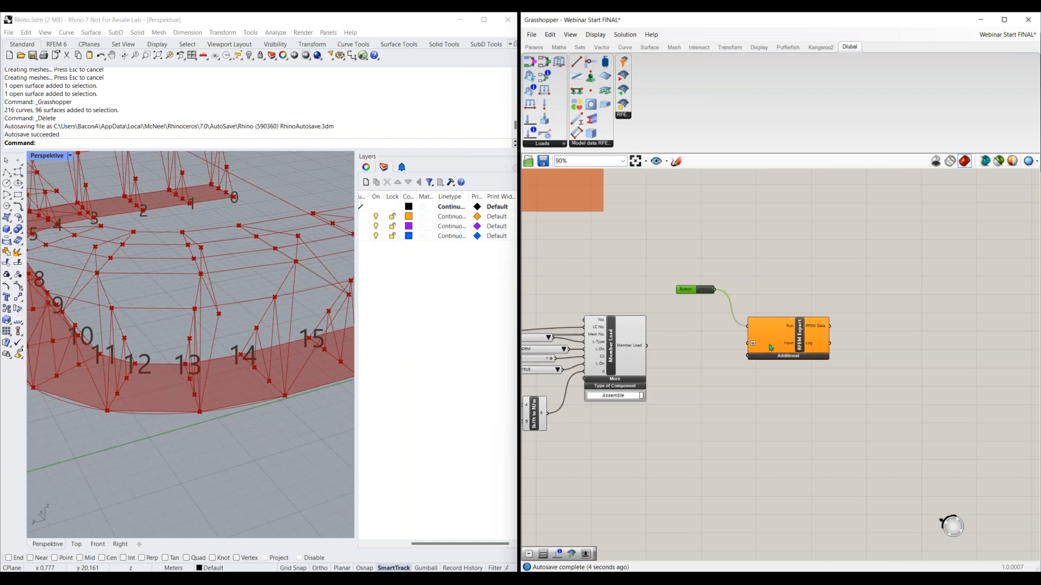
click(747, 355)
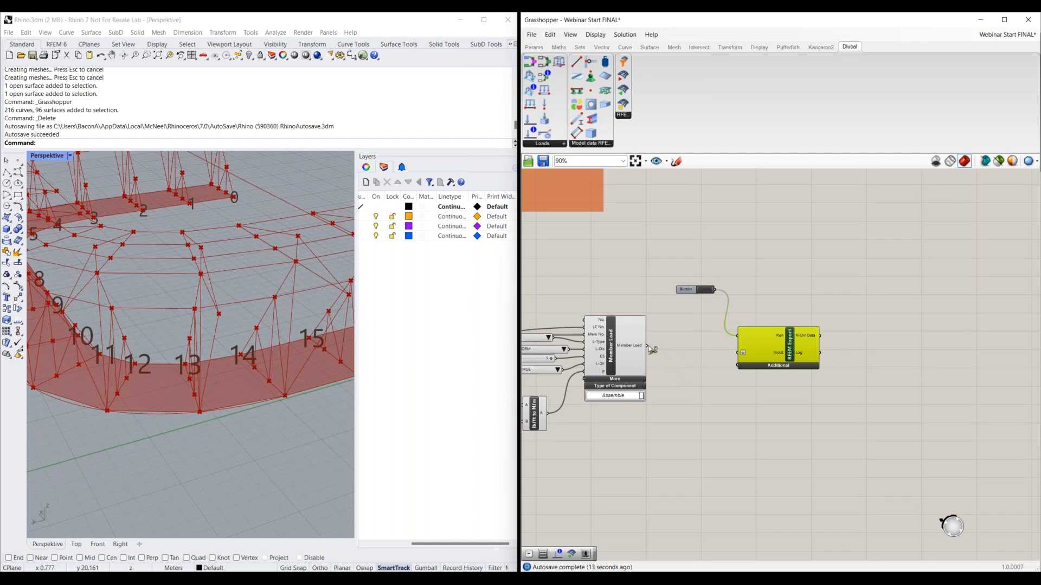
drag(651, 350, 660, 414)
right_drag(612, 458, 870, 355)
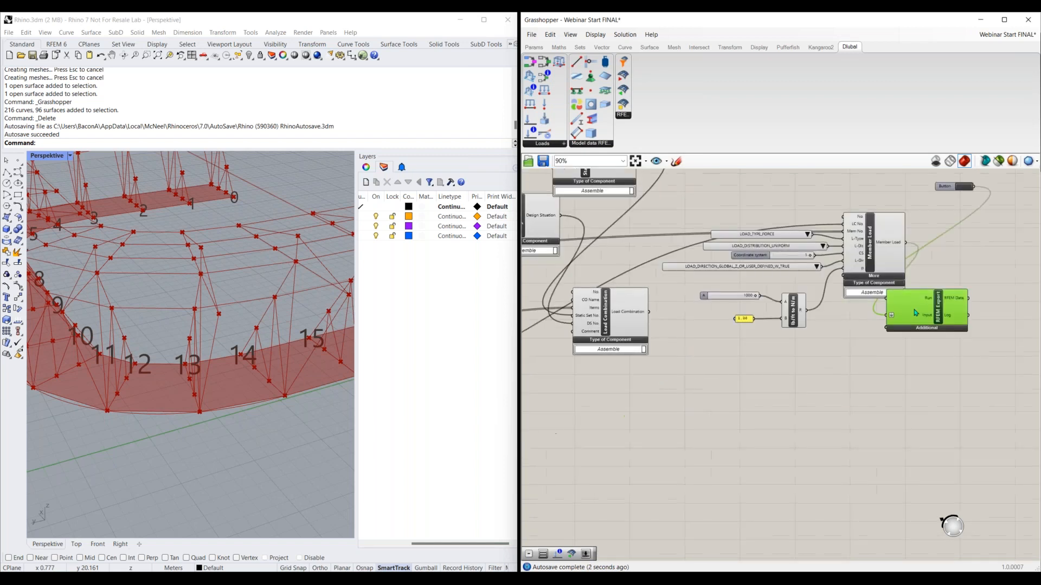
drag(915, 312, 727, 376)
drag(650, 312, 699, 380)
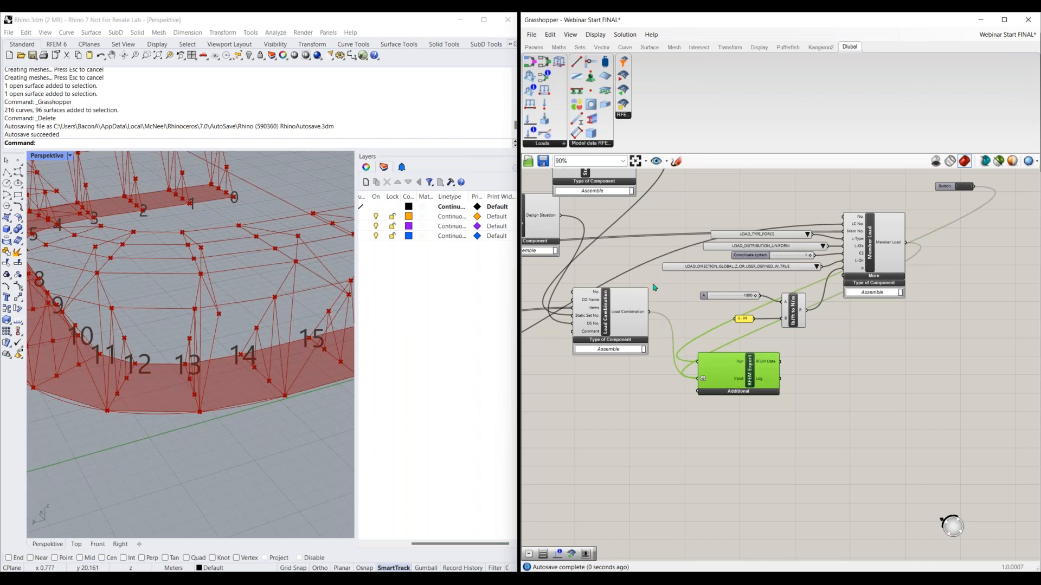
Connect the second-order Static Analysis Settings and the Design Situation outputs to the RFEM Export Input
right_drag(638, 170, 661, 206)
shift+drag(659, 185, 721, 415)
shift+drag(584, 254, 720, 415)
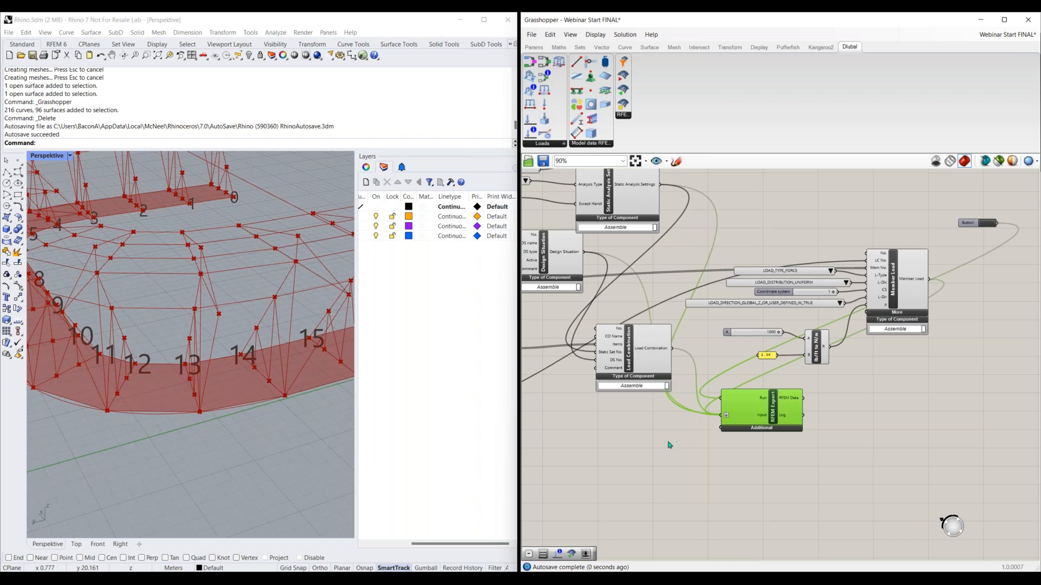
Move the RFEM Export component near the load cases and connect the Dead Load and Live Load outputs to its Input
scroll(669, 444, down, 2)
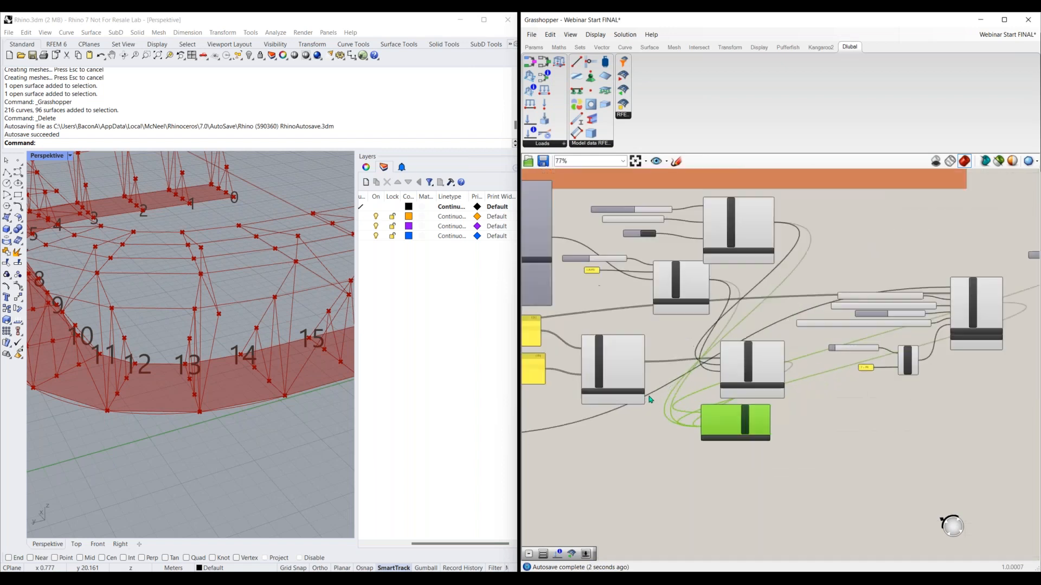
scroll(650, 400, up, 2)
right_drag(647, 357, 744, 343)
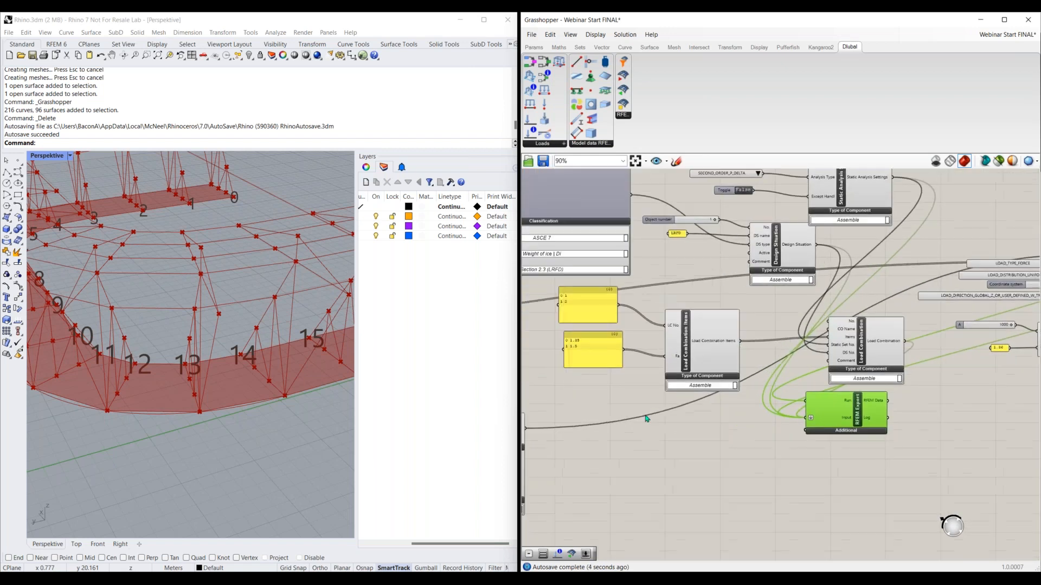
right_drag(647, 417, 714, 398)
drag(898, 402, 714, 428)
drag(584, 265, 690, 428)
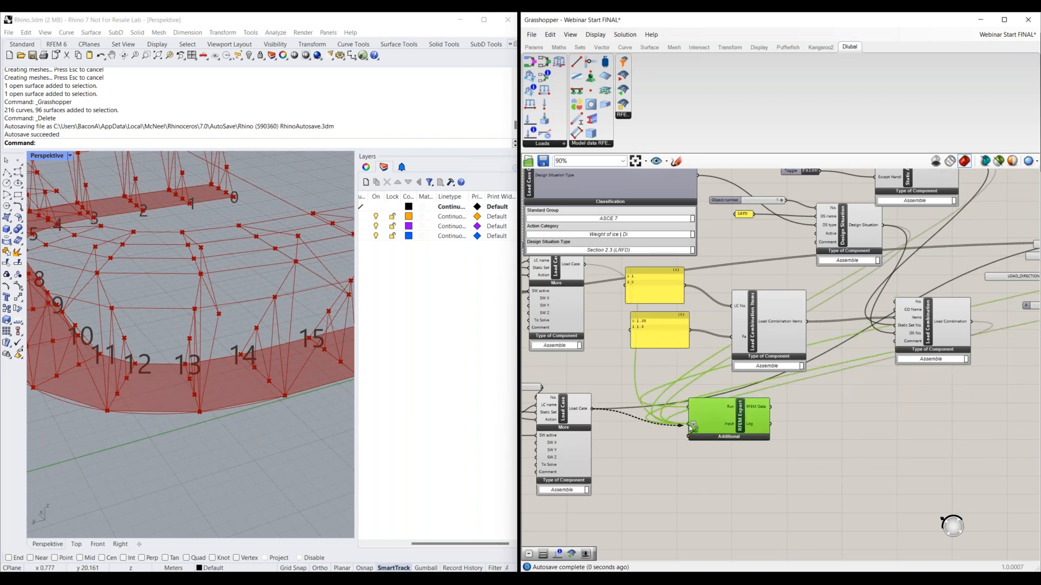
Move the RFEM Export component further upstream and connect the geometrically linear Static Analysis Settings to its Input
scroll(798, 420, down, 2)
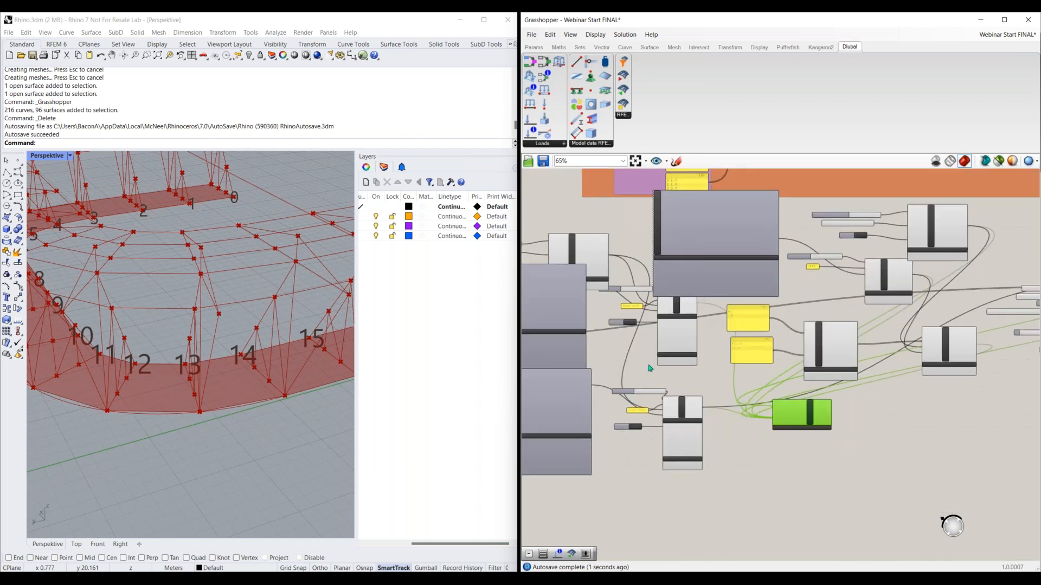
drag(798, 420, 636, 365)
scroll(601, 306, up, 2)
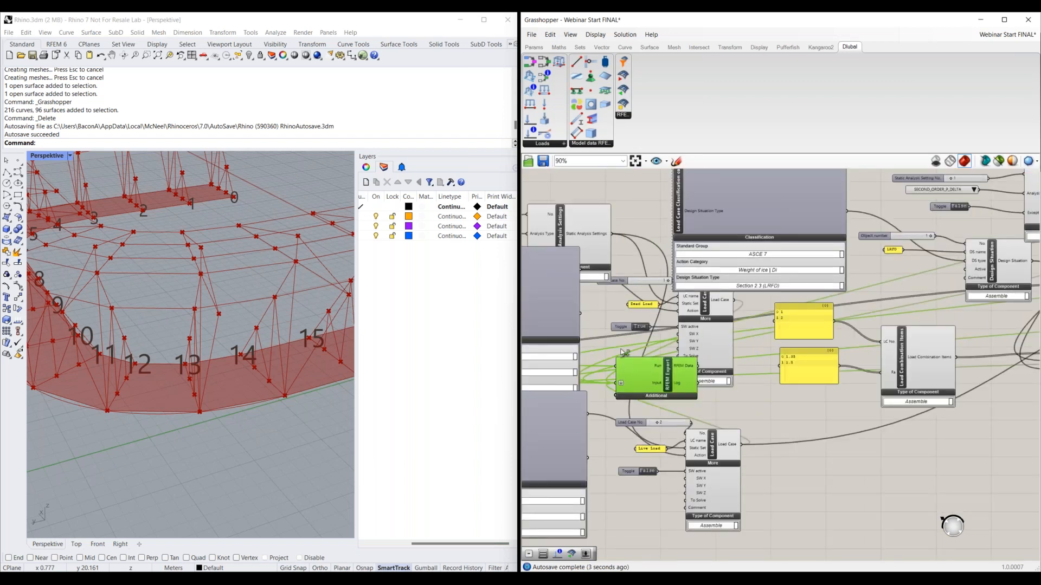
shift+drag(612, 233, 616, 382)
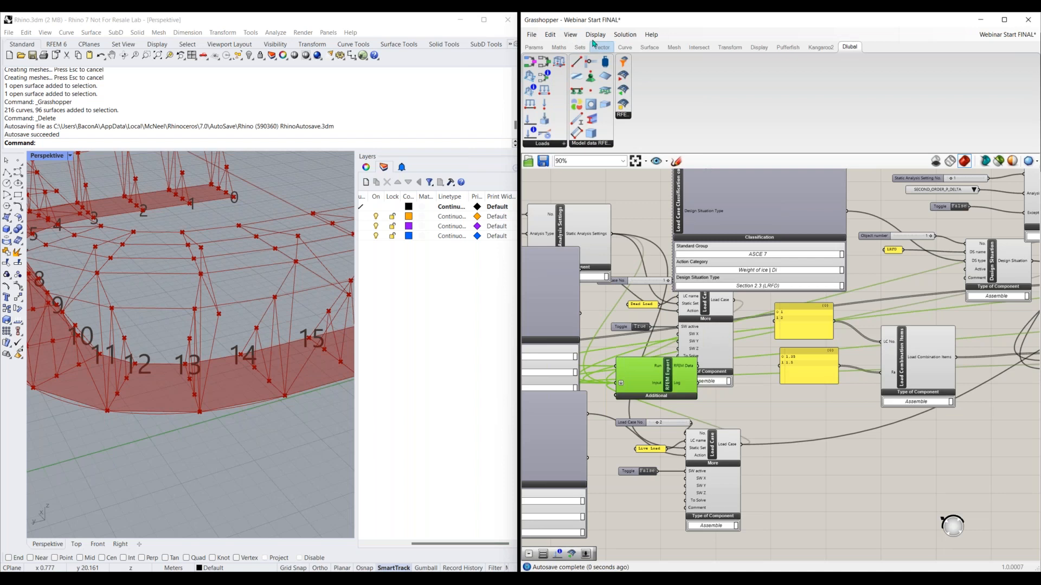
Switch the canvas display so components show icons instead of names
click(595, 45)
click(597, 37)
click(606, 46)
Move the RFEM Export component beside the structural components and connect Surface Support, Surface, Member and Section to its Input
right_drag(633, 297, 776, 261)
drag(790, 346, 652, 346)
right_drag(602, 350, 844, 343)
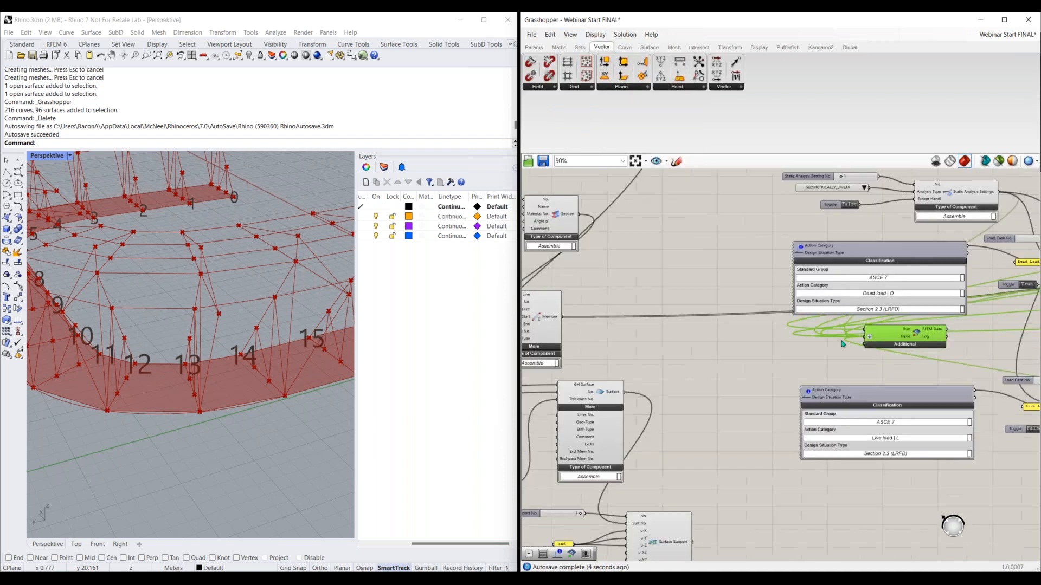
drag(906, 341, 726, 352)
drag(694, 542, 685, 348)
shift+drag(636, 389, 685, 349)
shift+drag(560, 318, 685, 348)
shift+drag(577, 214, 686, 350)
Connect both Material components and the Thickness component to the RFEM Export Input
scroll(657, 241, down, 1)
right_drag(658, 241, 658, 350)
shift+drag(602, 233, 680, 445)
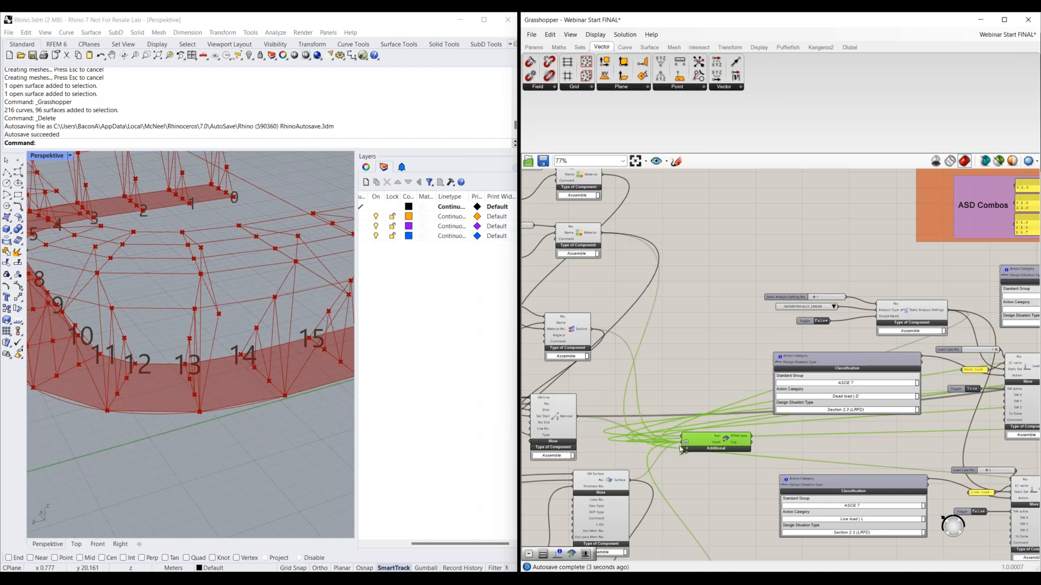
right_drag(658, 302, 665, 358)
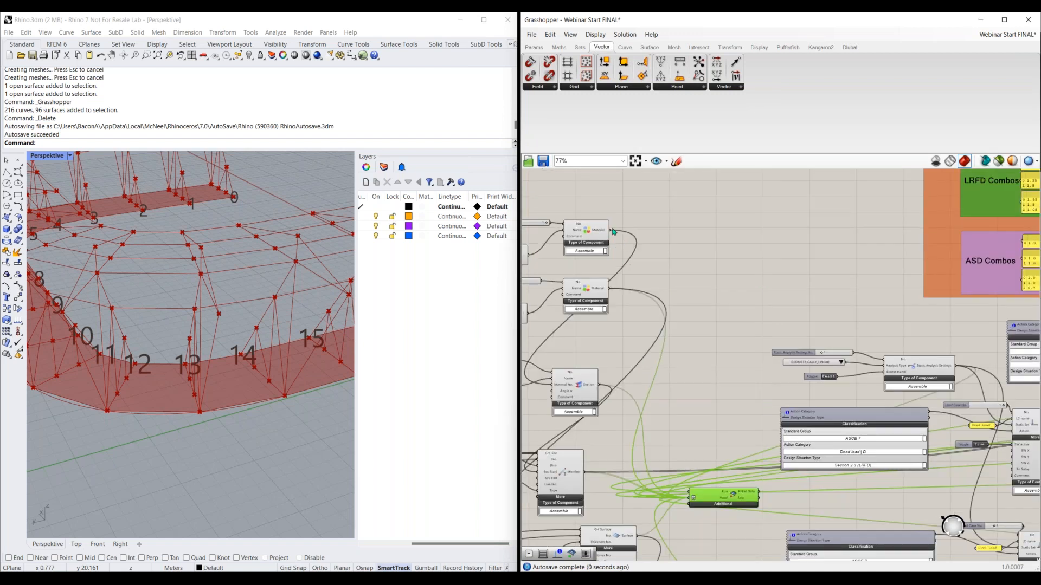
mouse_move(610, 230)
shift+mouse_down()
mouse_move(652, 329)
mouse_move(687, 498)
shift+mouse_up()
right_drag(688, 498, 904, 313)
shift+drag(749, 432, 909, 317)
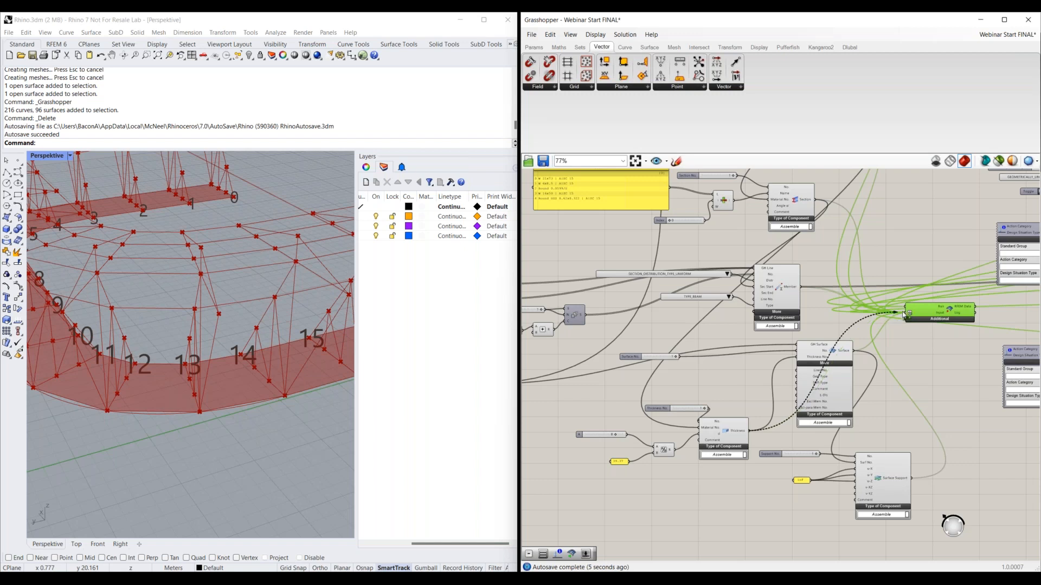
Move the RFEM Export component back across the canvas, beyond the Member Load component and next to the Button
right_drag(668, 327, 660, 426)
scroll(804, 314, down, 1)
right_drag(838, 374, 601, 332)
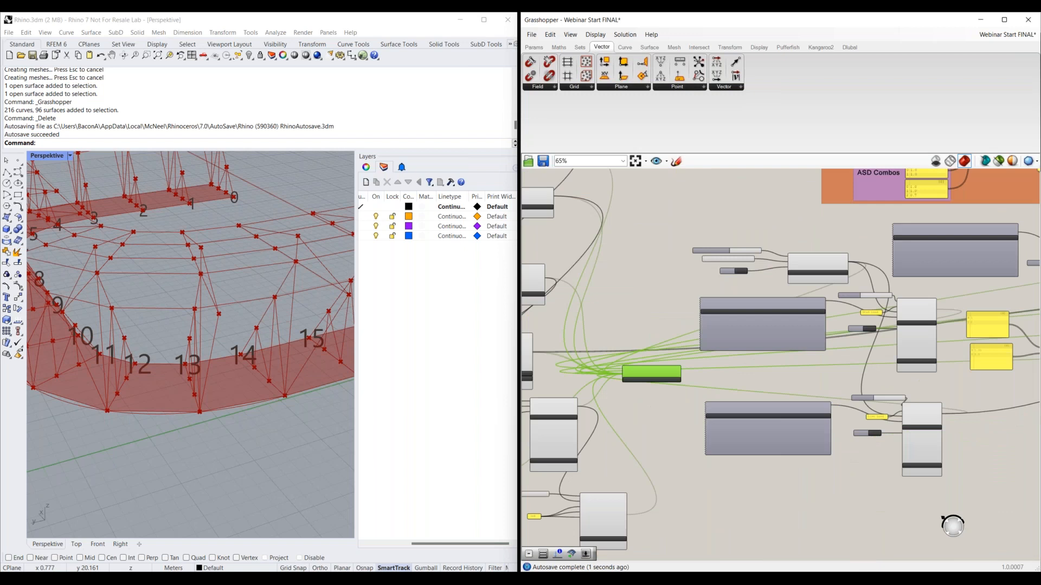
right_drag(663, 379, 661, 377)
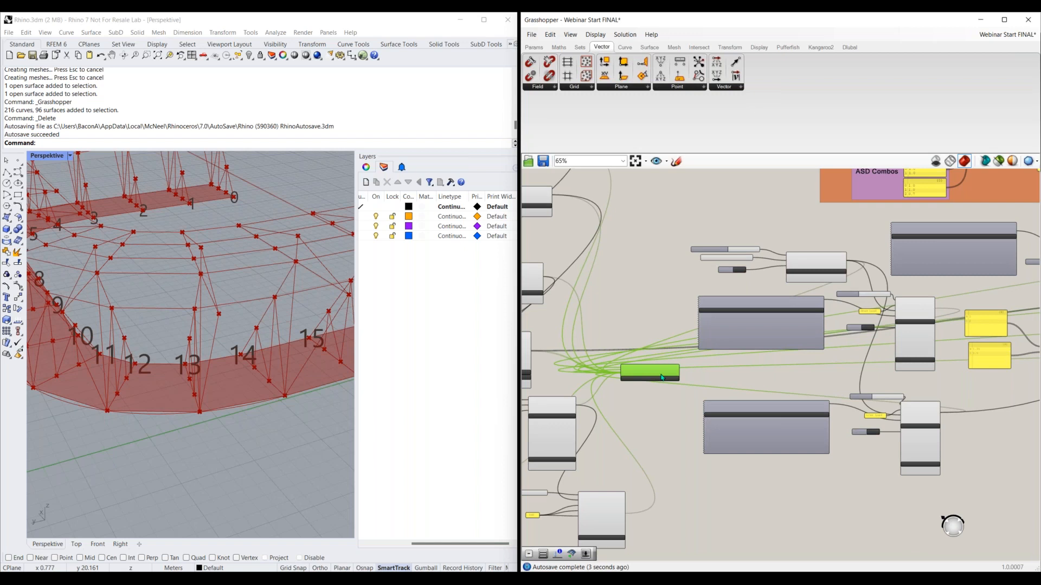
scroll(661, 380, up, 4)
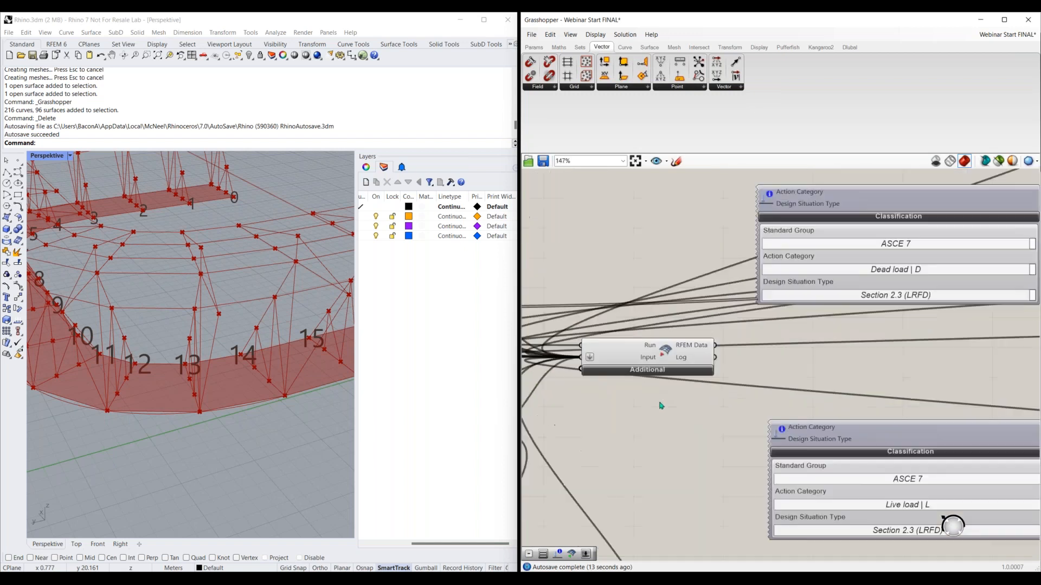
scroll(661, 405, down, 5)
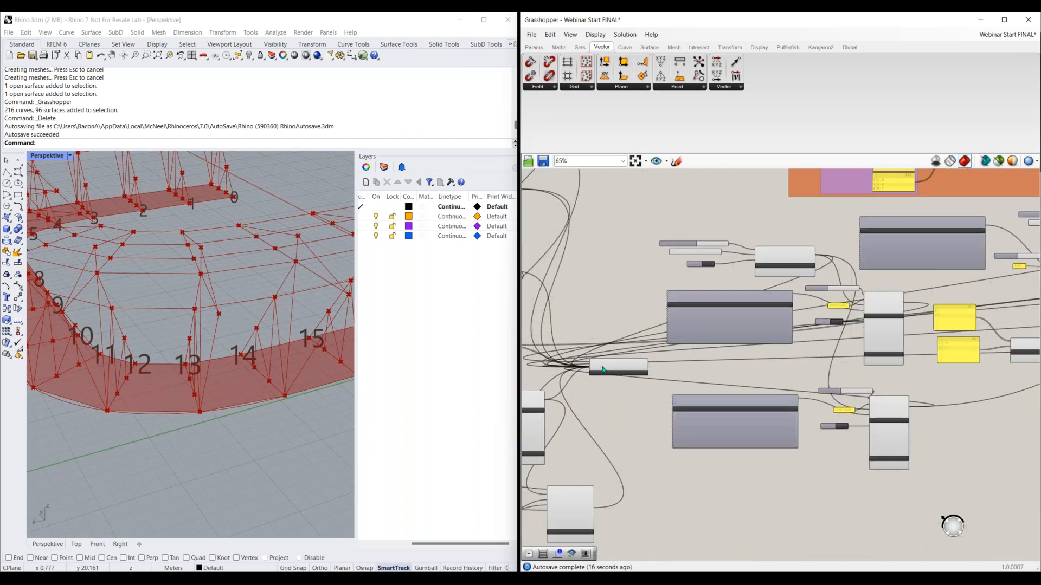
drag(636, 371, 919, 379)
right_drag(960, 444, 615, 470)
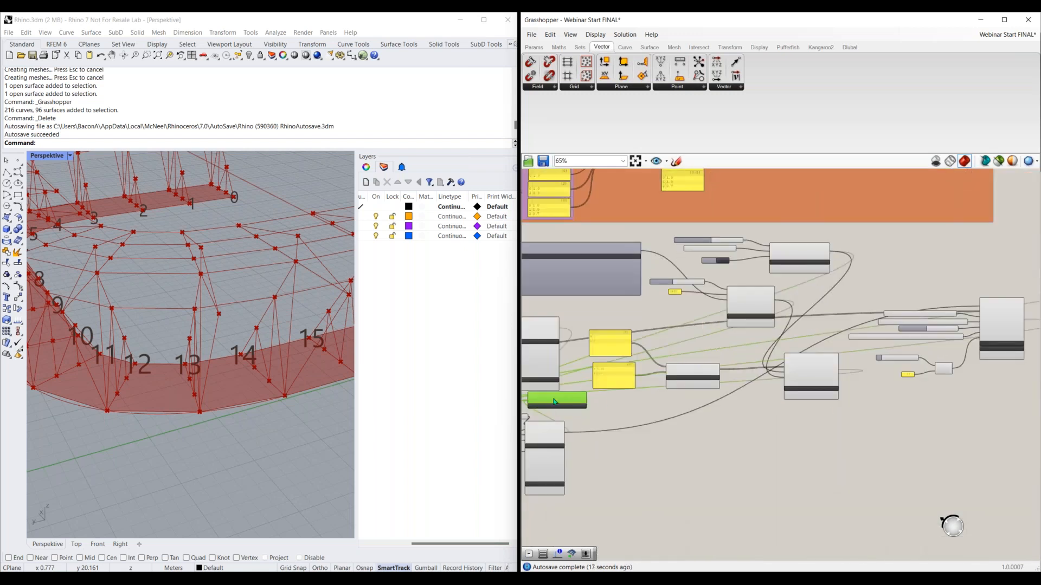
drag(583, 401, 959, 387)
right_drag(959, 388, 680, 417)
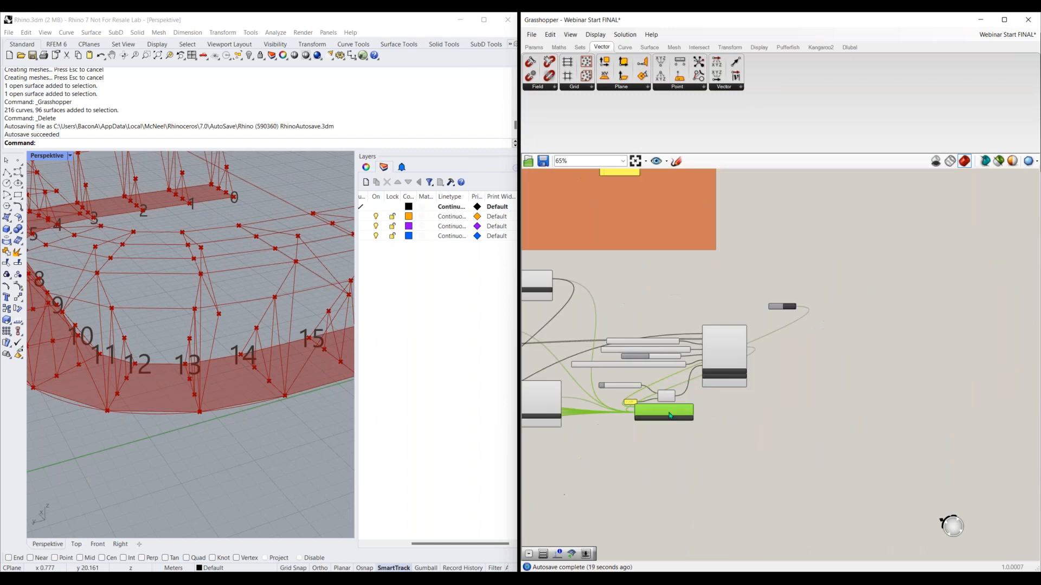
drag(667, 415, 859, 339)
scroll(861, 342, up, 5)
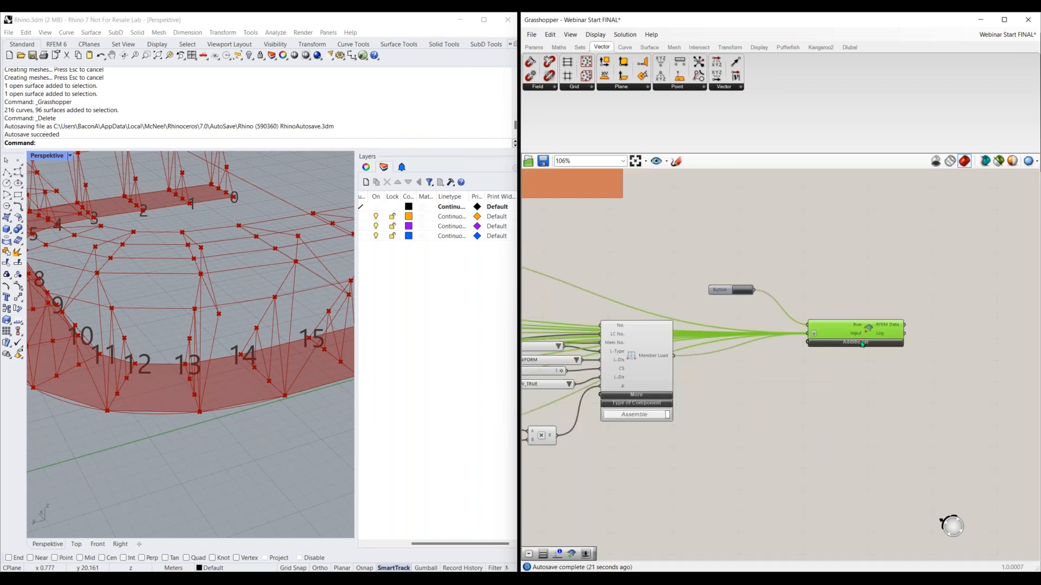
Expand the RFEM Export component's Additional inputs and connect a Value List set to None to Units
click(862, 343)
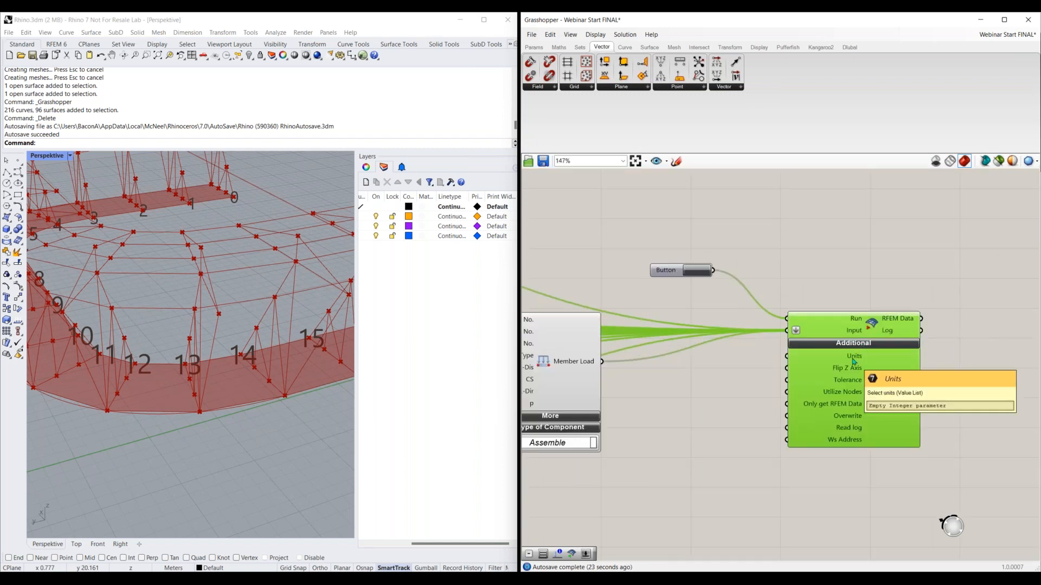
right_click(714, 367)
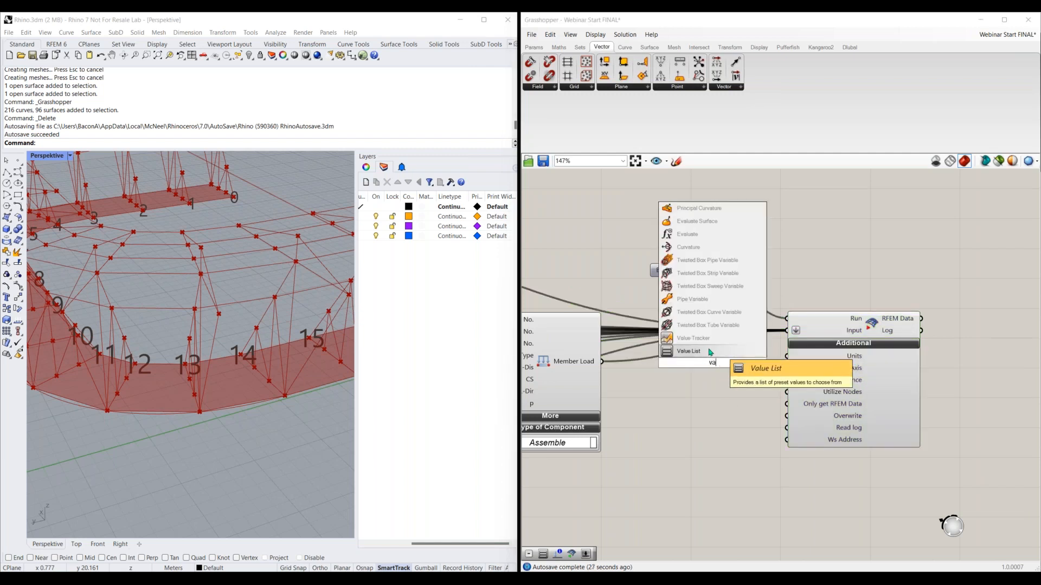
click(709, 358)
mouse_move(735, 363)
mouse_down()
mouse_move(788, 356)
mouse_move(743, 358)
mouse_up()
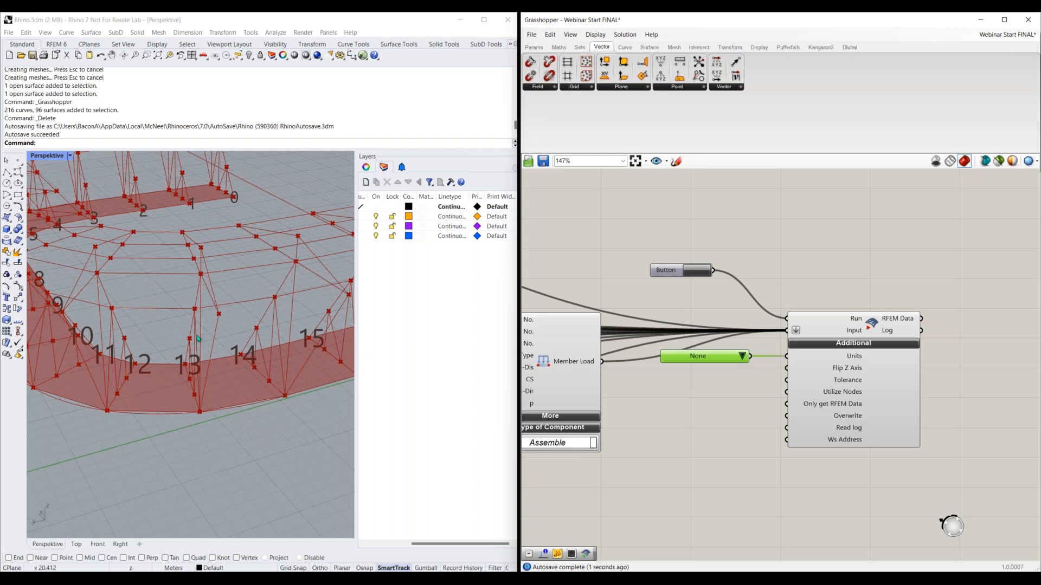
click(742, 357)
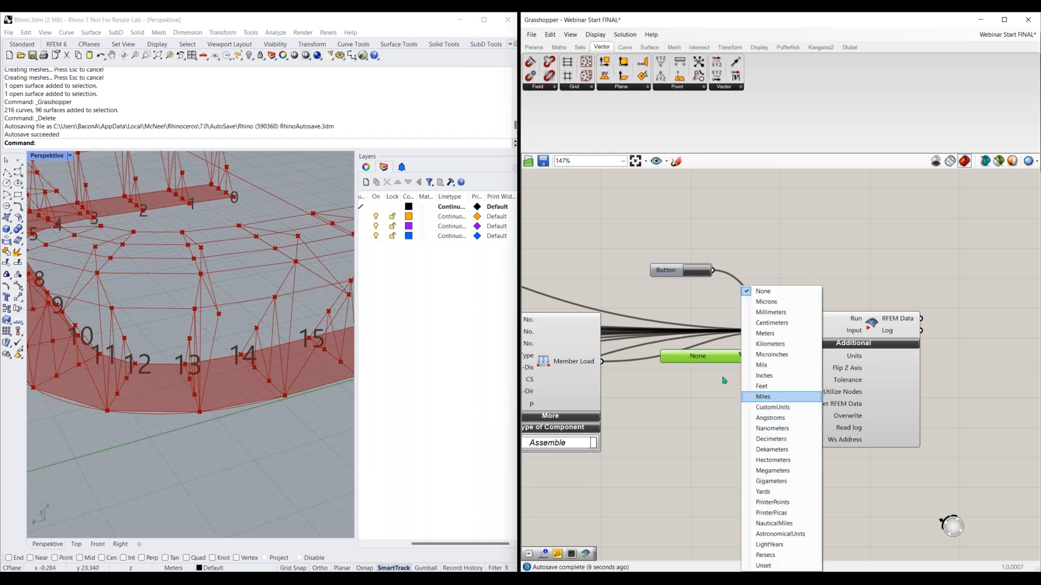
click(712, 400)
drag(729, 364, 729, 351)
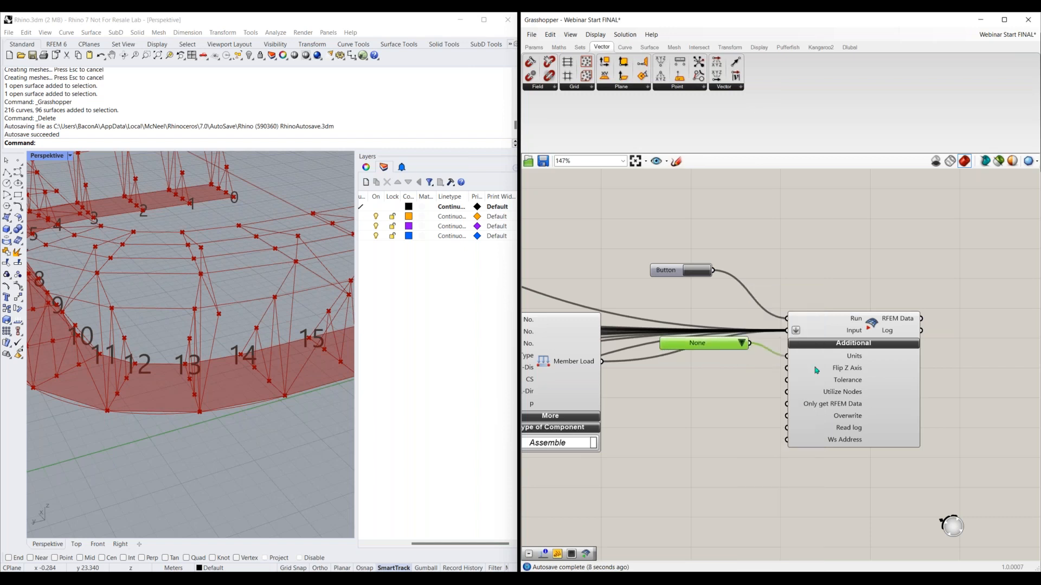
Add a Boolean Toggle set to False and connect it to the RFEM Export component's Flip Z Axis input
double_click(734, 371)
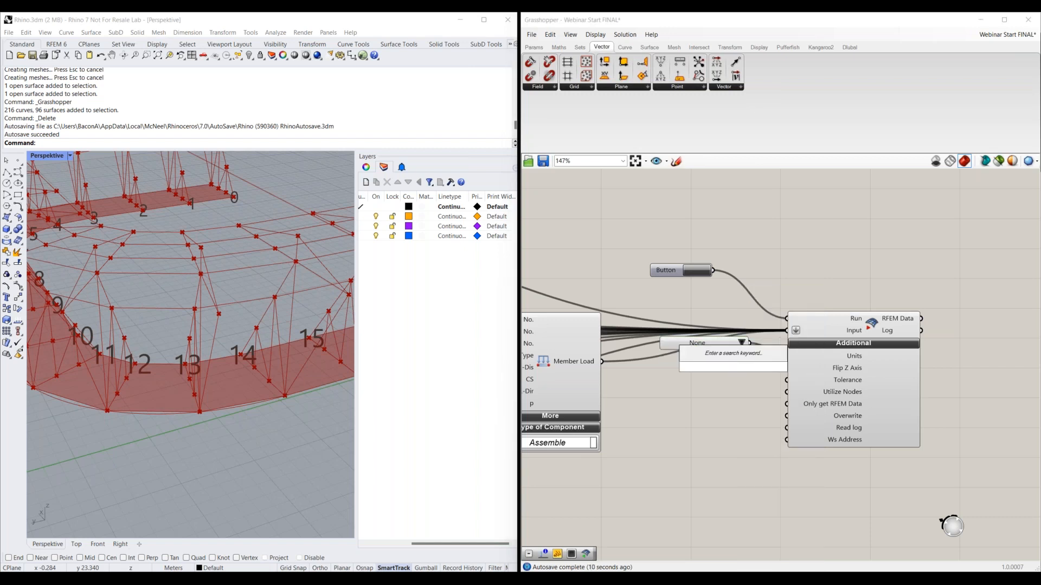
text(boo)
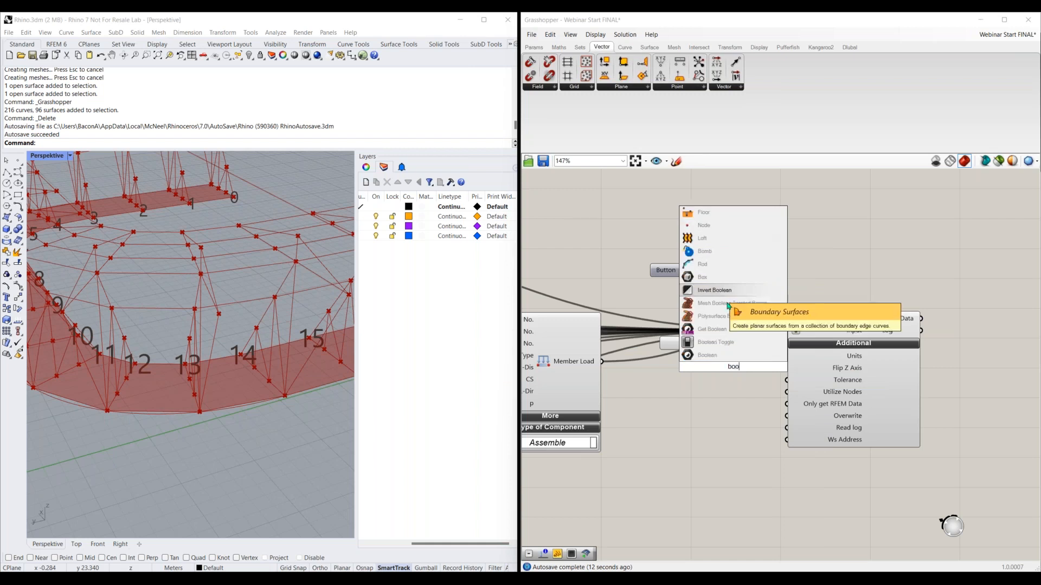
click(737, 342)
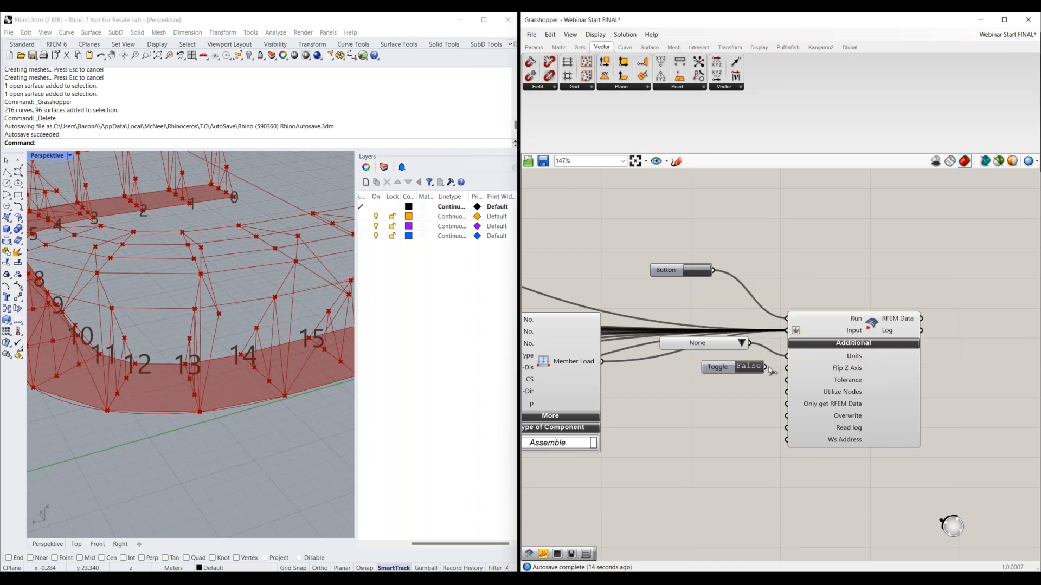
drag(787, 368, 712, 366)
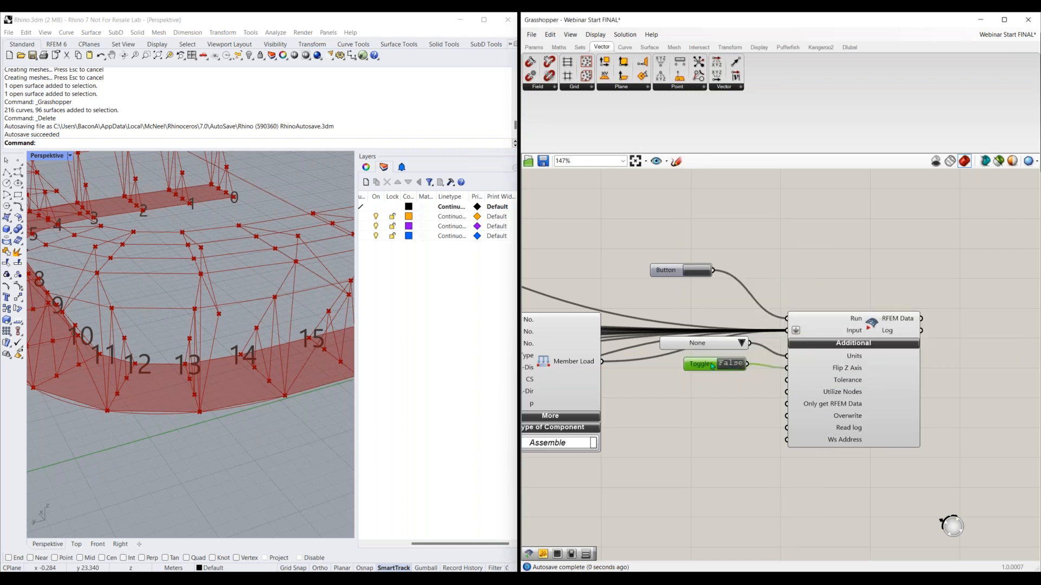
Delete the Boolean Toggle from the Flip Z Axis input and select the RFEM Export component
key(Delete)
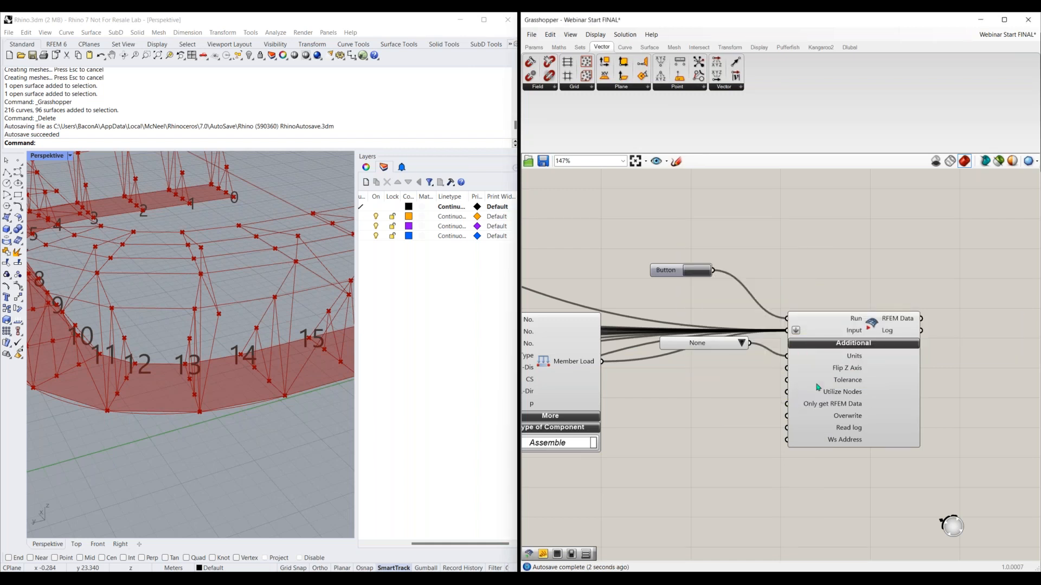
click(855, 384)
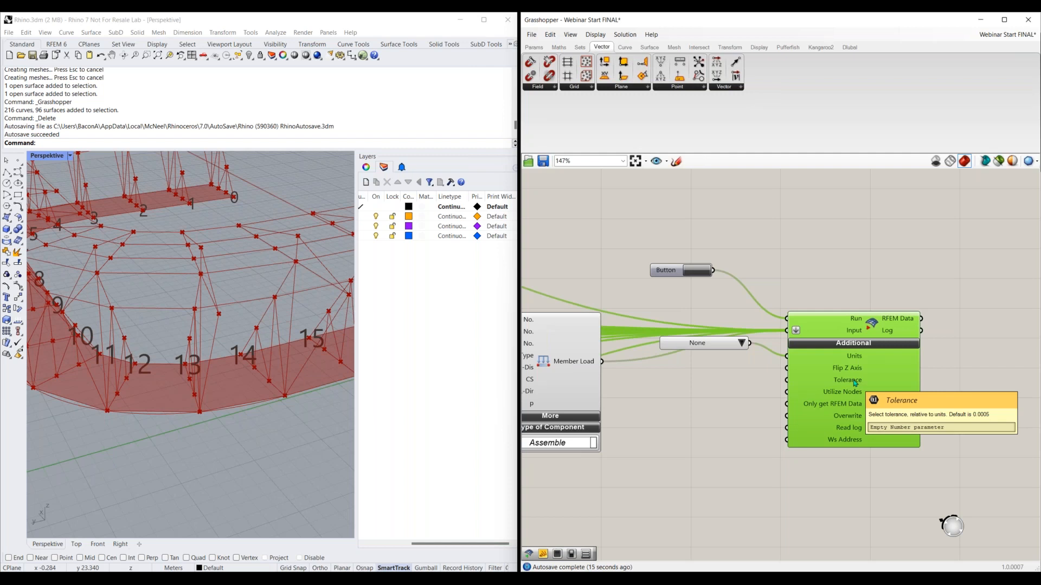
Check the absolute tolerance in Rhino's document units settings and close the options without changing anything
click(251, 33)
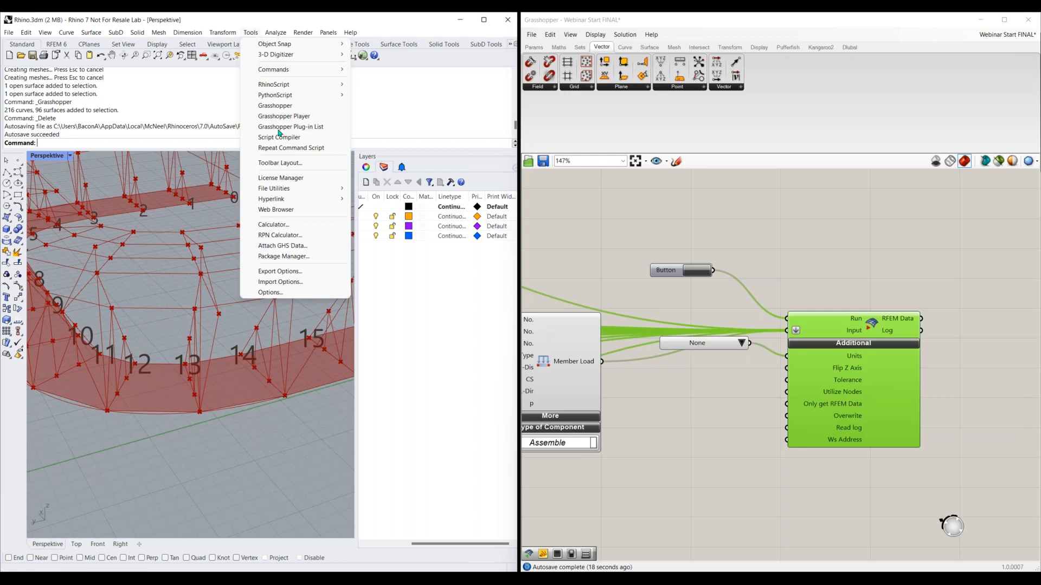
click(271, 293)
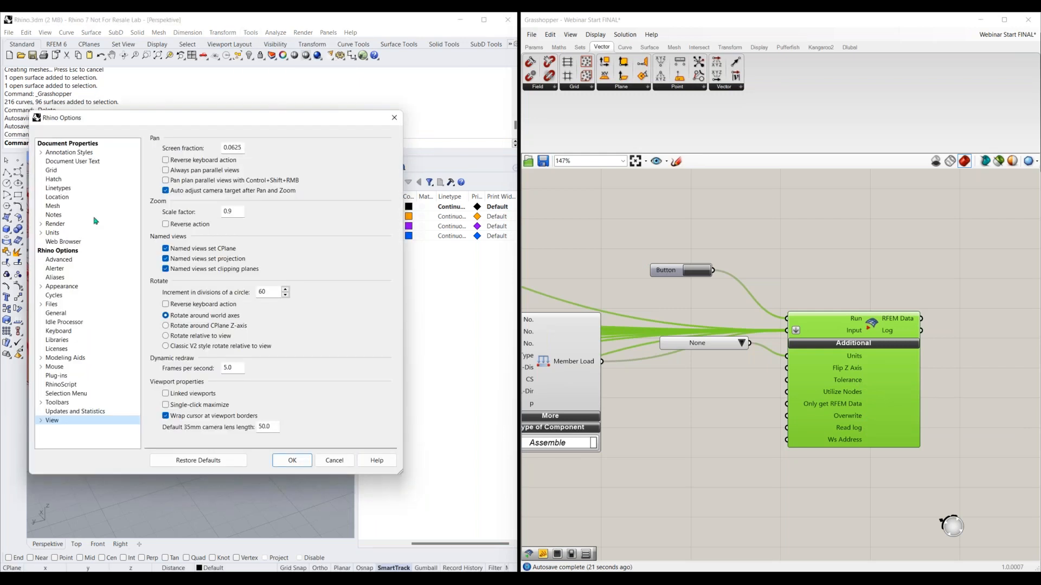
click(51, 233)
double_click(243, 176)
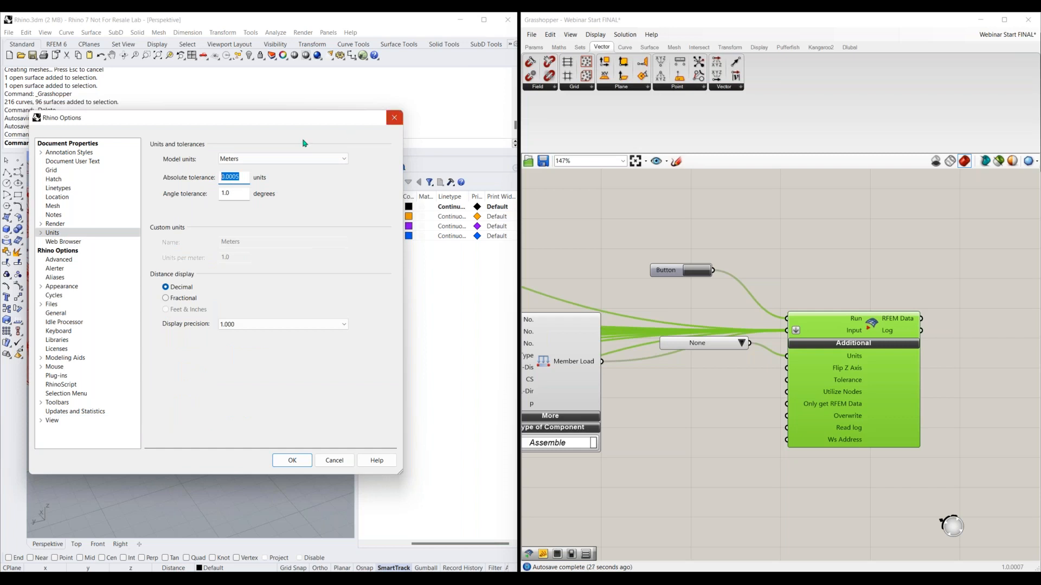
click(394, 118)
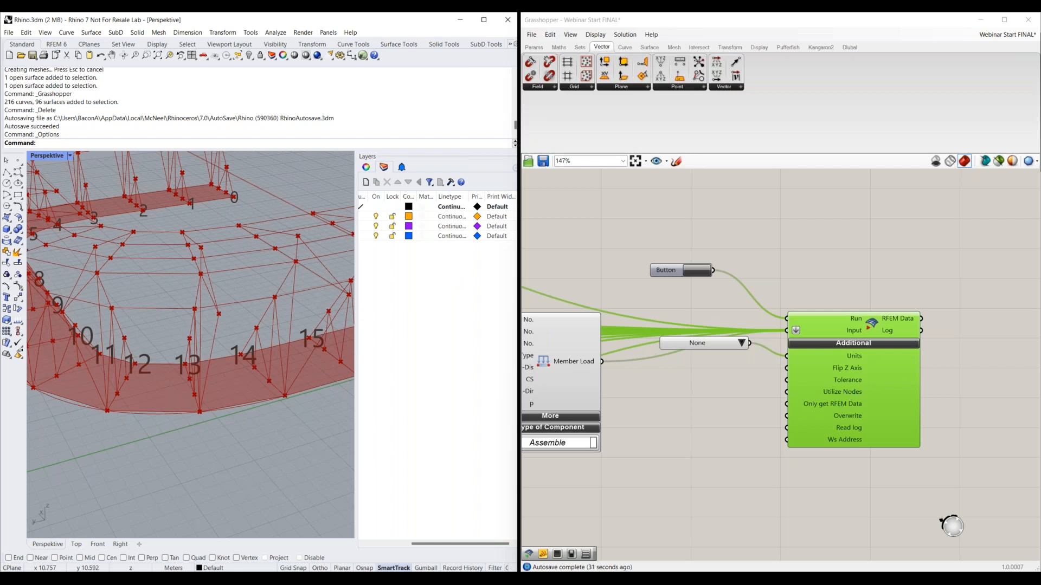
Add a Boolean Toggle, connect it to the RFEM Export component's Overwrite input and leave it set to False
double_click(735, 390)
text(bool)
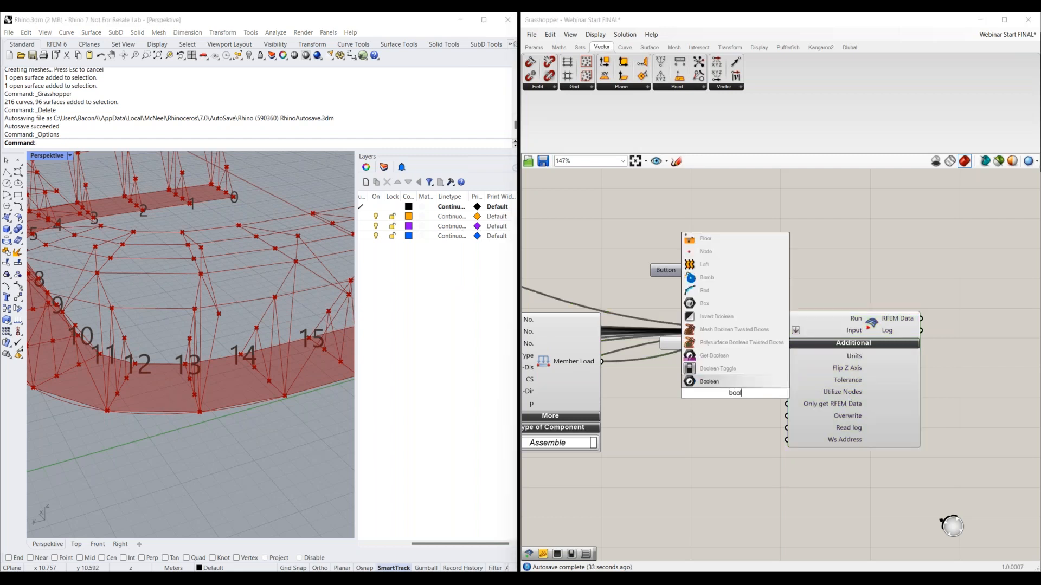
click(733, 370)
drag(735, 395, 790, 417)
drag(706, 402, 699, 401)
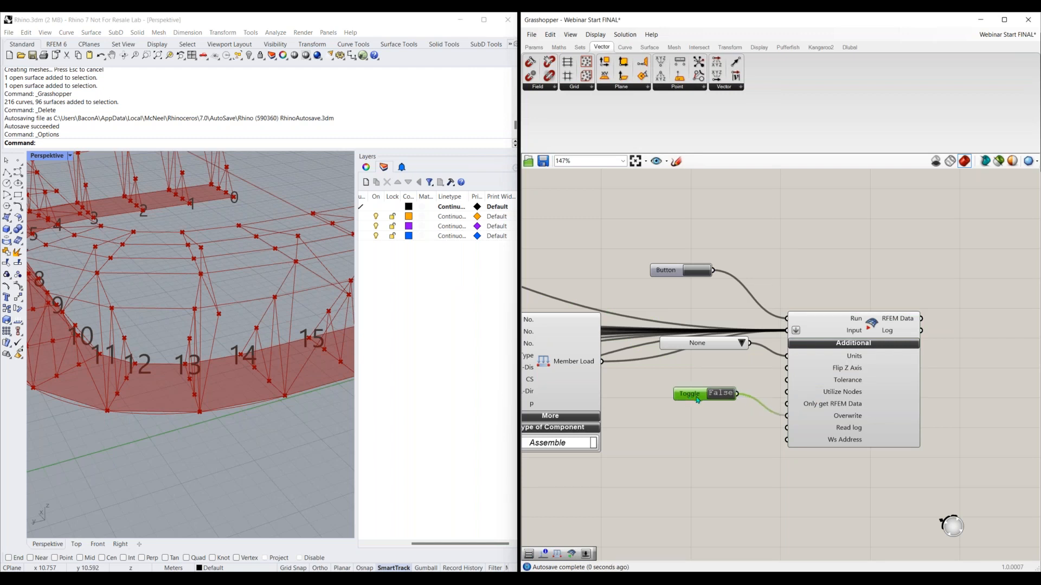
double_click(724, 399)
double_click(721, 394)
mouse_move(834, 428)
Place Grasshopper beside the RFEM window and trigger the prepared RFEM Export component in the Final Export group
scroll(712, 417, down, 5)
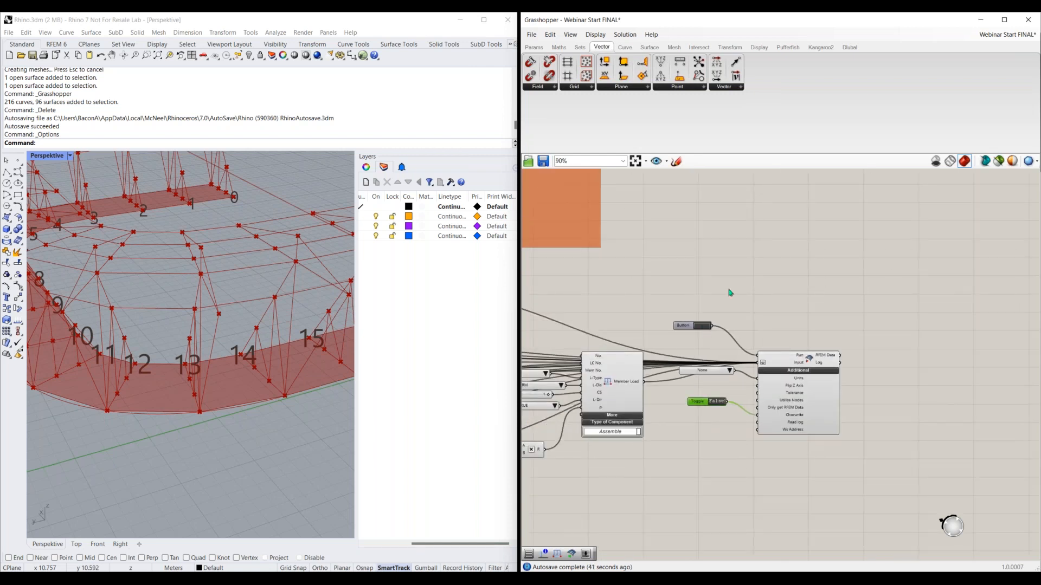
right_drag(755, 253, 669, 426)
right_drag(747, 177, 678, 353)
scroll(707, 337, down, 2)
scroll(678, 351, up, 5)
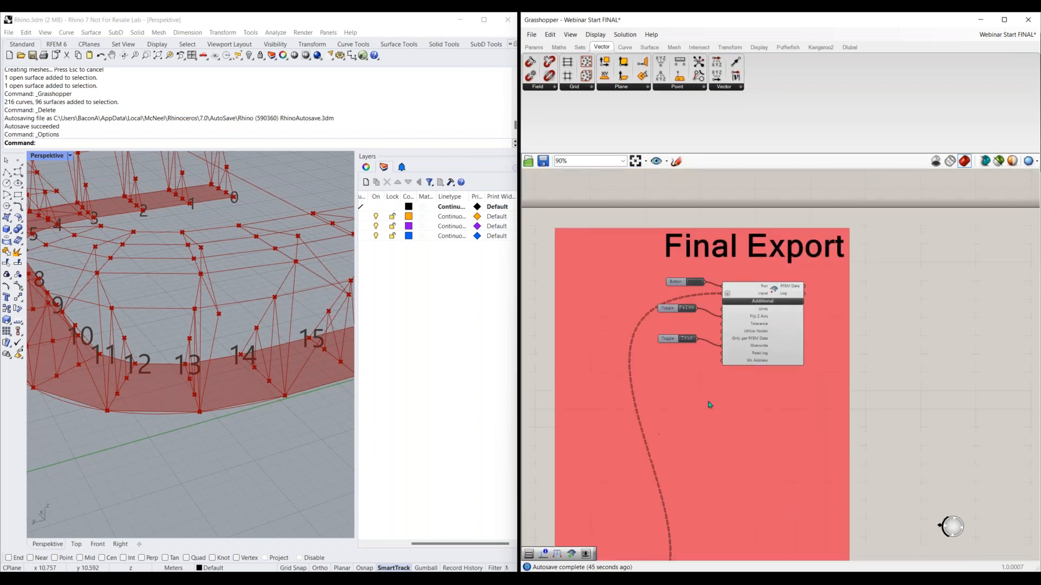
right_drag(780, 348, 794, 307)
right_drag(949, 318, 944, 285)
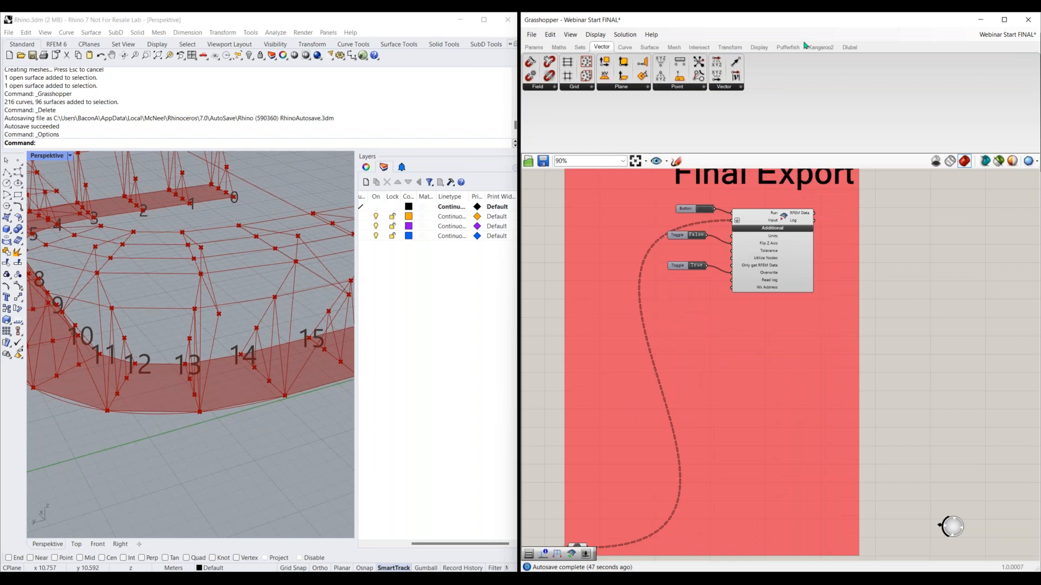
drag(900, 21, 1, 190)
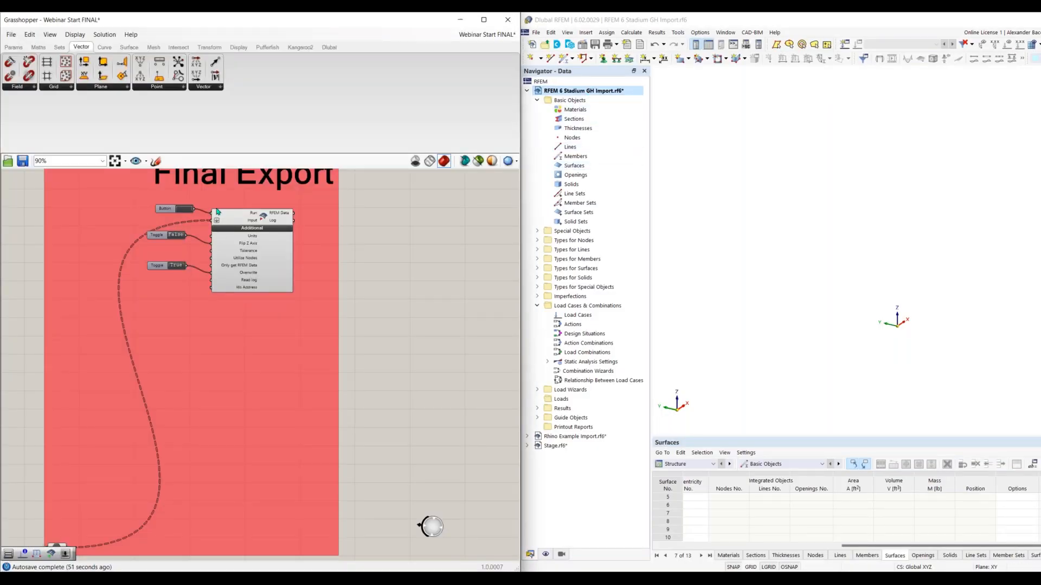
click(181, 213)
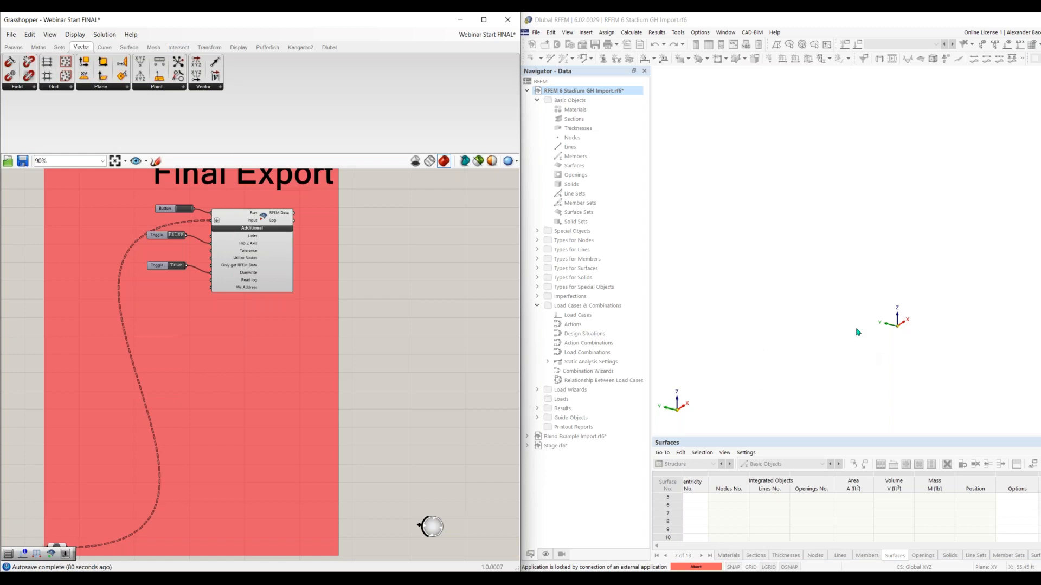
click(761, 380)
scroll(921, 331, up, 3)
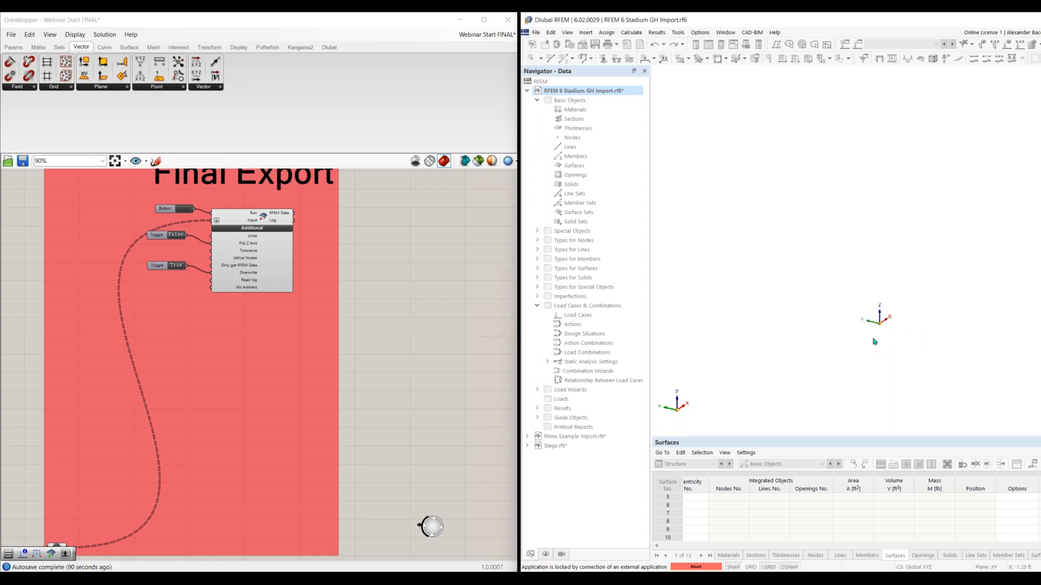
middle_drag(903, 327, 915, 254)
scroll(881, 259, down, 2)
middle_drag(882, 260, 857, 287)
Trigger the Final Export again and abort the external application's connection in RFEM
click(189, 210)
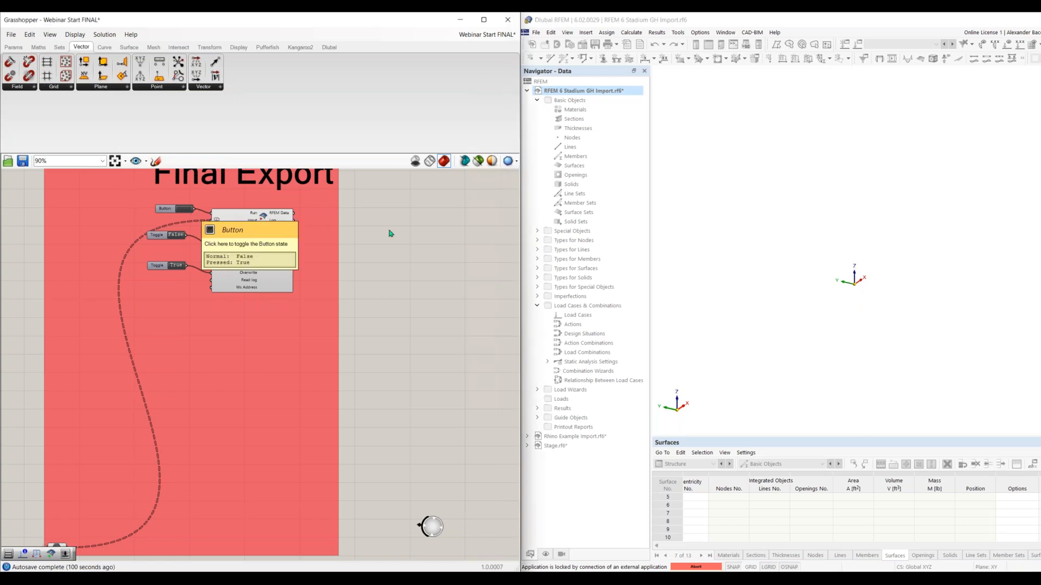
scroll(839, 283, down, 1)
scroll(860, 289, up, 2)
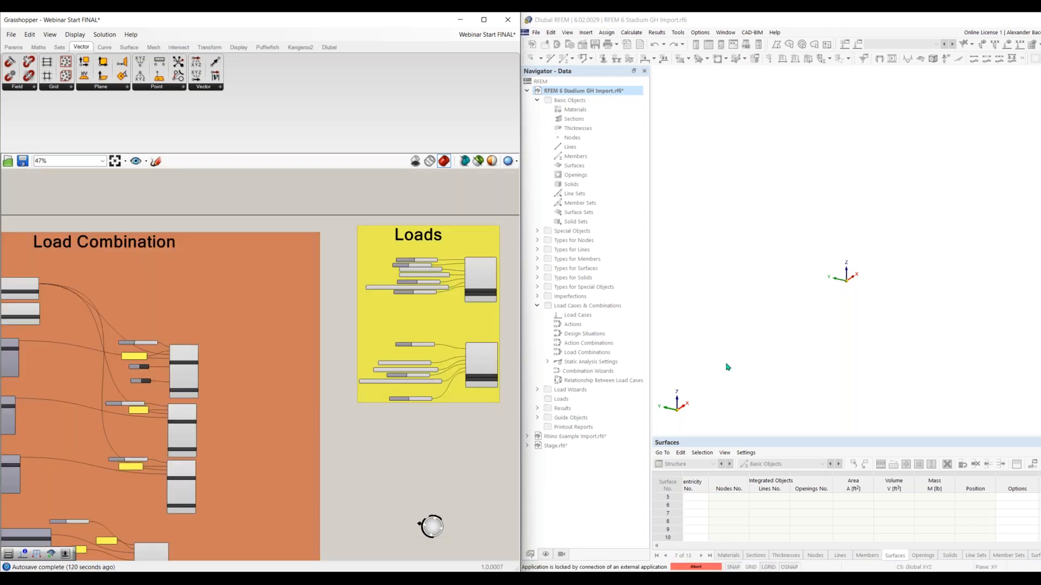
middle_drag(843, 278, 868, 299)
scroll(866, 295, up, 3)
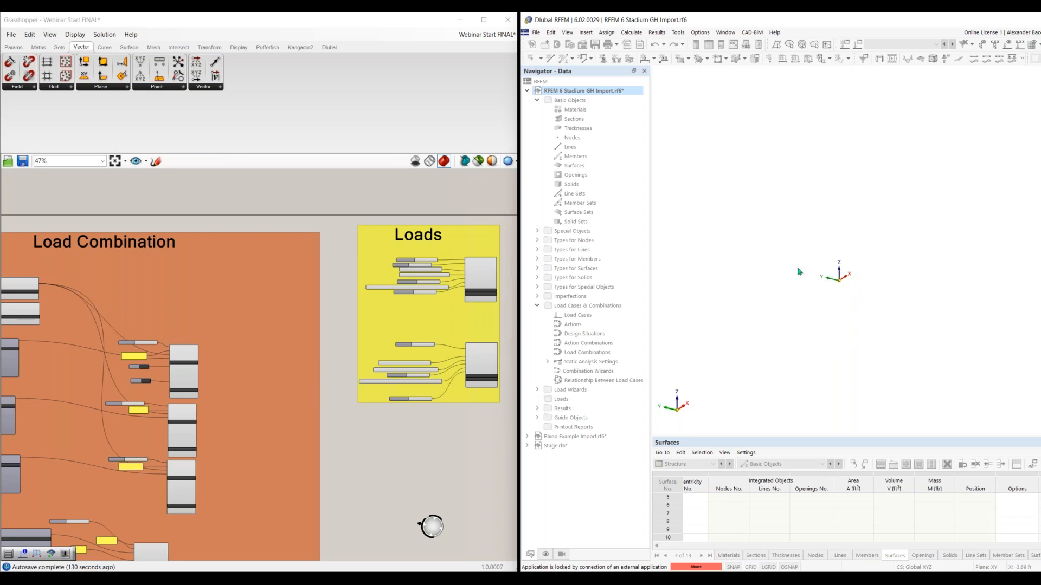
scroll(843, 272, up, 2)
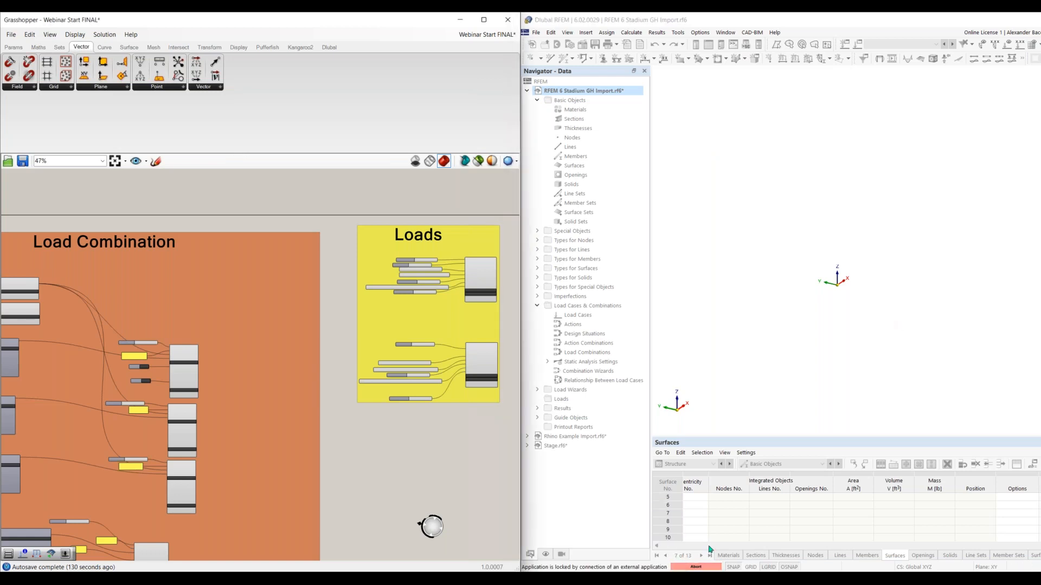
click(704, 567)
click(866, 344)
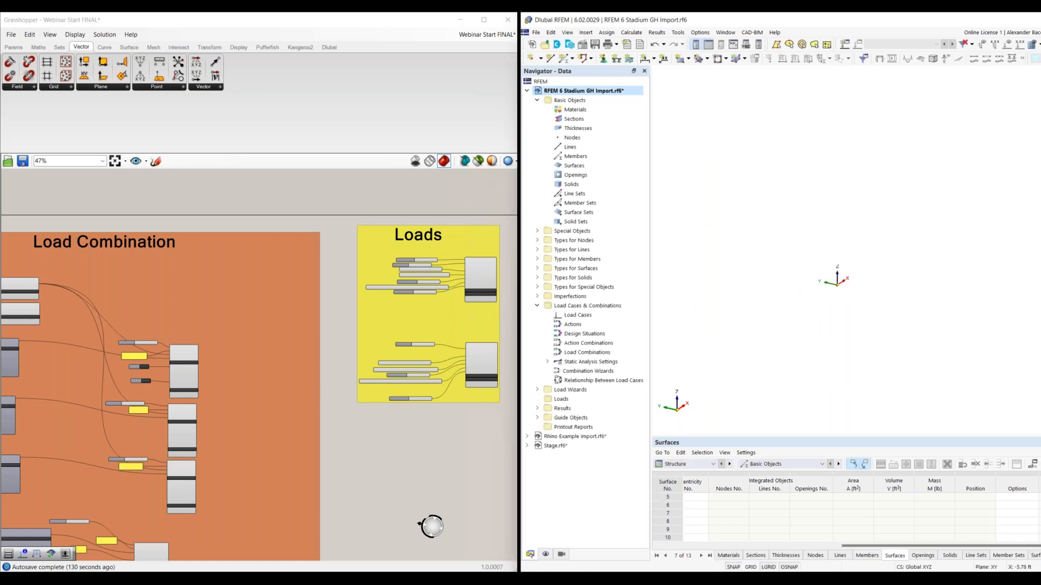
Return to the Final Export group and run its export to RFEM once more
right_drag(448, 438, 307, 461)
scroll(463, 270, up, 5)
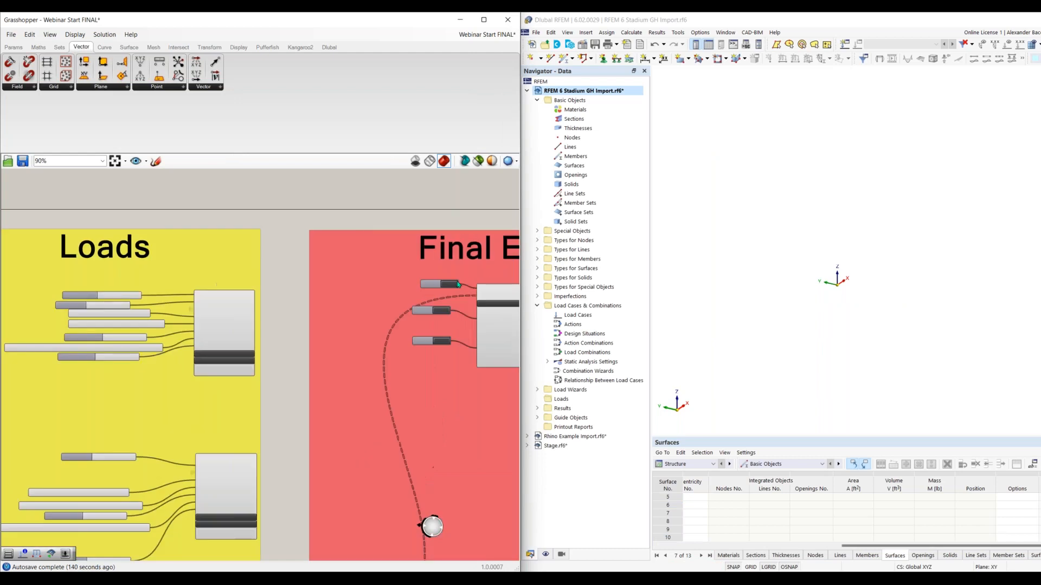
click(446, 289)
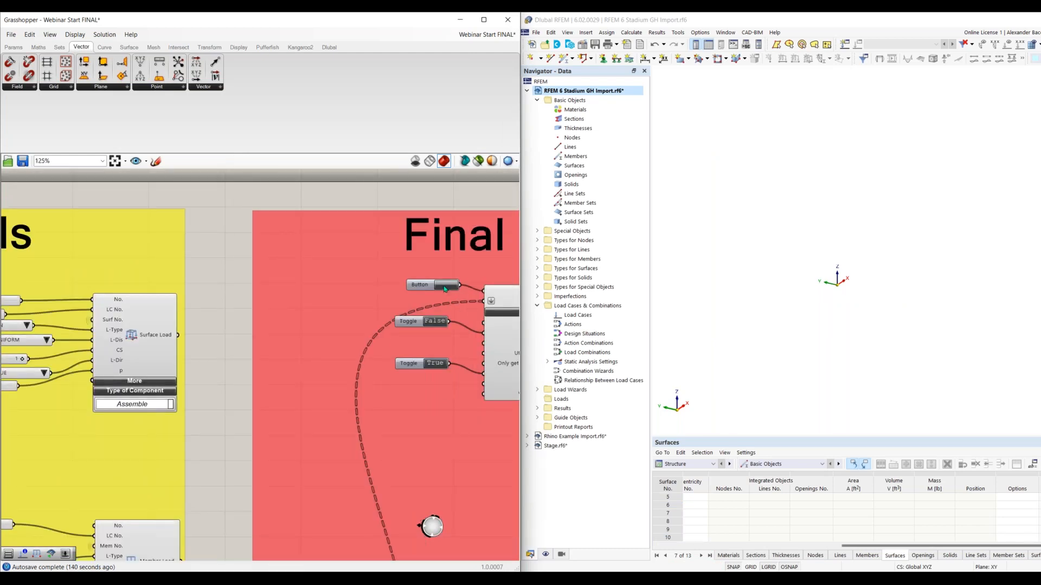
Examine the connections feeding the Final Export relay and follow the definition back through its groups to GH-Geometry
right_drag(328, 439, 168, 449)
scroll(353, 428, down, 4)
right_drag(294, 453, 342, 359)
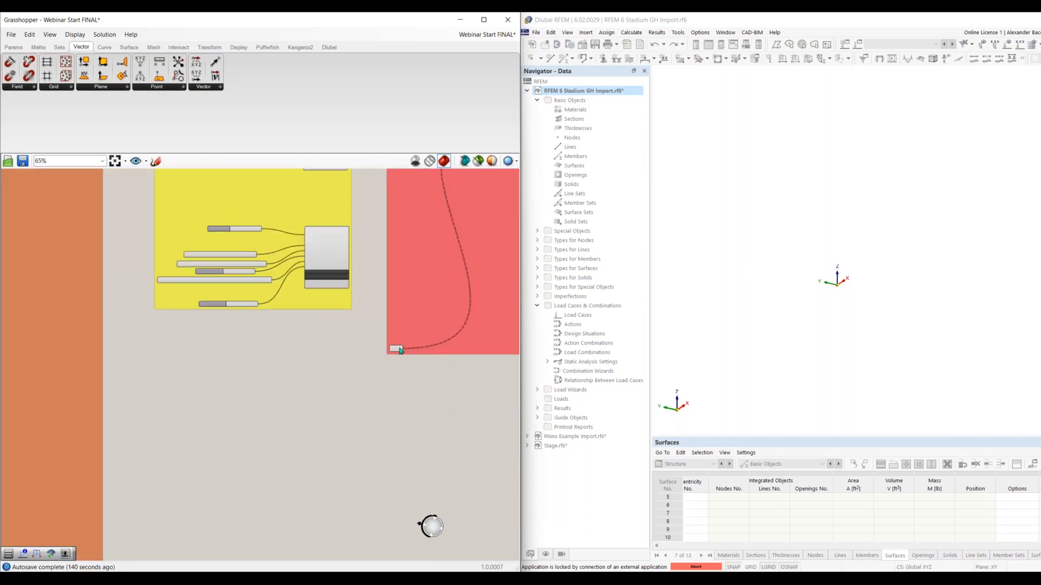
click(396, 348)
right_drag(321, 346, 453, 331)
scroll(142, 343, down, 5)
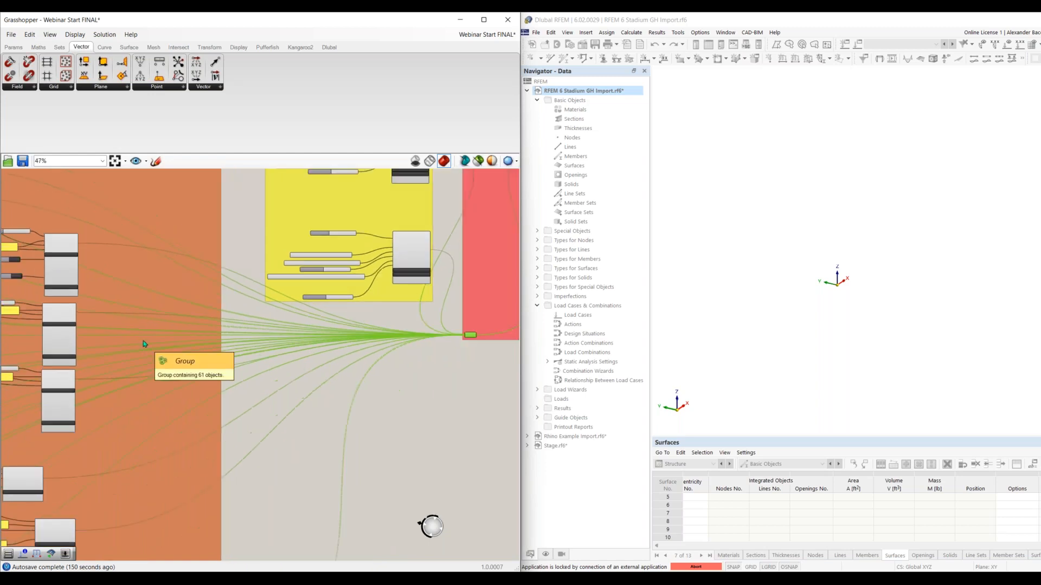
right_drag(415, 311, 464, 293)
right_drag(367, 347, 477, 255)
right_drag(138, 388, 354, 466)
right_drag(316, 389, 418, 447)
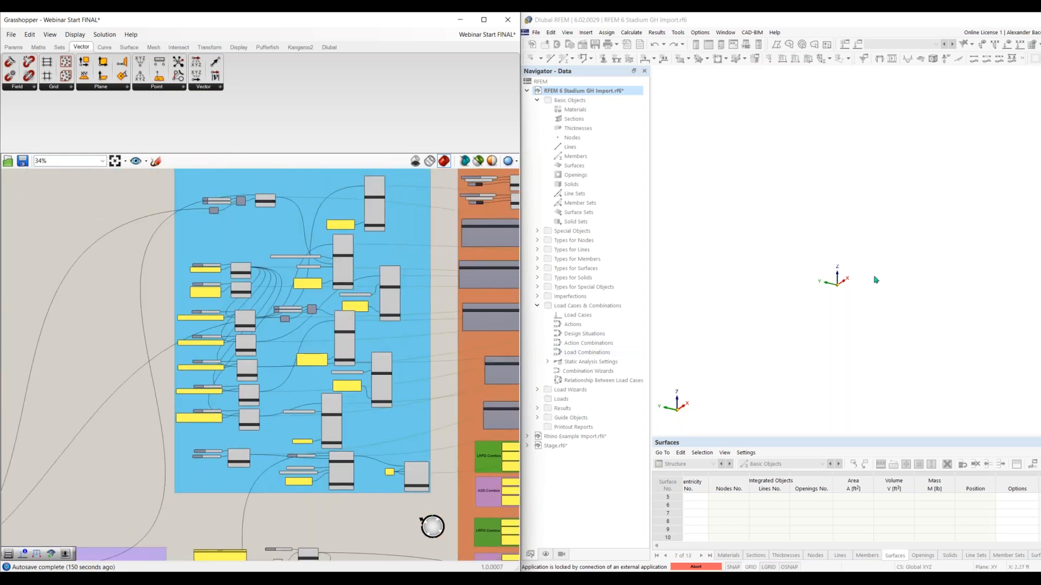
right_drag(156, 363, 213, 274)
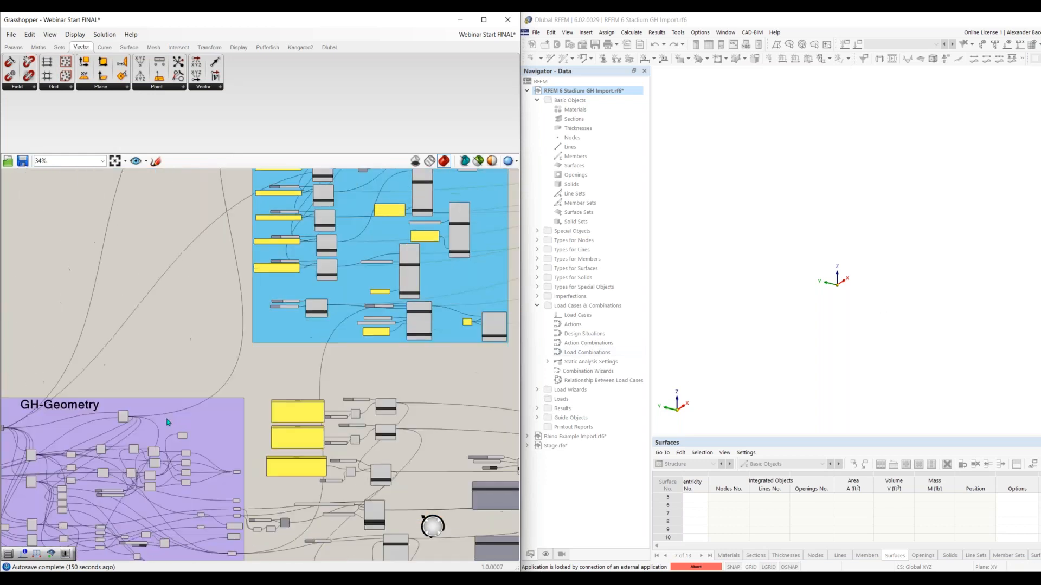
right_drag(209, 344, 340, 374)
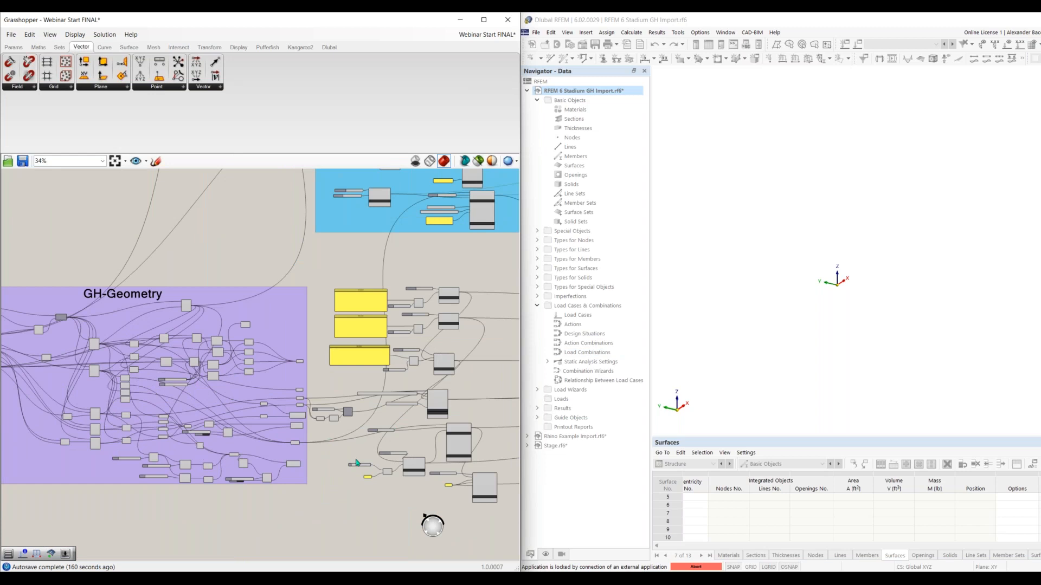
right_drag(315, 434, 252, 440)
right_drag(372, 432, 270, 498)
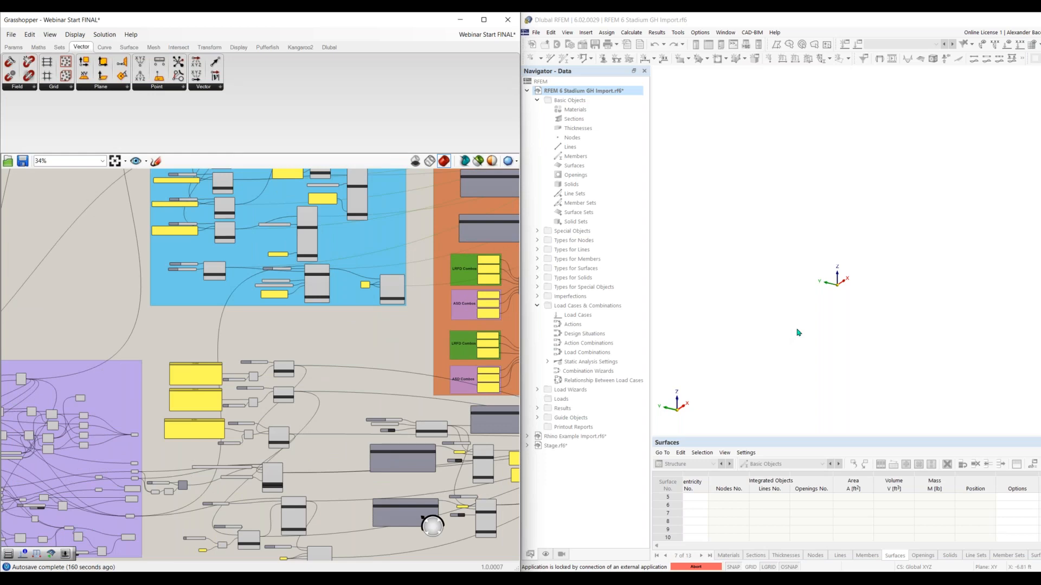
Abort the running export connection in RFEM and confirm unlocking the application
click(747, 252)
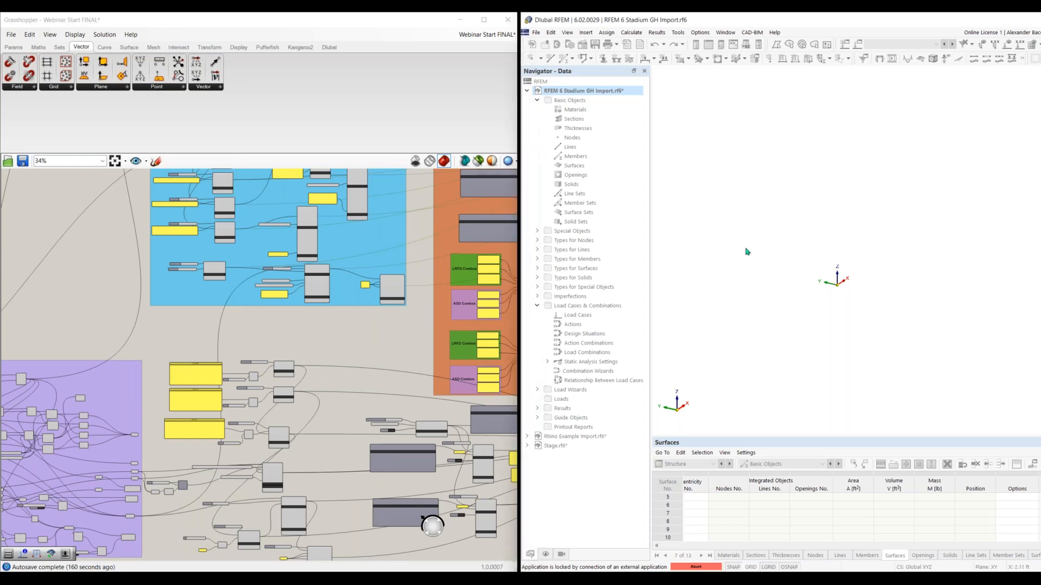
click(696, 566)
click(868, 342)
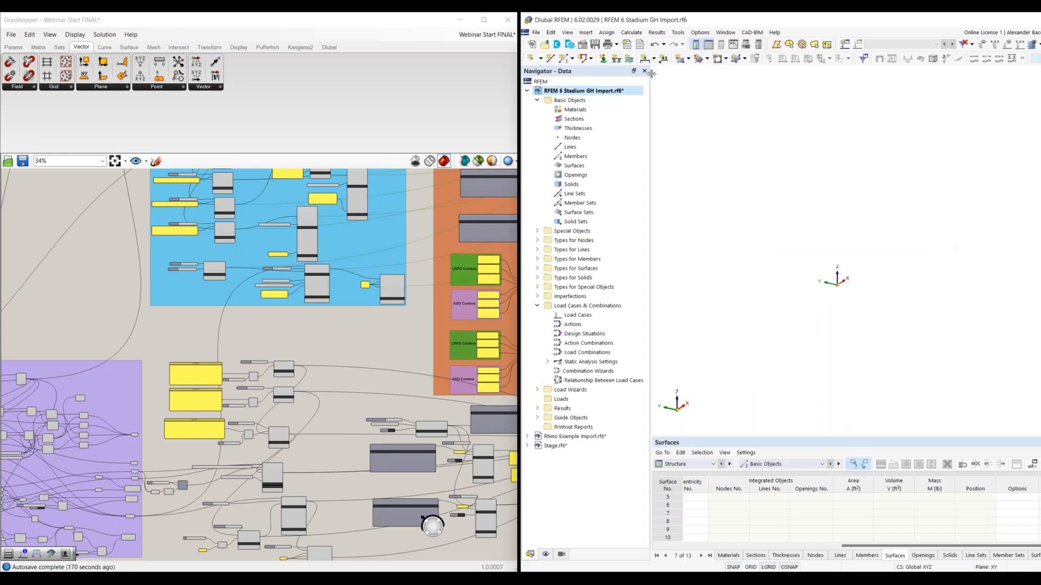
Restore the imported stadium model in RFEM by stepping through the undo and redo history, and inspect its structure
click(654, 46)
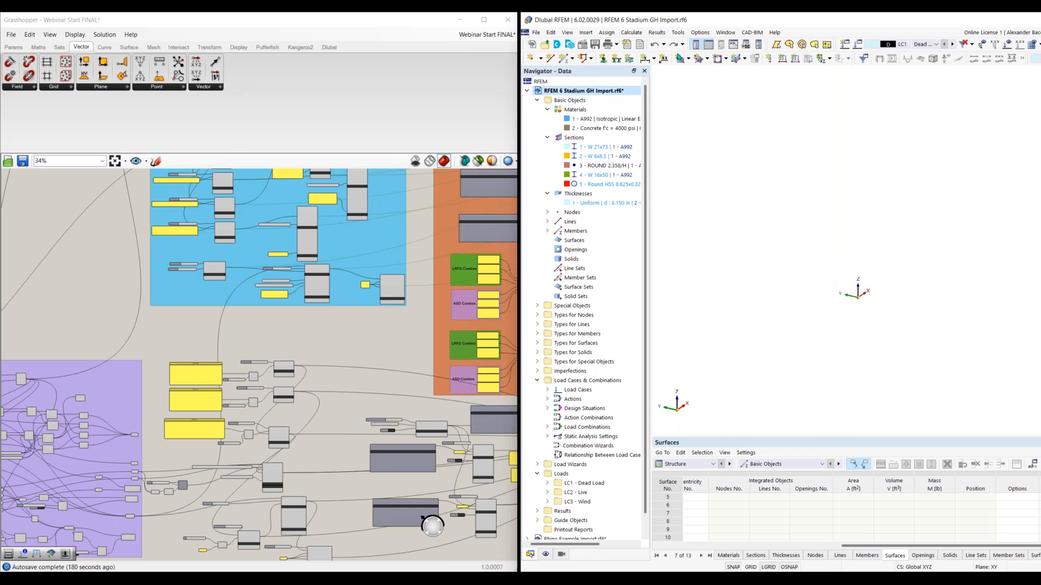
click(655, 45)
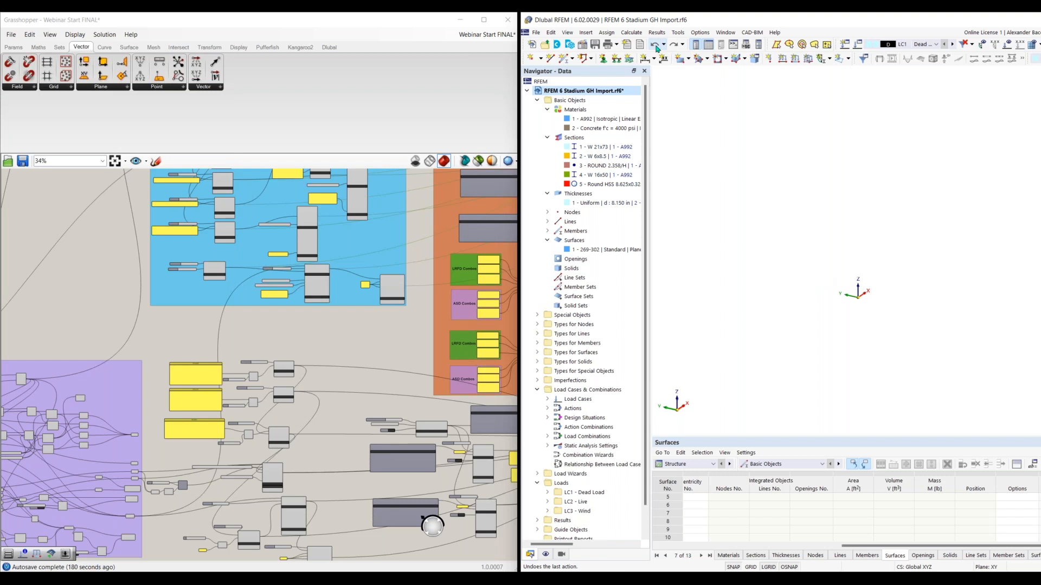
click(655, 45)
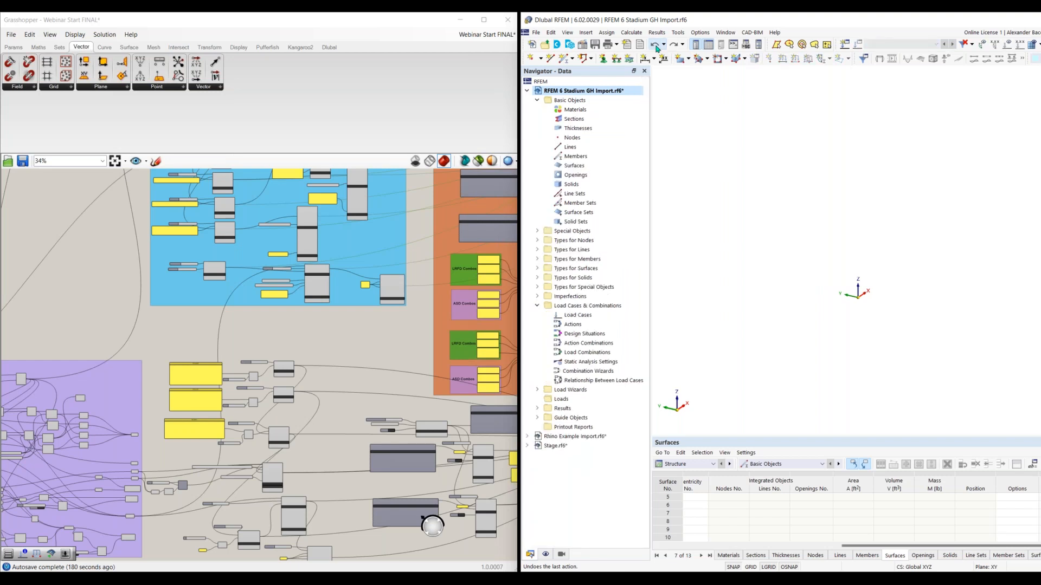
click(672, 46)
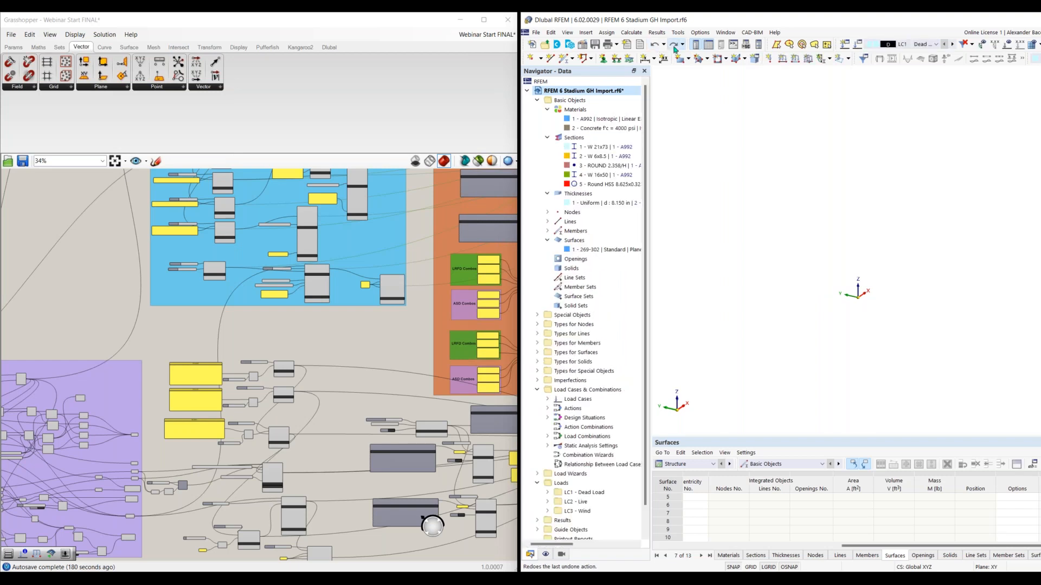
scroll(850, 331, down, 5)
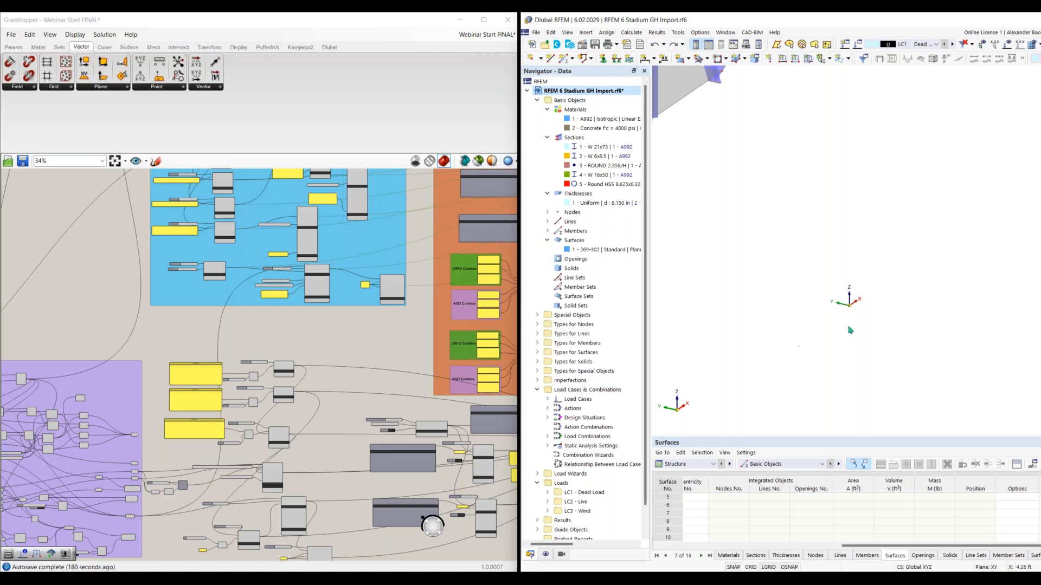
scroll(767, 301, down, 5)
middle_drag(819, 322, 852, 391)
right_drag(851, 356, 815, 354)
middle_drag(785, 258, 792, 263)
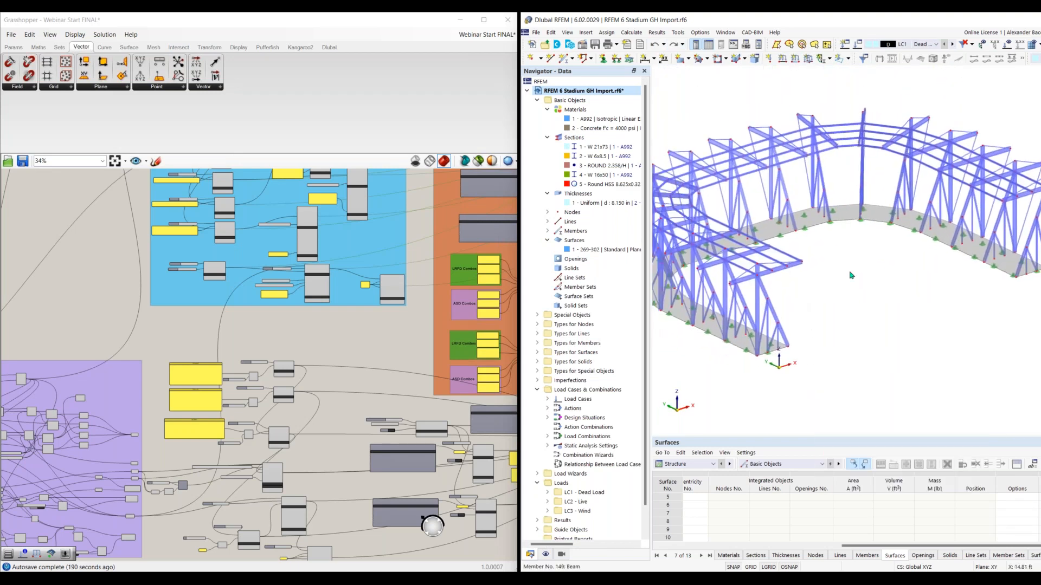
Inspect the stadium model in RFEM, look through its load cases and combinations, and select the A992 material
scroll(789, 292, down, 3)
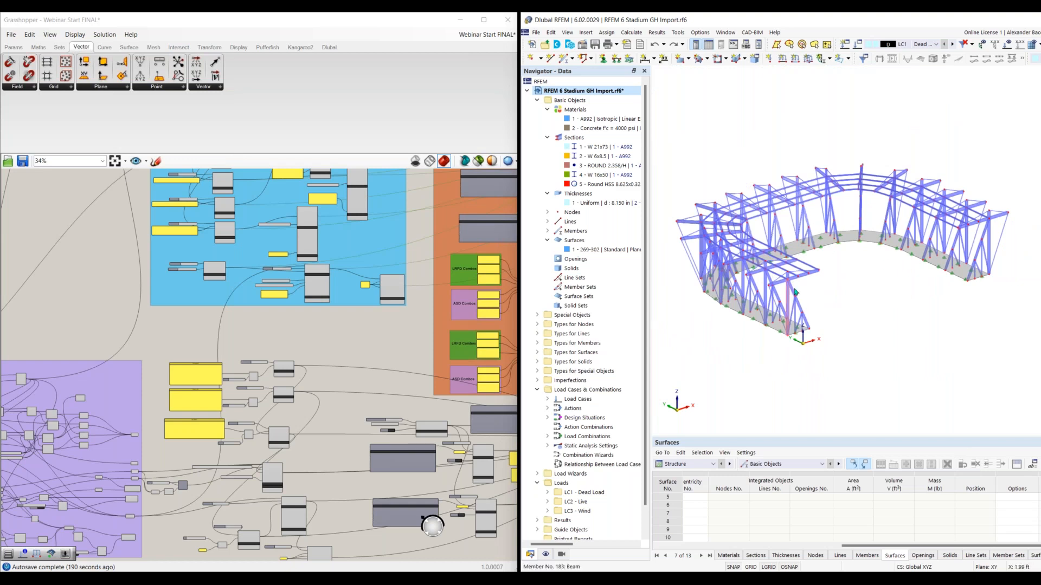
scroll(816, 272, up, 2)
scroll(835, 286, down, 1)
middle_drag(835, 287, 871, 275)
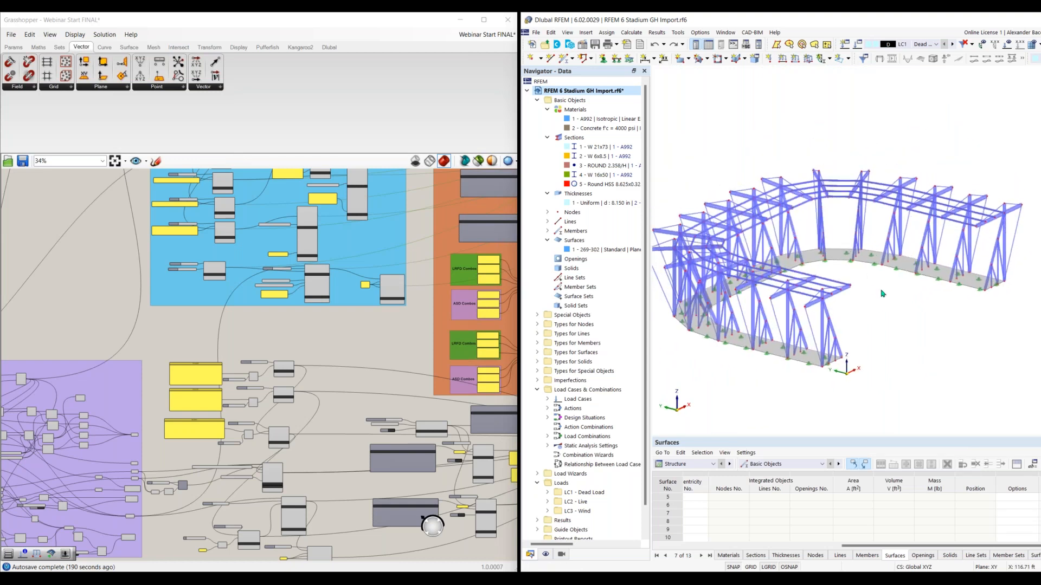
click(921, 44)
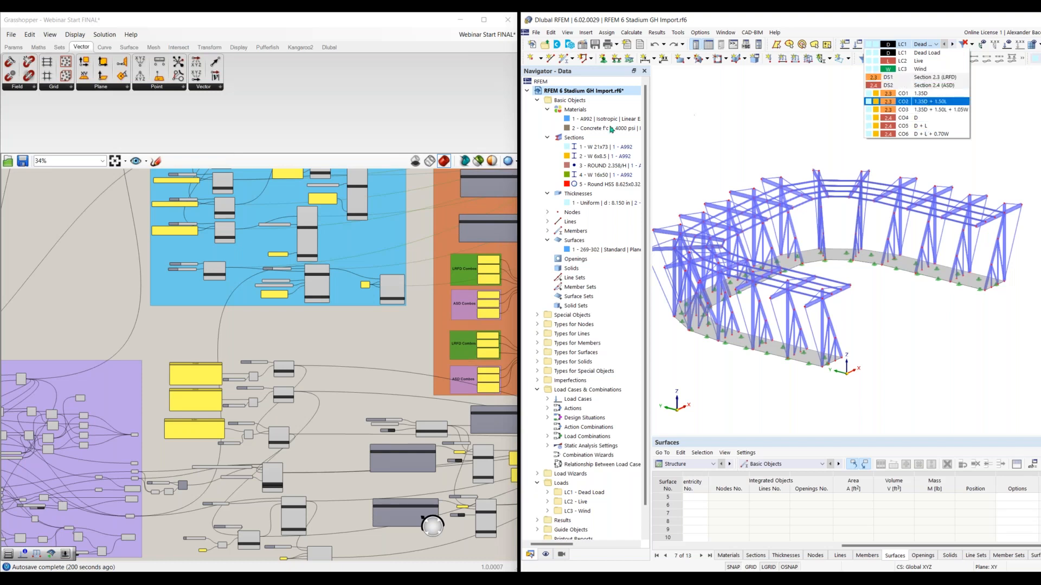
click(595, 119)
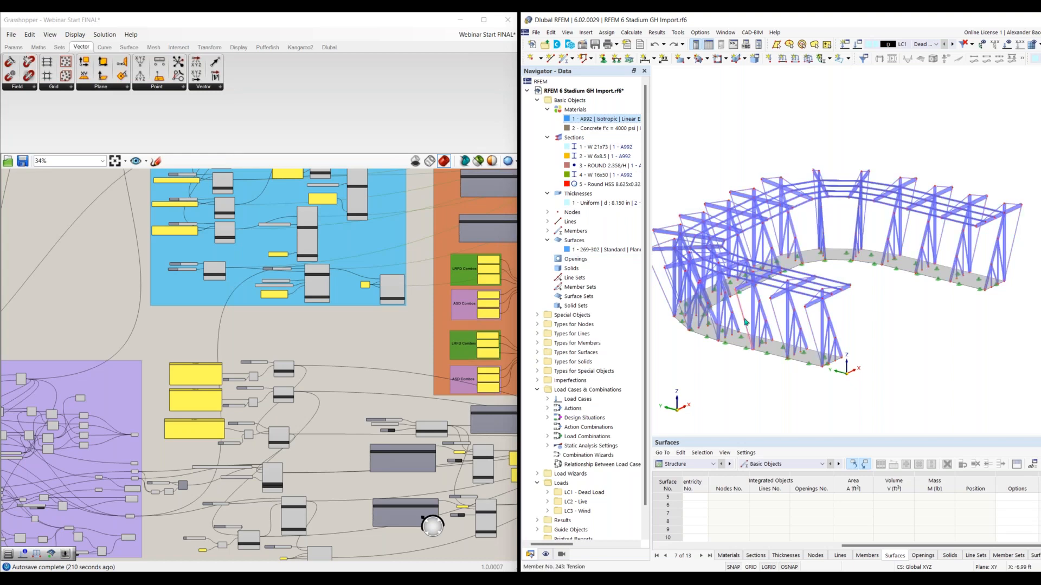
Compare the RFEM stadium structure with the blue and orange component groups of the Grasshopper definition
scroll(747, 317, up, 1)
mouse_move(884, 313)
ctrl+middle_down()
mouse_move(900, 360)
mouse_move(897, 332)
mouse_move(874, 309)
ctrl+middle_up()
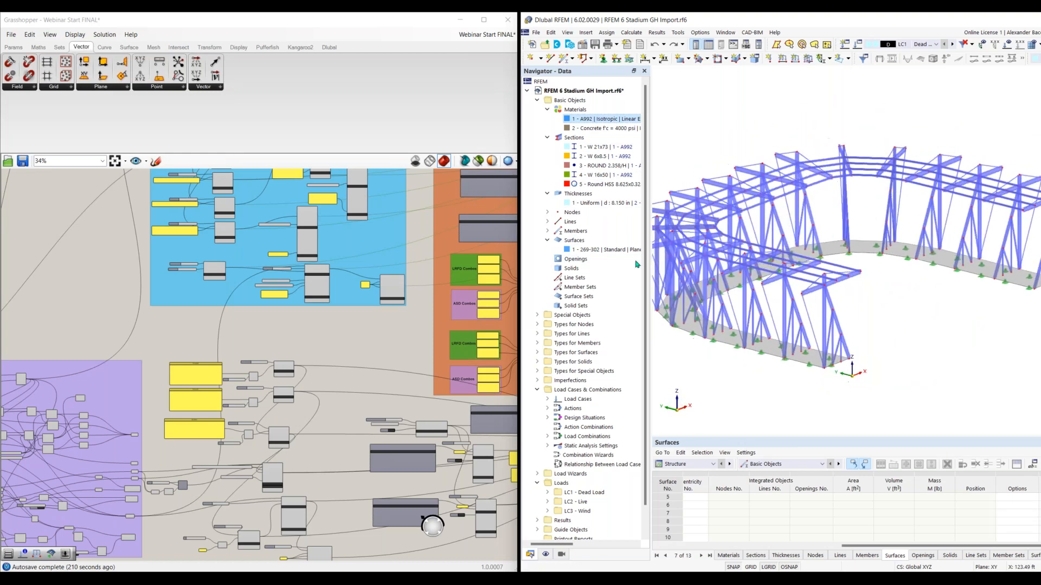
scroll(375, 337, down, 2)
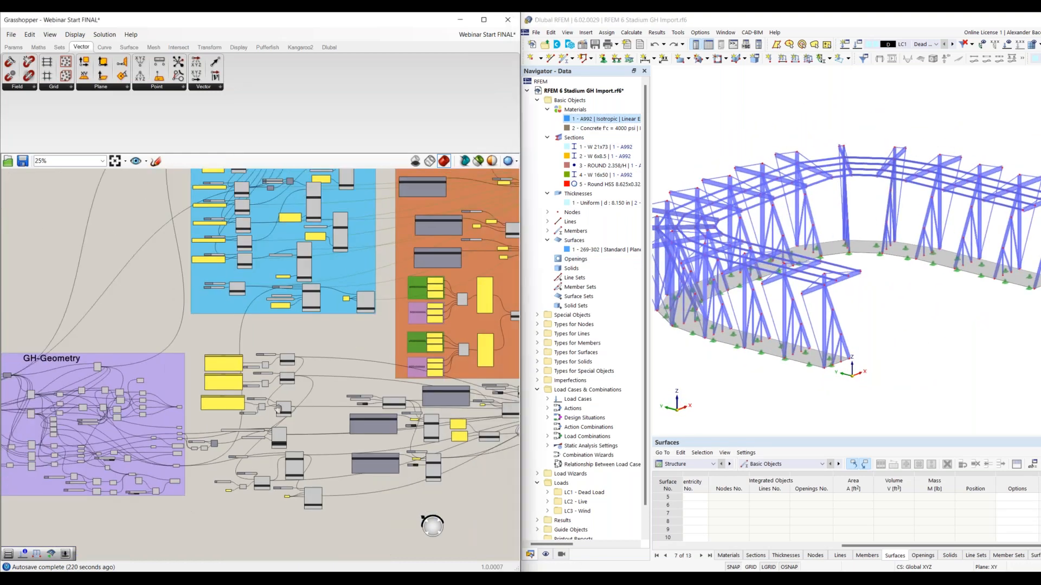
right_drag(421, 226, 330, 302)
scroll(905, 311, down, 1)
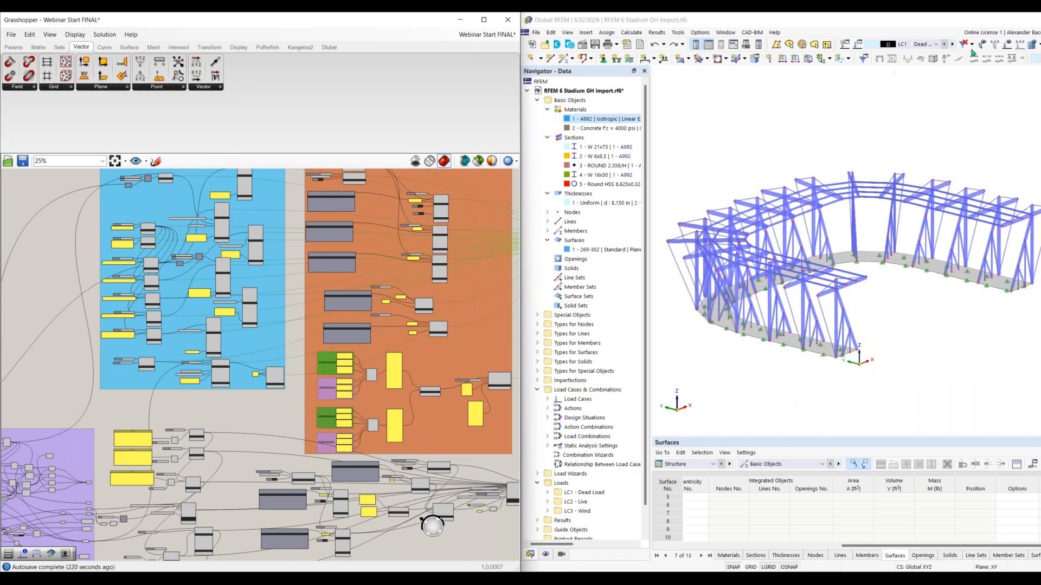
Display the loads on the RFEM model and review load cases LC1 to LC3, returning to LC2 - Live
click(1006, 44)
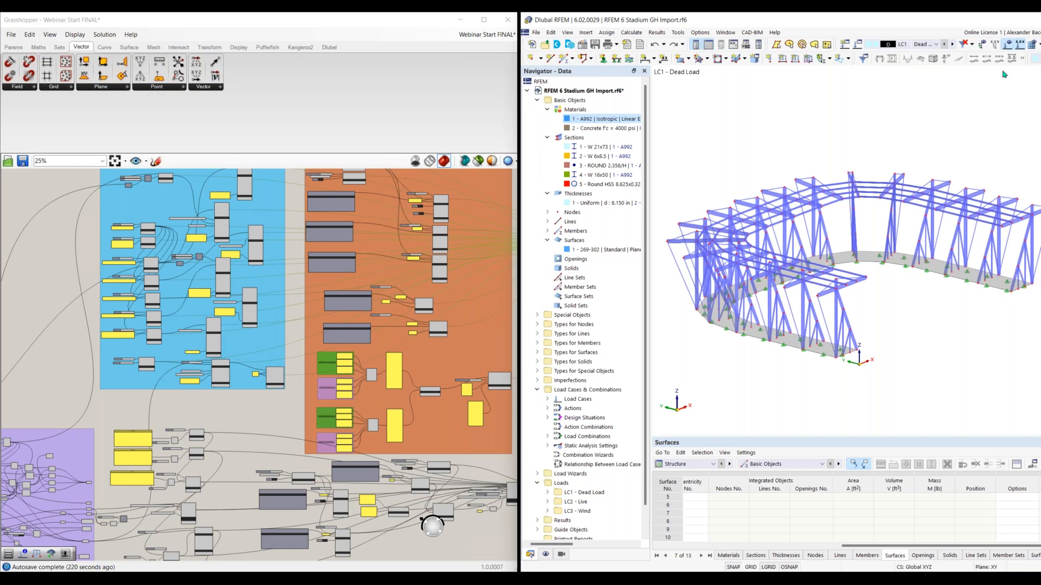
click(928, 45)
click(930, 45)
click(952, 44)
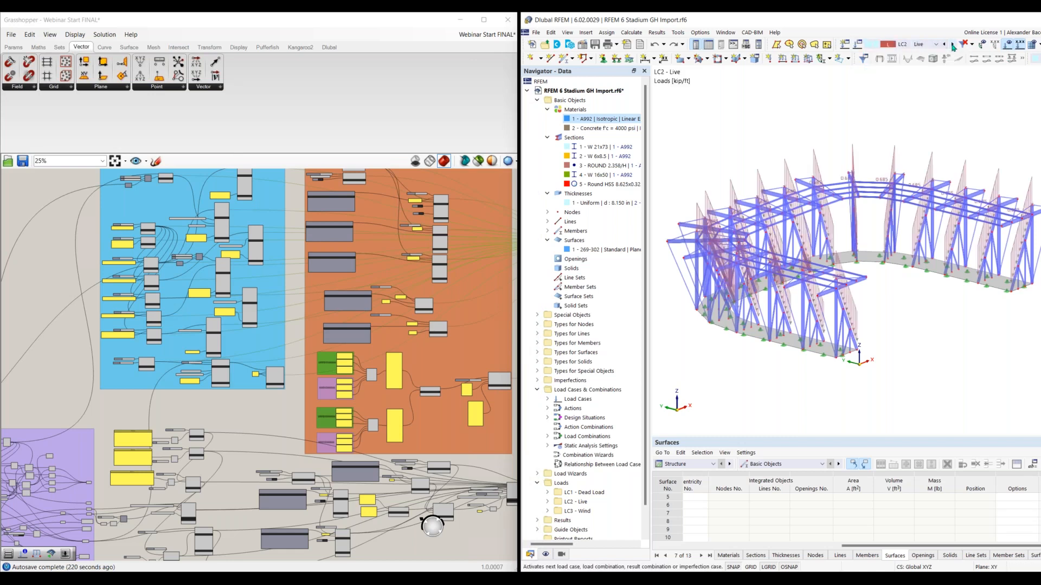
click(952, 44)
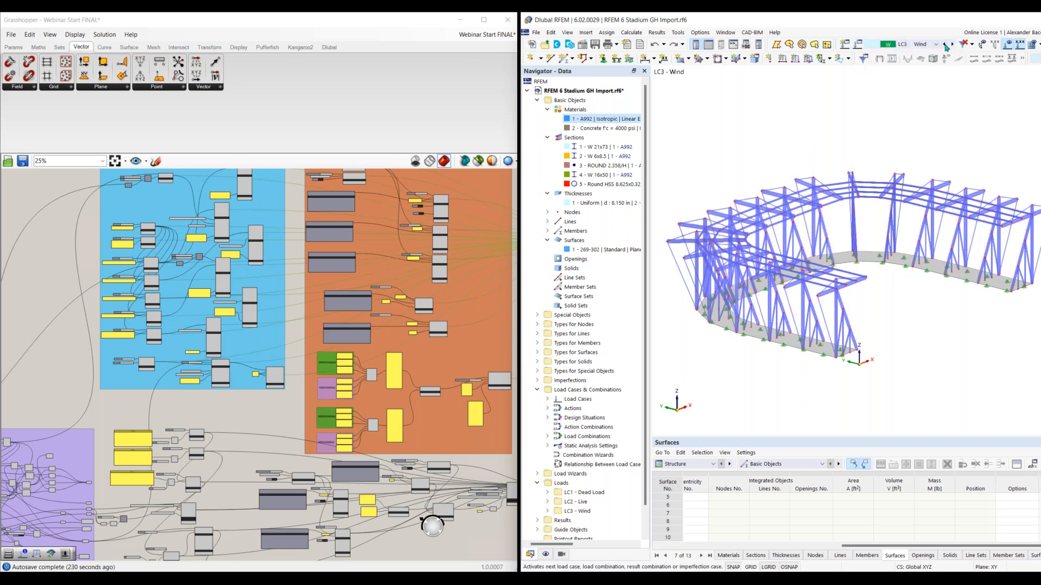
click(944, 44)
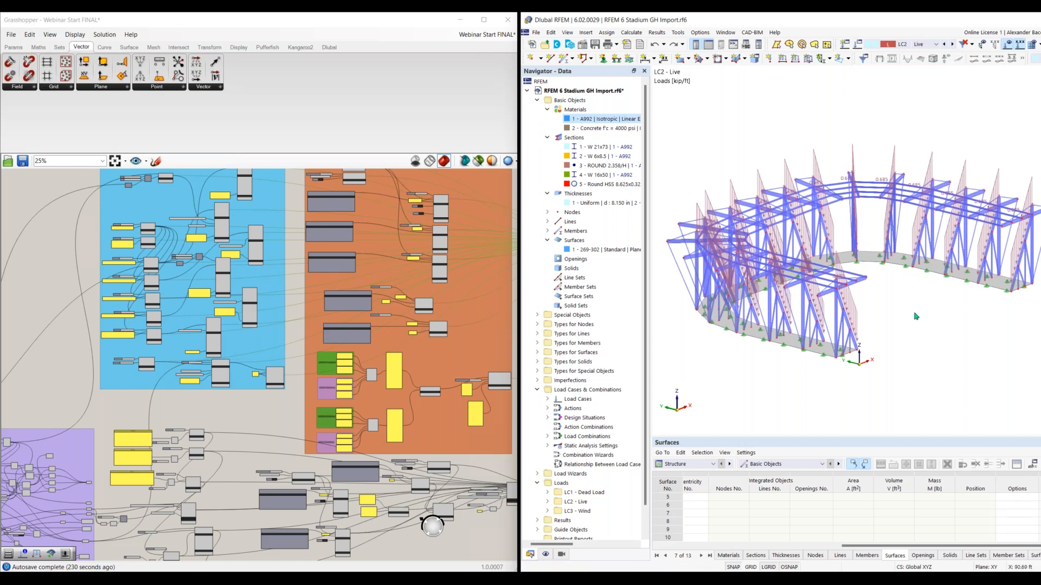
scroll(896, 320, down, 8)
middle_drag(881, 319, 853, 312)
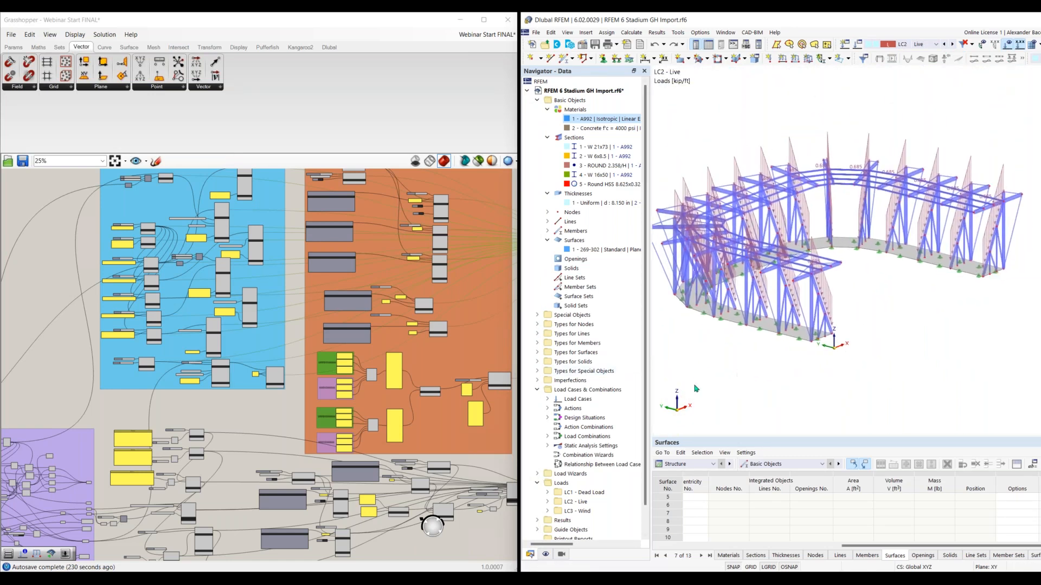
Switch to the running PowerPoint slide show and advance from Workflow to the short-term points of Future Developments
key(super+Tab)
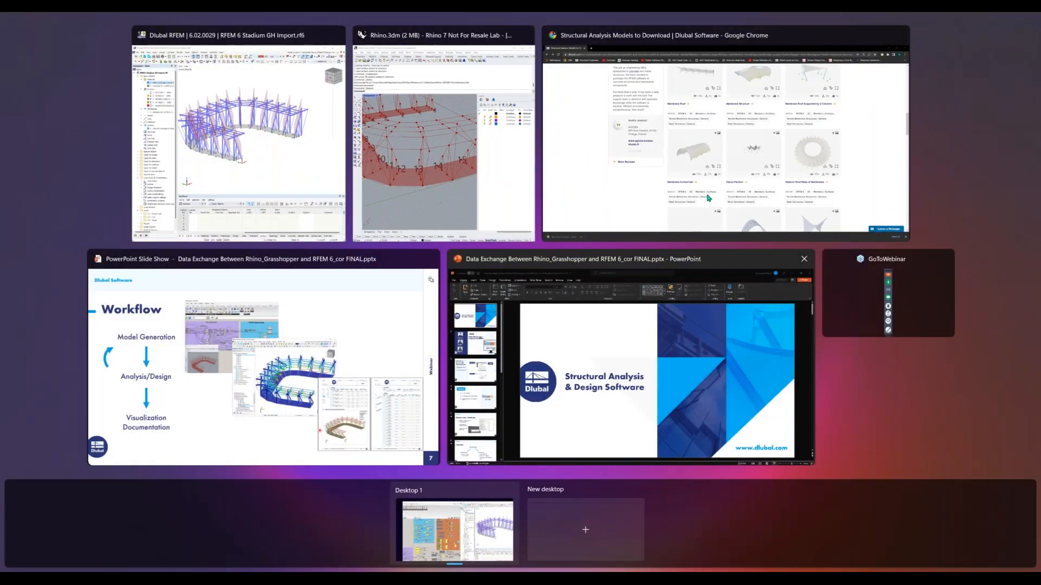
click(551, 374)
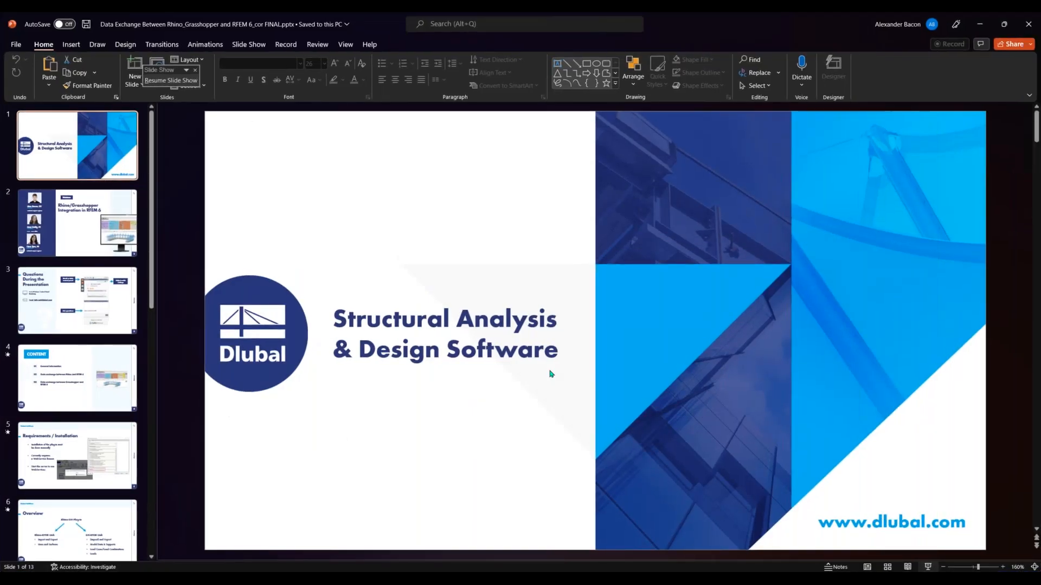
key(super+Tab)
click(551, 374)
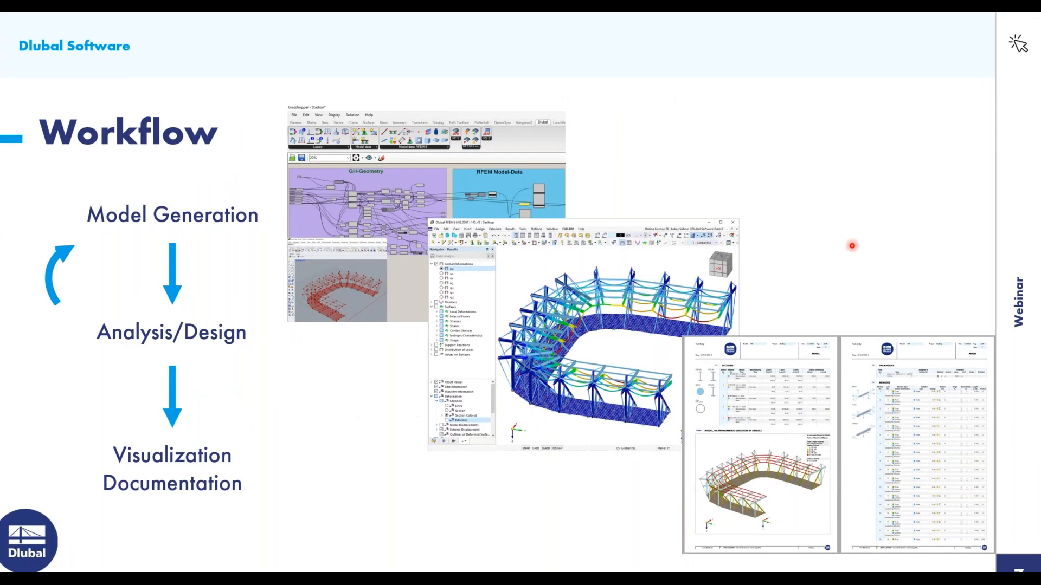
key(Right)
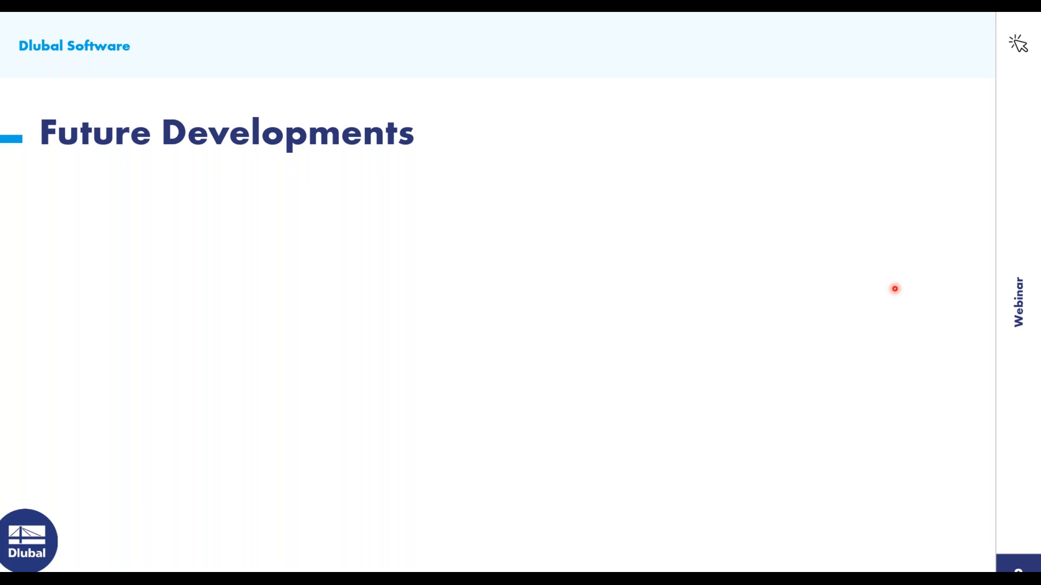
key(Right)
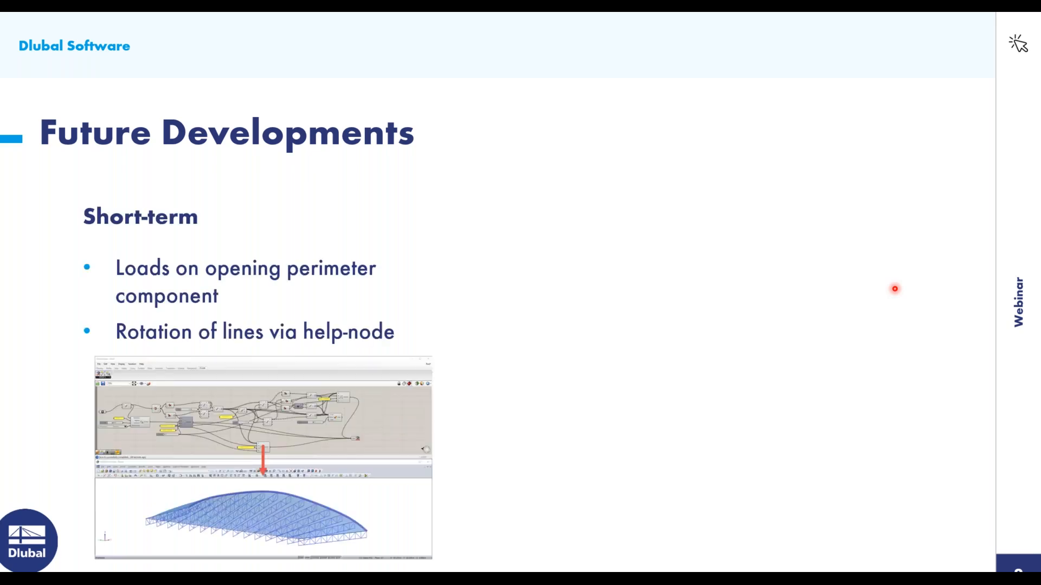